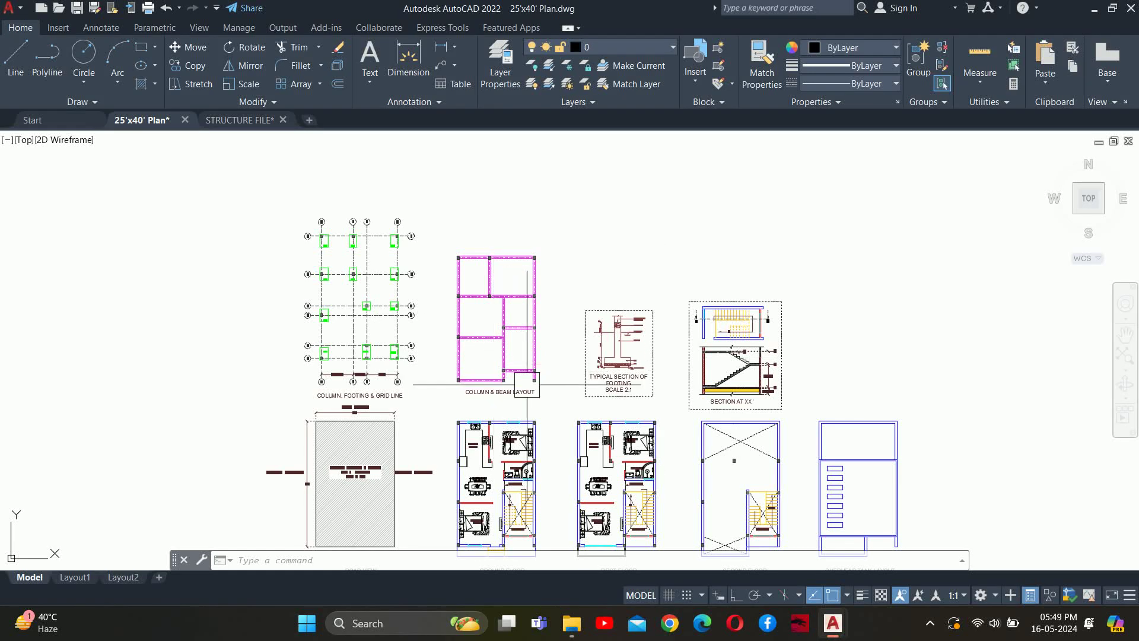
Pan and zoom across the drawing sheets to centre the footing section and beam layout.
middle_click_drag(503, 399, 448, 289)
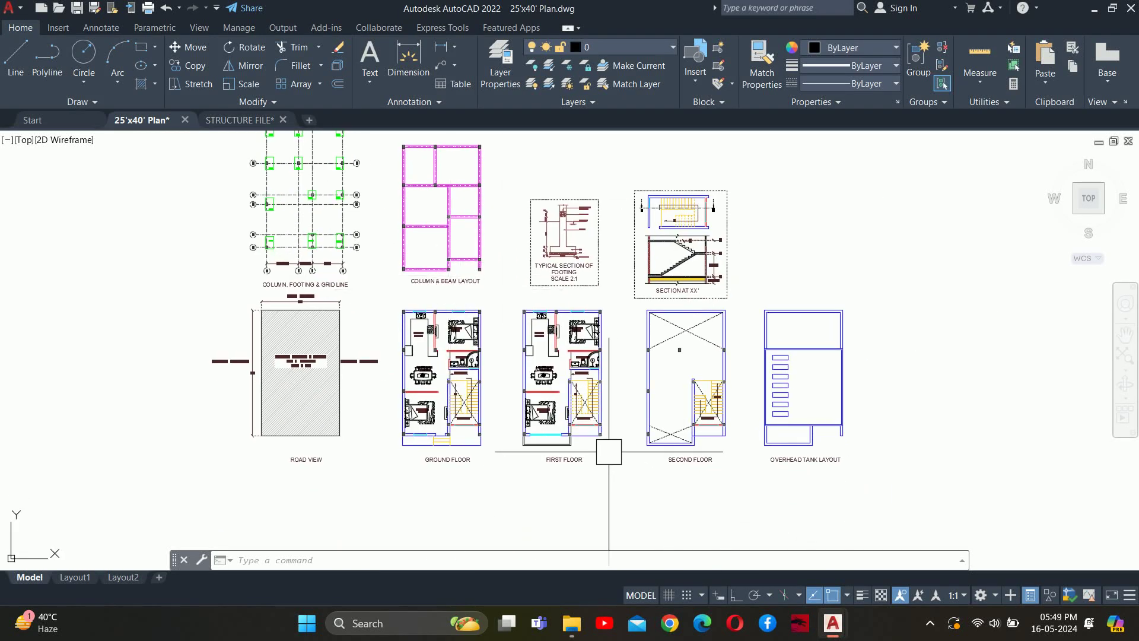
middle_click_drag(795, 236, 765, 404)
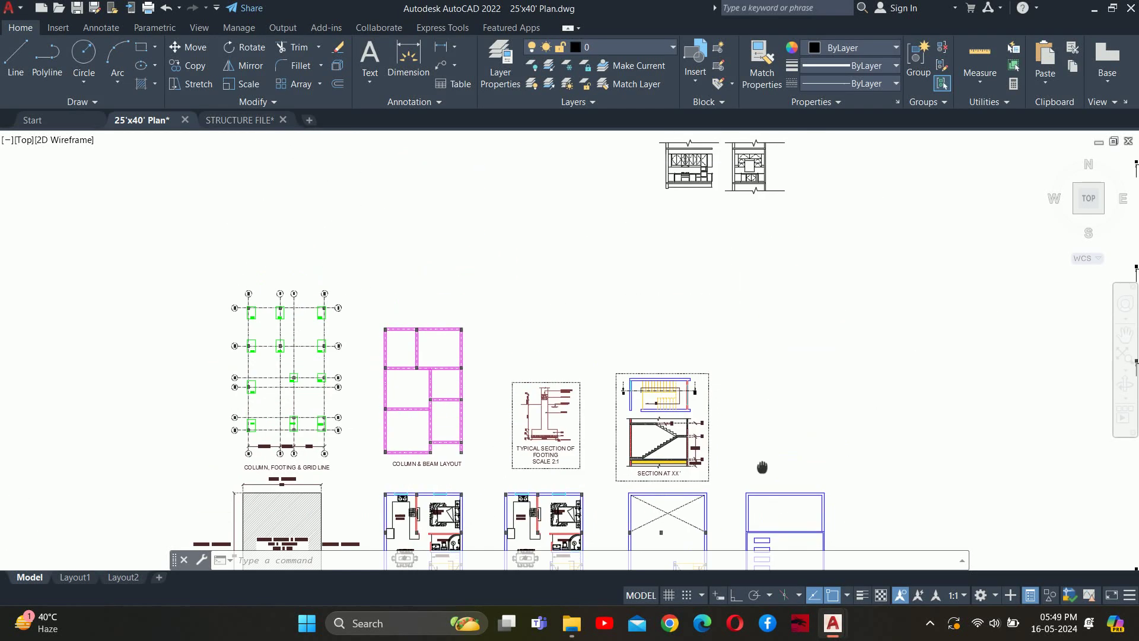
scroll(735, 358, "down", 3)
scroll(686, 180, "up", 2)
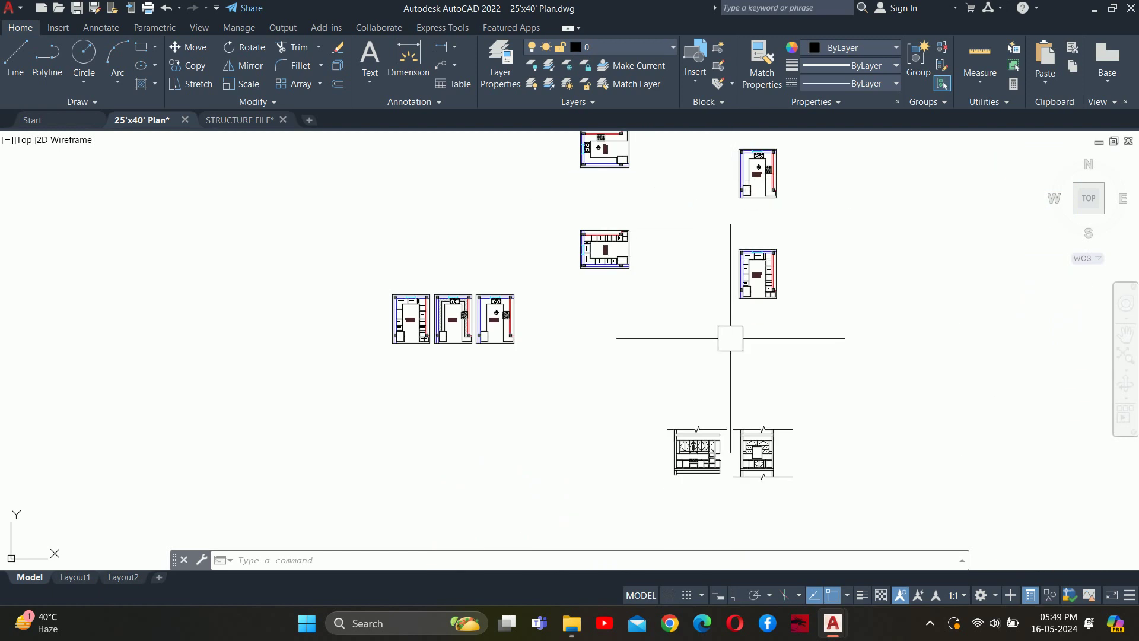
scroll(730, 338, "down", 1)
scroll(752, 367, "up", 5)
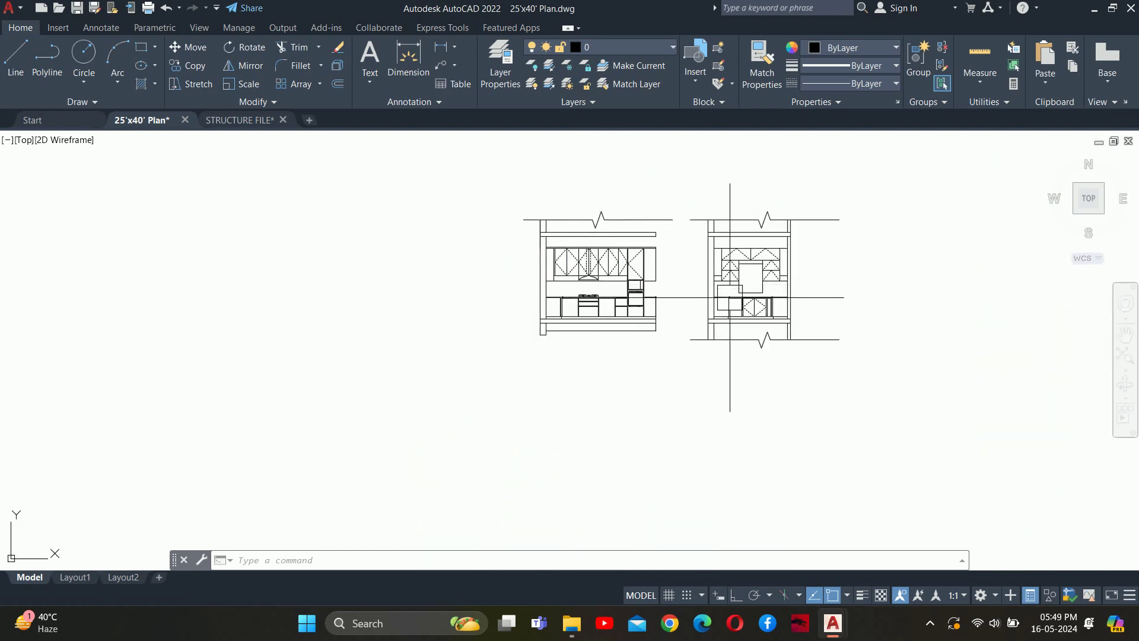
scroll(610, 325, "down", 5)
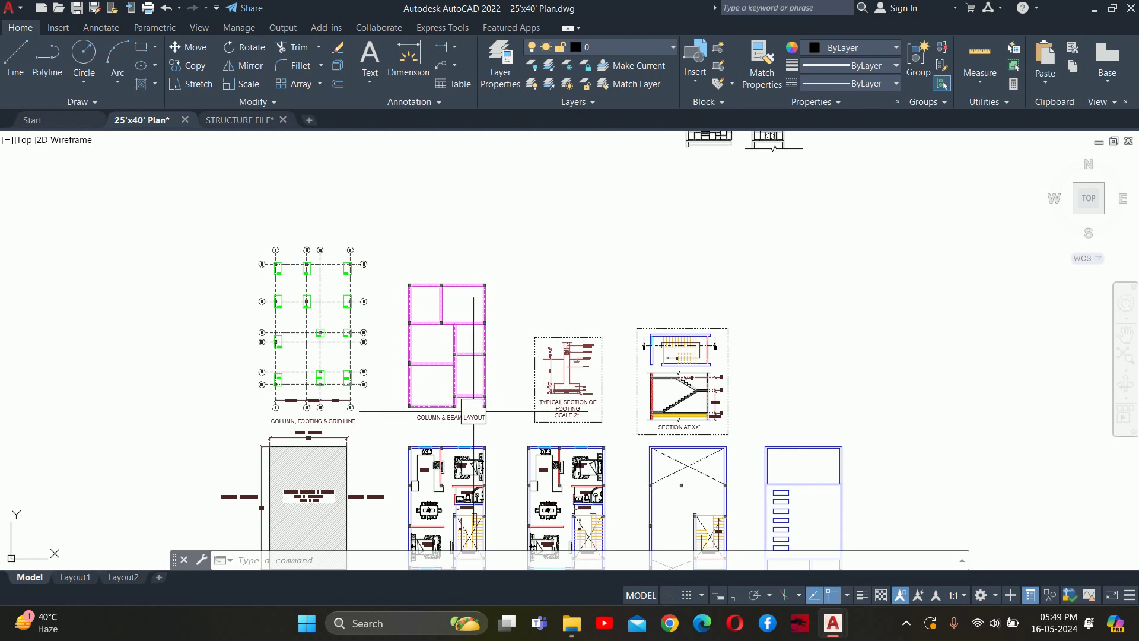
middle_click_drag(476, 413, 676, 412)
middle_click_drag(524, 469, 537, 408)
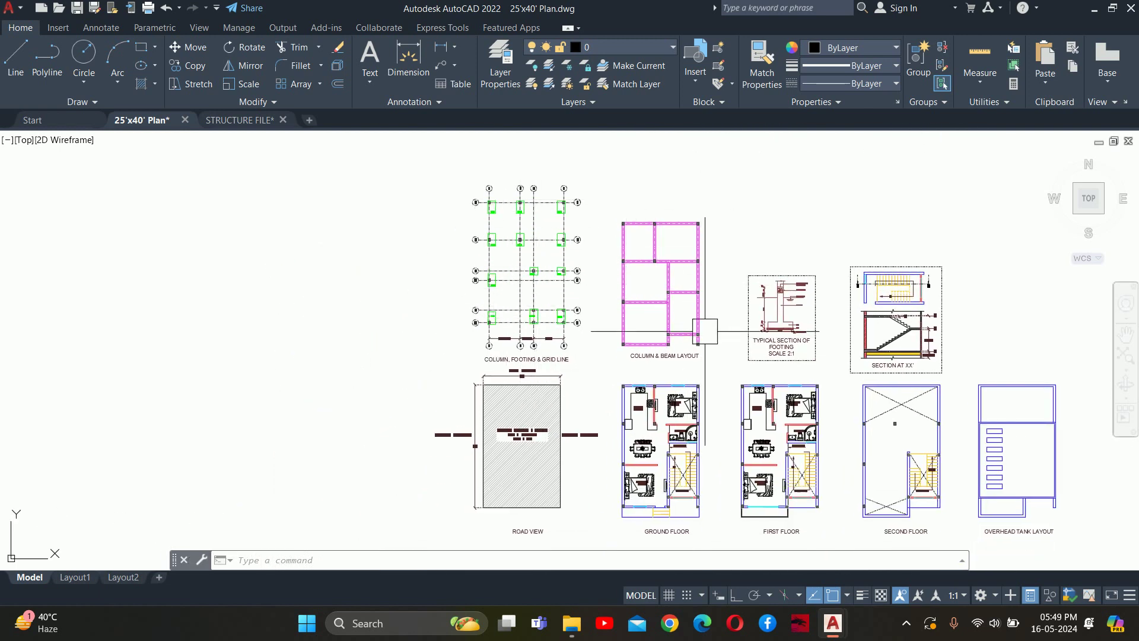
middle_click_drag(717, 334, 683, 273)
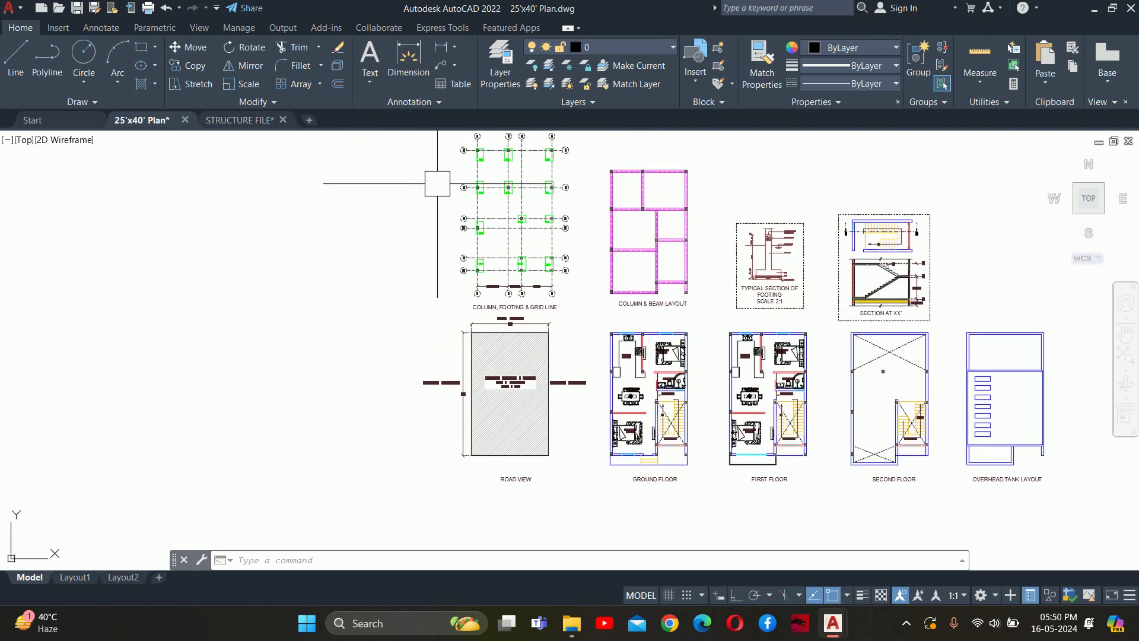
middle_click_drag(747, 221, 575, 221)
scroll(662, 275, "up", 4)
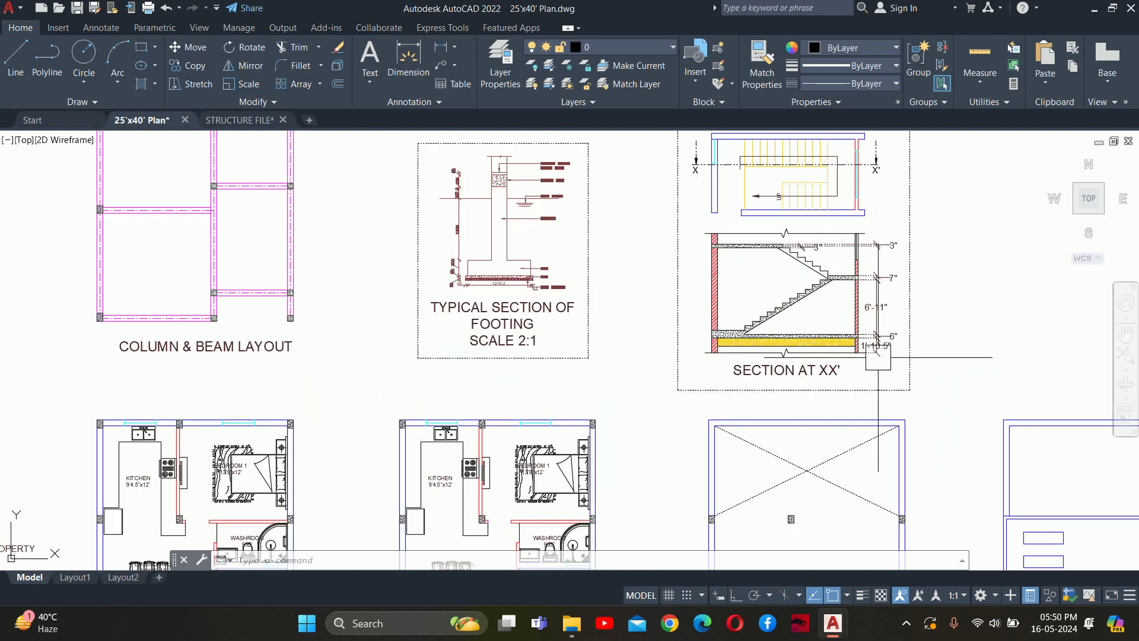
scroll(878, 360, "down", 2)
Zoom into the column footing grid to inspect footings C2F1–C2F4 along grids F and E.
mouse_move(69, 156)
middle_mouse_down()
mouse_move(478, 189)
mouse_move(487, 261)
middle_mouse_up()
scroll(478, 189, "up", 3)
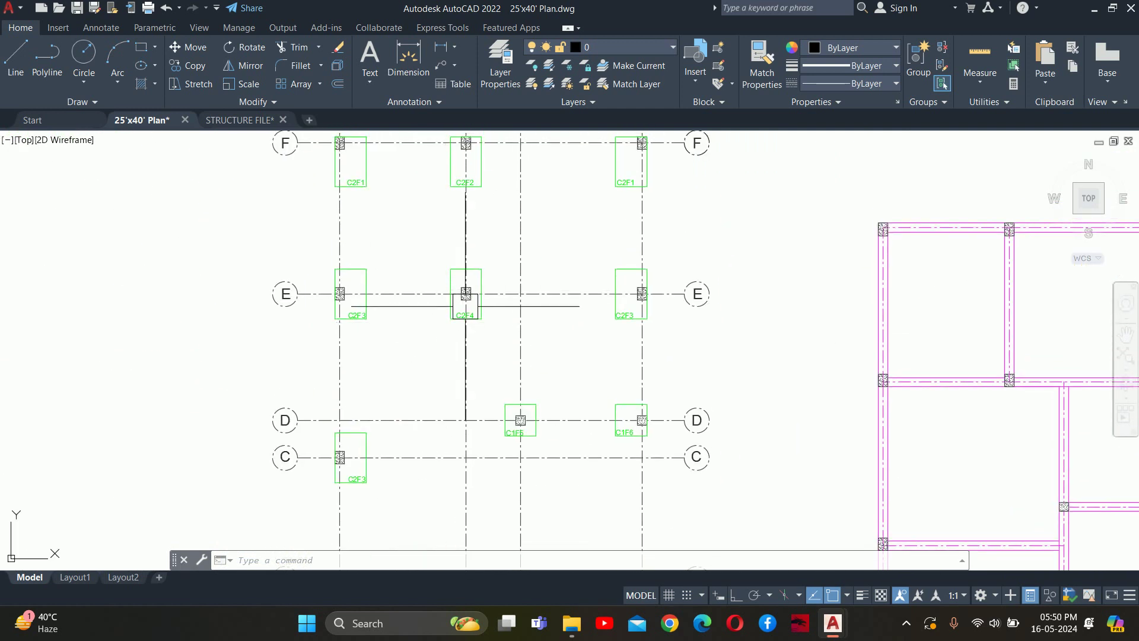
scroll(466, 305, "up", 4)
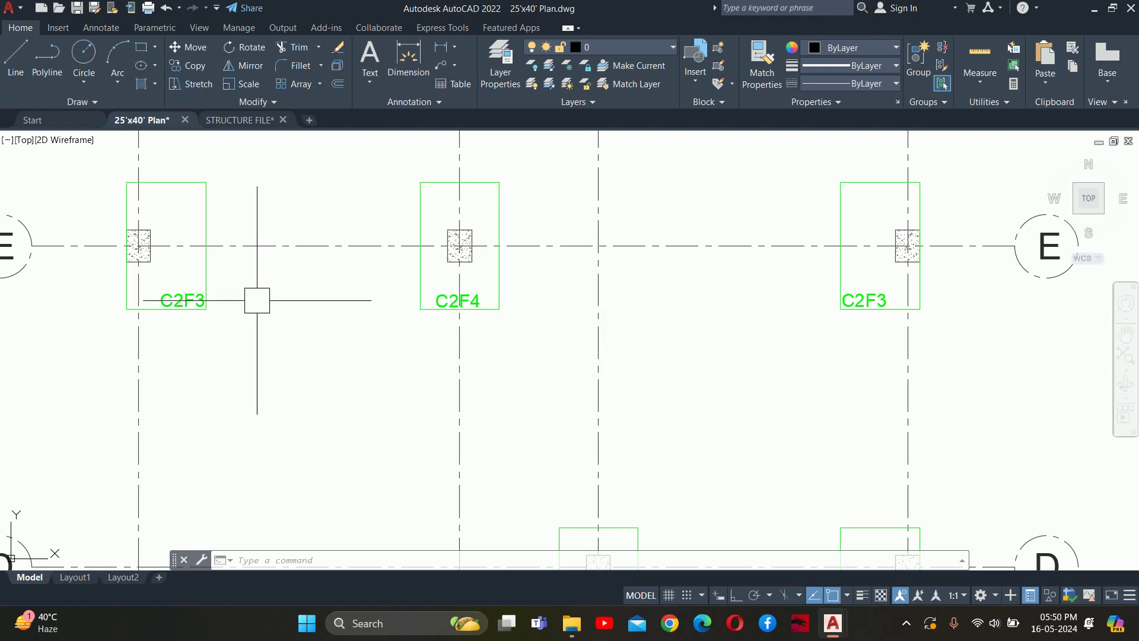
middle_click_drag(256, 301, 541, 399)
scroll(515, 409, "up", 2)
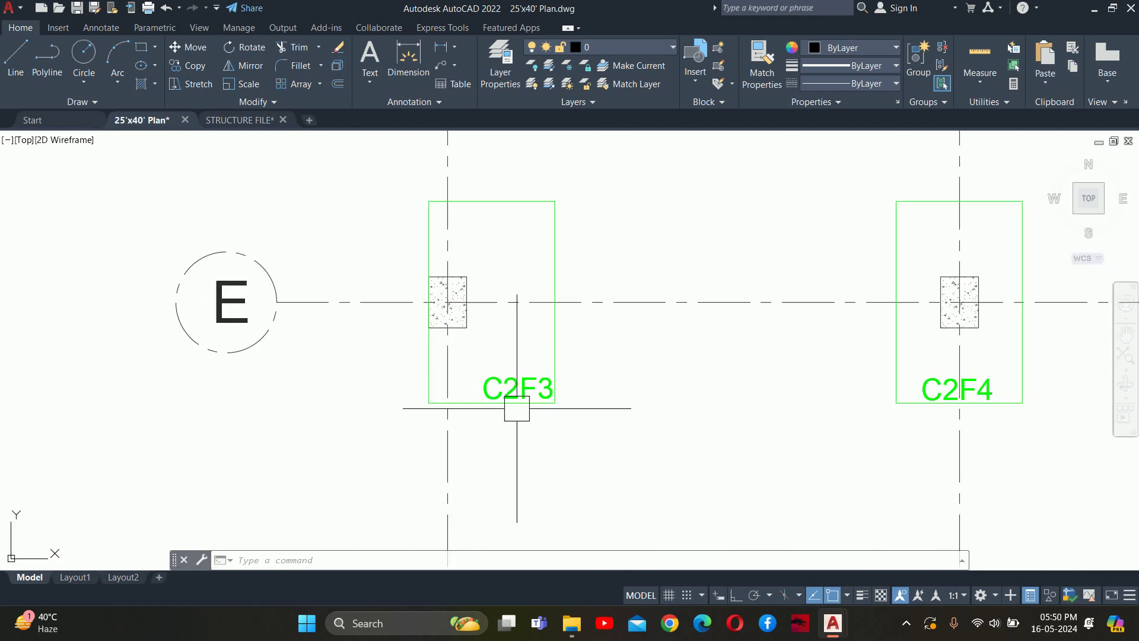
scroll(596, 377, "down", 4)
middle_click_drag(623, 361, 543, 364)
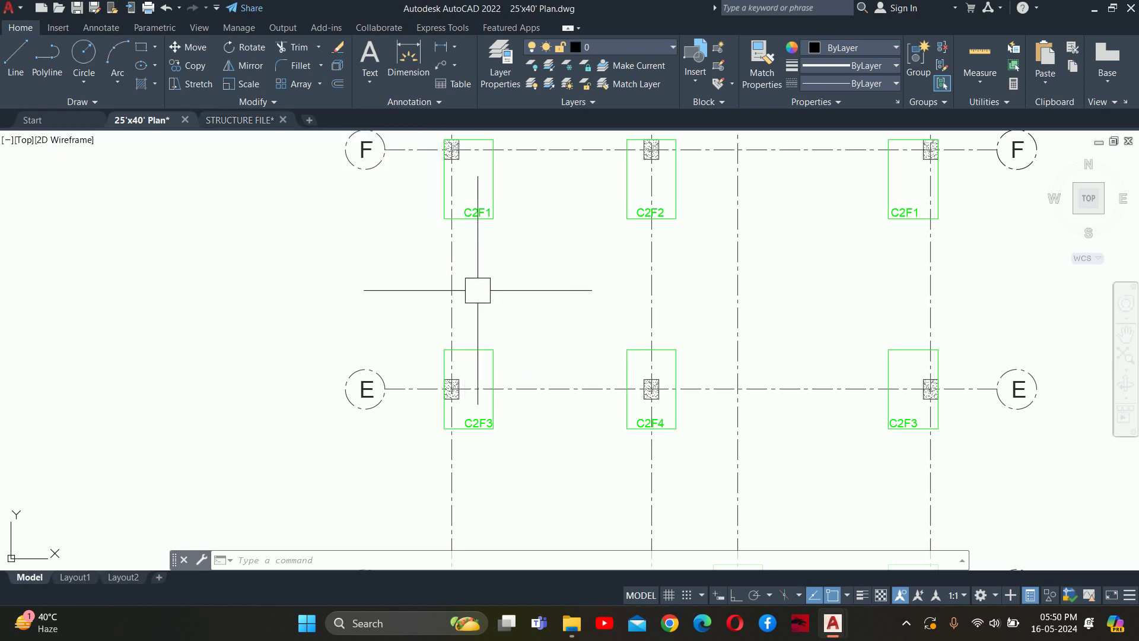
scroll(477, 290, "down", 4)
middle_click_drag(539, 315, 503, 278)
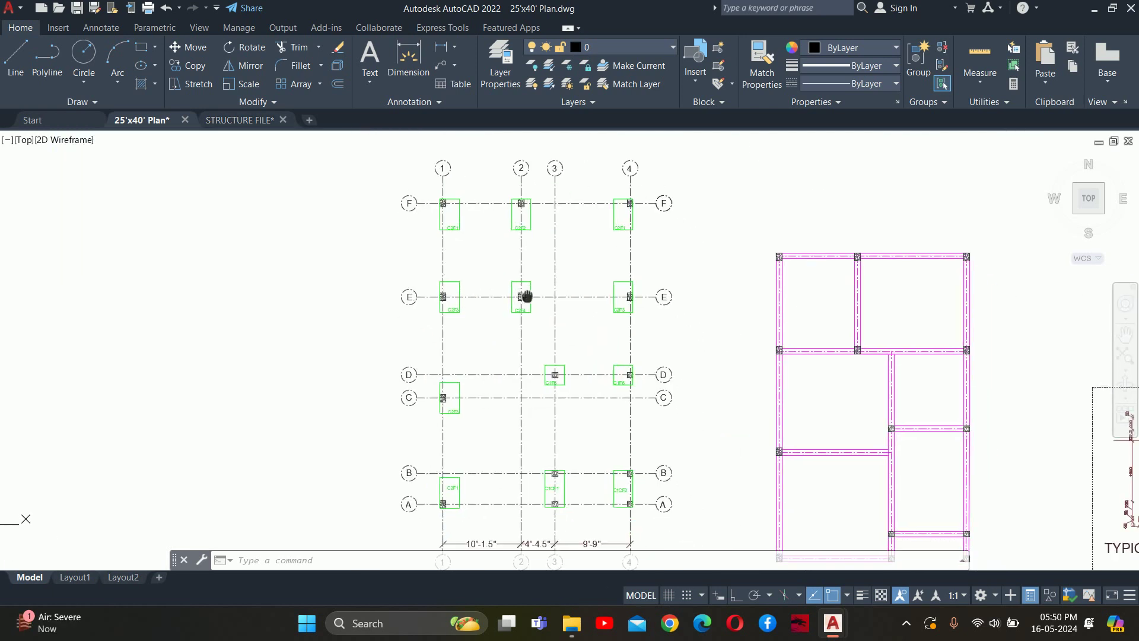
scroll(580, 322, "down", 3)
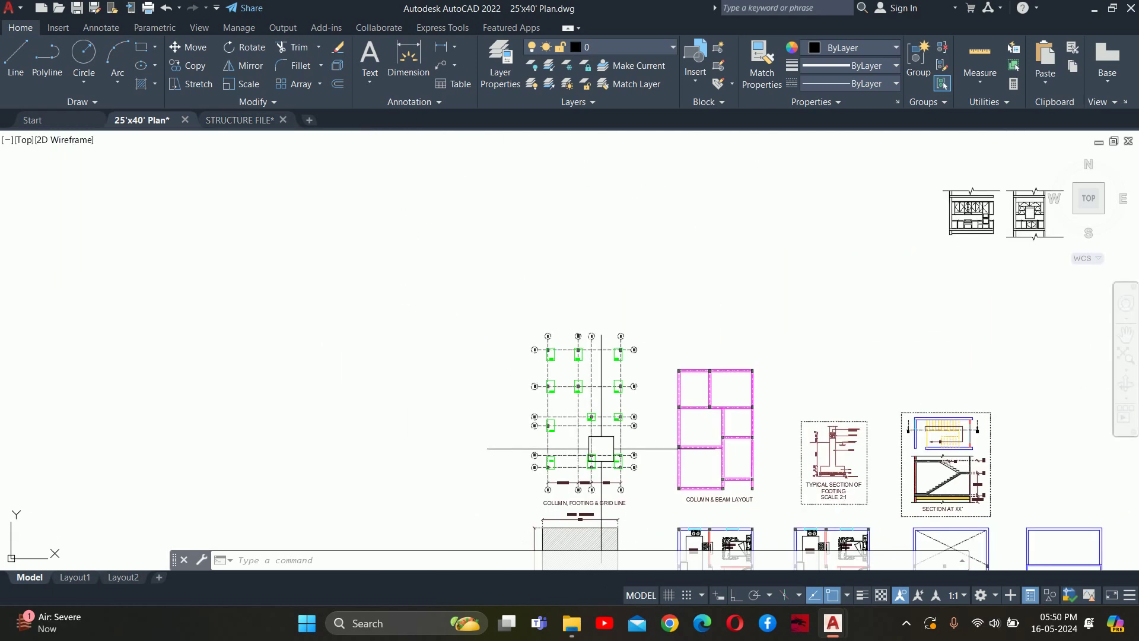
scroll(618, 403, "up", 1)
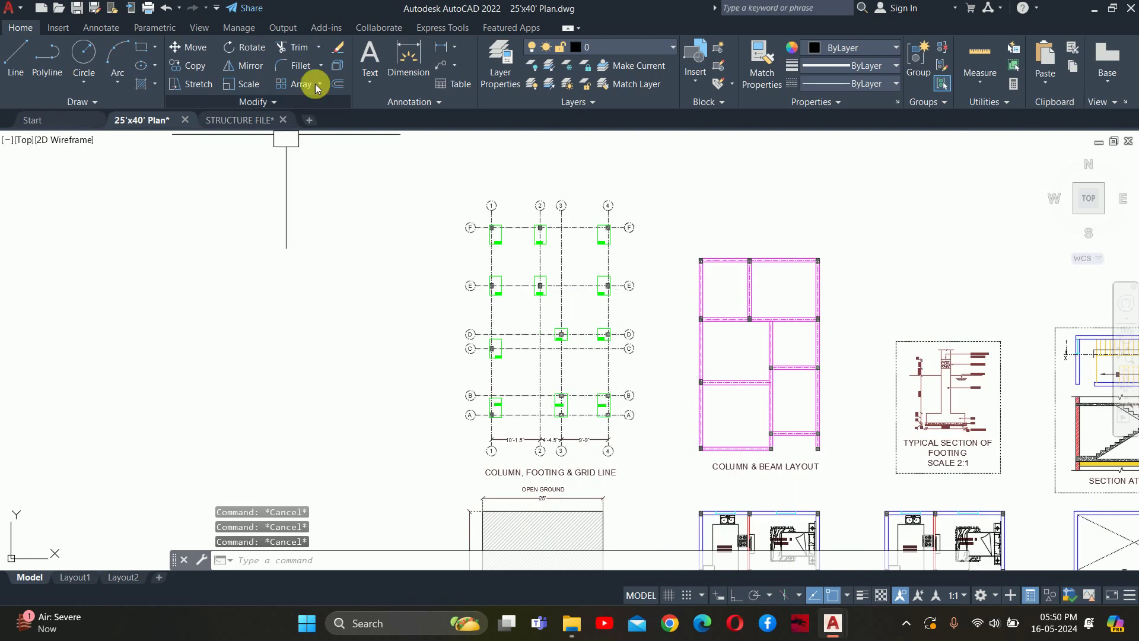
scroll(492, 267, "up", 3)
scroll(511, 305, "up", 2)
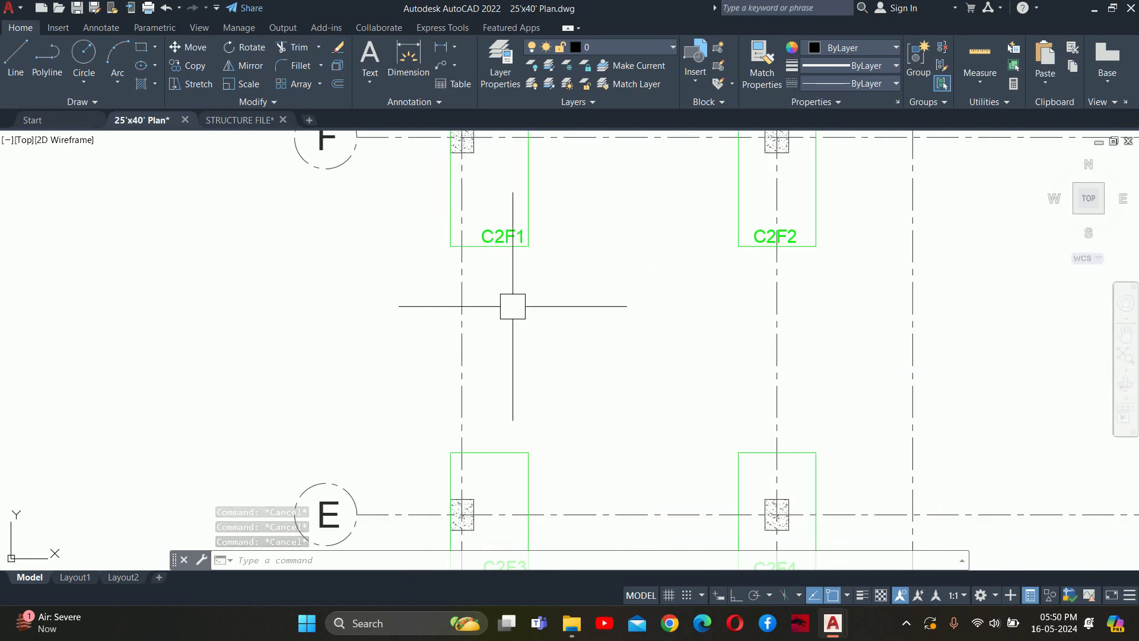
scroll(511, 304, "down", 1)
middle_click_drag(531, 292, 558, 359)
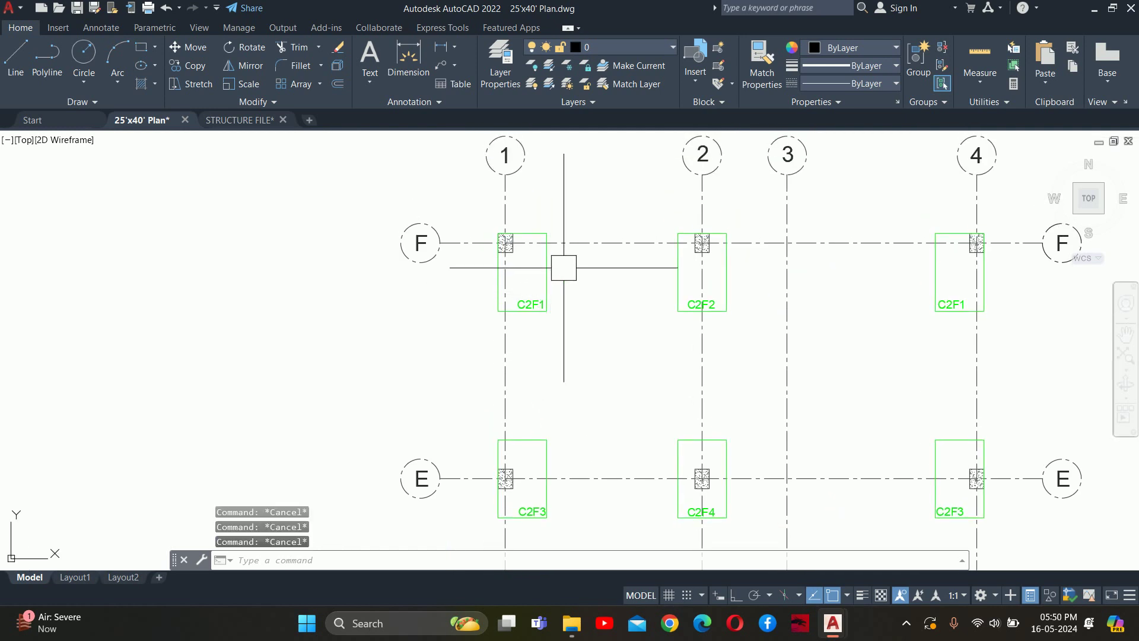
scroll(551, 258, "up", 2)
scroll(536, 254, "up", 2)
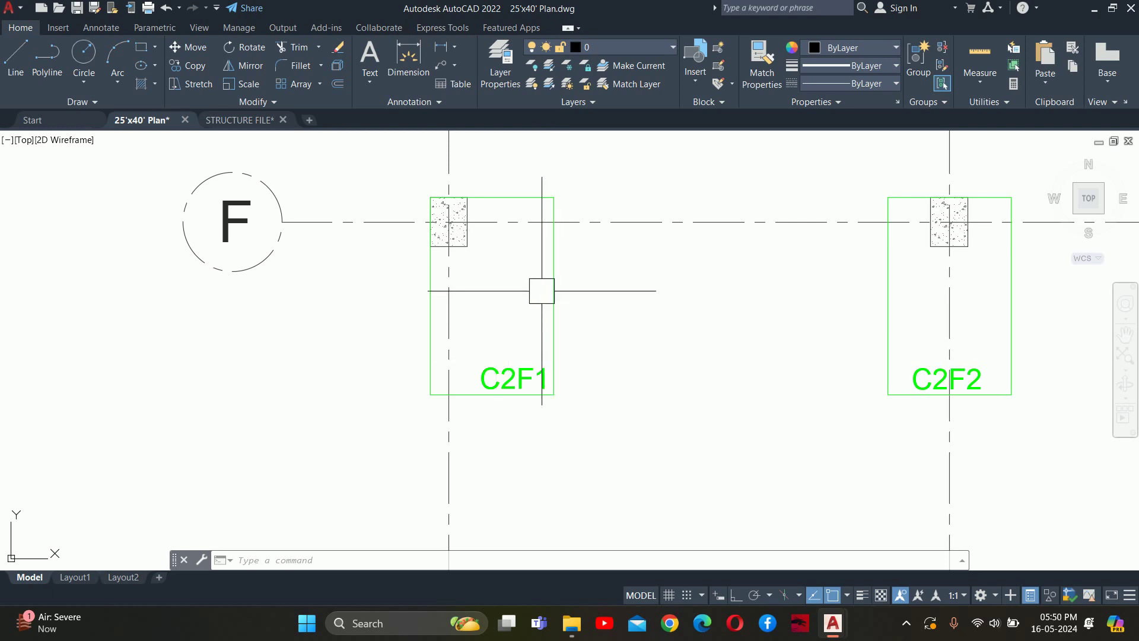
middle_click_drag(542, 288, 557, 309)
Cancel the pending command and select footing C2F1 at grid F to check its layer.
key("Escape")
key("Escape")
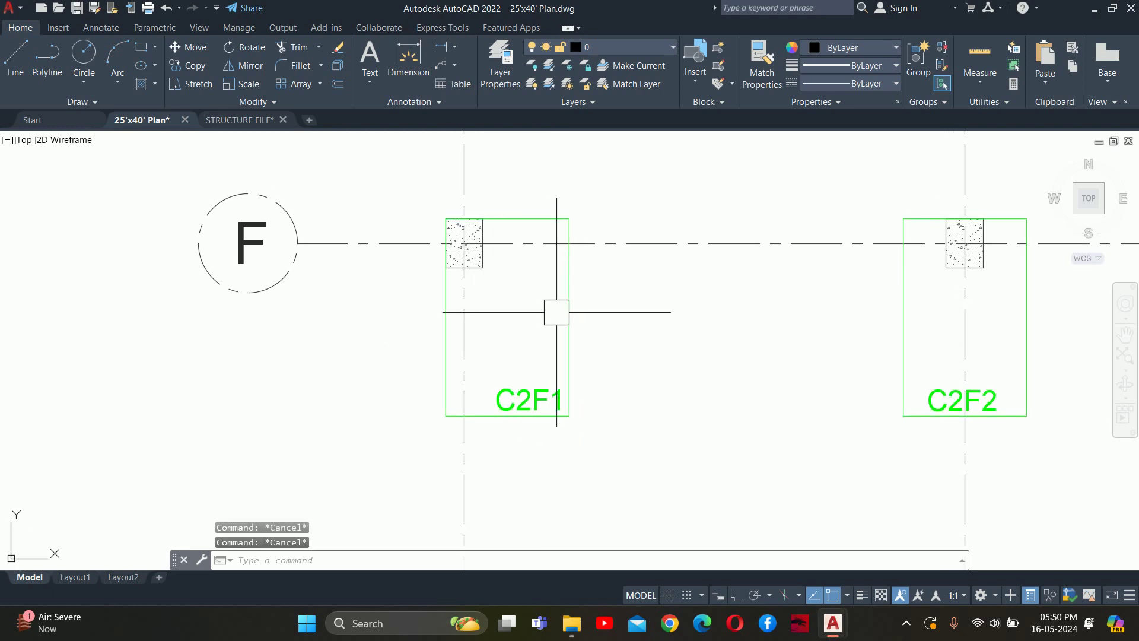
key("Escape")
middle_click_drag(559, 315, 569, 327)
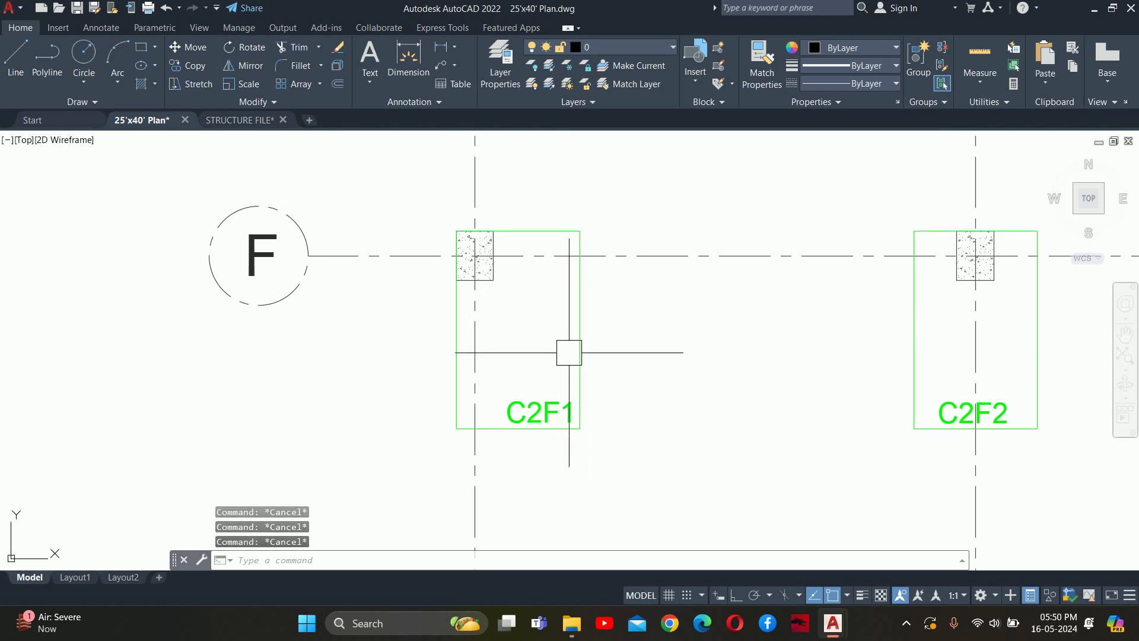
left_click(590, 333)
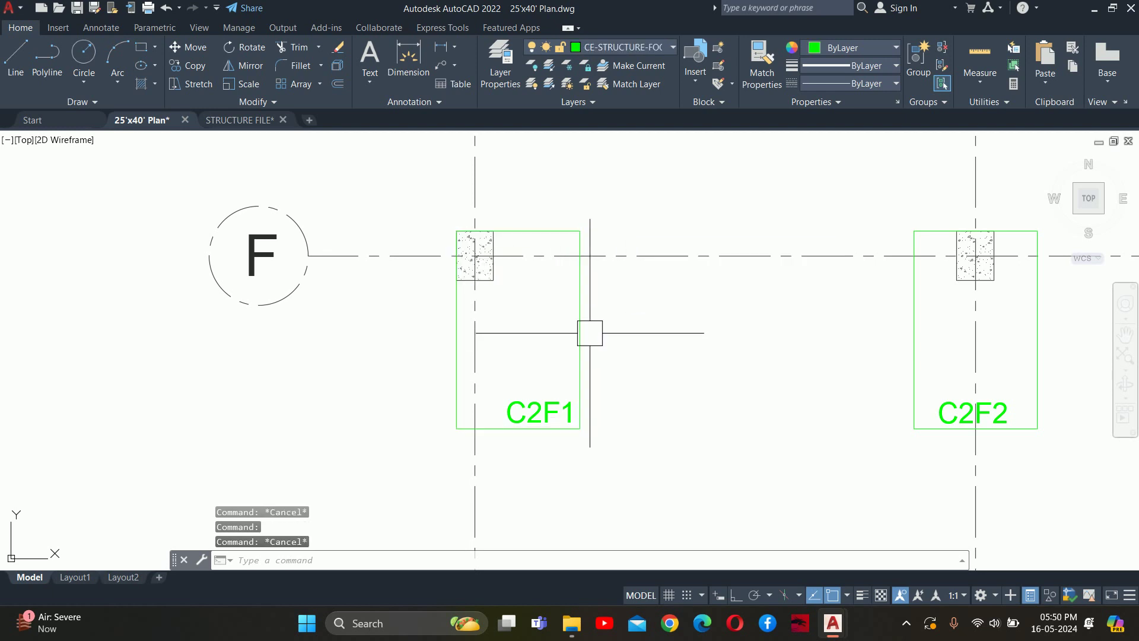
scroll(587, 338, "down", 5)
Start a copy (CO) of the whole column, footing and grid line plan, window-selecting it.
scroll(554, 300, "down", 3)
type("co")
scroll(570, 296, "down", 3)
key("Return")
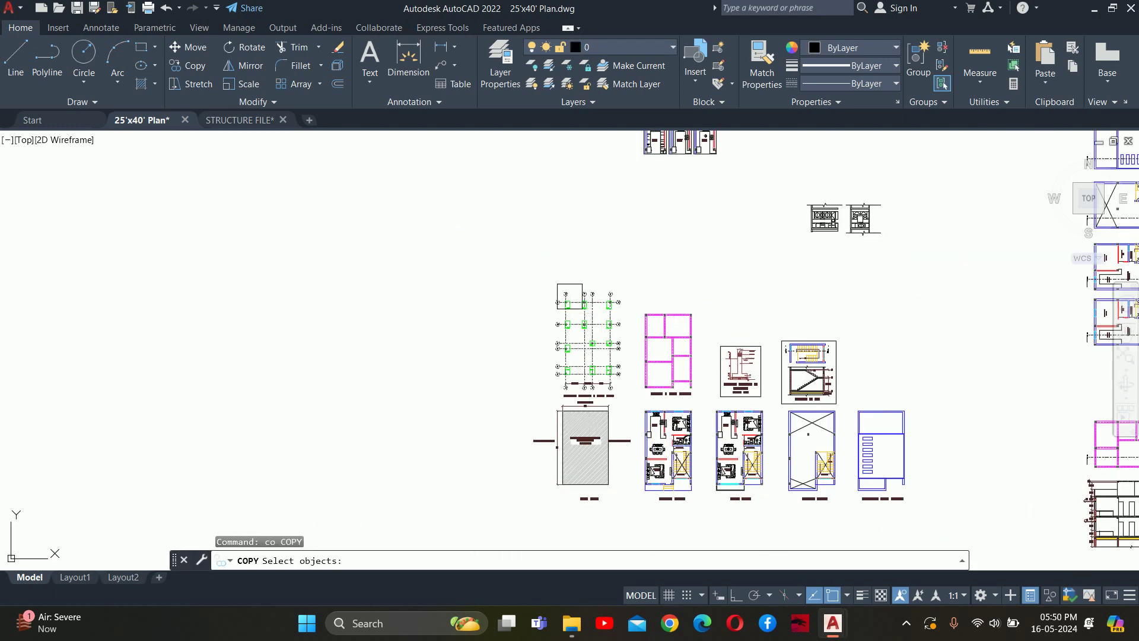
scroll(561, 326, "up", 4)
left_click(461, 184)
left_click(736, 489)
key("Return")
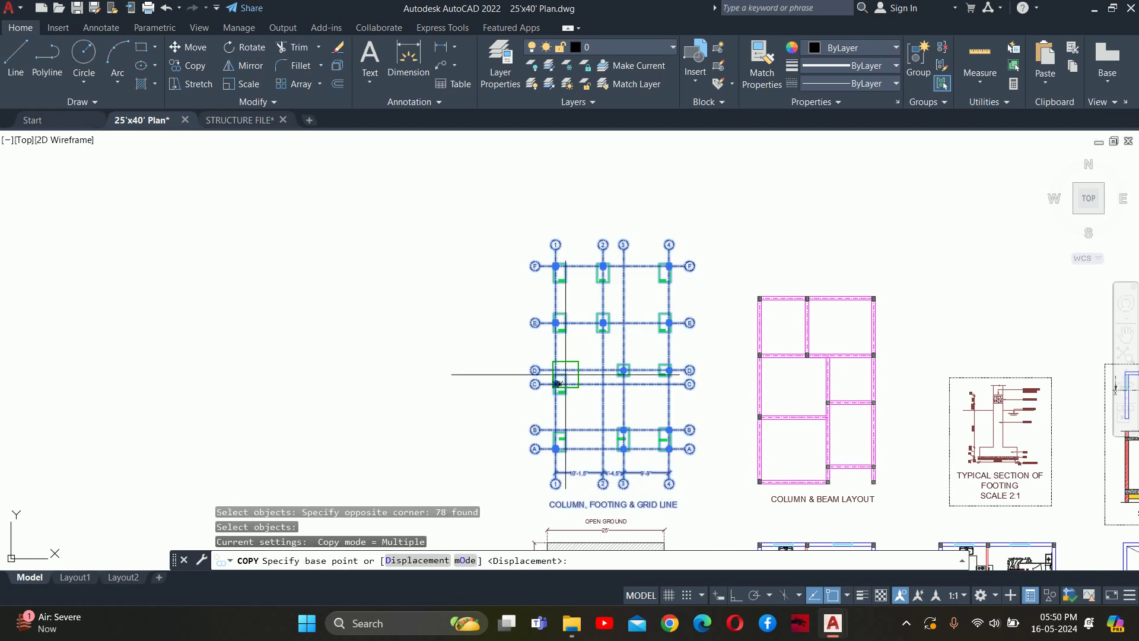
Place the copy to the right of the original from base point C/1 with Ortho on.
left_click(557, 383)
middle_click_drag(341, 368, 762, 374)
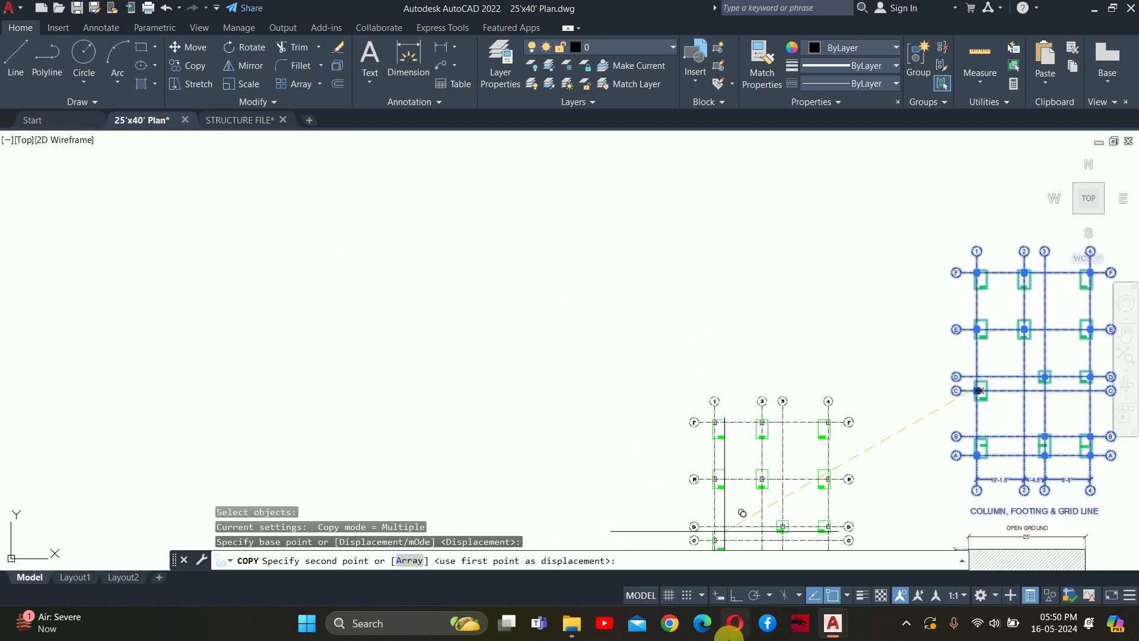
left_click(733, 596)
middle_click_drag(711, 475, 455, 299)
left_click(992, 373)
key("Escape")
key("Escape")
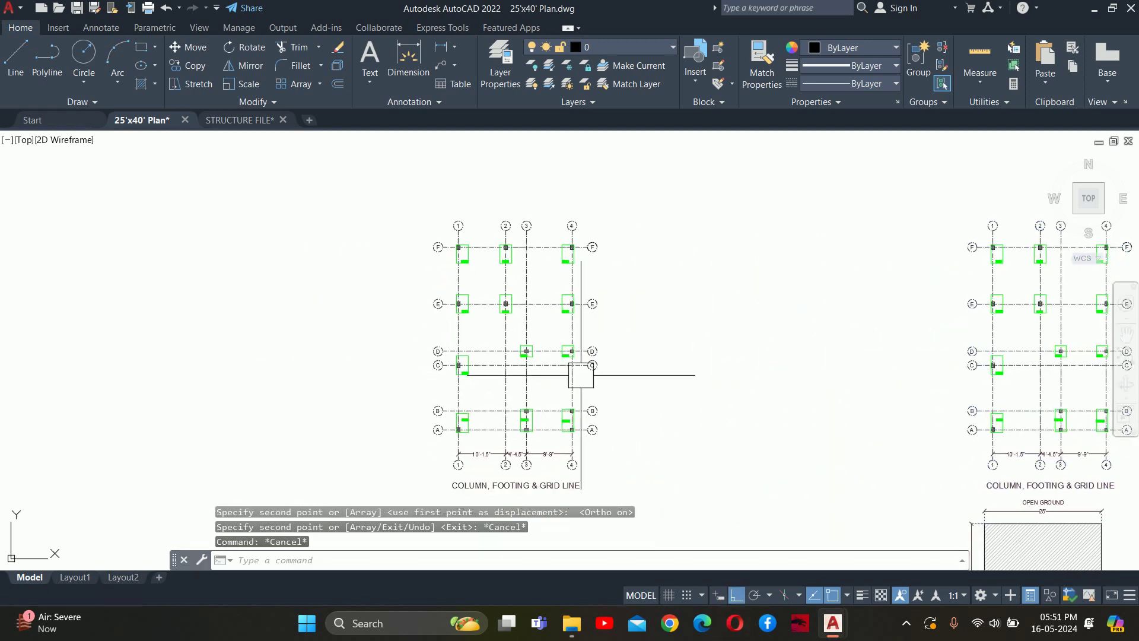
type("b")
key("Return")
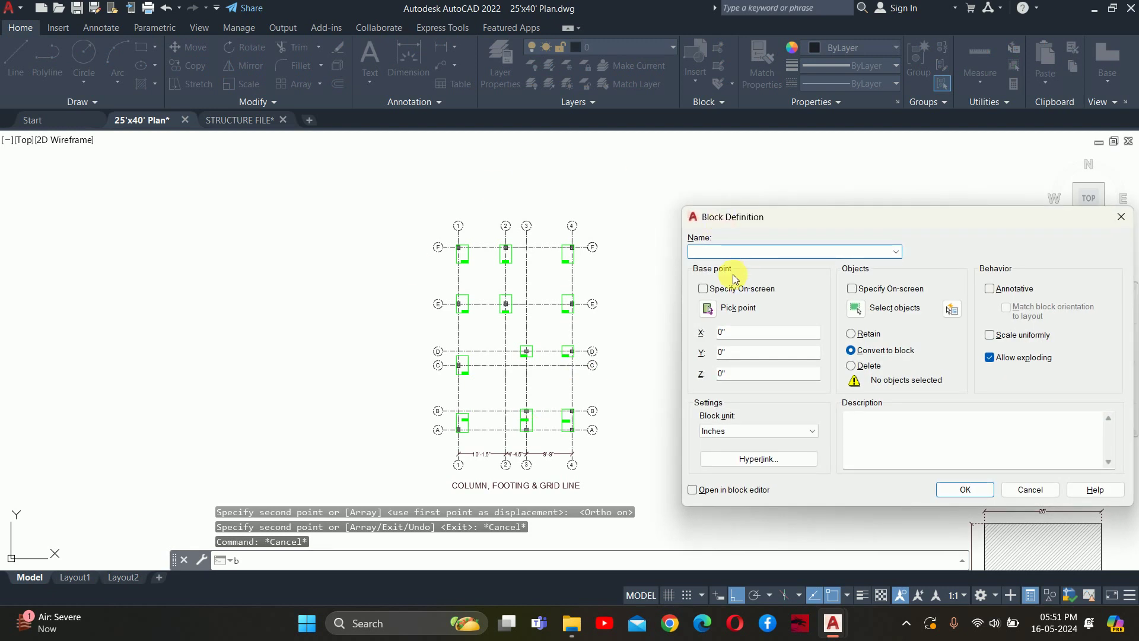
Define block 'column & grid' from the 78 plan objects, with base point at the A/1 column.
type("column")
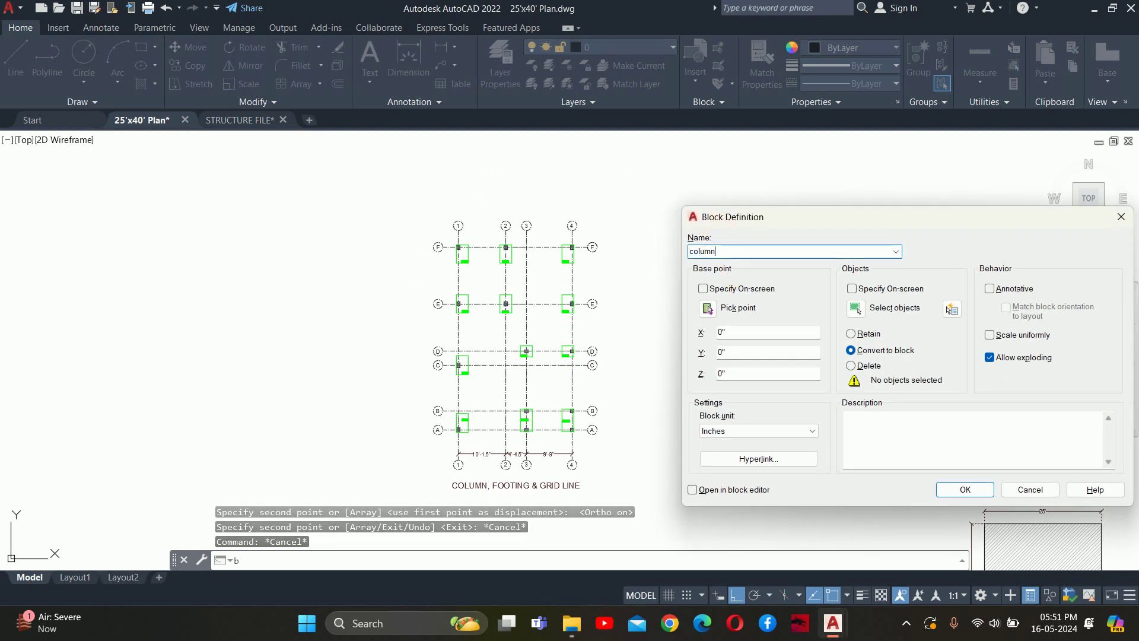
type(" & grid")
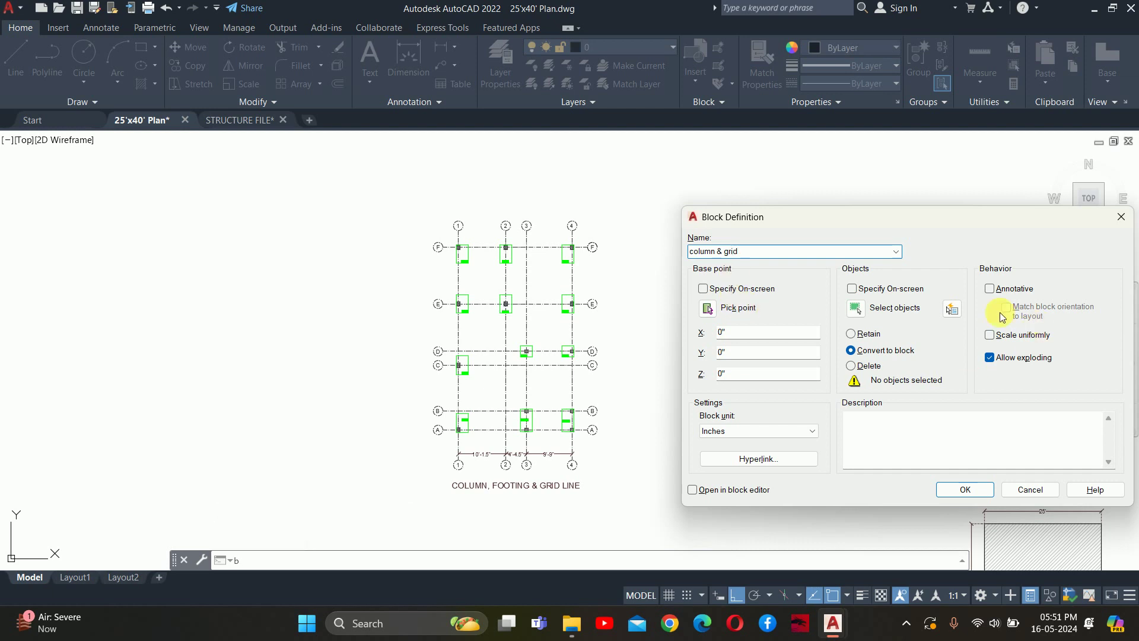
left_click(854, 308)
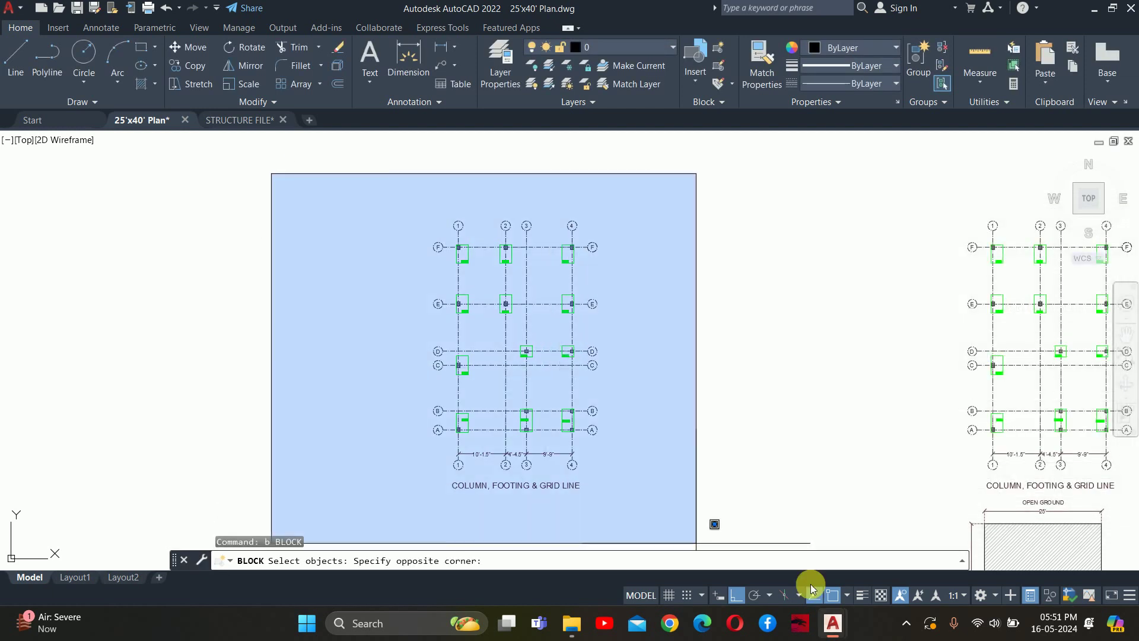
left_click(902, 533)
key("Return")
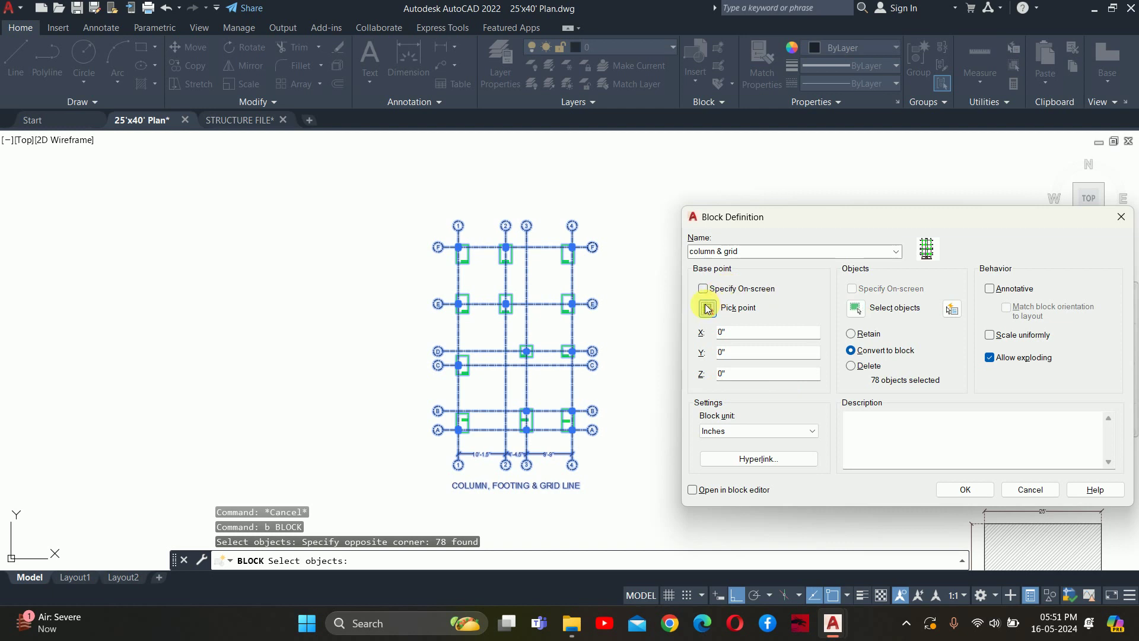
left_click(706, 308)
scroll(454, 415, "up", 7)
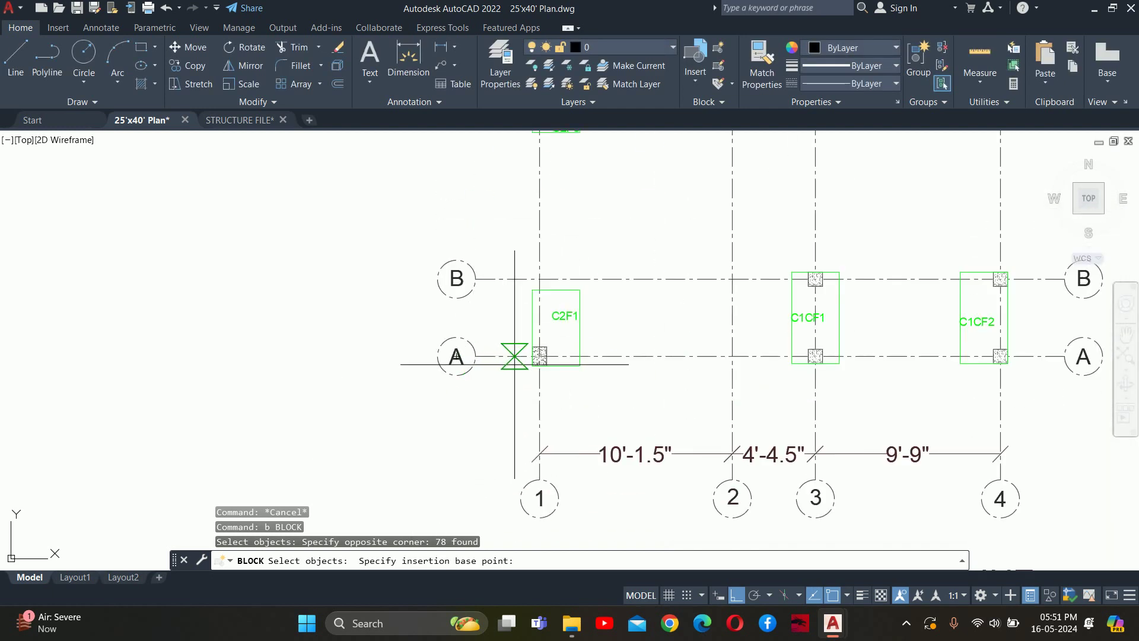
left_click(540, 356)
left_click(996, 490)
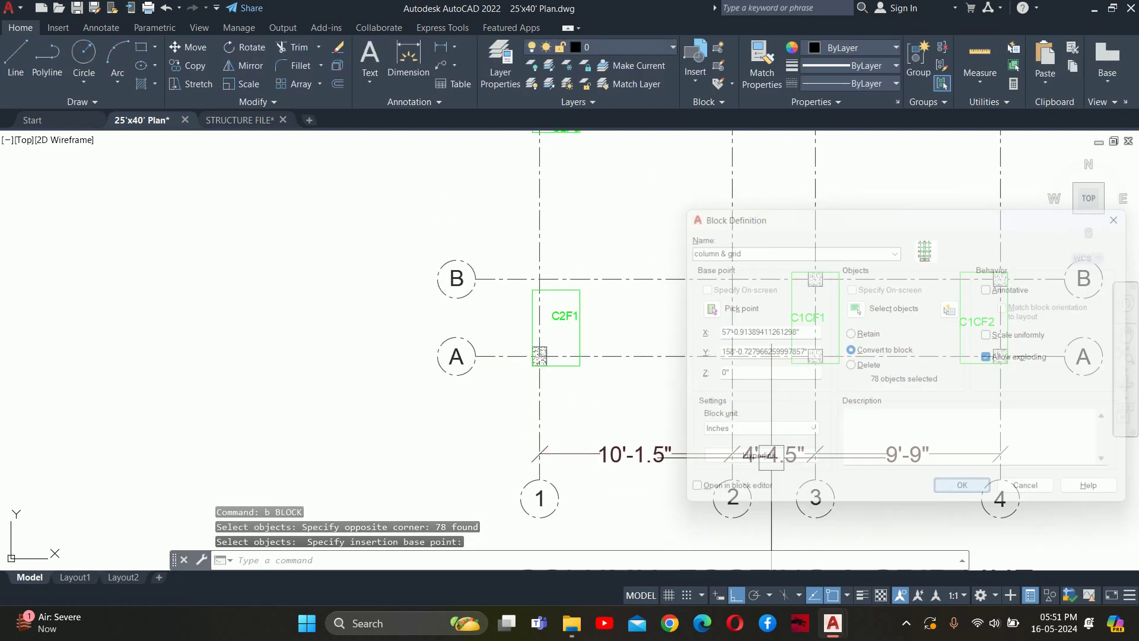
scroll(682, 391, "down", 5)
left_click(682, 392)
key("Escape")
Try a WBLOCK of the column & grid block, then cancel while browsing for a save folder.
key("Escape")
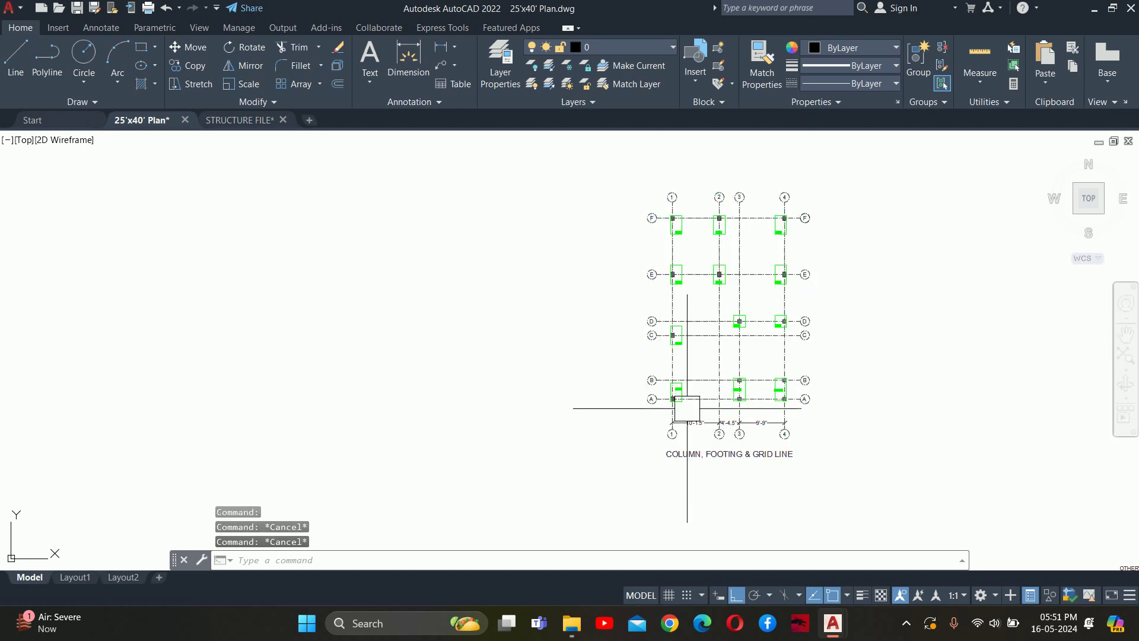
type("q")
key("Escape")
type("w")
key("Return")
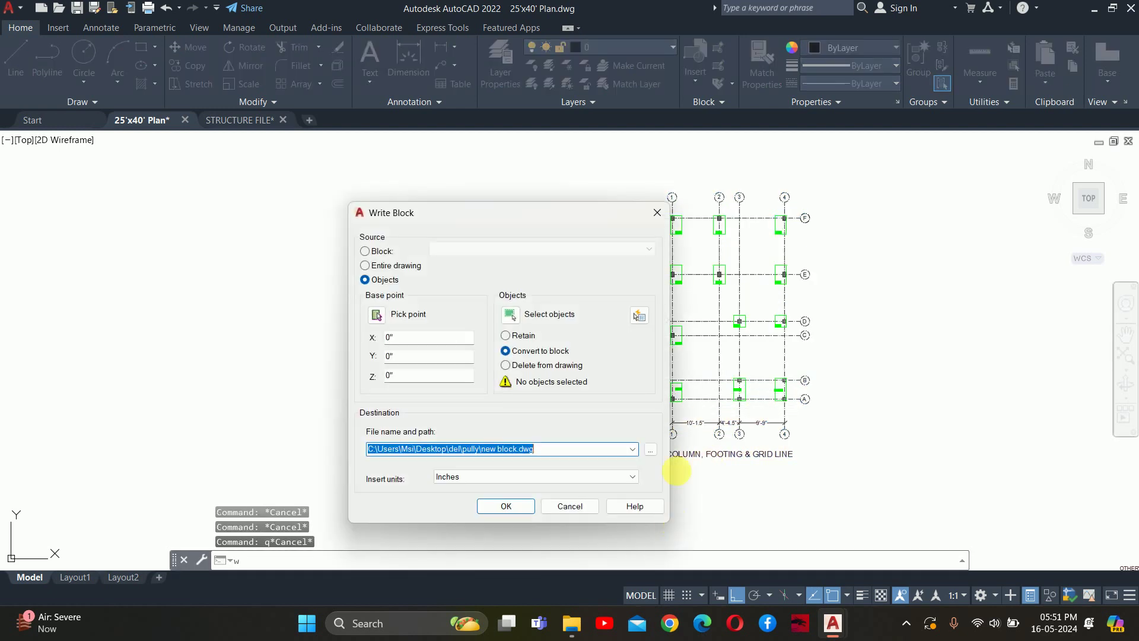
left_click(385, 252)
left_click(439, 246)
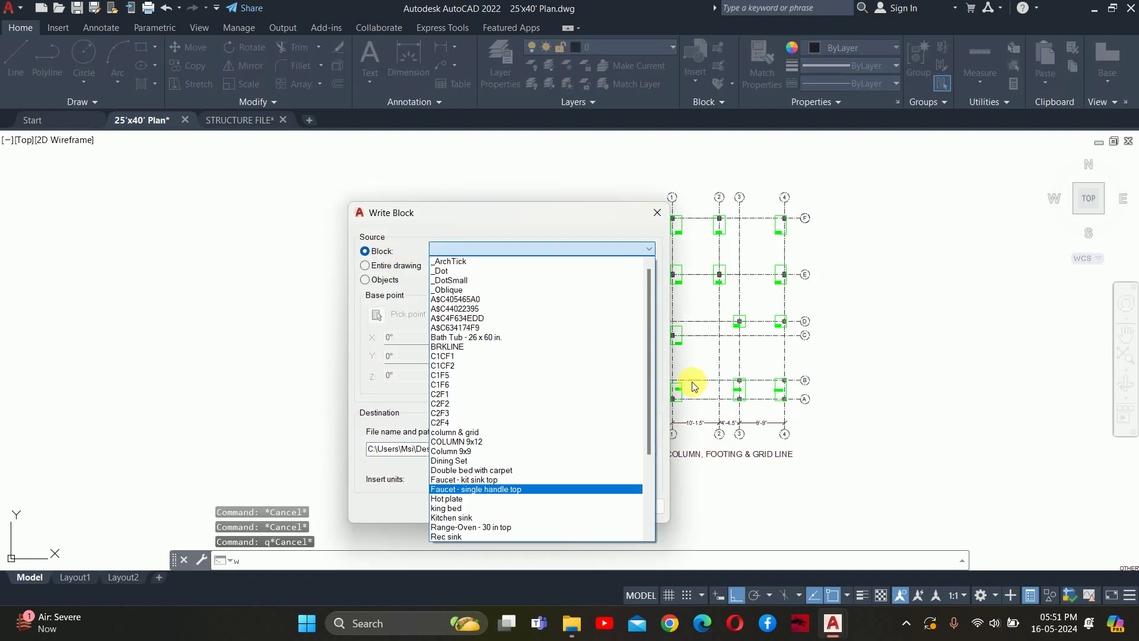
left_click_drag(649, 414, 627, 532)
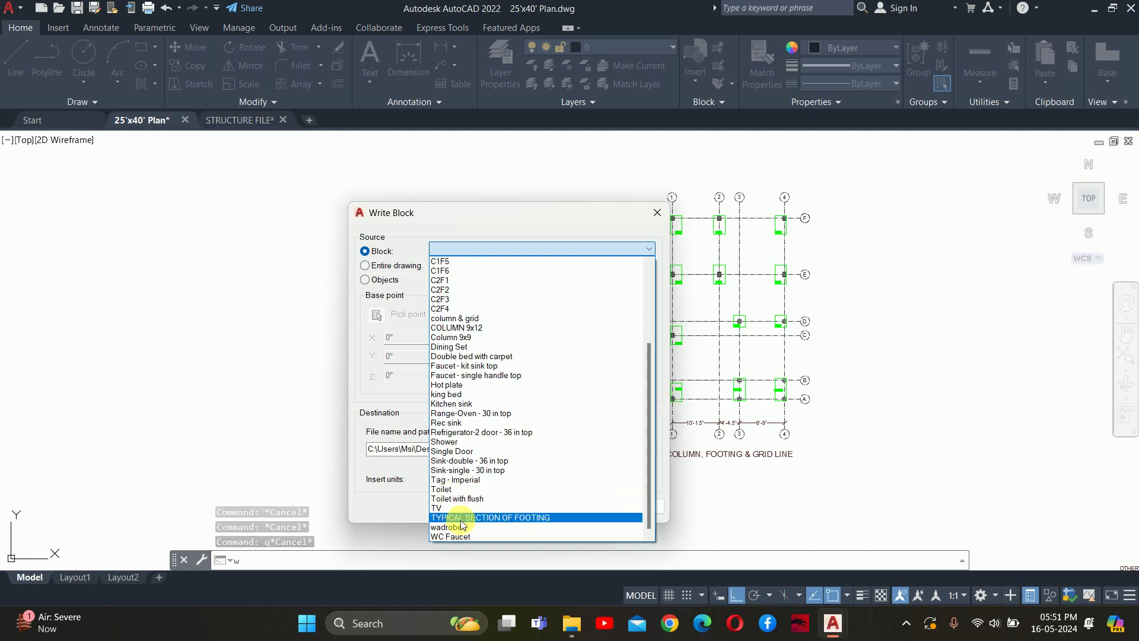
left_click(455, 318)
left_click(505, 506)
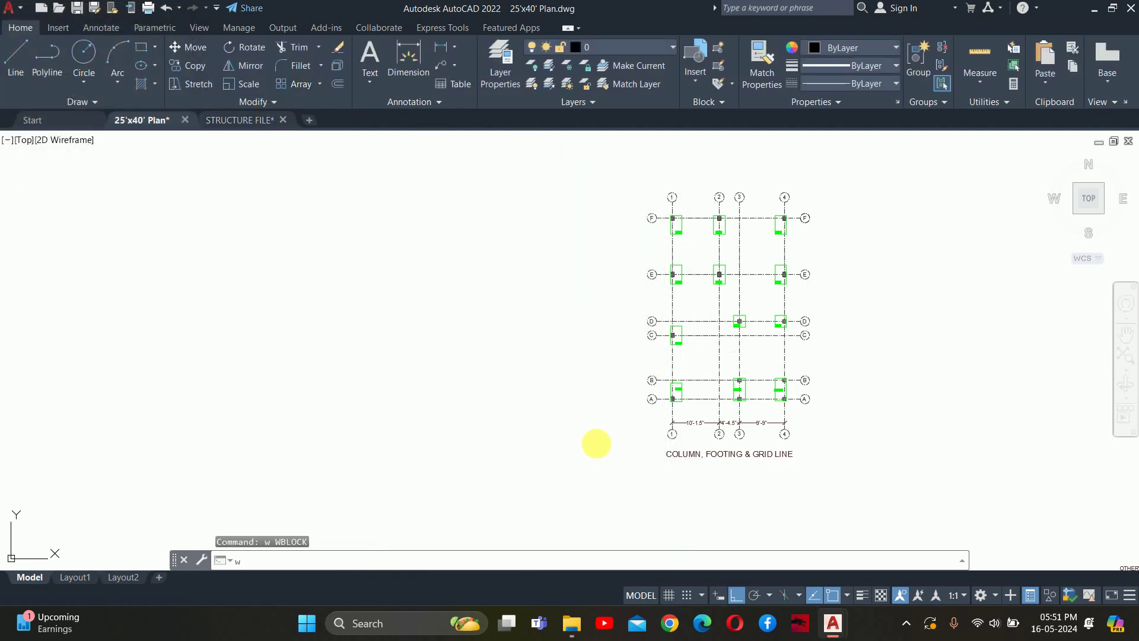
key("Return")
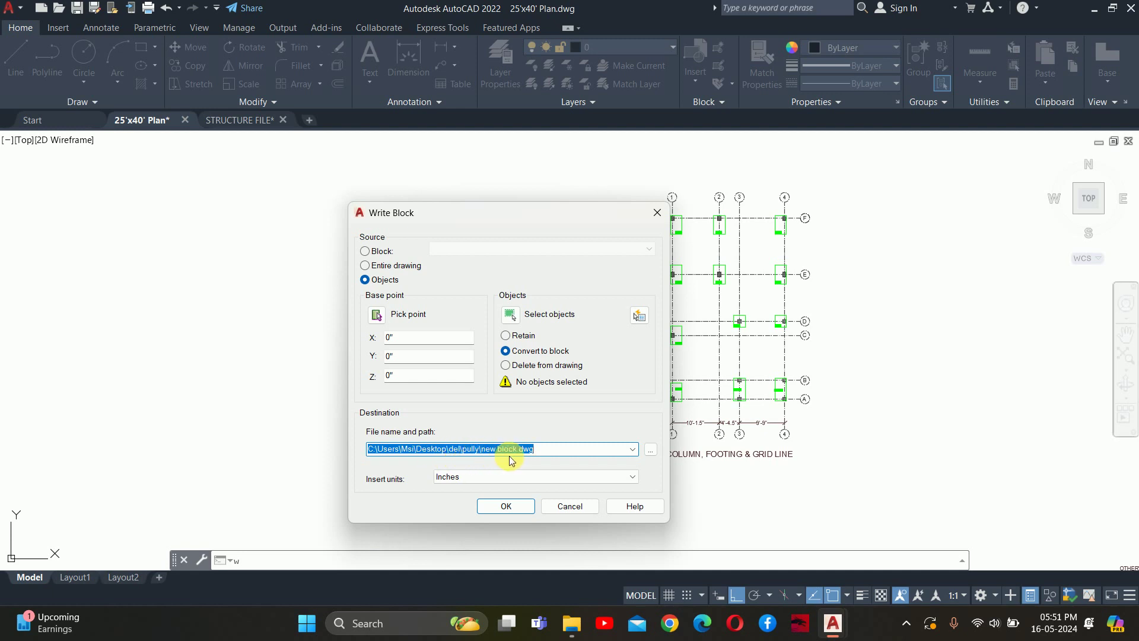
left_click(651, 449)
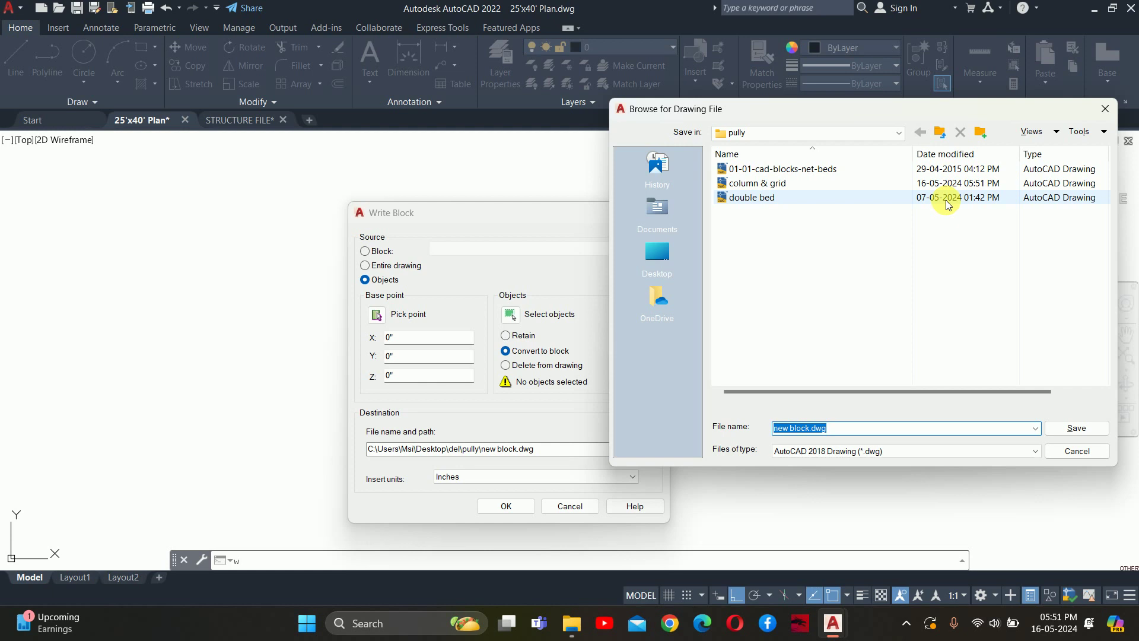
left_click(941, 133)
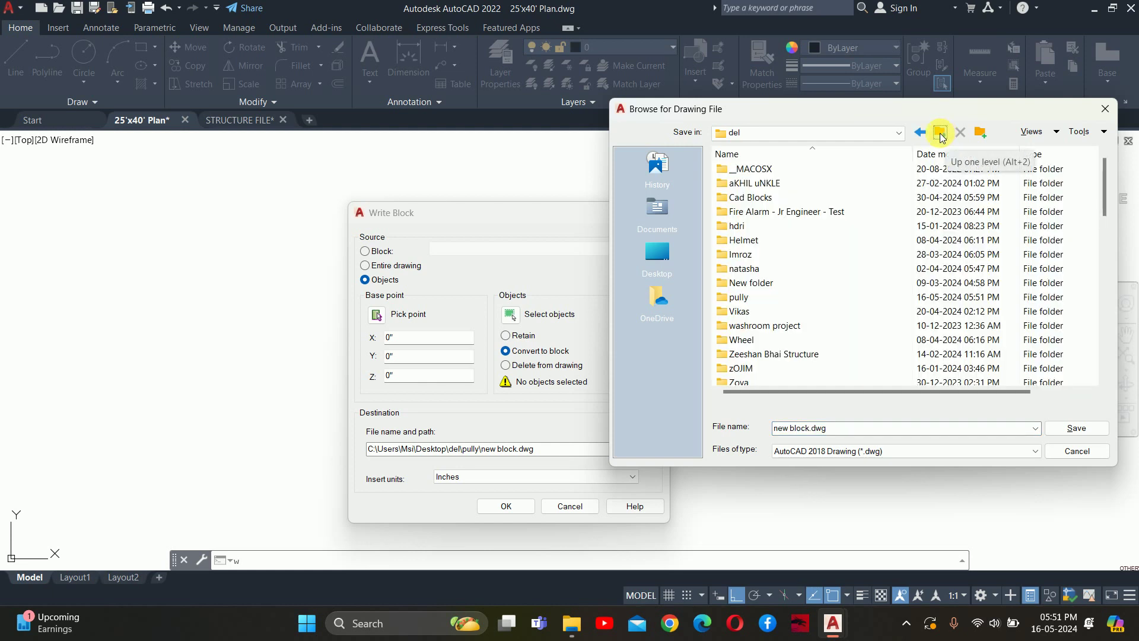
key("Escape")
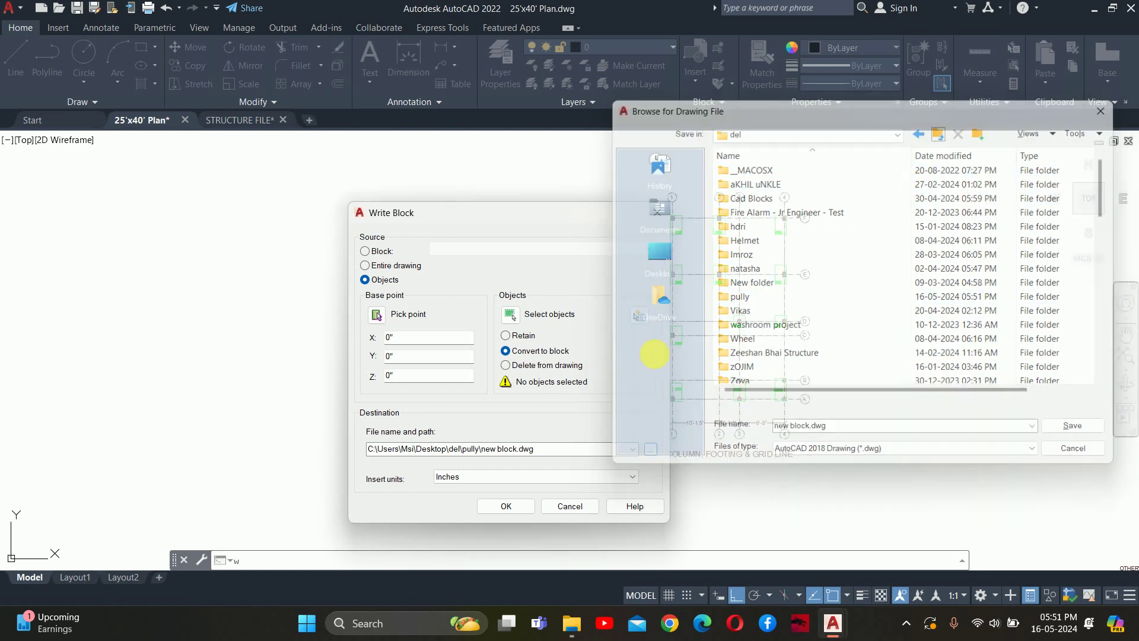
key("Escape")
key("Escape")
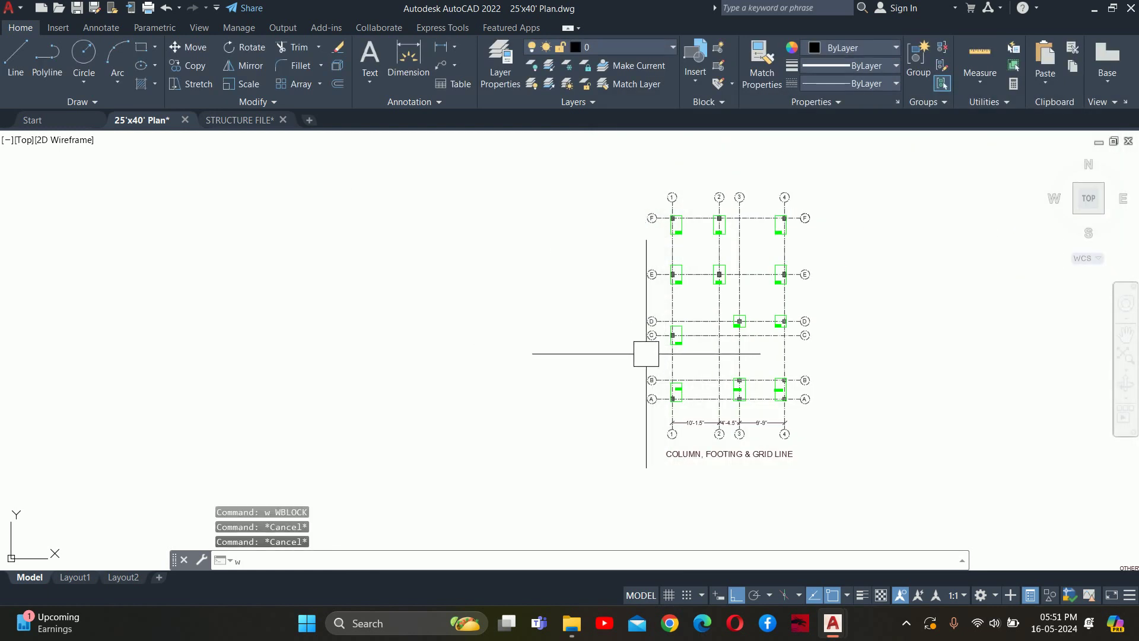
Write the column & grid block to column & grid.dwg on the Desktop and switch to STRUCTURE FILE.
left_click(667, 359)
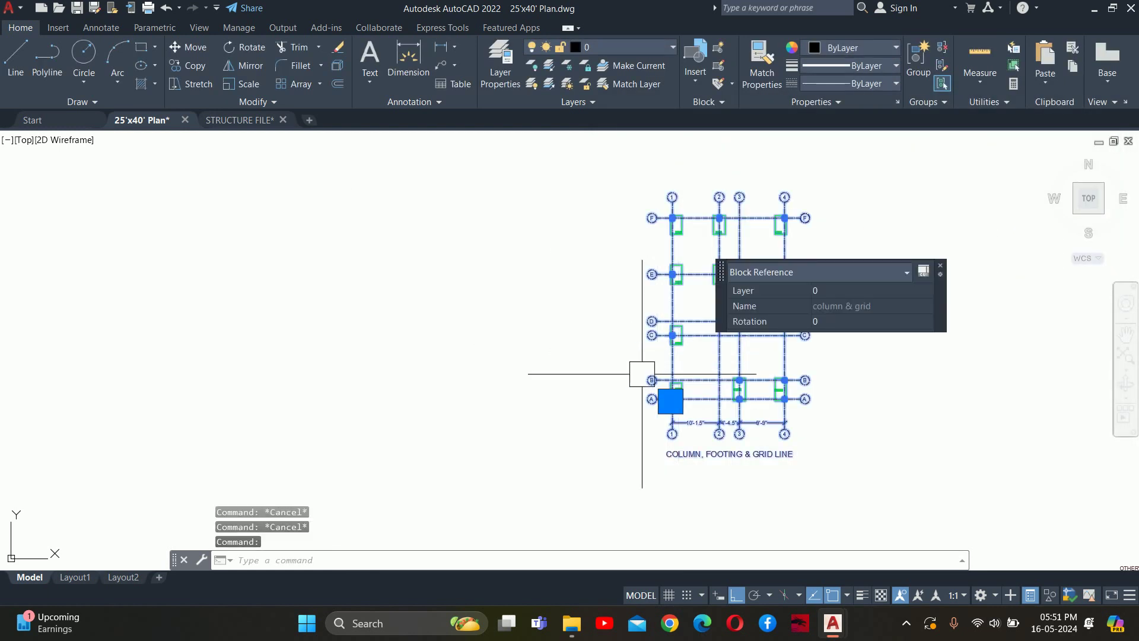
type("w")
key("Return")
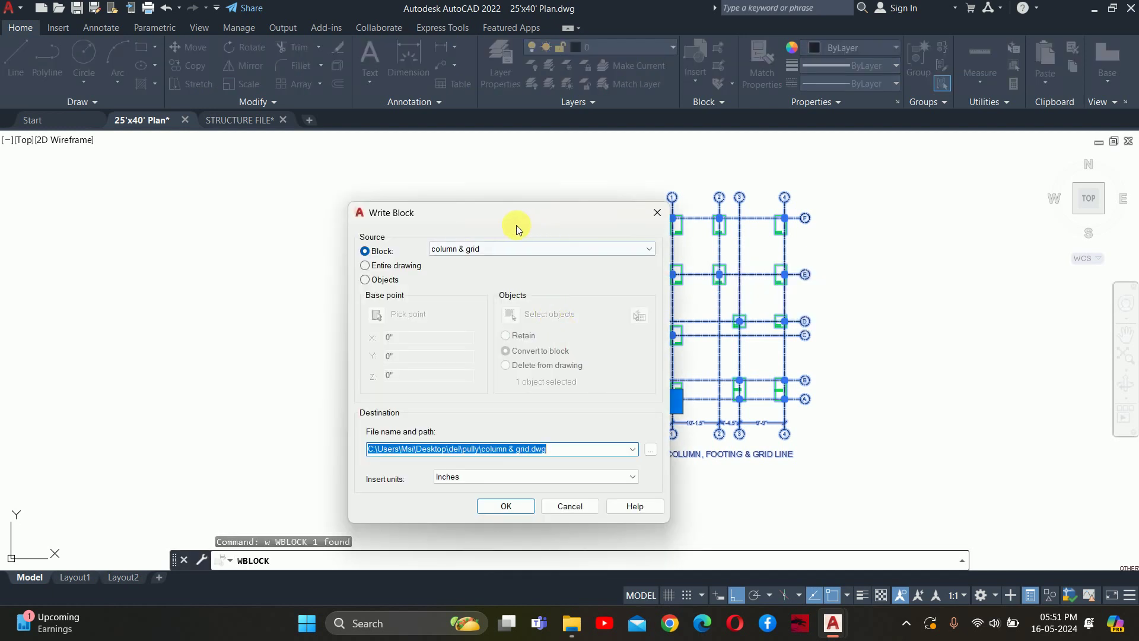
left_click(653, 451)
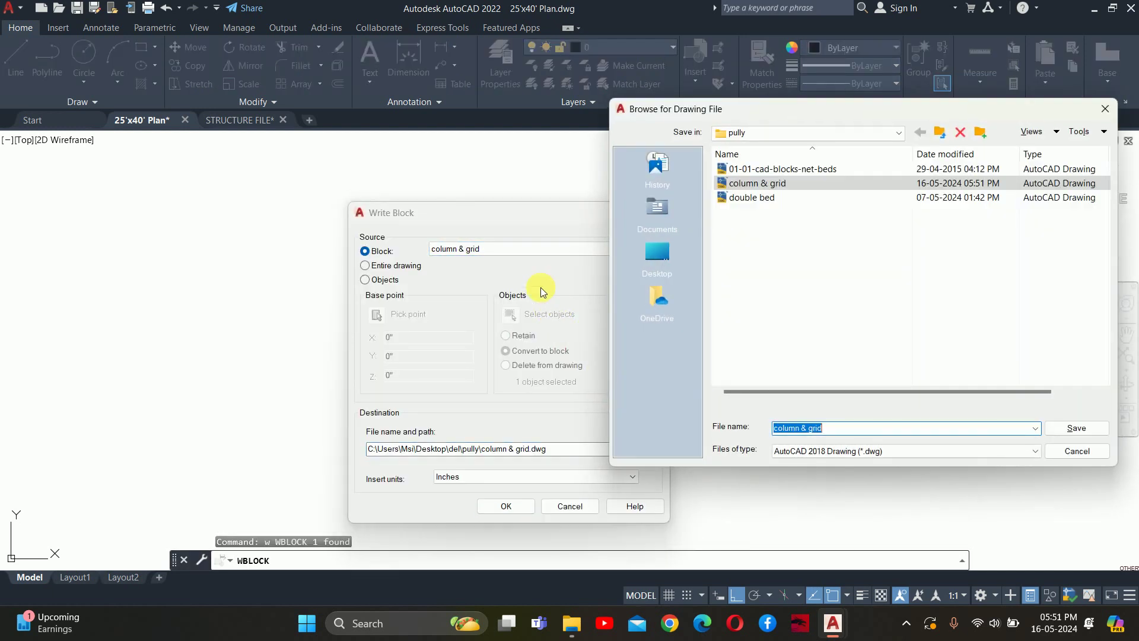
left_click(654, 247)
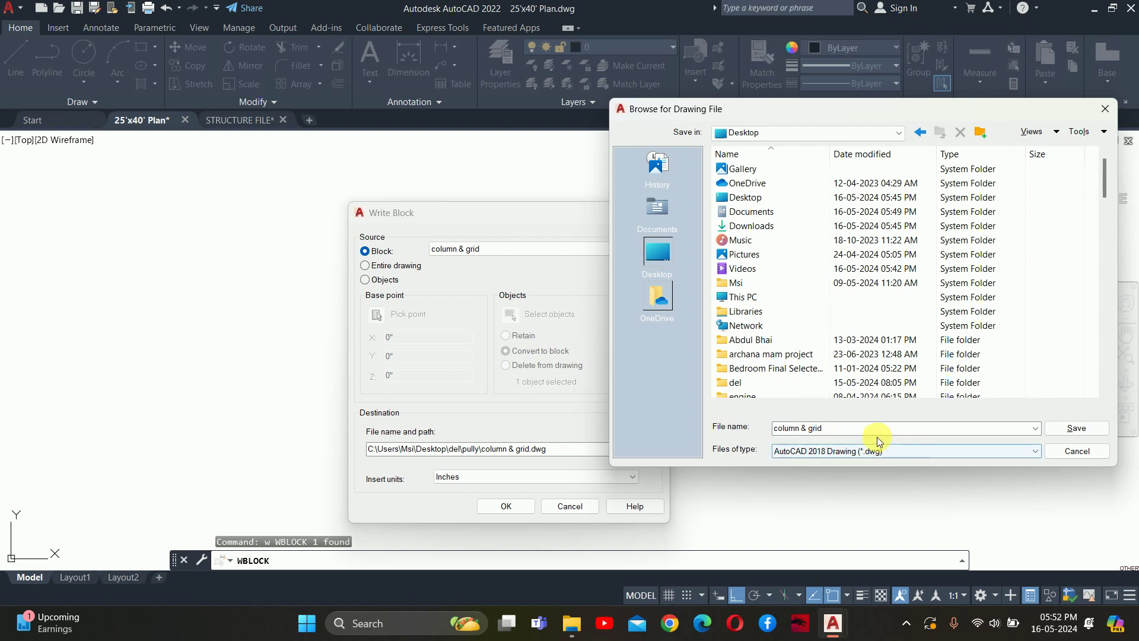
left_click(1060, 430)
left_click(508, 505)
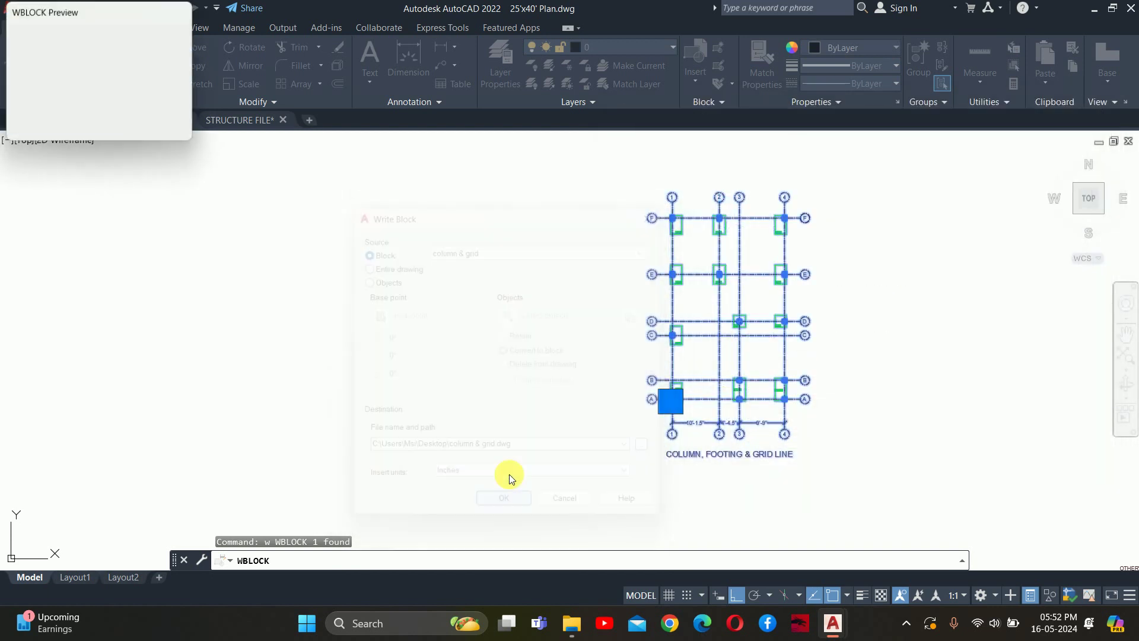
left_click(229, 118)
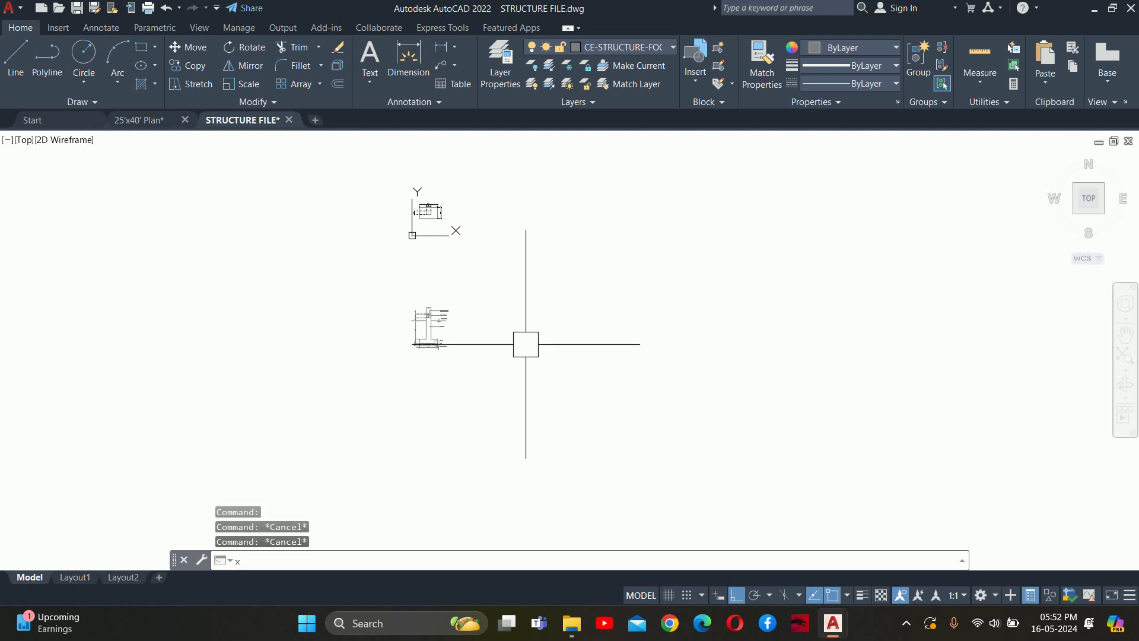
Start inserting column & grid.dwg from the Desktop, then cancel the first placement.
type("i")
key("Return")
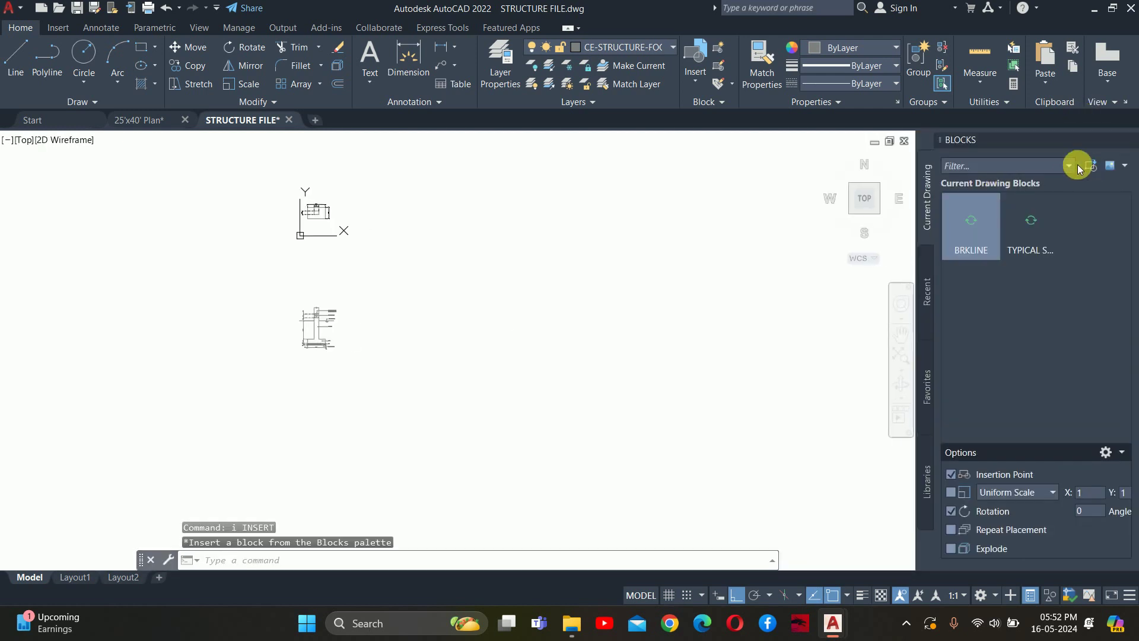
left_click(1096, 164)
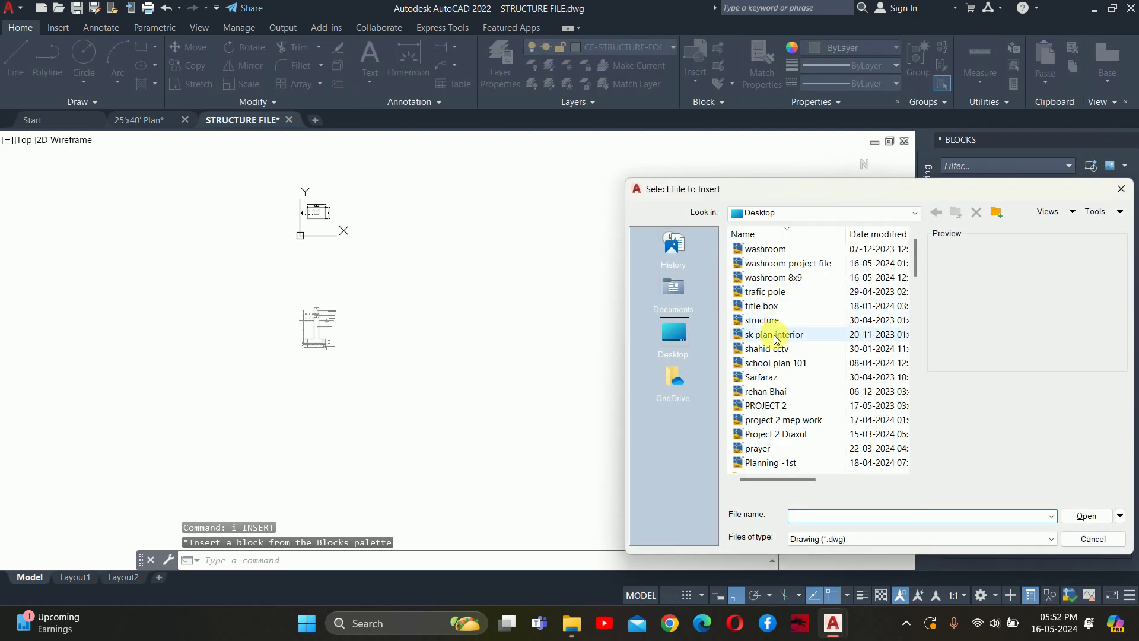
left_click(774, 335)
key("c")
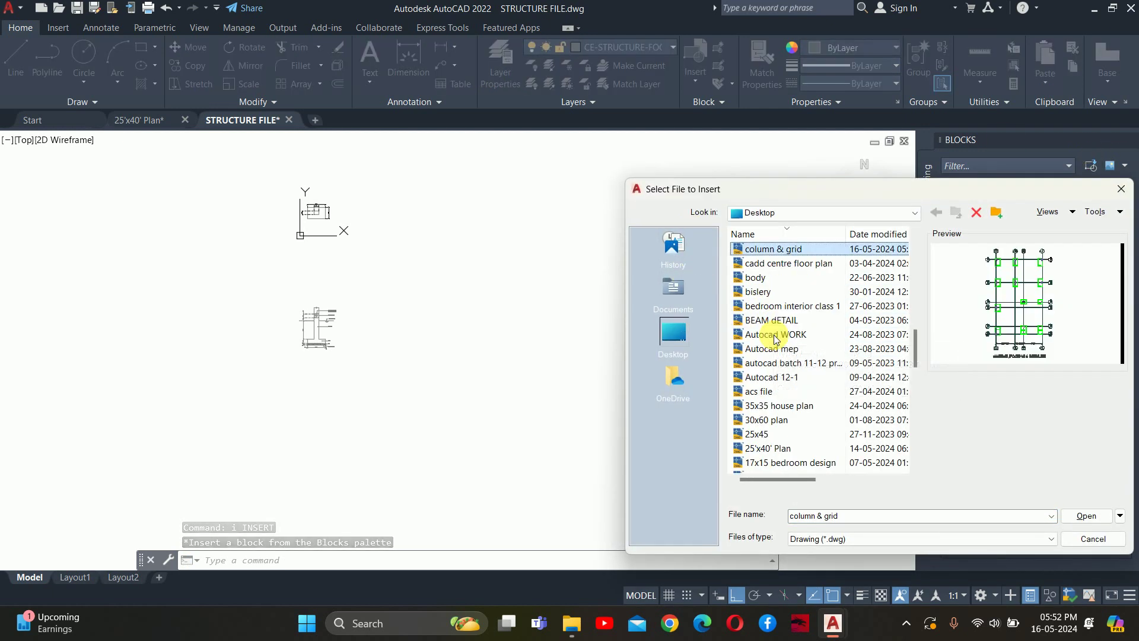
left_click(1086, 515)
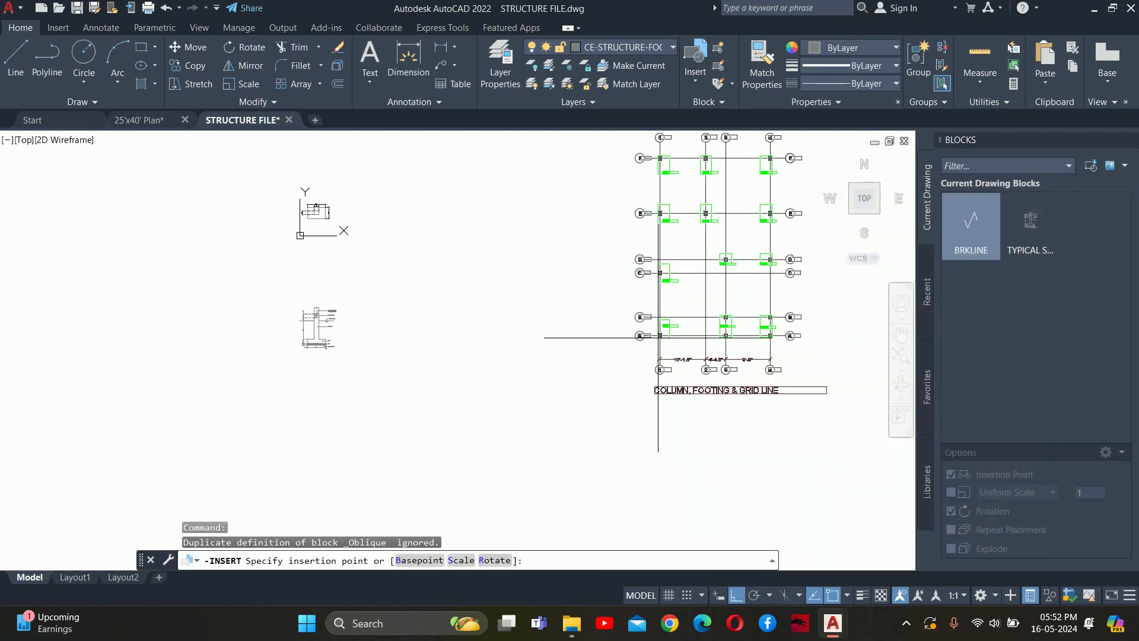
left_click(541, 480)
key("Escape")
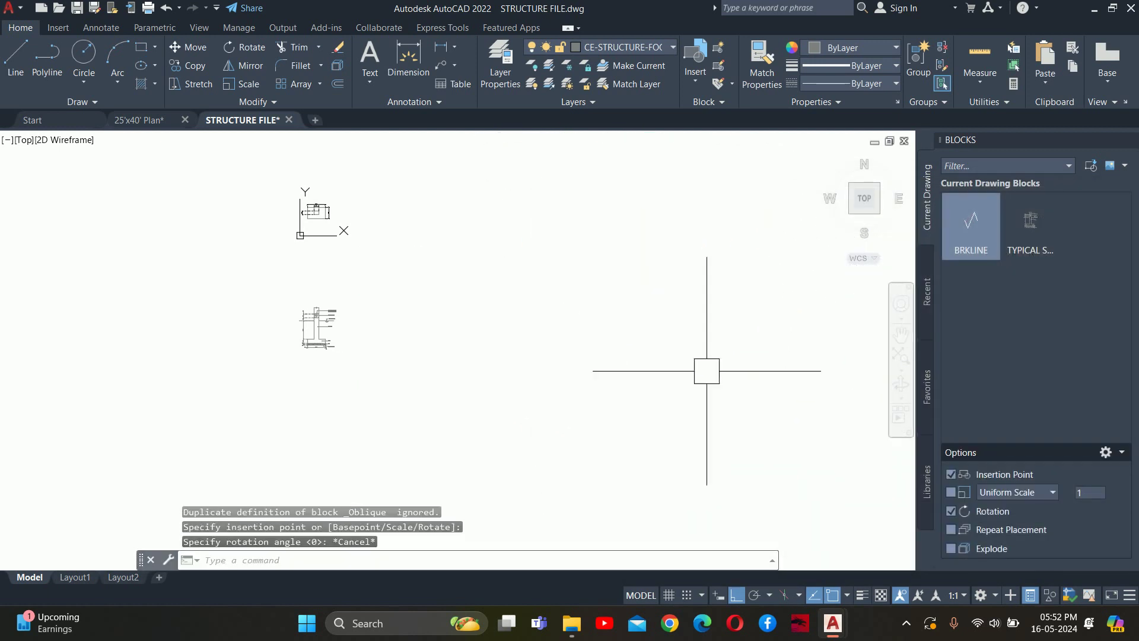
Insert column & grid.dwg into the plan and zoom out to show the full grid F to A.
left_click(1092, 165)
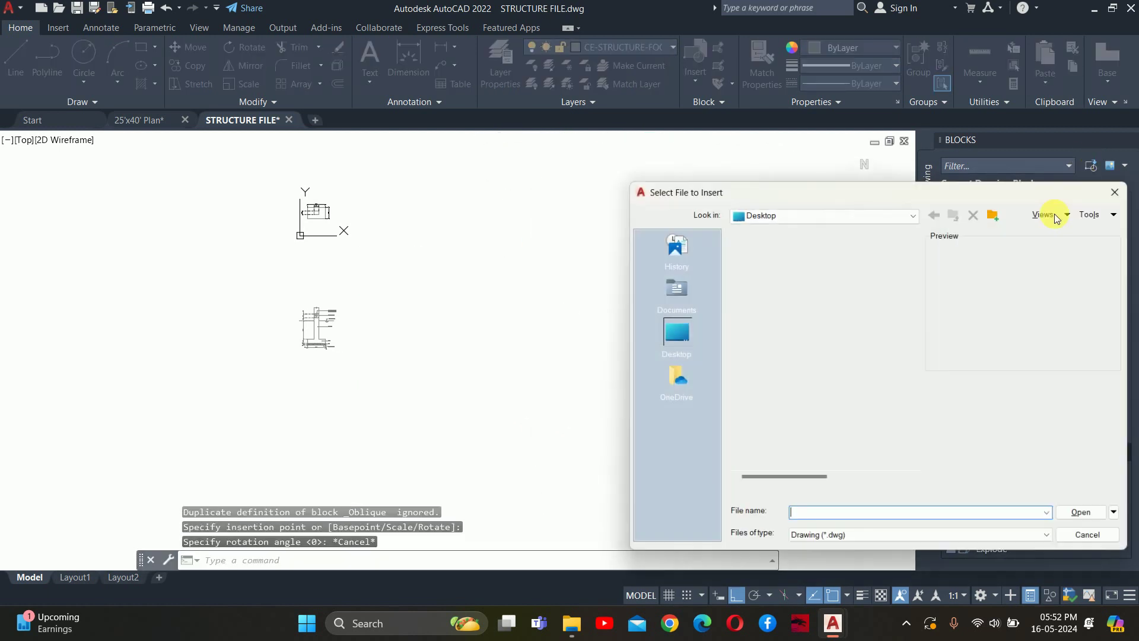
left_click(808, 417)
key("c")
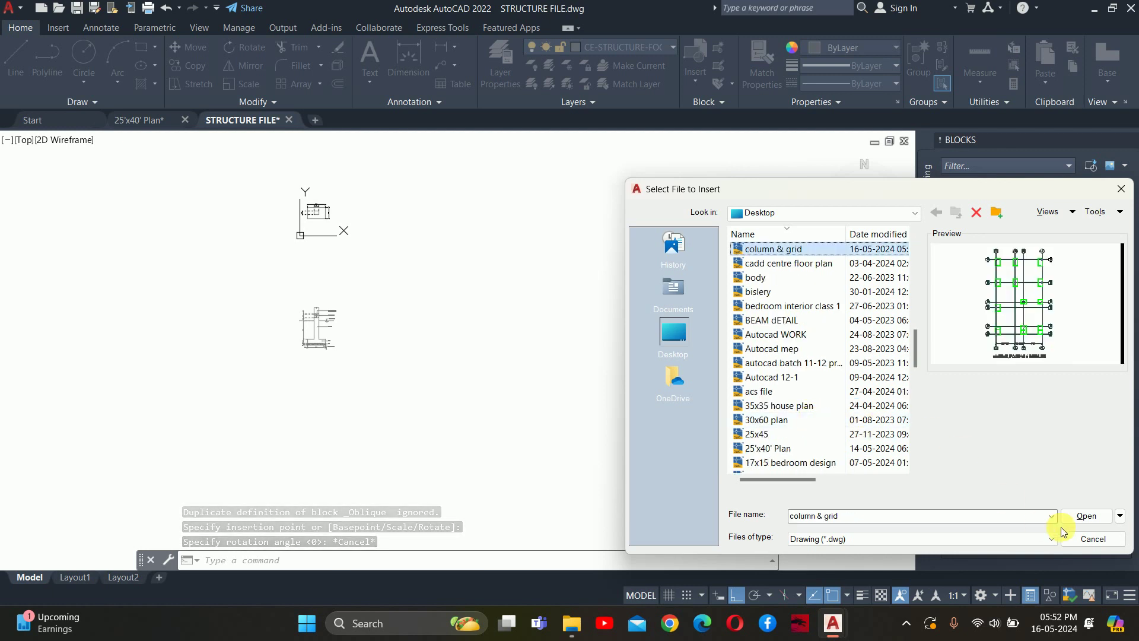
left_click(1064, 519)
left_click(536, 273)
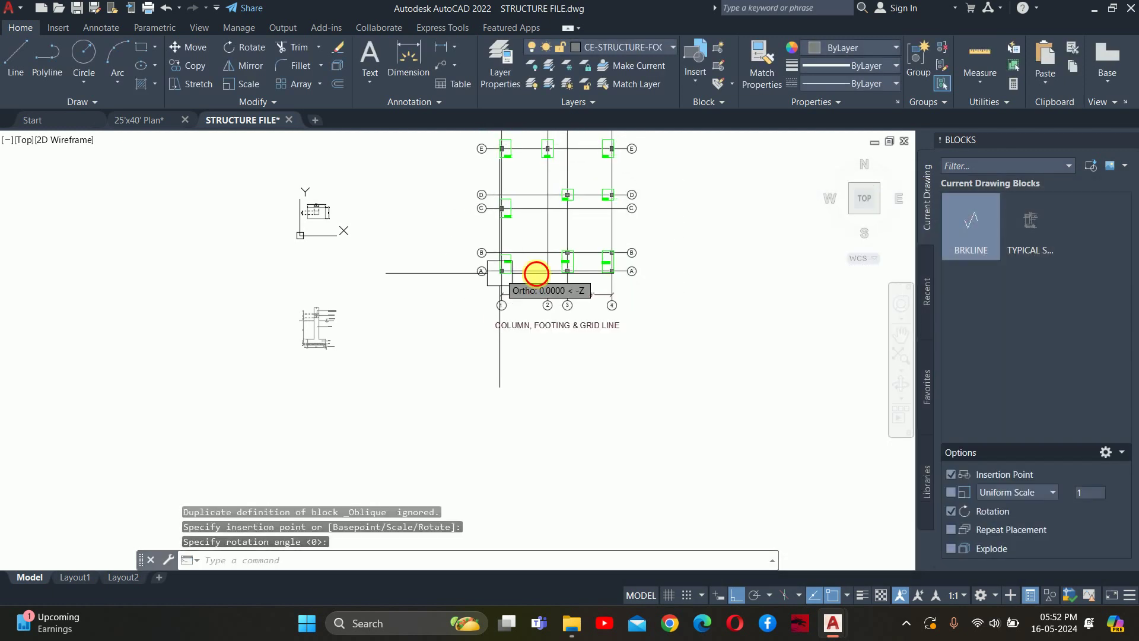
scroll(605, 323, "down", 3)
scroll(461, 214, "up", 5)
scroll(459, 216, "up", 3)
key("Escape")
key("Escape")
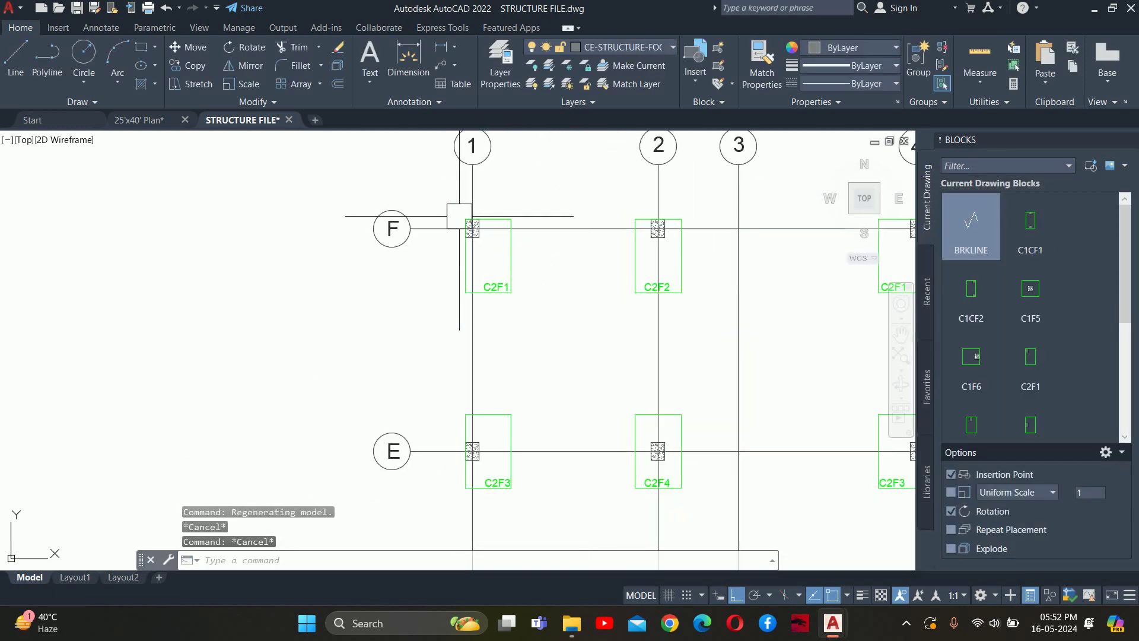
scroll(540, 284, "down", 2)
scroll(498, 300, "down", 2)
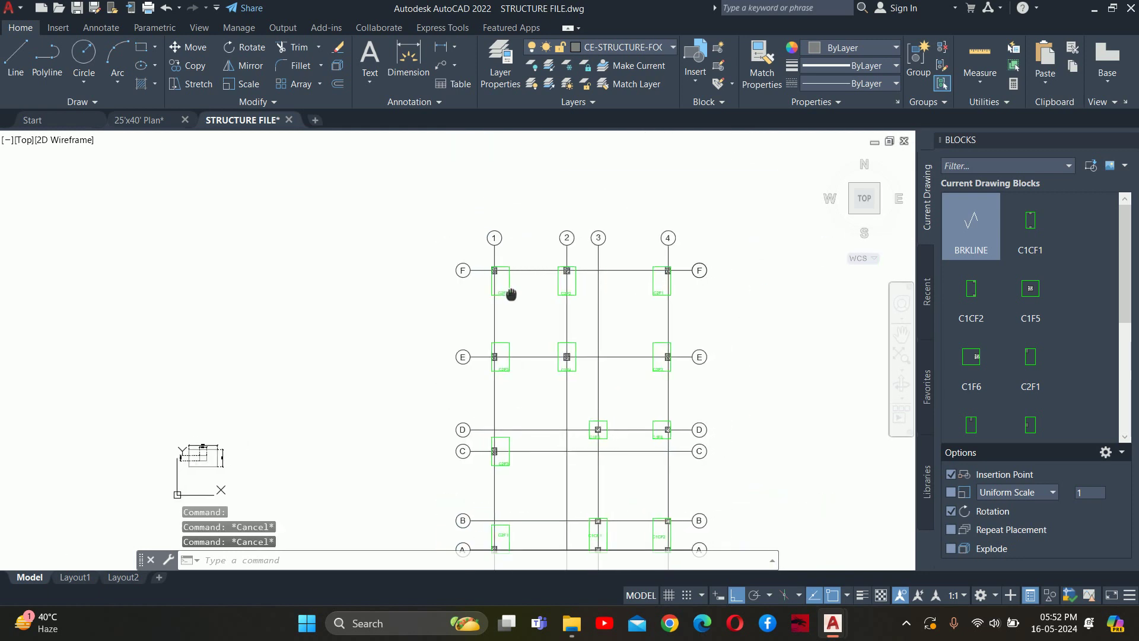
middle_click_drag(511, 294, 509, 293)
Start exploding the grid block, cancel it, and close the block library.
type("x")
key("Return")
left_click(500, 297)
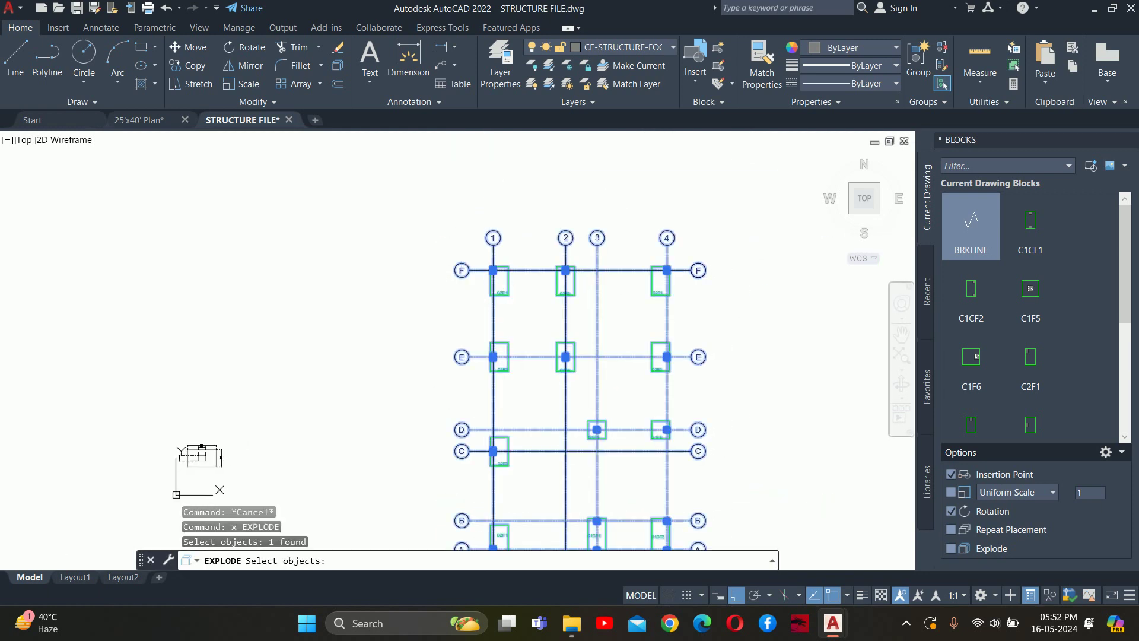
key("Escape")
key("Escape")
scroll(504, 297, "up", 5)
scroll(503, 287, "down", 2)
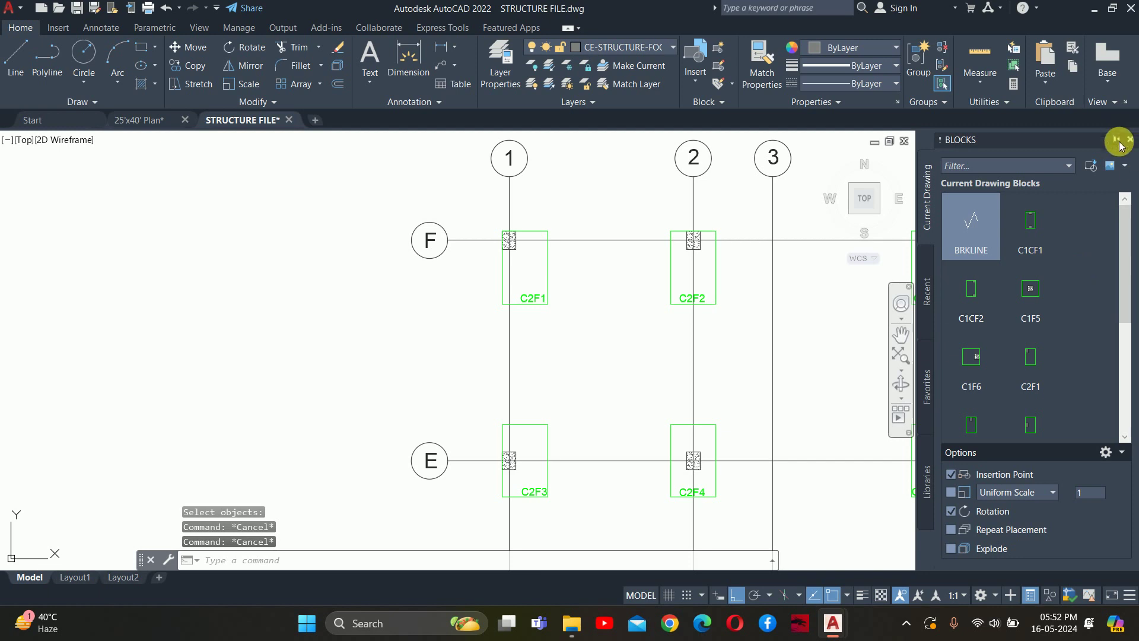
left_click(1129, 140)
scroll(641, 305, "down", 3)
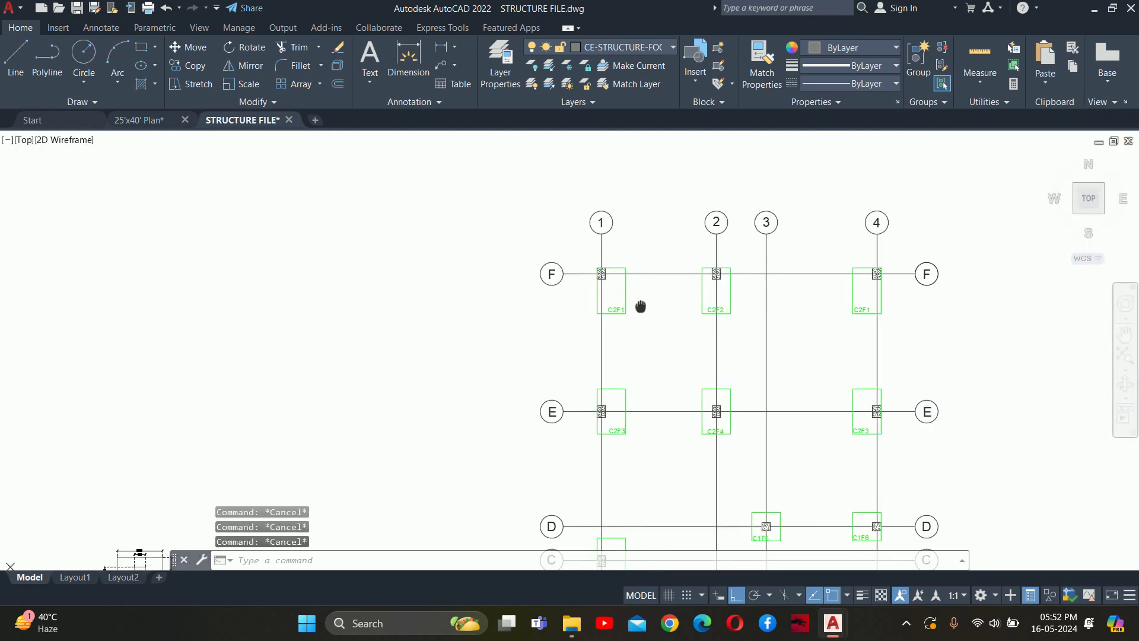
Try a linetype scale of 1 and bring grid rows E to A into view.
type("1ts")
key("Return")
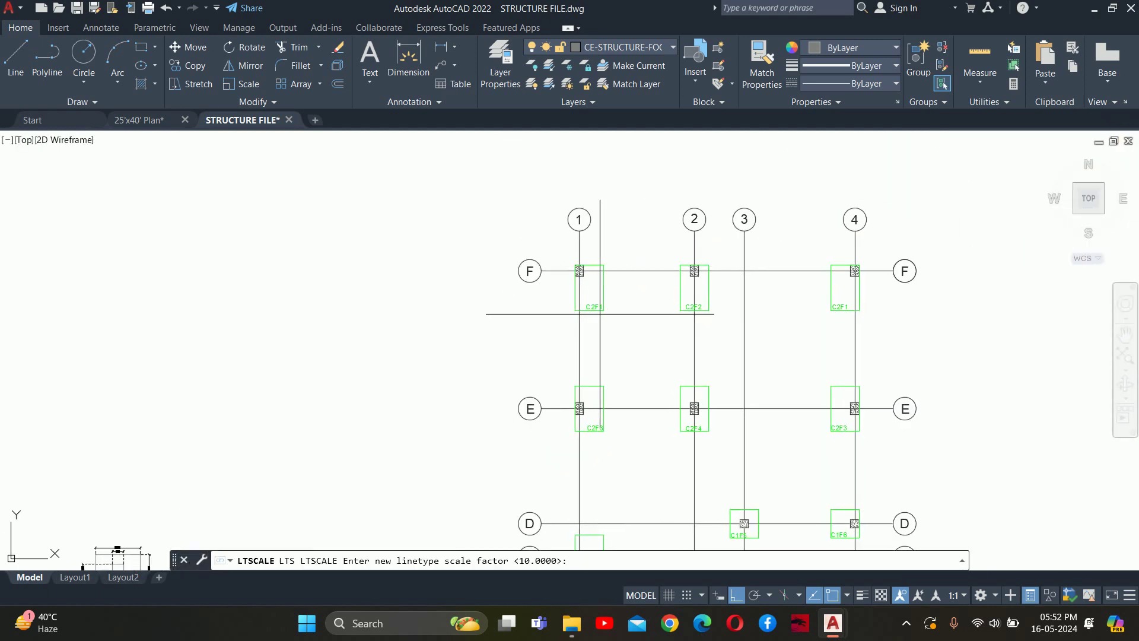
middle_click_drag(617, 329, 569, 324)
type("1")
key("Return")
middle_click_drag(630, 354, 601, 267)
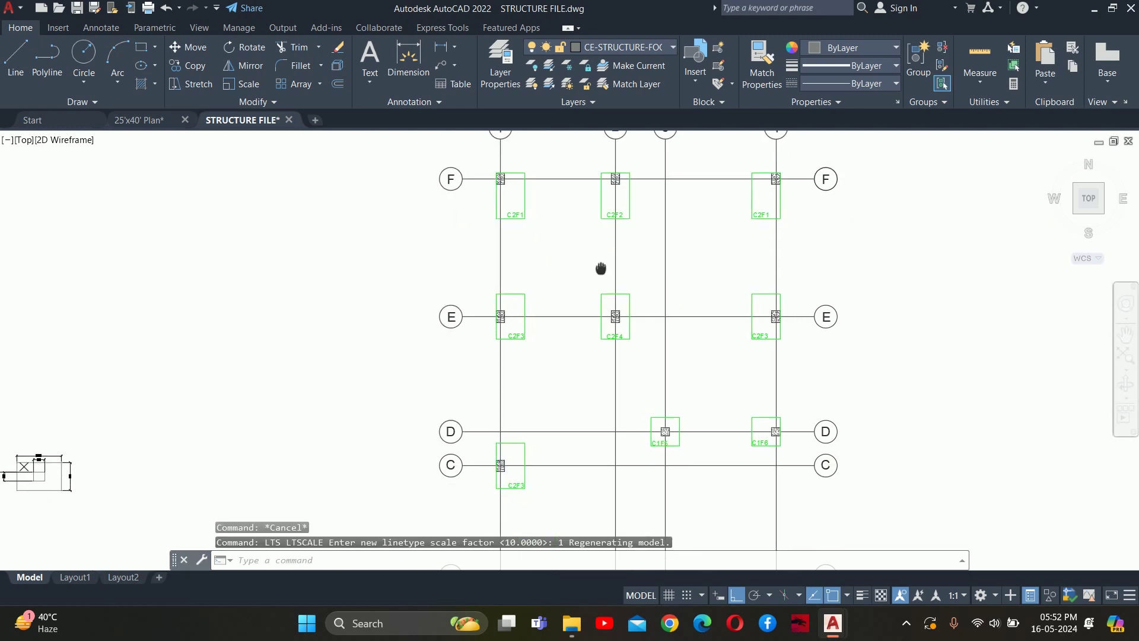
key("Escape")
key("Escape")
middle_click_drag(600, 415, 600, 342)
key("Escape")
Regenerate the drawing and inspect the C grid line.
type("re")
key("Return")
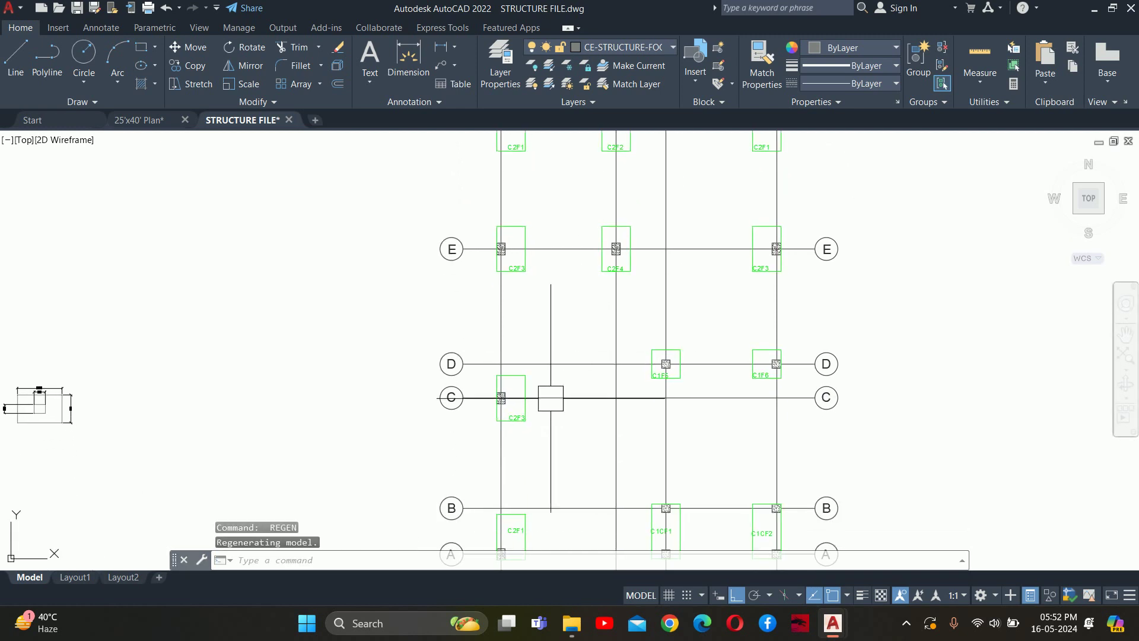
scroll(549, 396, "up", 8)
left_click(540, 397)
key("Escape")
key("Escape")
key("Escape")
scroll(540, 392, "down", 6)
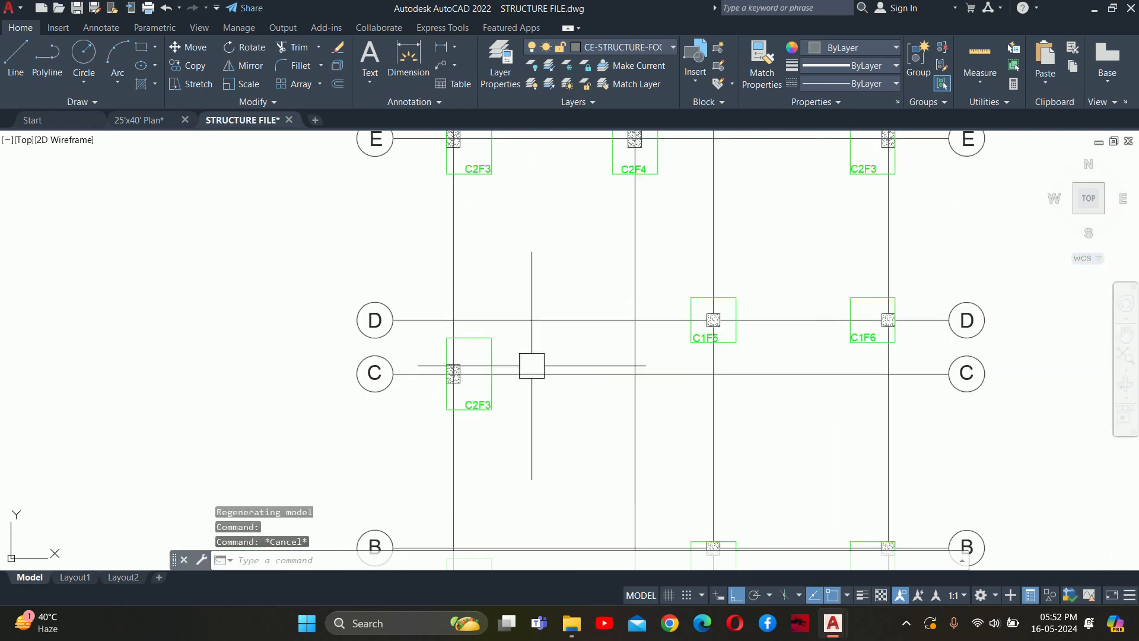
middle_click_drag(530, 363, 470, 346)
Set the linetype scale to 50, then 100, so grid lines show dash-dot.
type("lts")
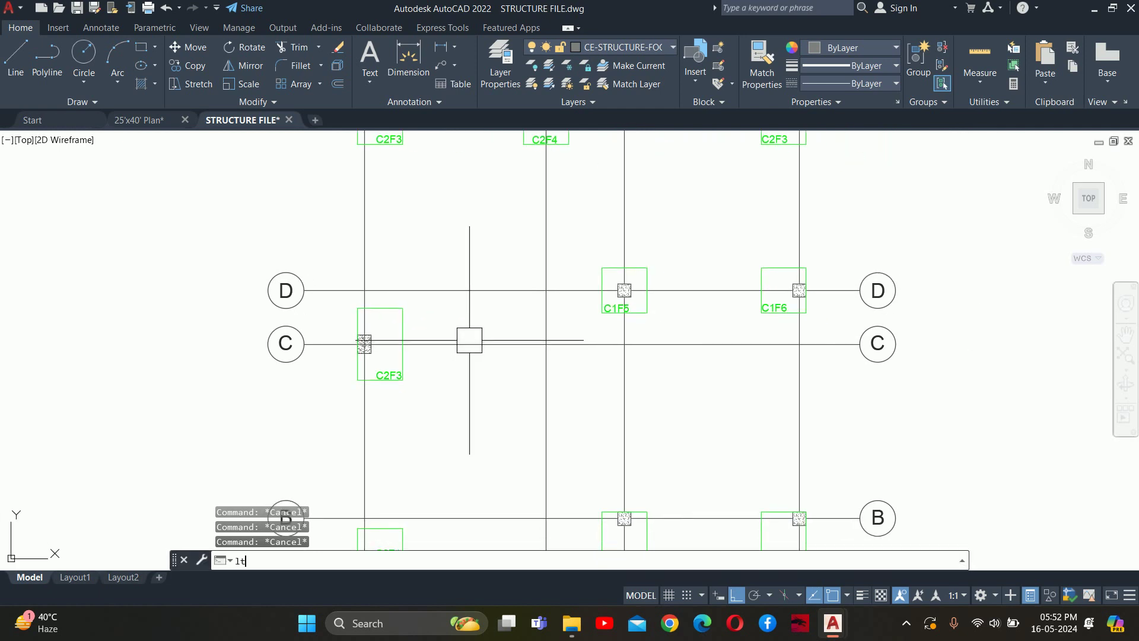
key("Return")
type("0")
key("Return")
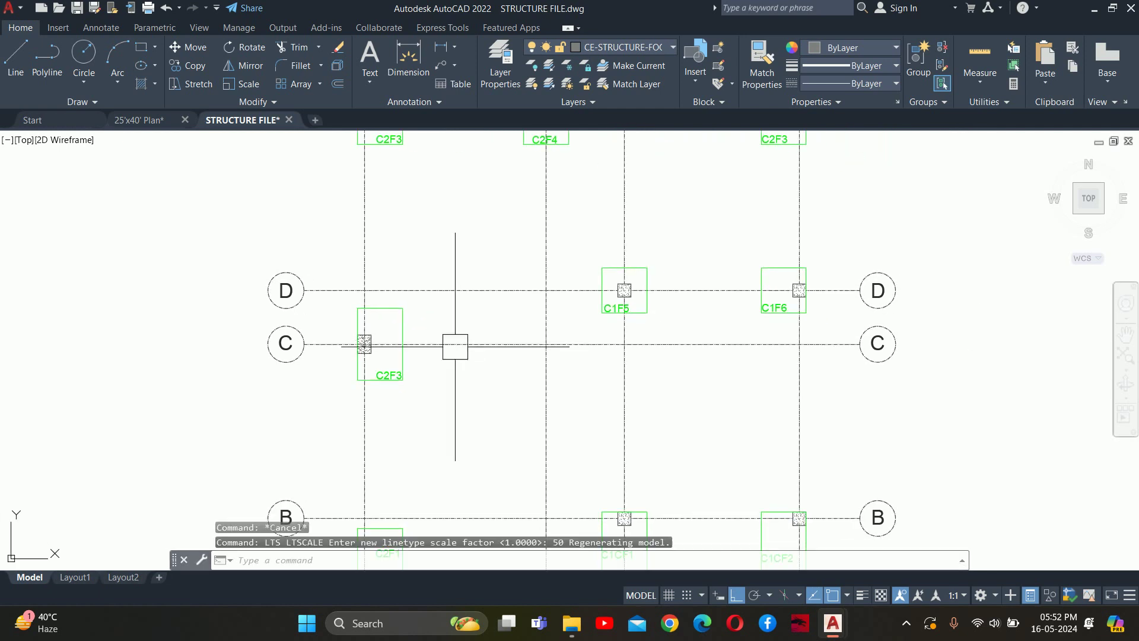
middle_click_drag(498, 391, 507, 304)
key("Return")
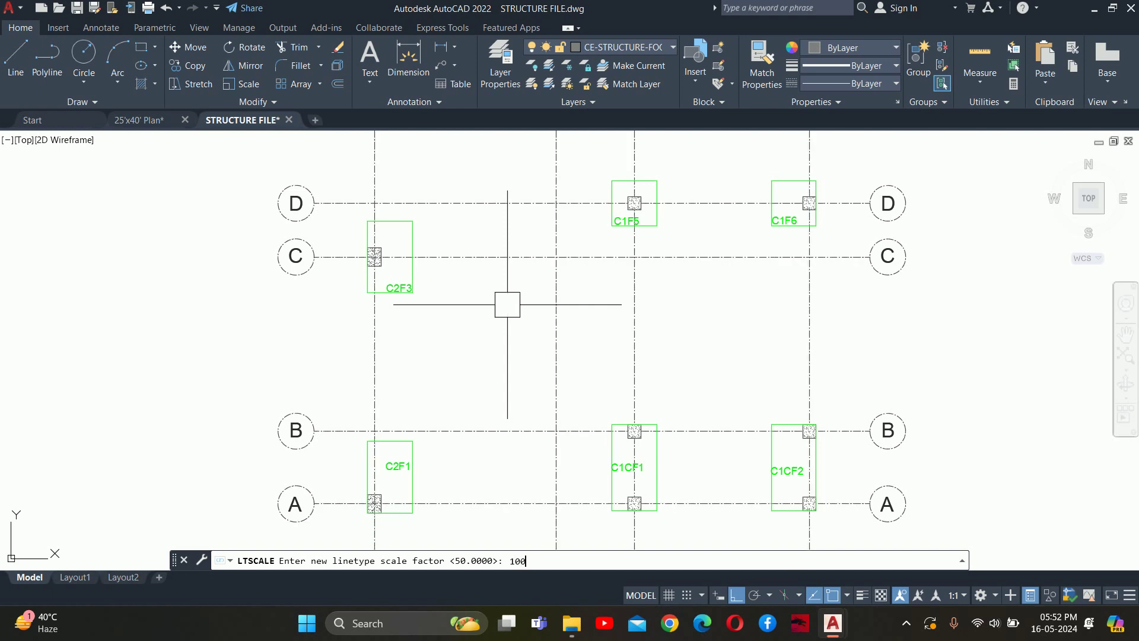
key("Return")
key("Escape")
Check grids A, B, the title and footings C2F1–C2F2 at the new scale.
scroll(631, 344, "down", 2)
scroll(622, 300, "down", 2)
scroll(638, 374, "down", 1)
scroll(582, 301, "up", 5)
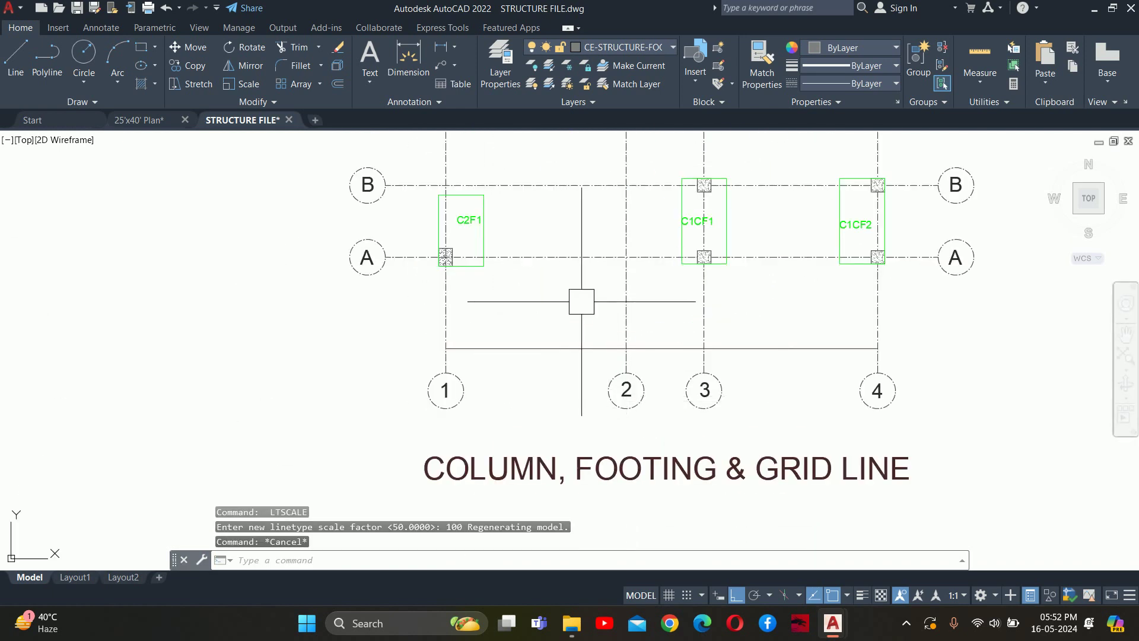
middle_click_drag(582, 301, 554, 458)
left_click(524, 461)
key("Escape")
scroll(573, 362, "down", 2)
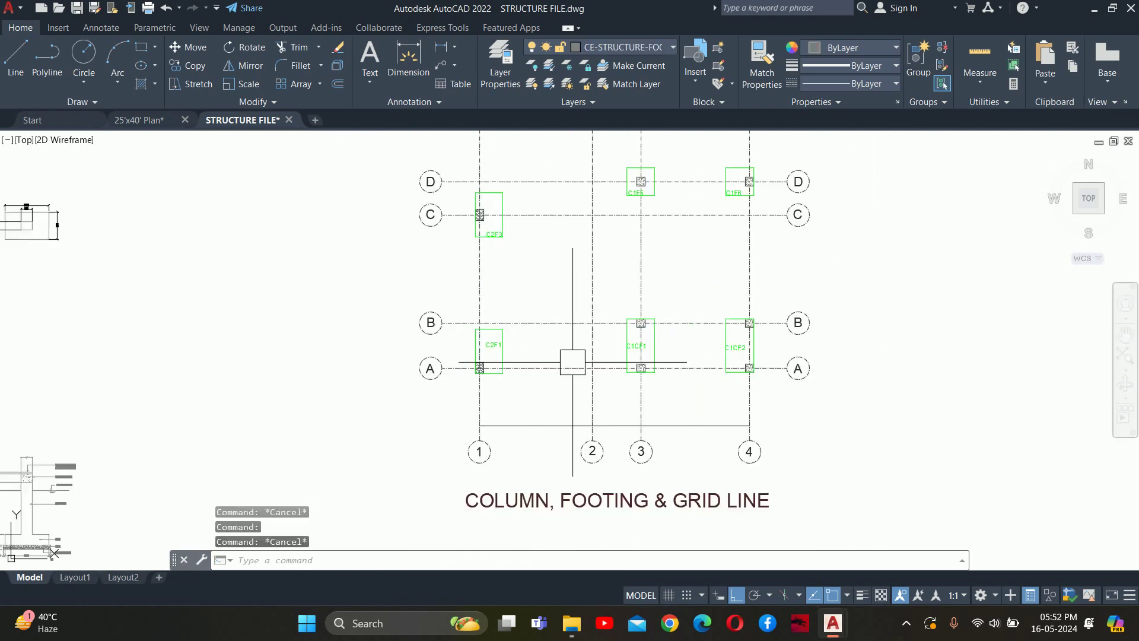
scroll(573, 361, "down", 2)
middle_click_drag(573, 362, 532, 408)
middle_click_drag(512, 249, 546, 310)
Start a trial linear dimension on the C2F1 footing edge, then cancel it.
scroll(508, 224, "up", 4)
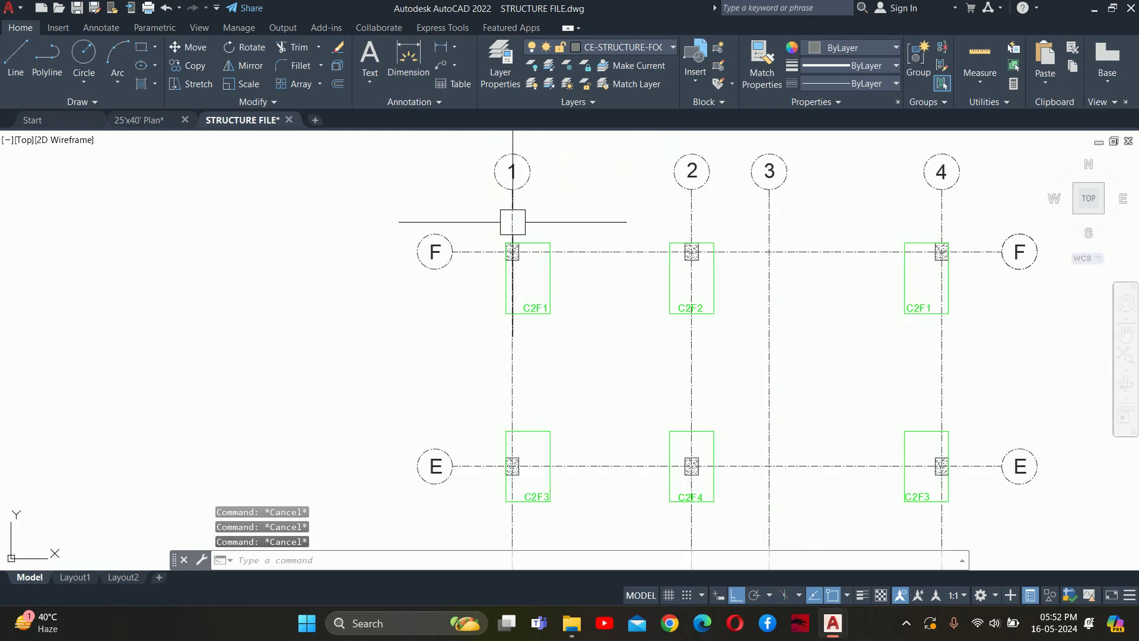
scroll(550, 277, "up", 4)
type("d")
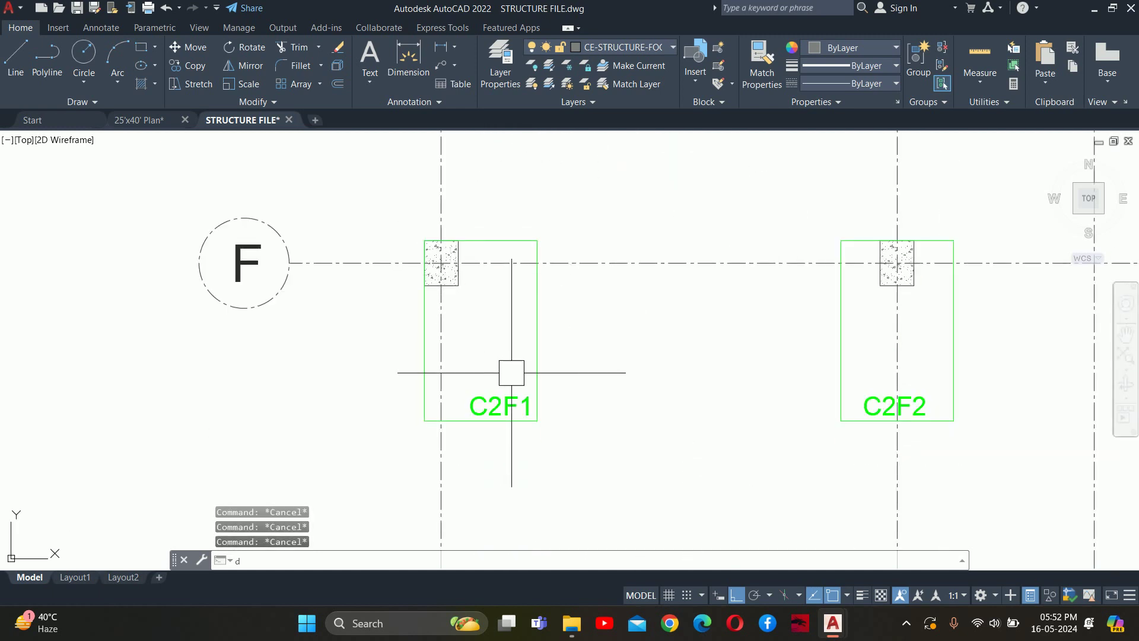
type("li")
key("Return")
key("Return")
left_click(511, 339)
scroll(561, 344, "up", 4)
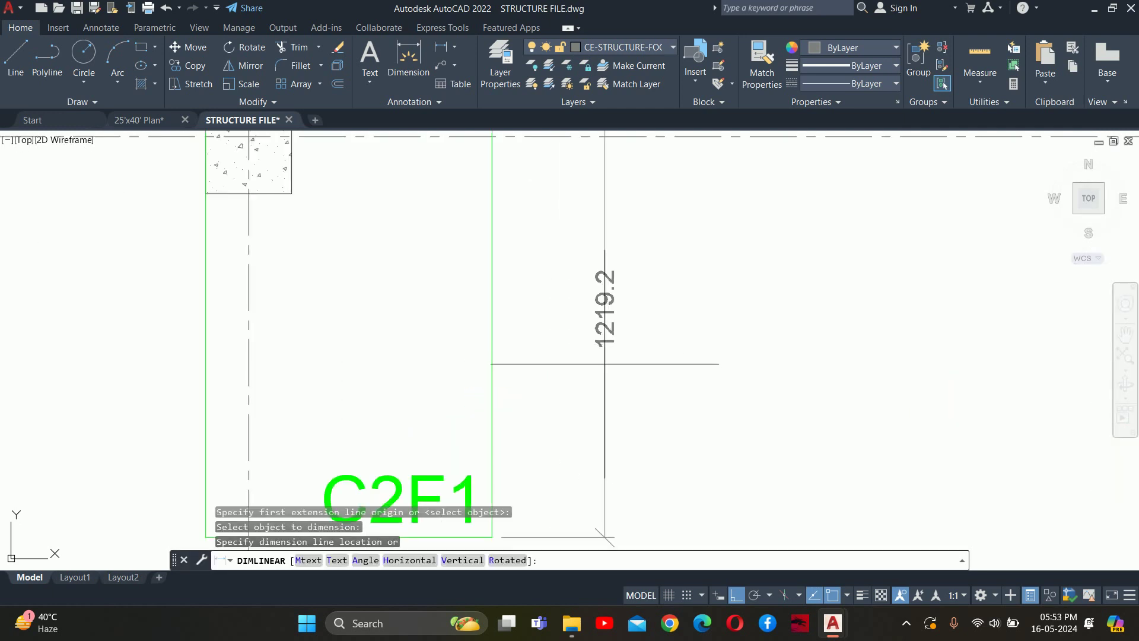
scroll(605, 364, "down", 5)
key("Escape")
Zoom and pan out to reveal the whole grid plan.
scroll(605, 314, "down", 3)
scroll(613, 200, "down", 3)
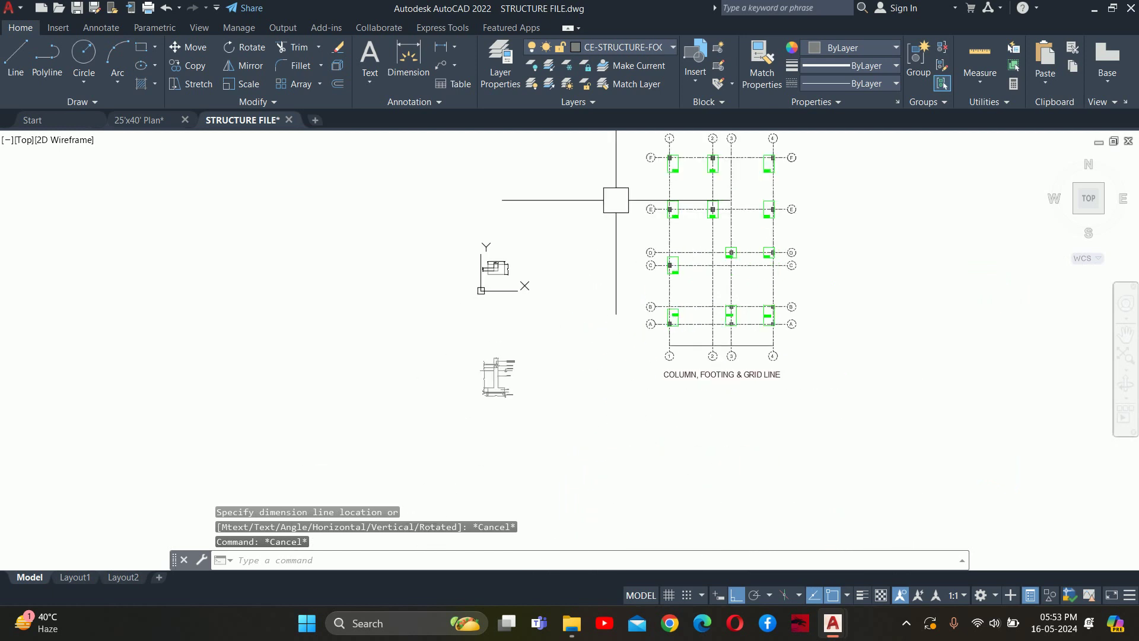
scroll(459, 395, "up", 6)
scroll(362, 237, "up", 4)
scroll(494, 327, "down", 2)
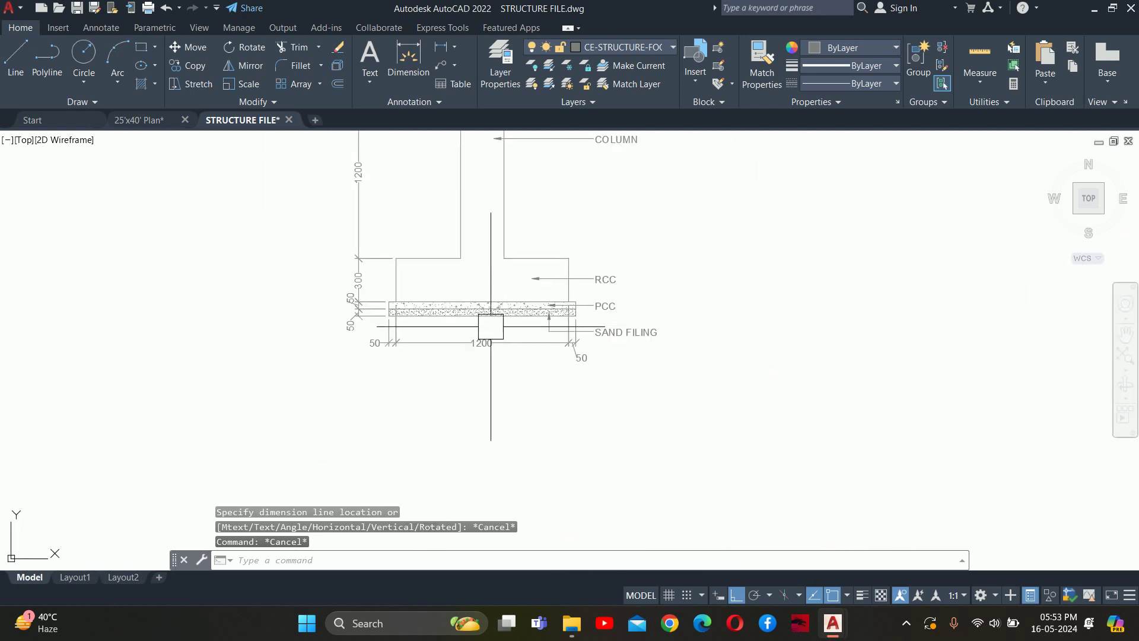
scroll(631, 332, "down", 3)
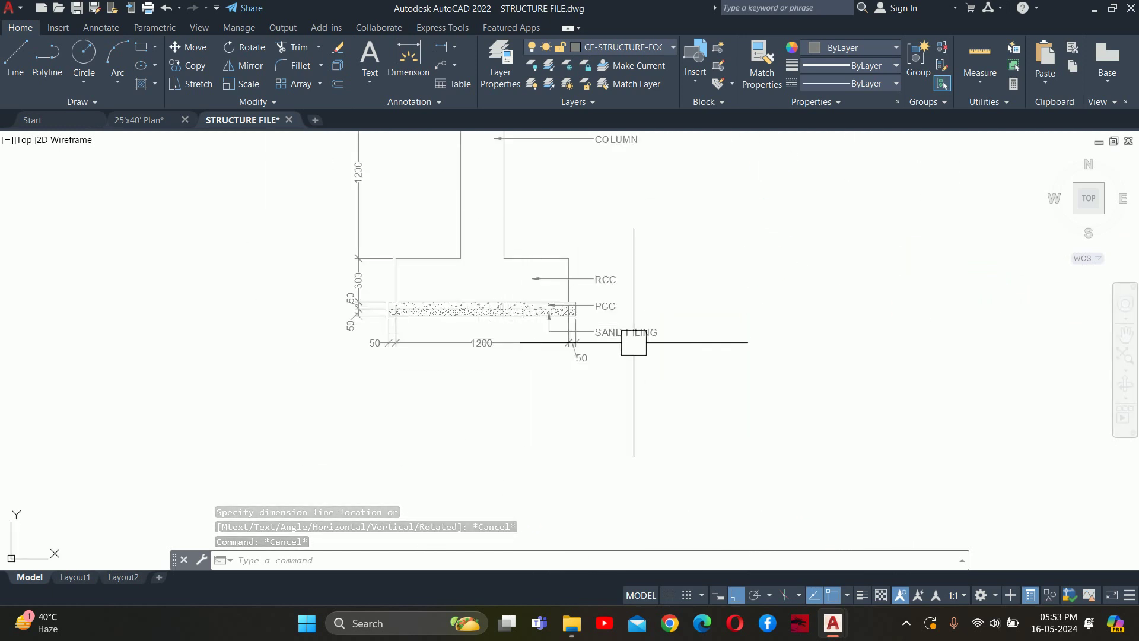
scroll(647, 344, "down", 2)
key("Escape")
middle_click_drag(647, 344, 570, 407)
scroll(569, 407, "down", 2)
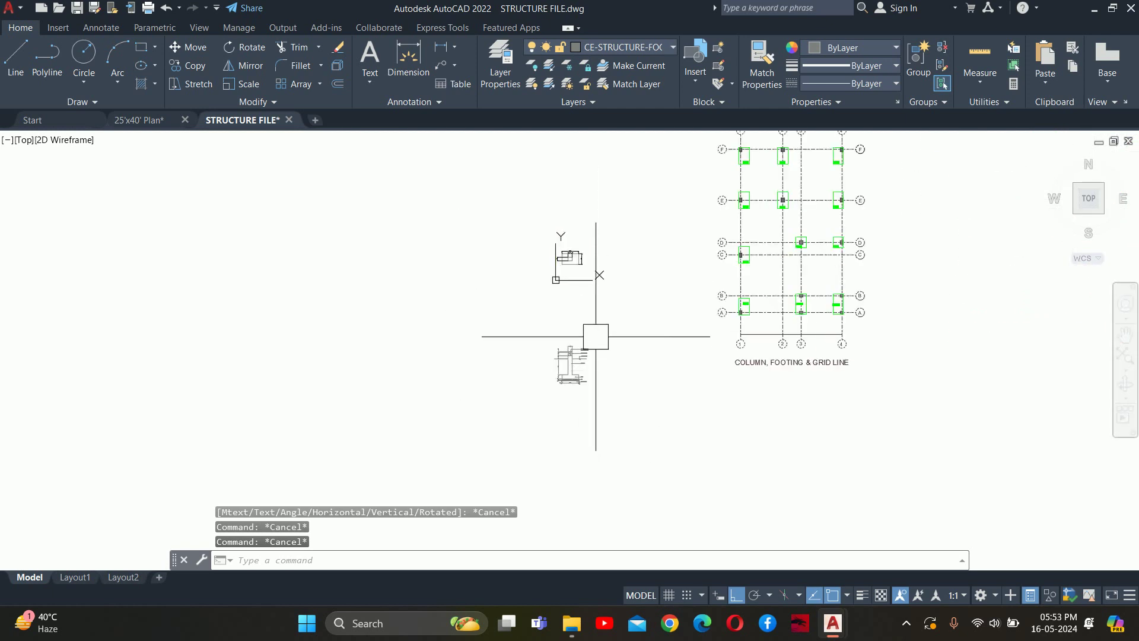
scroll(583, 236, "up", 6)
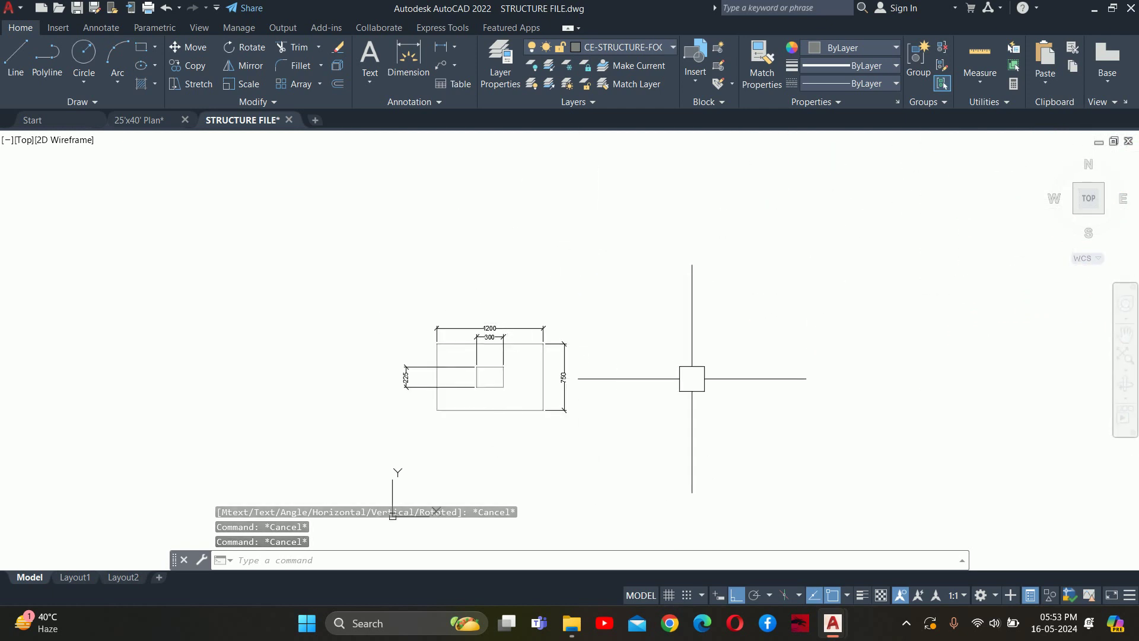
scroll(628, 335, "down", 3)
scroll(610, 317, "up", 3)
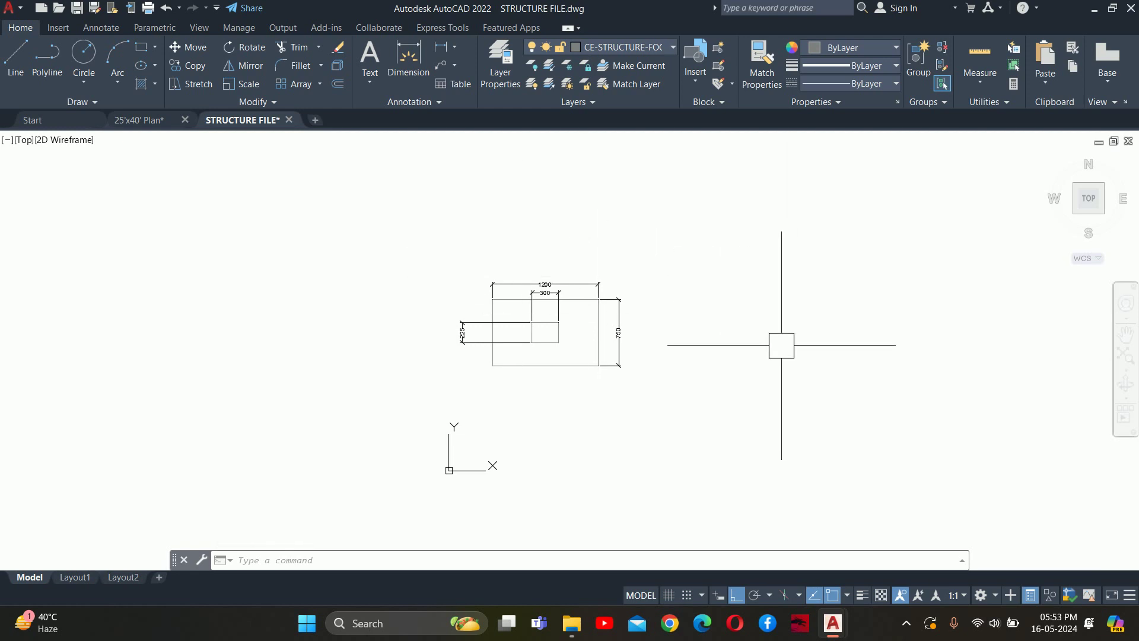
key("Escape")
key("Escape")
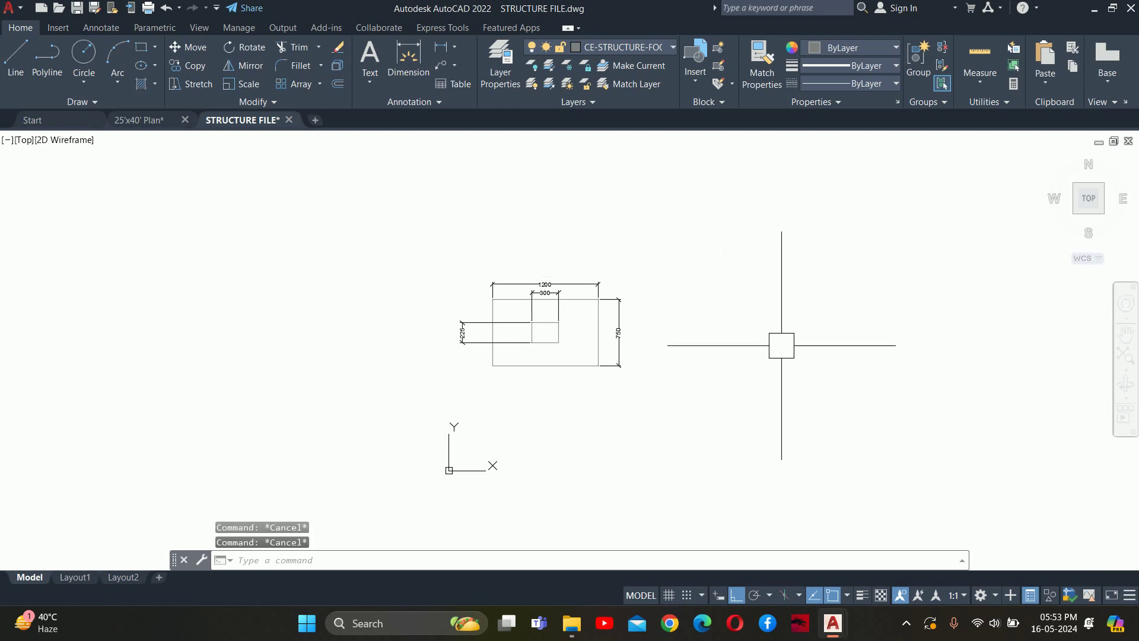
scroll(781, 345, "down", 4)
key("Escape")
scroll(913, 231, "up", 4)
scroll(913, 230, "up", 2)
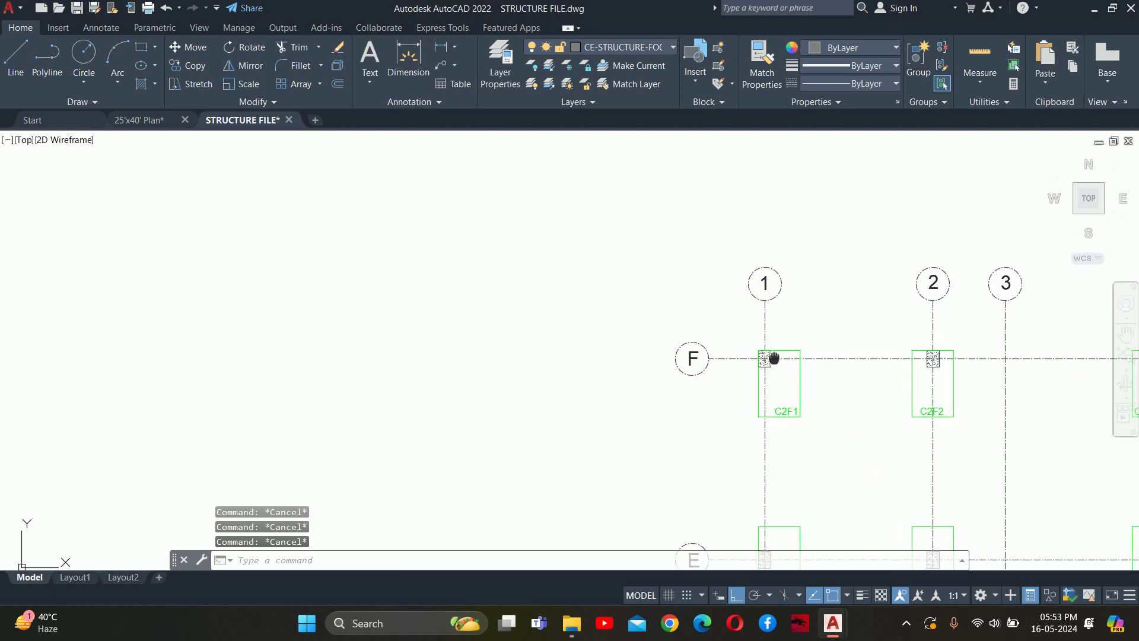
Start a trial copy with CO, then cancel it.
type("co")
key("space")
scroll(768, 355, "up", 4)
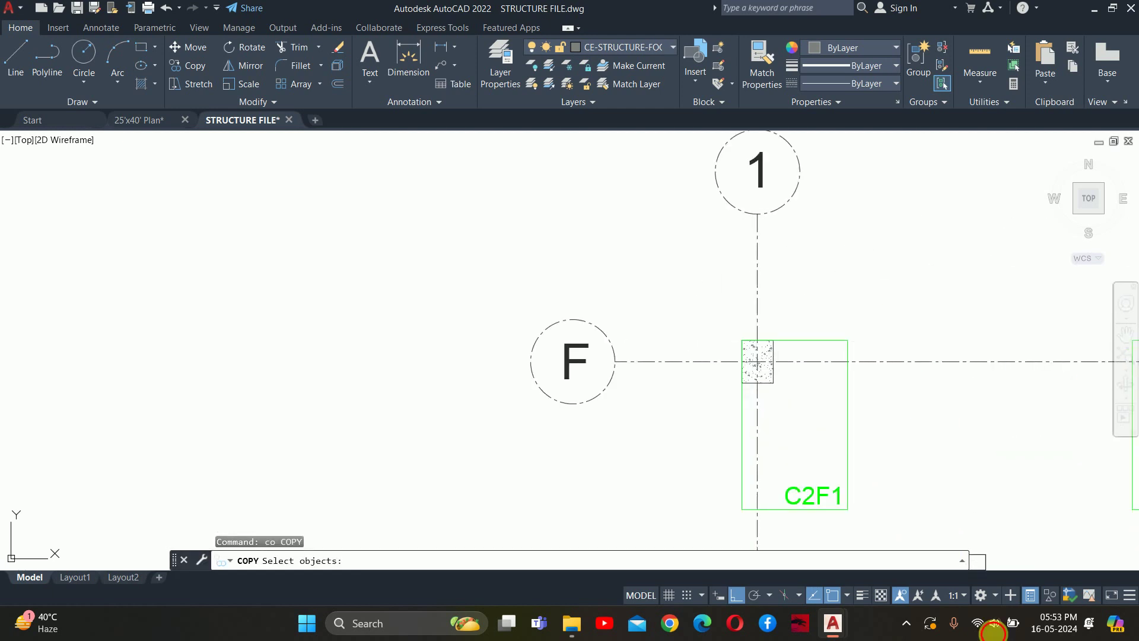
scroll(848, 444, "down", 3)
scroll(928, 437, "down", 2)
scroll(730, 198, "up", 1)
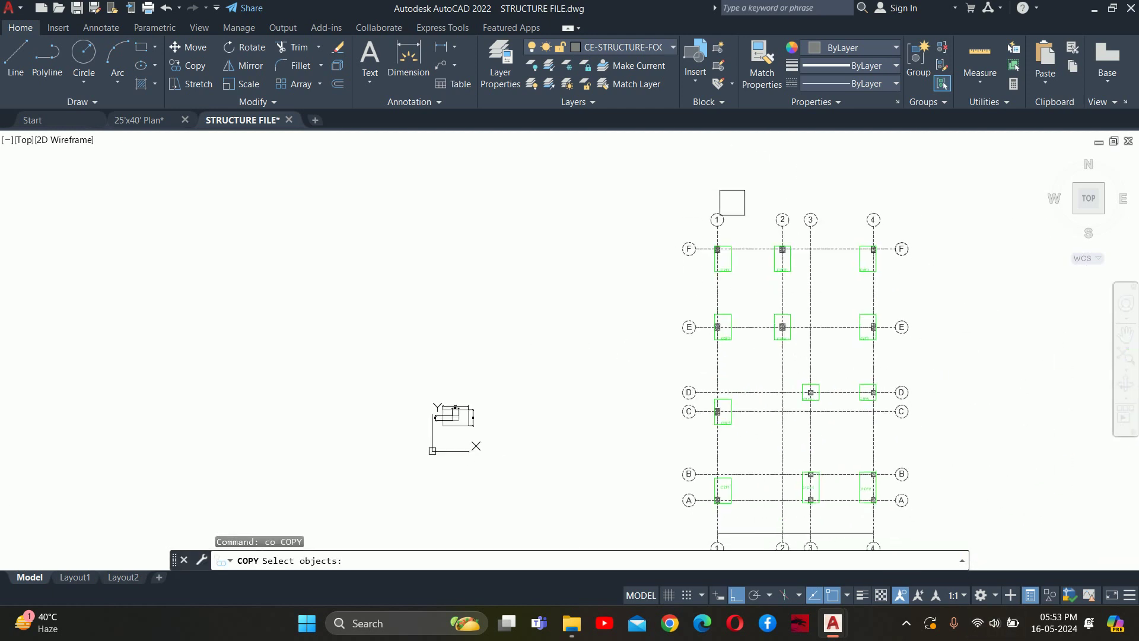
key("Escape")
key("Escape")
scroll(965, 449, "down", 1)
Window-select and delete the whole grid plan, then switch to the 25'x40' Plan drawing.
middle_click_drag(966, 449, 906, 421)
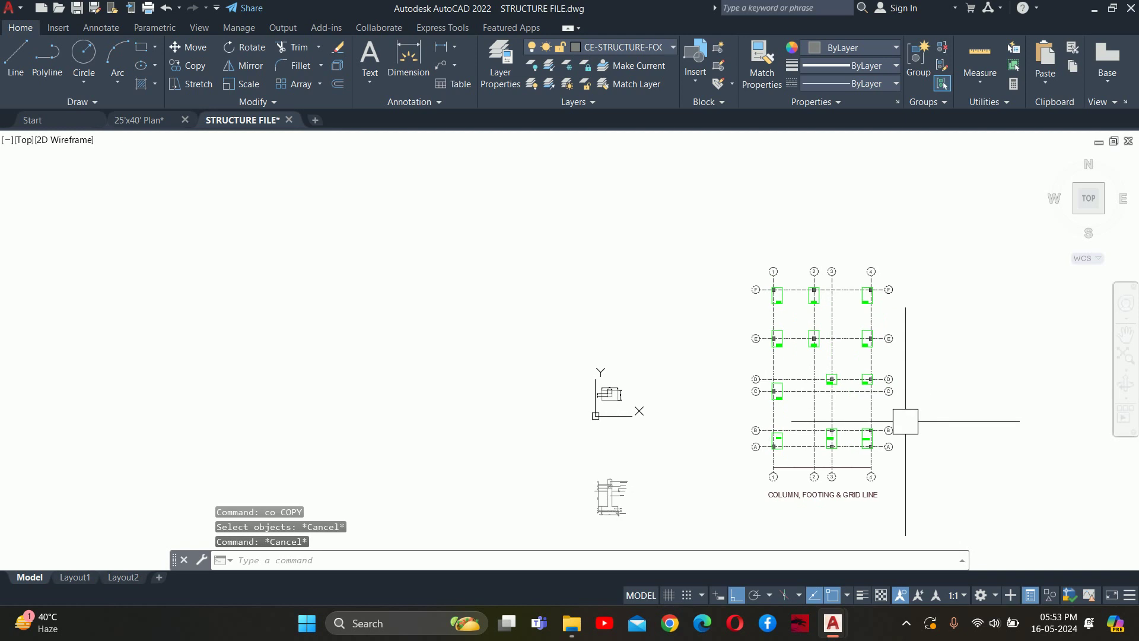
left_click(963, 498)
left_click(730, 203)
key("Delete")
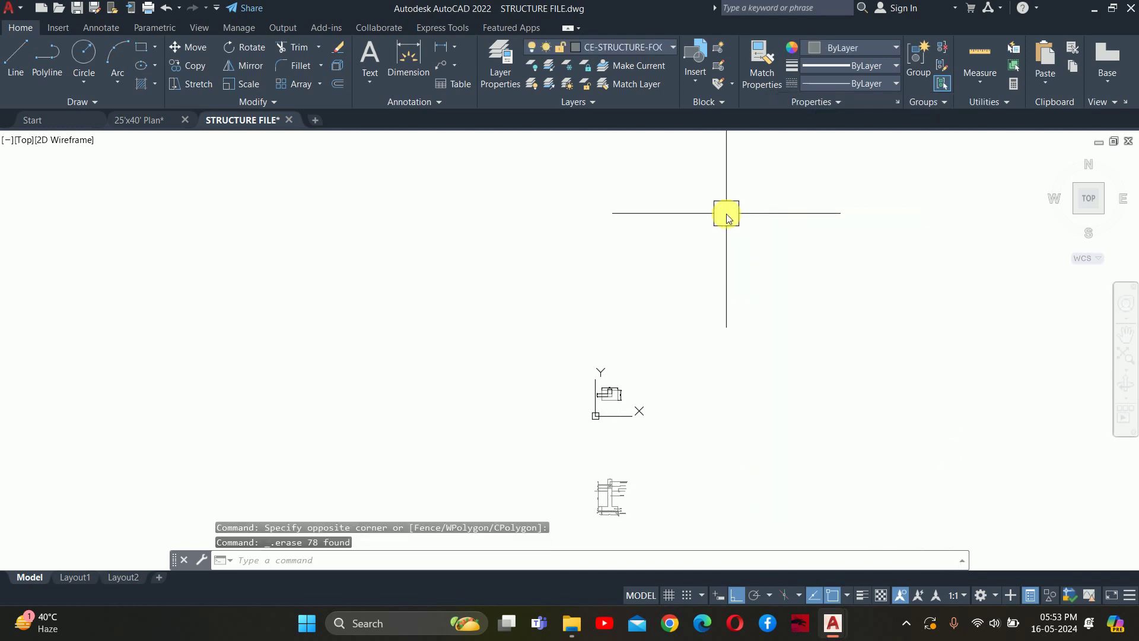
left_click_drag(729, 218, 384, 141)
left_click(158, 121)
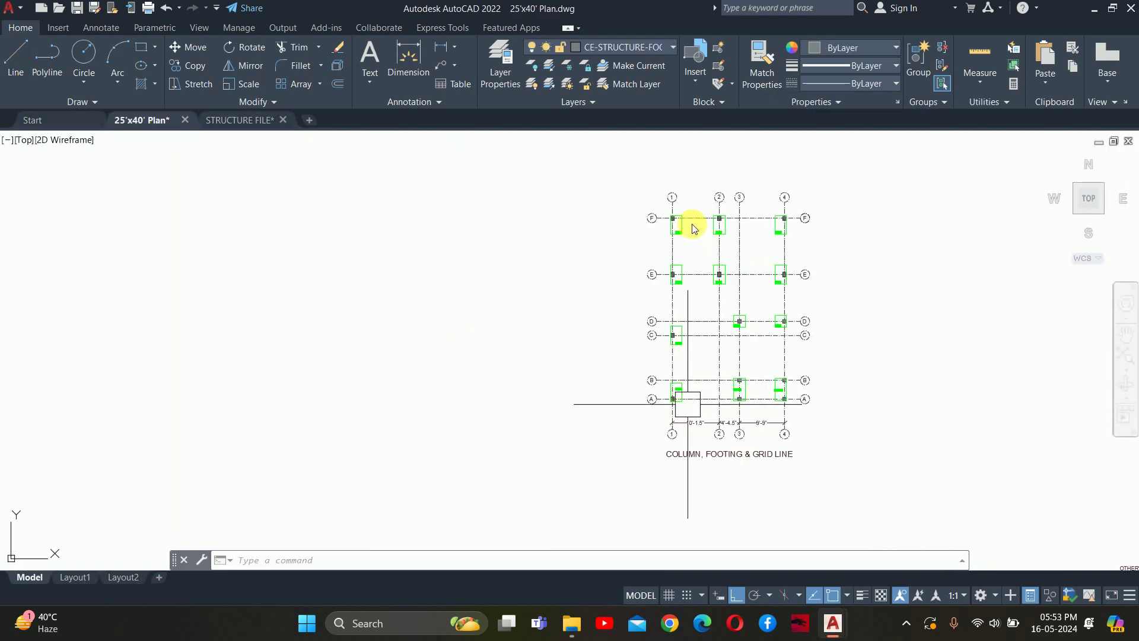
Centre the C2F1 column and attempt an object-based linear dimension, then cancel.
scroll(618, 201, "up", 8)
scroll(678, 237, "up", 4)
key("Escape")
middle_click_drag(697, 398, 714, 450)
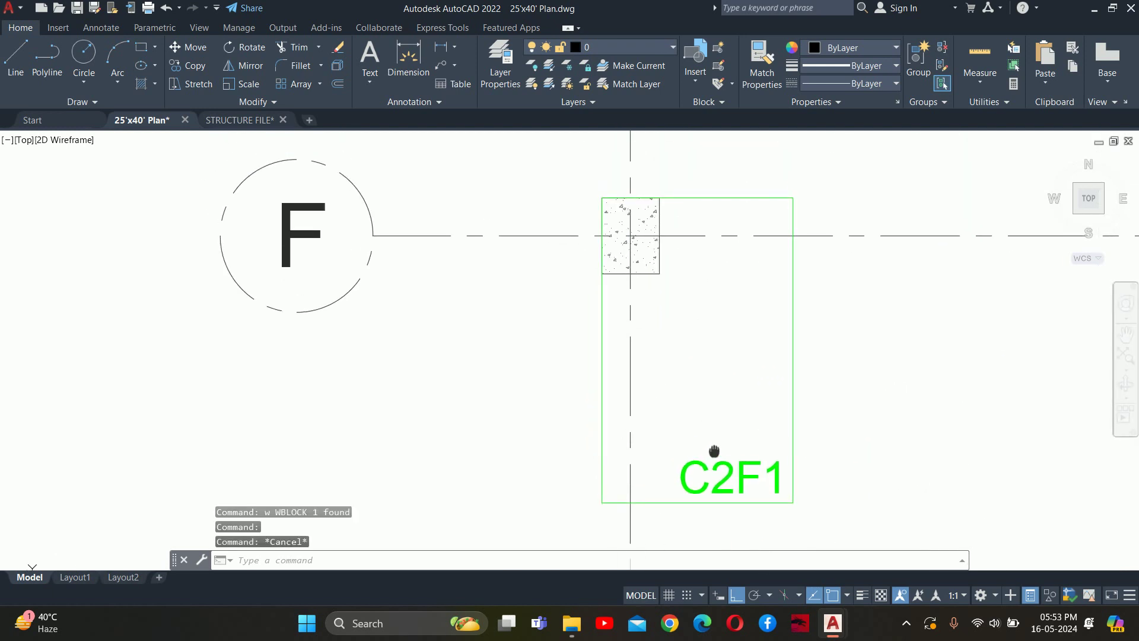
type("dli")
key("Return")
scroll(612, 263, "up", 2)
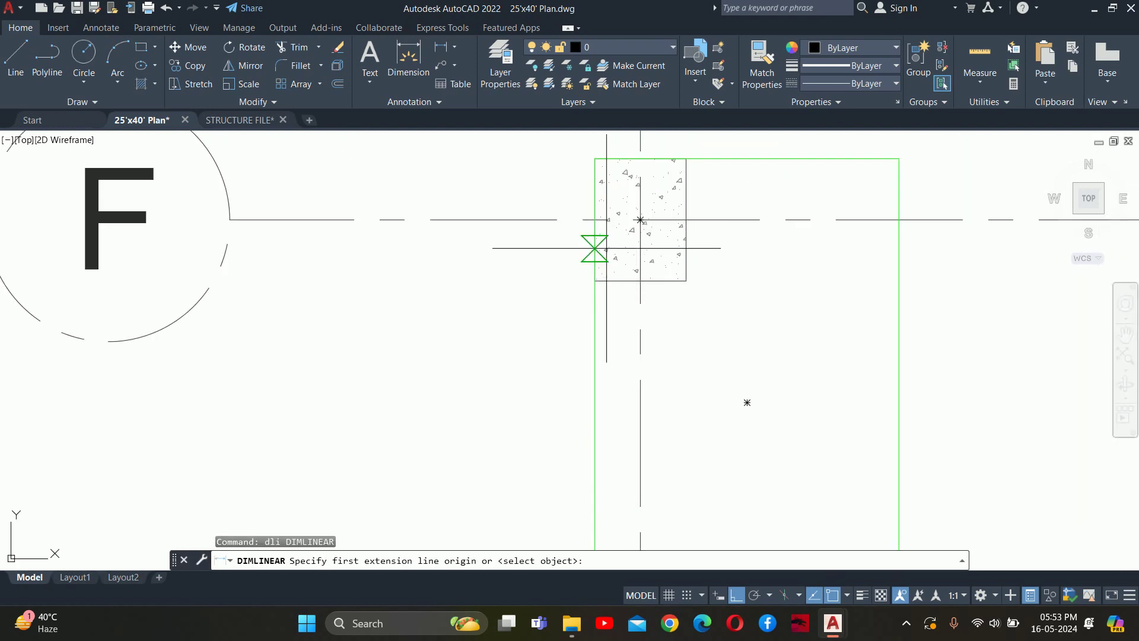
key("Return")
left_click(679, 254)
scroll(743, 264, "down", 2)
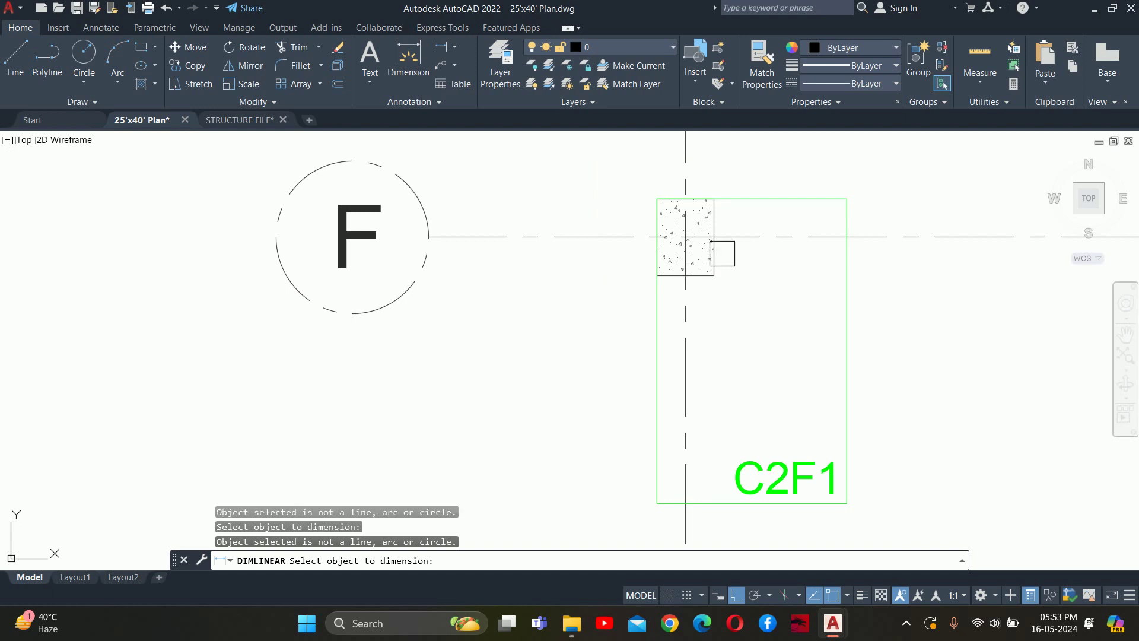
key("Escape")
scroll(722, 254, "up", 3)
Preview a linear dimension showing the C2F1 column's 1' side.
key("Return")
left_click(700, 305)
scroll(692, 249, "down", 2)
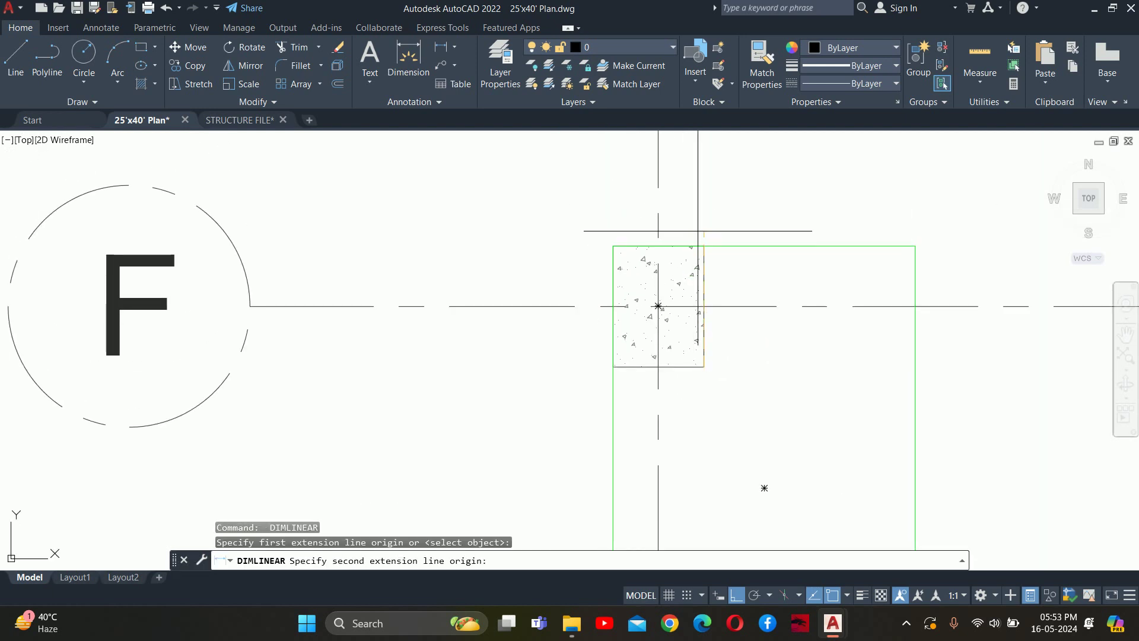
left_click(702, 244)
key("Escape")
key("Return")
left_click(703, 245)
left_click(703, 366)
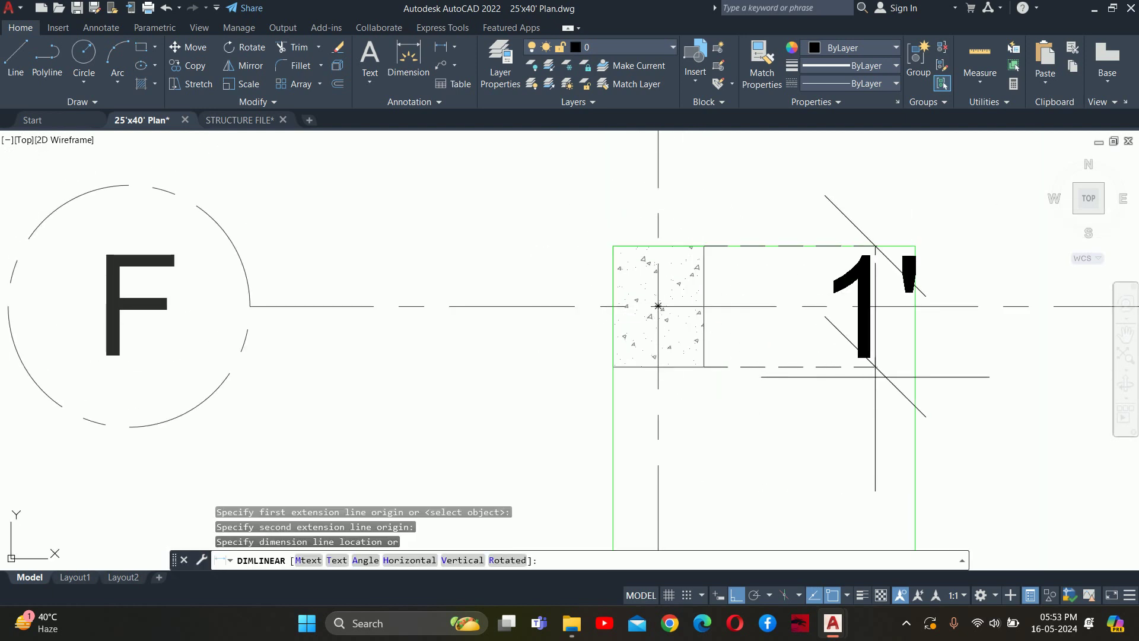
key("Escape")
Preview a linear dimension showing the column's 9" width.
key("Return")
left_click(613, 245)
left_click(704, 245)
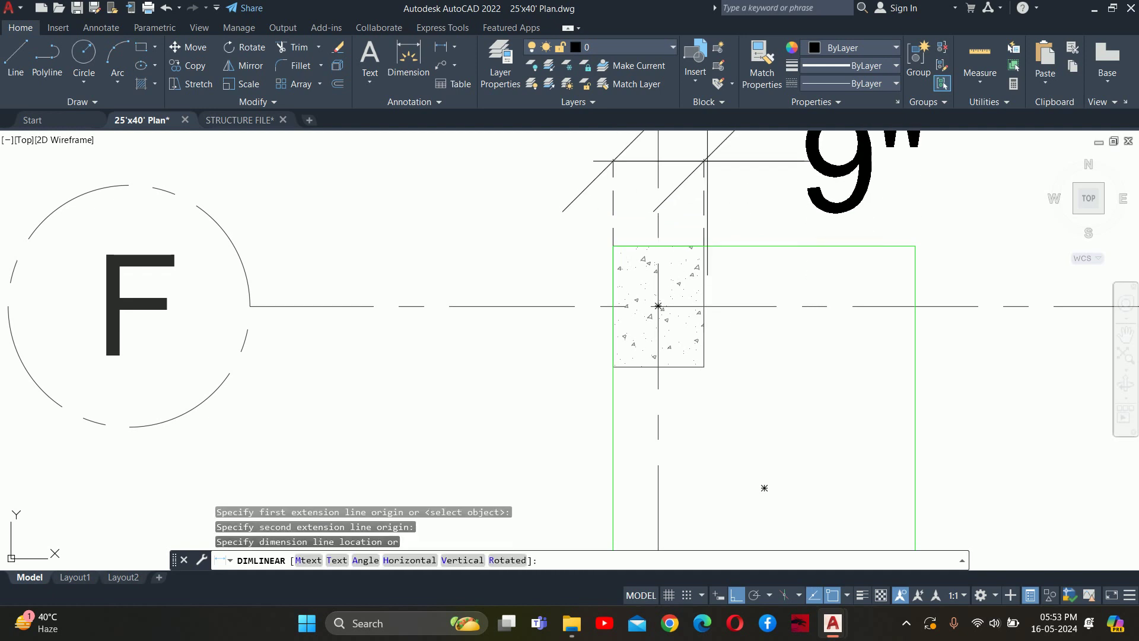
scroll(658, 305, "down", 4)
scroll(786, 275, "down", 2)
key("Escape")
Preview the 4' C2F1 footing dimension, then return to the STRUCTURE FILE drawing.
key("Return")
key("Return")
left_click(771, 273)
scroll(802, 277, "up", 3)
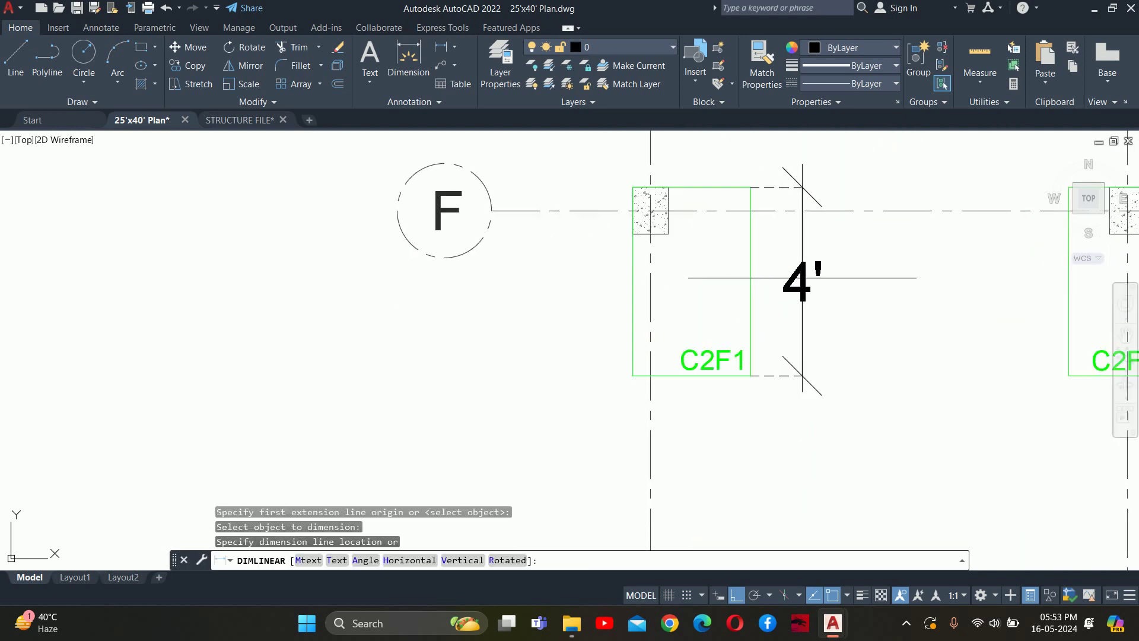
key("Escape")
key("Return")
key("Return")
left_click(732, 221)
middle_click_drag(732, 222, 742, 262)
key("Escape")
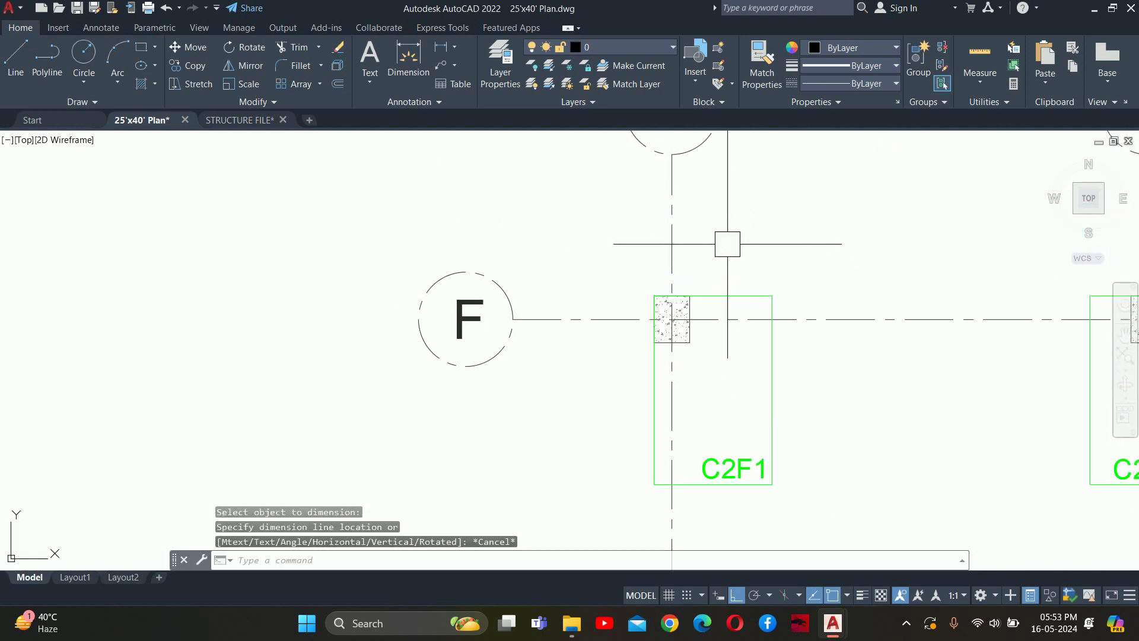
key("Escape")
key("Escape")
left_click(244, 122)
Copy the 1200 × 750 footing and column rectangles to the right with ortho on.
scroll(450, 348, "down", 2)
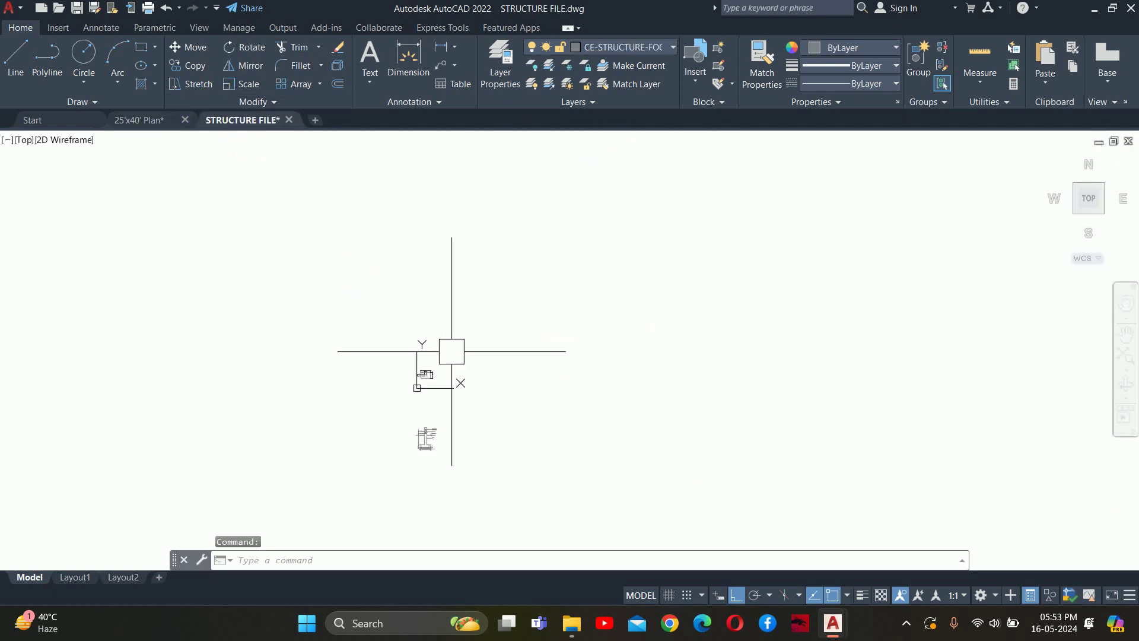
scroll(305, 323, "up", 3)
scroll(390, 310, "down", 1)
scroll(390, 311, "down", 2)
key("Escape")
key("Escape")
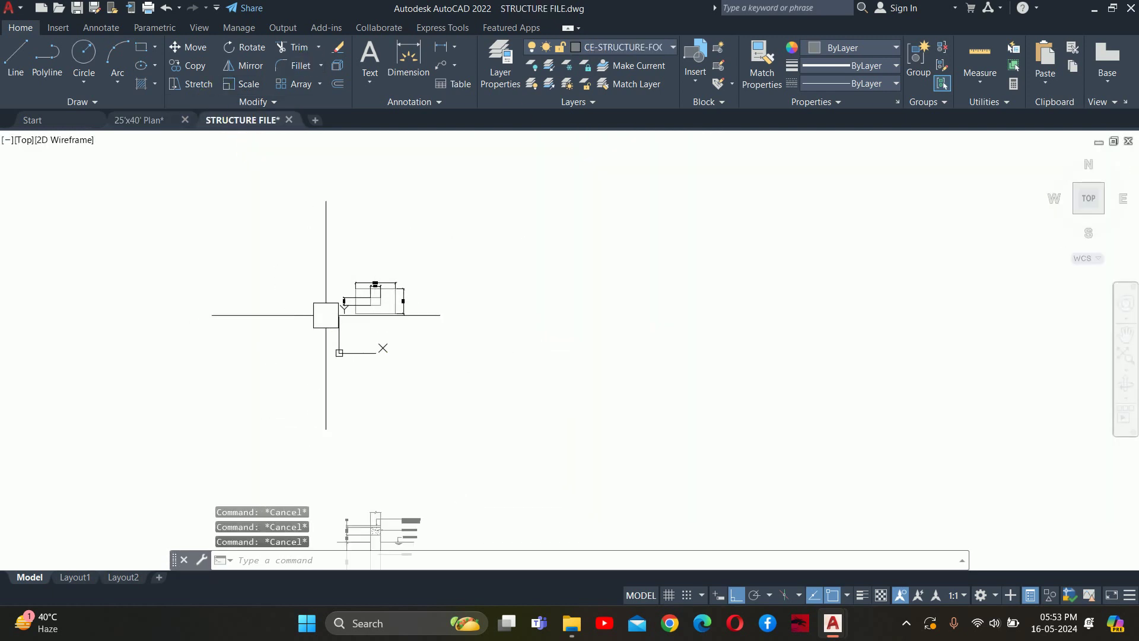
type("co")
key("Return")
scroll(315, 333, "up", 2)
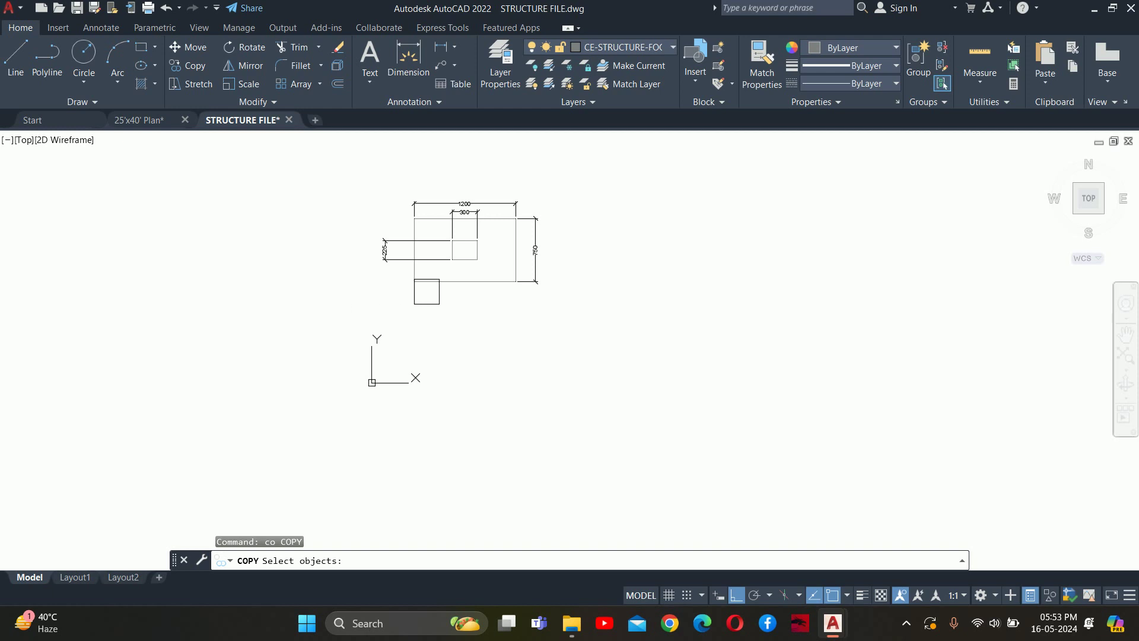
left_click(433, 282)
left_click(478, 252)
key("Return")
left_click(414, 282)
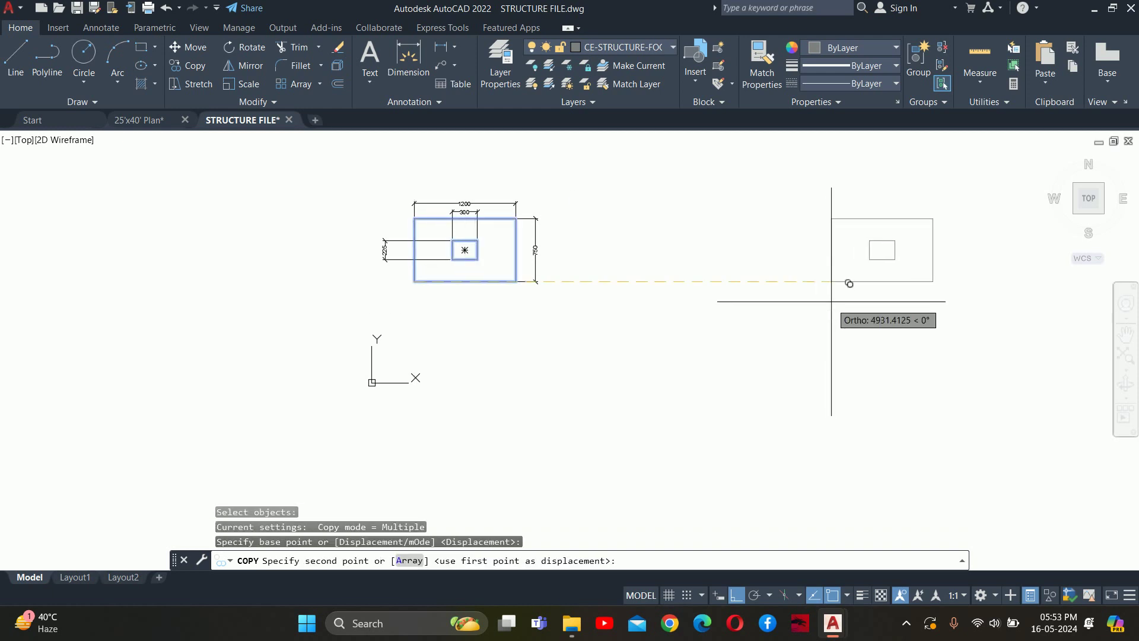
left_click(848, 284)
key("Escape")
scroll(961, 246, "up", 2)
middle_click_drag(961, 244, 873, 299)
Glance at the 25'x40' Plan drawing, then return to STRUCTURE FILE.
type("m")
key("Return")
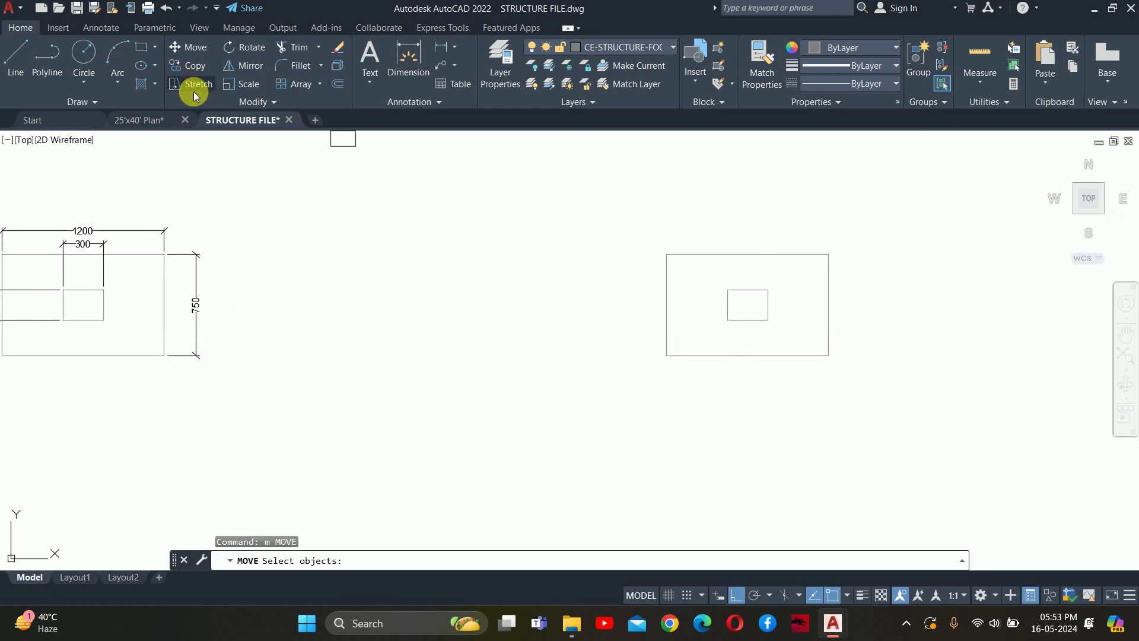
left_click(166, 123)
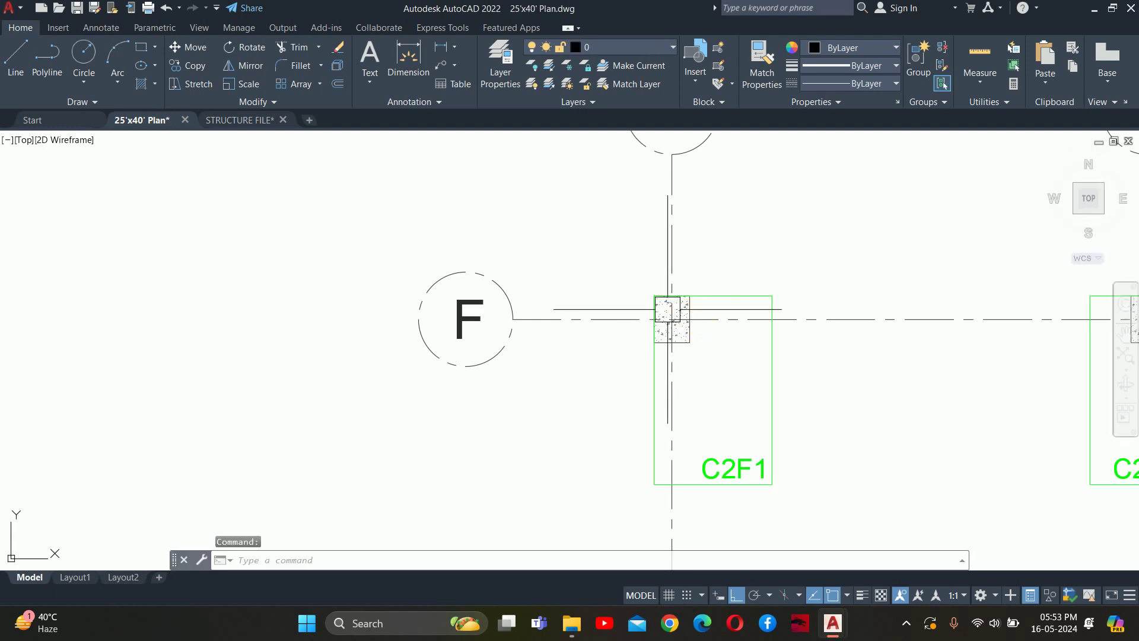
left_click(242, 121)
key("Escape")
key("Escape")
scroll(682, 371, "up", 2)
Move the small column rectangle to the copied footing's bottom-left corner.
type("m")
key("Return")
left_click(667, 377)
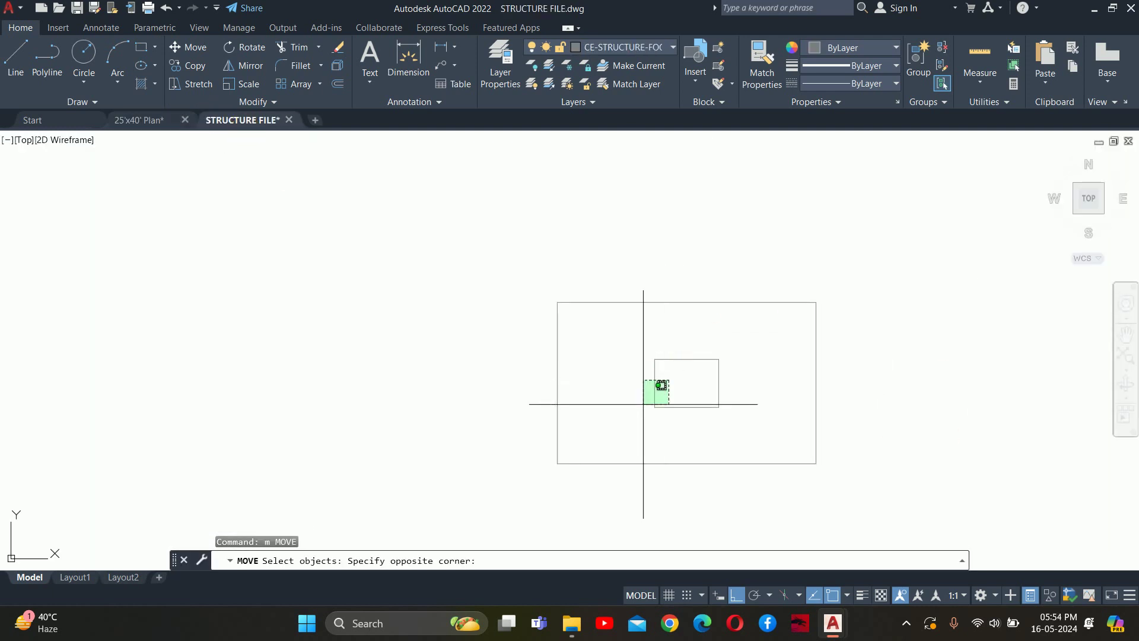
left_click(644, 401)
key("Return")
left_click(558, 463)
key("Escape")
key("Escape")
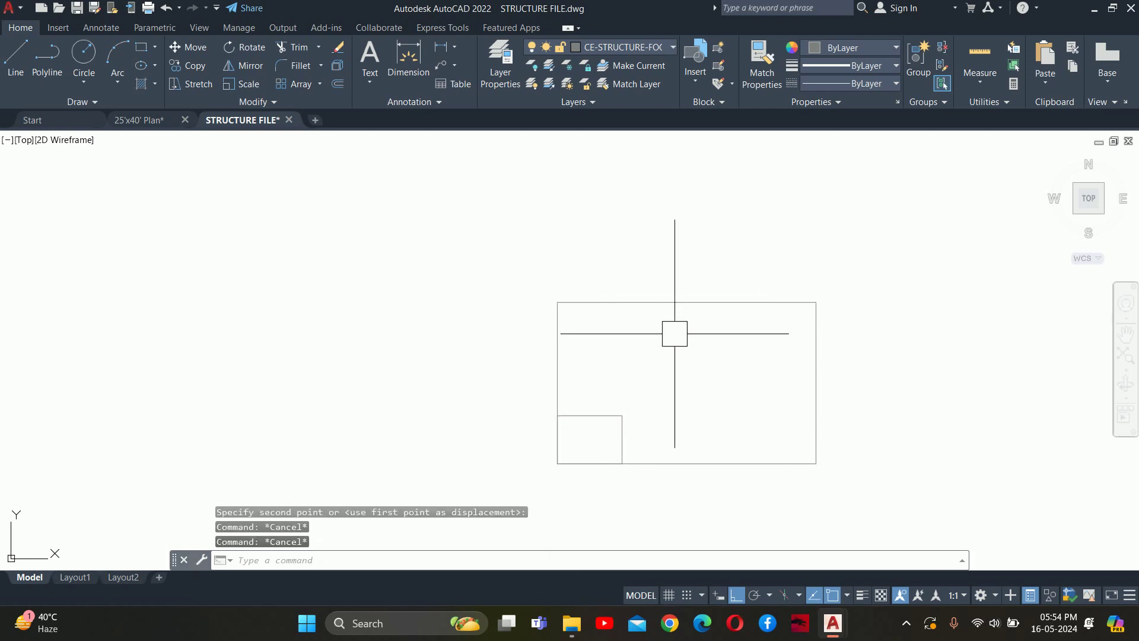
key("Escape")
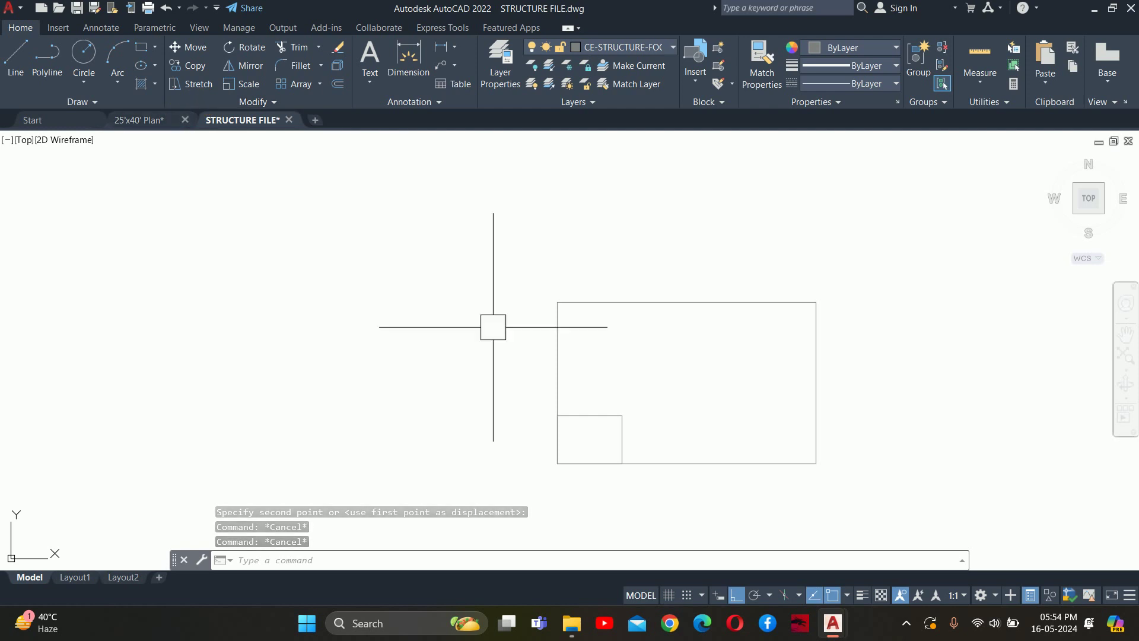
Start copying the footing section drawing, then cancel the copy.
scroll(671, 383, "down", 3)
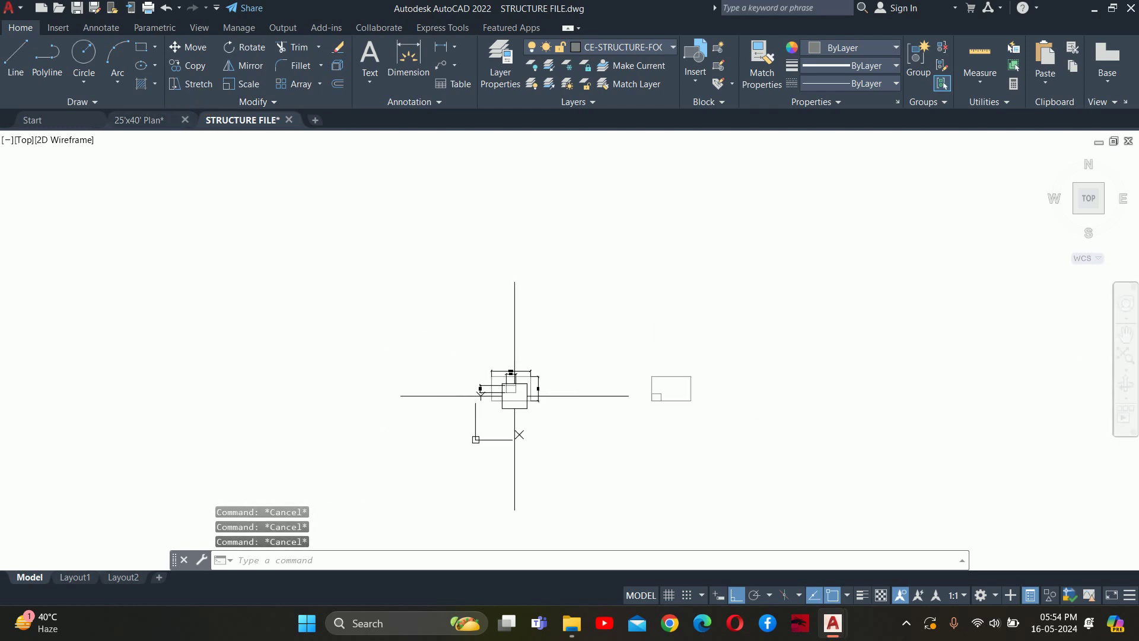
scroll(501, 195, "up", 3)
scroll(457, 203, "up", 5)
scroll(528, 355, "down", 2)
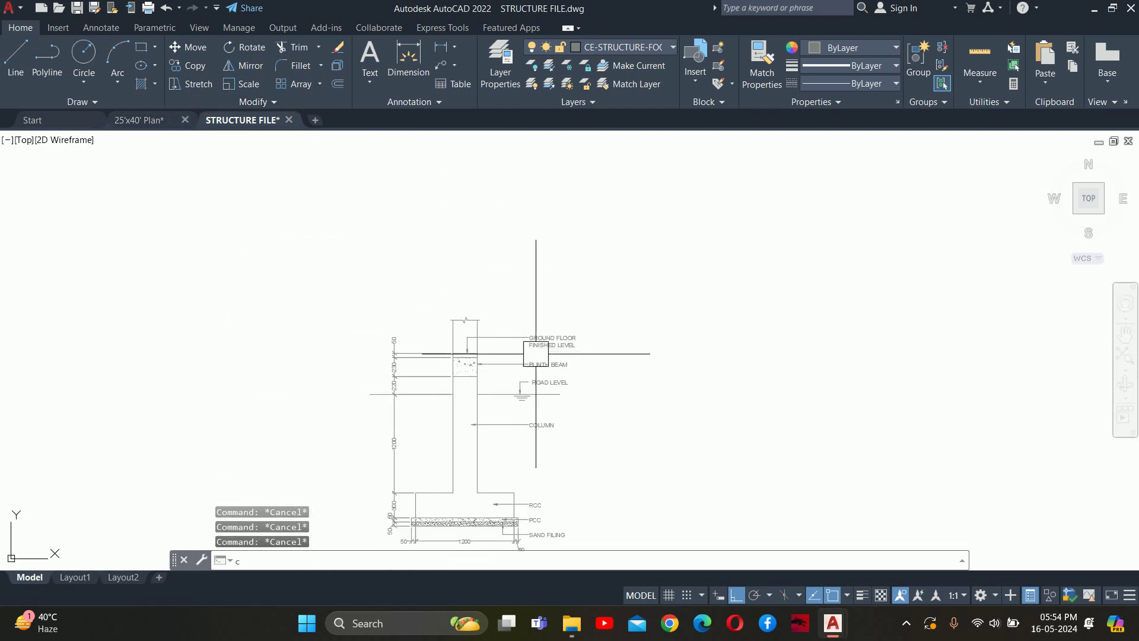
type("co")
key("Return")
left_click(542, 338)
key("Return")
scroll(542, 338, "up", 2)
key("Escape")
scroll(543, 338, "down", 3)
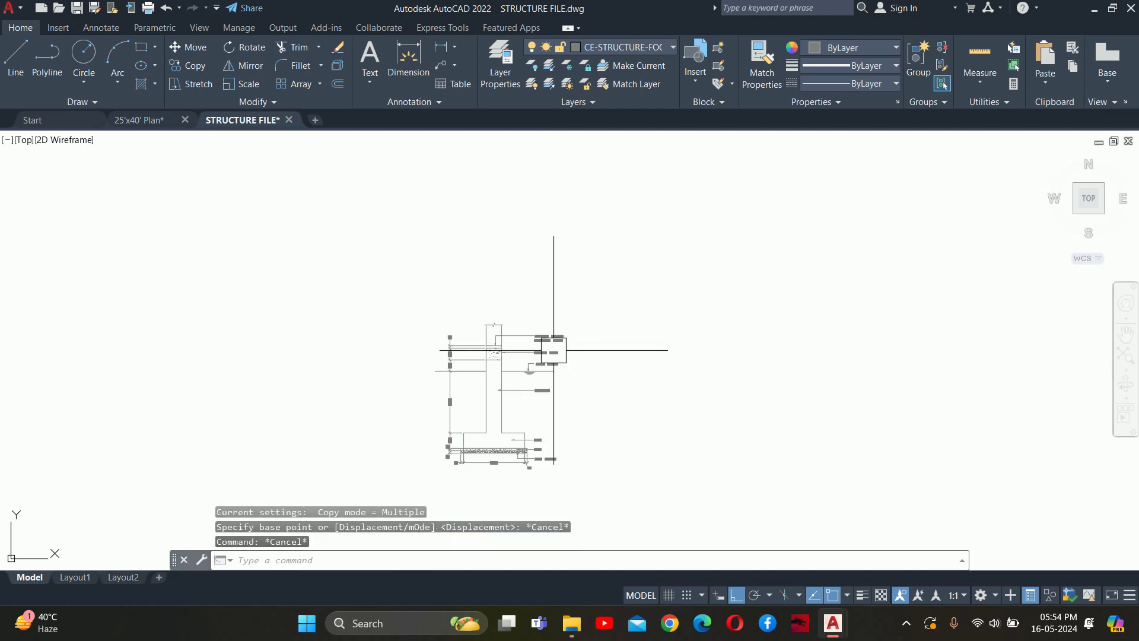
scroll(569, 332, "down", 5)
scroll(593, 318, "up", 4)
key("Escape")
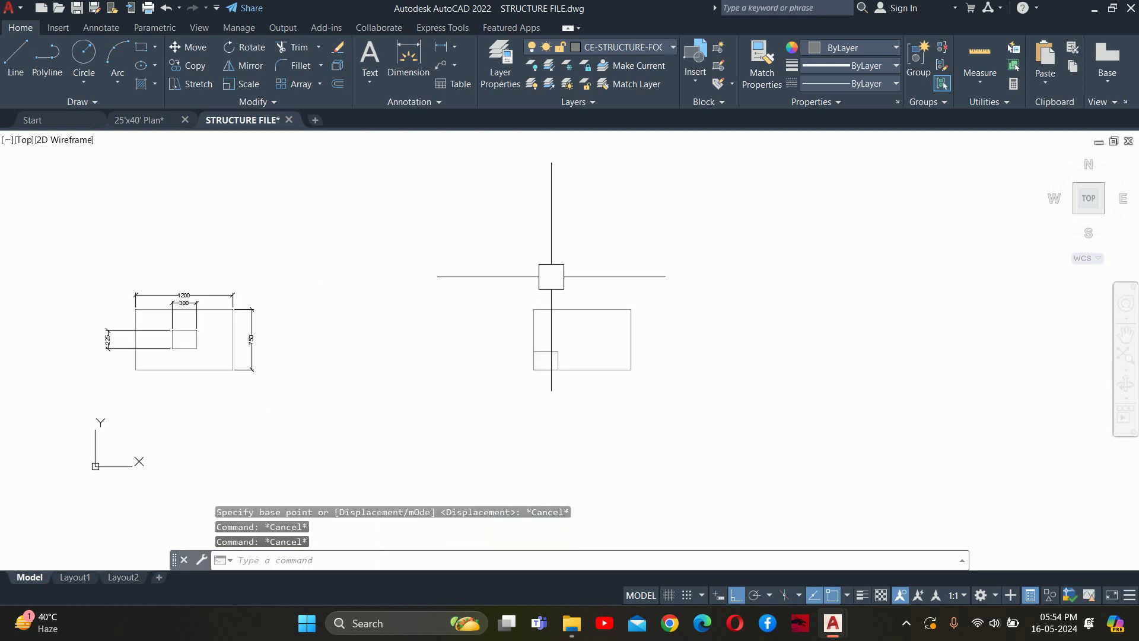
key("Escape")
Begin a multiline text box with its first corner inside the copied footing.
type("t")
scroll(593, 318, "up", 5)
key("Return")
left_click(522, 302)
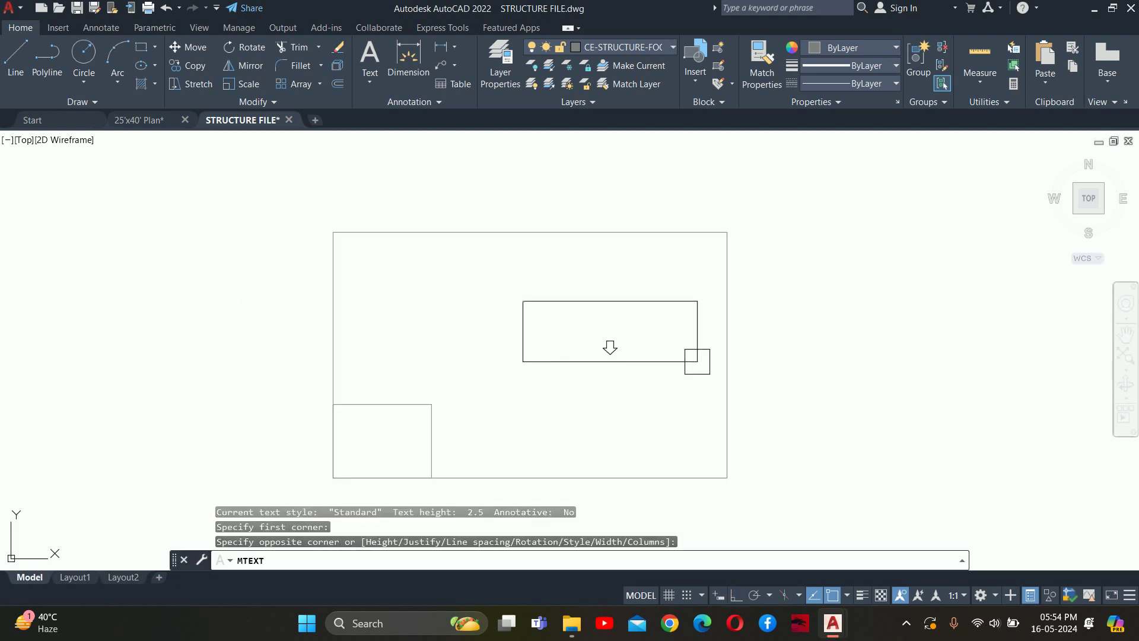
Enter the C2F1 footing label in a text box inside the outline.
left_click(599, 295)
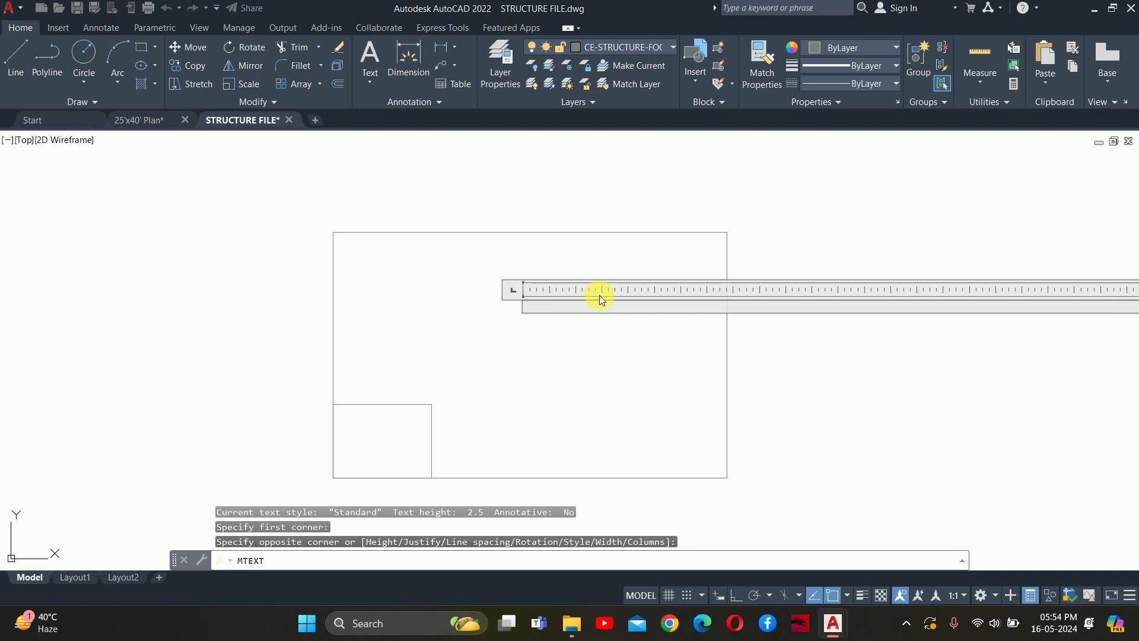
left_click(158, 121)
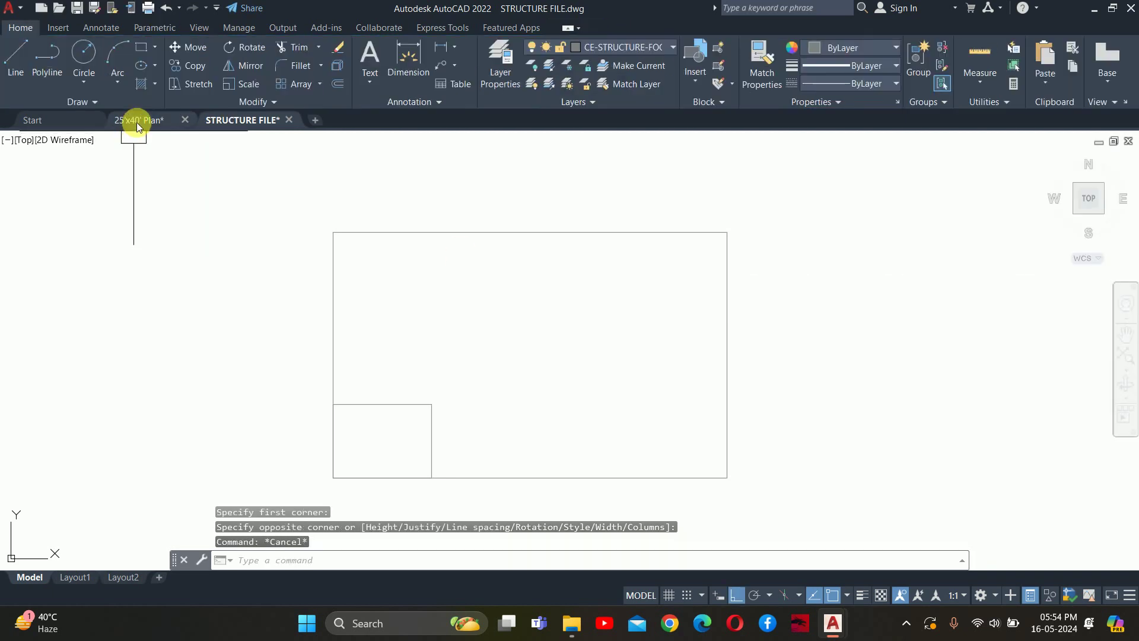
left_click(272, 113)
type("t")
key("Return")
left_click(525, 274)
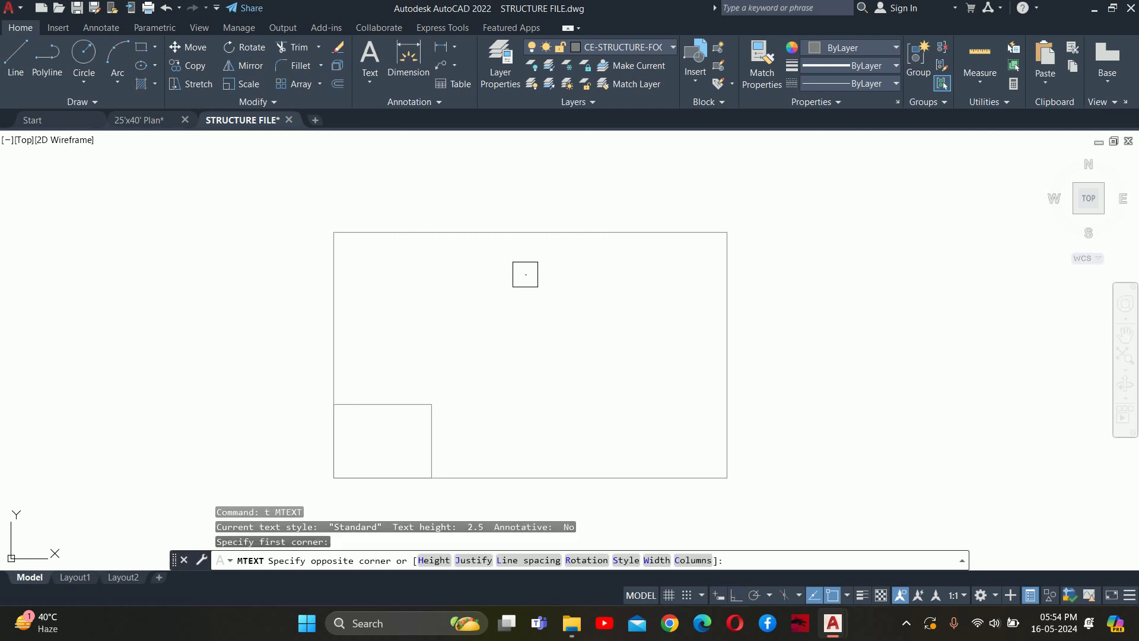
left_click(564, 306)
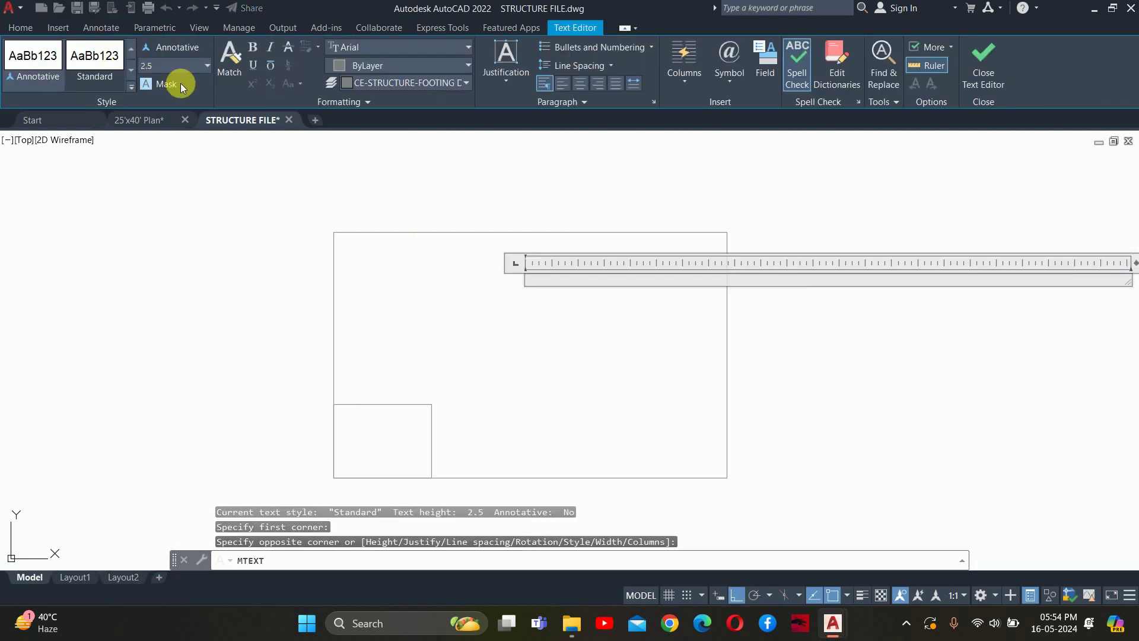
type("c2")
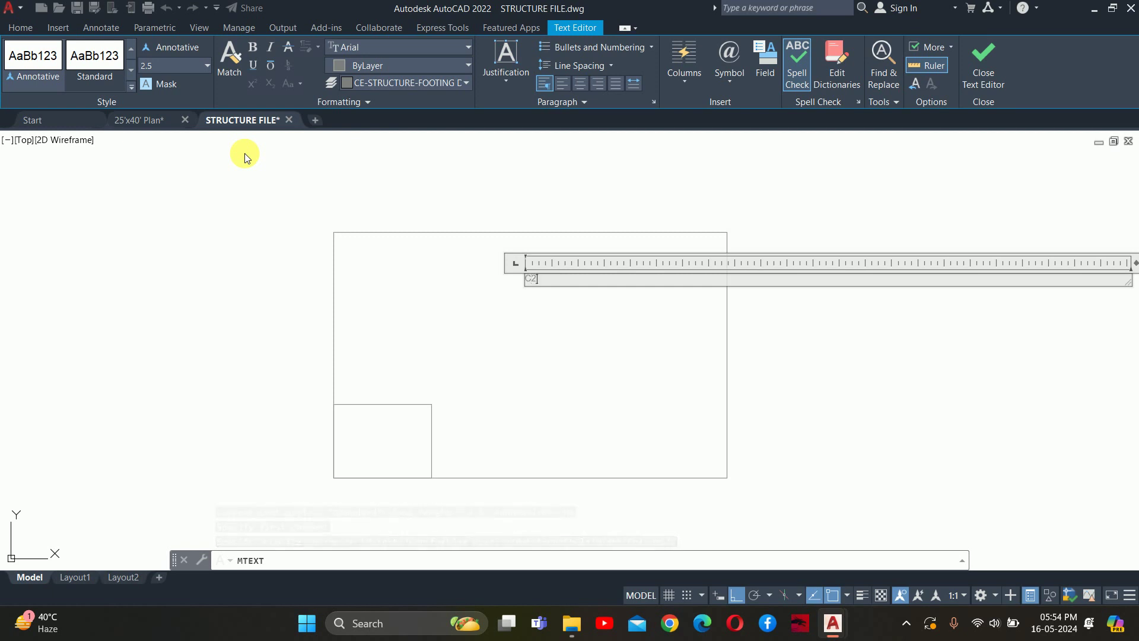
key("Escape")
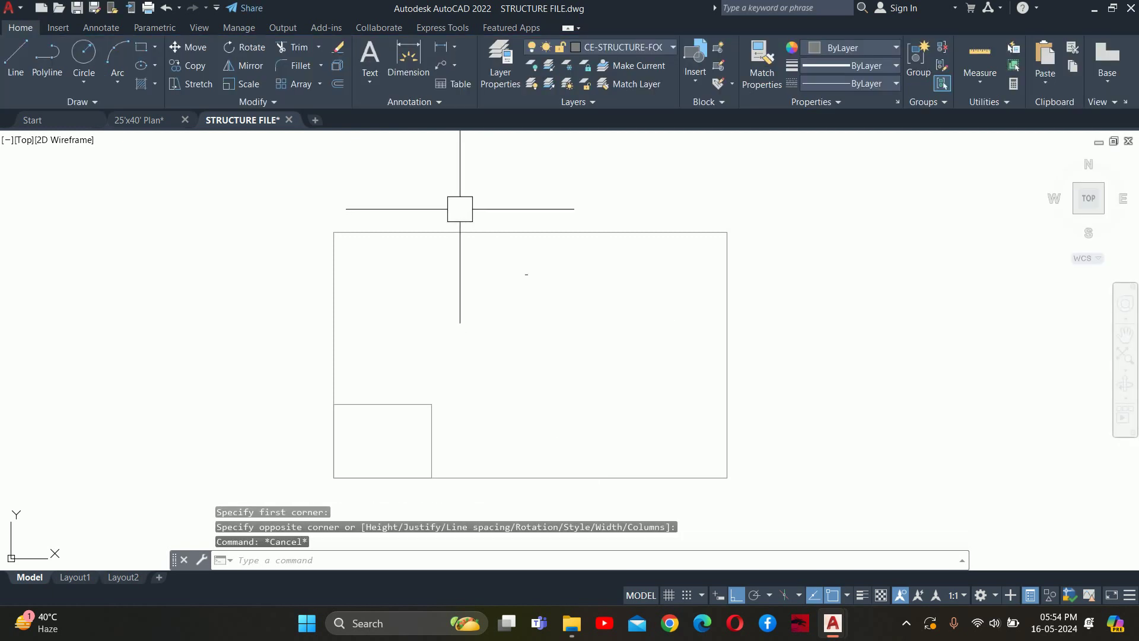
Set the C2F1 label's text height to 100 in Quick Properties.
left_click(598, 324)
left_click(628, 250)
left_click(760, 379)
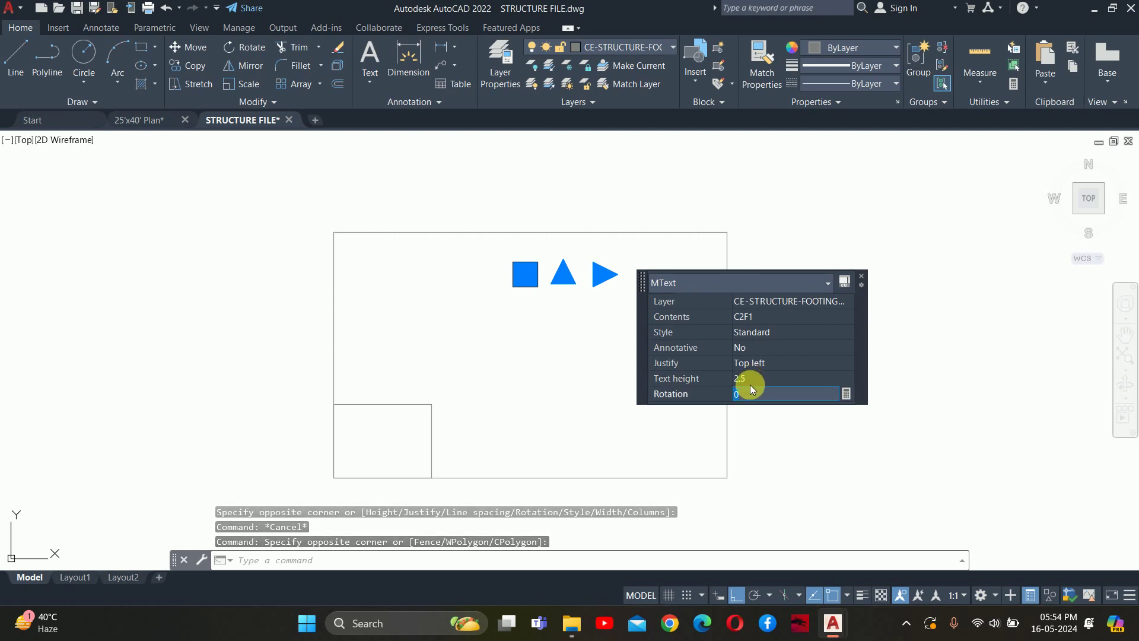
left_click(750, 380)
type("100")
key("Return")
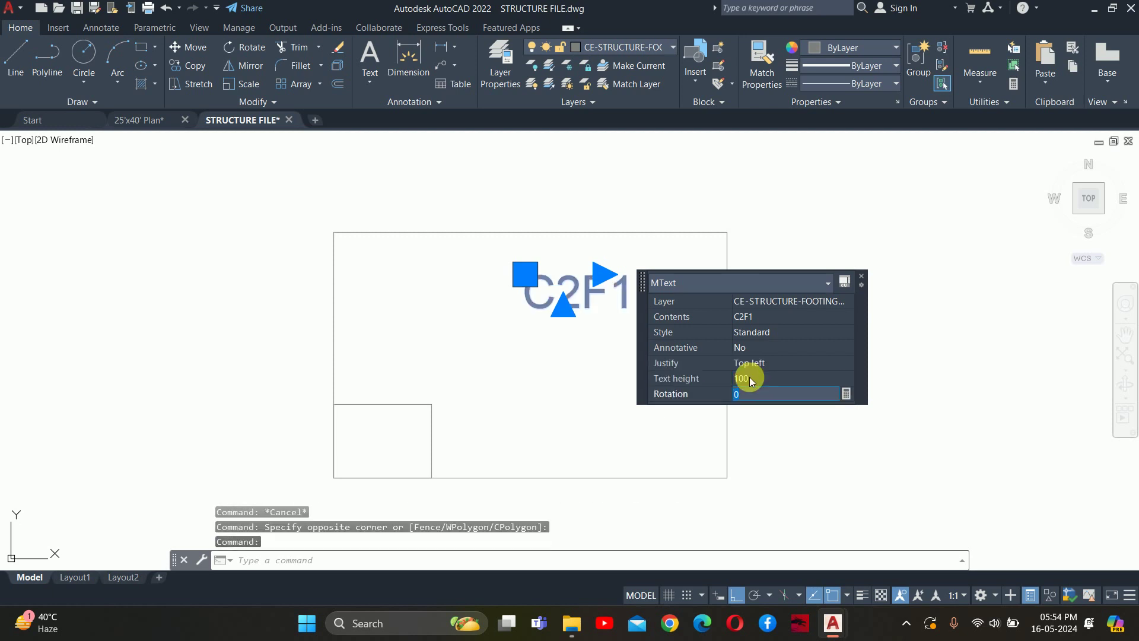
key("Escape")
key("Escape")
Move the C2F1 label further right within the footing outline.
mouse_move(546, 364)
middle_mouse_down()
mouse_move(546, 407)
mouse_move(494, 401)
middle_mouse_up()
type("m")
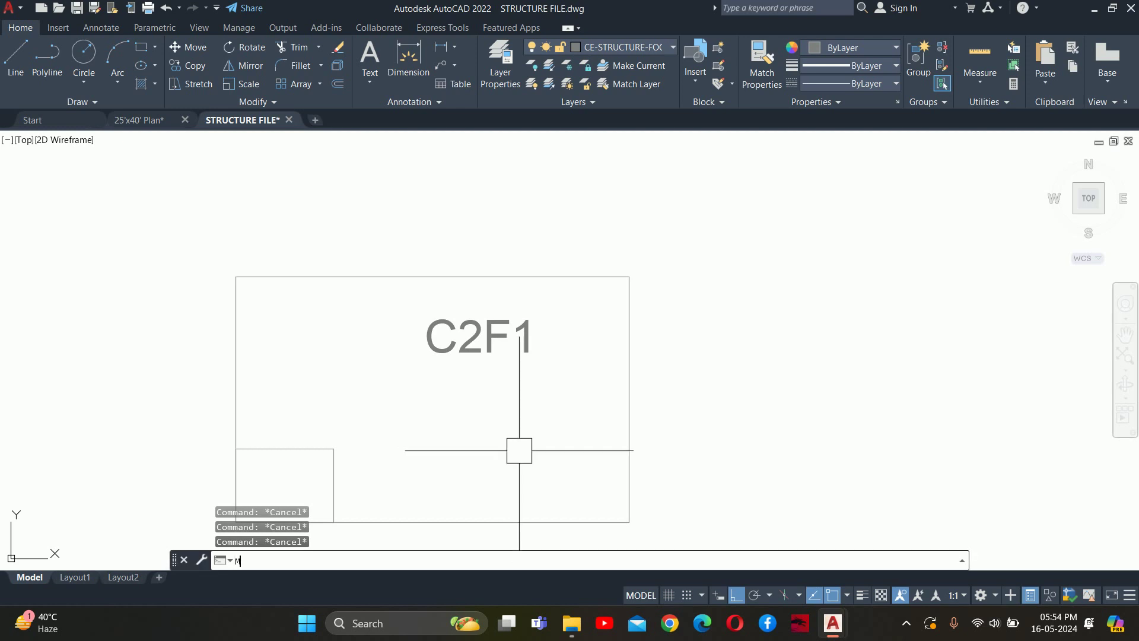
key("Return")
left_click(475, 347)
key("Return")
left_click(494, 433)
left_click(578, 433)
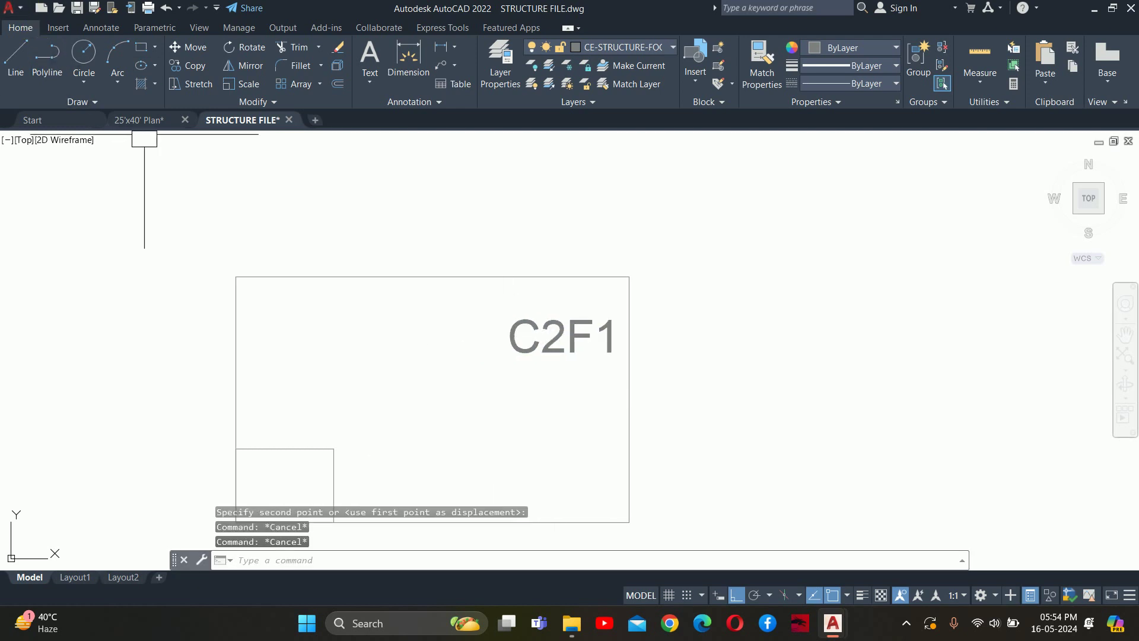
Check the footings in the 25'x40' Plan, then centre C2F1 in STRUCTURE FILE.
left_click(139, 120)
scroll(585, 351, "down", 2)
middle_click_drag(783, 394, 641, 356)
scroll(900, 393, "up", 2)
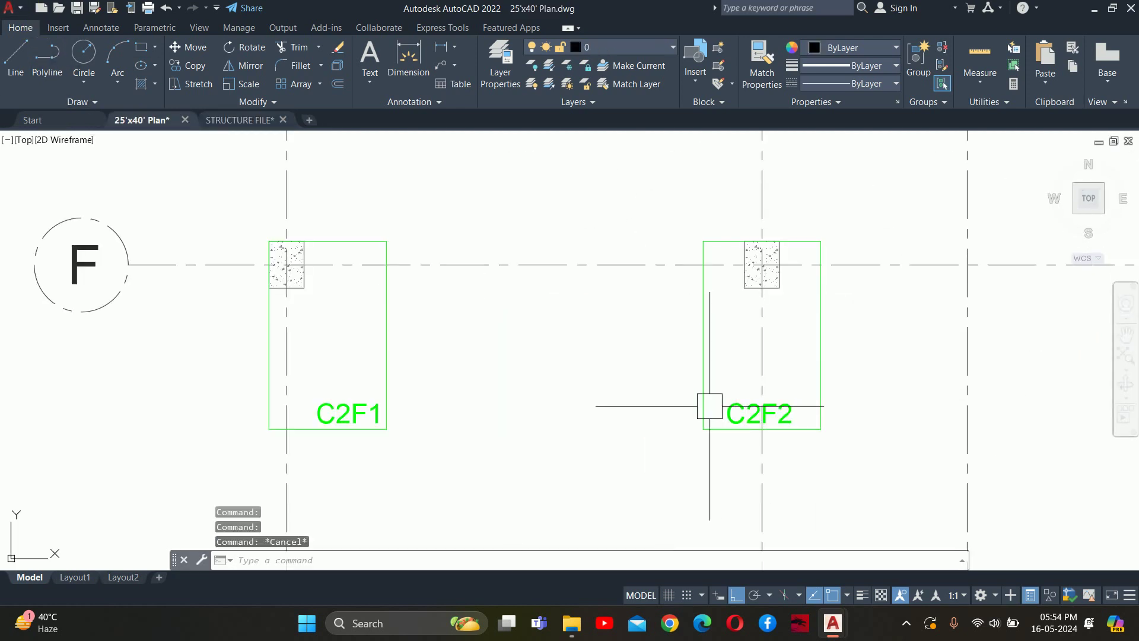
left_click(240, 120)
middle_click_drag(351, 233, 620, 323)
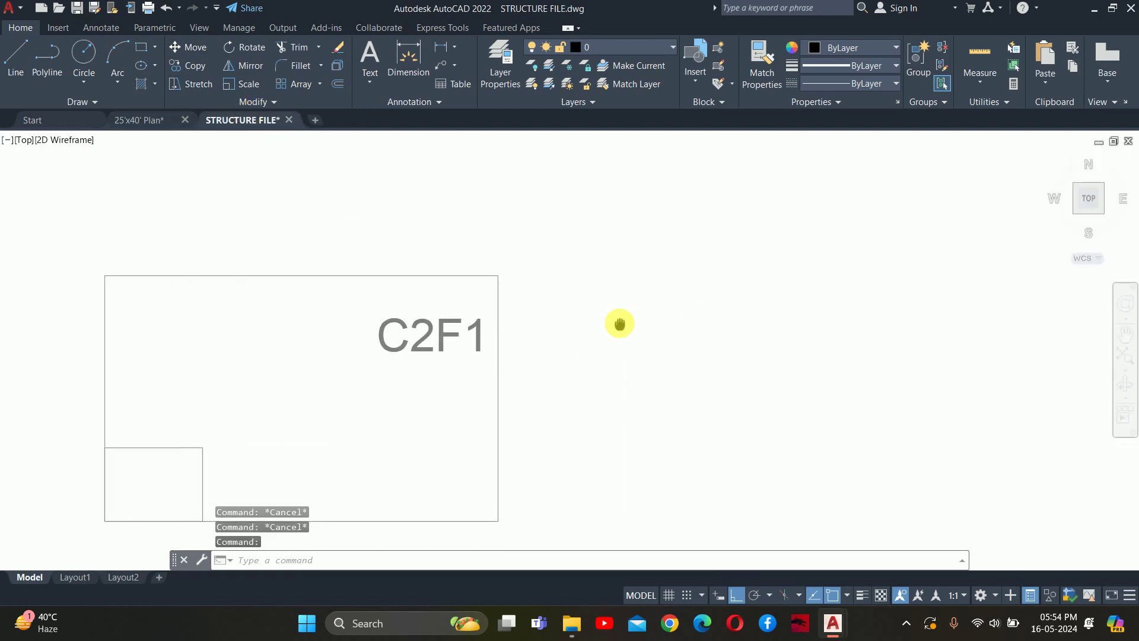
scroll(596, 356, "down", 2)
Copy the whole C2F1 footing with its label to the right.
type("co")
key("Return")
left_click_drag(617, 477, 149, 133)
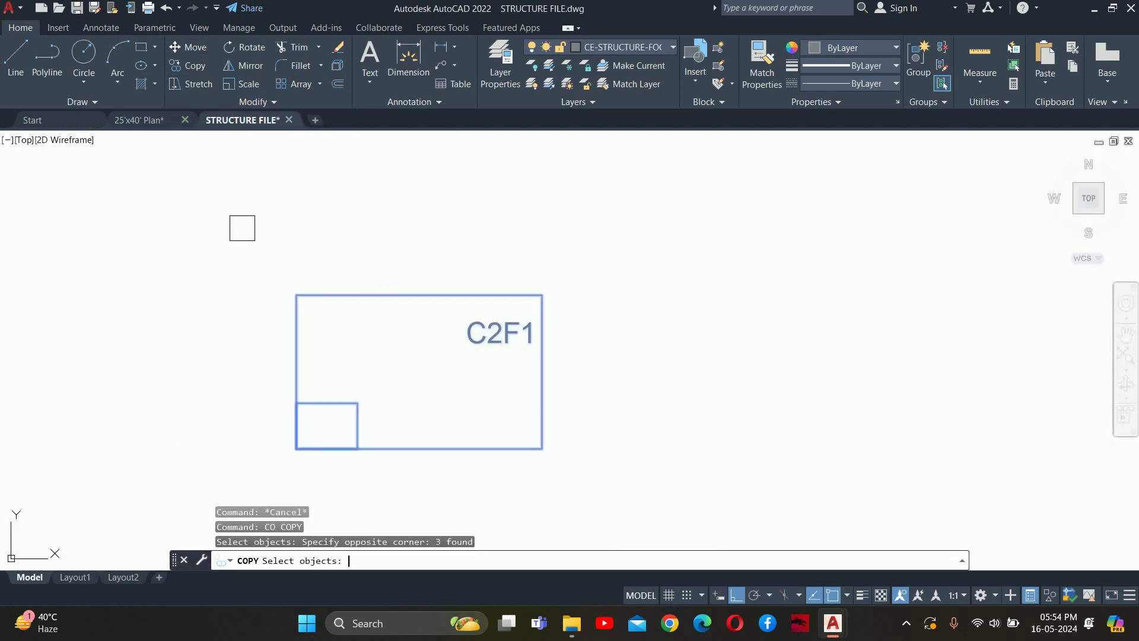
key("Return")
left_click(348, 245)
left_click(745, 238)
key("Return")
Move the copy's column square up to the left-edge midpoint.
type("m")
key("Return")
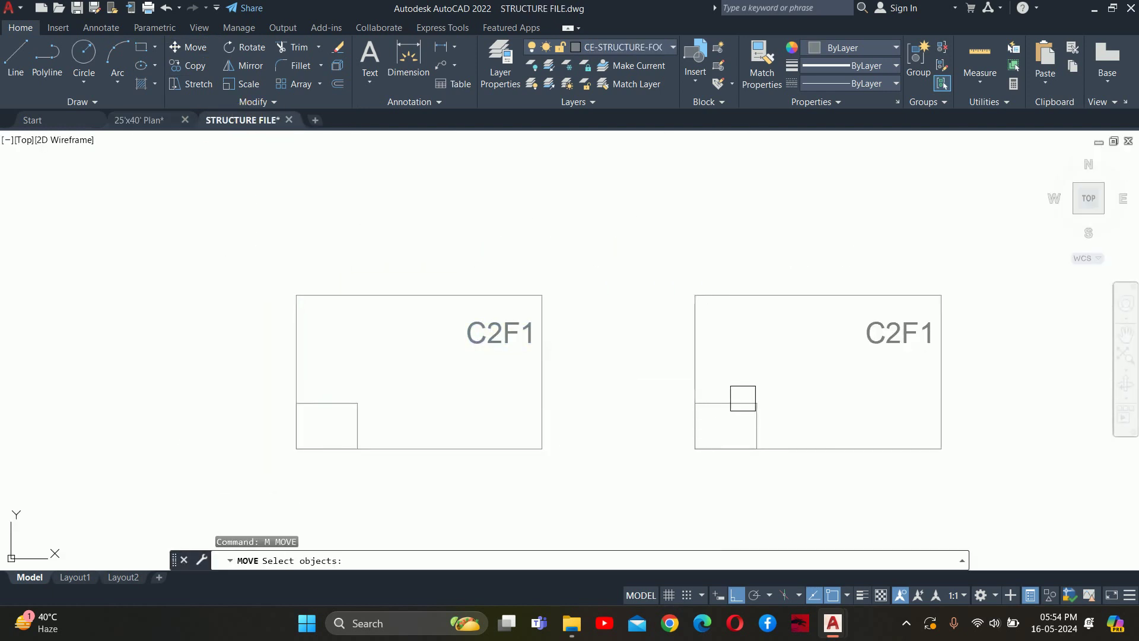
left_click(742, 403)
key("Return")
left_click(696, 426)
left_click(695, 371)
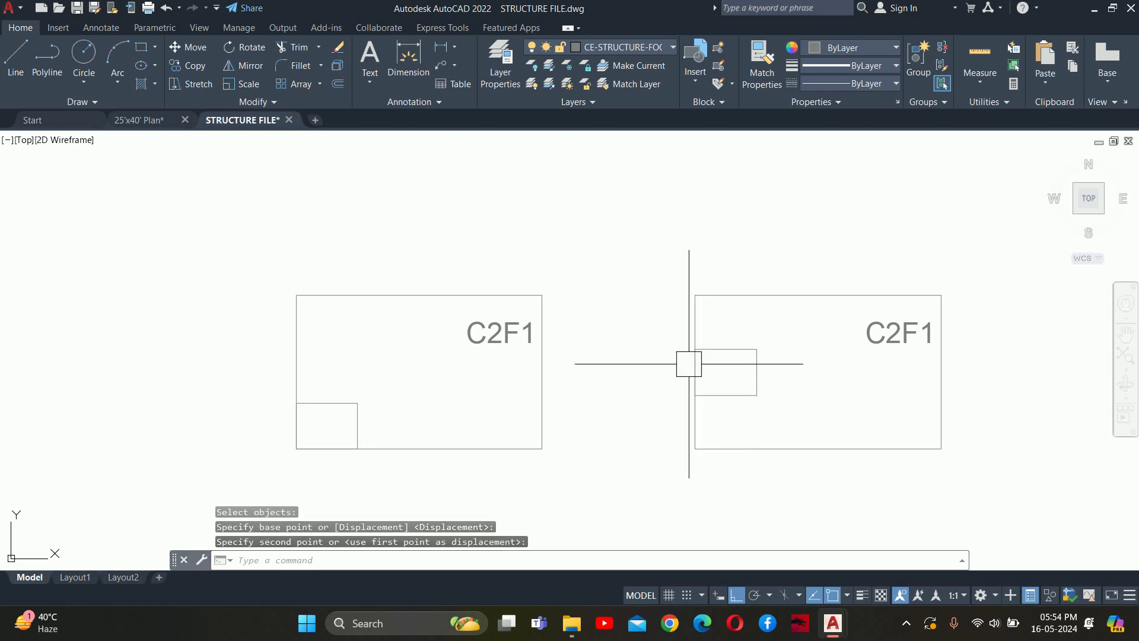
key("Escape")
key("Escape")
key("Escape")
scroll(695, 367, "down", 5)
scroll(697, 361, "up", 5)
scroll(712, 368, "up", 2)
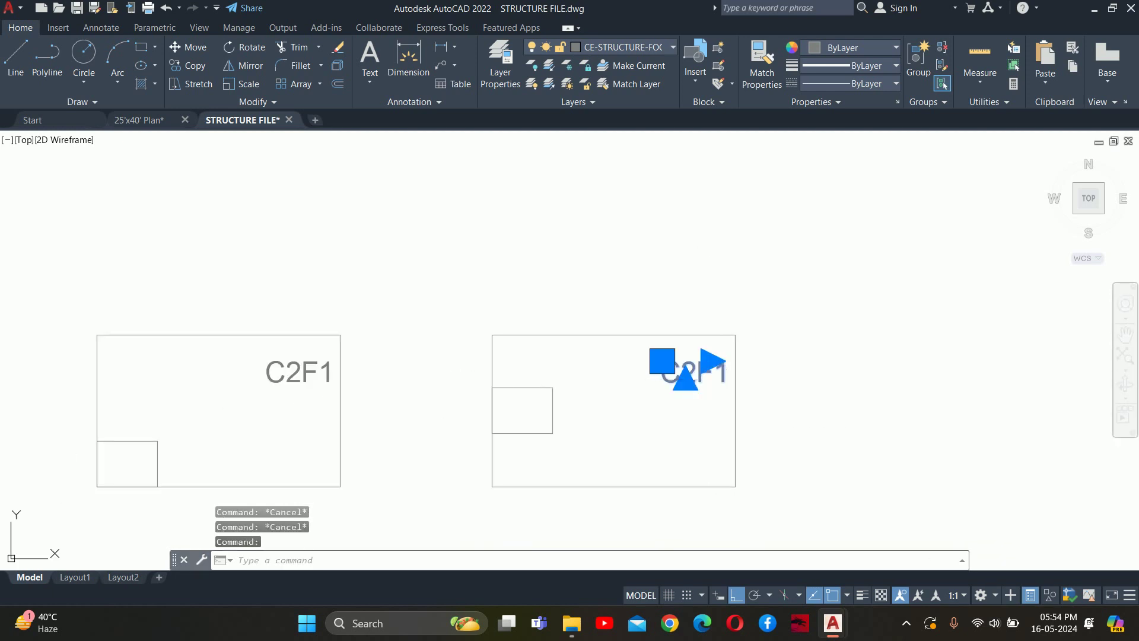
Edit the copied label to read C2F2.
double_click(723, 376)
double_click(718, 380)
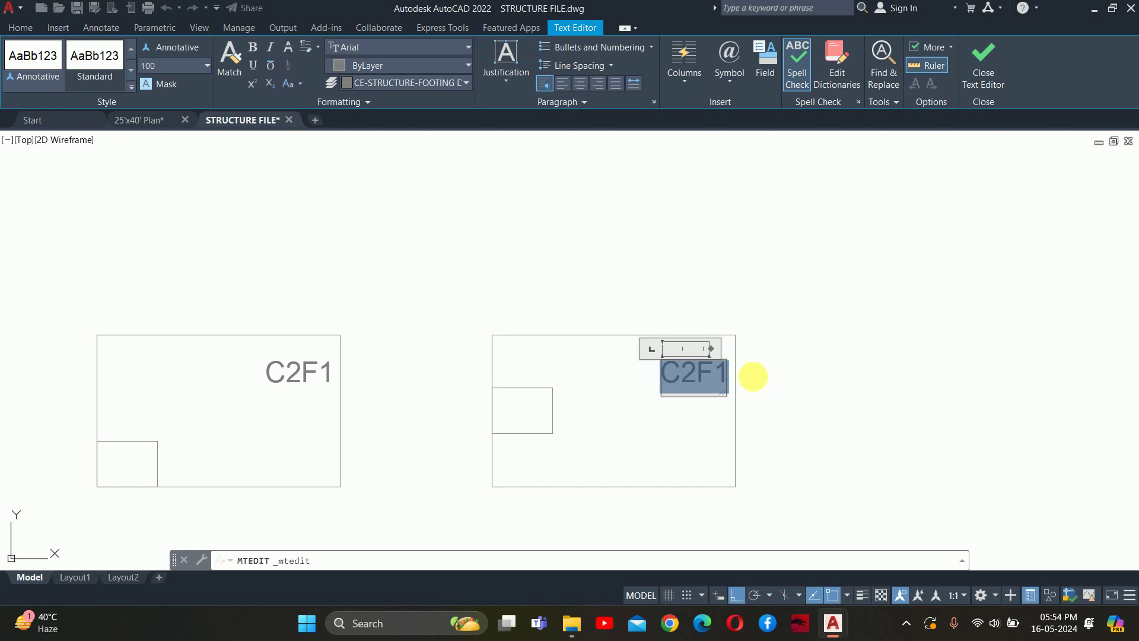
left_click(718, 380)
type("2")
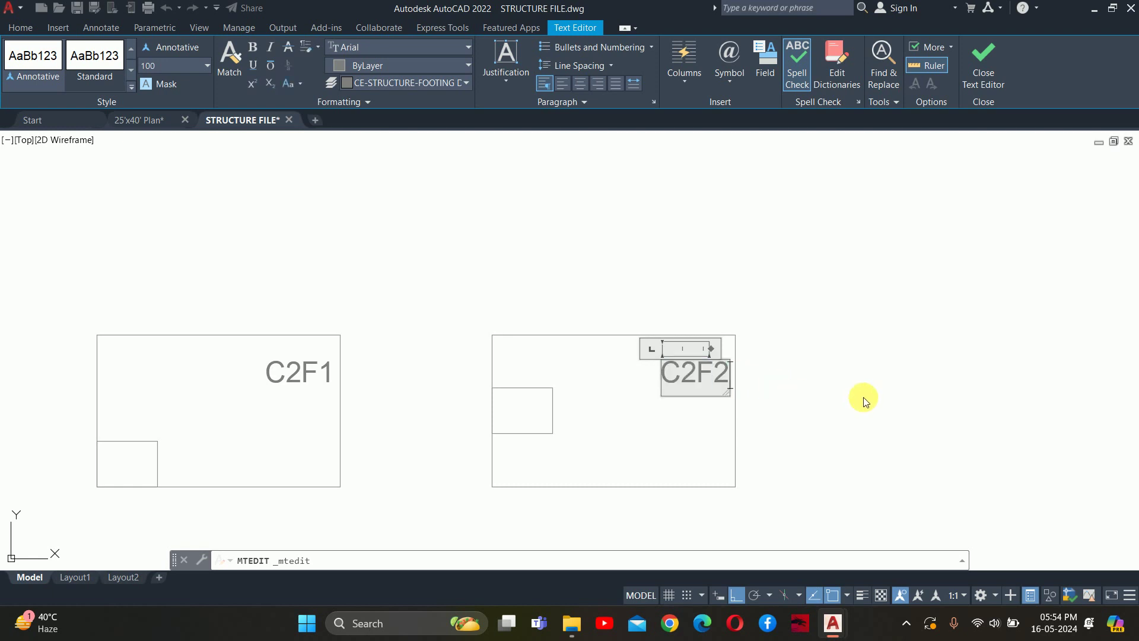
key("Escape")
key("Escape")
scroll(771, 356, "down", 3)
Look at grid rows D and C in the 25'x40' Plan drawing, then go back to STRUCTURE FILE.
left_click(145, 121)
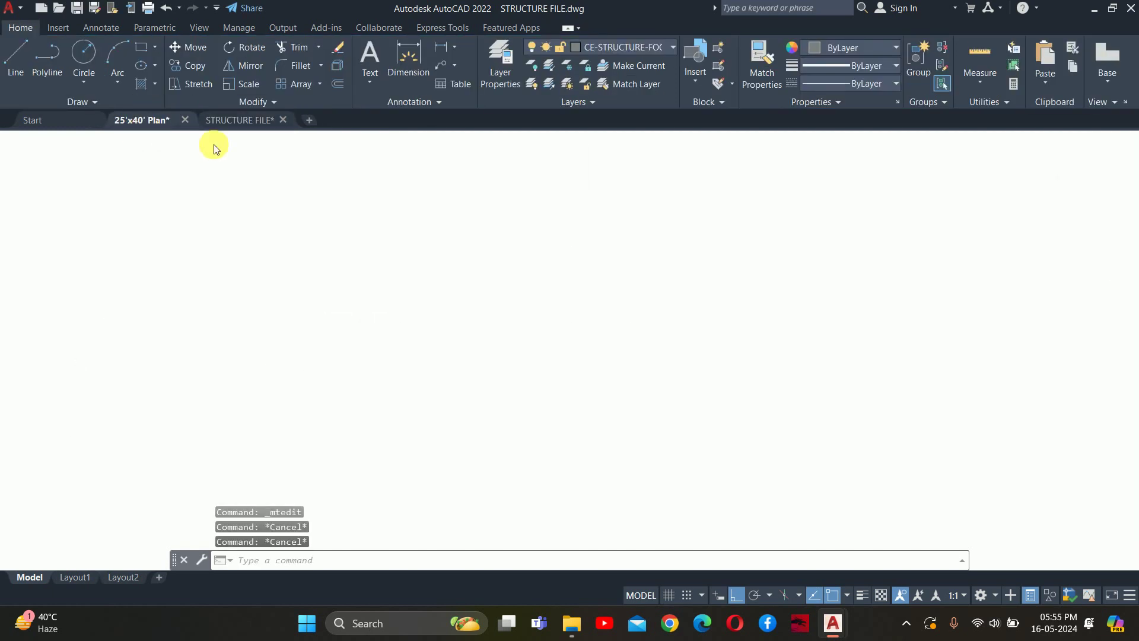
scroll(547, 297, "down", 4)
scroll(676, 308, "up", 2)
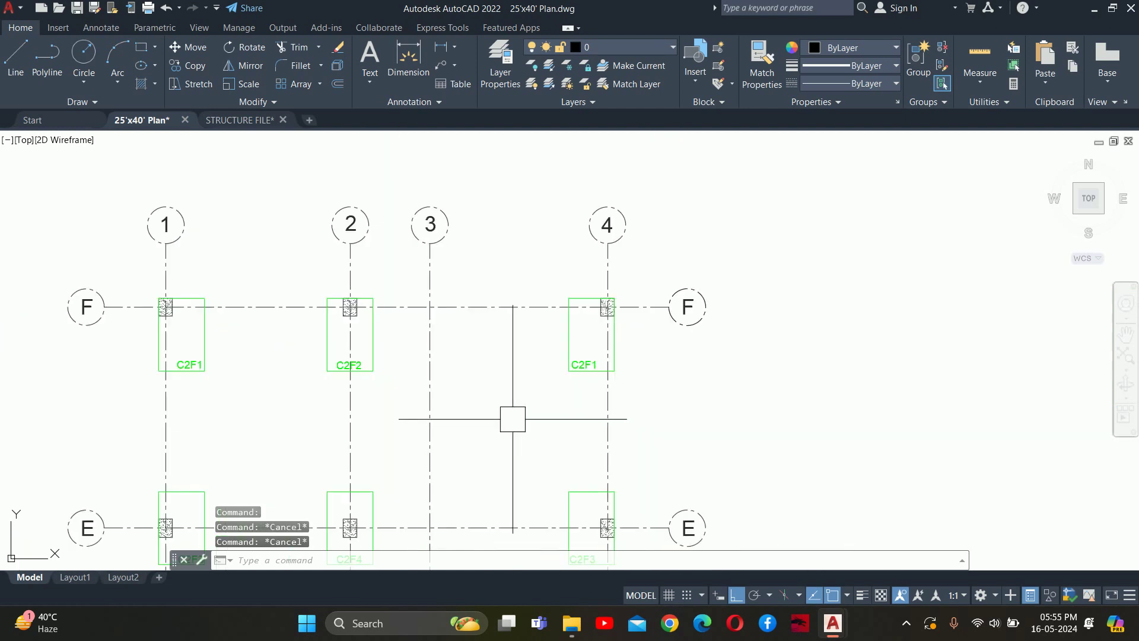
middle_click_drag(259, 501, 373, 262)
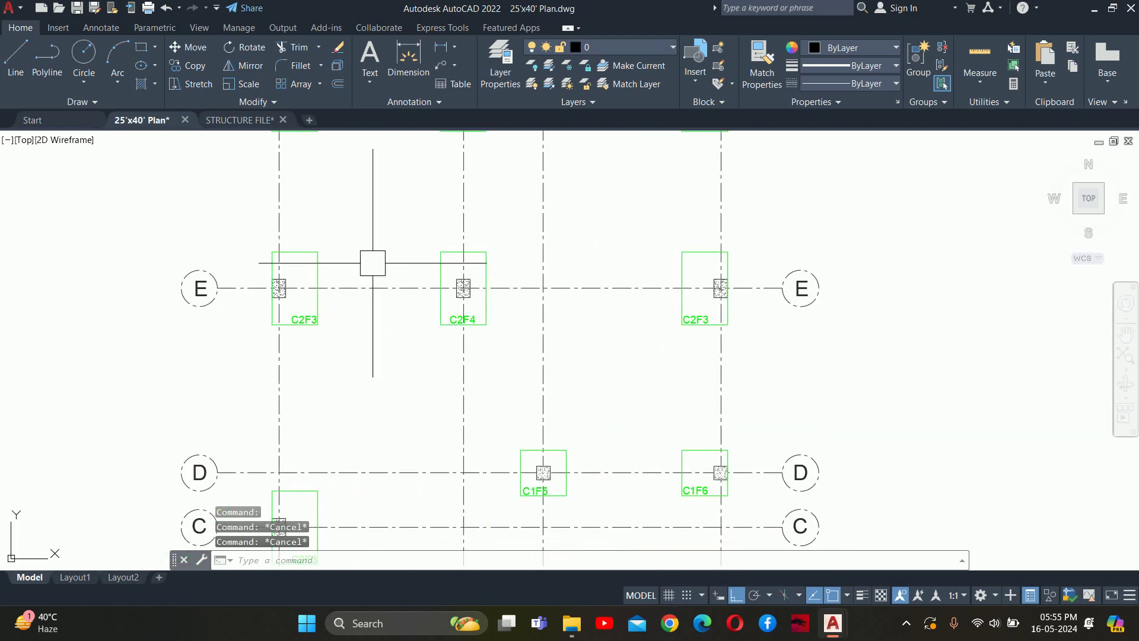
left_click(226, 120)
scroll(646, 357, "up", 3)
Copy the C2F1 footing to a spot right of C2F2.
type("co")
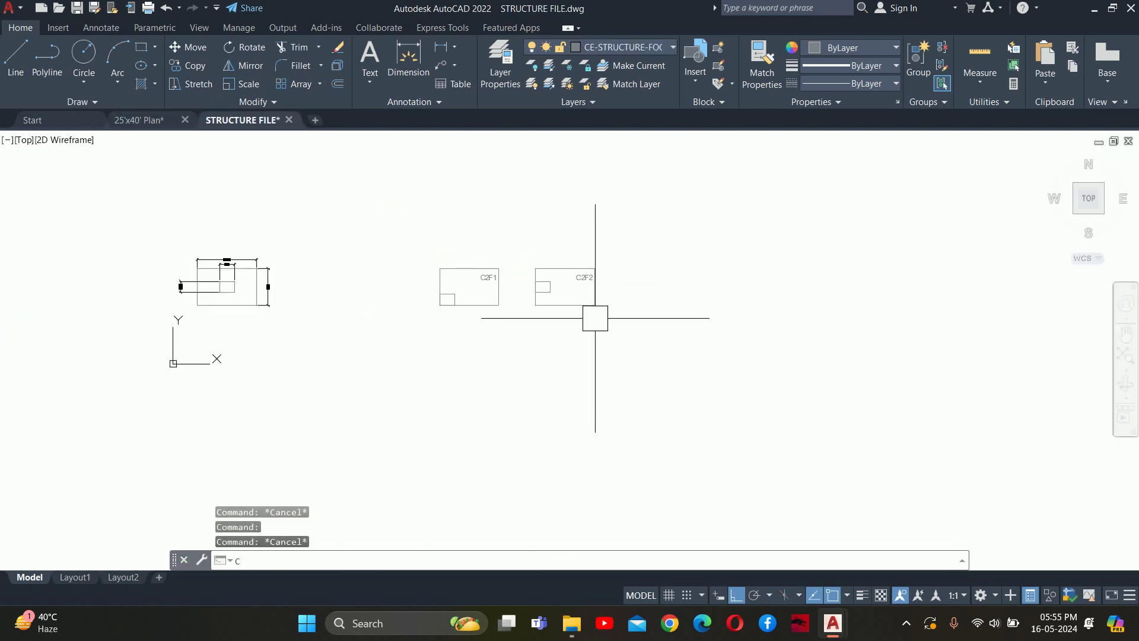
key("Return")
scroll(570, 317, "up", 5)
left_click(487, 320)
left_click(225, 143)
key("Return")
left_click(276, 233)
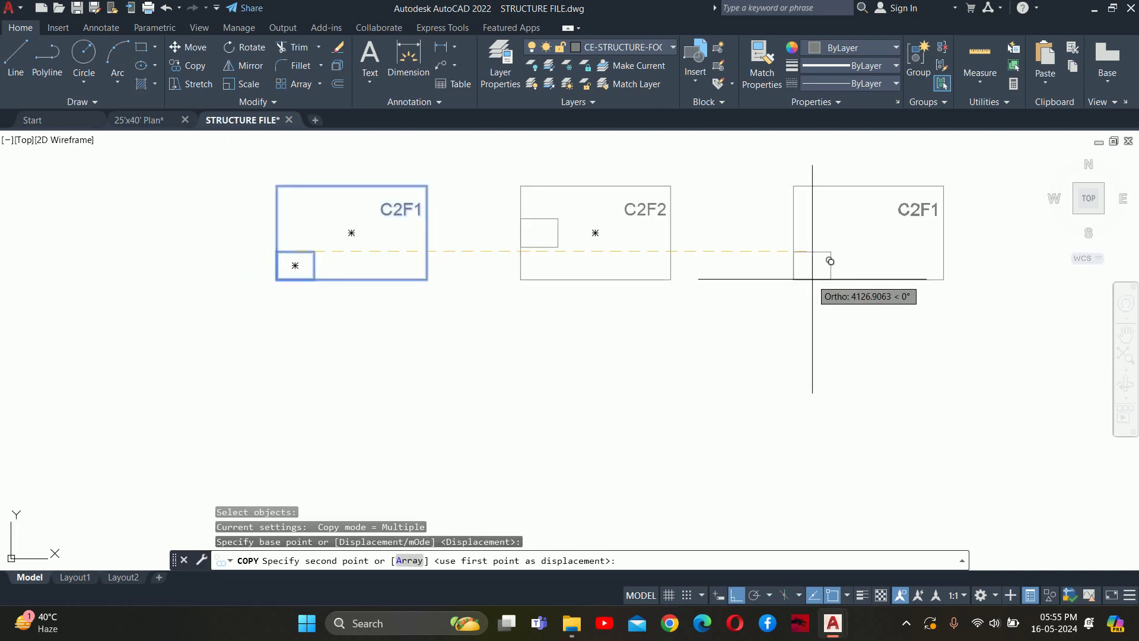
left_click(791, 233)
key("Escape")
key("Escape")
key("Escape")
Move the copy's column square to the bottom-edge midpoint of the footing.
type("m")
key("Return")
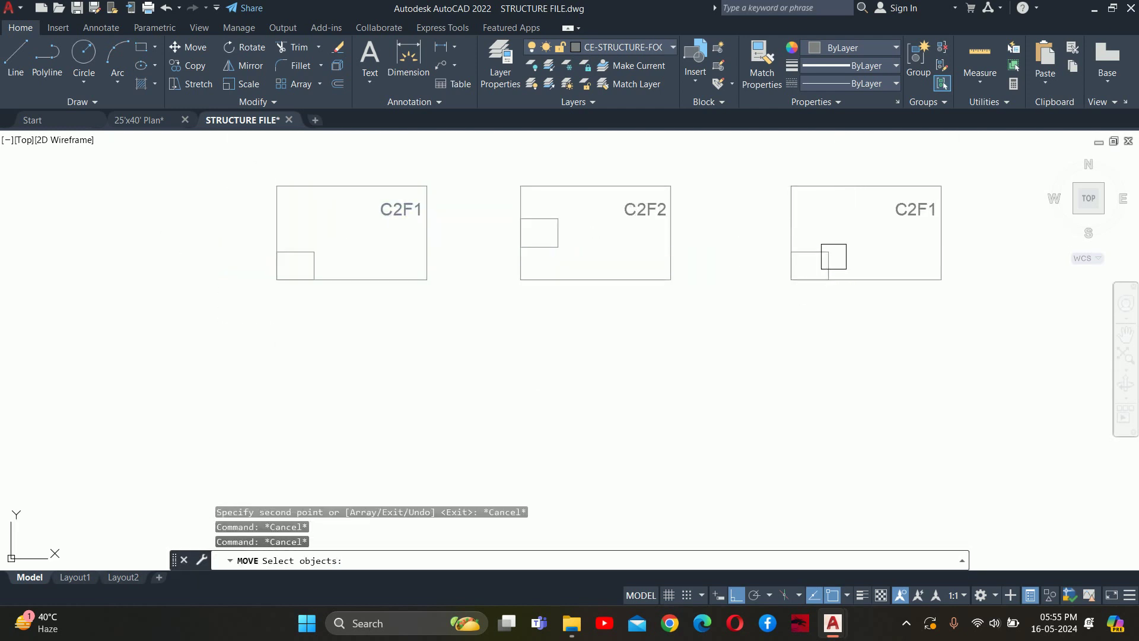
left_click(822, 252)
key("Return")
scroll(816, 263, "up", 4)
left_click(800, 305)
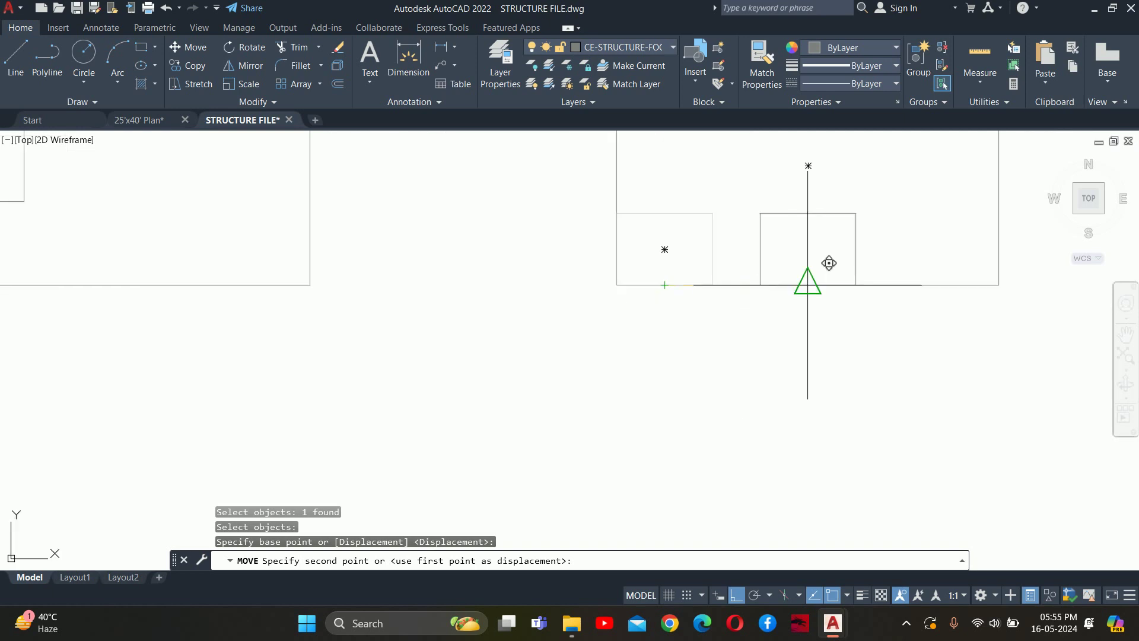
left_click(807, 284)
key("Escape")
Change the copied footing's label to C2F3.
scroll(841, 283, "down", 3)
left_click(855, 242)
double_click(884, 253)
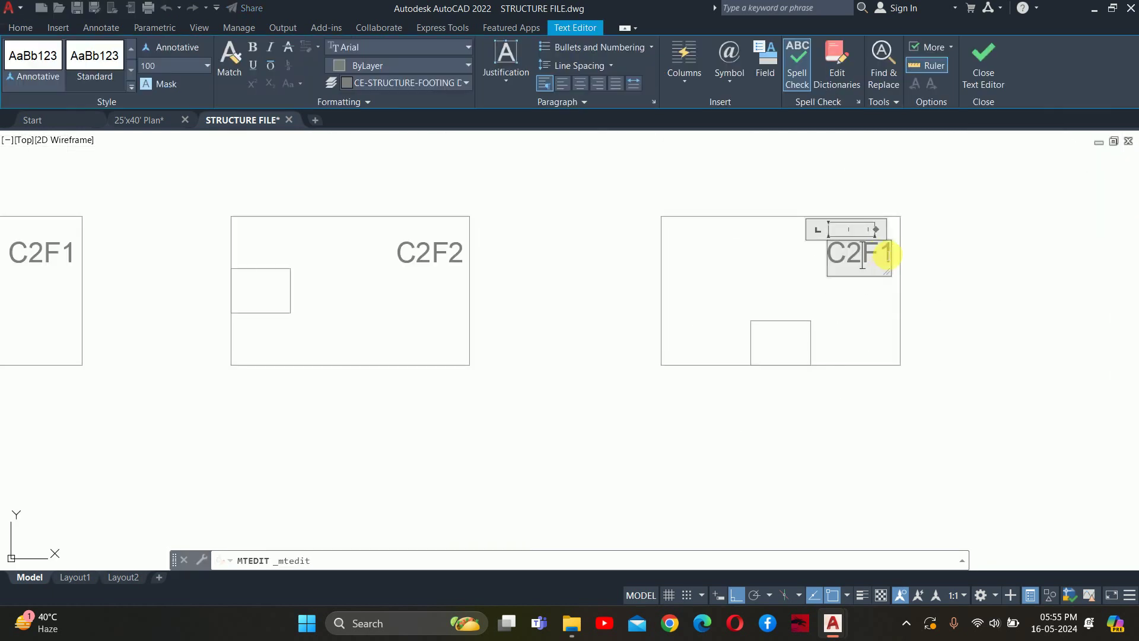
type("3")
key("Escape")
key("Escape")
Copy the whole C2F3 footing further to the right.
scroll(812, 254, "down", 4)
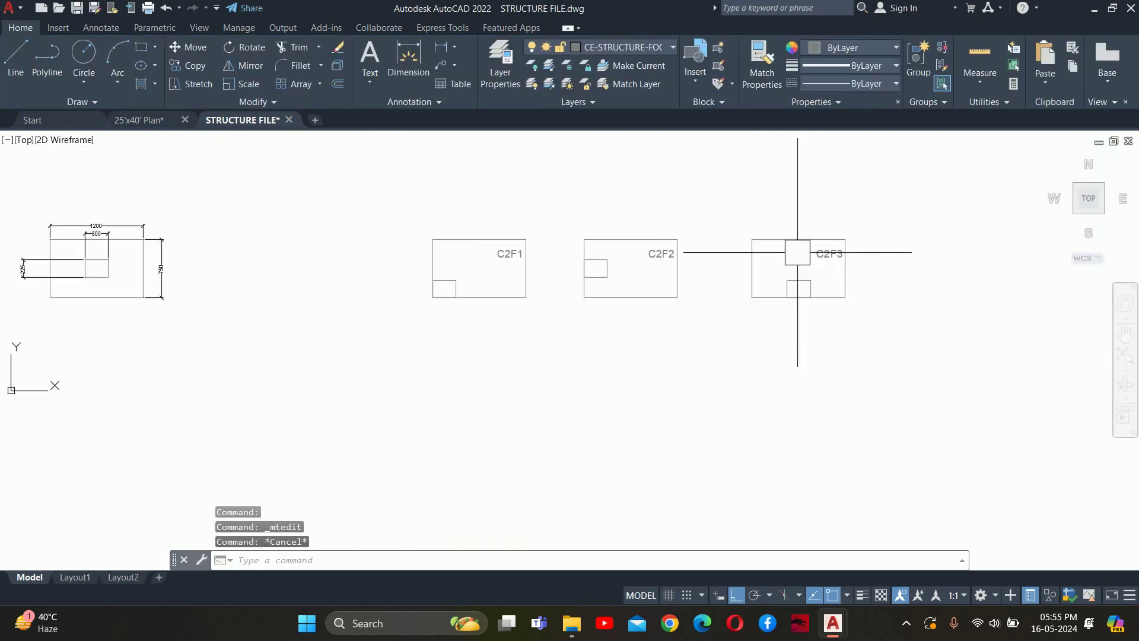
middle_click_drag(916, 331, 692, 326)
type("co")
key("Return")
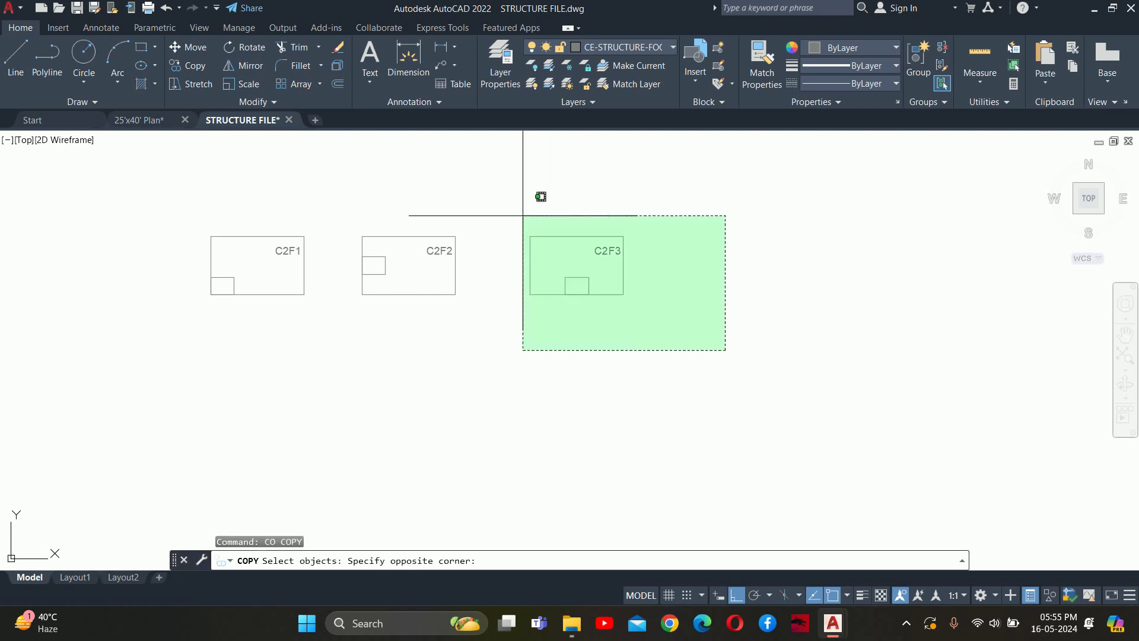
left_click_drag(724, 348, 522, 211)
key("Return")
left_click(572, 196)
left_click(742, 196)
key("Escape")
Start a MOVE on the new copy's small column square.
type("m")
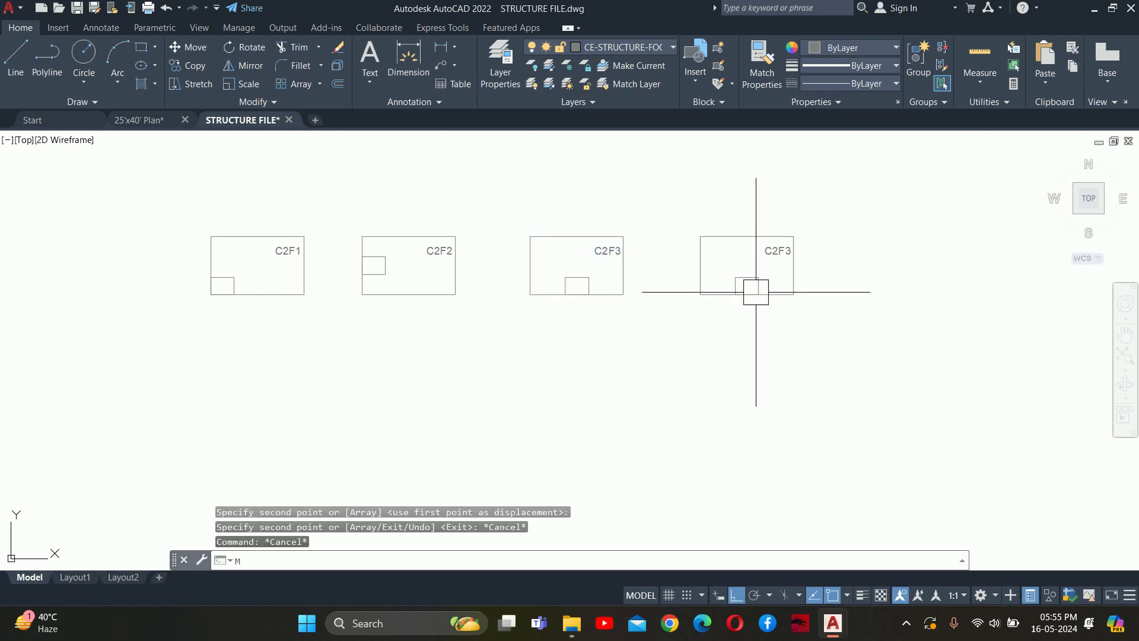
key("Return")
left_click_drag(727, 262, 743, 271)
left_click(756, 277)
key("Return")
scroll(756, 277, "up", 5)
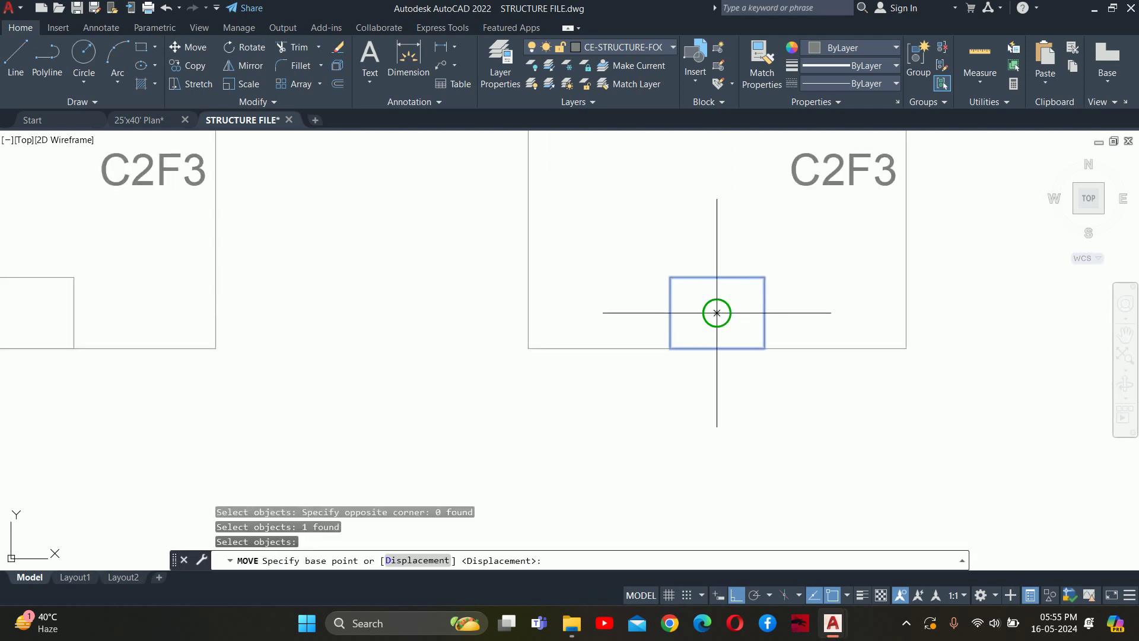
left_click(717, 312)
scroll(717, 313, "down", 2)
left_click(717, 261)
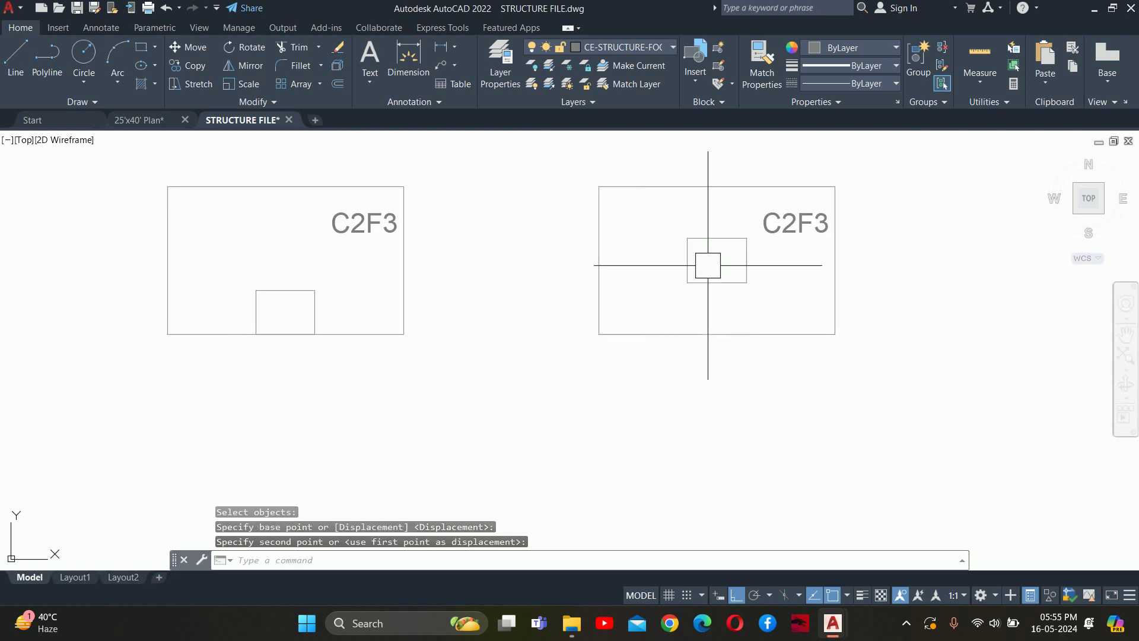
scroll(716, 260, "down", 3)
key("Escape")
scroll(755, 247, "up", 3)
key("Escape")
double_click(755, 247)
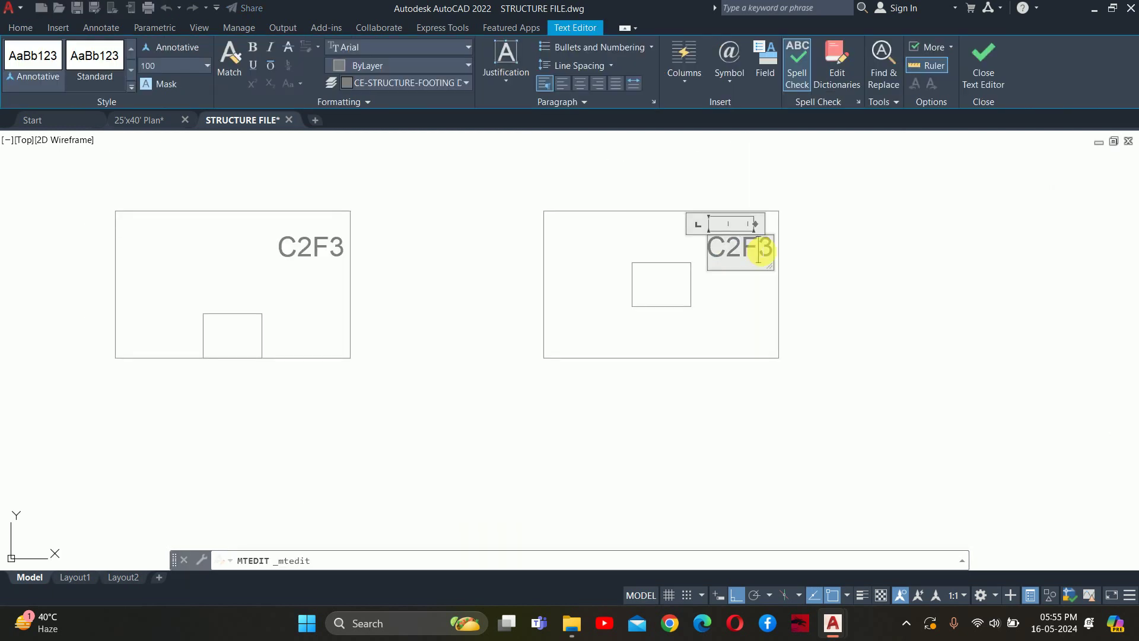
type("4")
key("Escape")
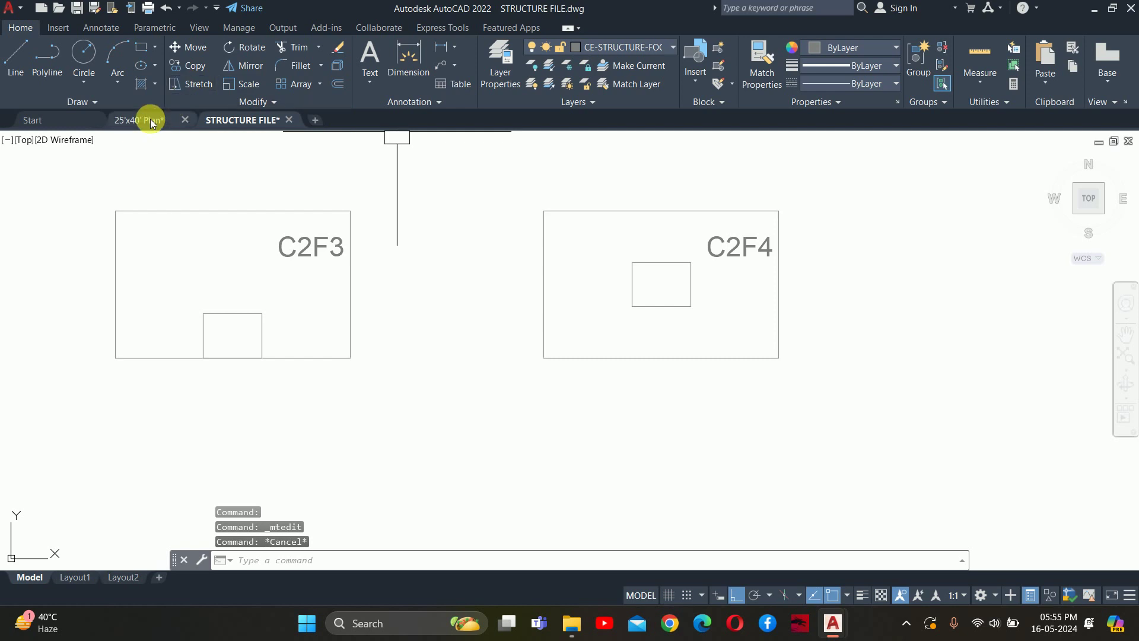
left_click(150, 119)
scroll(682, 326, "down", 2)
scroll(610, 331, "down", 2)
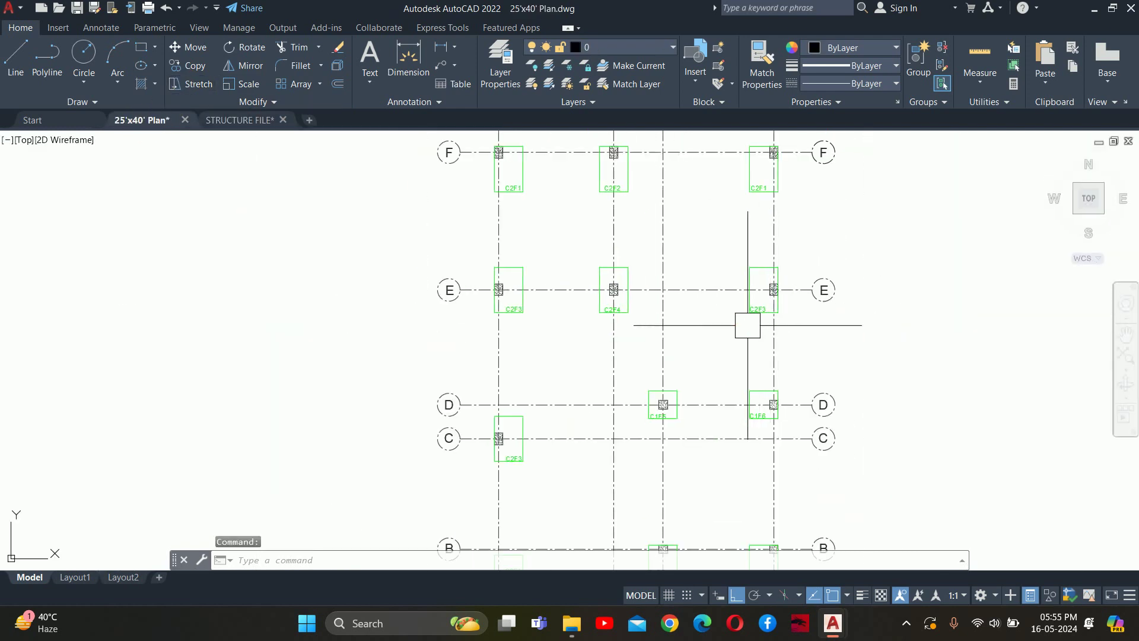
middle_click_drag(747, 325, 766, 240)
scroll(501, 313, "up", 5)
middle_click_drag(614, 435, 507, 415)
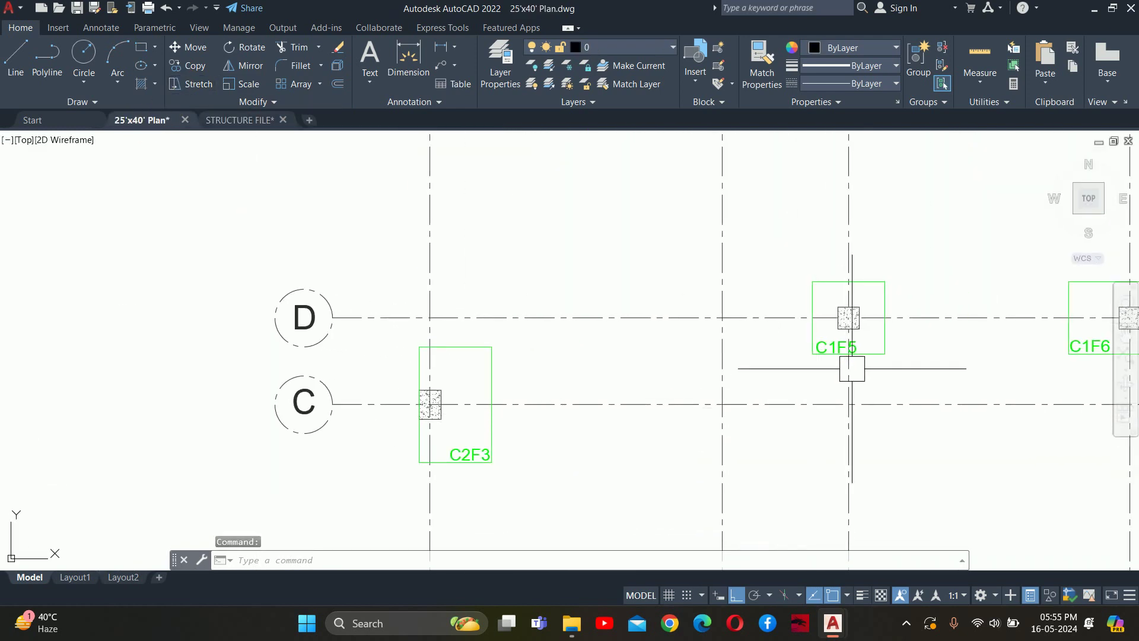
left_click(237, 122)
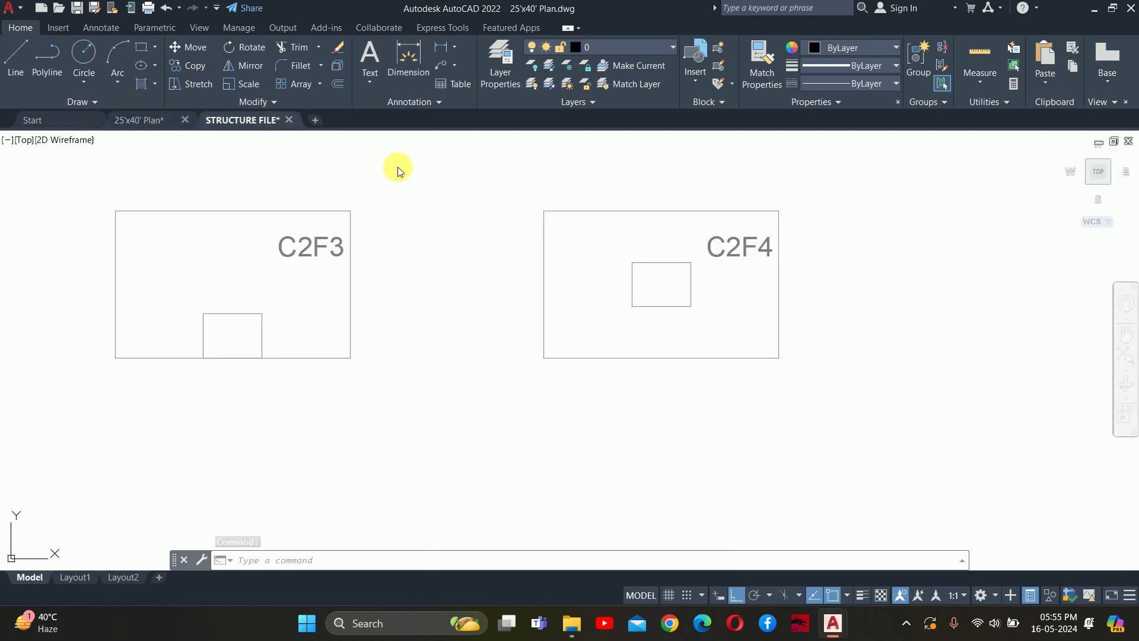
key("Escape")
key("Escape")
scroll(652, 296, "down", 2)
scroll(627, 308, "down", 2)
type("CO")
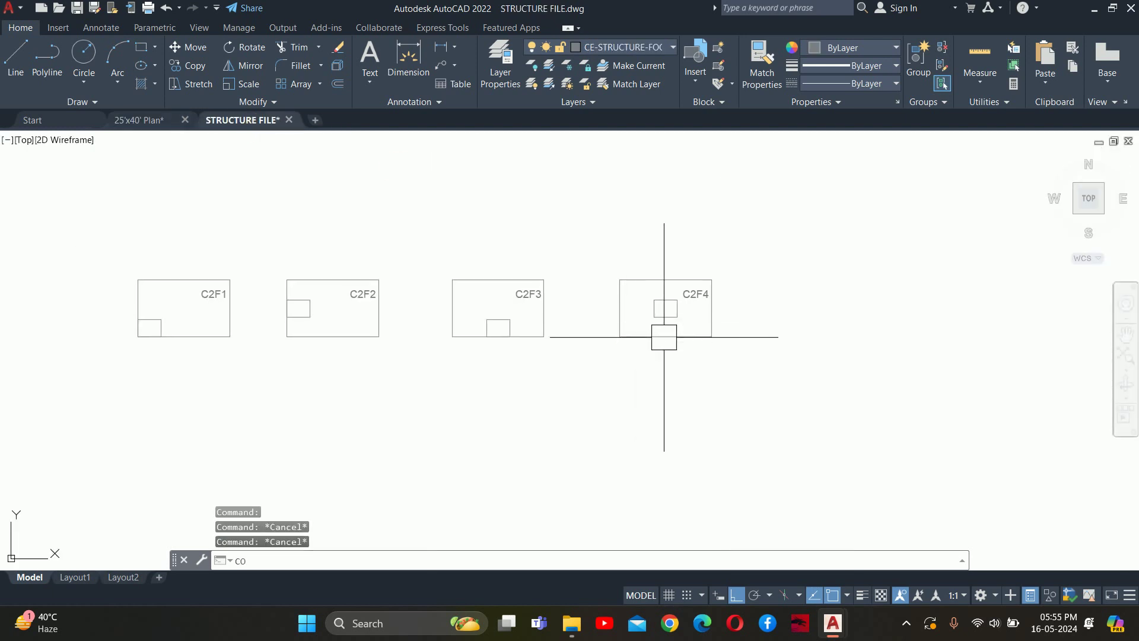
key("Return")
scroll(663, 337, "up", 2)
scroll(744, 333, "down", 4)
key("Escape")
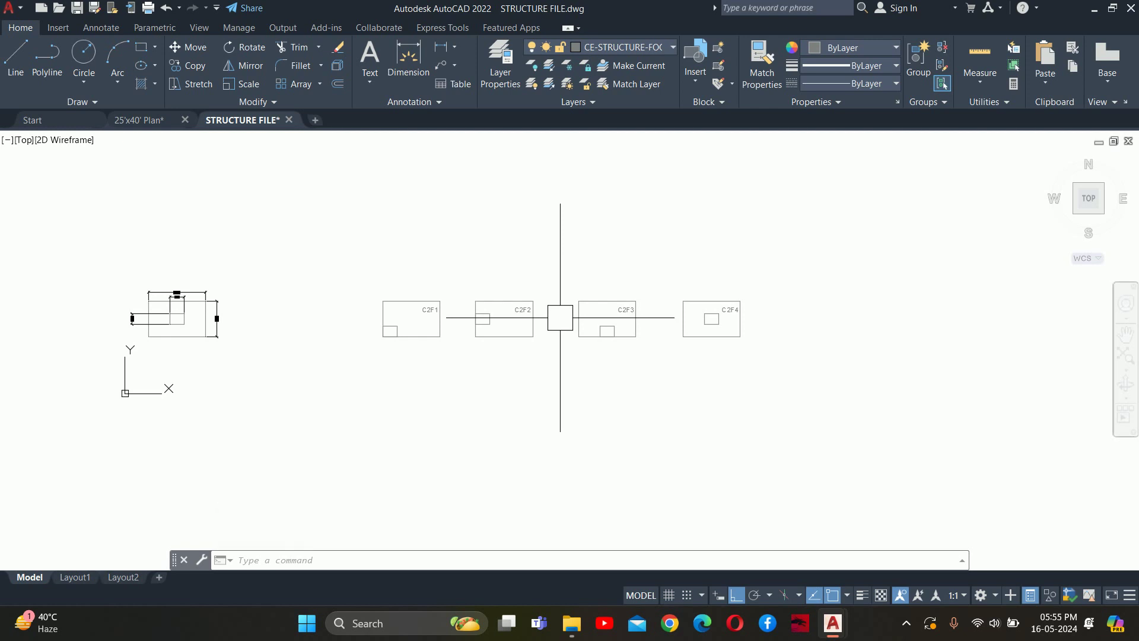
Launch Paint by searching 'pai' from the Windows Start menu.
scroll(412, 318, "up", 4)
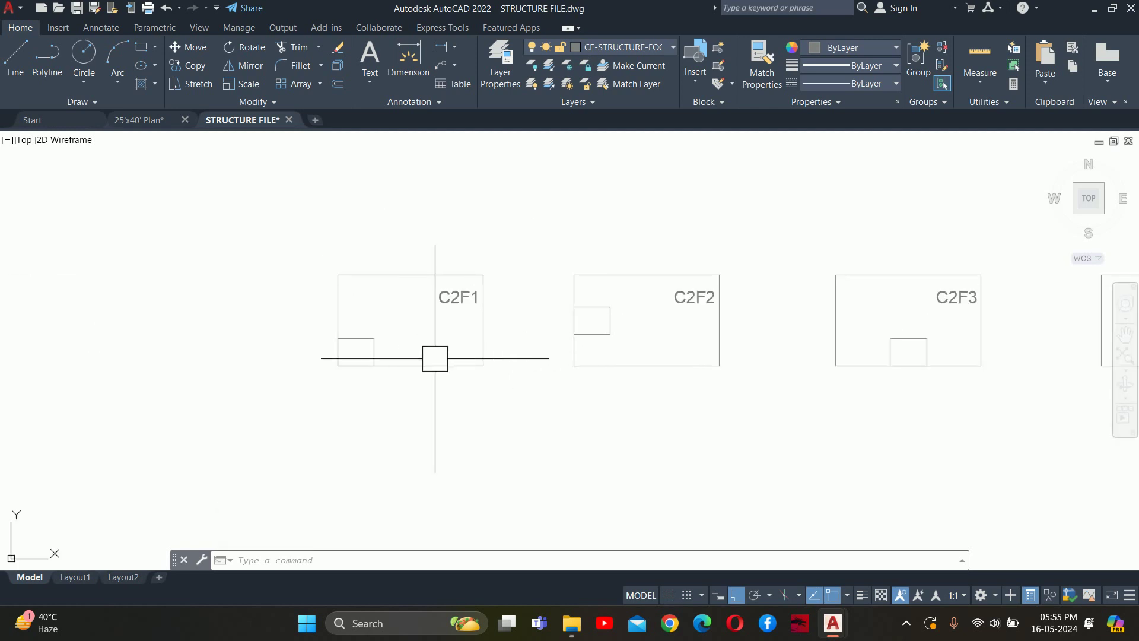
scroll(409, 321, "up", 4)
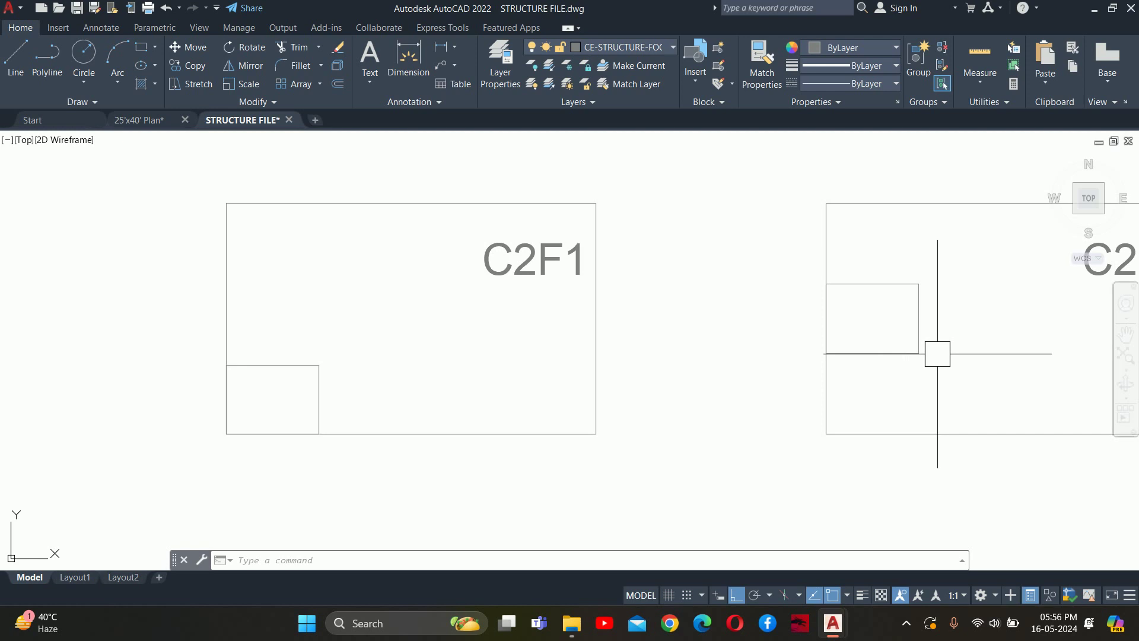
key("super")
type("pai")
key("Return")
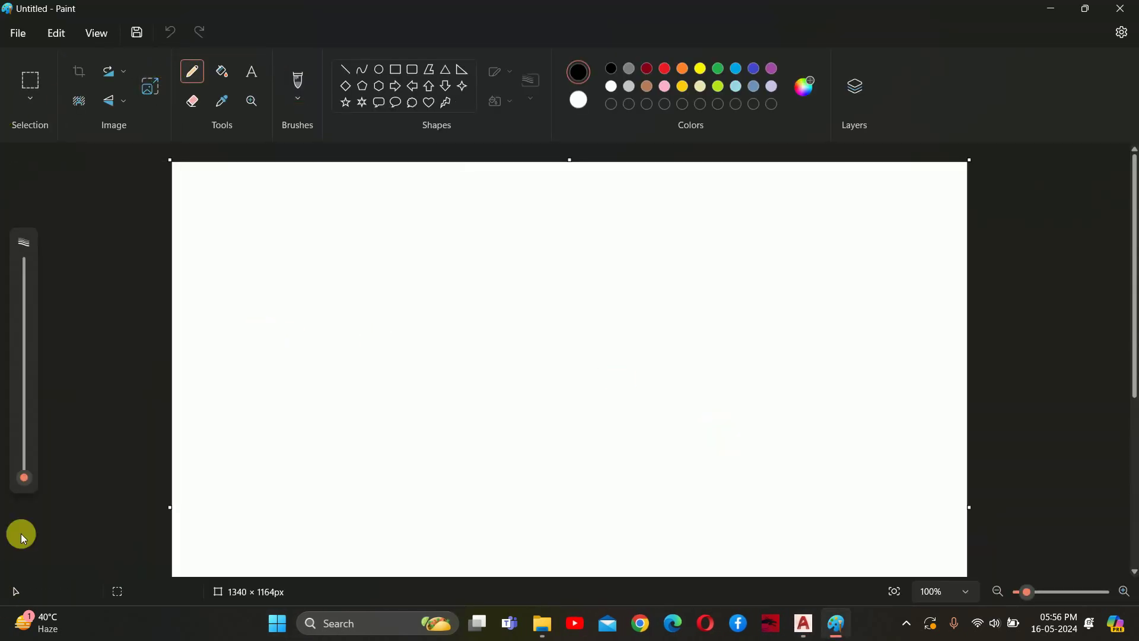
Set the pencil thickness and handwrite a circled 1 and the word 'footing'.
left_click_drag(33, 446, 31, 450)
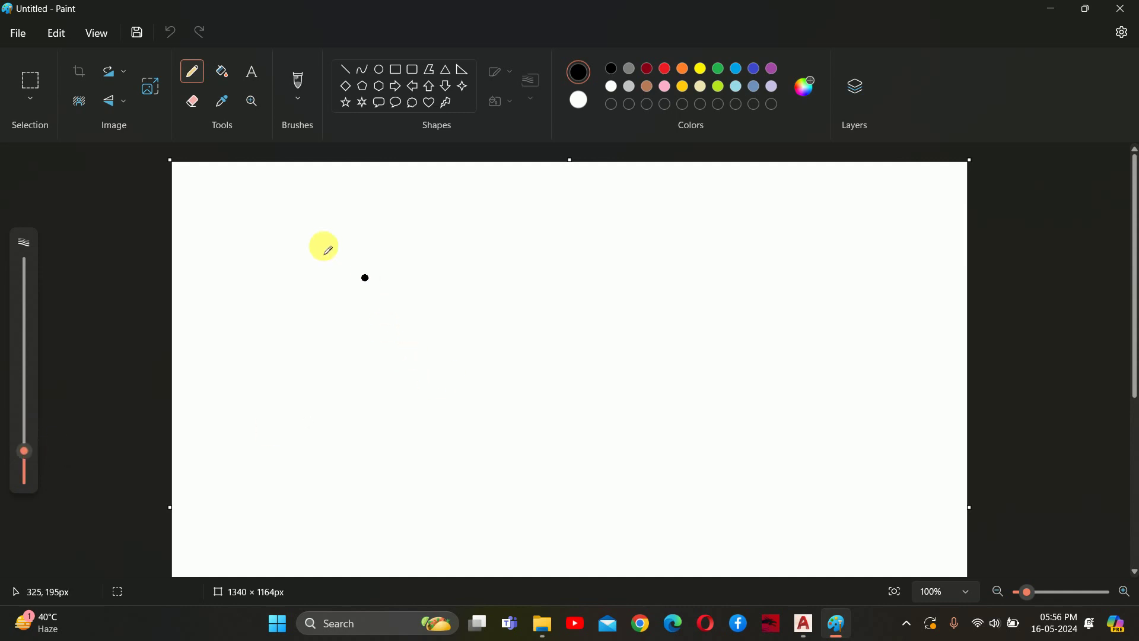
scroll(316, 272, "up", 2, "ctrl")
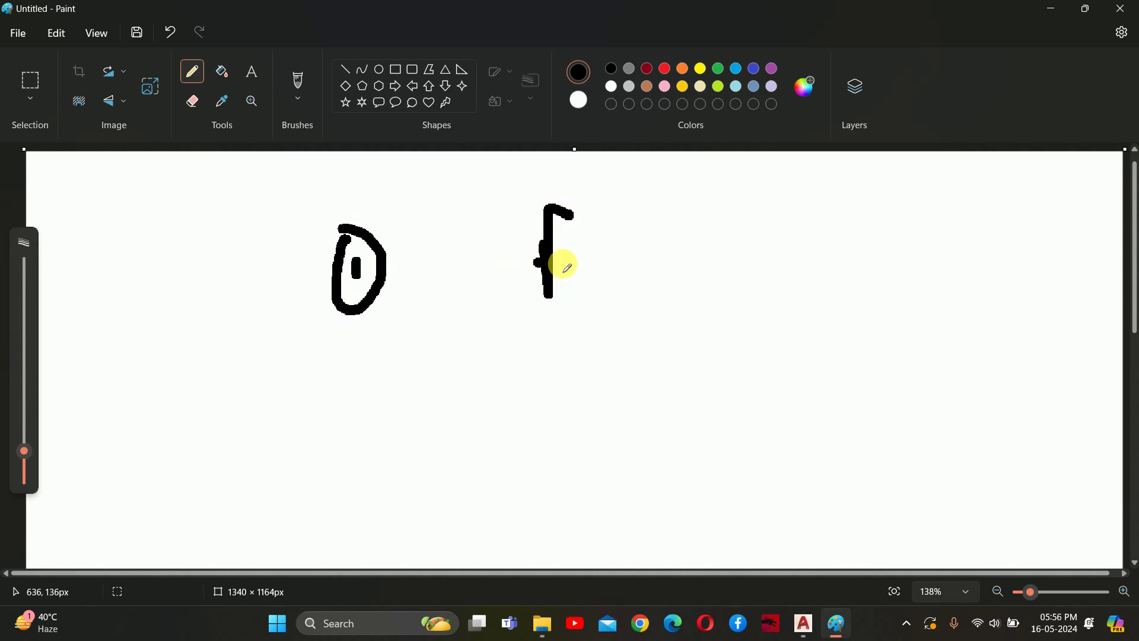
left_click_drag(642, 276, 636, 261)
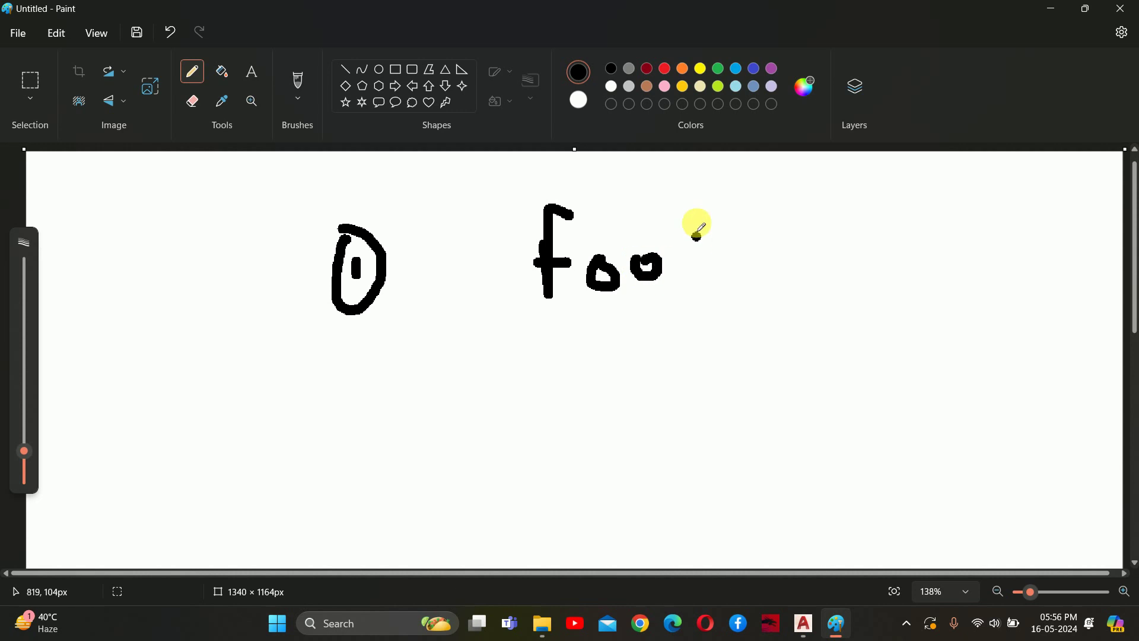
mouse_move(695, 218)
left_mouse_down()
mouse_move(694, 290)
mouse_move(726, 264)
mouse_move(769, 291)
left_mouse_up()
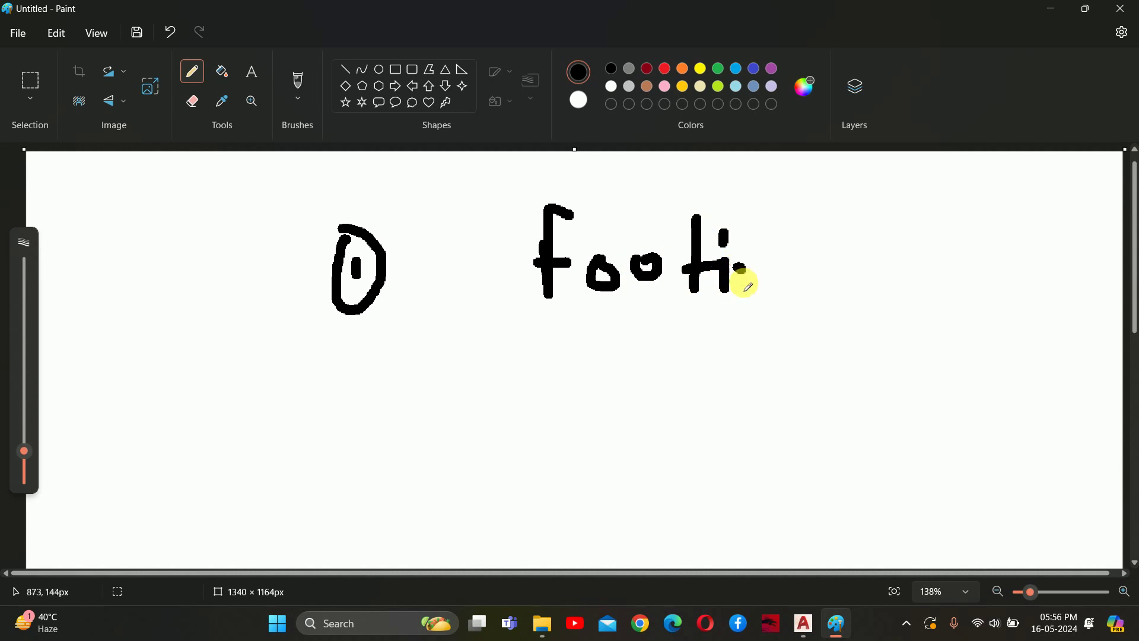
left_click_drag(808, 256, 794, 339)
scroll(742, 300, "down", 2, "ctrl")
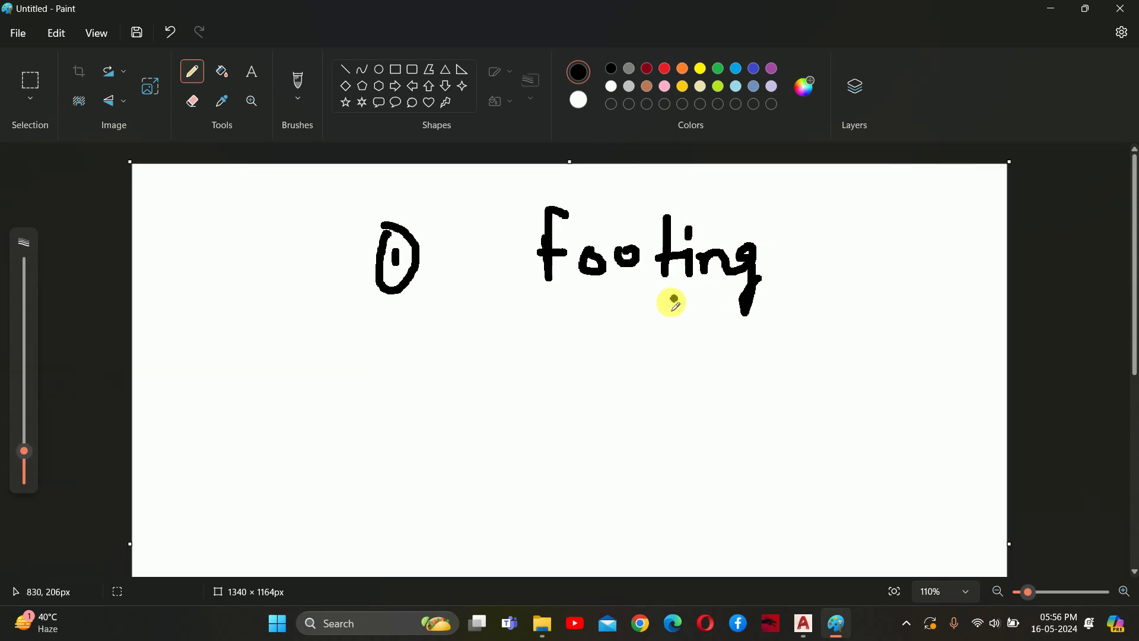
scroll(649, 403, "down", 1, "ctrl")
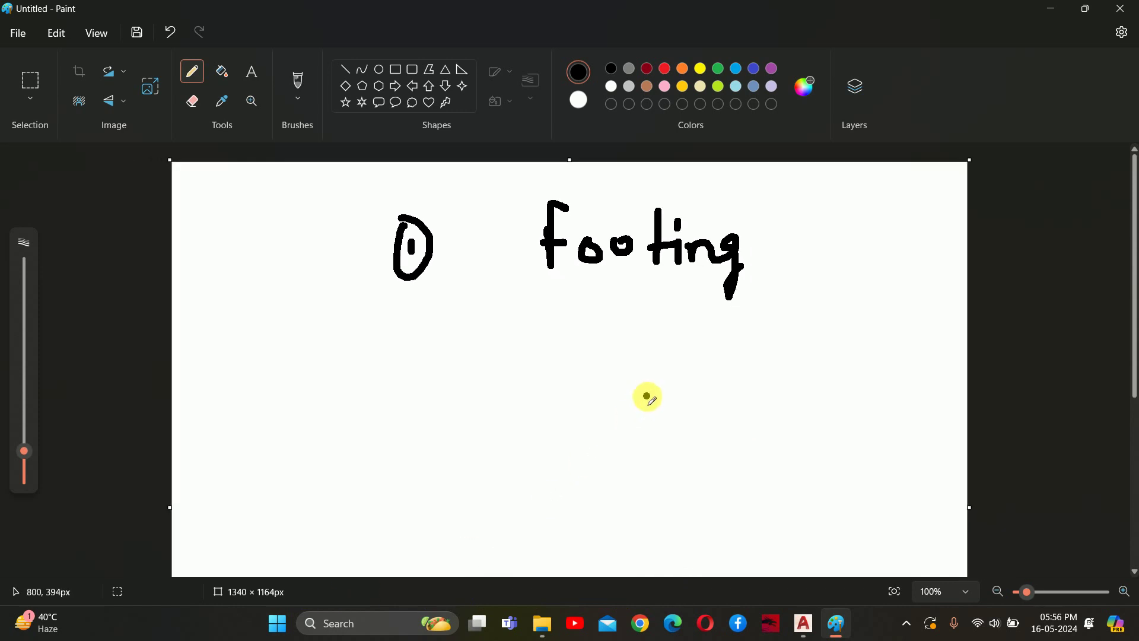
Select all the handwriting and shift it toward the left of the canvas.
key("ctrl+a")
mouse_move(594, 287)
left_mouse_down()
mouse_move(406, 292)
mouse_move(420, 292)
left_mouse_up()
left_click(825, 317)
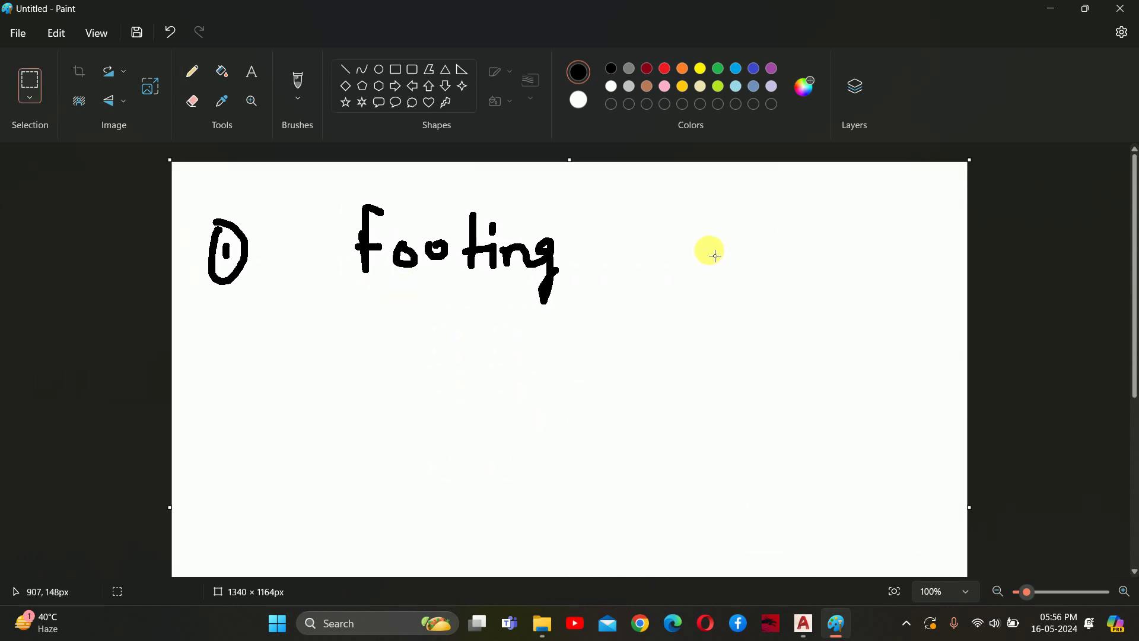
scroll(593, 343, "down", 2, "ctrl")
scroll(593, 232, "down", 1, "ctrl")
scroll(595, 178, "up", 3, "ctrl")
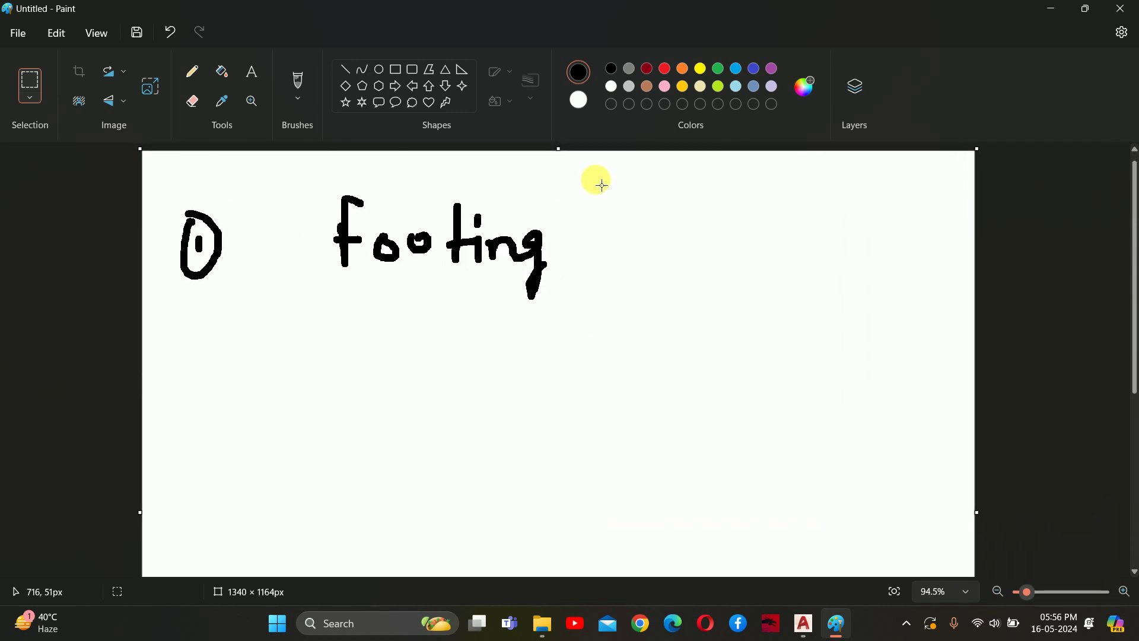
scroll(762, 274, "up", 2, "ctrl")
scroll(762, 275, "up", 1)
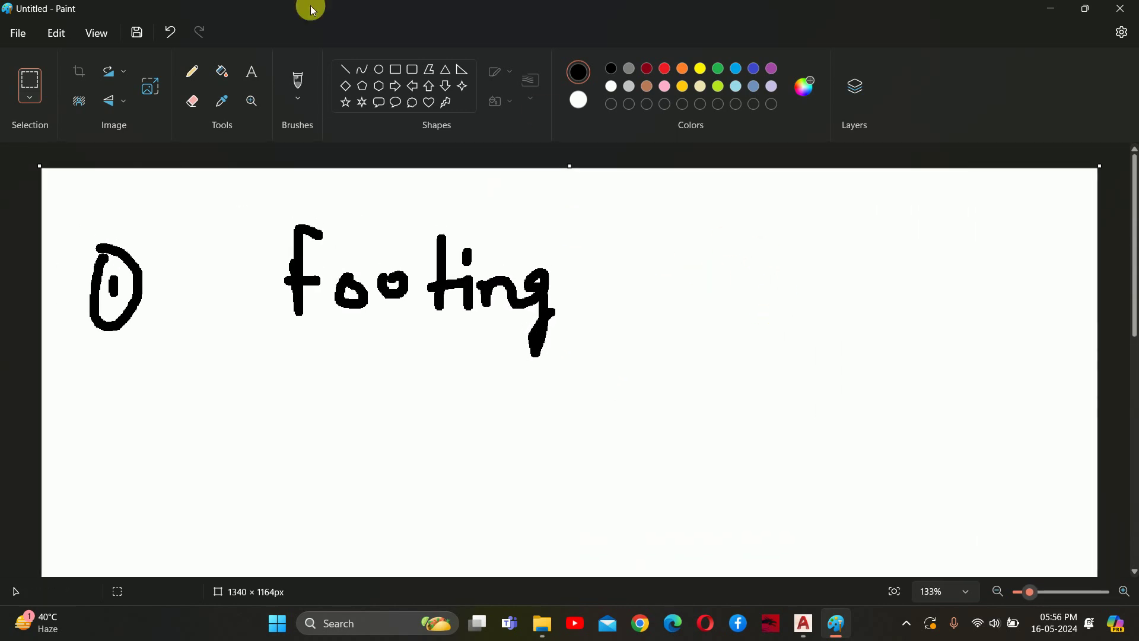
Handwrite '40-50mm' to the right of 'footing' with the Pencil.
left_click(192, 72)
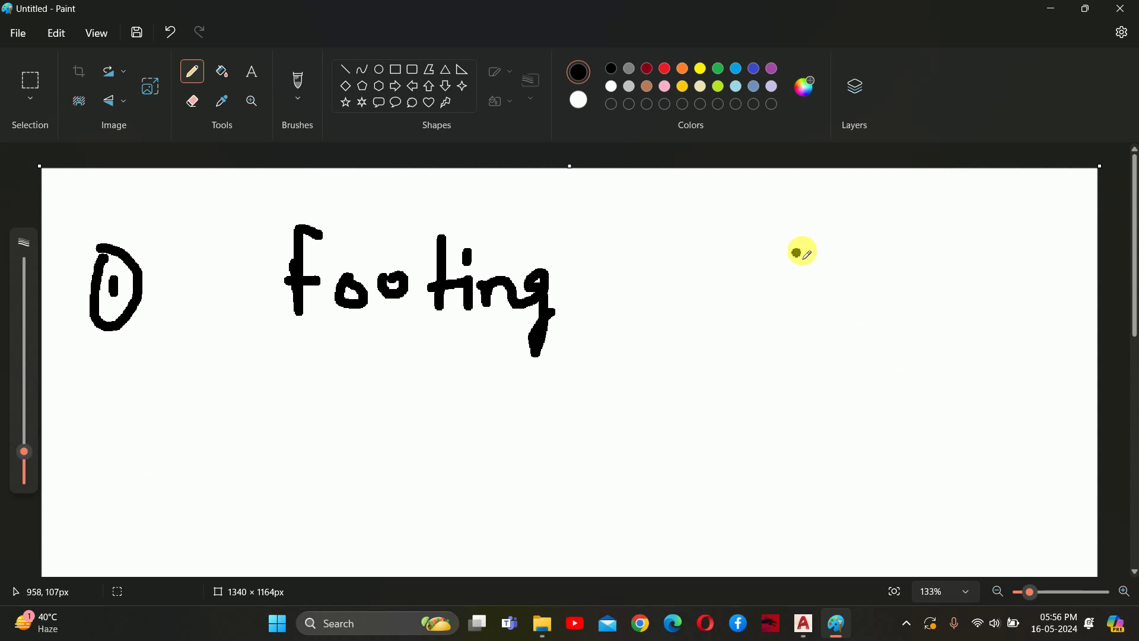
left_click_drag(789, 276, 827, 282)
left_click_drag(824, 251, 824, 305)
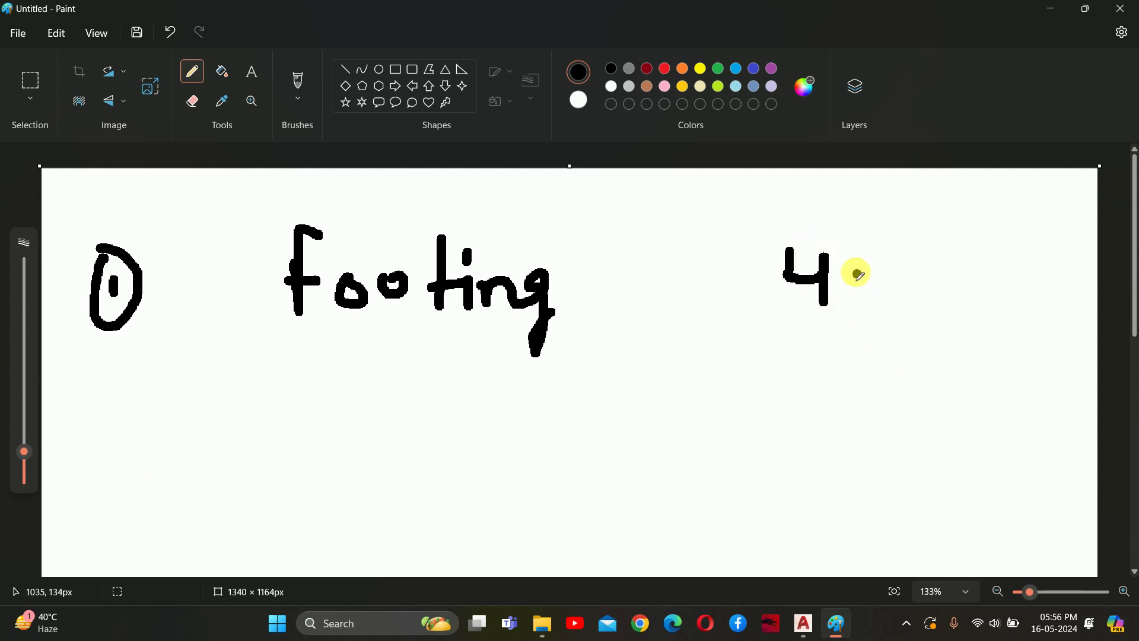
mouse_move(856, 270)
left_mouse_down()
mouse_move(919, 272)
mouse_move(948, 290)
left_mouse_up()
left_click_drag(947, 244, 979, 243)
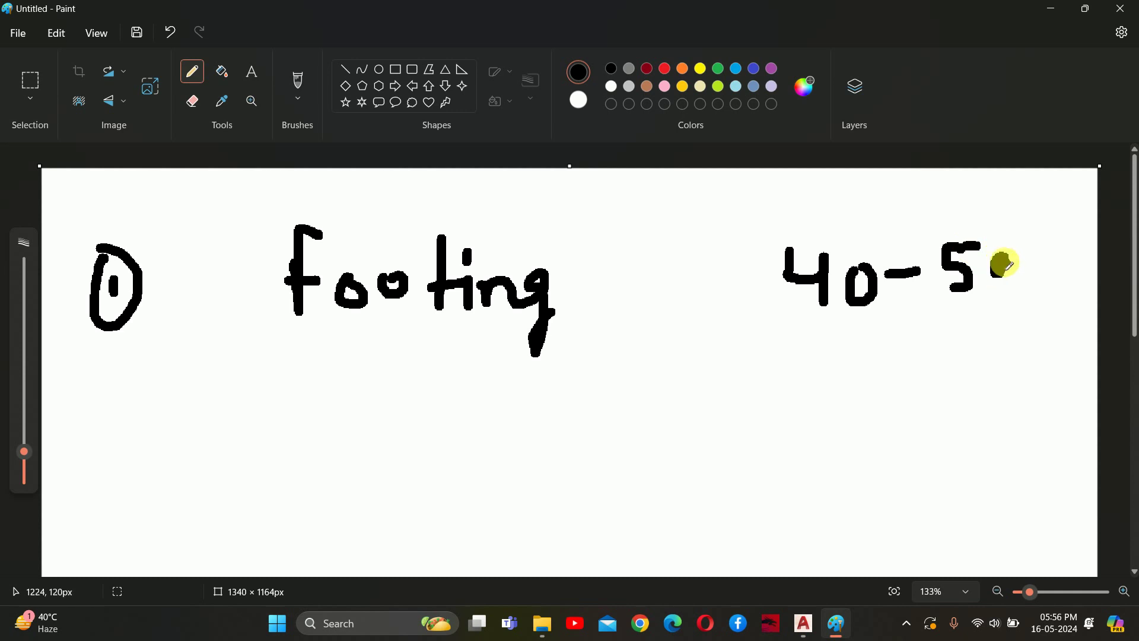
mouse_move(1010, 280)
left_mouse_down()
mouse_move(1006, 264)
mouse_move(1051, 285)
left_mouse_up()
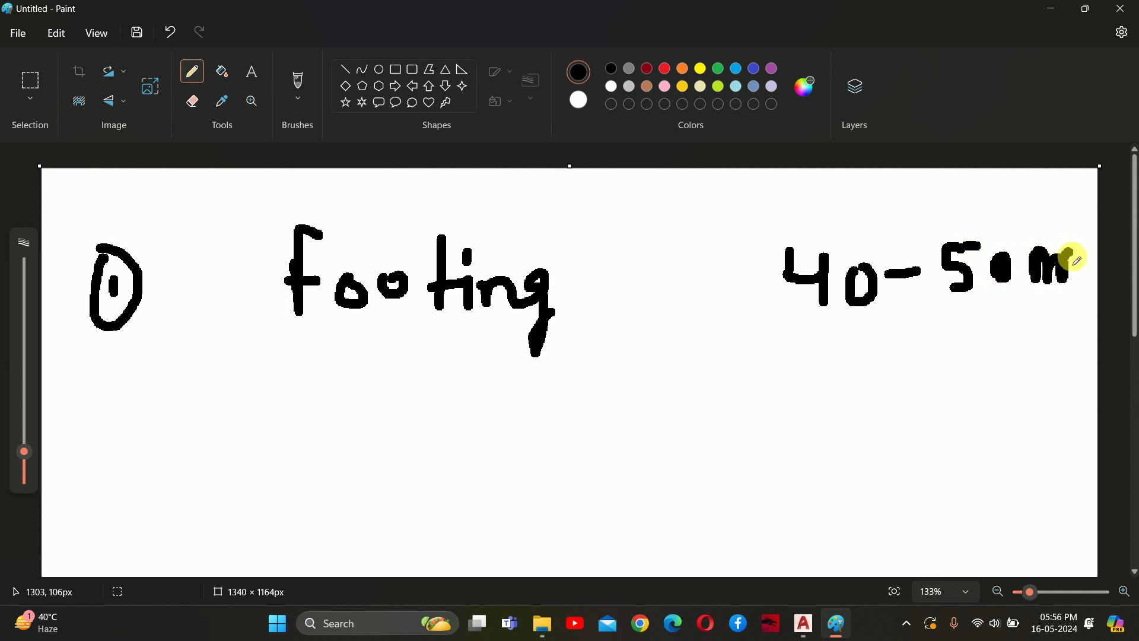
scroll(763, 247, "down", 1, "ctrl")
Handwrite a 2, the word 'Column' and '30-40mm' on the second row.
scroll(763, 247, "down", 1, "ctrl")
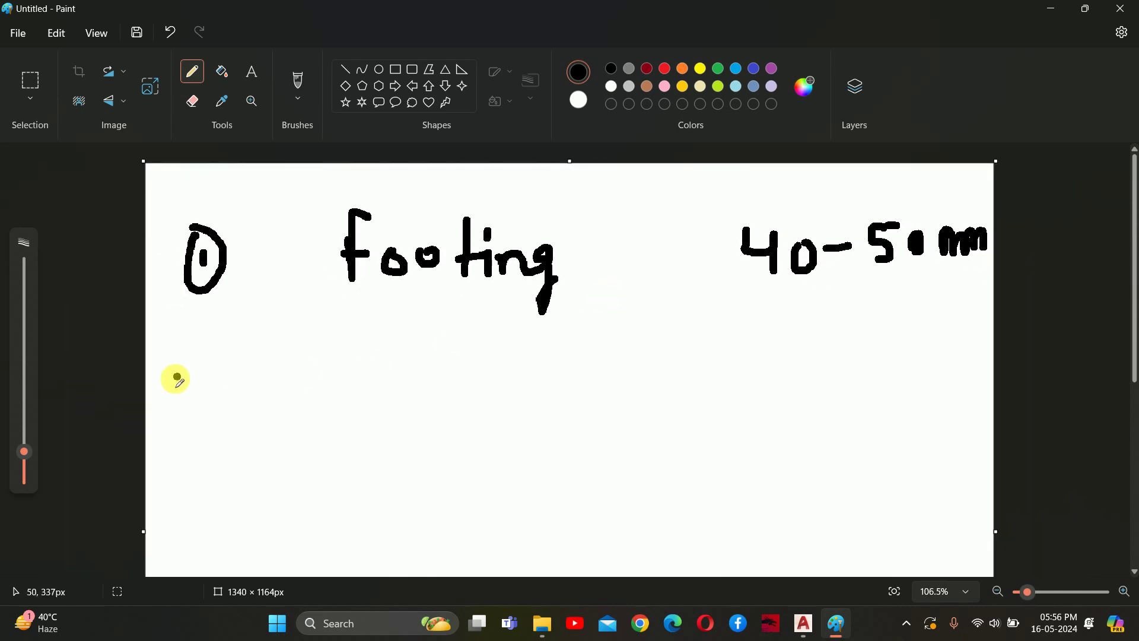
left_click_drag(205, 390, 224, 389)
left_click_drag(404, 359, 418, 403)
mouse_move(449, 355)
left_mouse_down()
mouse_move(482, 424)
mouse_move(507, 403)
mouse_move(573, 418)
left_mouse_up()
mouse_move(774, 361)
left_mouse_down()
mouse_move(790, 393)
mouse_move(771, 405)
left_mouse_up()
left_click_drag(818, 356, 822, 364)
left_click_drag(888, 330, 913, 419)
left_click_drag(936, 355, 943, 375)
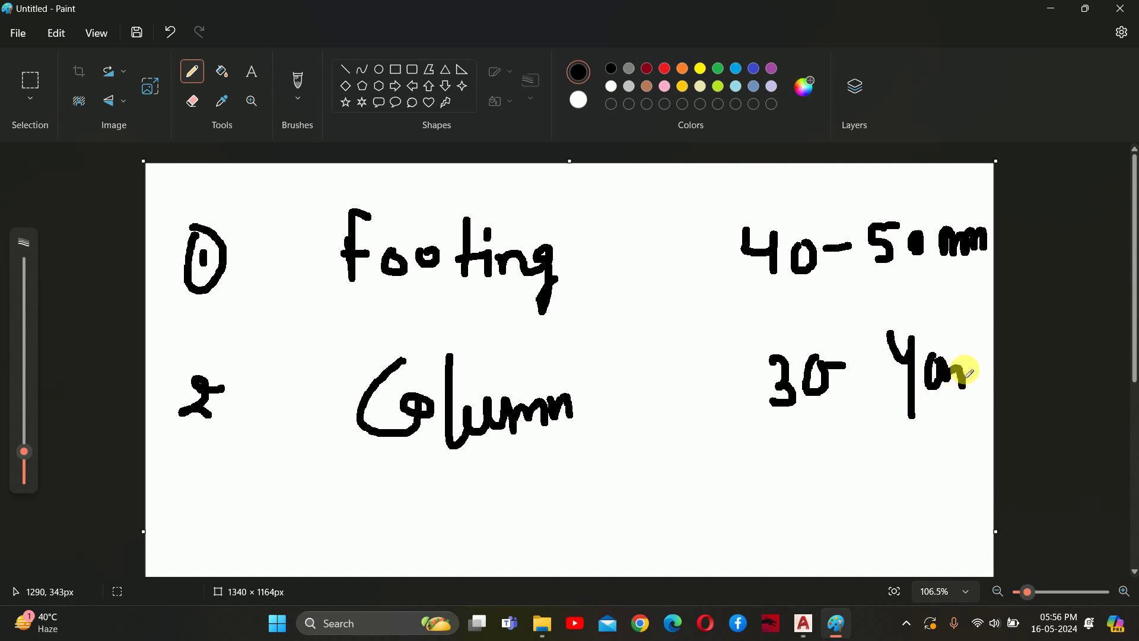
scroll(356, 308, "down", 2, "ctrl")
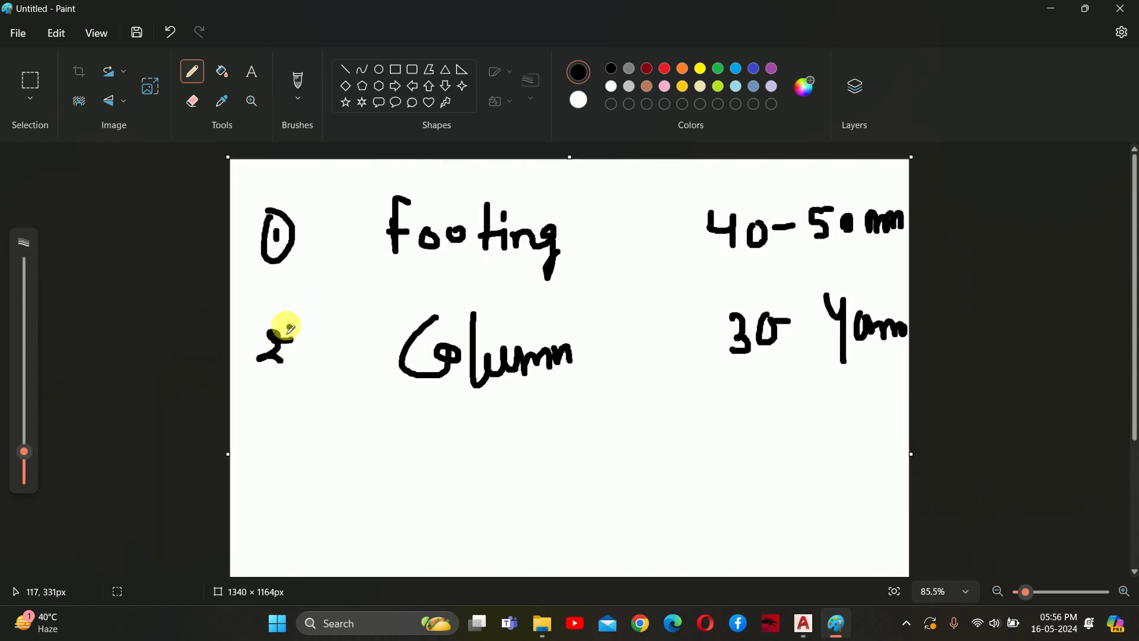
Circle the 2, then write a circled 3 and the word 'Beam' below.
mouse_move(281, 323)
left_mouse_down()
mouse_move(306, 373)
mouse_move(274, 307)
left_mouse_up()
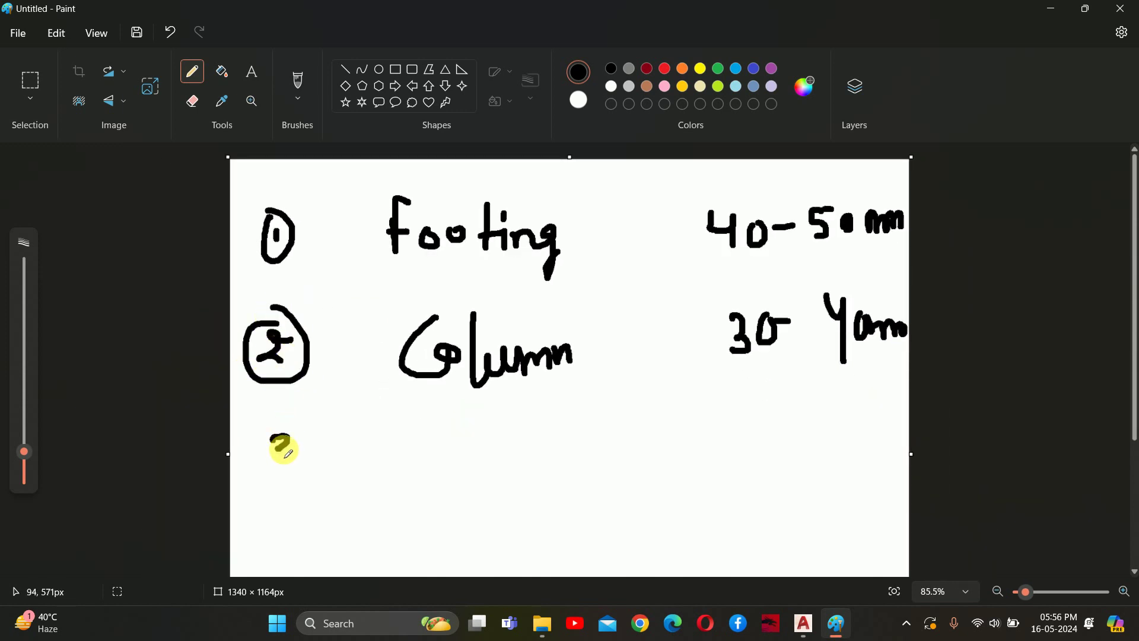
left_click_drag(283, 449, 277, 475)
mouse_move(274, 411)
left_mouse_down()
mouse_move(283, 483)
mouse_move(279, 410)
left_mouse_up()
left_click(446, 431)
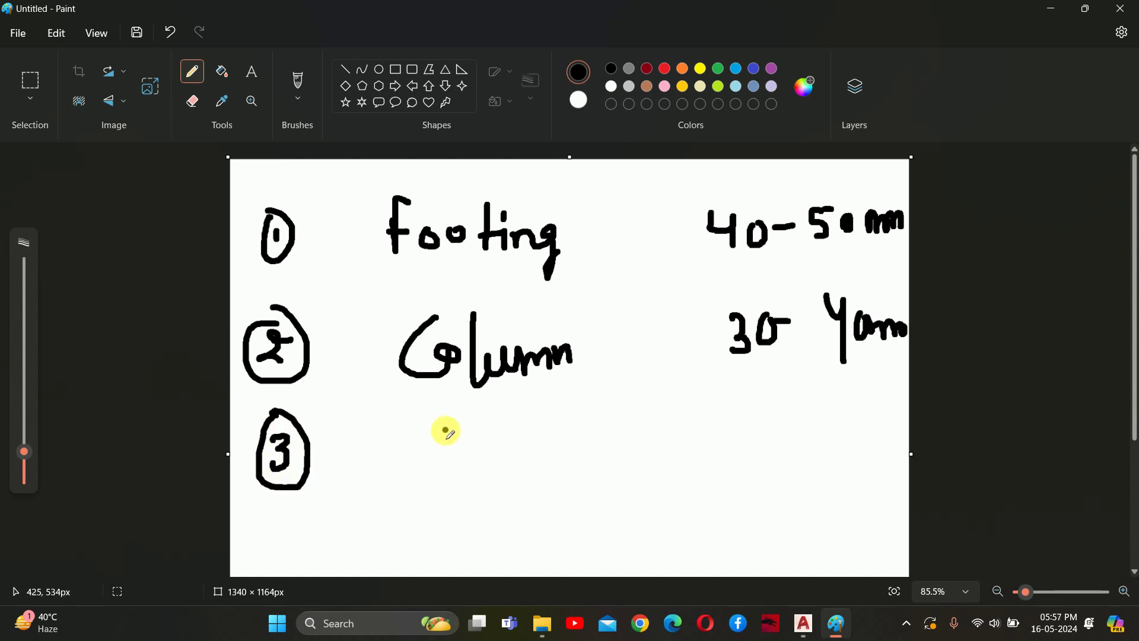
mouse_move(429, 421)
left_mouse_down()
mouse_move(431, 460)
mouse_move(446, 421)
mouse_move(463, 453)
mouse_move(500, 457)
left_mouse_up()
left_click(522, 449)
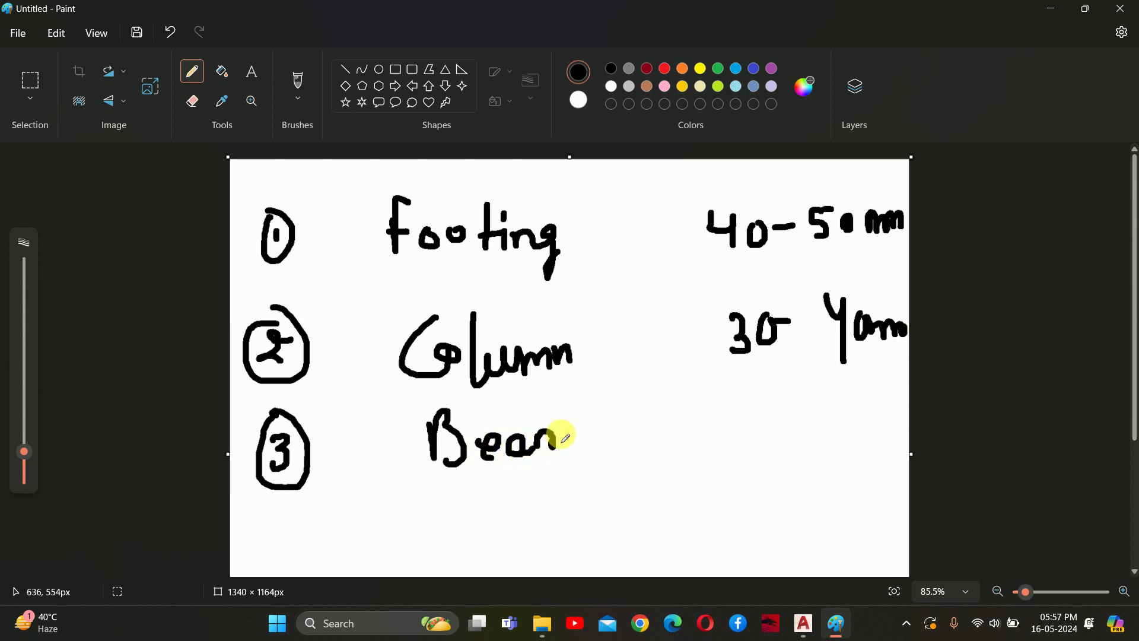
left_click_drag(562, 440, 572, 452)
left_click(692, 423)
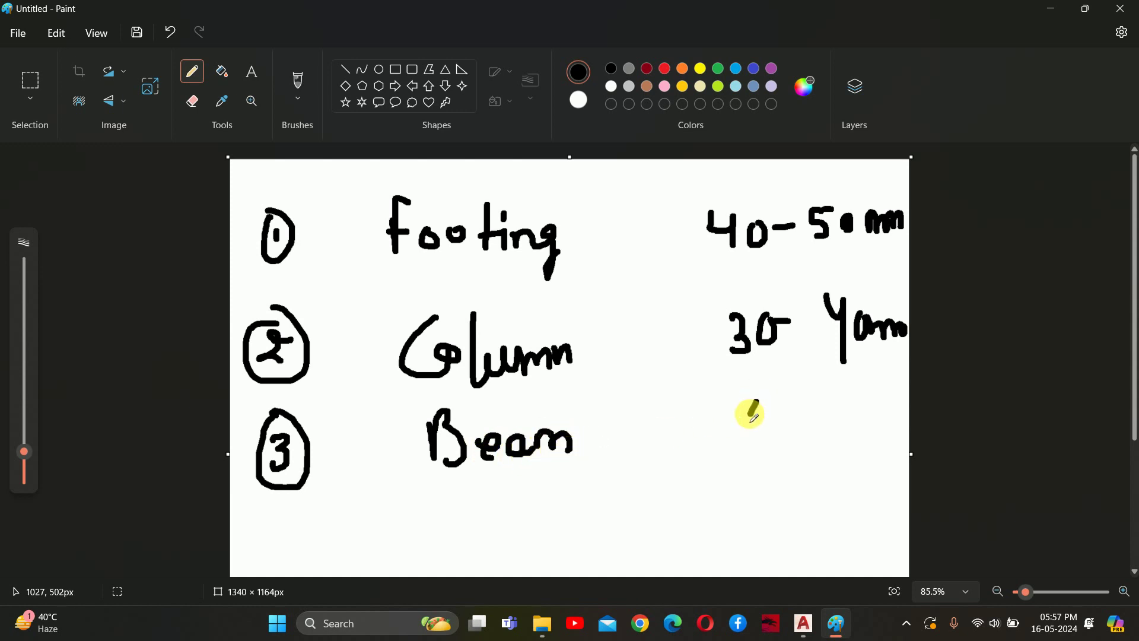
Write '25-30mm' beside 'Beam', undoing and redrawing the 3.
mouse_move(754, 407)
left_mouse_down()
mouse_move(759, 434)
mouse_move(784, 444)
mouse_move(808, 423)
left_mouse_up()
left_click(793, 402)
mouse_move(853, 402)
left_mouse_down()
mouse_move(865, 406)
mouse_move(859, 427)
mouse_move(829, 457)
left_mouse_up()
left_click_drag(901, 416, 901, 408)
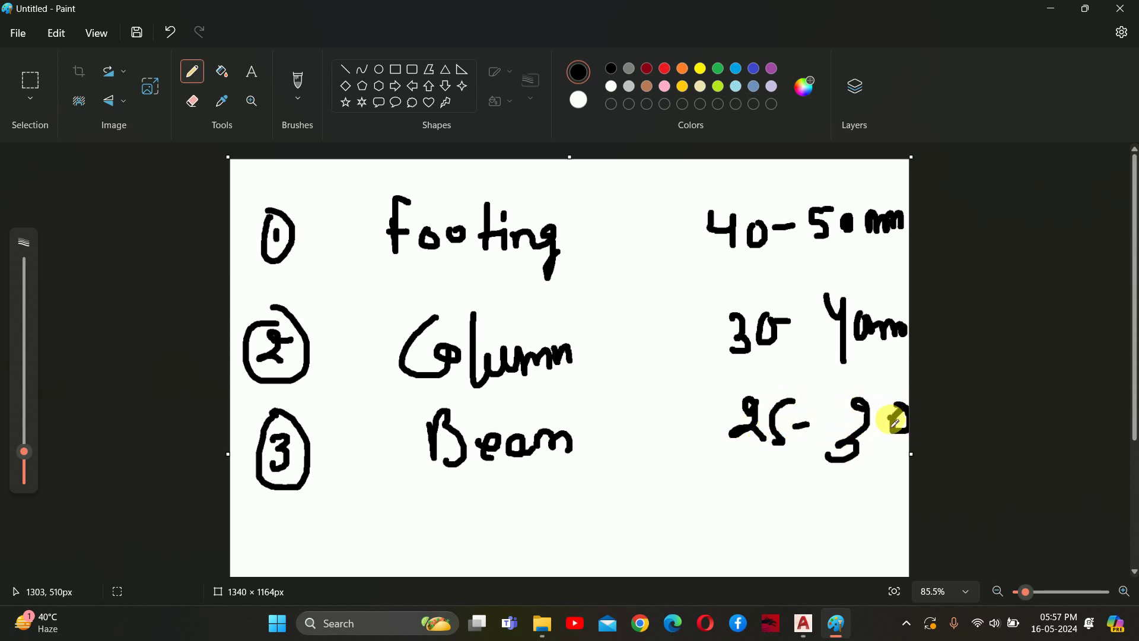
key("ctrl+z")
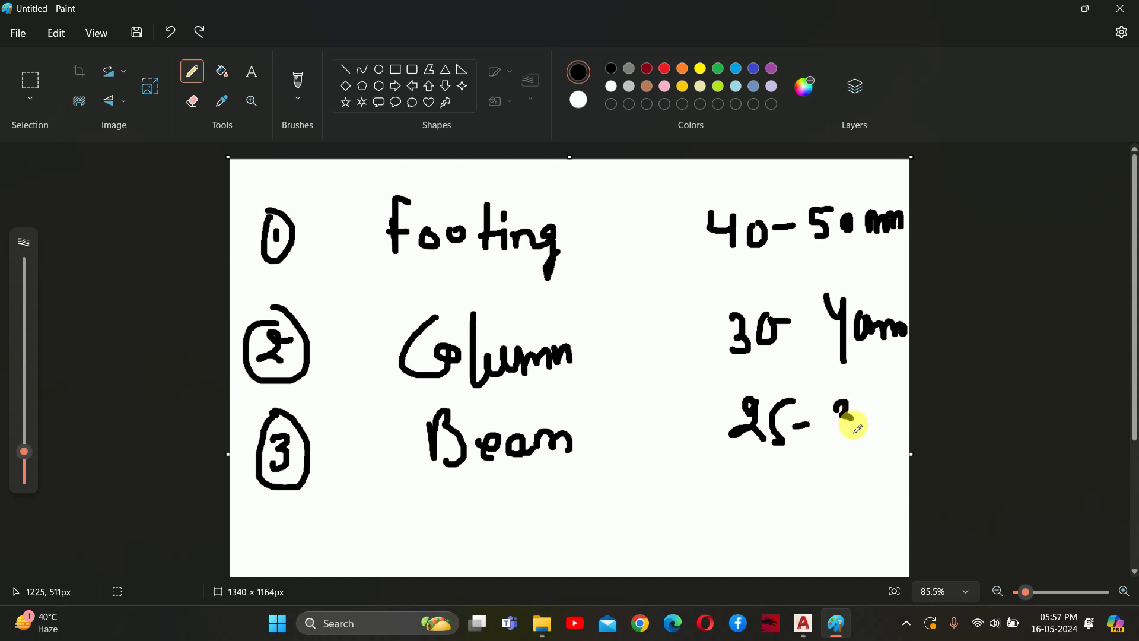
left_click_drag(854, 425, 837, 436)
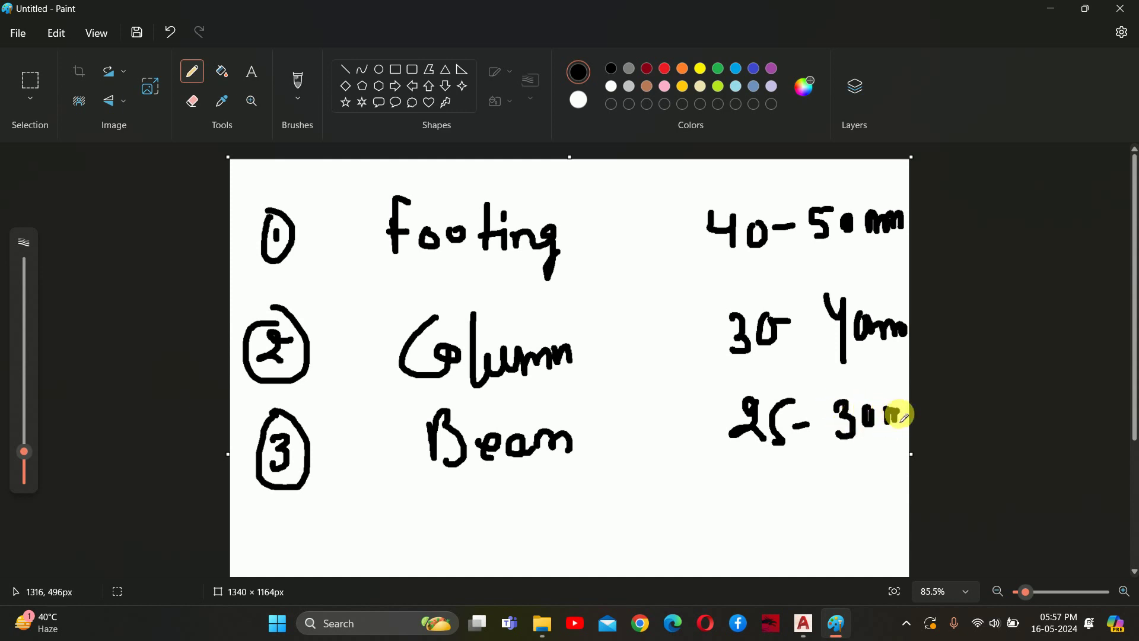
scroll(526, 309, "down", 2, "ctrl")
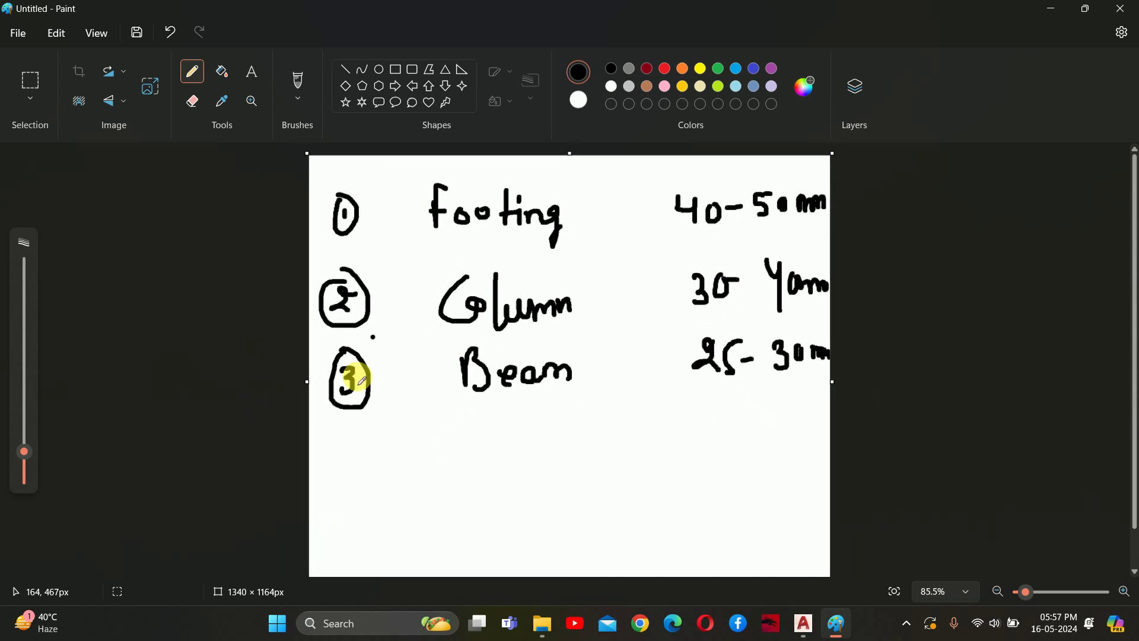
scroll(337, 449, "down", 1)
Handwrite a circled 4, 'Slab' and '20-25' as the fourth row.
scroll(330, 427, "up", 2, "ctrl")
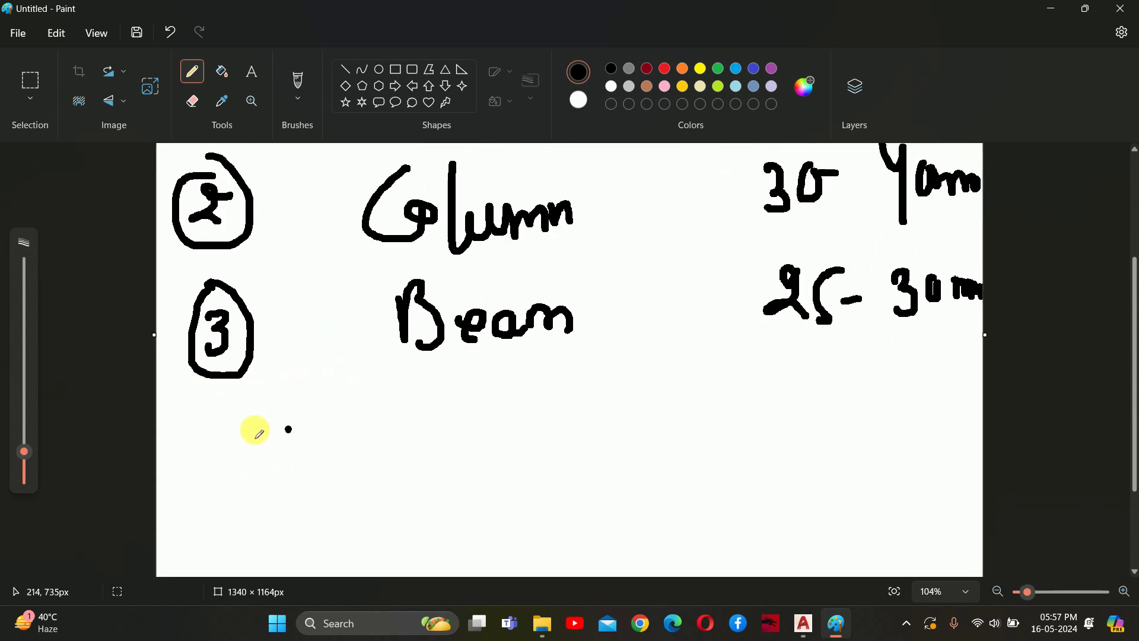
mouse_move(215, 419)
left_mouse_down()
mouse_move(233, 454)
mouse_move(224, 475)
mouse_move(246, 465)
mouse_move(210, 428)
left_mouse_up()
left_click(354, 434)
mouse_move(413, 425)
left_mouse_down()
mouse_move(397, 471)
mouse_move(507, 453)
mouse_move(522, 466)
left_mouse_up()
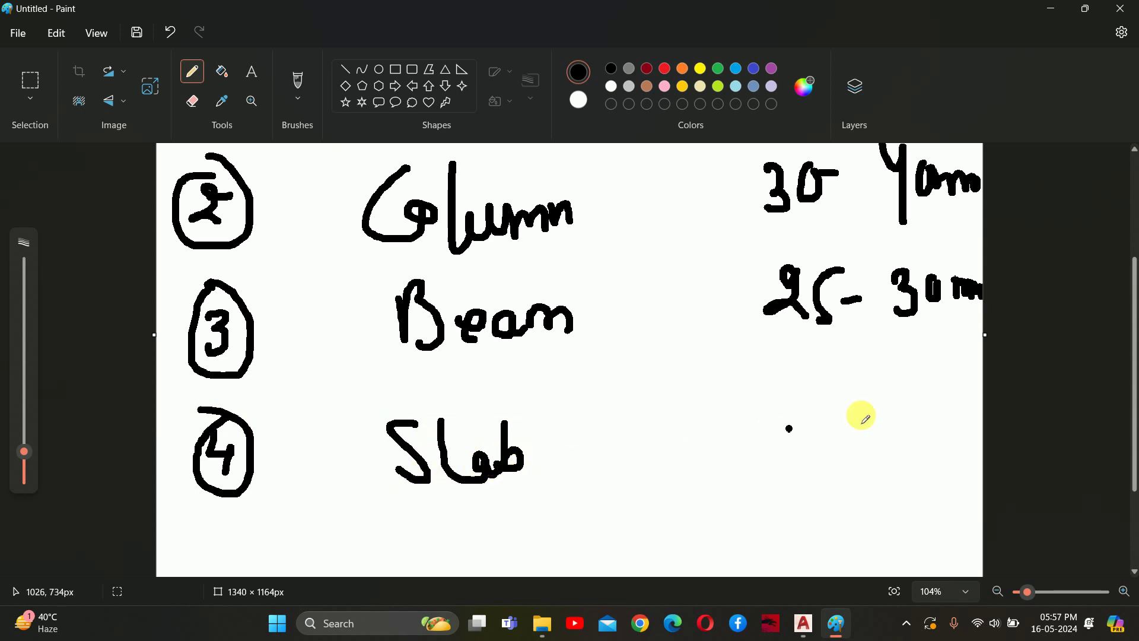
mouse_move(795, 402)
left_mouse_down()
mouse_move(800, 447)
mouse_move(828, 442)
left_mouse_up()
left_click_drag(869, 402, 851, 422)
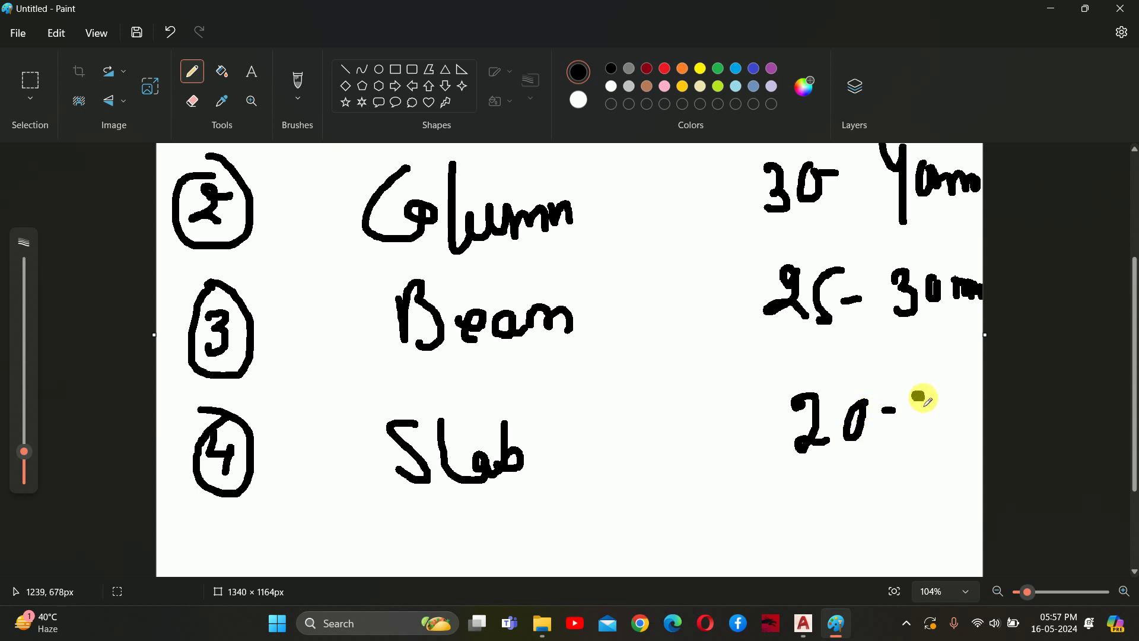
left_click_drag(915, 396, 926, 434)
mouse_move(946, 384)
left_mouse_down()
mouse_move(951, 419)
mouse_move(960, 375)
left_mouse_up()
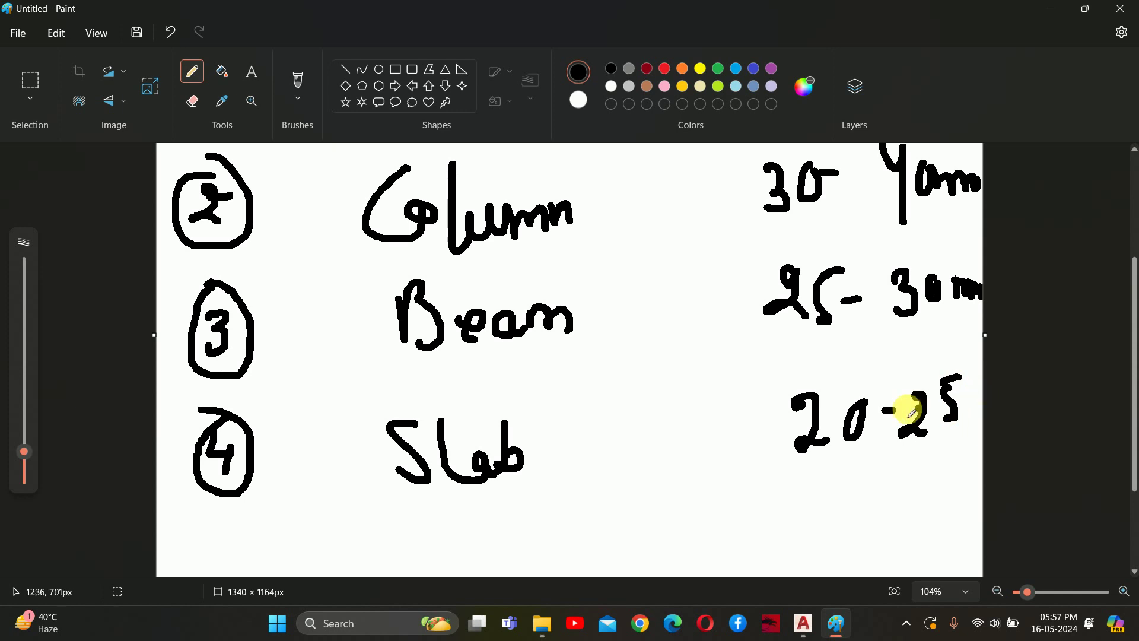
Zoom out and widen the canvas to 2235 × 1164 px.
scroll(644, 376, "down", 2, "ctrl")
scroll(595, 364, "down", 2, "ctrl")
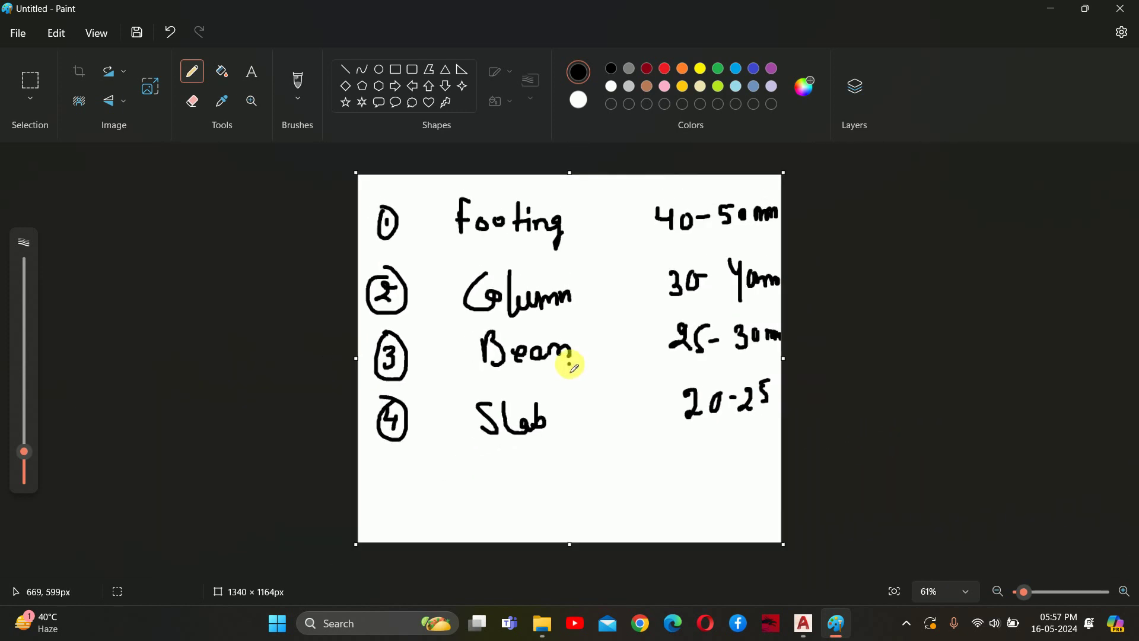
scroll(570, 363, "down", 1, "ctrl")
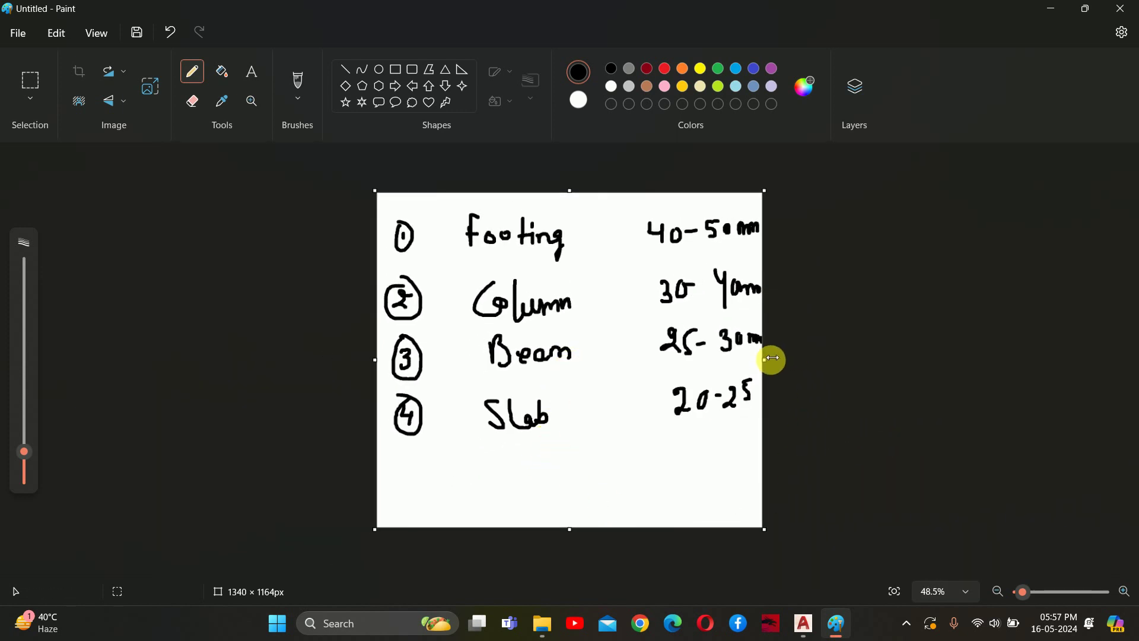
left_click_drag(764, 360, 1029, 378)
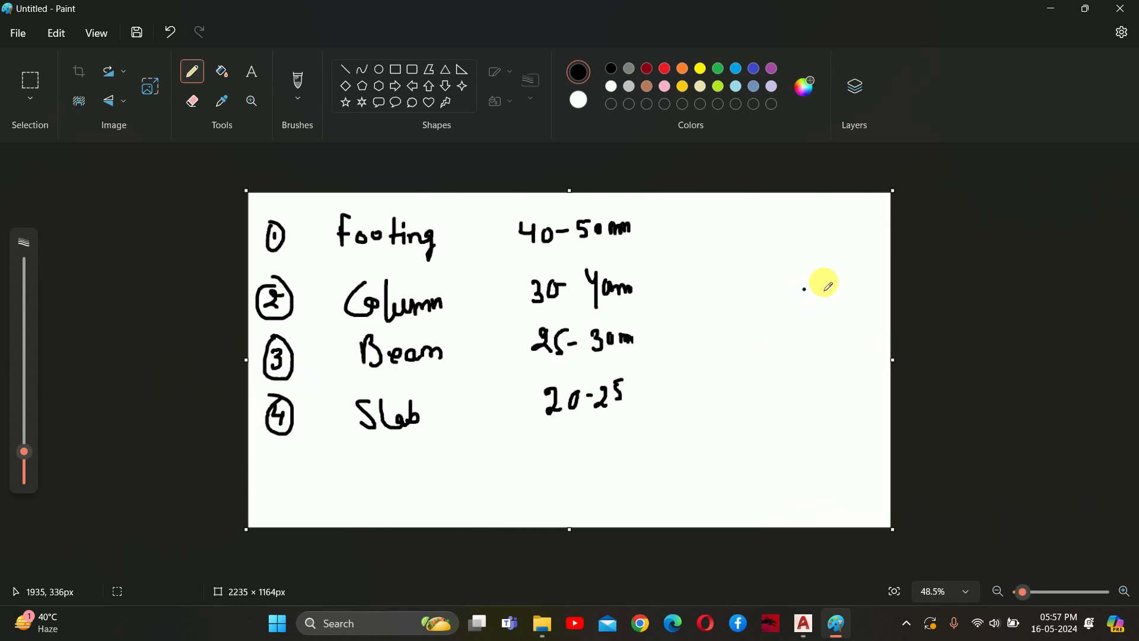
Sketch a footing rectangle with blue vertical bars inside, redrawing one bar.
mouse_move(841, 274)
left_mouse_down()
mouse_move(711, 273)
mouse_move(706, 355)
mouse_move(842, 369)
mouse_move(854, 286)
left_mouse_up()
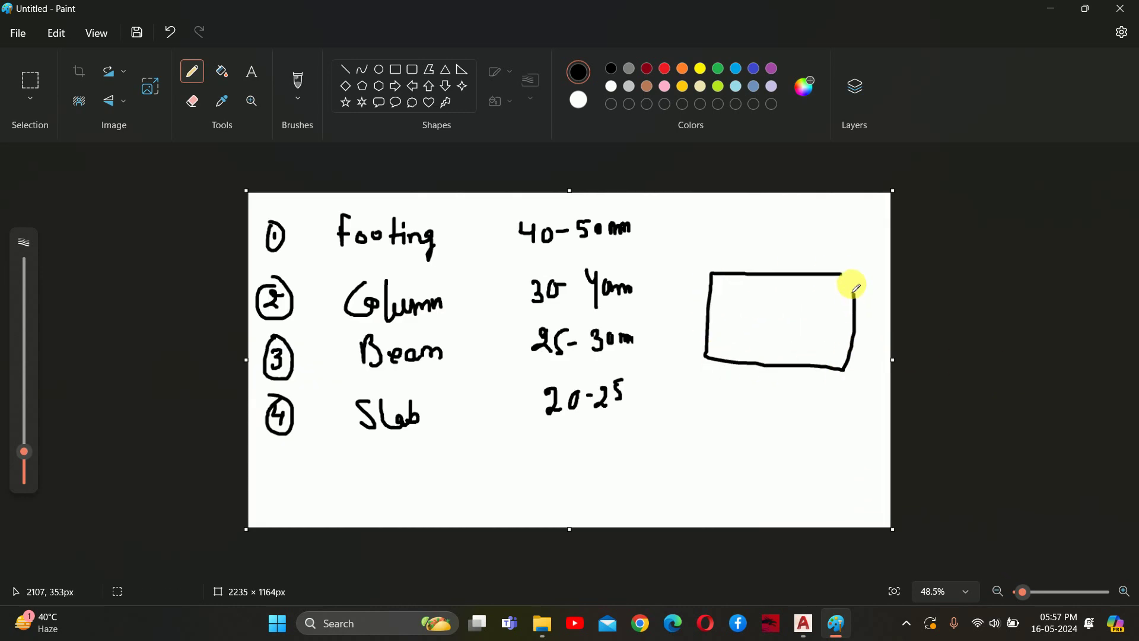
left_click(735, 68)
left_click(752, 66)
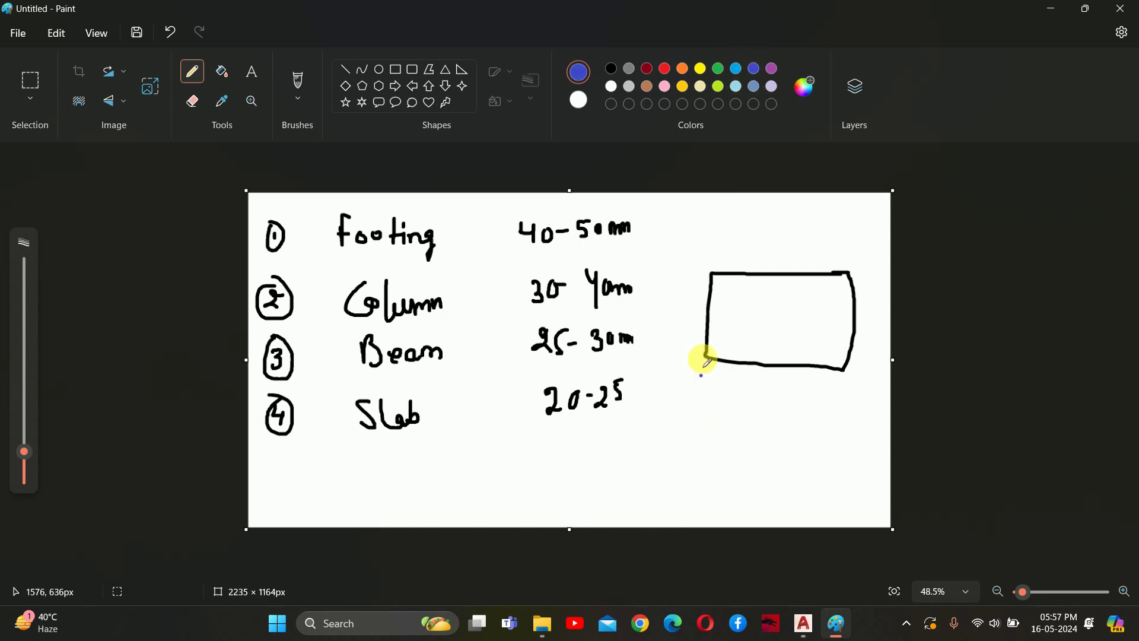
mouse_move(722, 285)
left_mouse_down()
mouse_move(723, 323)
mouse_move(738, 330)
mouse_move(746, 370)
left_mouse_up()
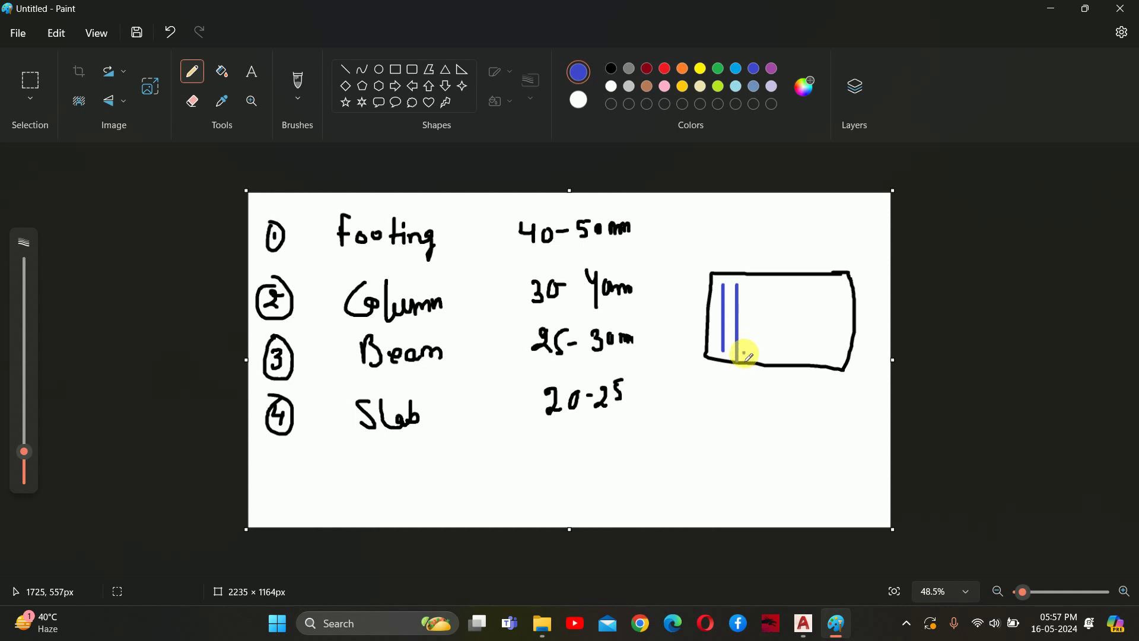
key("ctrl+z")
left_click_drag(736, 286, 736, 334)
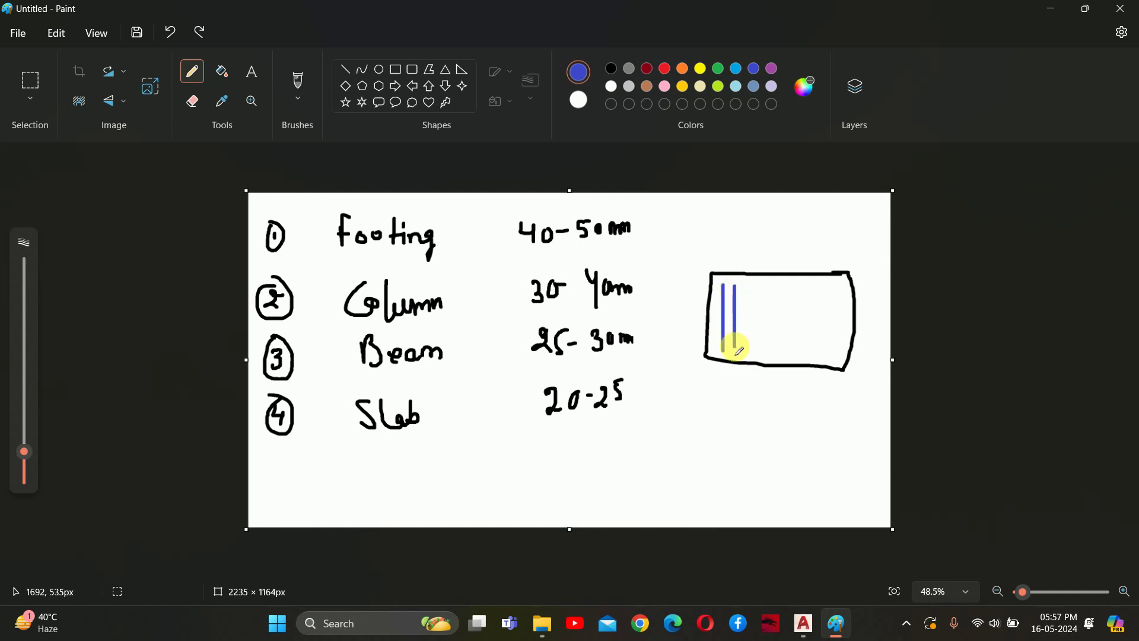
left_click_drag(747, 284, 760, 341)
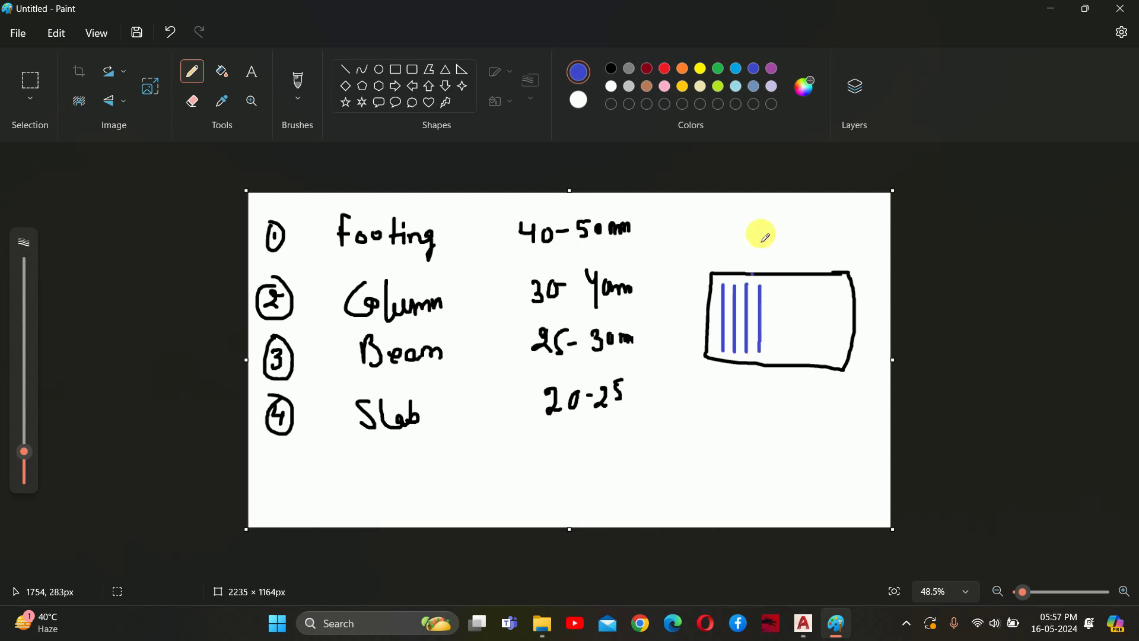
Mark the top cover gap with a red arrow and red label.
left_click(665, 68)
left_click(721, 205)
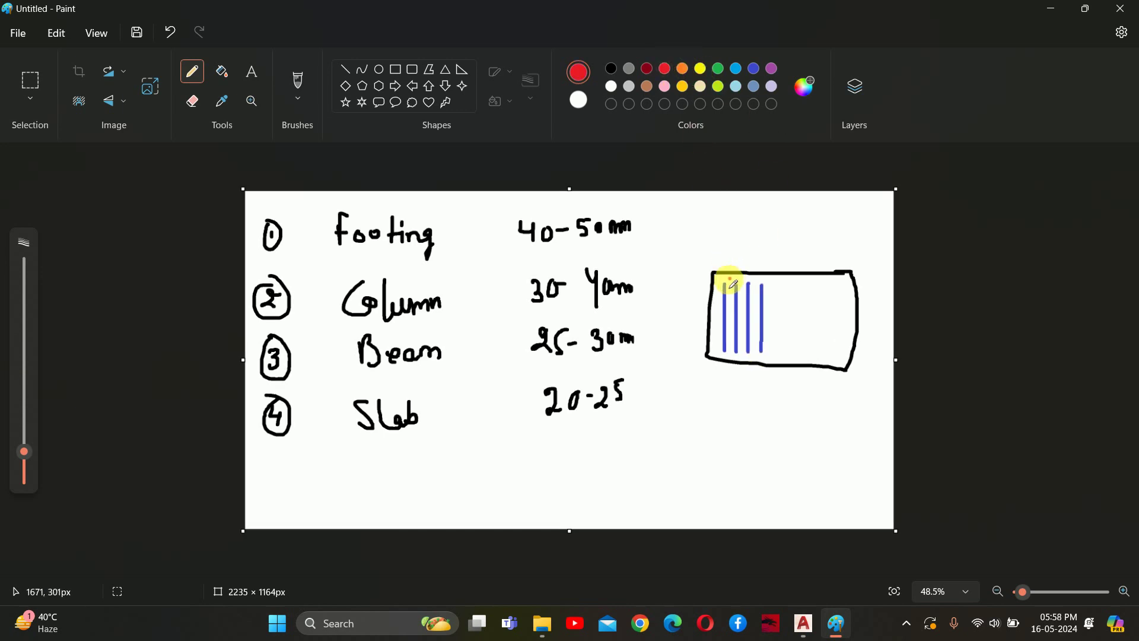
scroll(729, 279, "up", 3, "ctrl")
scroll(800, 279, "up", 2, "ctrl")
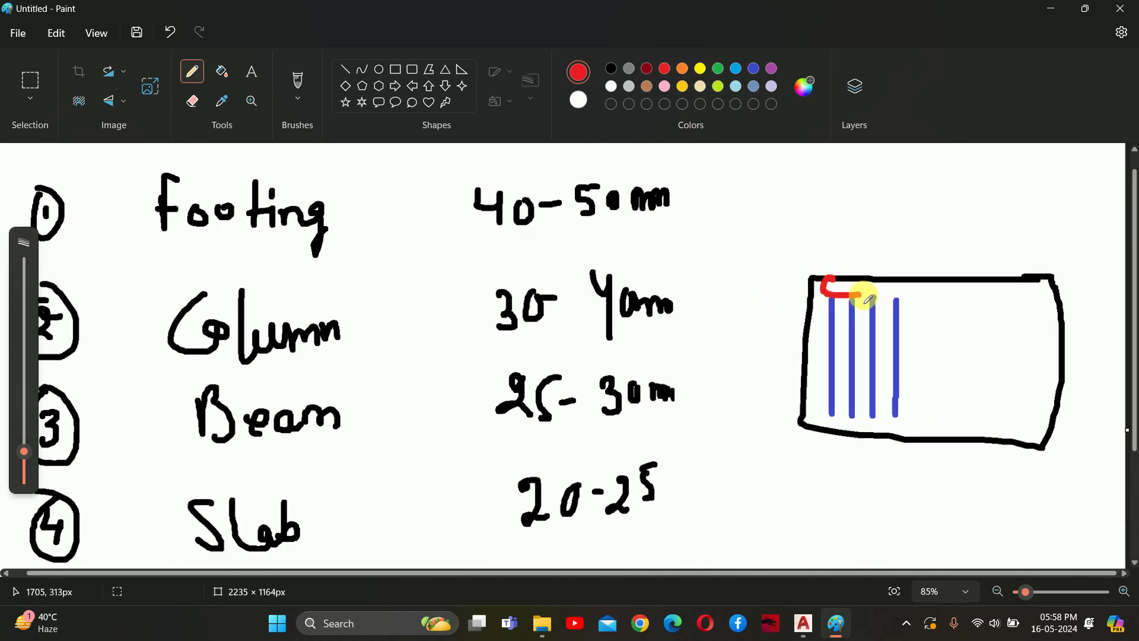
mouse_move(867, 298)
left_mouse_down()
mouse_move(885, 288)
mouse_move(835, 288)
mouse_move(836, 230)
left_mouse_up()
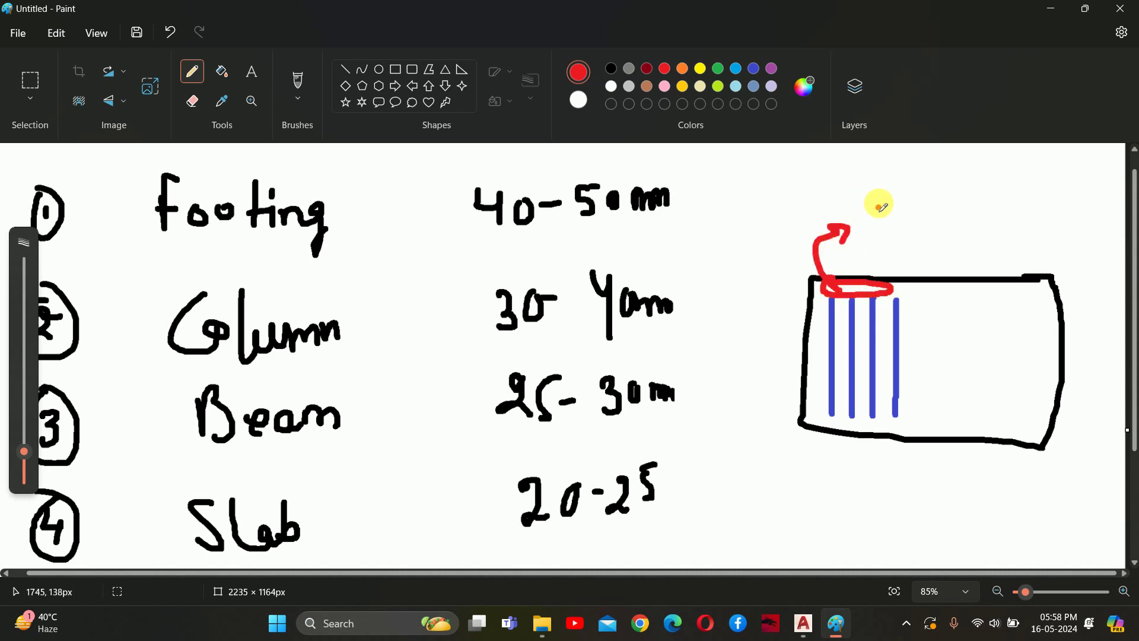
left_click_drag(900, 190, 899, 229)
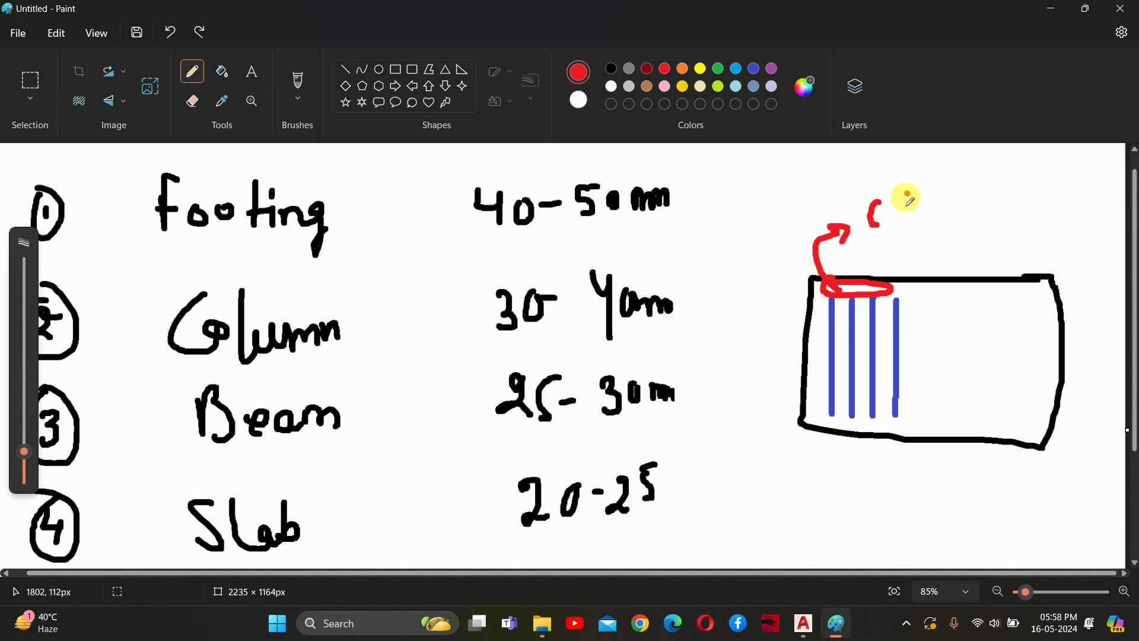
left_click_drag(905, 194, 932, 218)
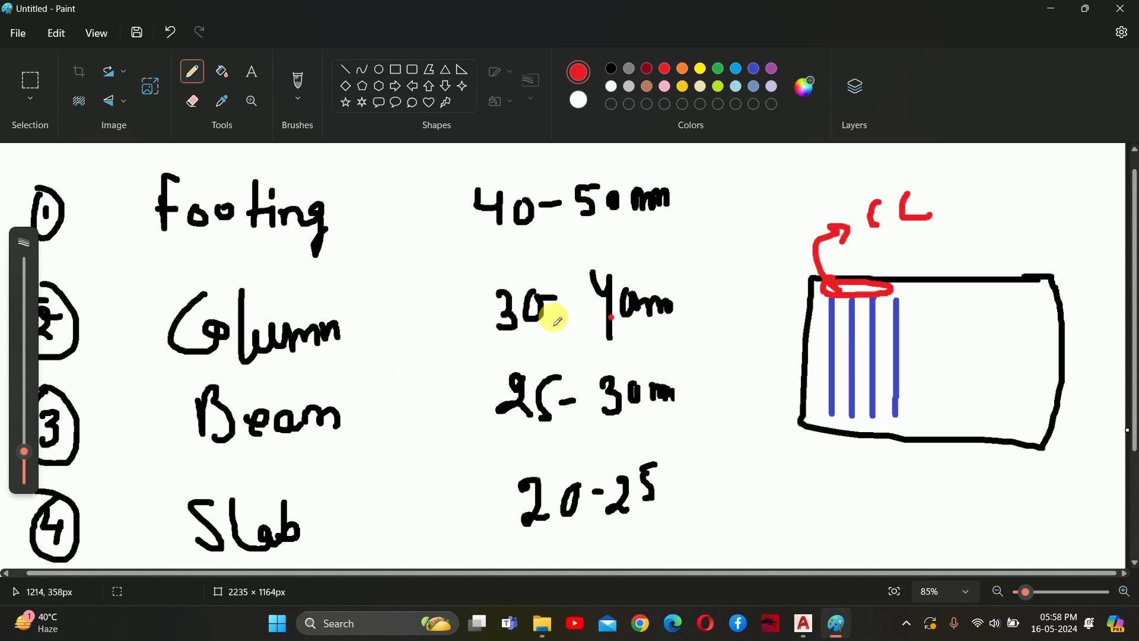
scroll(671, 328, "down", 1)
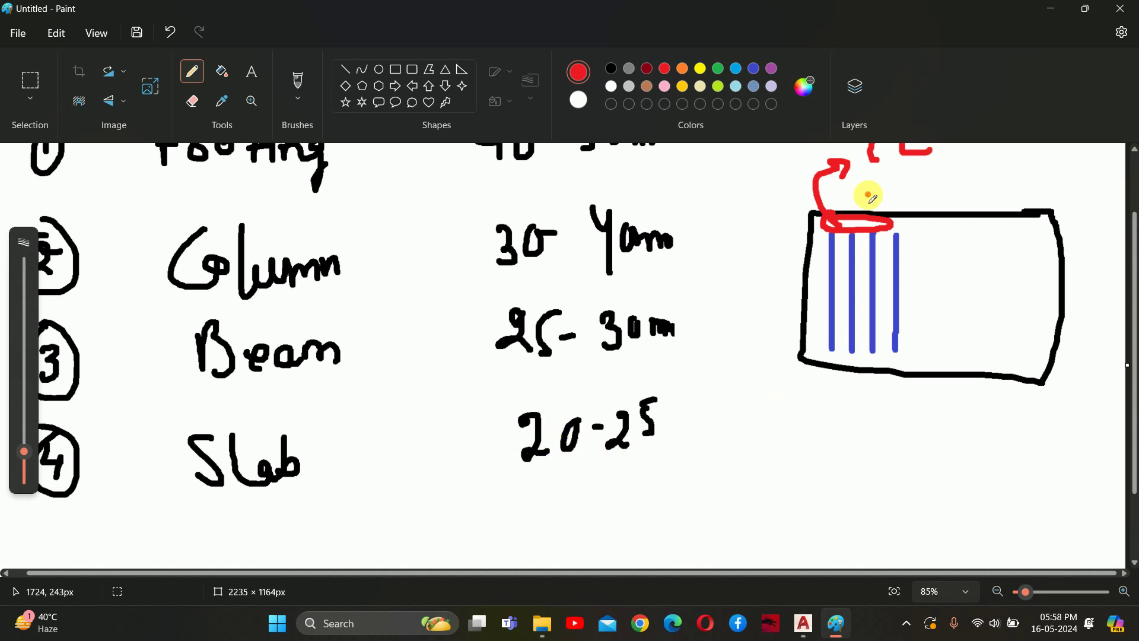
left_click(752, 232)
Return to AutoCAD and frame the footings in the view.
key("alt+Tab")
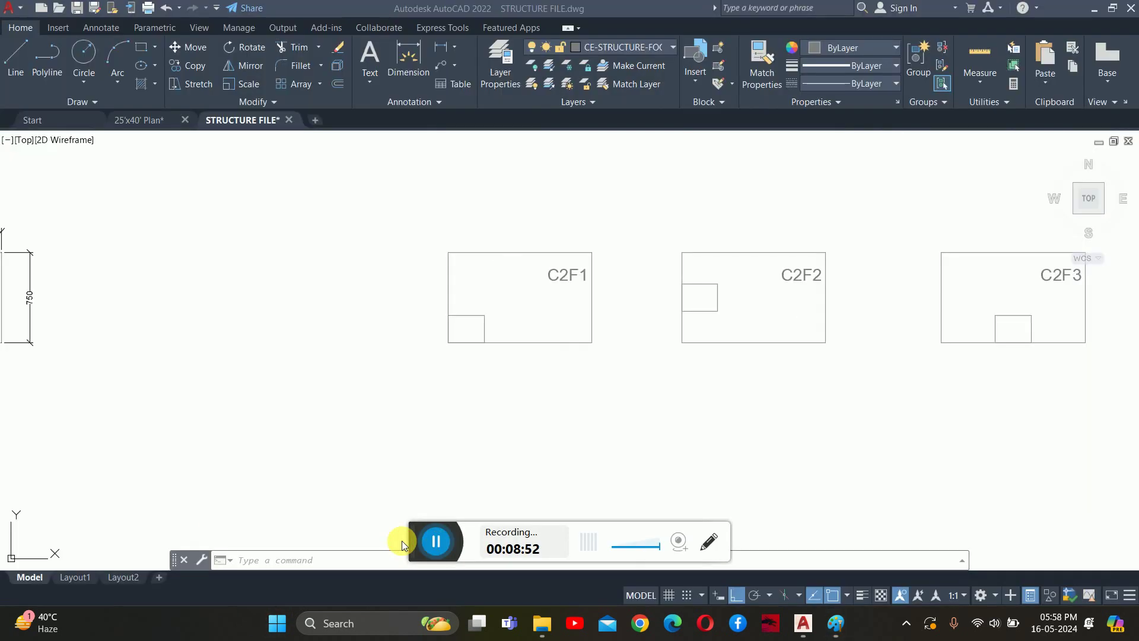
scroll(653, 362, "down", 4)
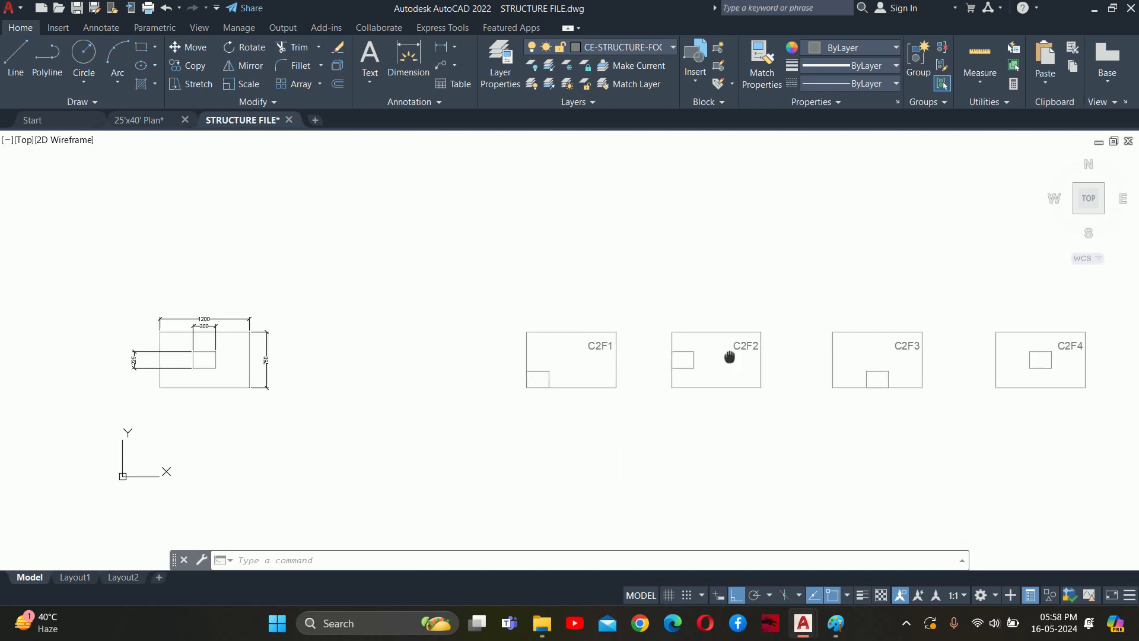
key("Escape")
key("Escape")
key("Escape")
scroll(936, 358, "up", 4)
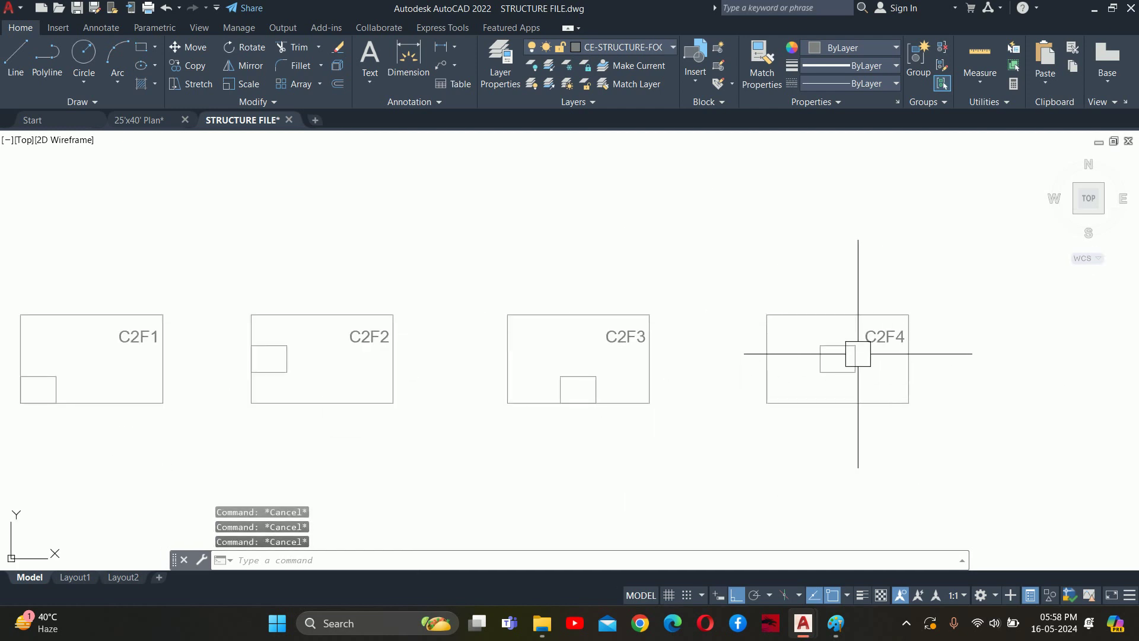
middle_click_drag(838, 365, 832, 376)
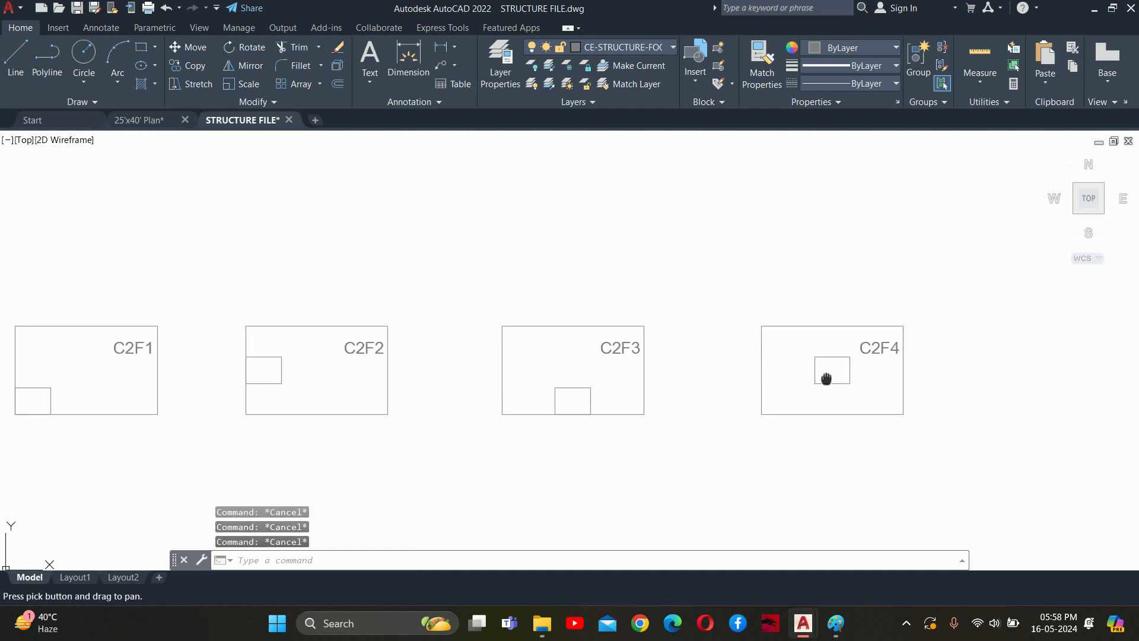
Add a blue layer CE-STRUCTURE-BARS via LA and set it current.
type("LA")
key("Return")
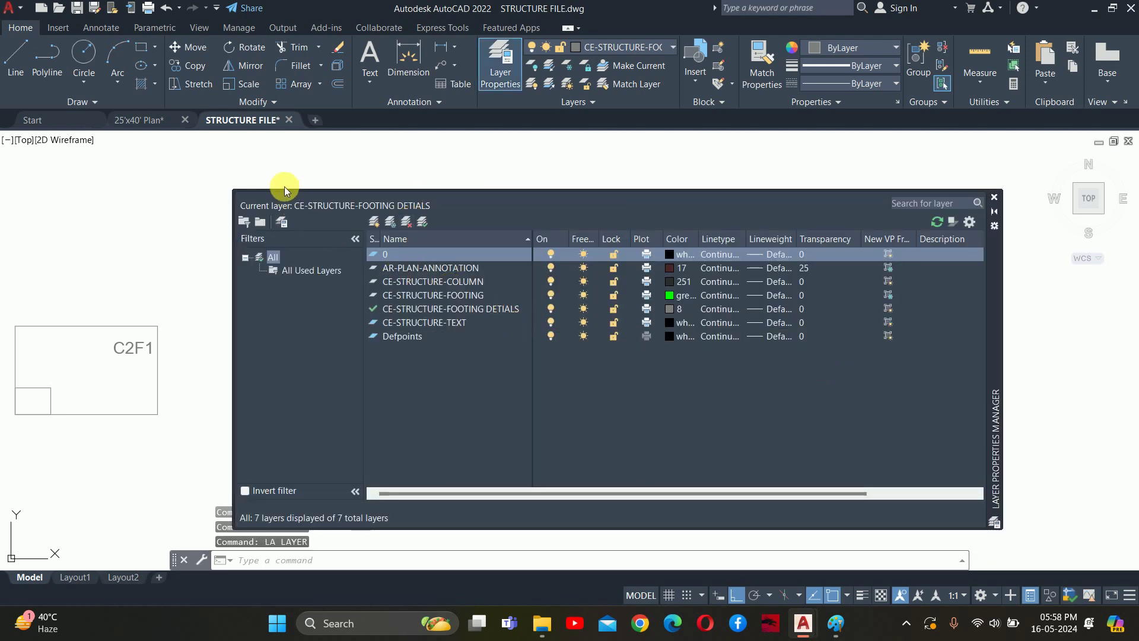
left_click(375, 222)
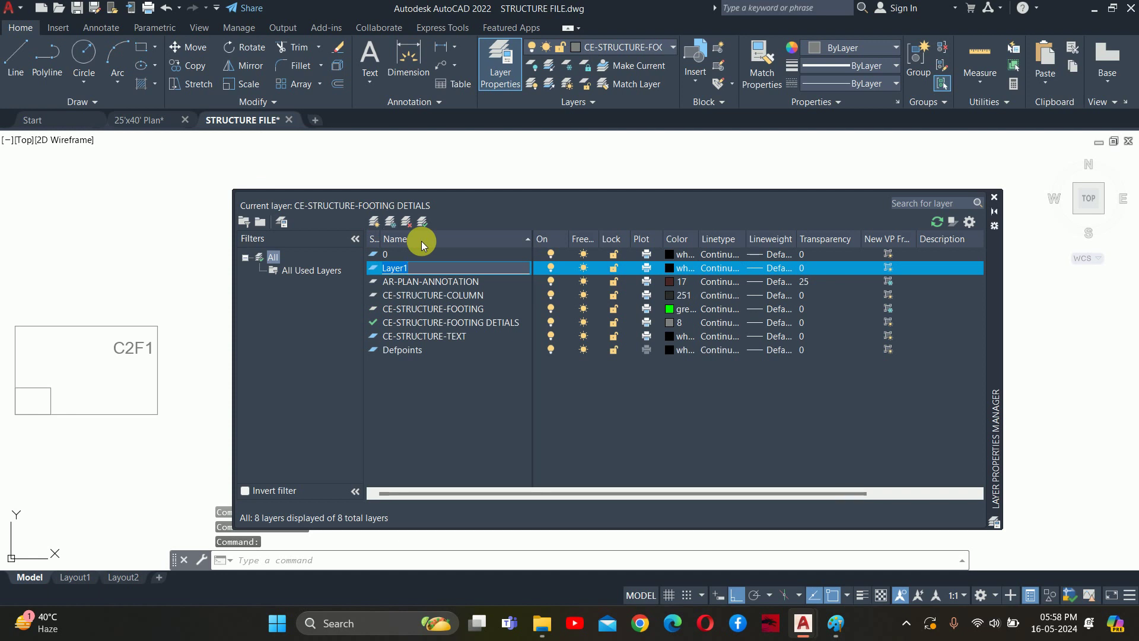
type("CE-STRUCTURE-BARS")
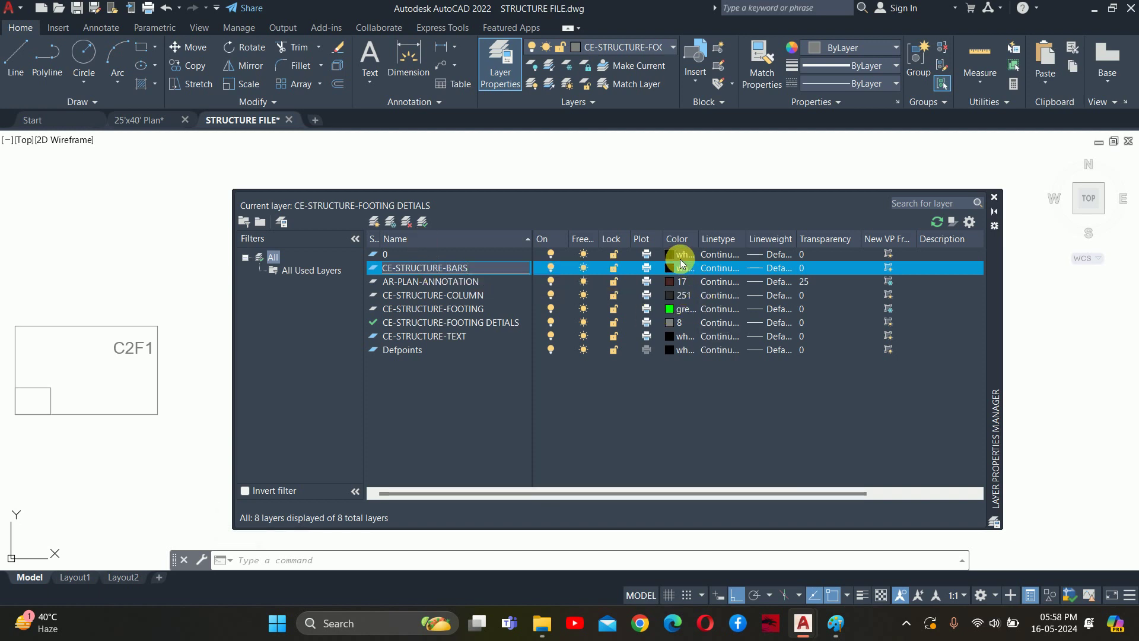
left_click(669, 268)
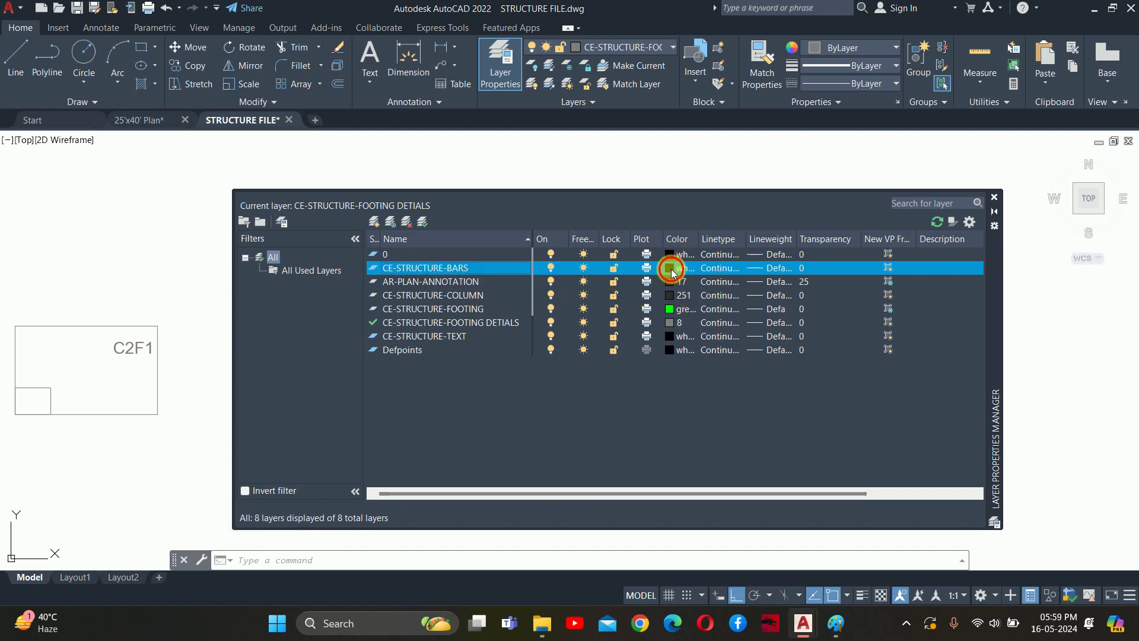
left_click(674, 359)
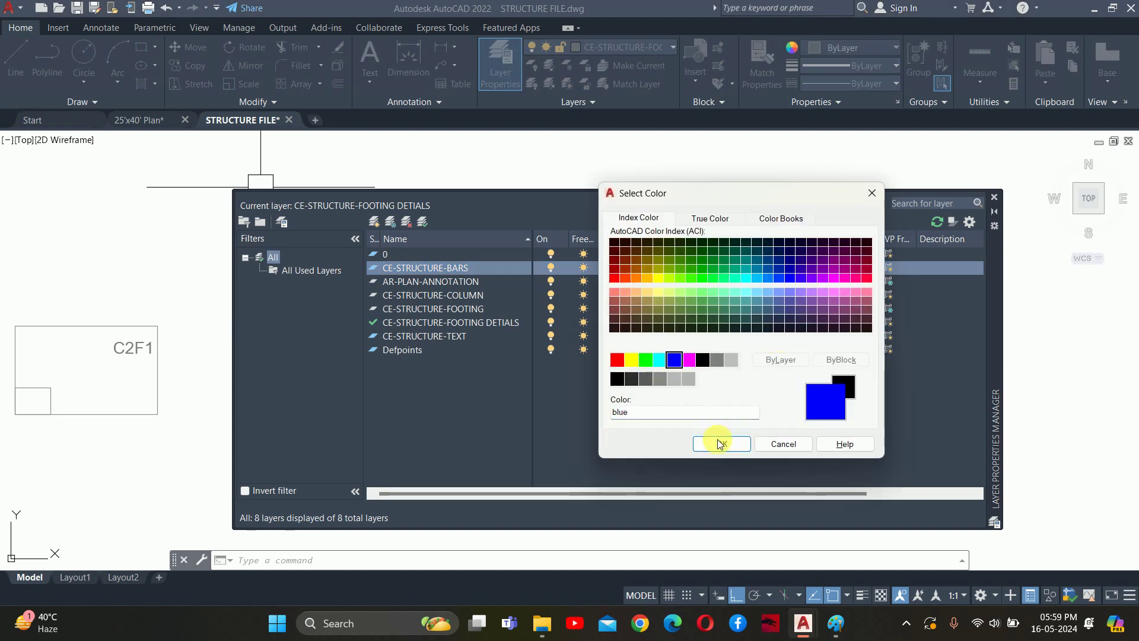
left_click(721, 444)
double_click(454, 267)
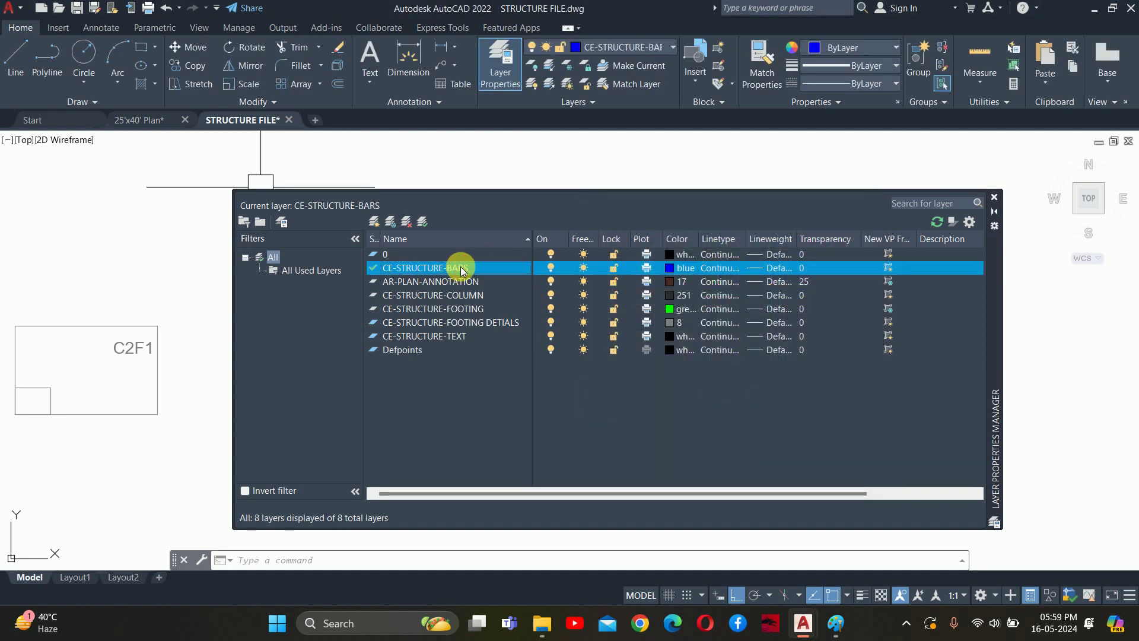
left_click(995, 197)
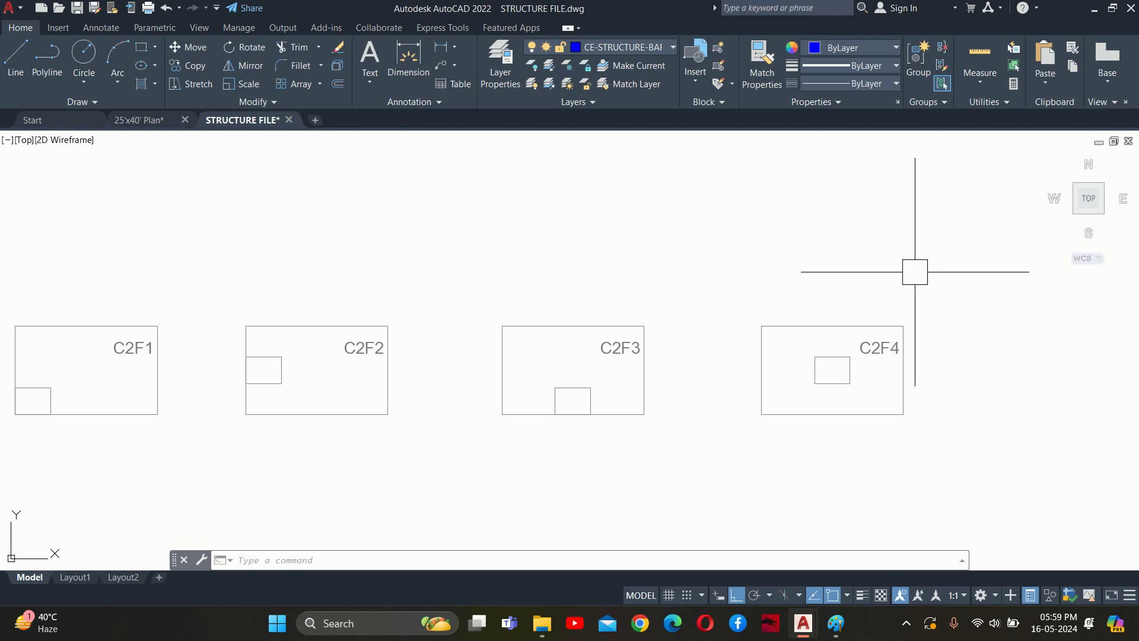
Bring footings C2F3 and C2F4 into view, abandoning an accidental offset.
key("Escape")
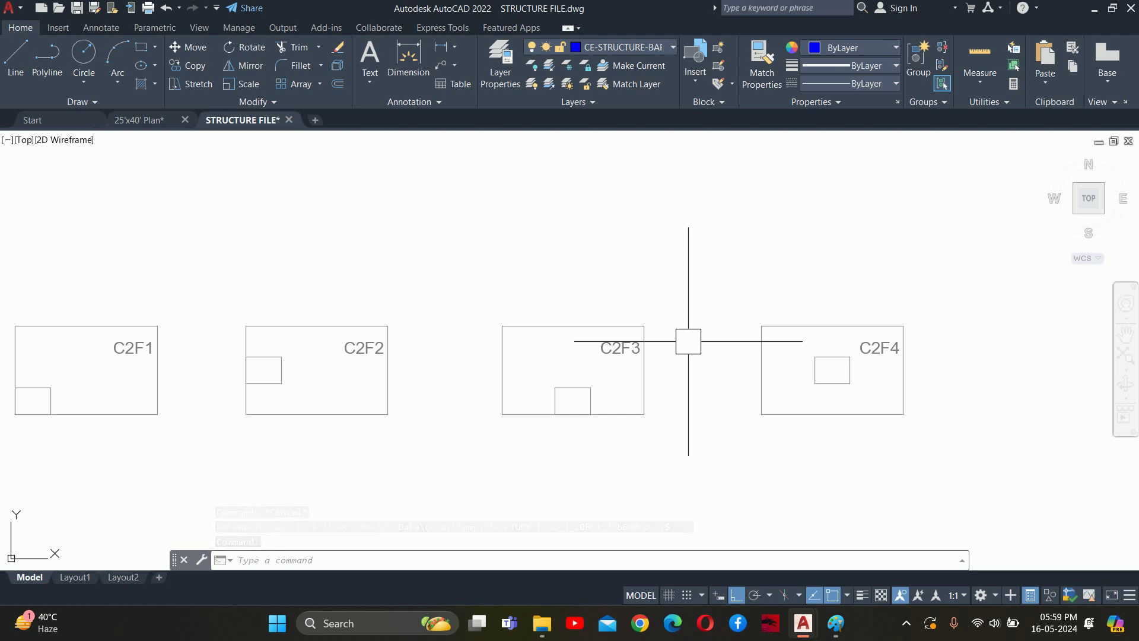
key("Escape")
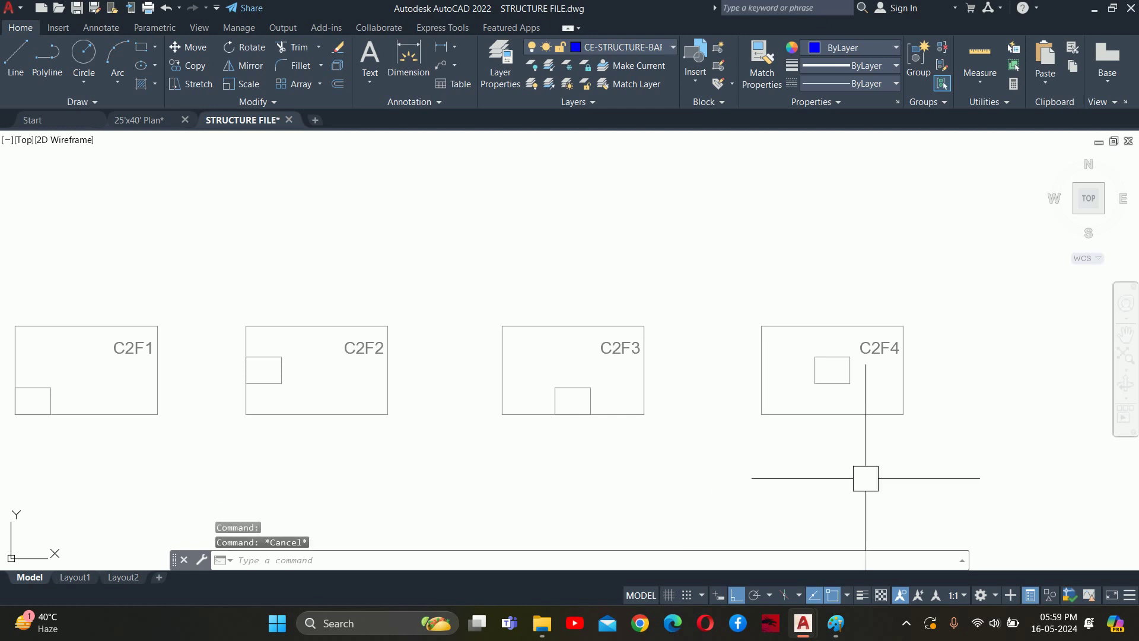
middle_click_drag(860, 451, 635, 475)
scroll(589, 398, "up", 2)
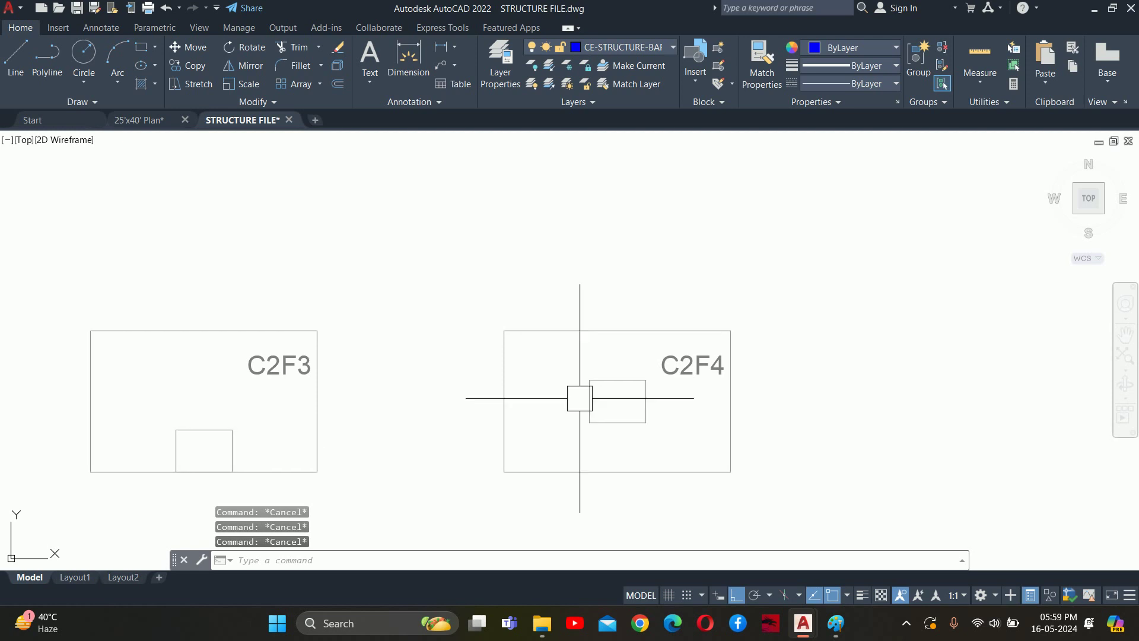
type("o")
key("Return")
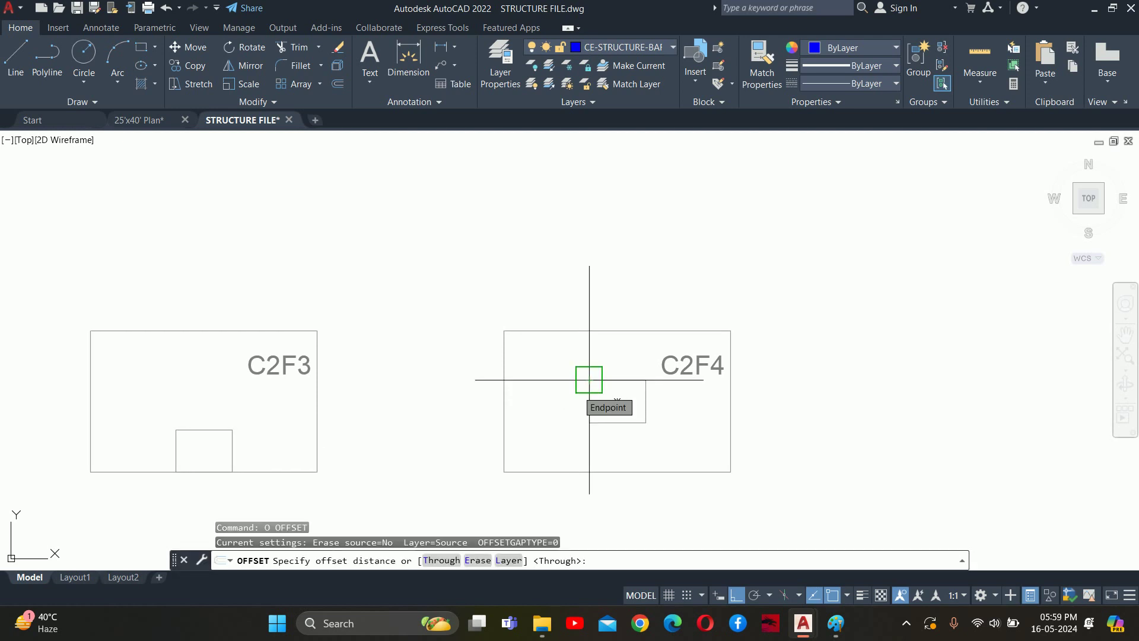
key("Escape")
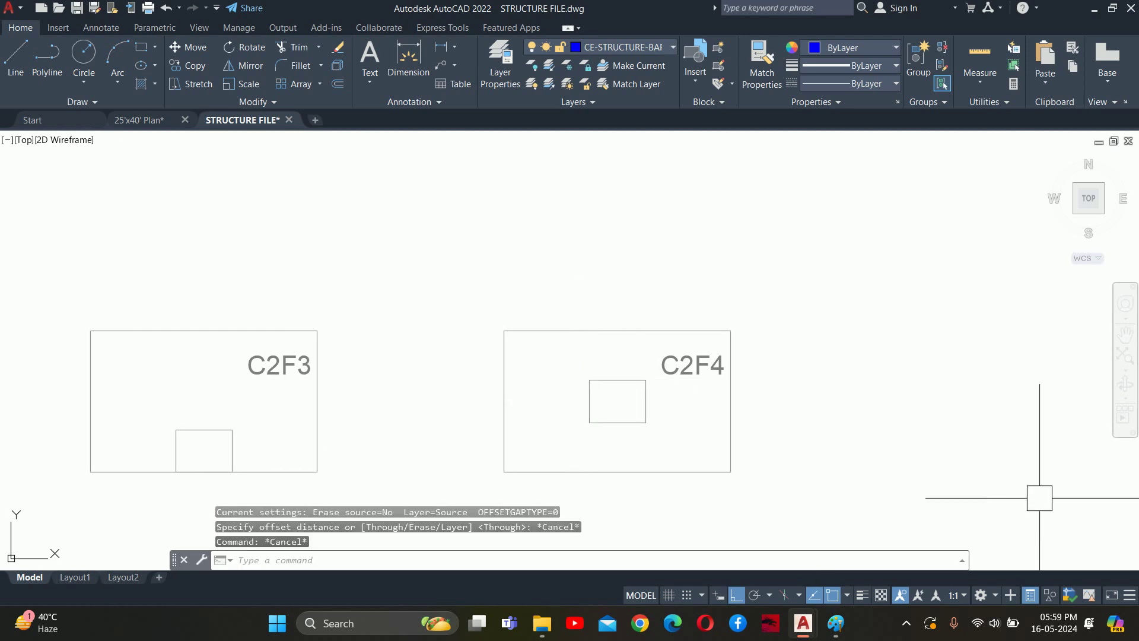
Copy footing C2F4 and place the copy below the row.
type("co")
key("Return")
left_click(848, 459)
left_click(682, 409)
key("Return")
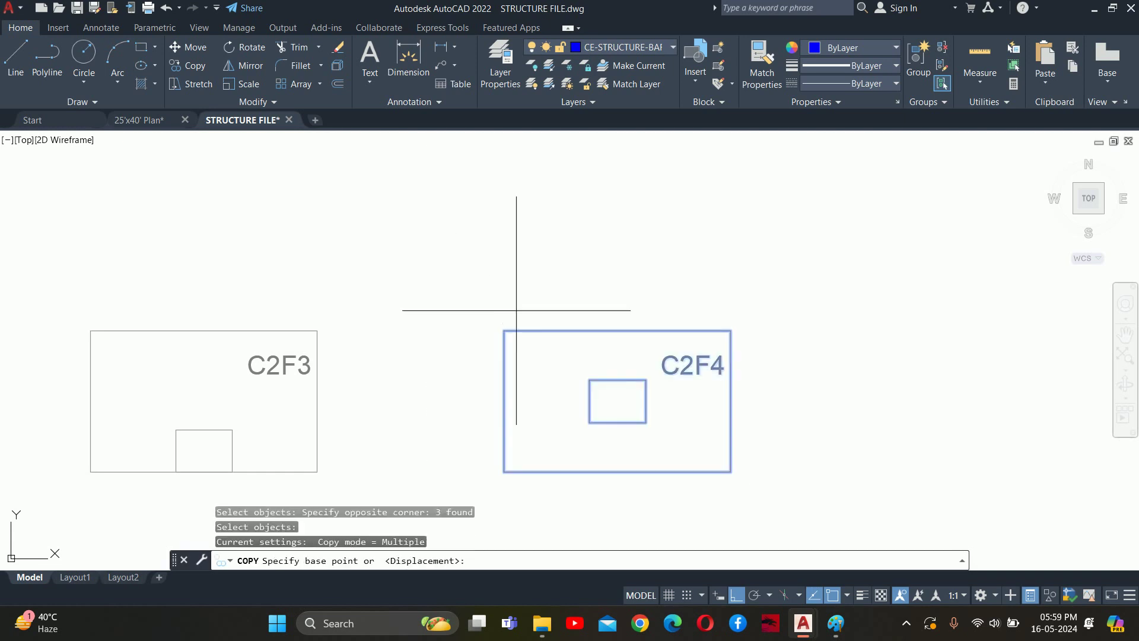
scroll(551, 380, "down", 3)
left_click(524, 287)
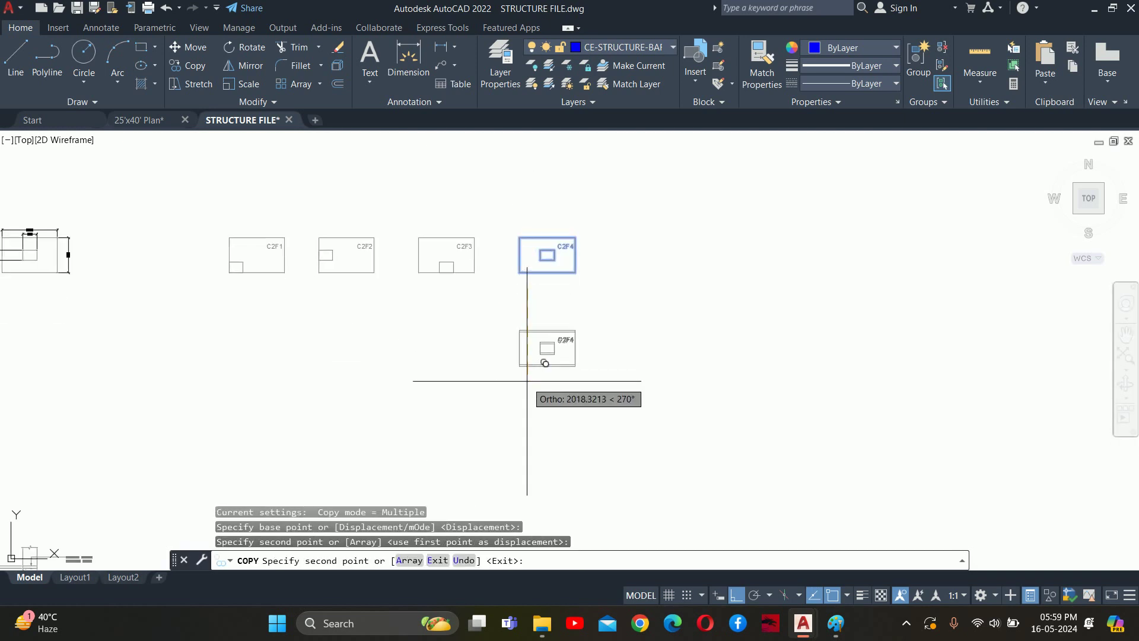
left_click(526, 380)
key("Return")
Move the copy's C2F4 label to the right of the footing.
scroll(575, 341, "up", 5)
type("m")
key("Return")
left_click(586, 284)
key("Return")
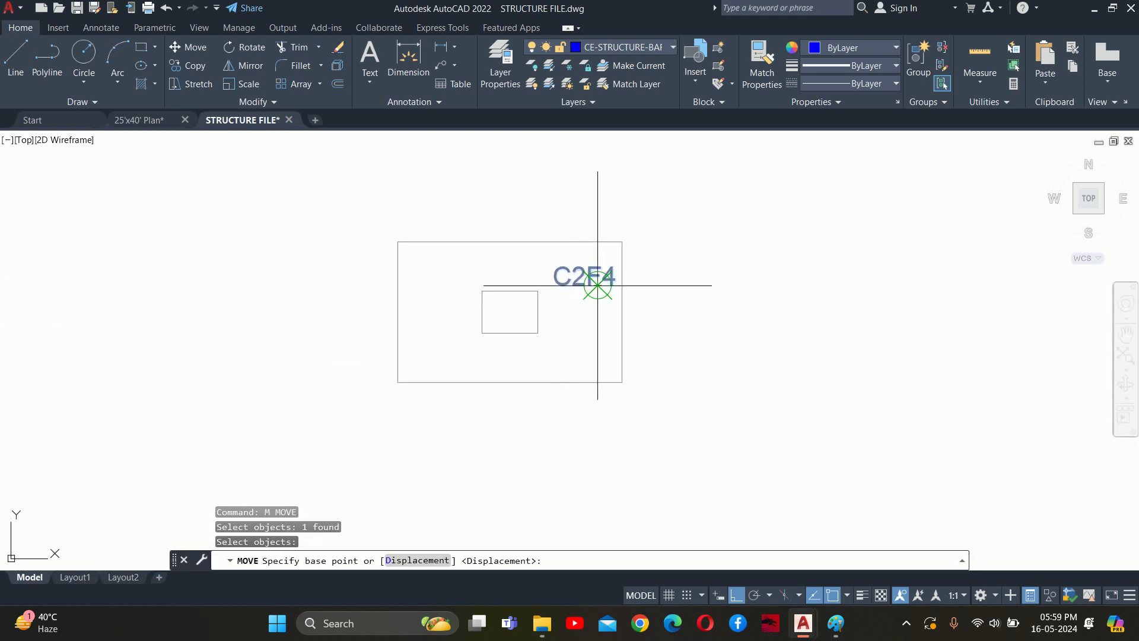
left_click(913, 283)
key("Escape")
key("Escape")
middle_click_drag(608, 348, 673, 377)
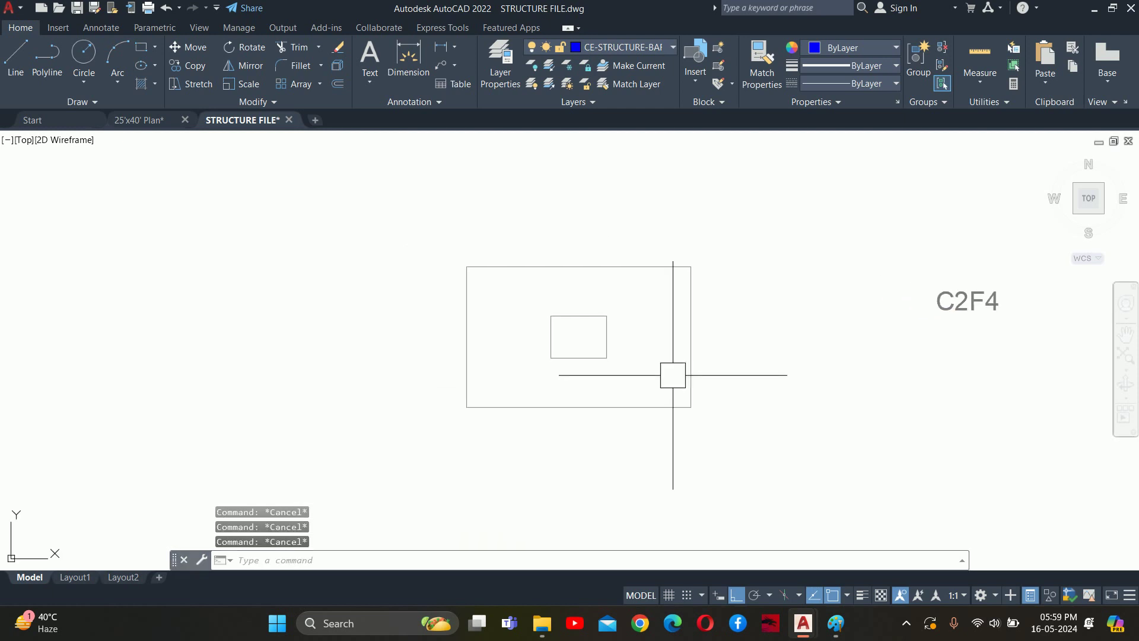
Offset the copy's outer rectangle 40 inward to mark the cover outline.
type("o")
key("Return")
type("0")
key("Return")
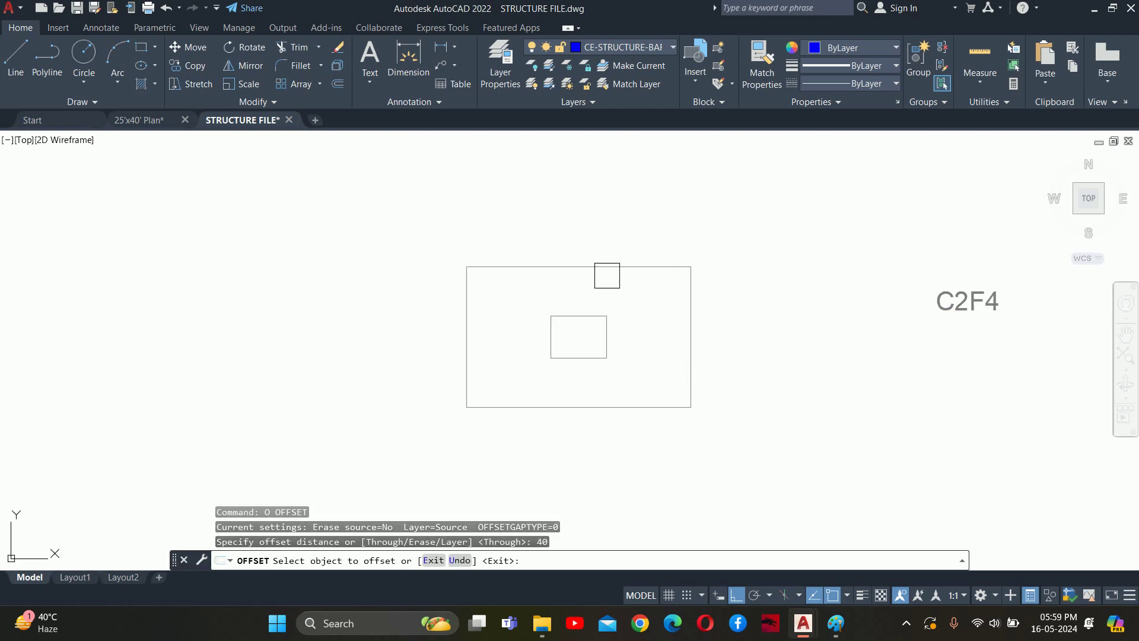
left_click(605, 268)
left_click(634, 308)
key("Escape")
key("Escape")
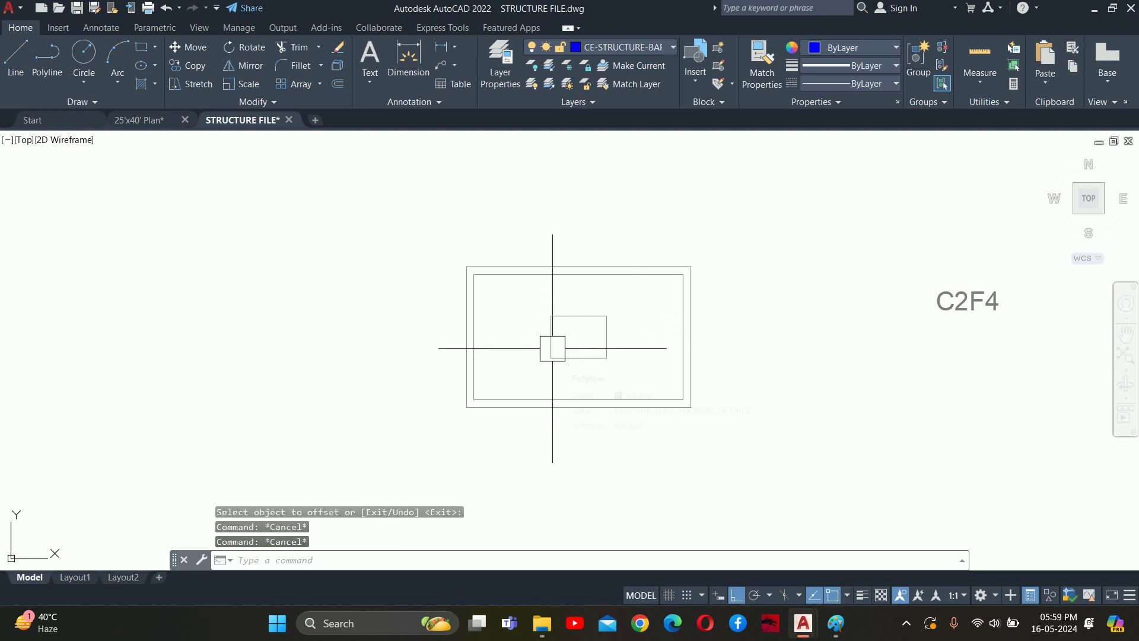
key("Escape")
Cancel an explode and recenter the view on the copied footing.
type("x")
key("Return")
scroll(521, 387, "up", 2)
scroll(516, 379, "up", 3)
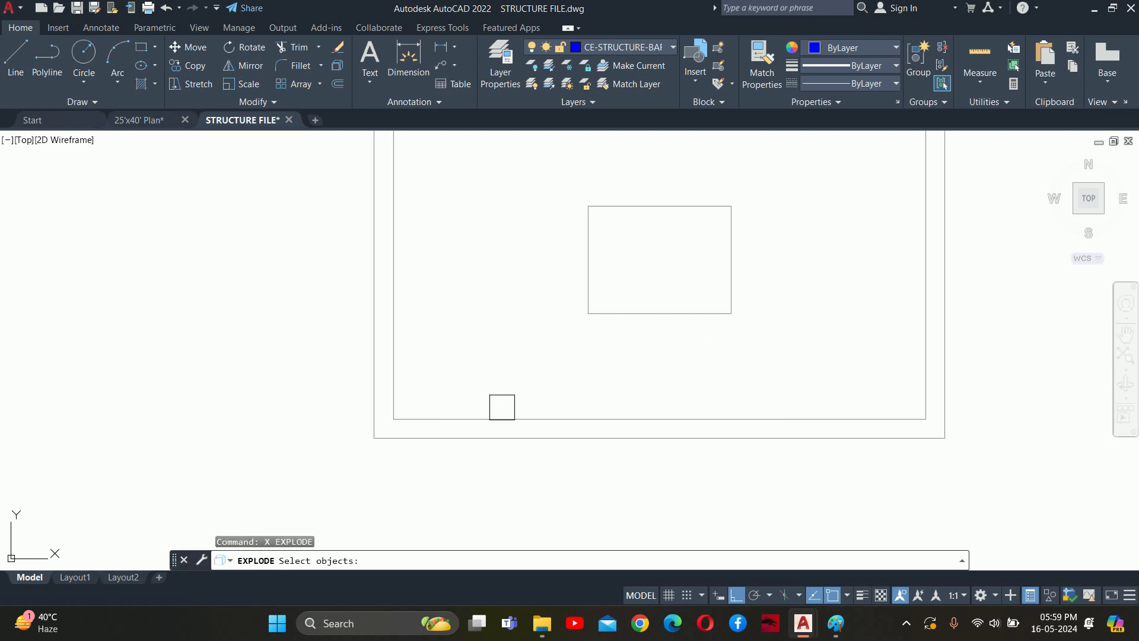
key("Escape")
scroll(537, 374, "down", 5)
middle_click_drag(537, 374, 602, 397)
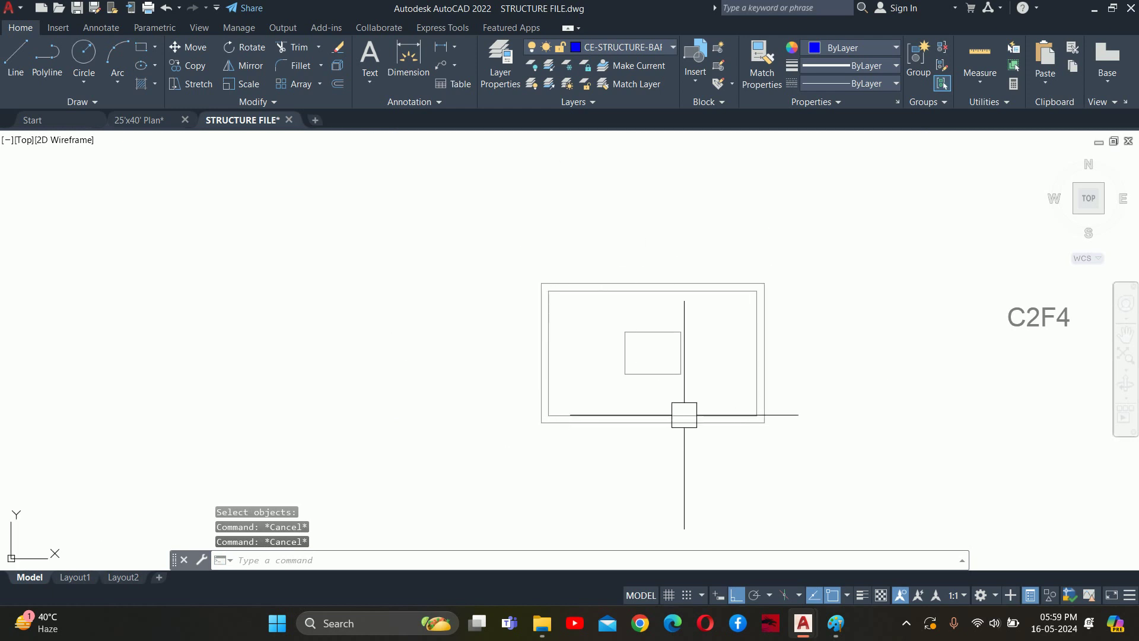
key("Escape")
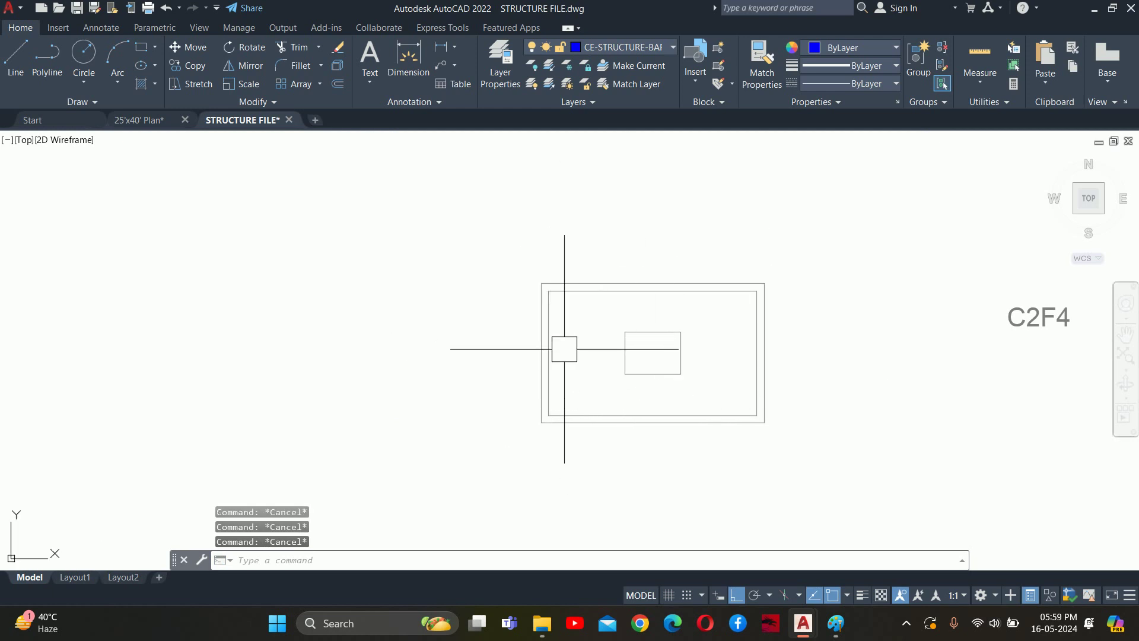
type("l")
key("Return")
Draw a temporary blue line and match its properties onto the inner cover outline.
left_click(445, 324)
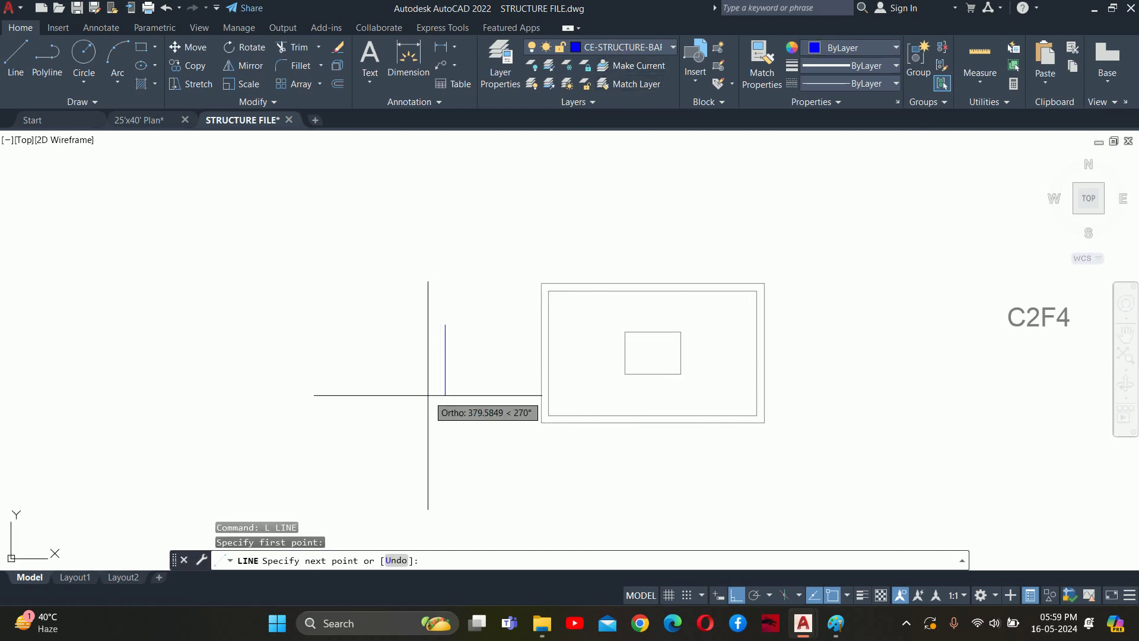
left_click(422, 394)
key("Escape")
key("Escape")
key("Escape")
type("MA")
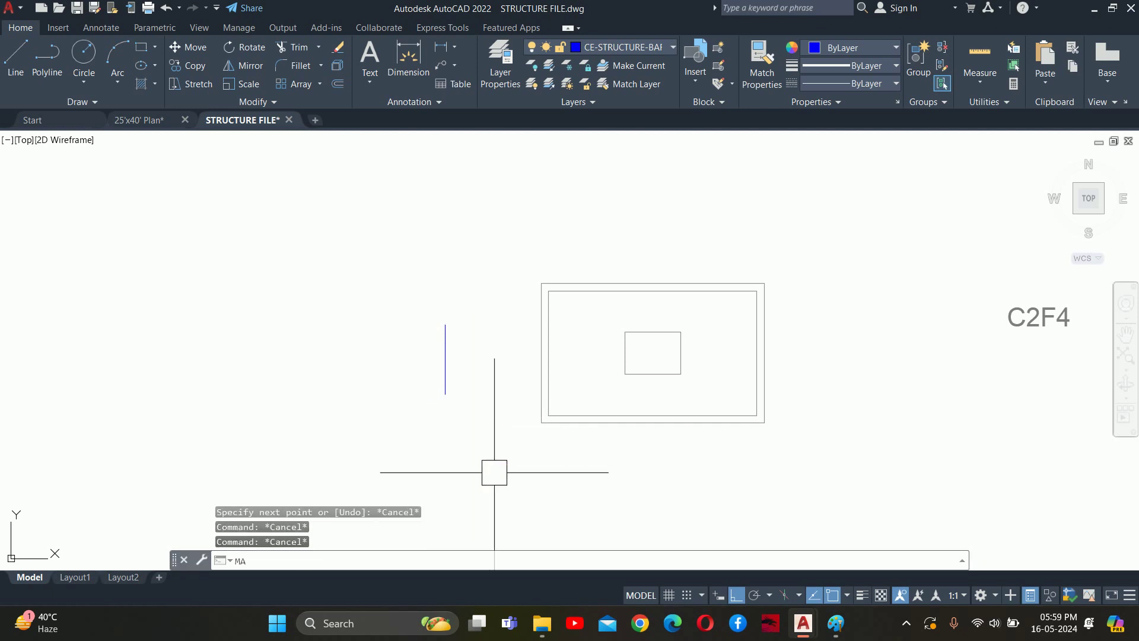
key("Return")
left_click(445, 353)
scroll(551, 314, "up", 3)
scroll(537, 302, "down", 2)
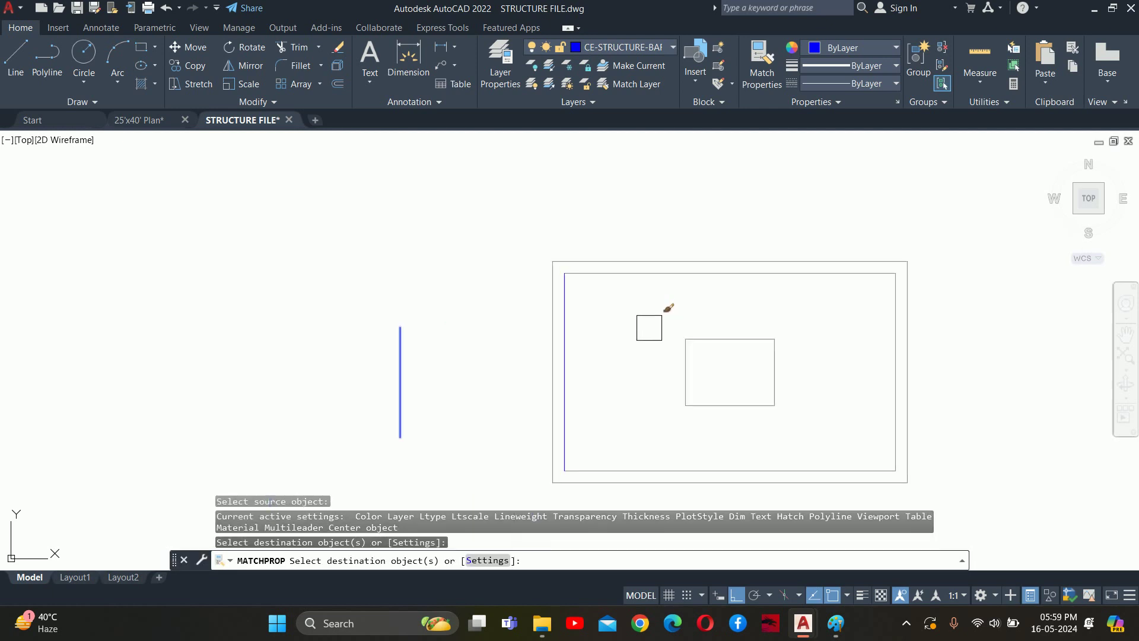
scroll(649, 325, "down", 2)
left_click(758, 295)
left_click(752, 416)
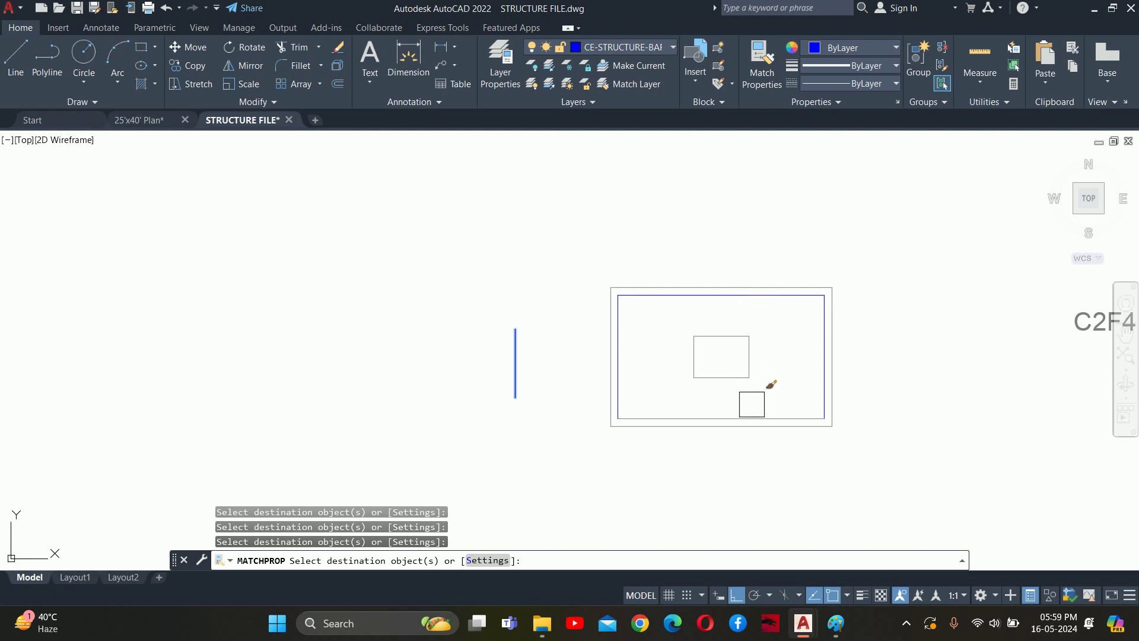
key("Escape")
Delete the temporary blue line and recenter on the copied footing.
scroll(666, 389, "down", 2)
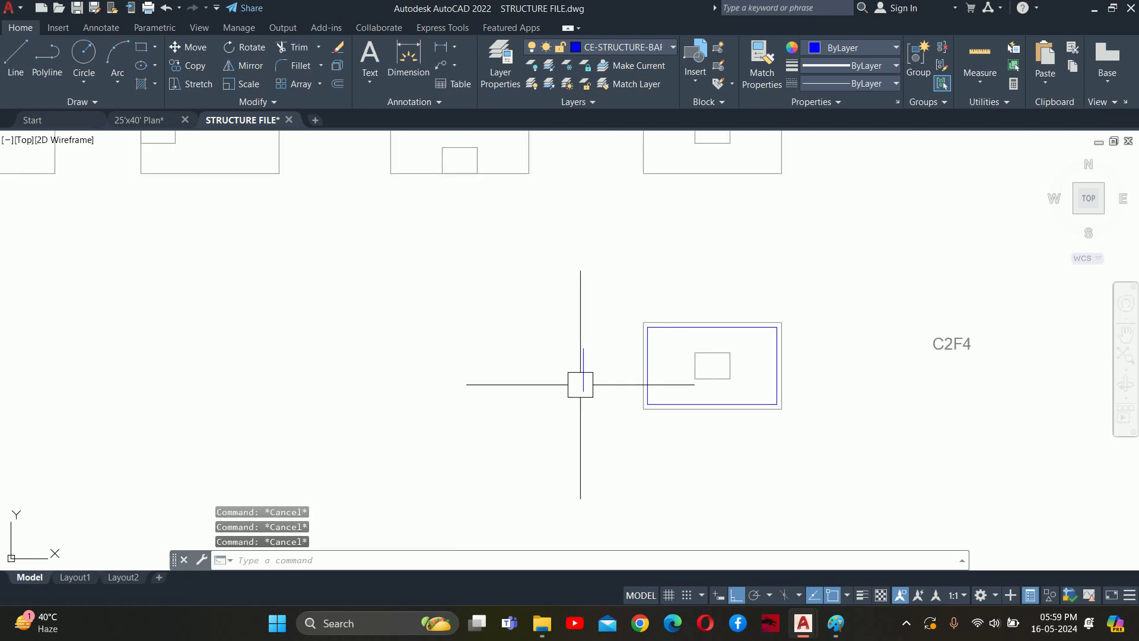
left_click(581, 374)
key("Delete")
key("Escape")
key("Escape")
key("Escape")
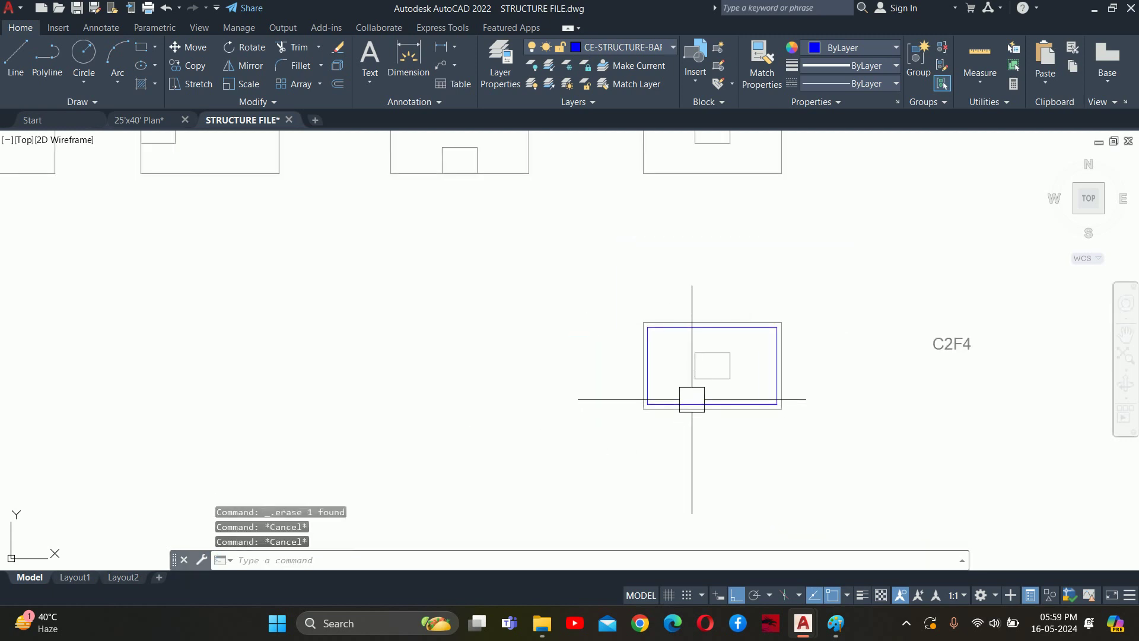
middle_click_drag(691, 400, 560, 407)
scroll(551, 384, "up", 2)
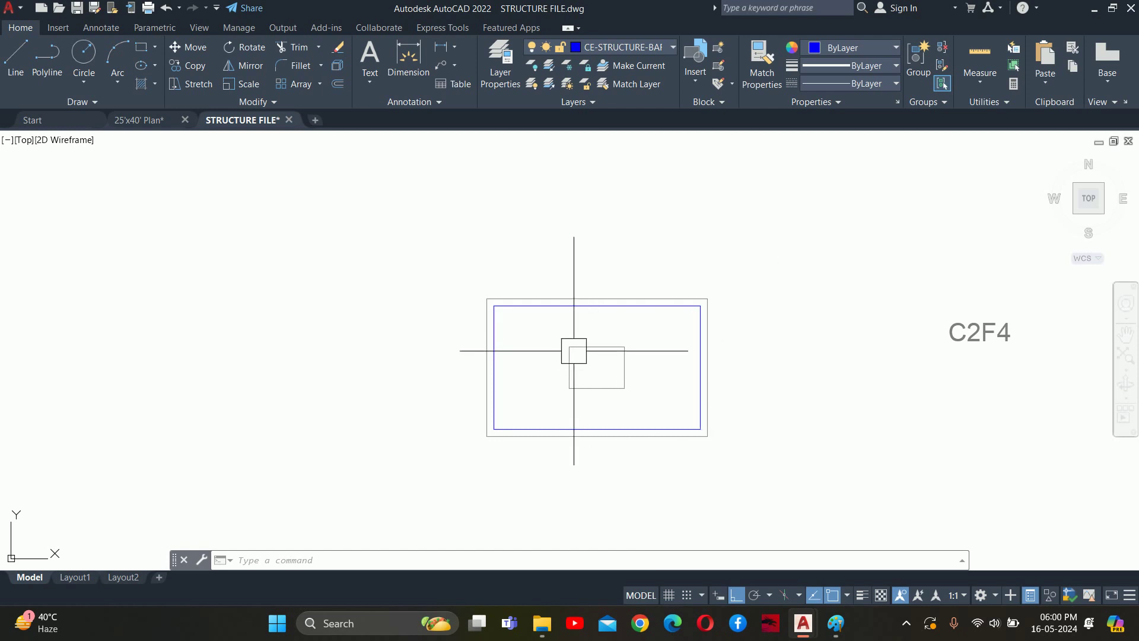
mouse_move(574, 351)
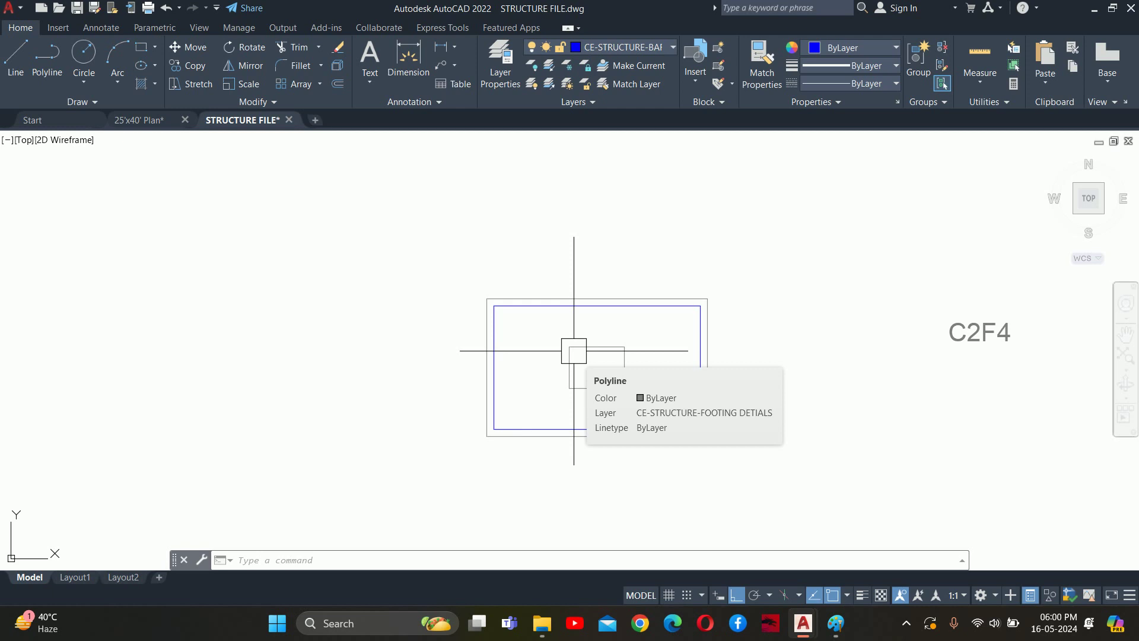
Draw a vertical bar from the inner outline's top midpoint to its bottom midpoint.
type("l")
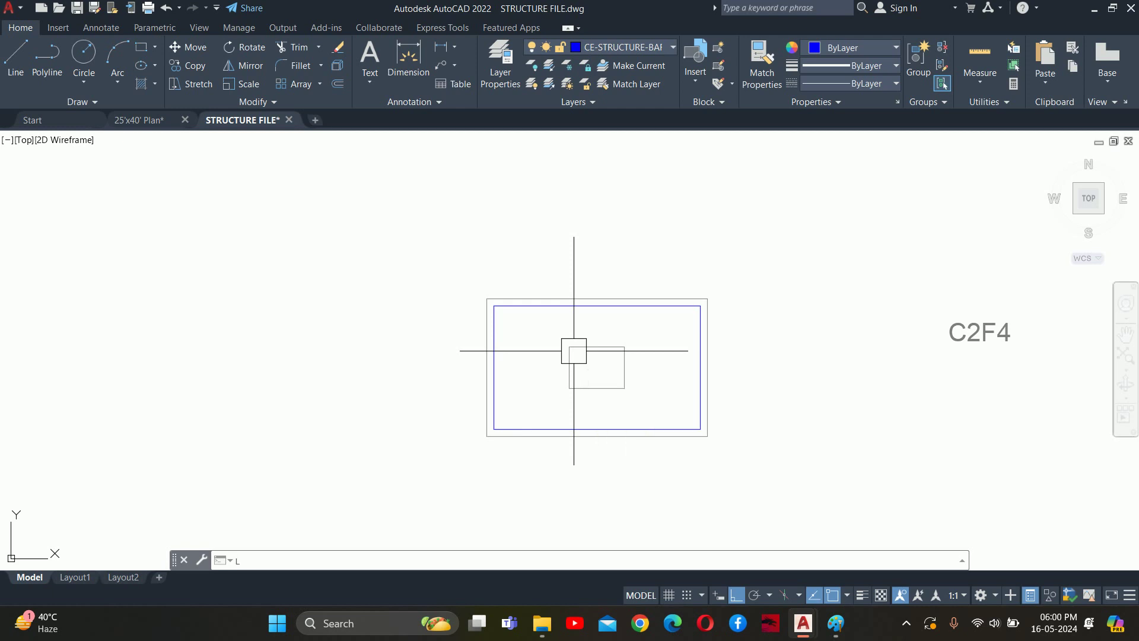
key("Return")
scroll(574, 351, "up", 2)
left_click(590, 291)
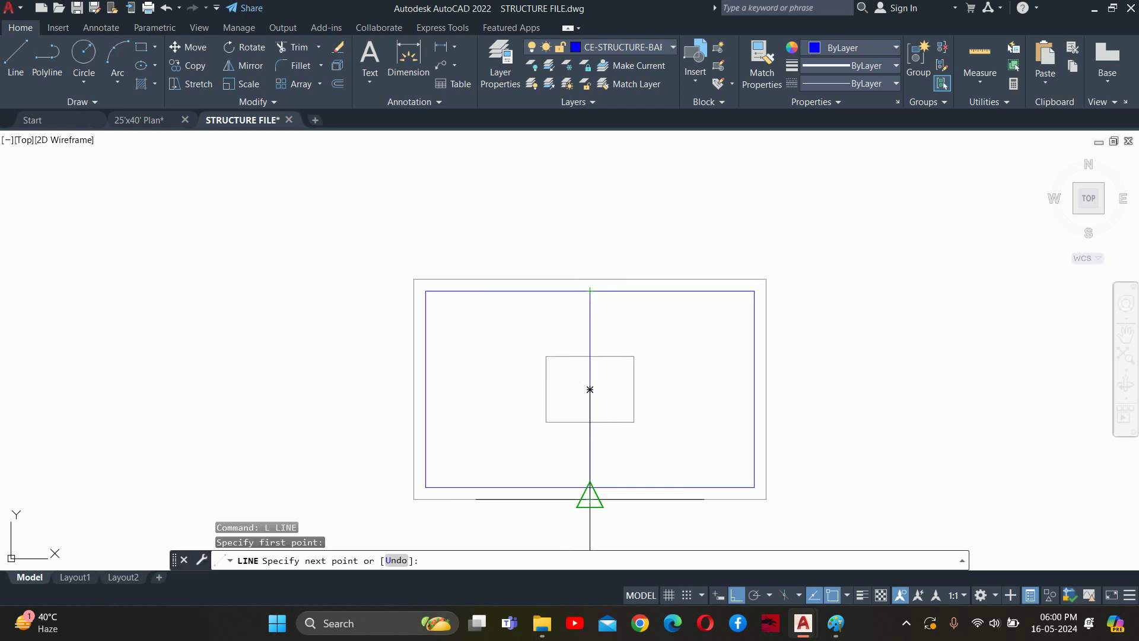
left_click(590, 487)
key("Escape")
key("Escape")
key("Escape")
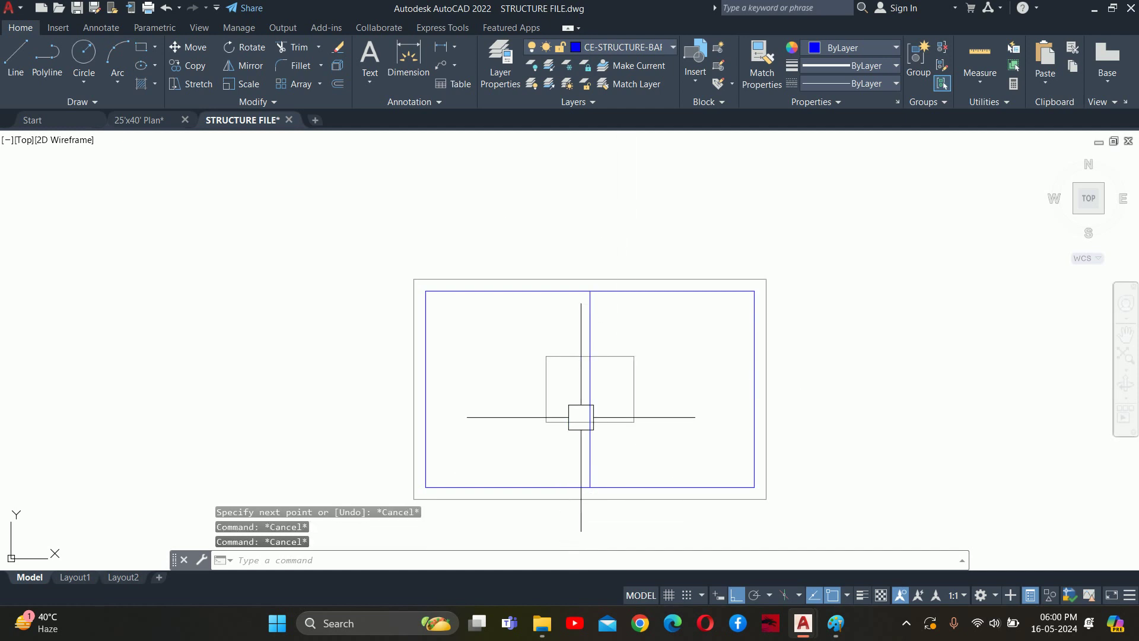
key("Escape")
key("Return")
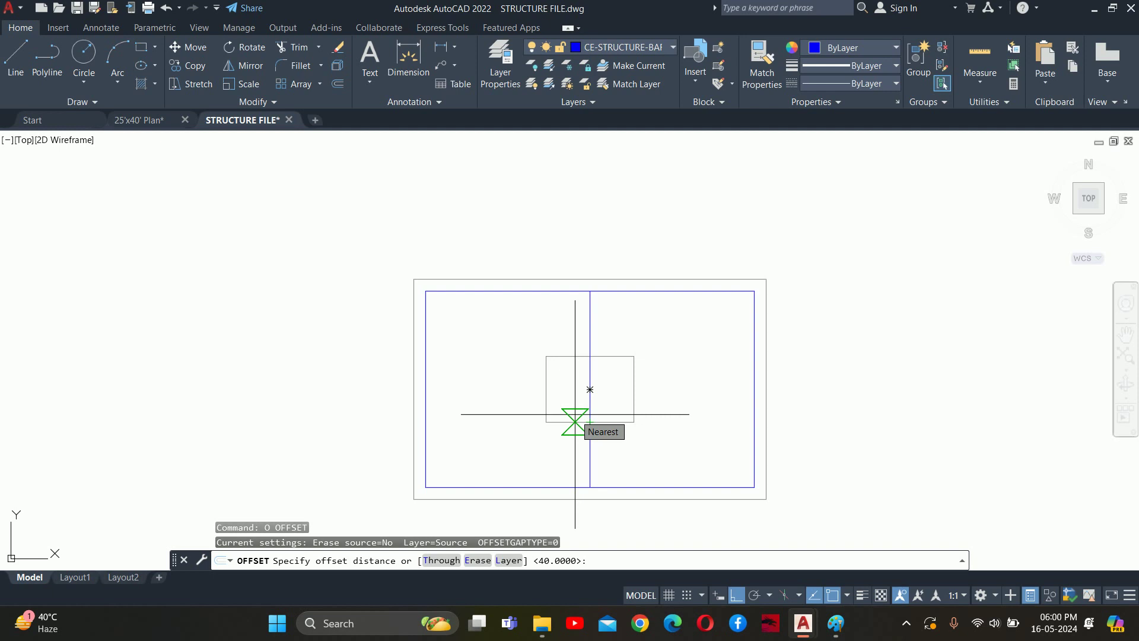
Offset the central vertical bar 75 to the left and right.
key("Return")
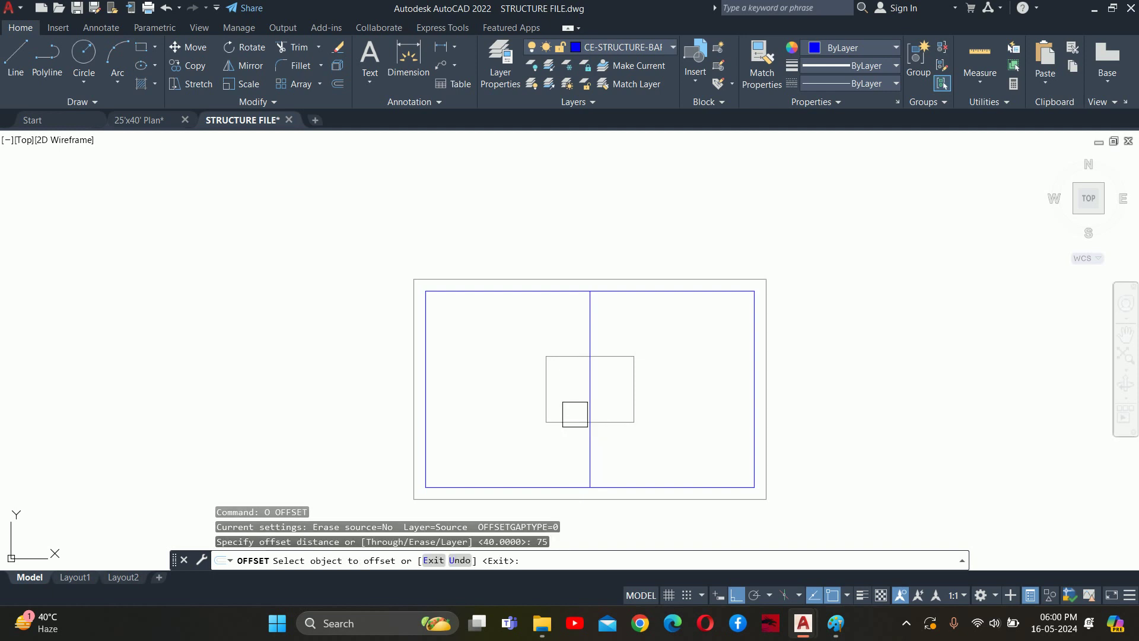
left_click(589, 392)
left_click(516, 386)
left_click(600, 382)
left_click(682, 394)
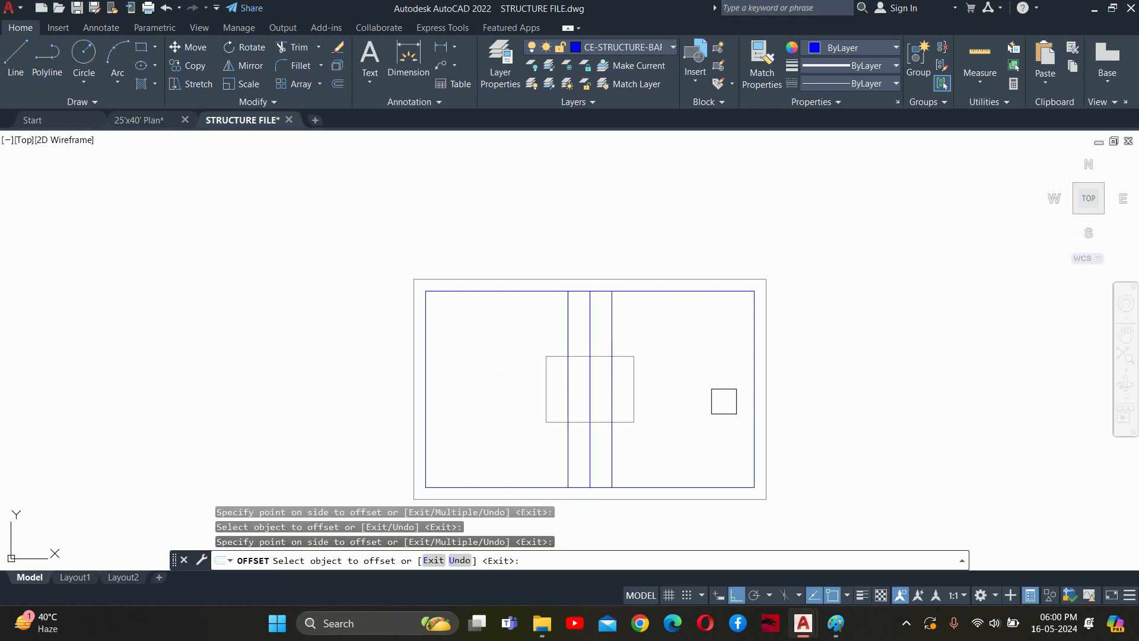
key("Escape")
Erase the original centre bar.
scroll(614, 334, "up", 2)
left_click(572, 325)
scroll(595, 361, "down", 2)
key("Delete")
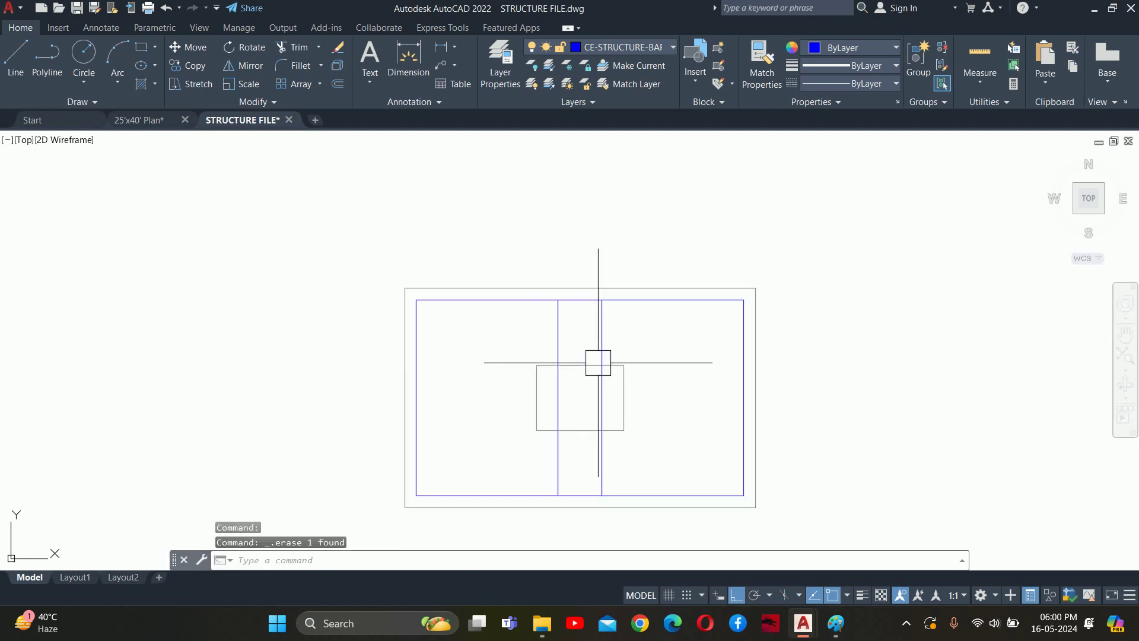
Offset the left bar 150 to the left twice, adding two more bars.
middle_click_drag(585, 420, 595, 411)
type("o")
key("Return")
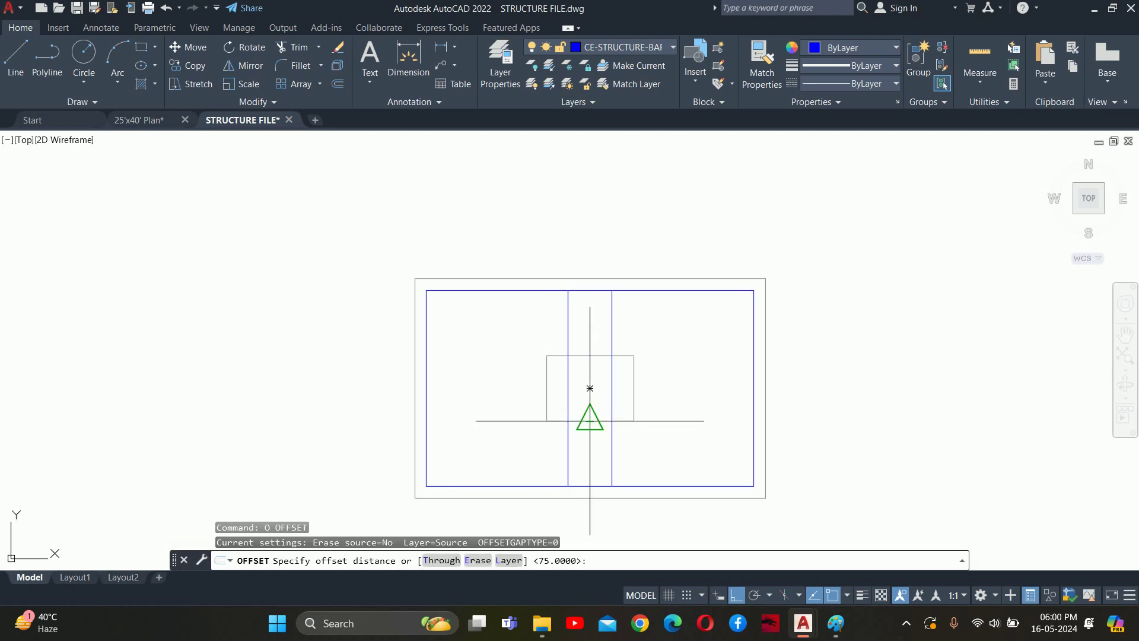
type("0")
key("Return")
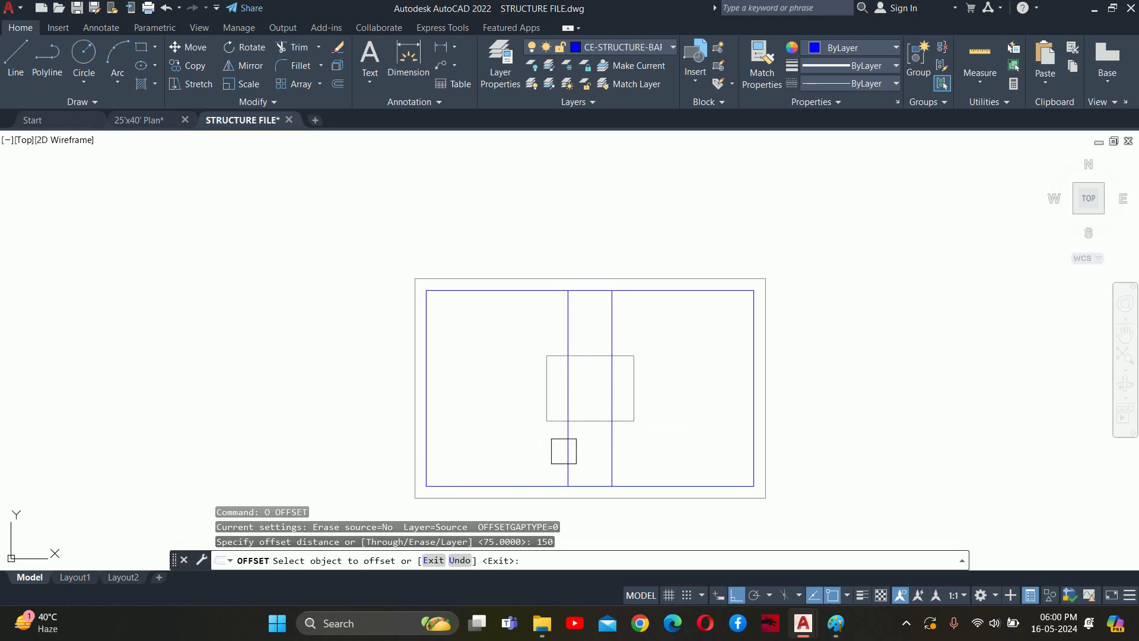
left_click(566, 439)
left_click(534, 427)
left_click(469, 416)
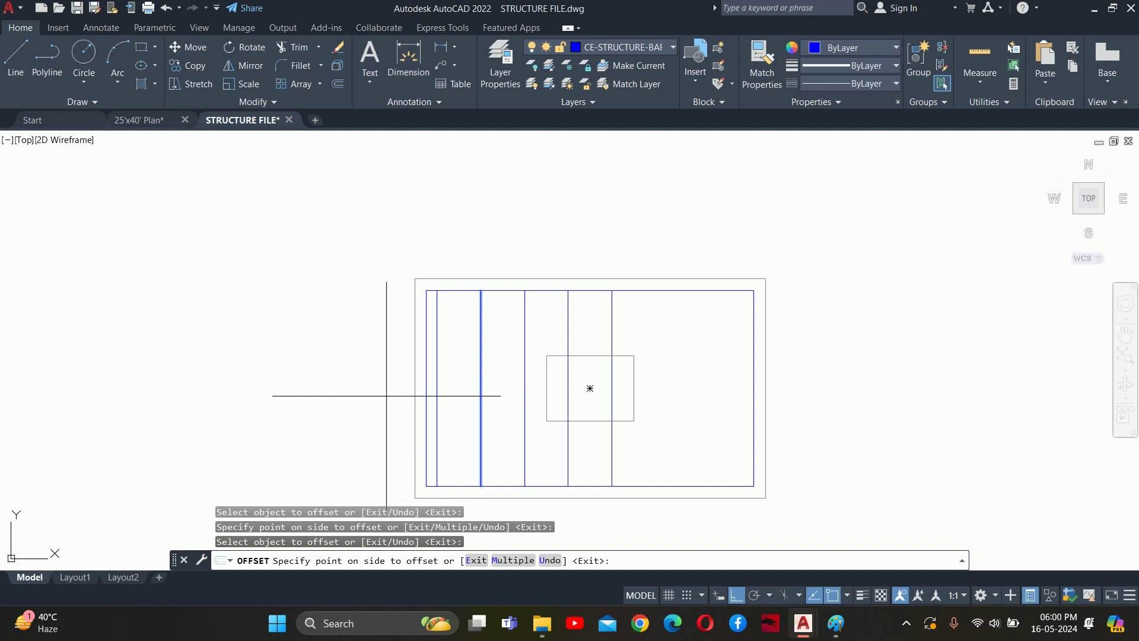
left_click(386, 396)
Offset the right bar 150 to the right.
left_click(612, 328)
left_click(671, 328)
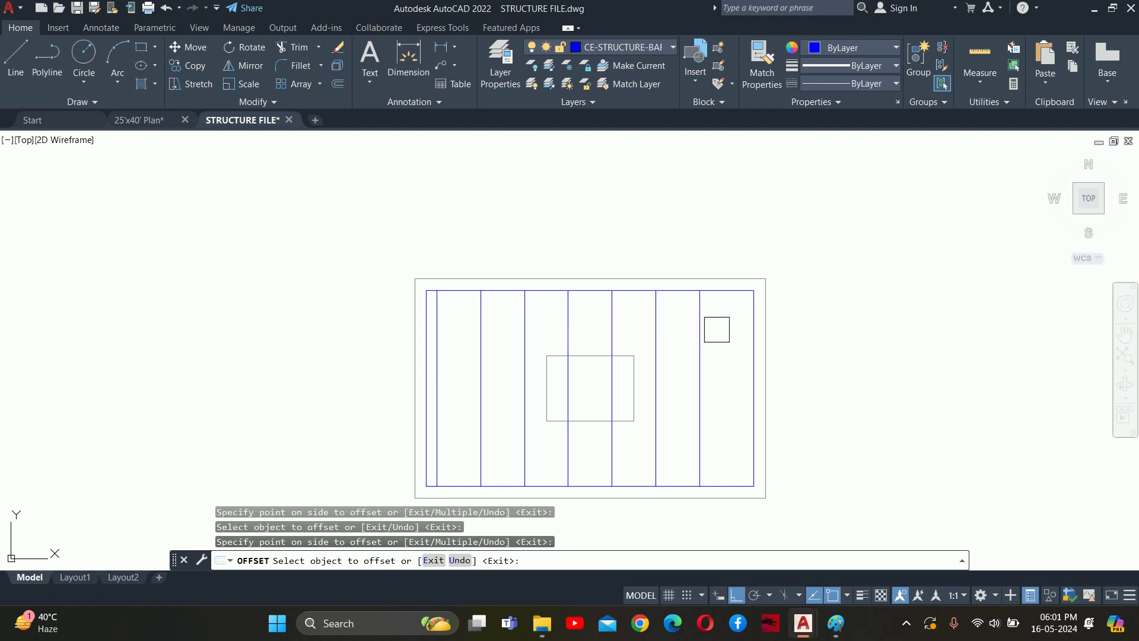
scroll(748, 334, "up", 4)
scroll(741, 330, "down", 2)
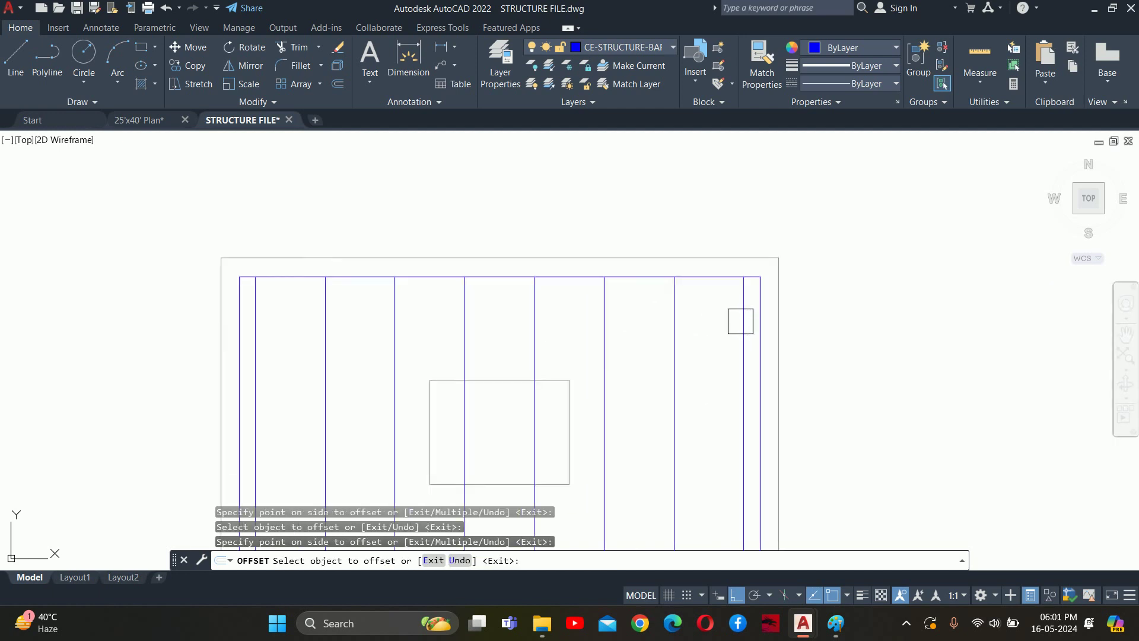
left_click(743, 321)
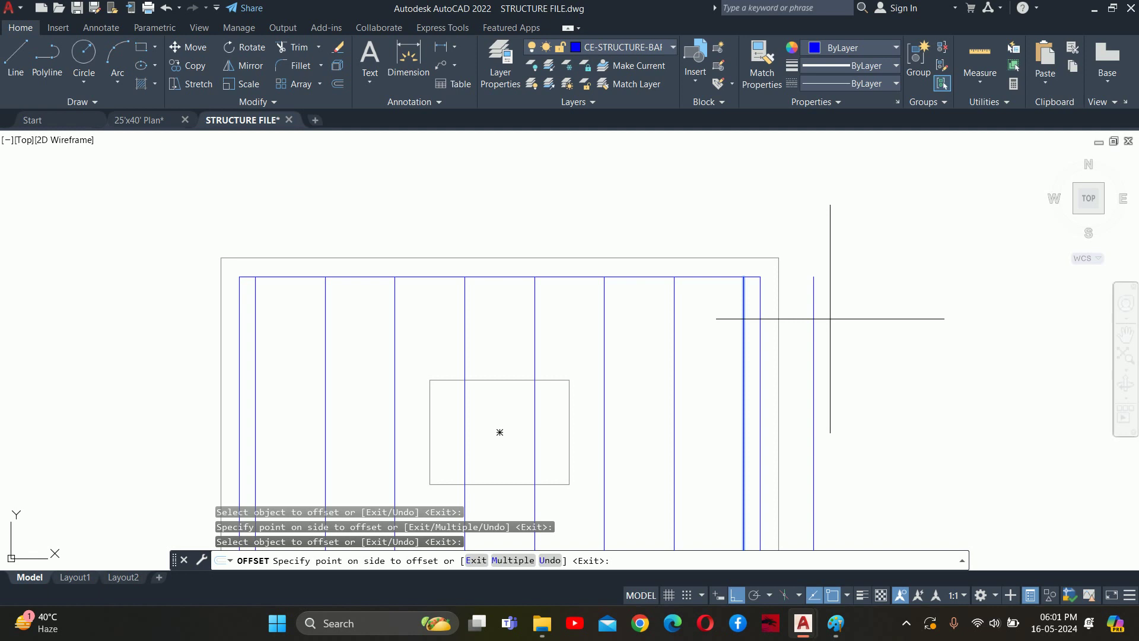
key("Escape")
key("Escape")
Erase the footing's left and right side lines.
scroll(762, 332, "up", 4)
left_click(756, 323)
scroll(753, 322, "down", 8)
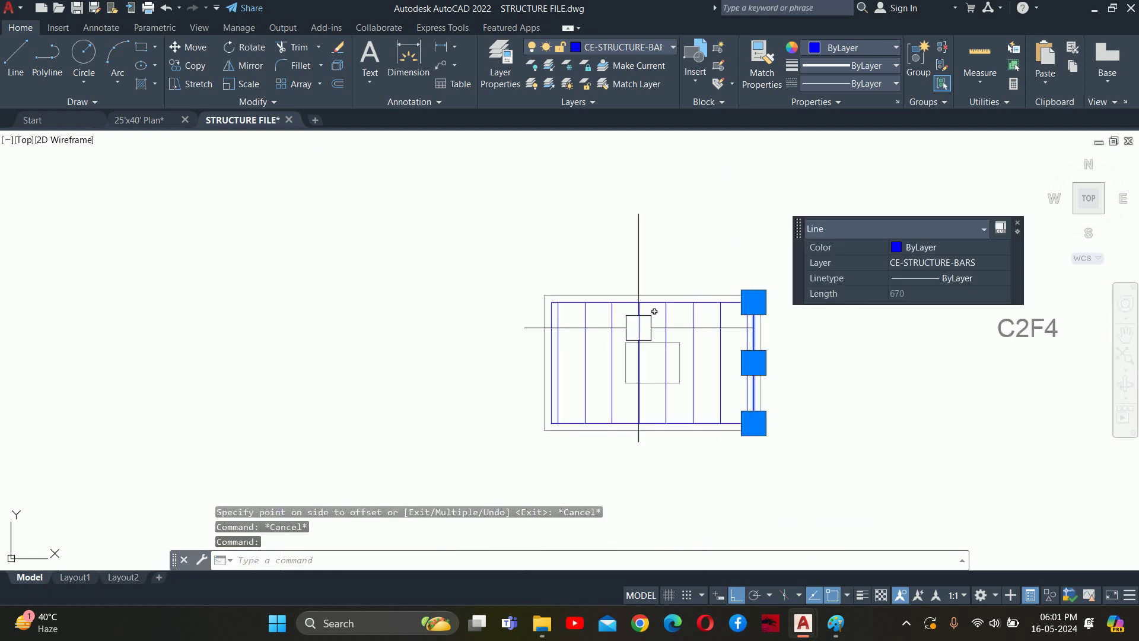
scroll(639, 327, "up", 4)
left_click(539, 306)
key("Delete")
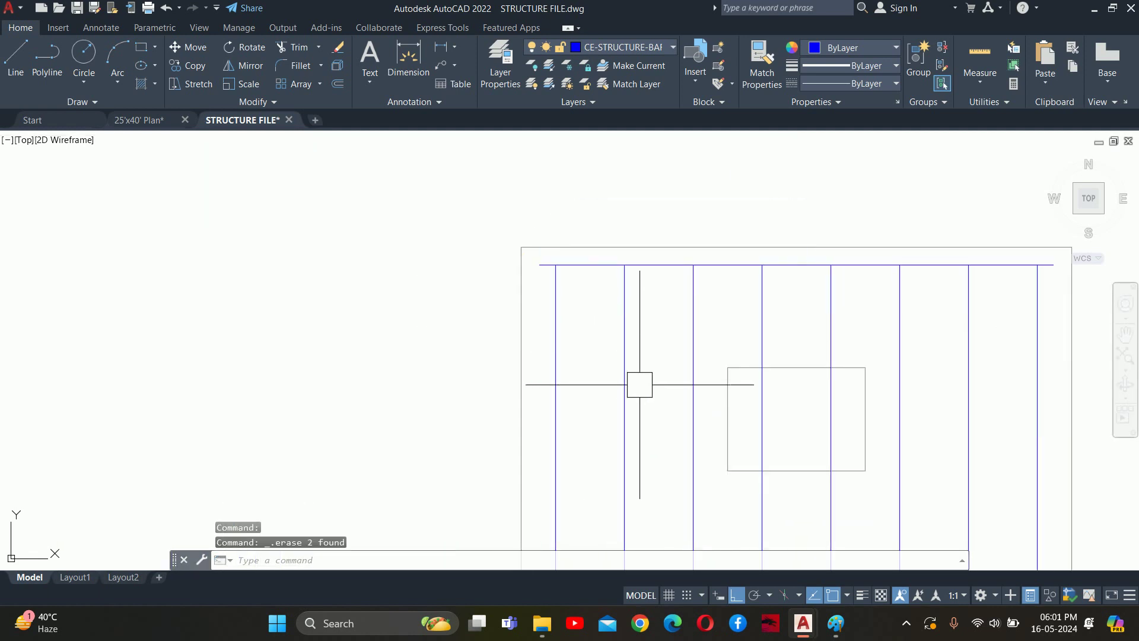
scroll(639, 384, "down", 2)
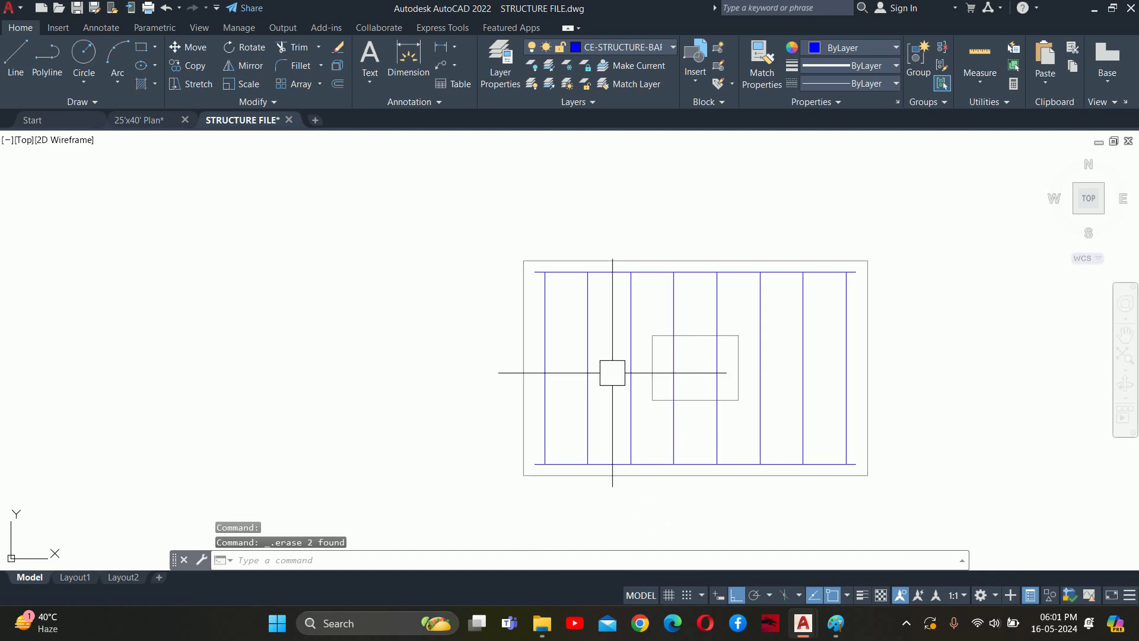
key("Escape")
key("Escape")
key("Escape")
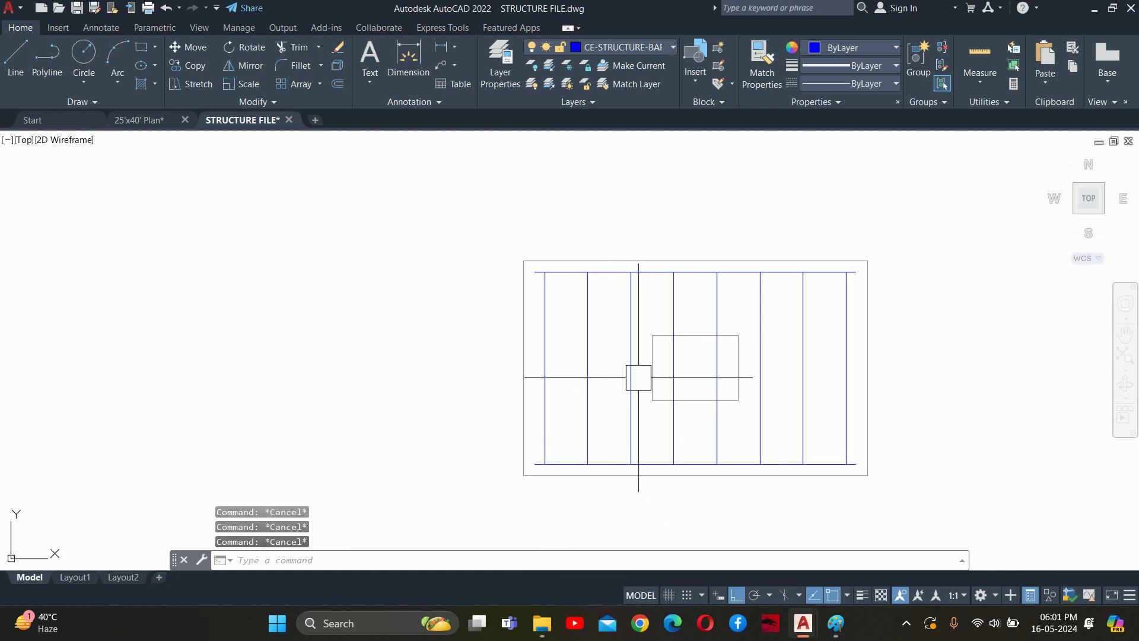
Abandon the started line and undo to restore the erased side lines.
type("l")
key("Return")
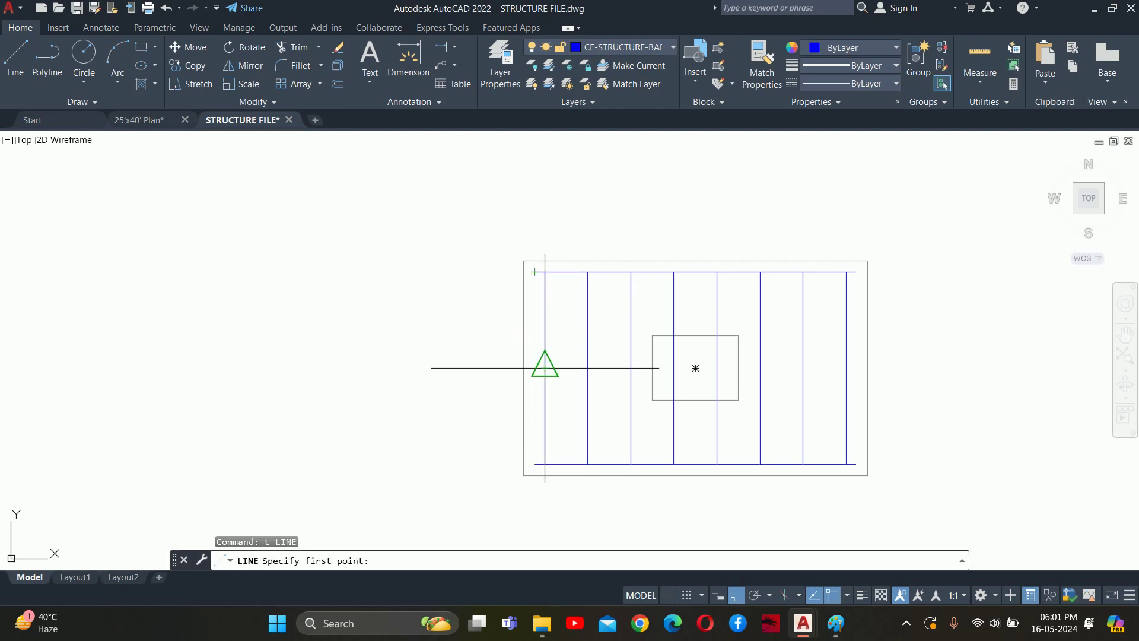
key("ctrl+z")
key("Escape")
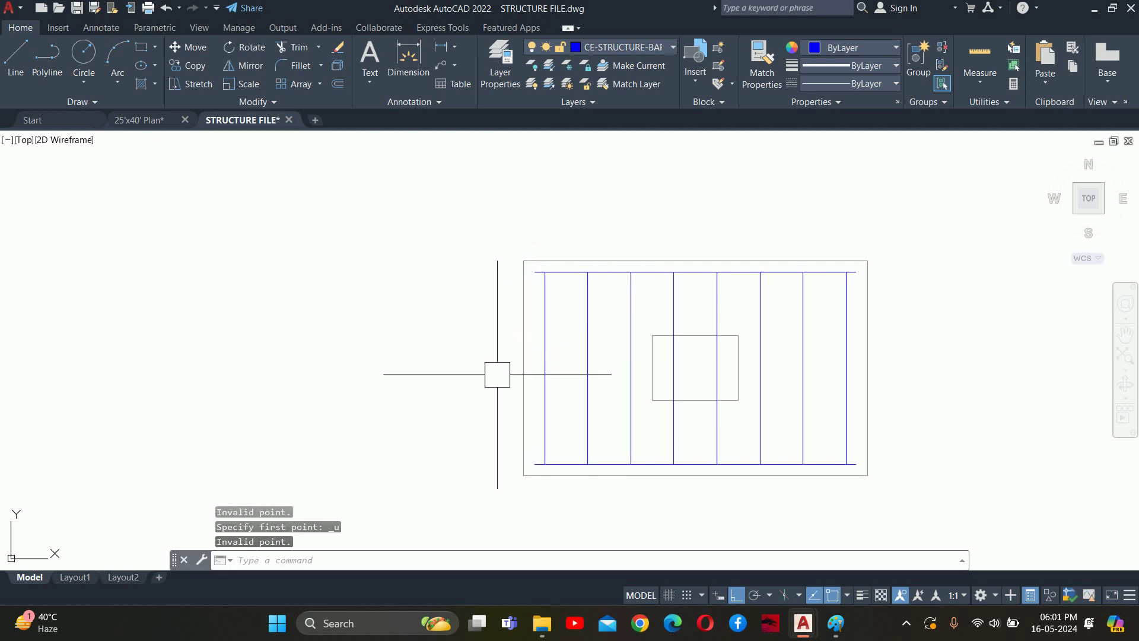
key("ctrl+z")
key("ctrl+z")
key("ctrl+z")
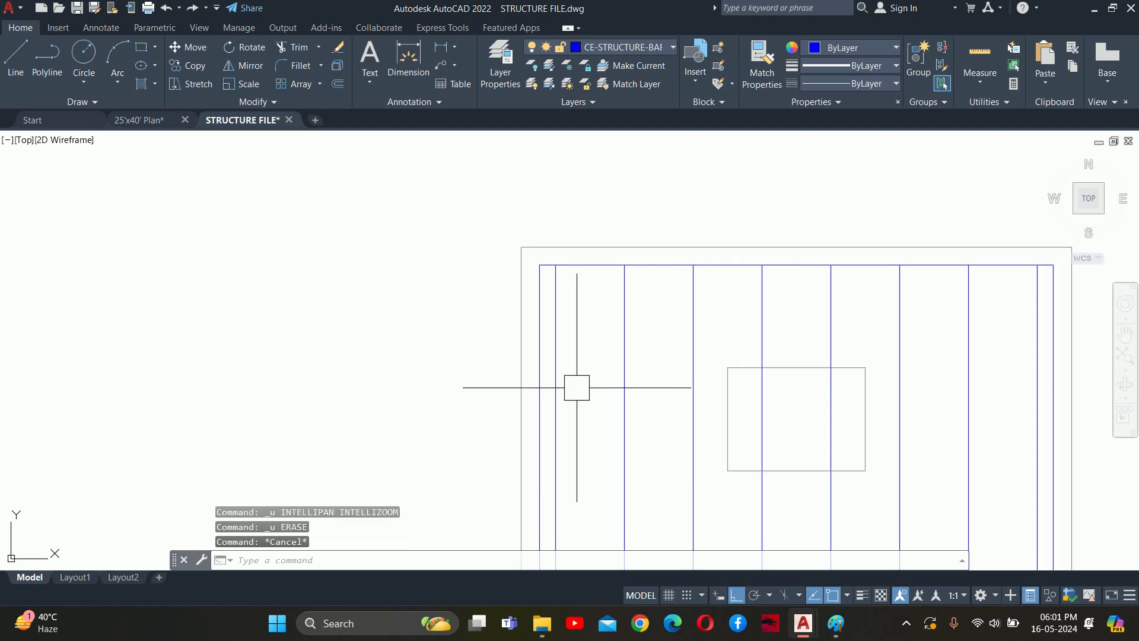
Draw a horizontal line across the footing from side to side.
type("l")
key("Return")
left_click(467, 379)
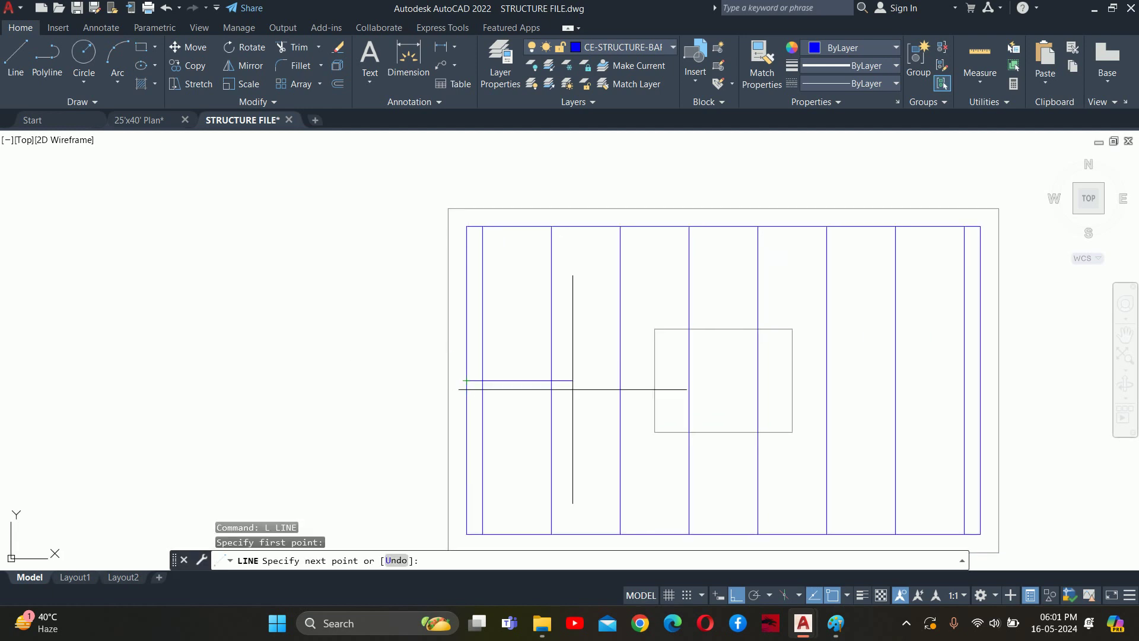
left_click(980, 380)
key("Escape")
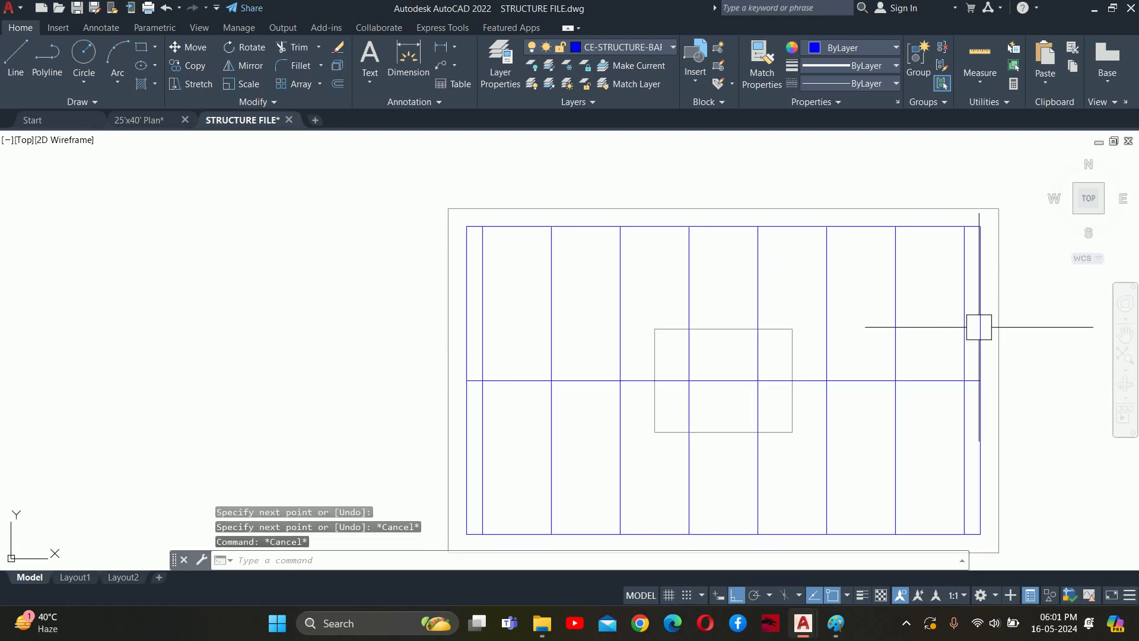
Erase the footing's left and right side lines.
left_click(979, 323)
left_click(457, 280)
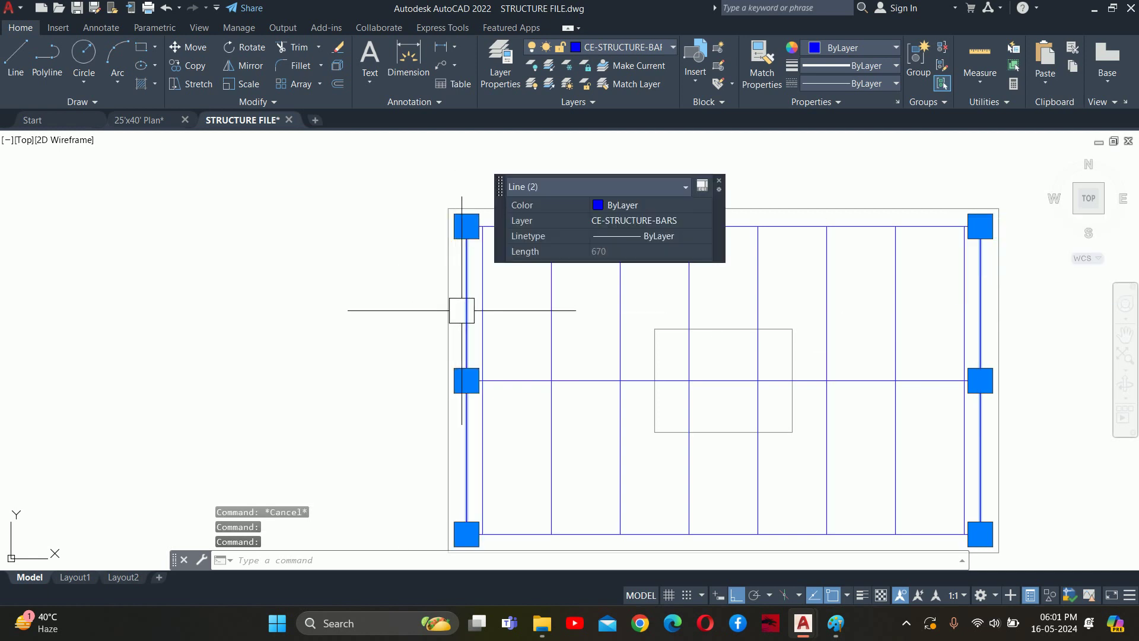
key("Delete")
middle_click_drag(643, 400, 523, 374)
key("Escape")
Try a 75 offset of the horizontal line, then delete that copy.
type("o")
key("Return")
type("7")
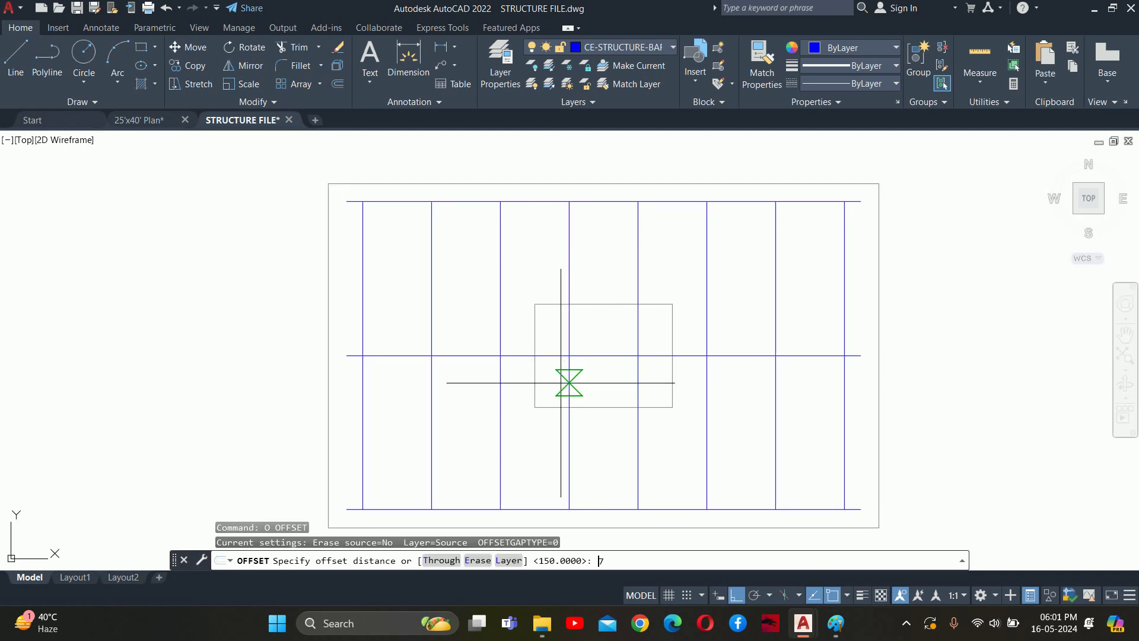
key("Return")
scroll(569, 383, "up", 3)
left_click(581, 348)
left_click(631, 312)
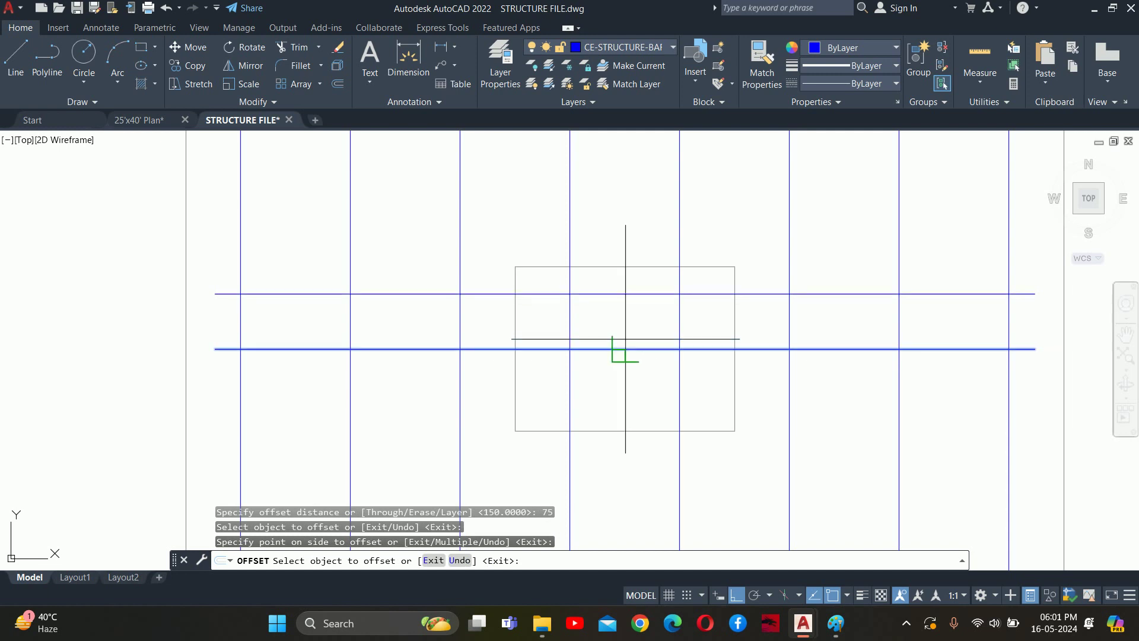
key("Return")
Offset the middle horizontal bar 150 upward.
key("Return")
scroll(629, 355, "down", 2)
left_click(620, 350)
key("Delete")
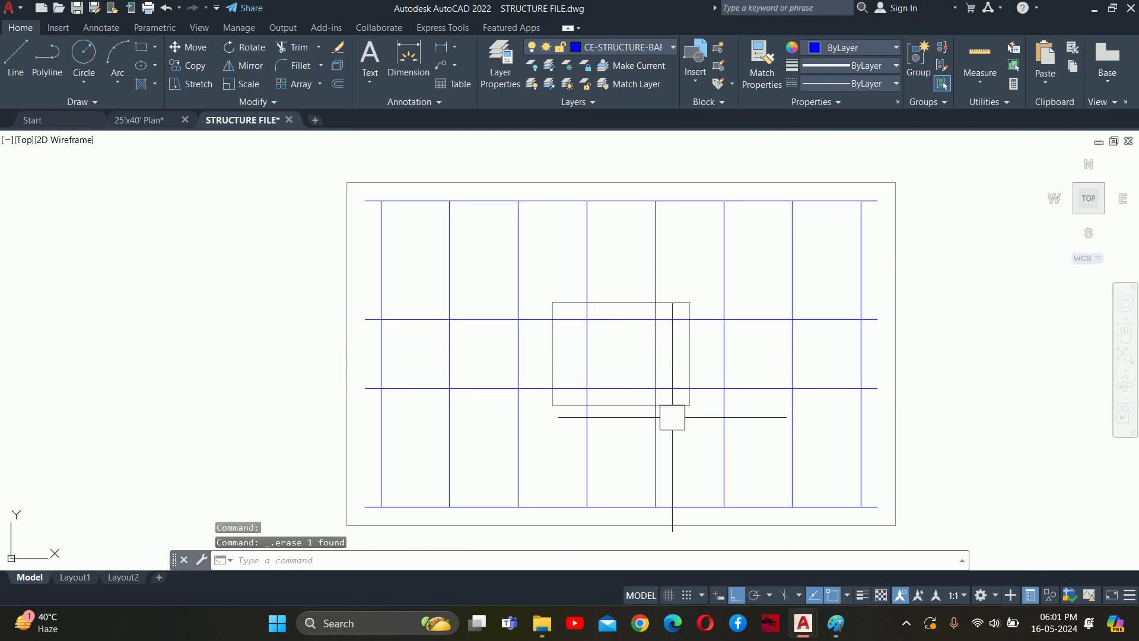
key("Escape")
middle_click_drag(669, 409, 638, 442)
type("o")
key("Return")
type("150")
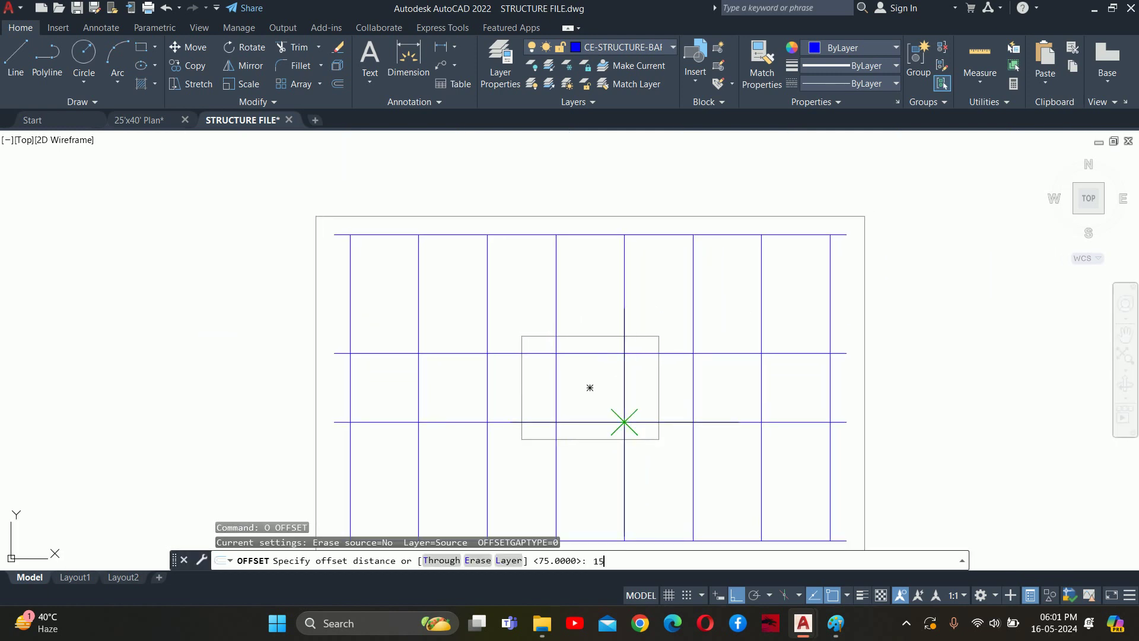
key("Return")
scroll(692, 388, "up", 3)
left_click(781, 291)
scroll(781, 302, "down", 2)
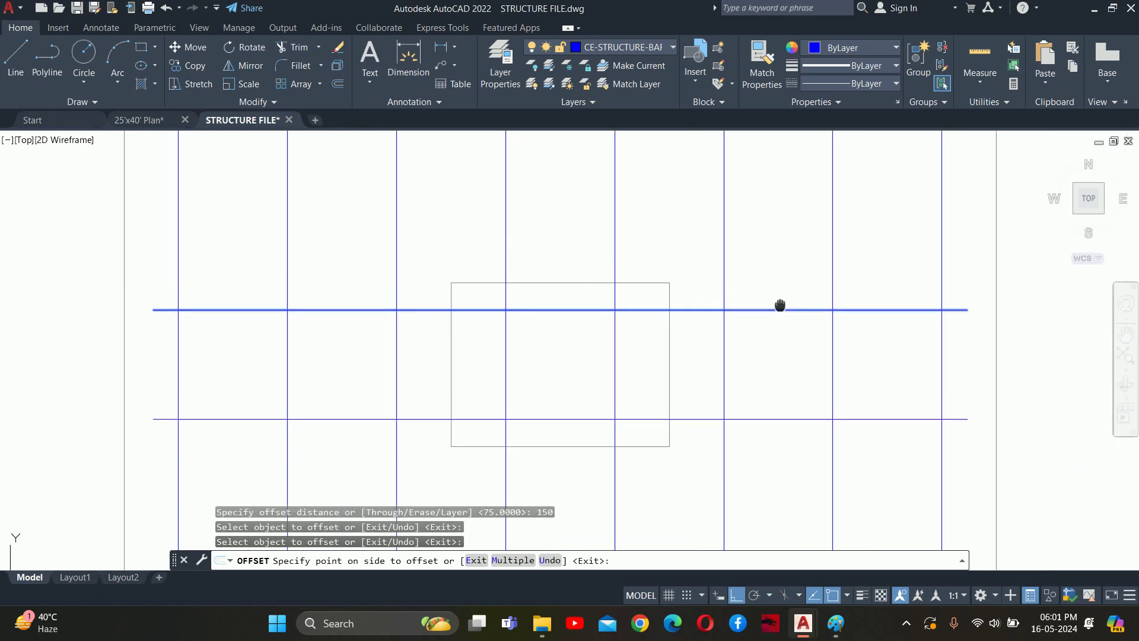
left_click(756, 347)
left_click(764, 304)
key("Escape")
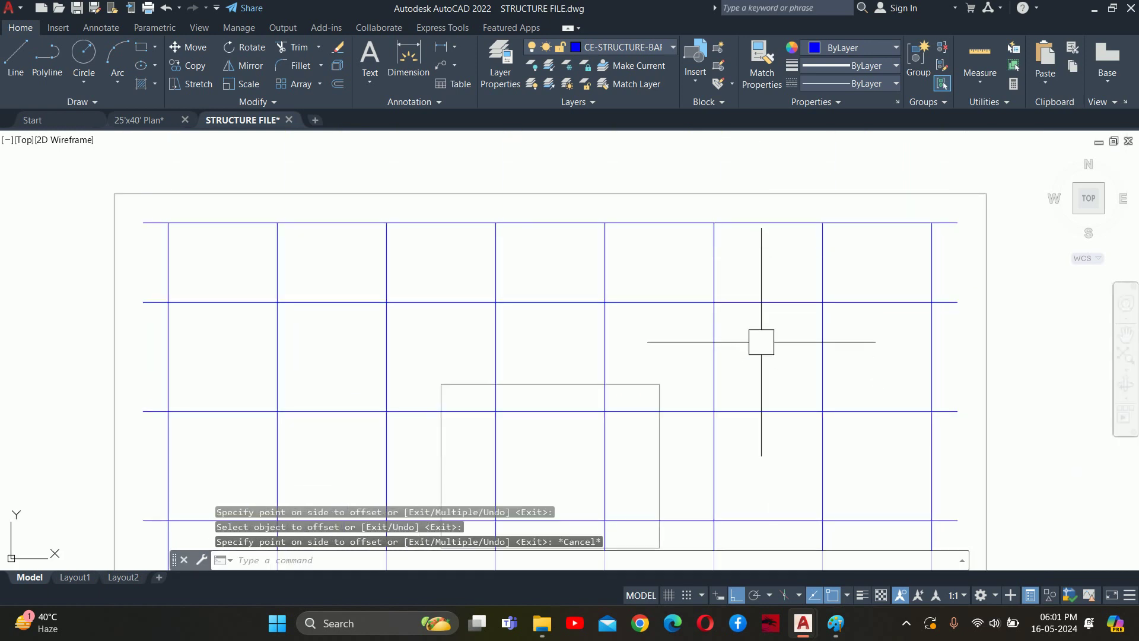
Offset a horizontal bar 150 downward.
scroll(759, 347, "down", 2)
key("Return")
key("Return")
left_click(763, 454)
left_click(763, 516)
scroll(750, 346, "down", 2)
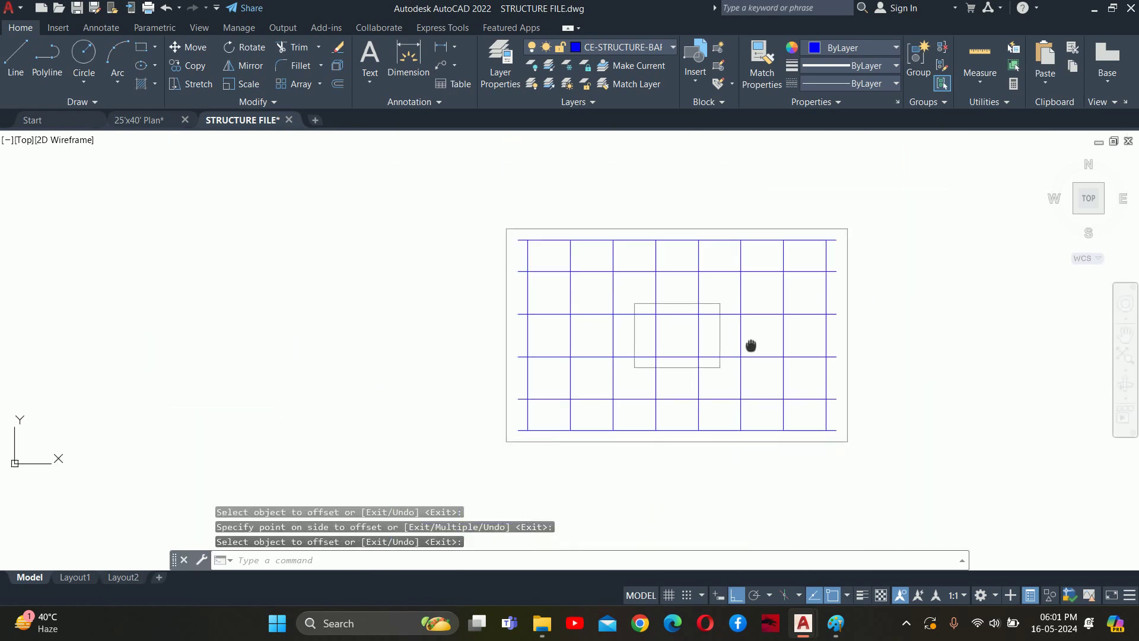
key("Escape")
Delete the extra bottom horizontal line.
scroll(717, 409, "up", 3)
left_click(717, 414)
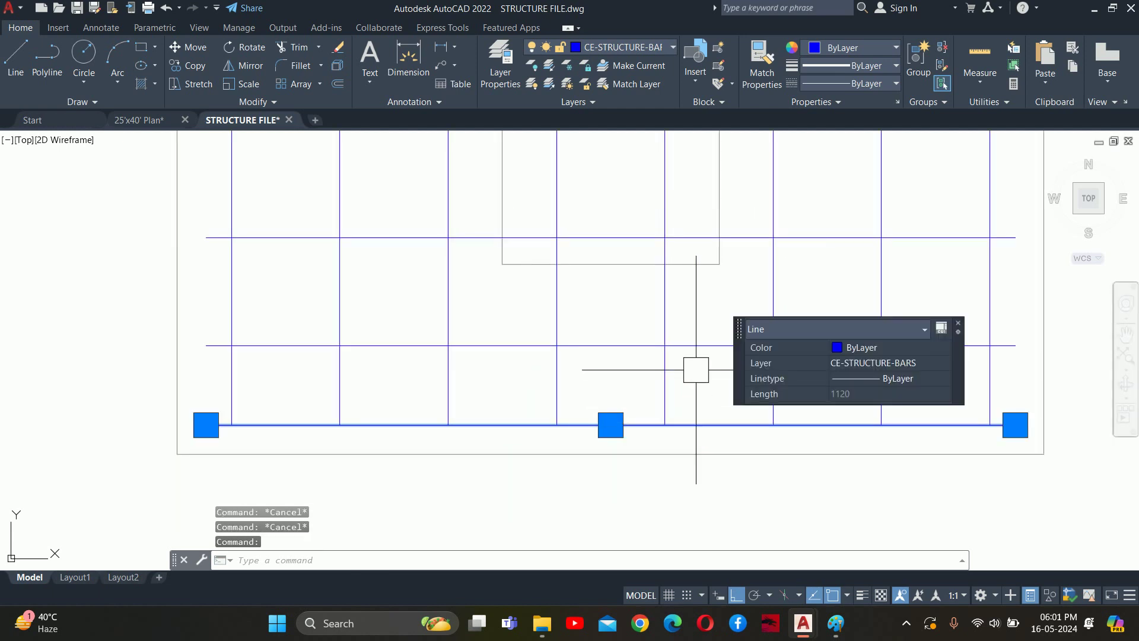
scroll(682, 344, "down", 3)
scroll(673, 323, "up", 3)
scroll(638, 297, "down", 5)
key("Delete")
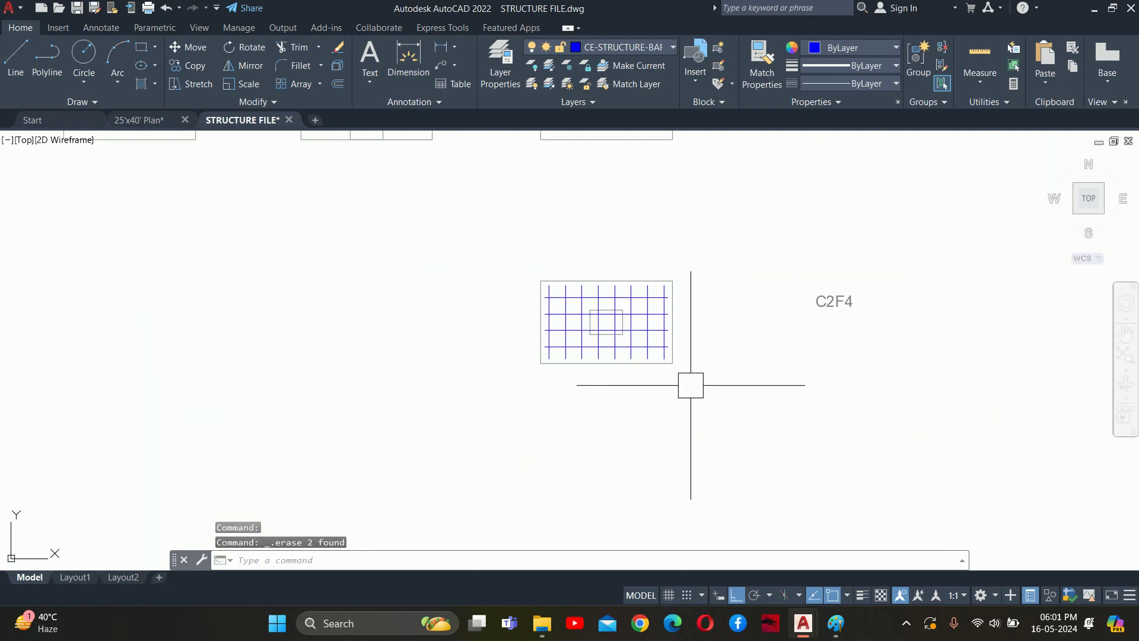
Re-centre the column grid and start a quick leader at the right bar.
key("Escape")
key("Escape")
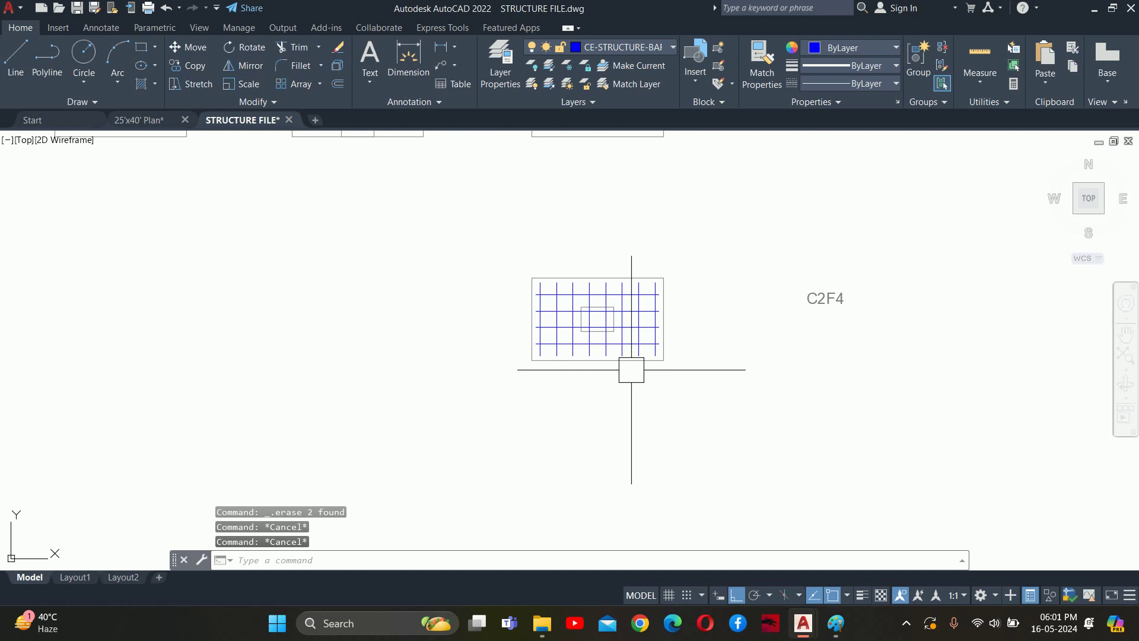
scroll(551, 323, "up", 2)
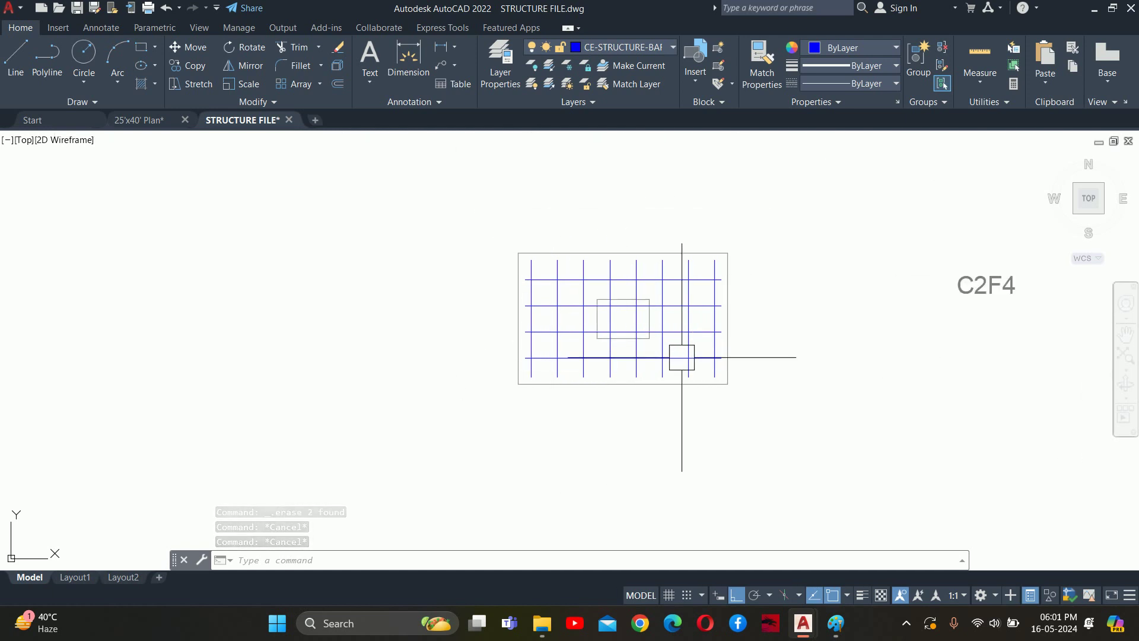
key("Escape")
middle_click_drag(691, 348, 620, 373)
type("L")
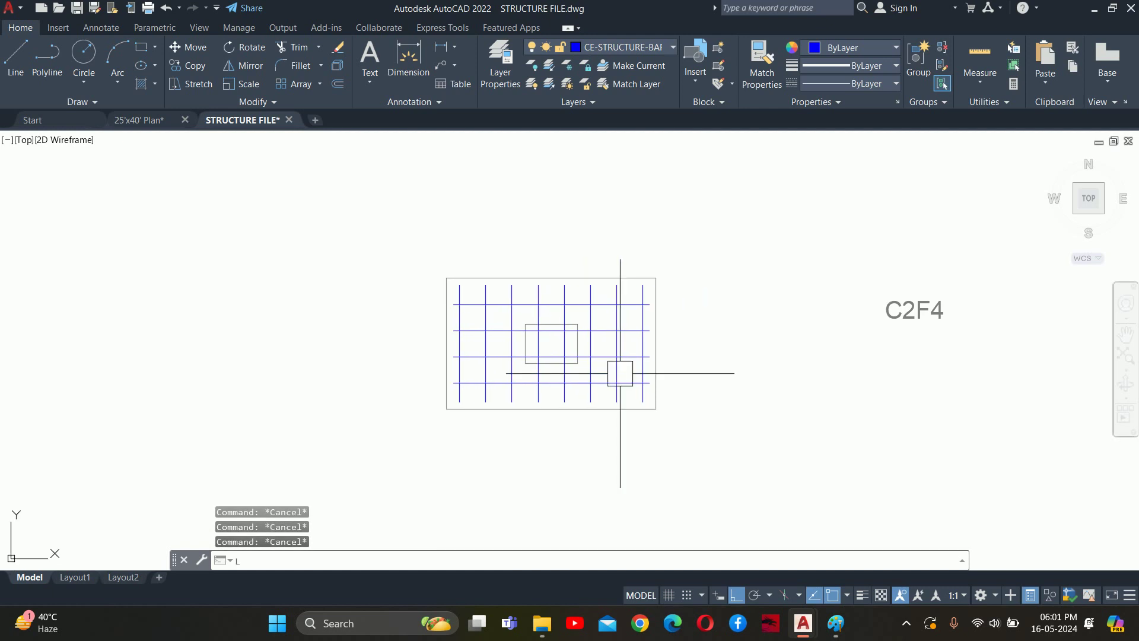
type("E")
key("Return")
scroll(664, 273, "up", 6)
left_click(564, 386)
Cancel the leader and open the Dimension Style Manager with D.
scroll(753, 338, "down", 2)
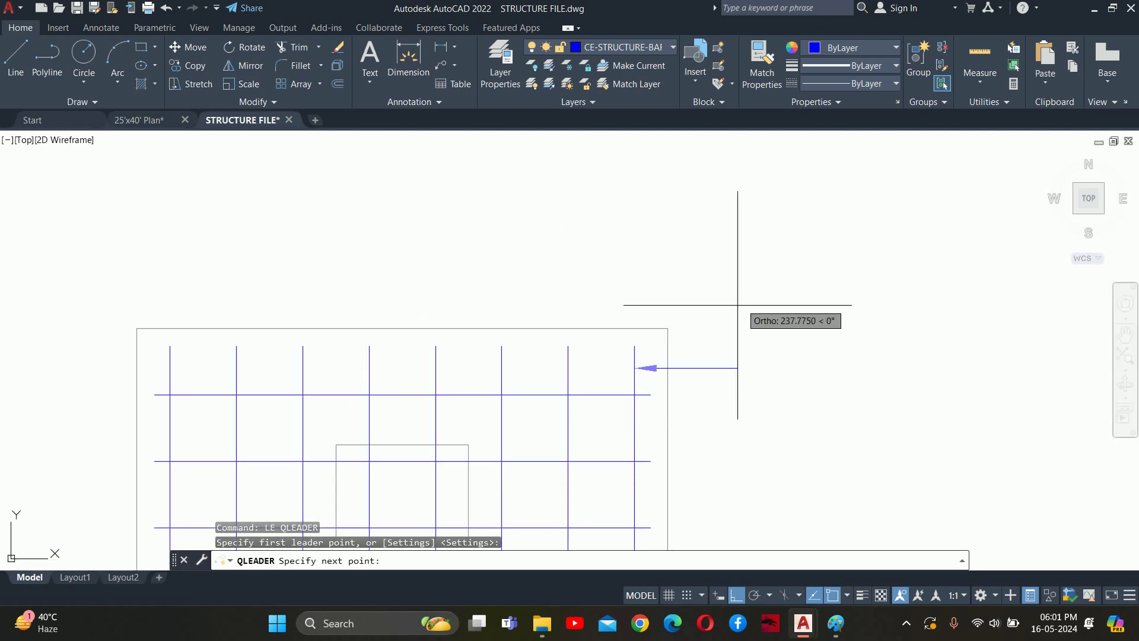
middle_click_drag(737, 305, 706, 324)
key("Escape")
key("Escape")
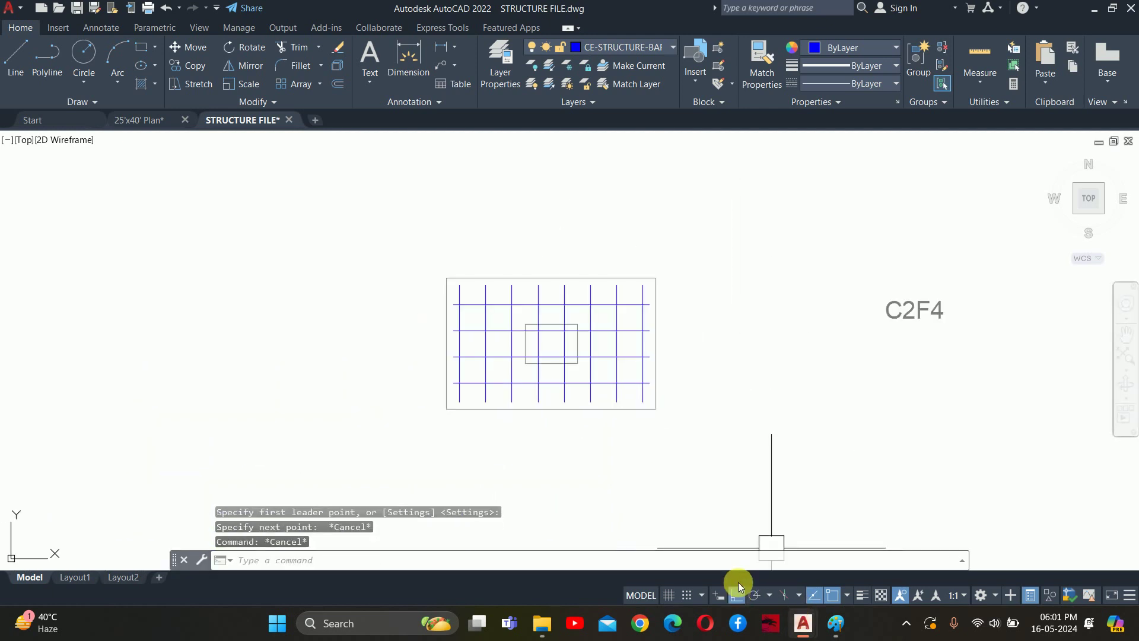
type("D")
key("Return")
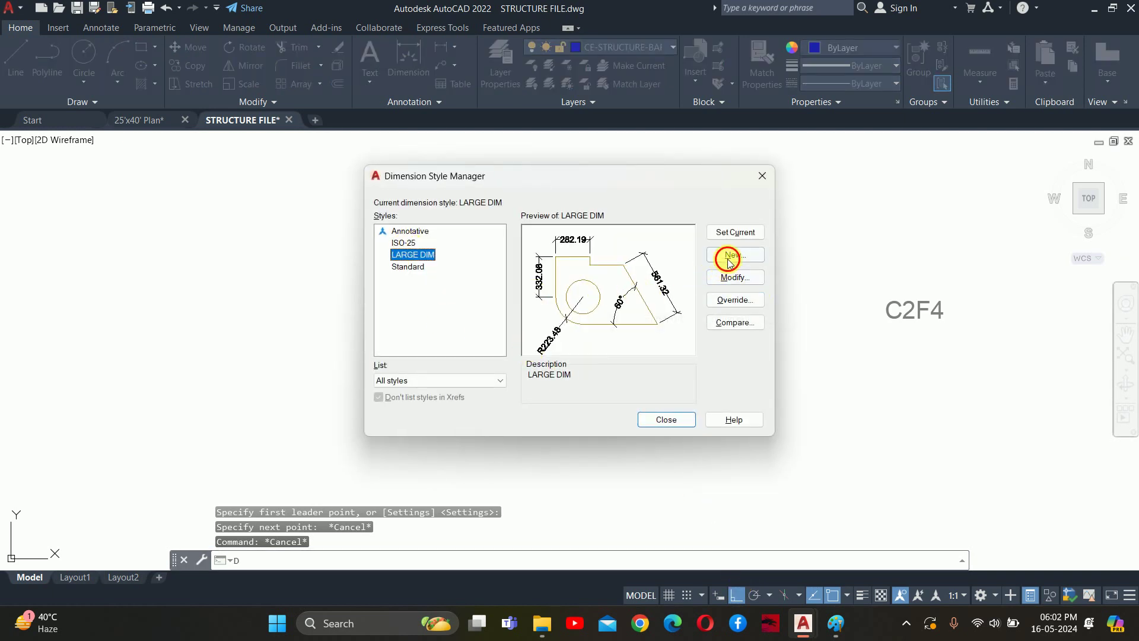
Select ISO-25 as the base style after an abandoned new-style attempt.
left_click(730, 259)
left_click(670, 273)
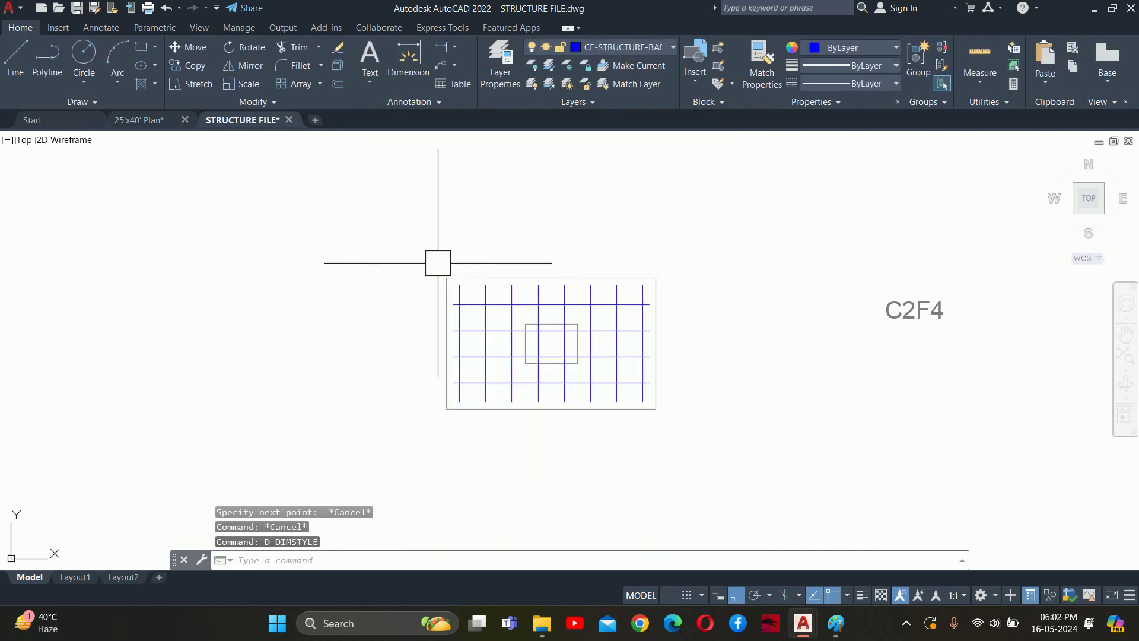
key("Return")
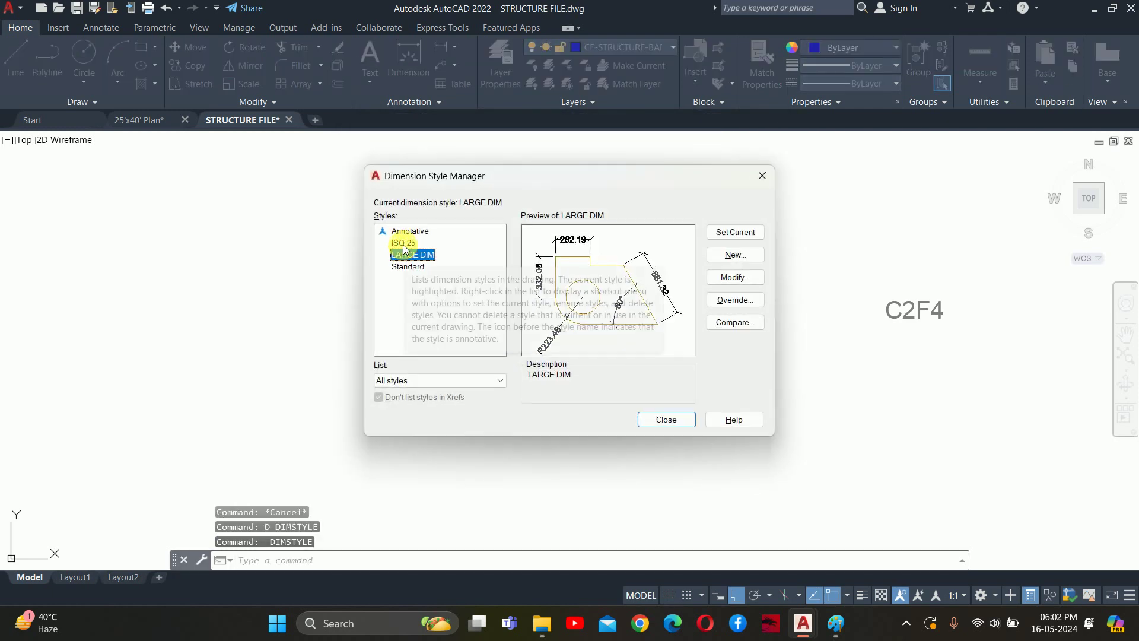
left_click(408, 266)
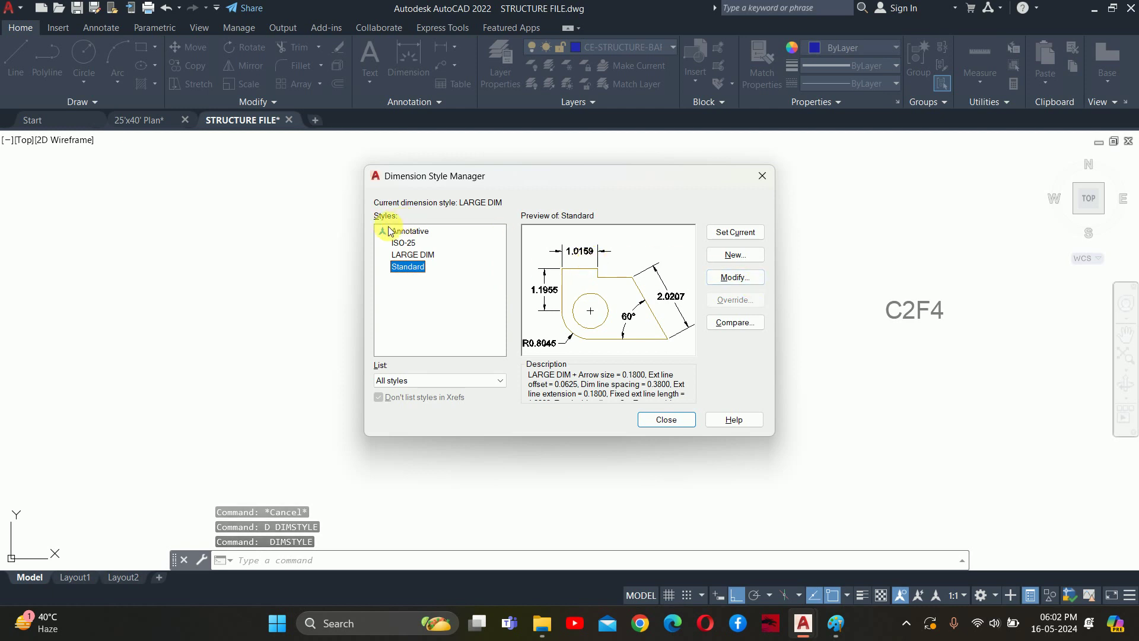
left_click(403, 243)
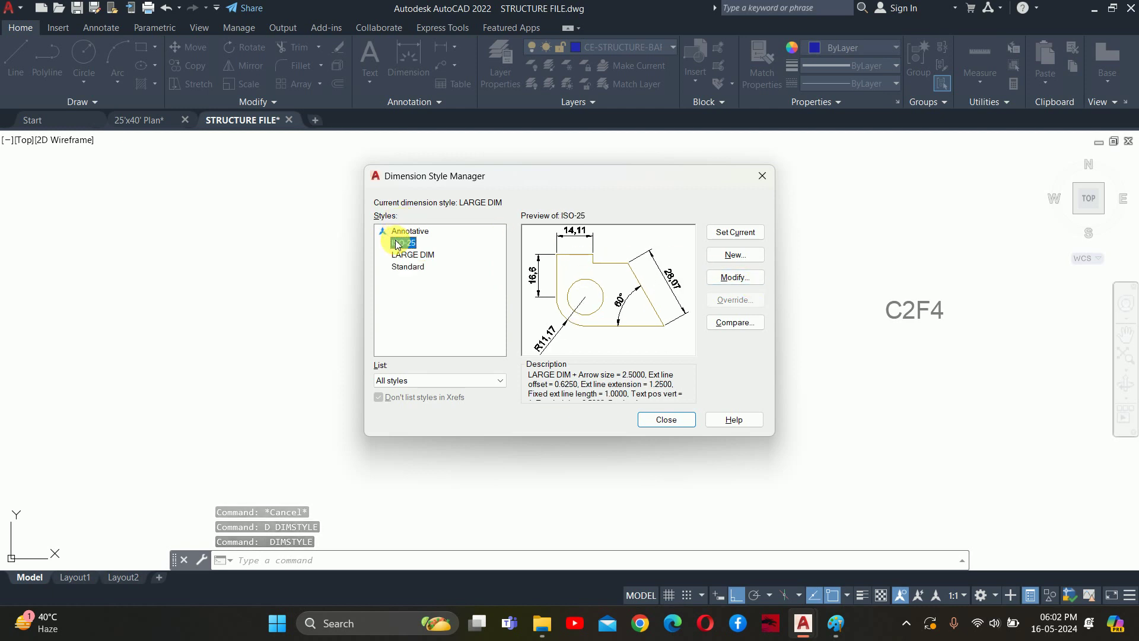
left_click(739, 281)
key("Escape")
Create Copy of ISO-25 with a Dot leader arrowhead.
left_click(714, 259)
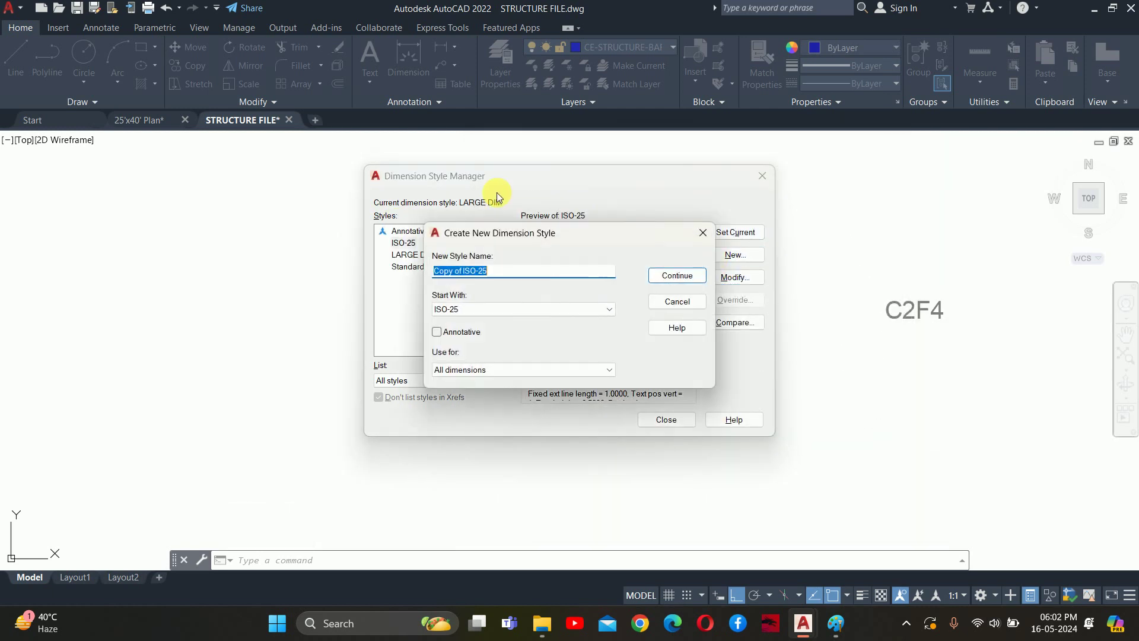
left_click(655, 276)
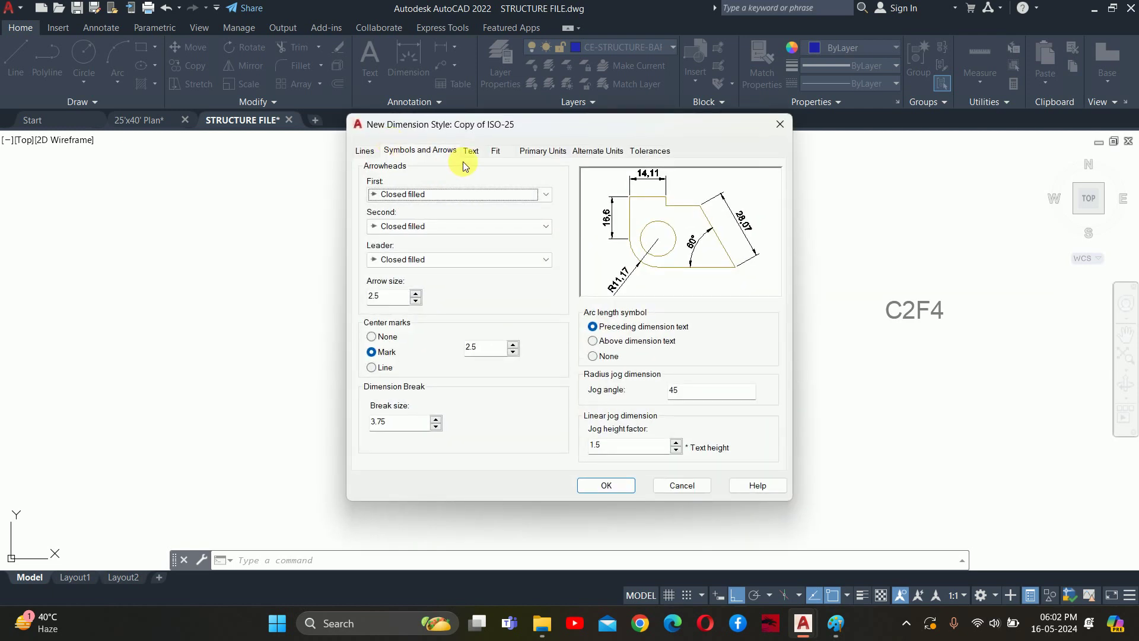
left_click(399, 265)
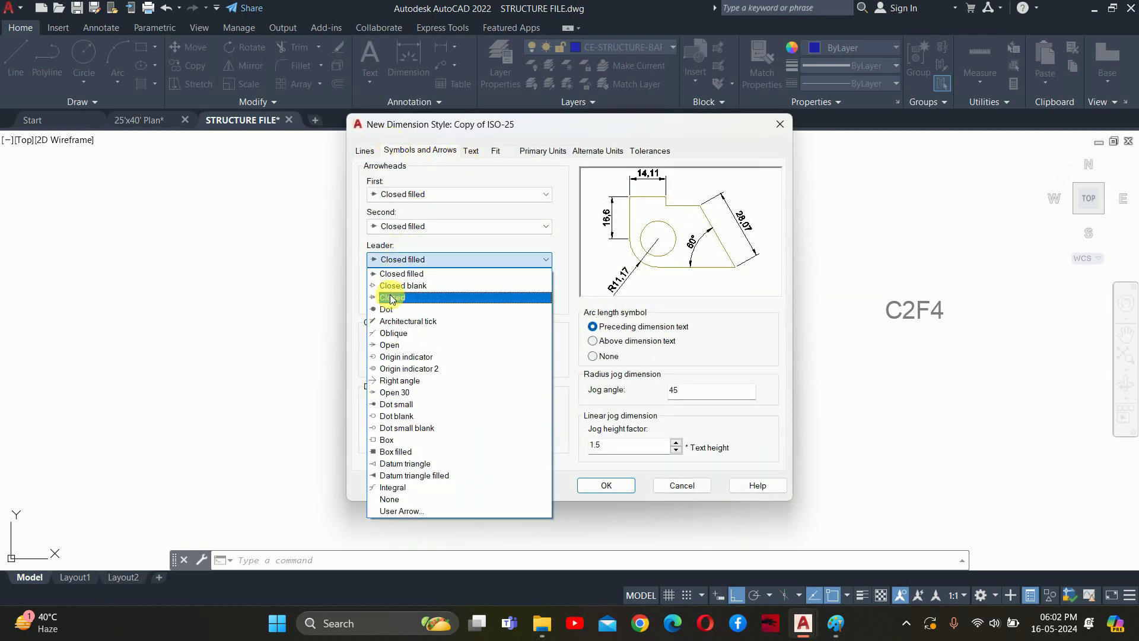
left_click(389, 300)
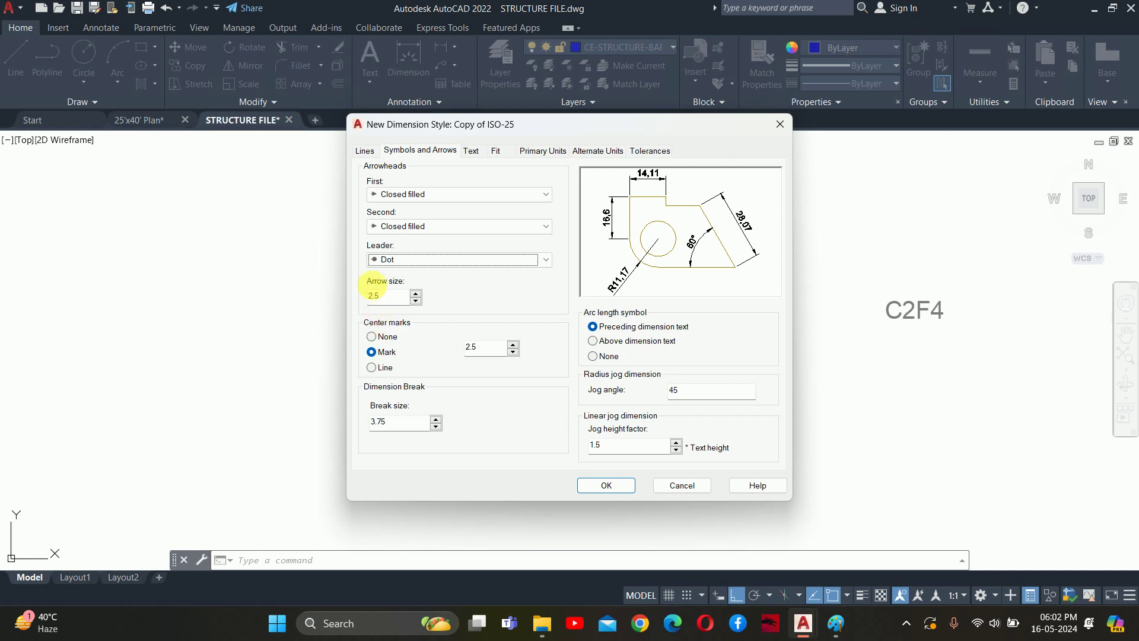
left_click(606, 484)
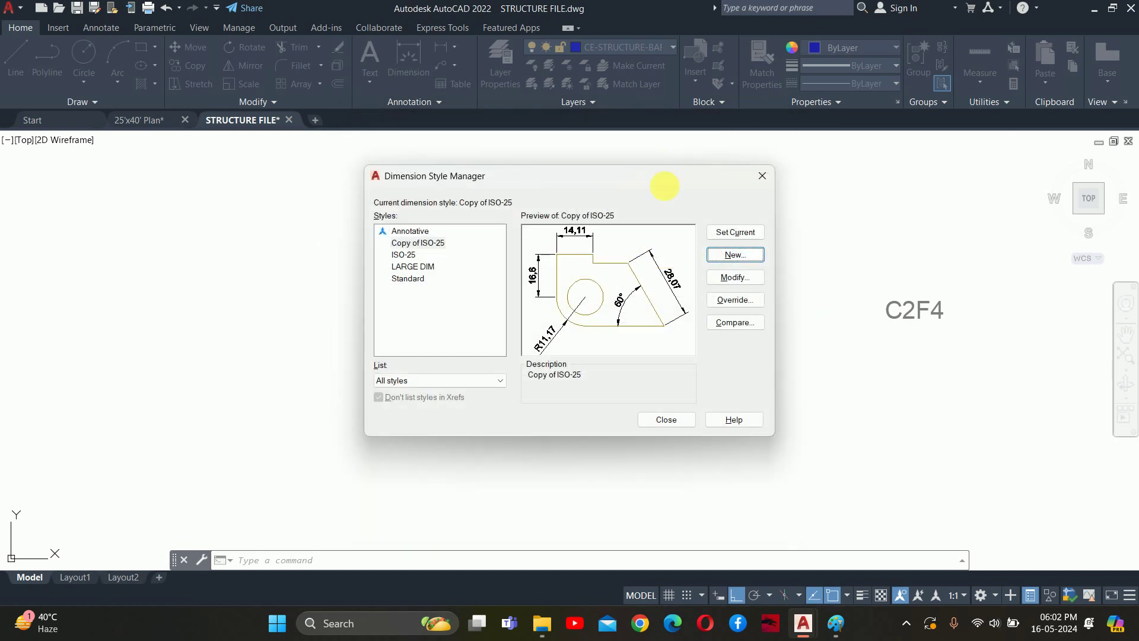
Create a duplicate Copy(2) of ISO-25 and fail to delete it.
left_click(749, 250)
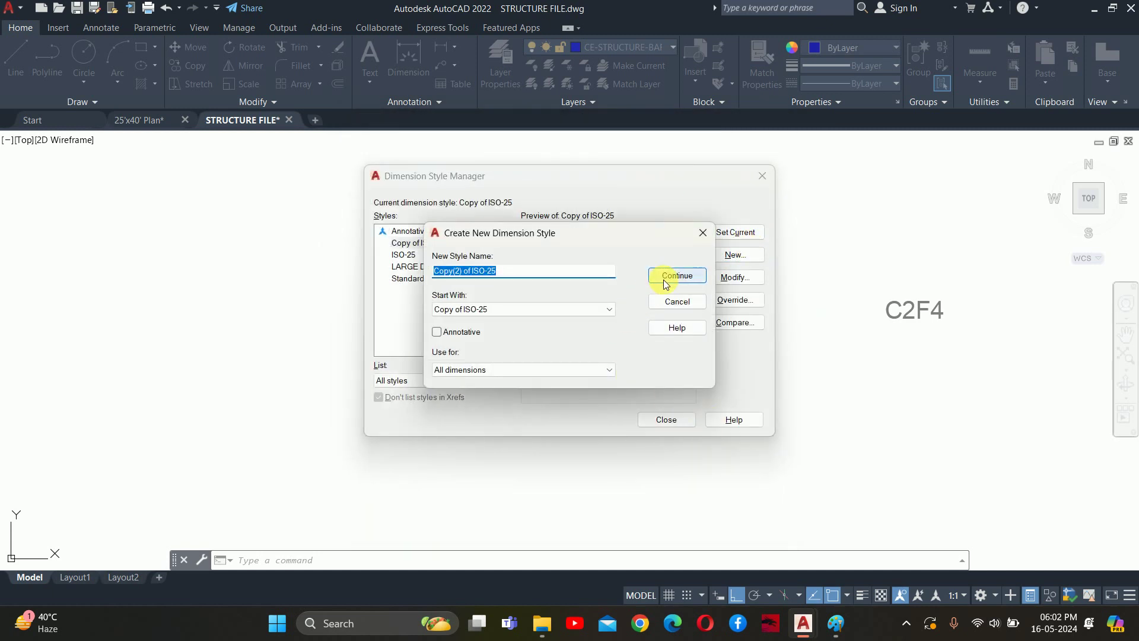
left_click(667, 299)
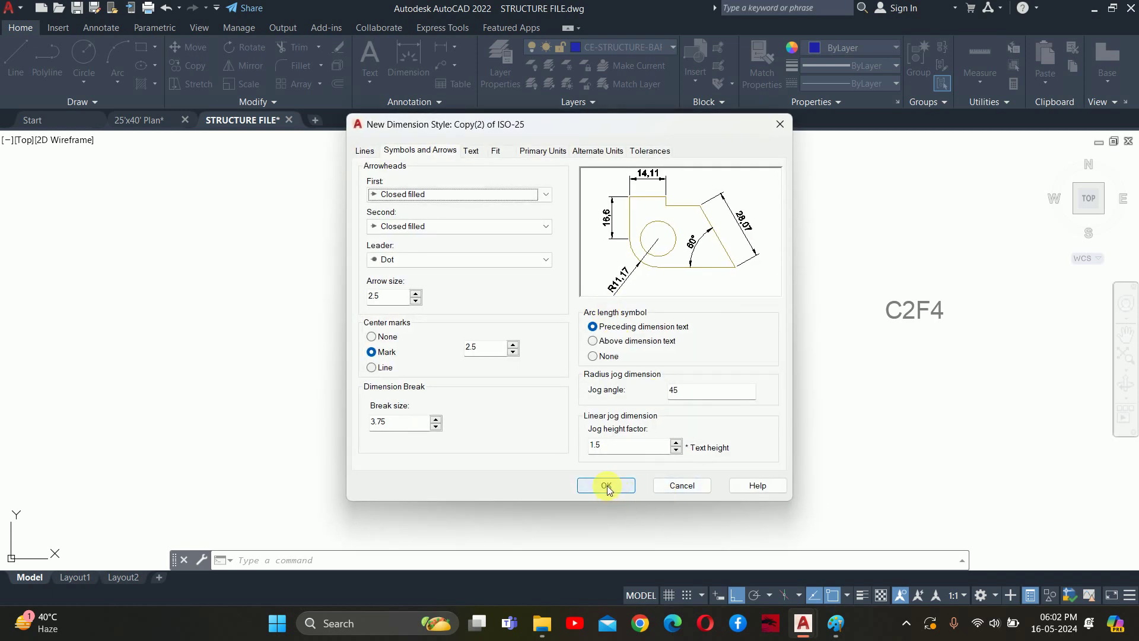
left_click(606, 485)
left_click(428, 244)
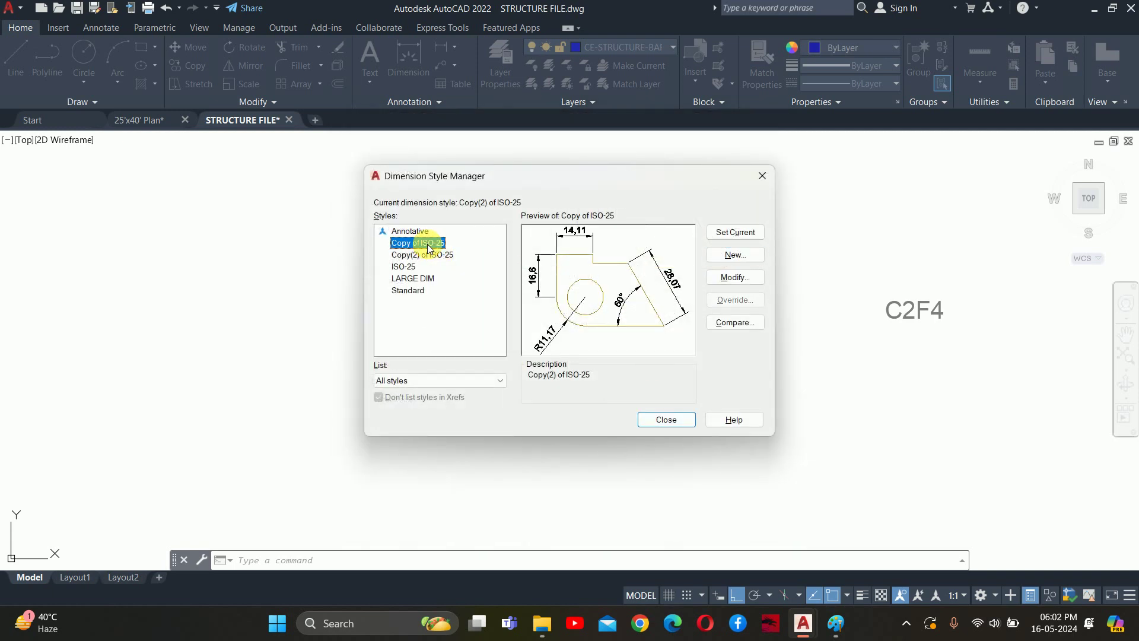
left_click(427, 254)
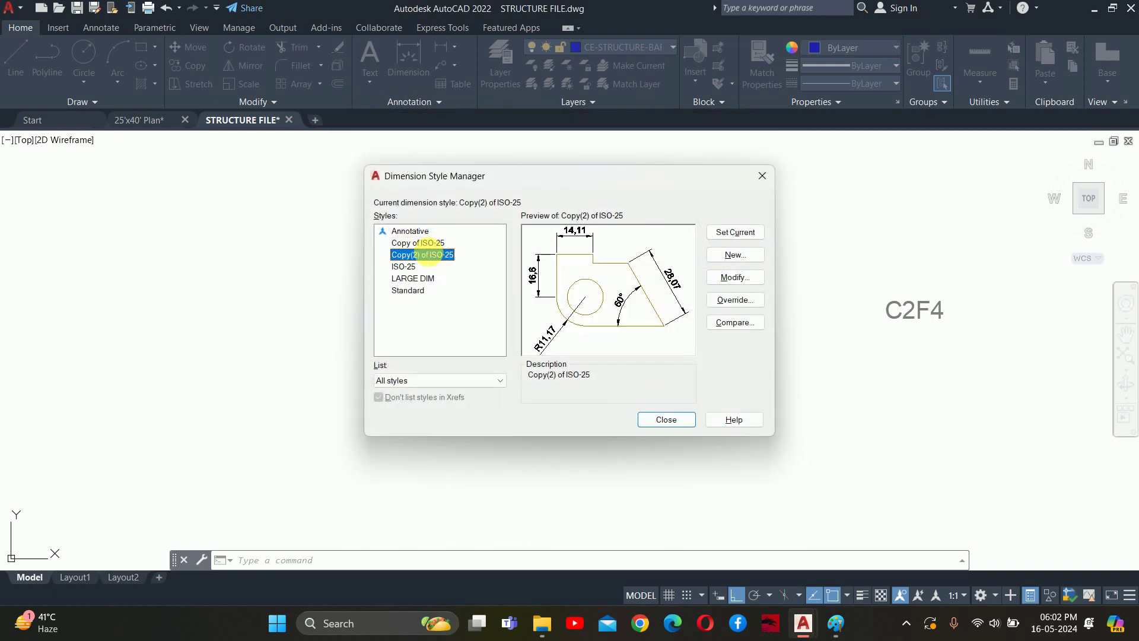
key("Delete")
left_click(661, 333)
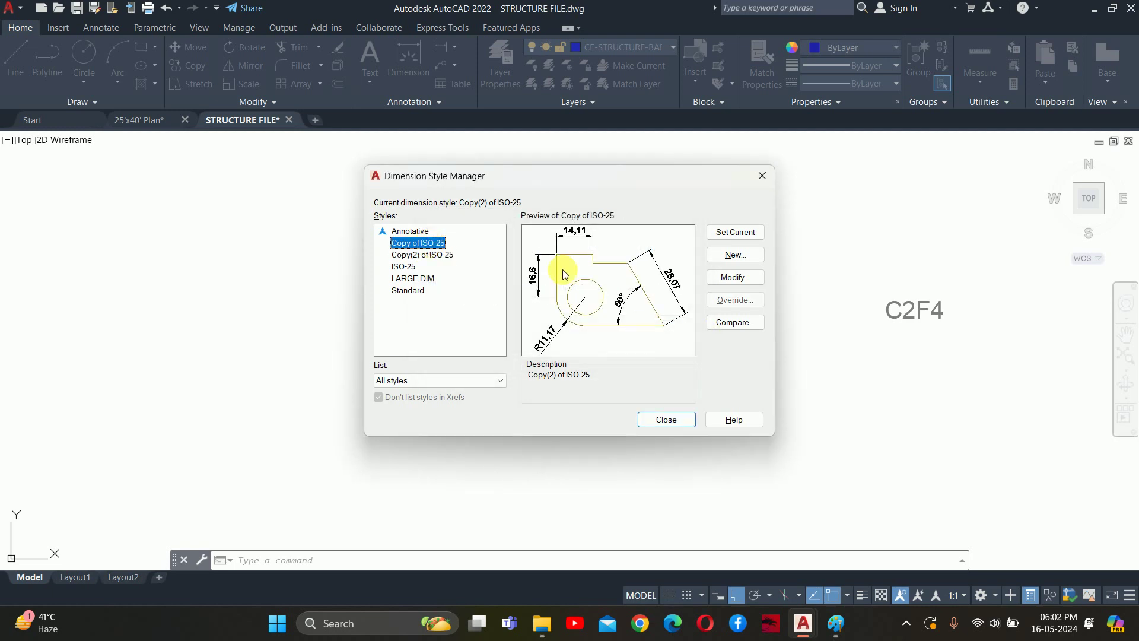
Set Copy of ISO-25 current, delete Copy(2), and close the manager.
left_click(736, 232)
left_click(431, 254)
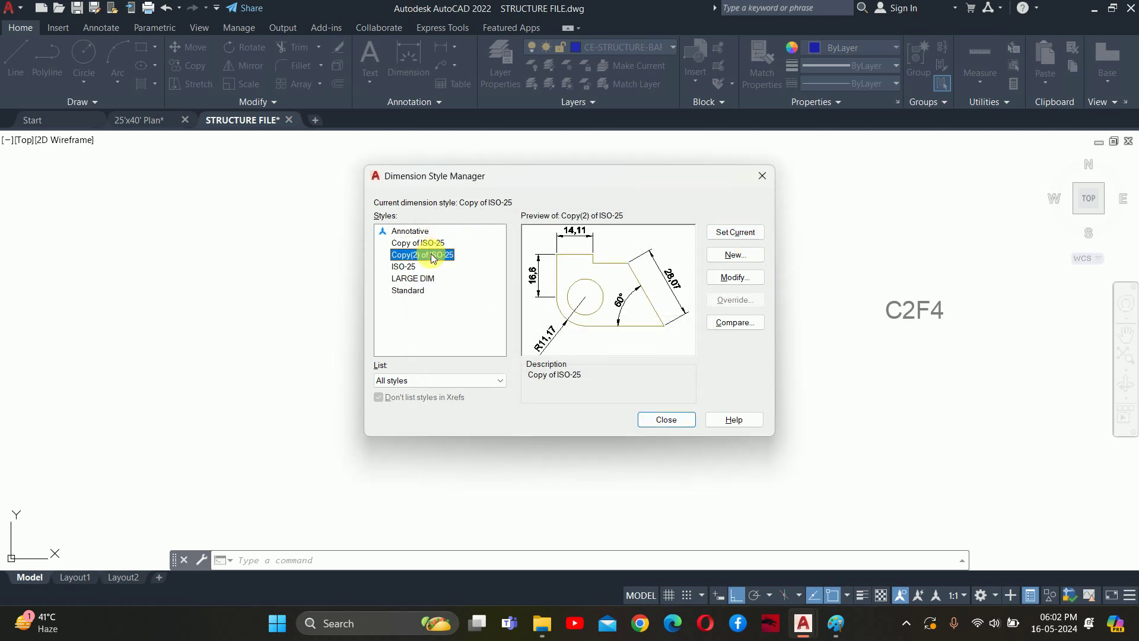
key("Delete")
left_click(603, 319)
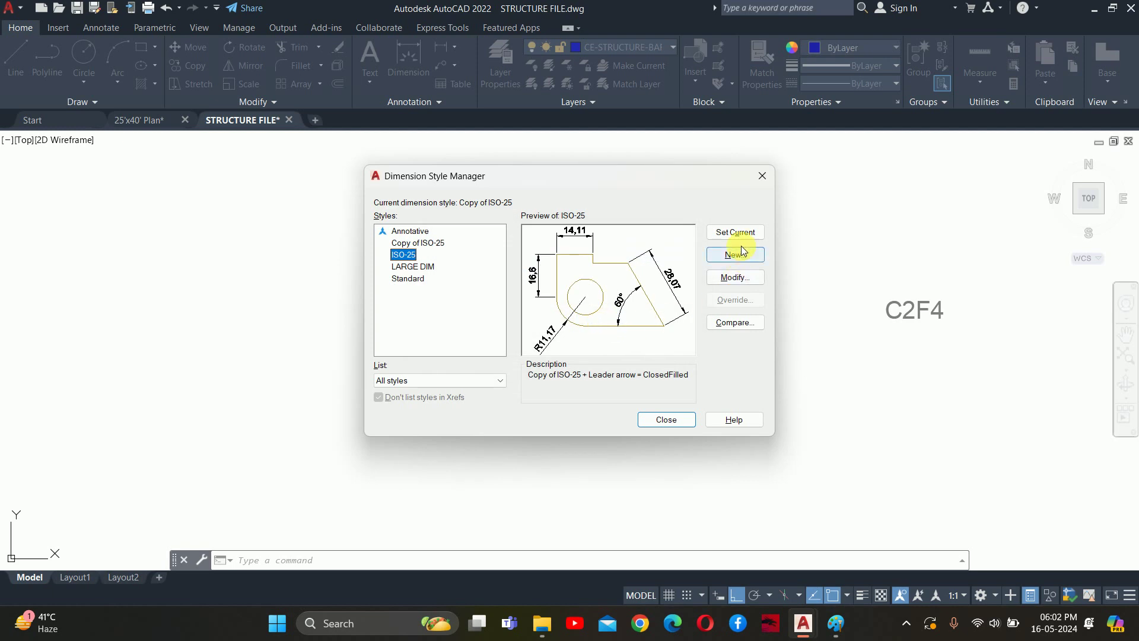
left_click(759, 178)
Test a quick leader from the right bar, cancel it, and reopen the style manager.
key("Escape")
key("Escape")
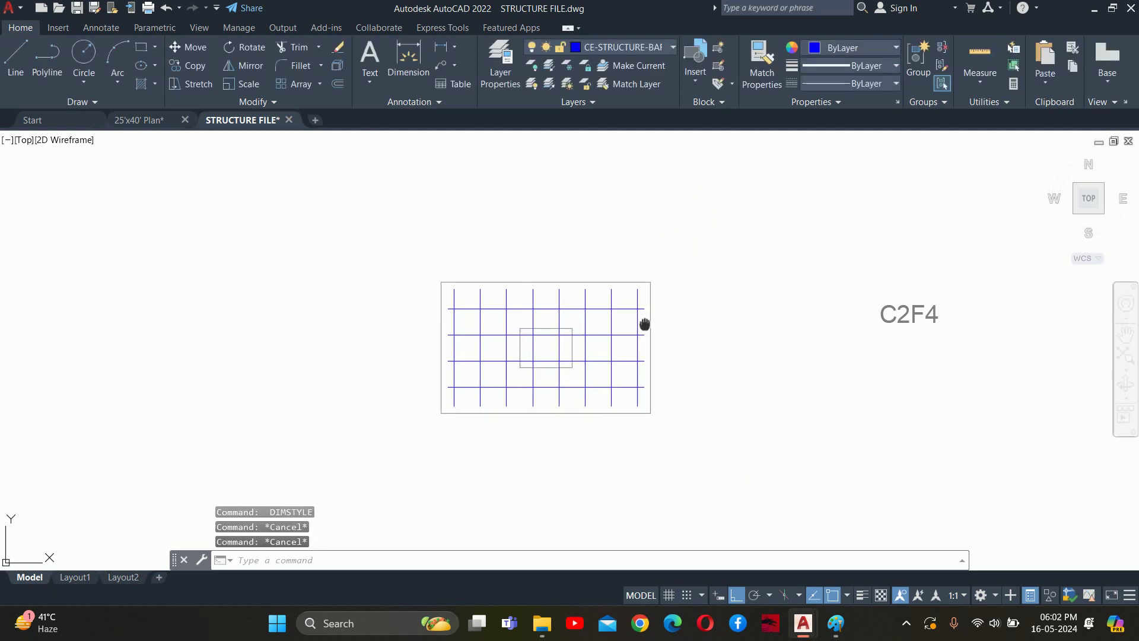
type("LE")
key("Return")
scroll(564, 344, "up", 4)
left_click(561, 318)
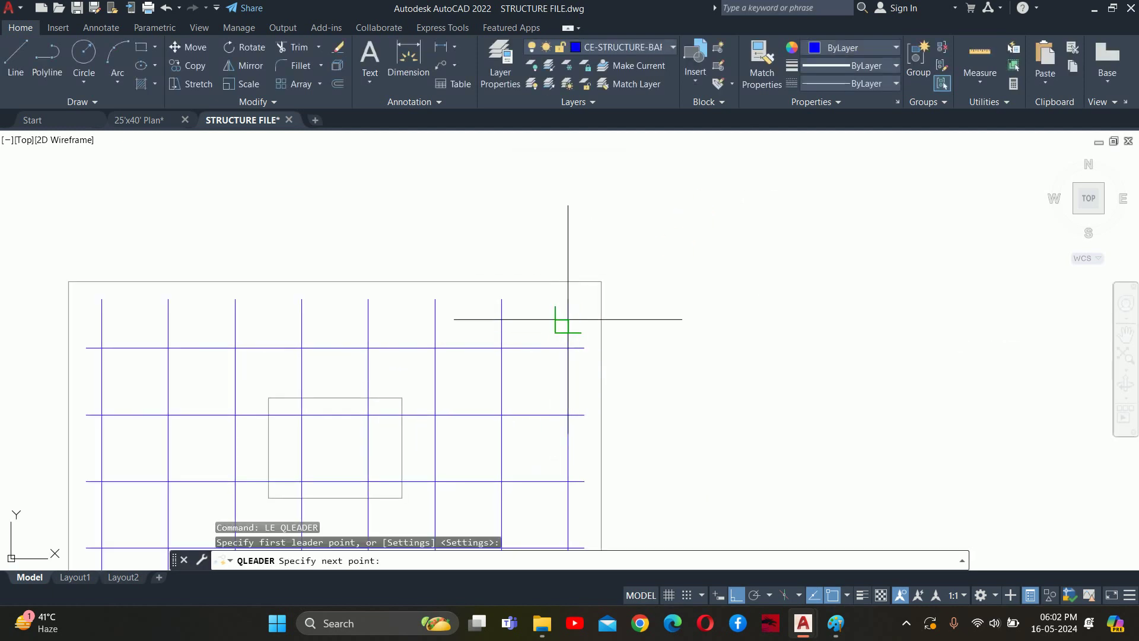
scroll(738, 327, "down", 2)
middle_click_drag(738, 326, 636, 343)
scroll(677, 344, "down", 3)
scroll(624, 344, "up", 3)
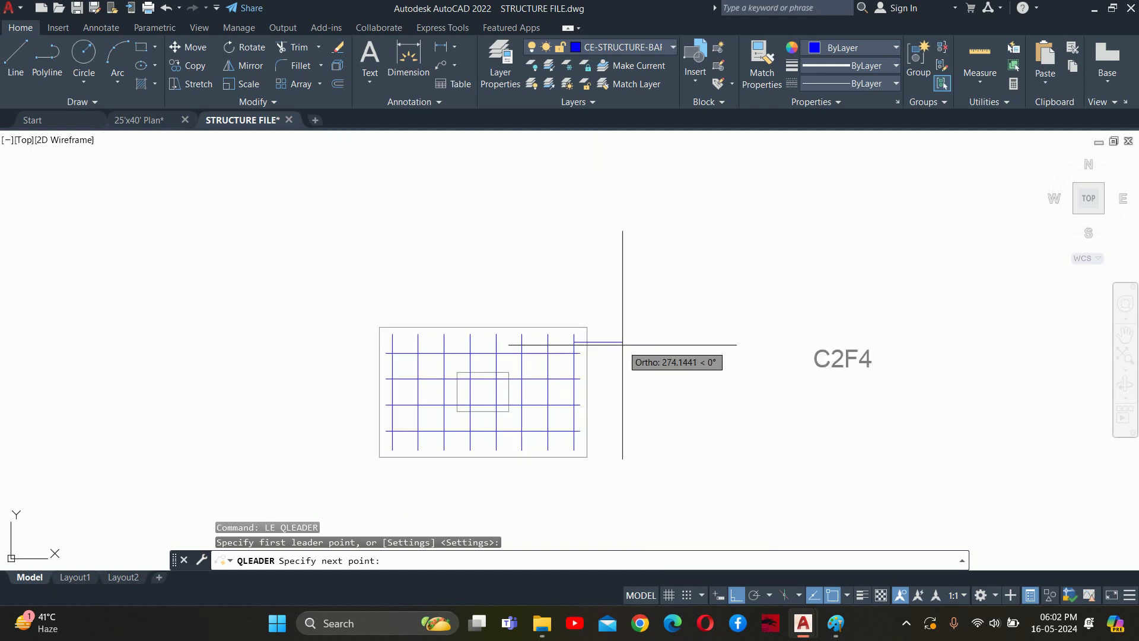
scroll(648, 340, "up", 2)
scroll(648, 340, "up", 4)
scroll(661, 382, "up", 2)
scroll(691, 348, "down", 4)
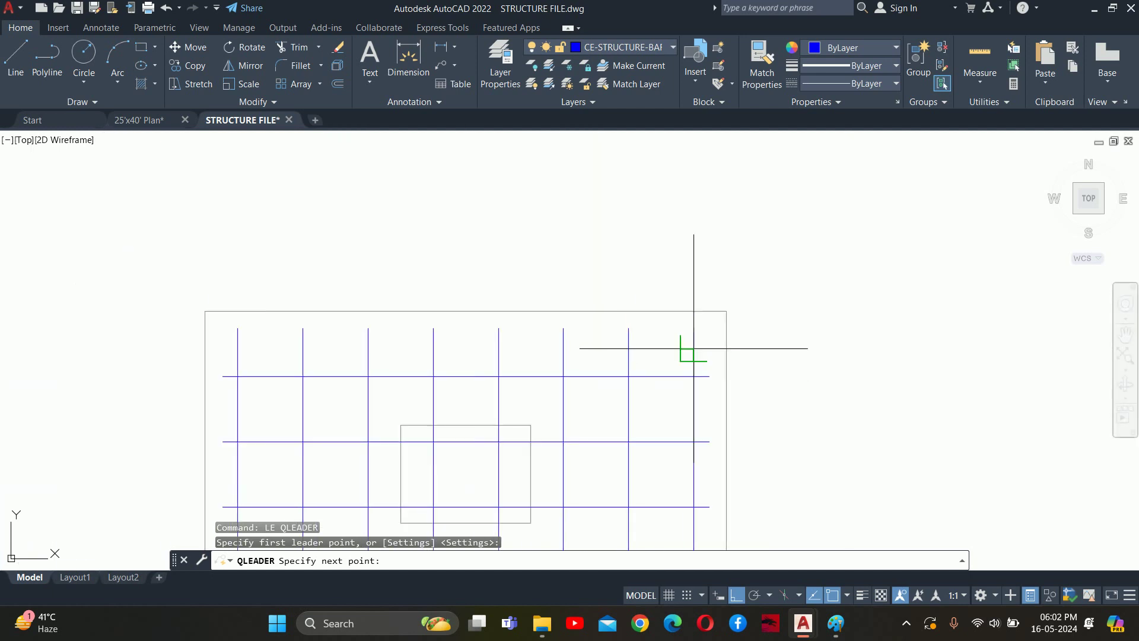
scroll(739, 355, "down", 5)
key("Escape")
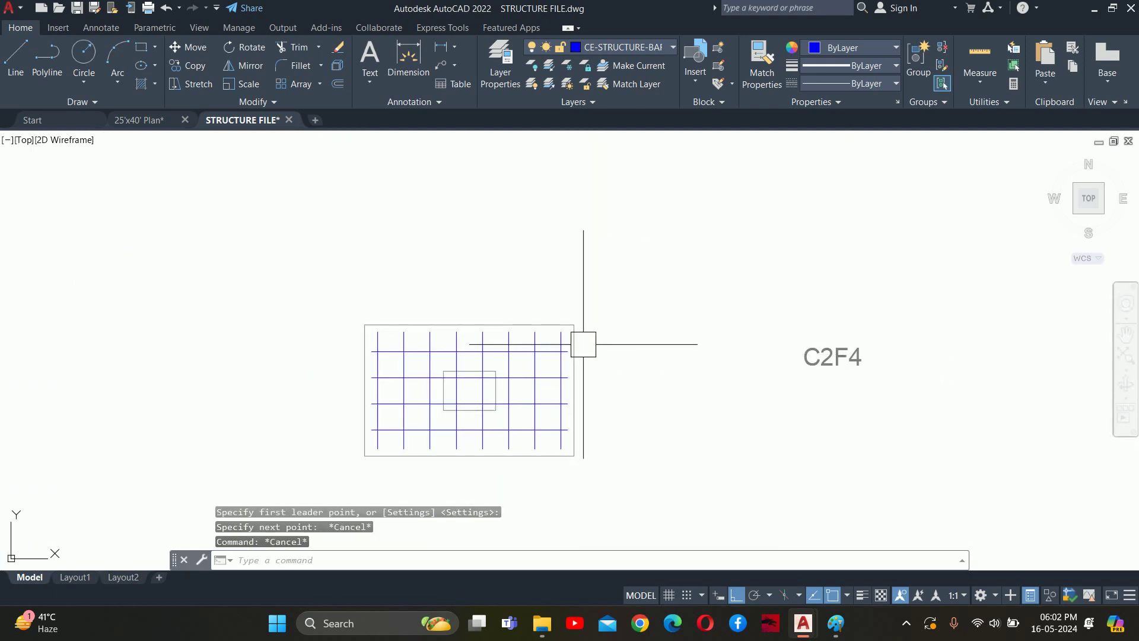
type("D")
key("Return")
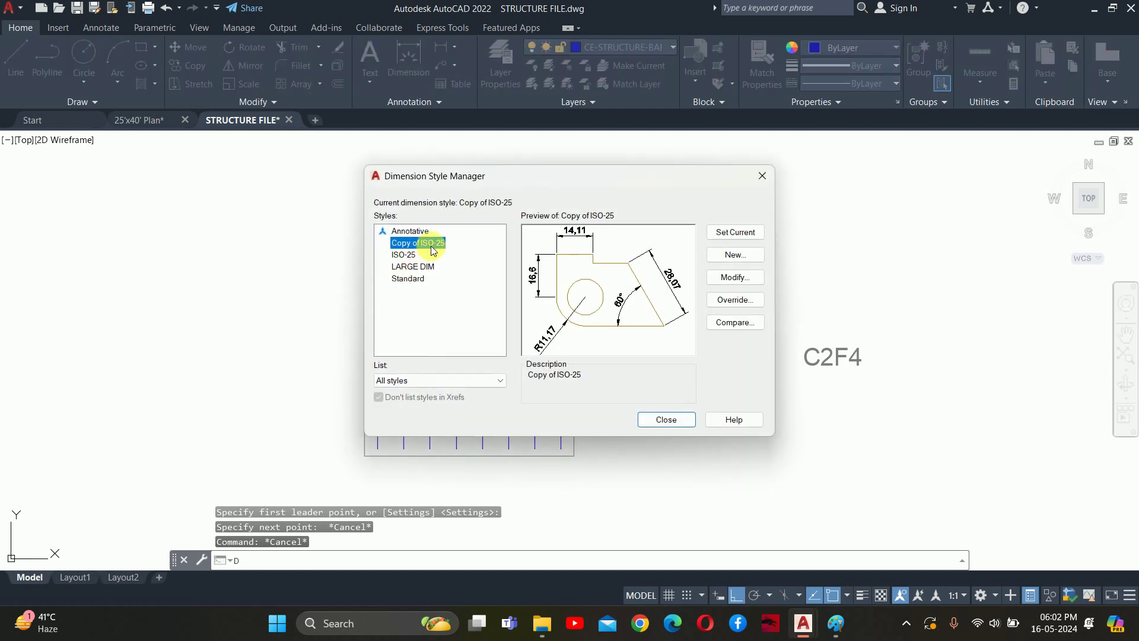
Create a new dimension style from LARGE DIM with a Dot leader arrowhead.
left_click(413, 268)
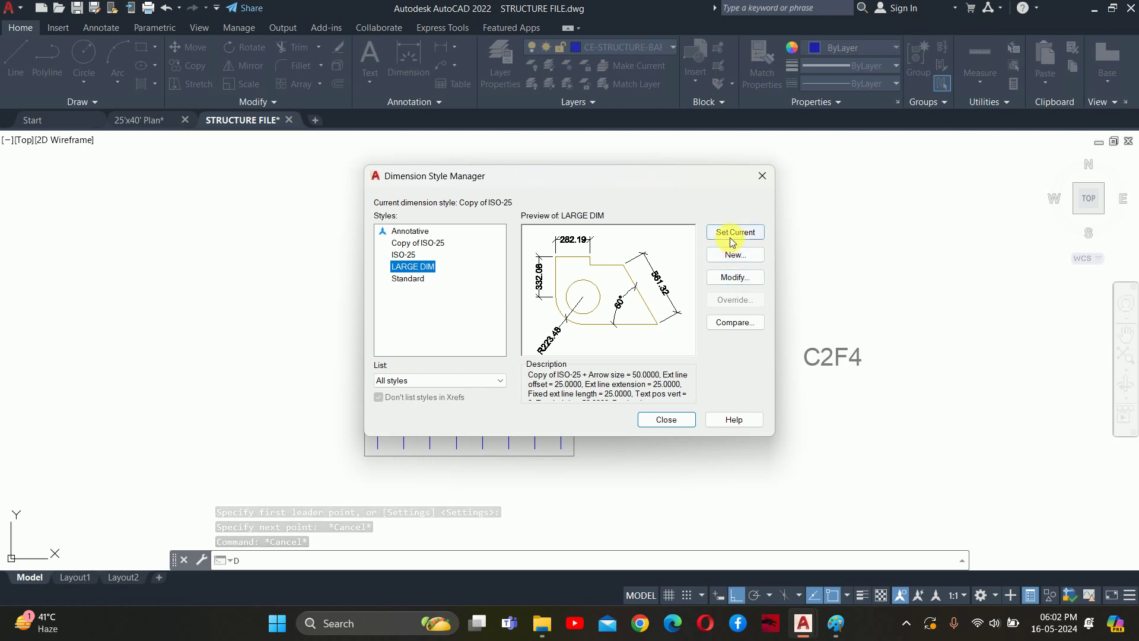
left_click(734, 254)
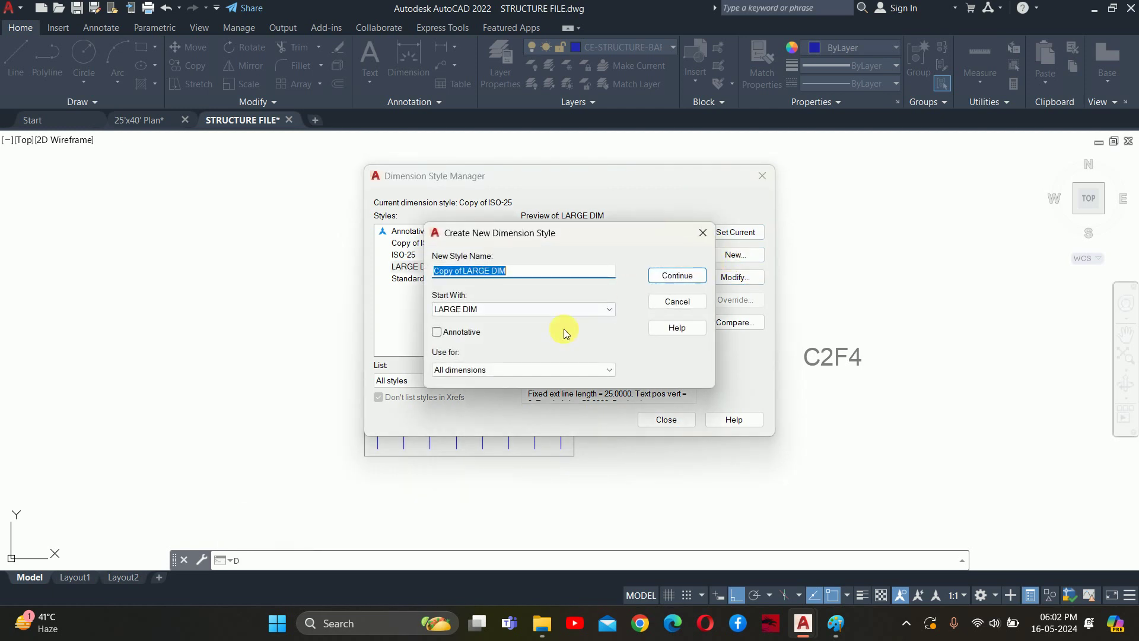
left_click(662, 276)
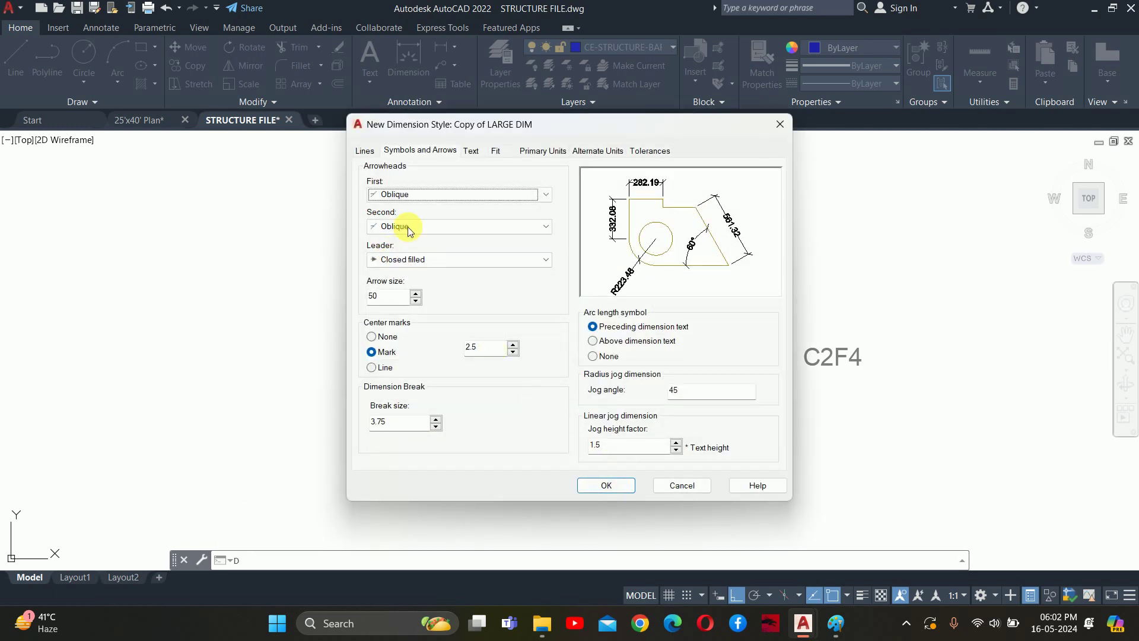
left_click(381, 259)
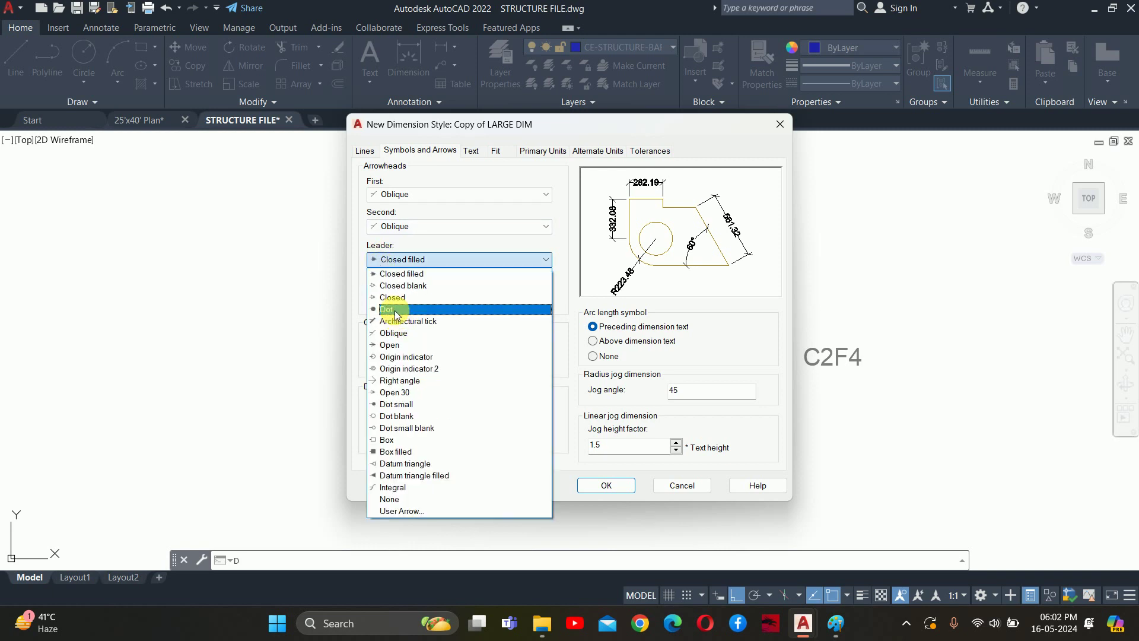
left_click(391, 308)
left_click(617, 485)
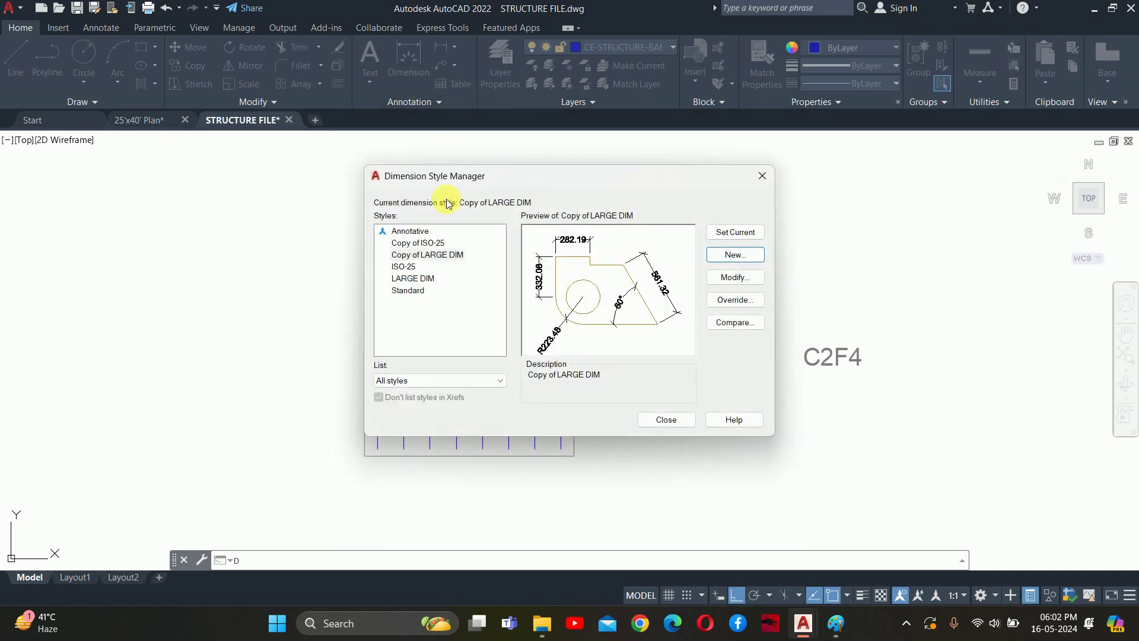
Delete the Copy of ISO-25 dimension style.
left_click(431, 243)
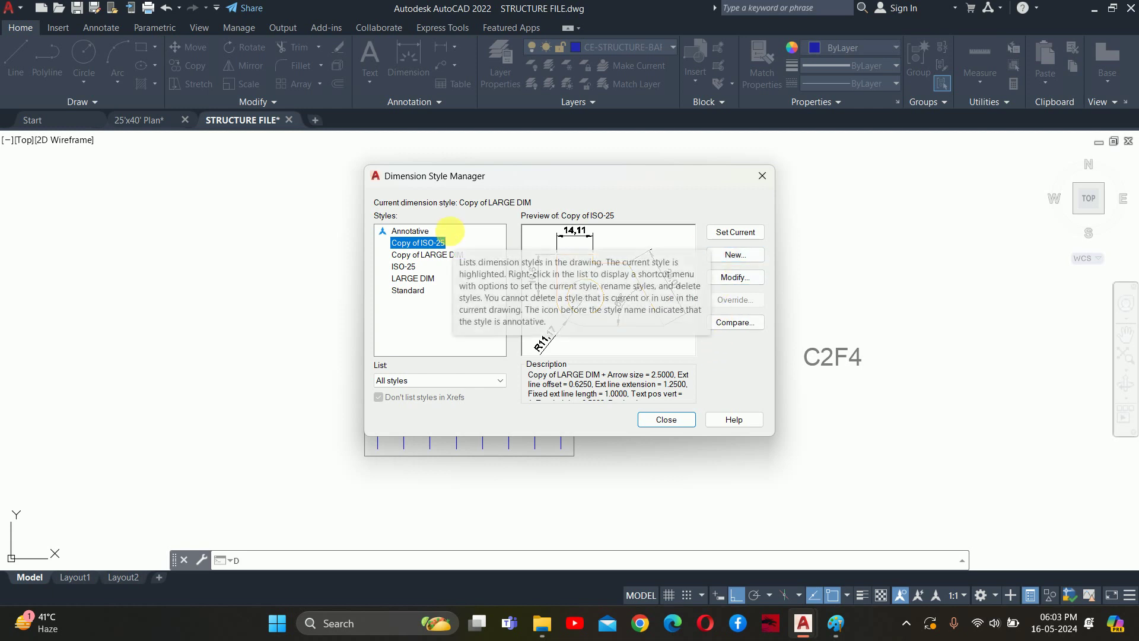
key("Delete")
left_click(620, 322)
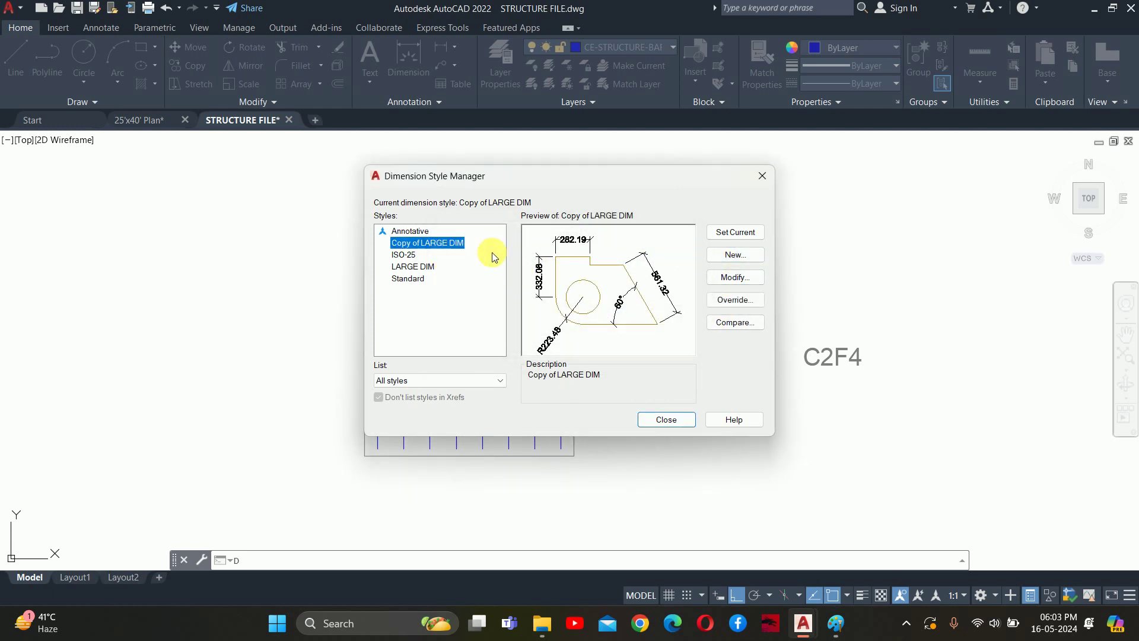
Draw a quick leader (LE) from the top-right bar, running right and then up.
left_click(768, 174)
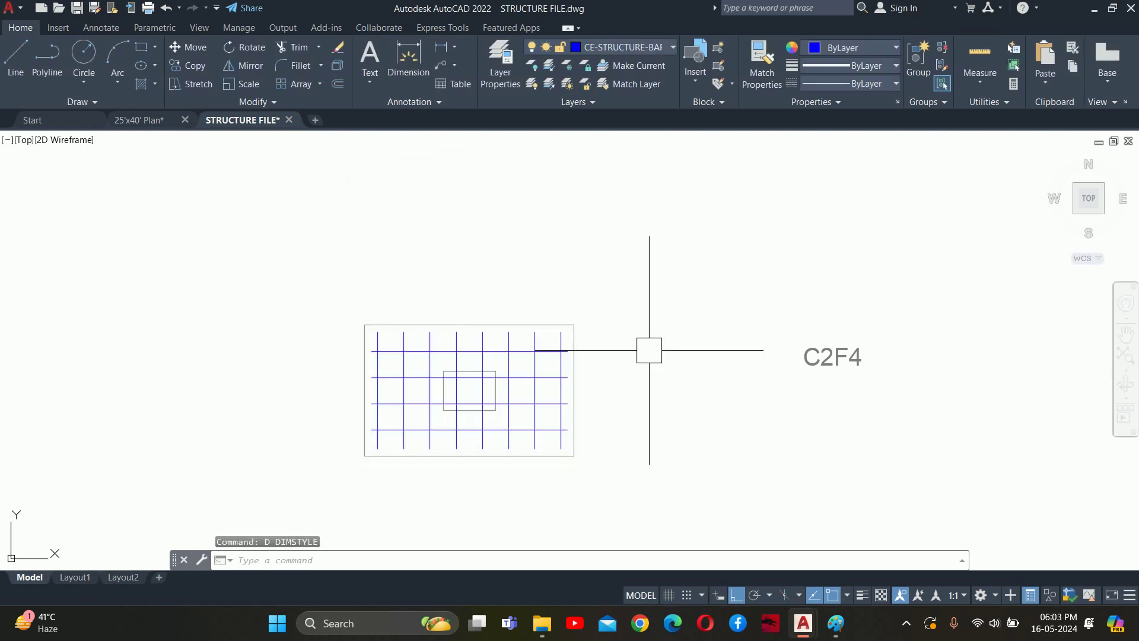
key("Escape")
key("Escape")
type("LE")
key("Return")
scroll(579, 348, "up", 5)
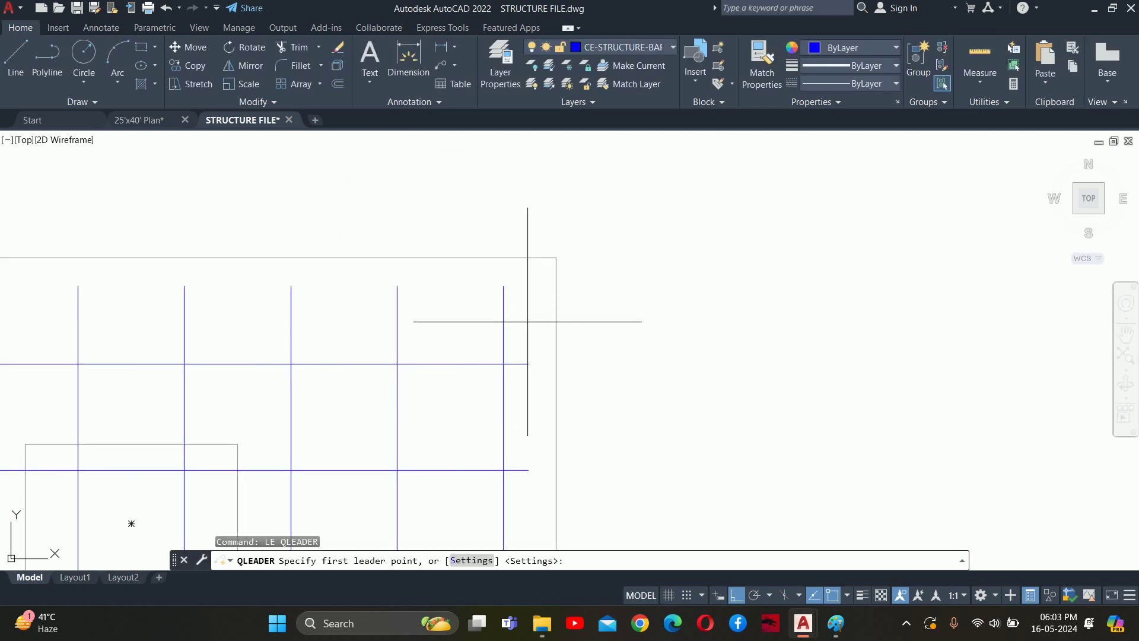
left_click(500, 320)
scroll(720, 320, "down", 5)
left_click(684, 326)
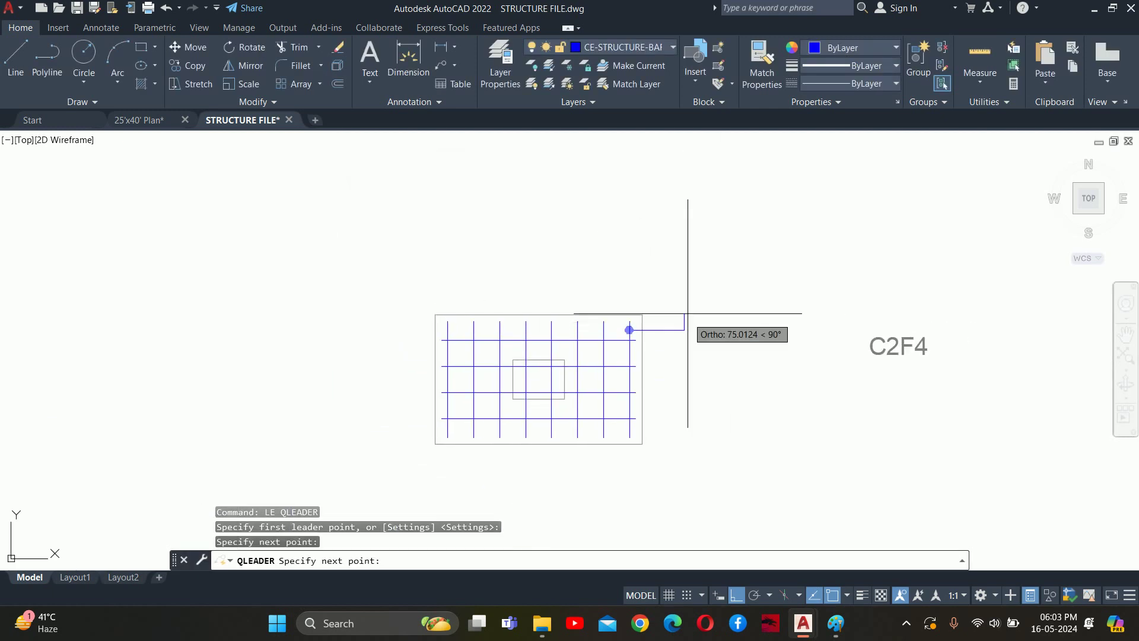
left_click(682, 298)
key("Escape")
key("Escape")
key("Escape")
Cancel the leader text prompt, adjust the view, and run RT with two picks.
scroll(641, 345, "up", 2)
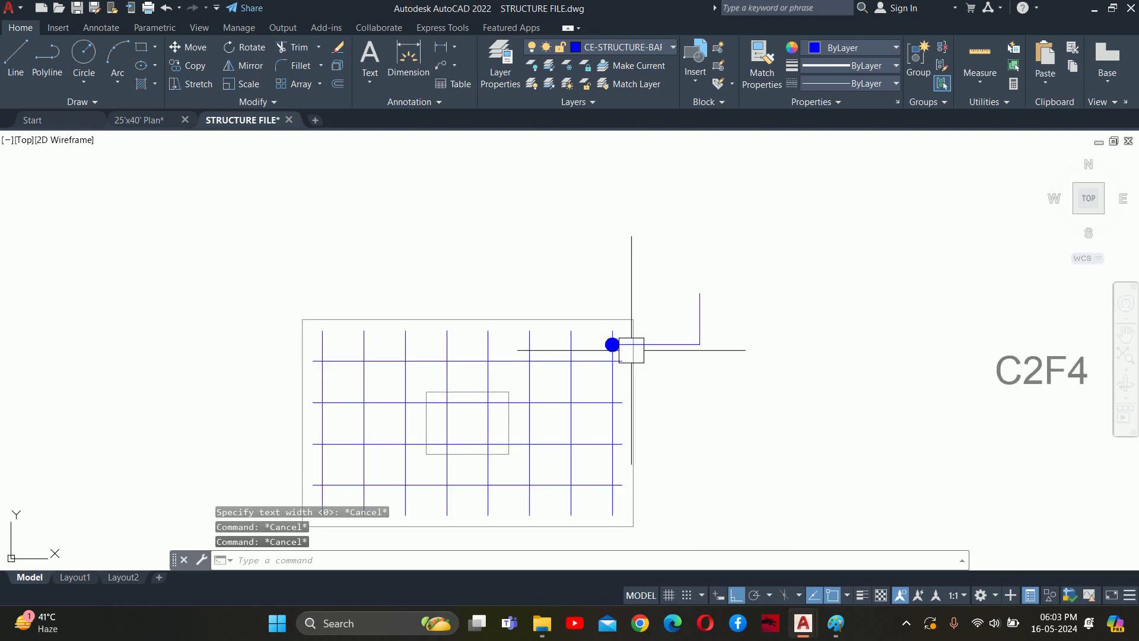
key("Escape")
middle_click_drag(679, 346, 634, 370)
type("R")
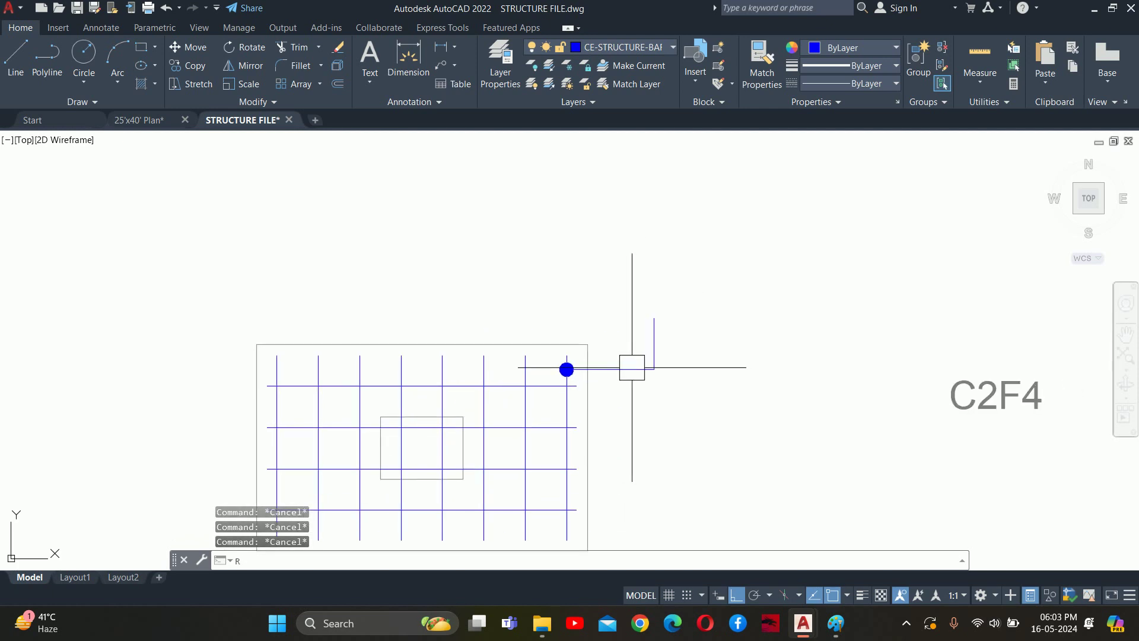
type("rt")
key("Return")
left_click(627, 259)
left_click(767, 296)
Start a multiline text box with its first corner beside the leader.
type("mt")
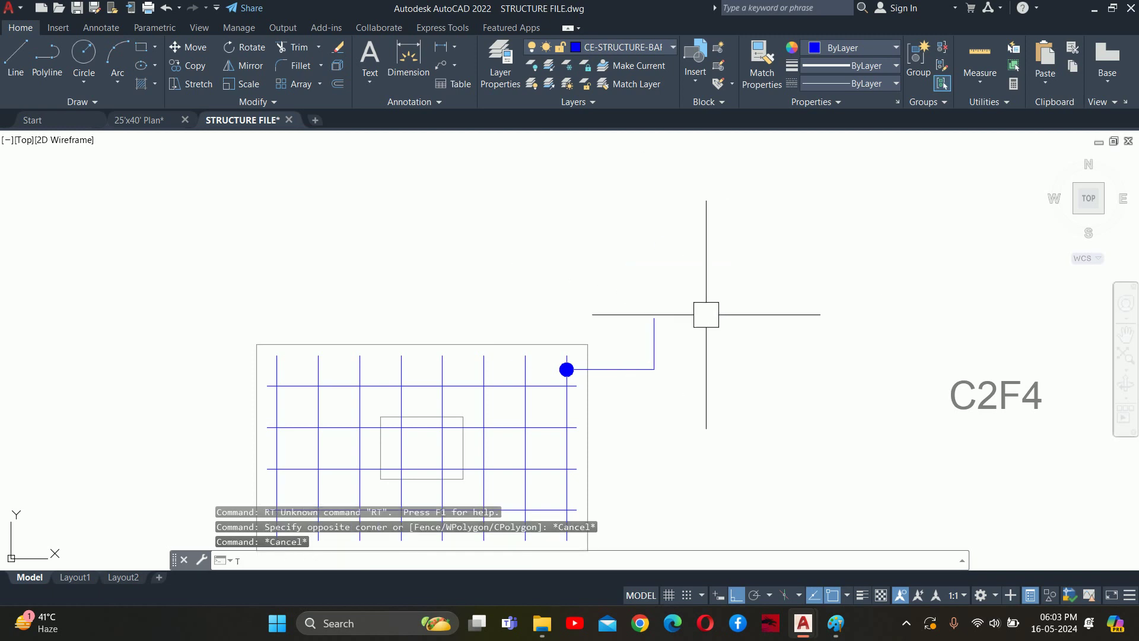
key("Return")
left_click(660, 248)
Finish the text box and set its text height to 50.
left_click(740, 301)
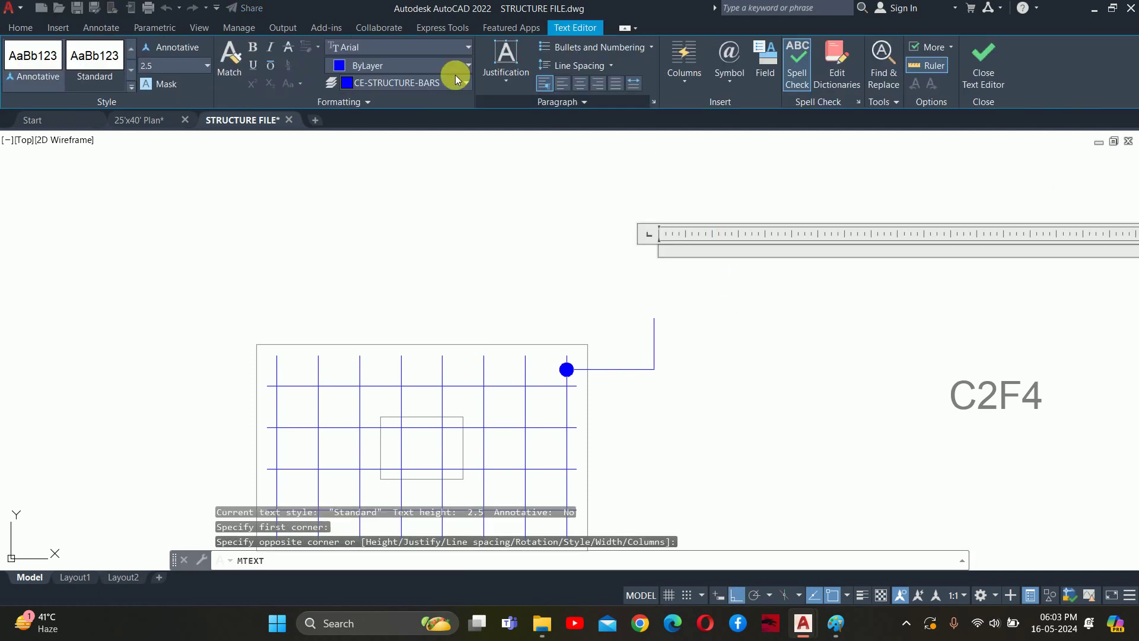
left_click(166, 70)
type("50")
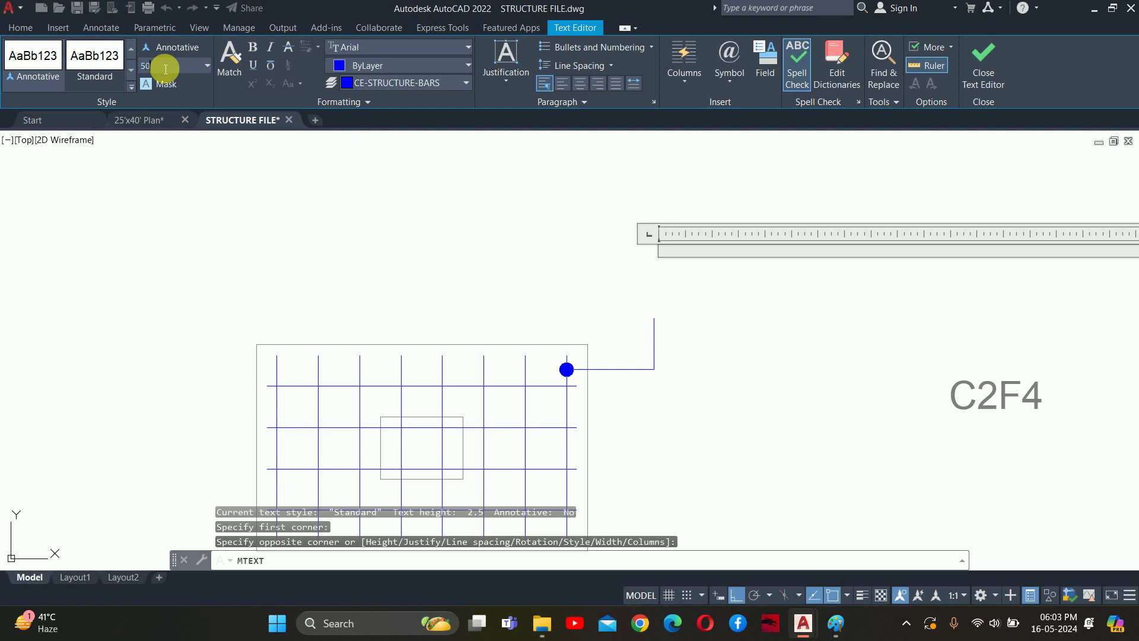
key("Return")
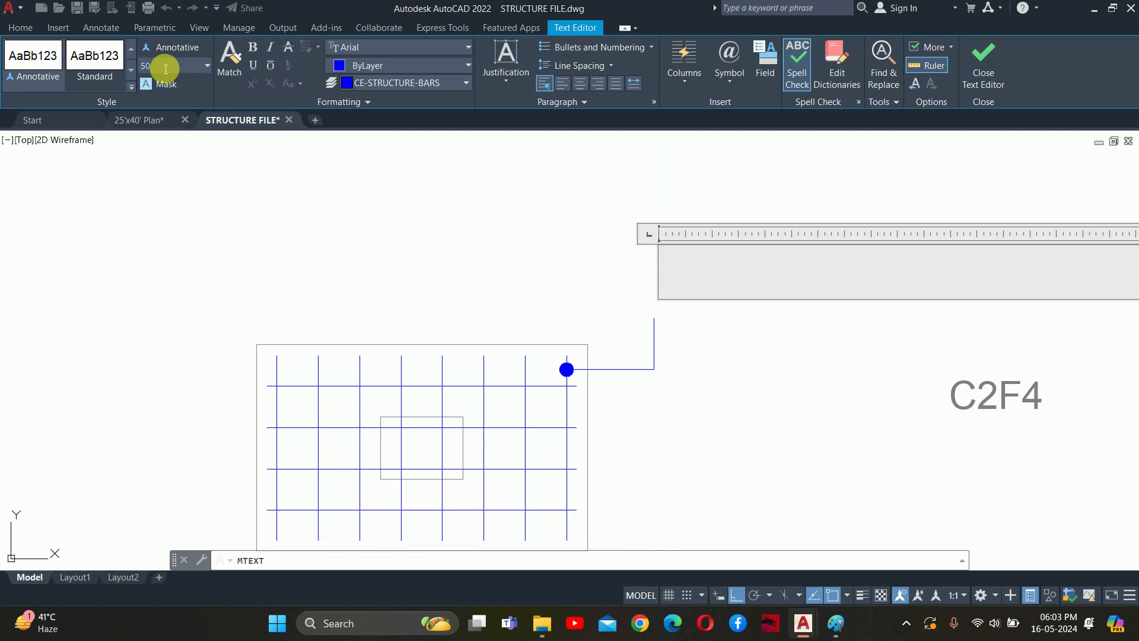
Enter the label text LATERAL BAR and commit it beside the leader.
type("L")
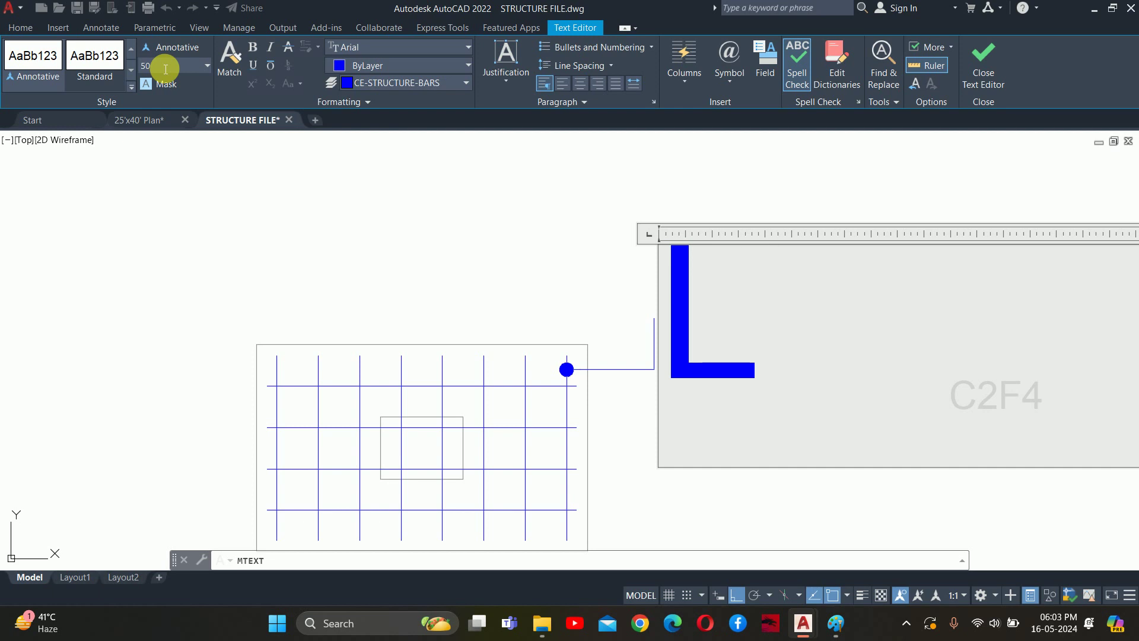
type("ON")
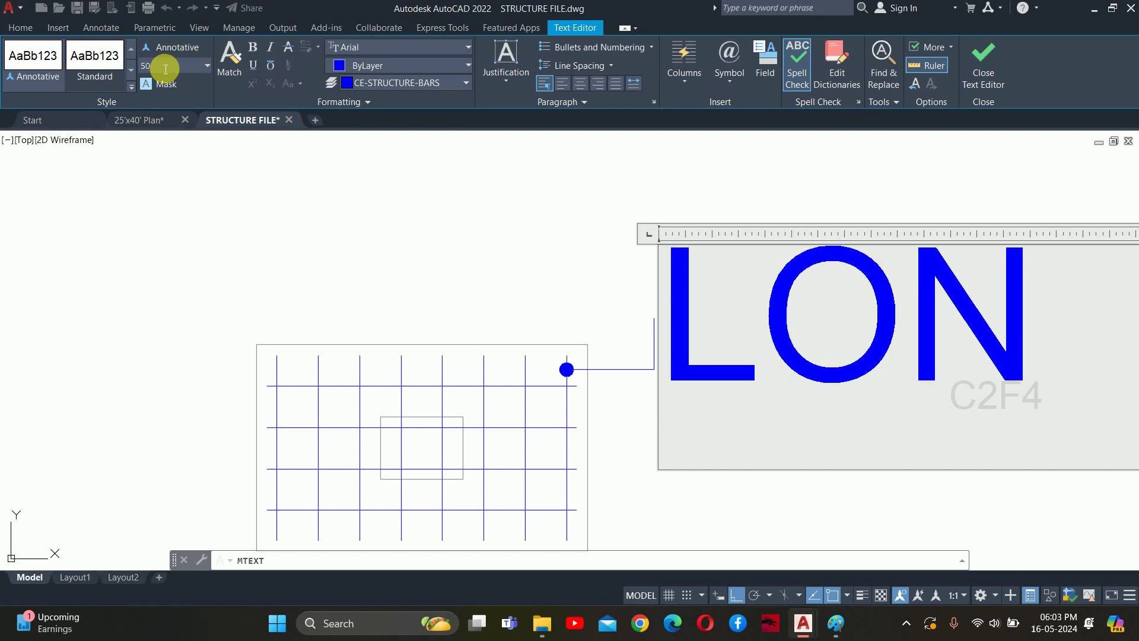
type("GITUDI")
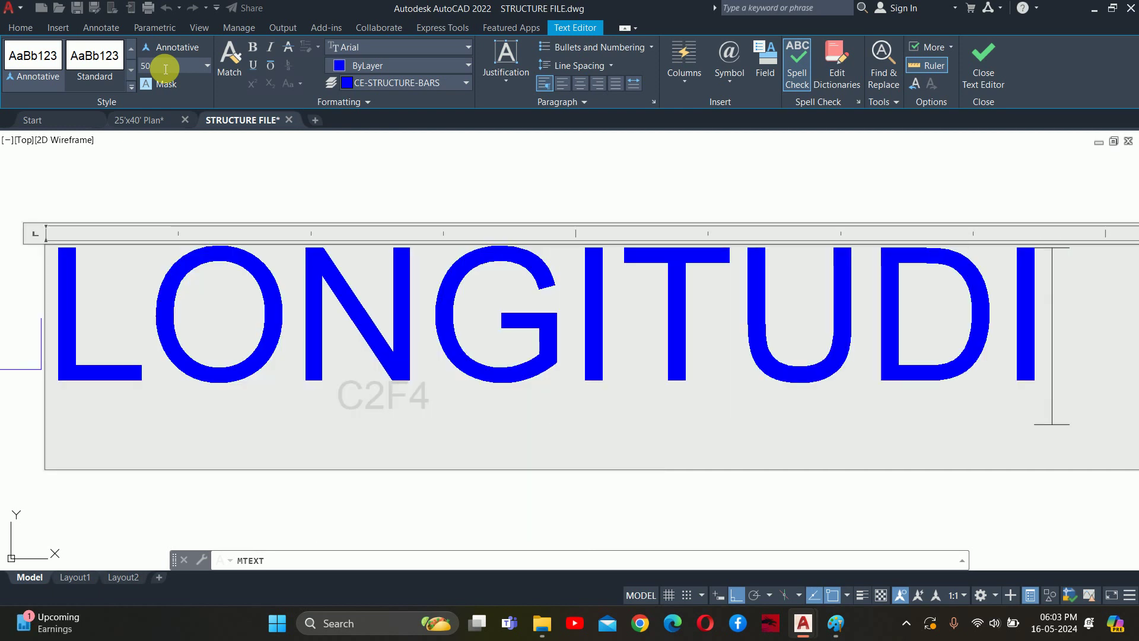
type("NAL")
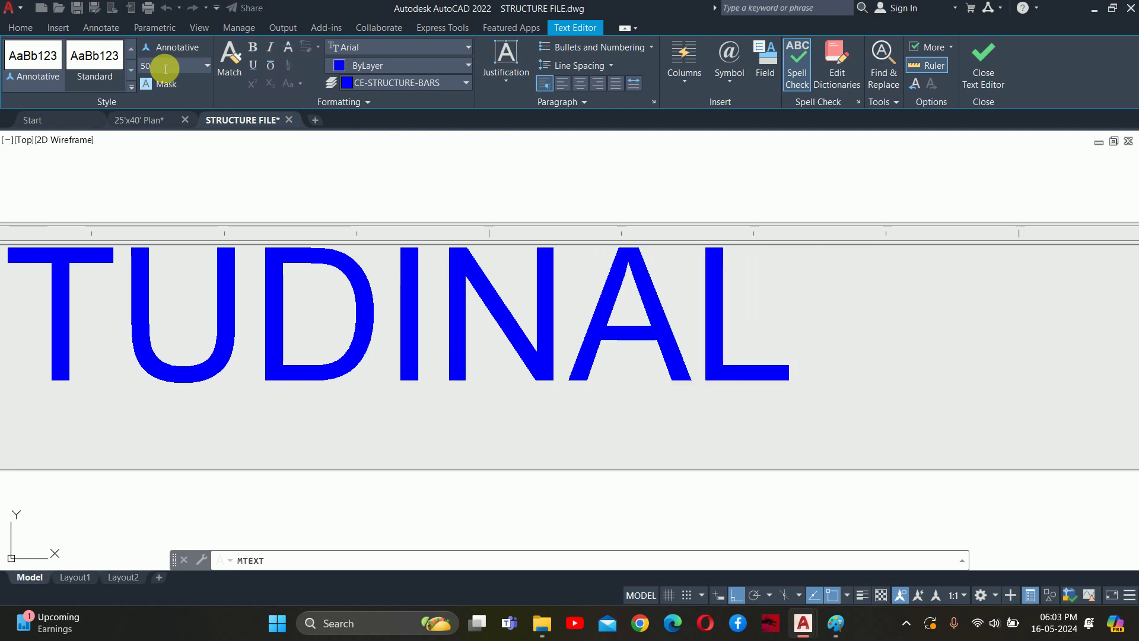
key("BackSpace")
key("BackSpace")
key("BackSpace")
key("BackSpace")
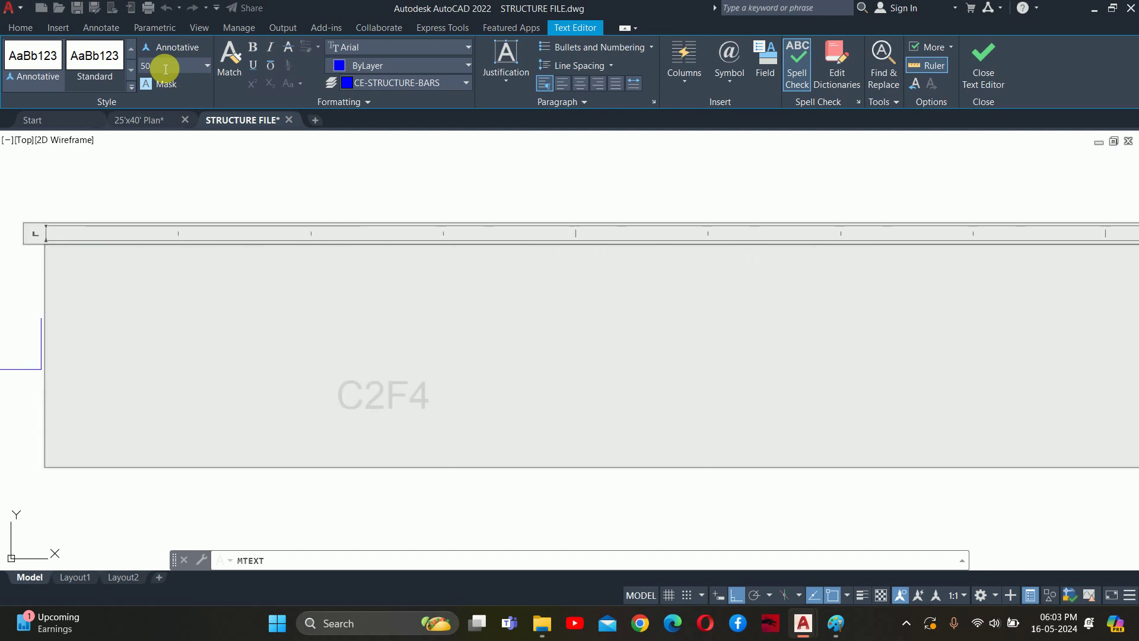
type("LATERIA")
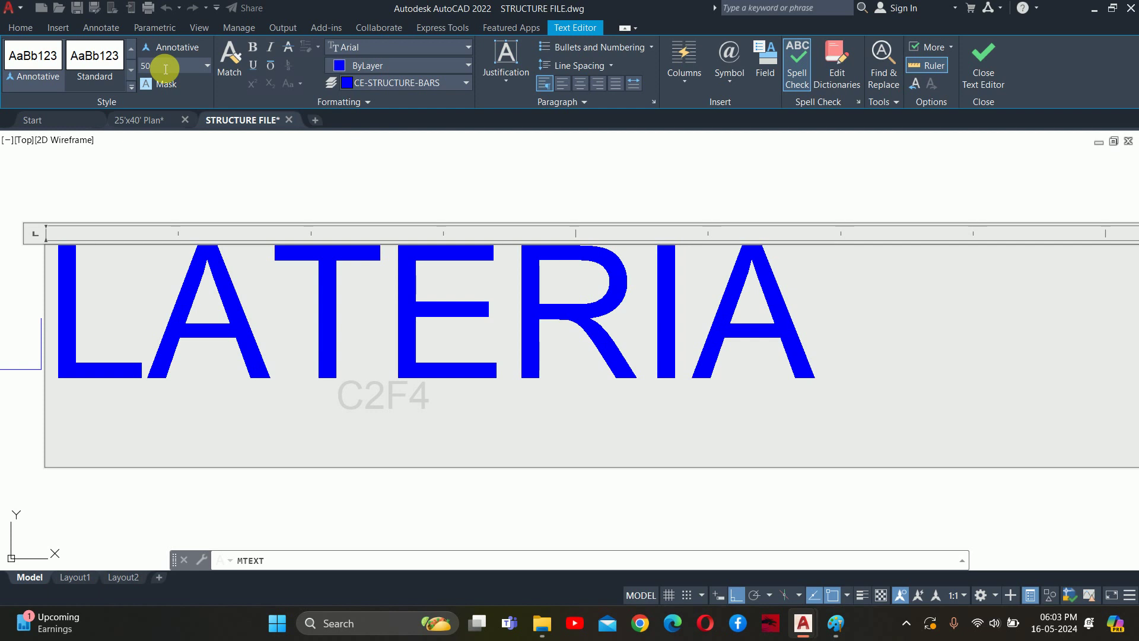
key("BackSpace")
key("BackSpace")
type("AL ")
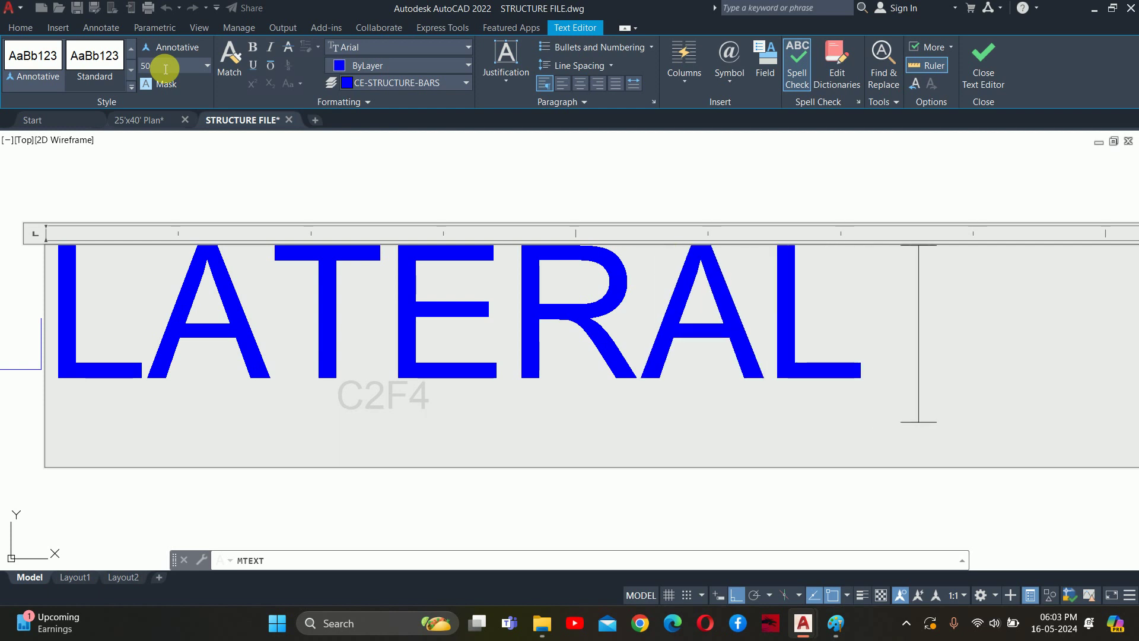
type("BAR")
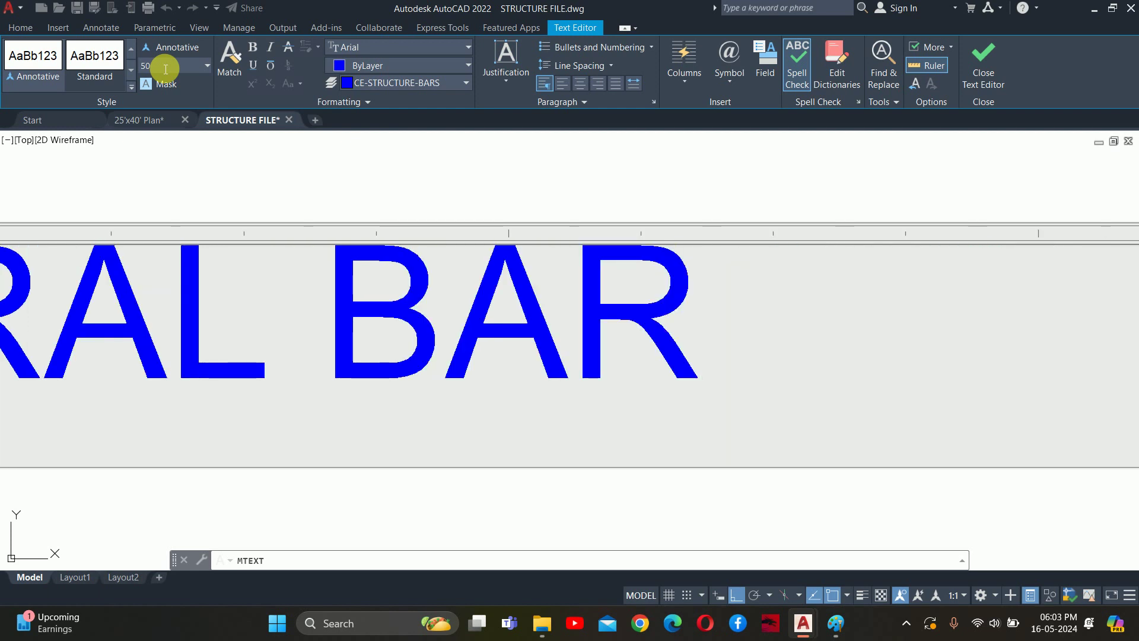
scroll(457, 226, "down", 5)
middle_click_drag(388, 229, 655, 297)
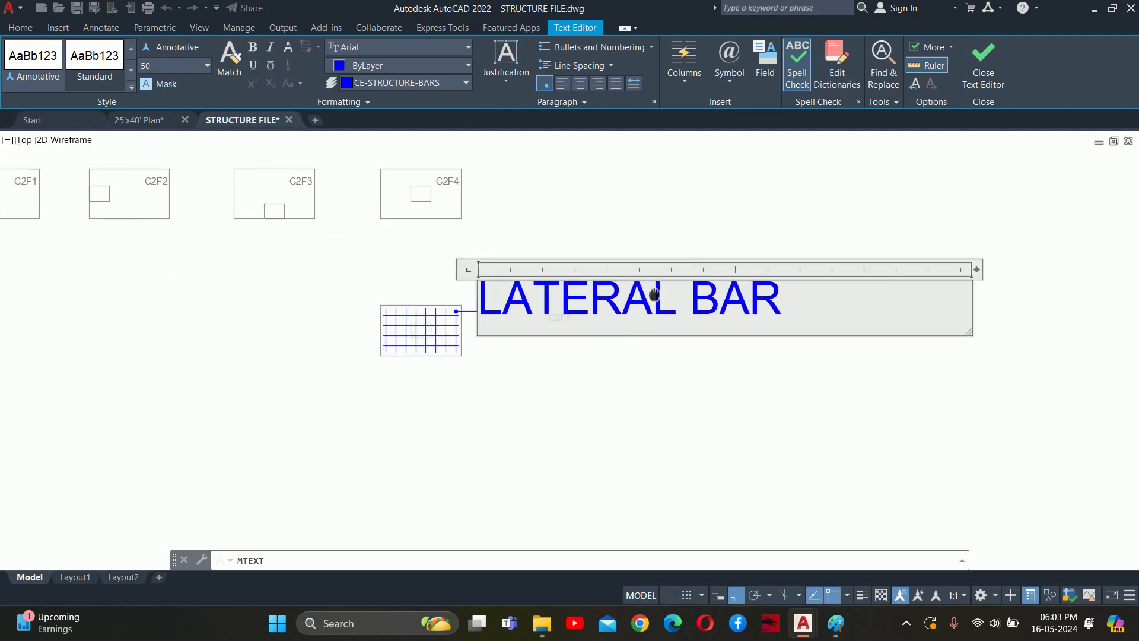
key("Return")
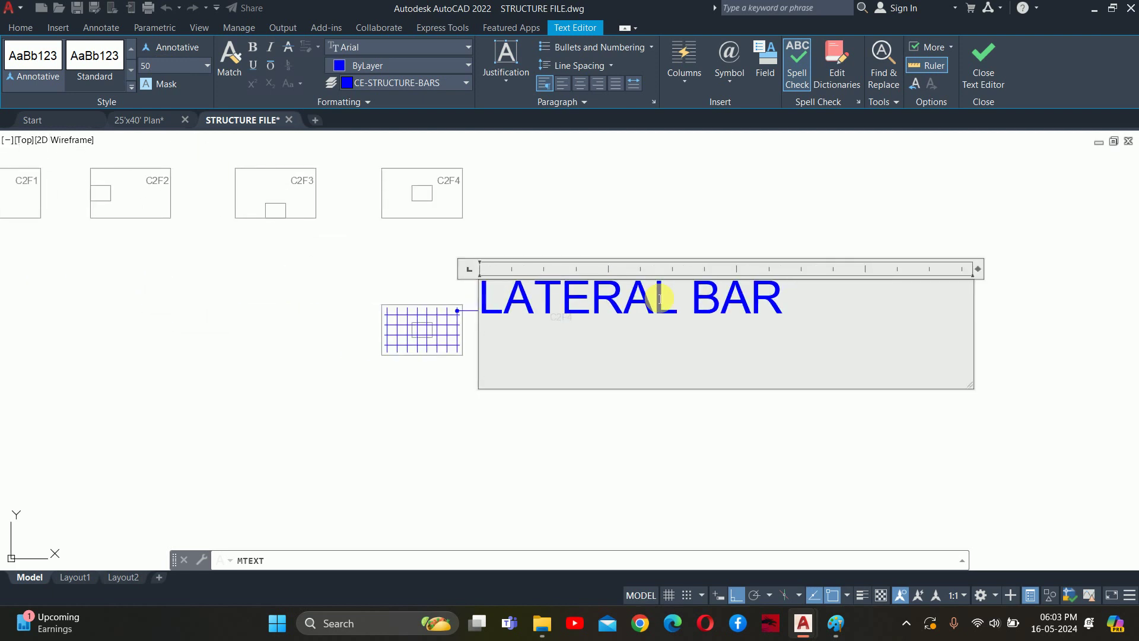
left_click(402, 385)
Clear leftover commands and pan the drawing slightly.
key("Escape")
key("Escape")
scroll(407, 364, "up", 5)
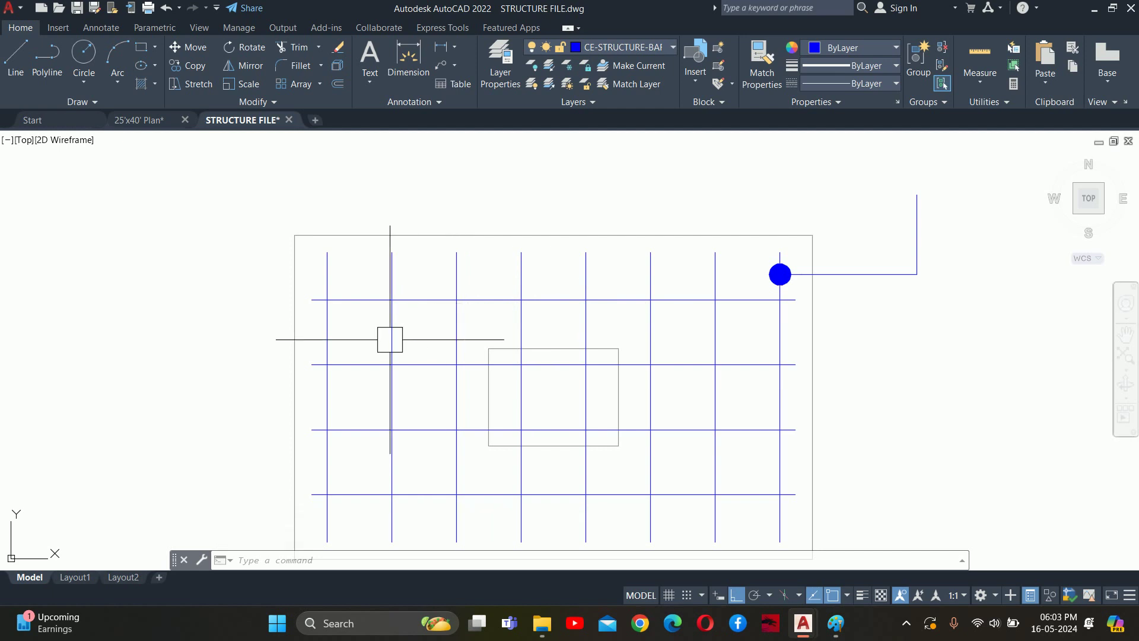
middle_click_drag(517, 336, 324, 446)
key("Escape")
key("Escape")
key("Escape")
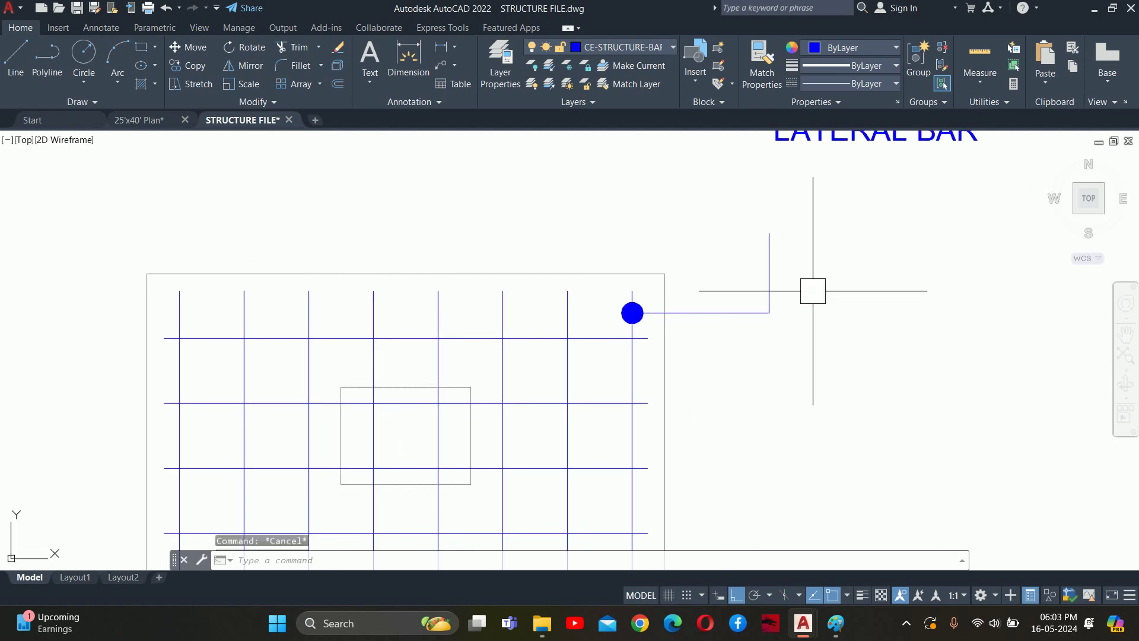
Set the Copy of LARGE DIM style's arrow size to 25.
type("D")
key("Return")
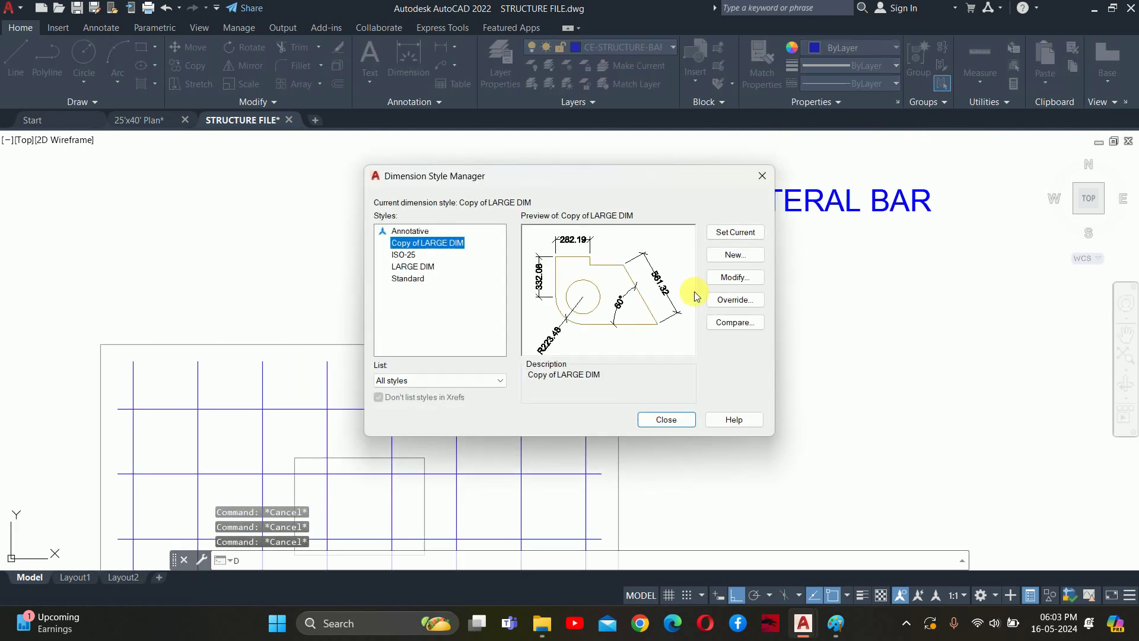
left_click(734, 277)
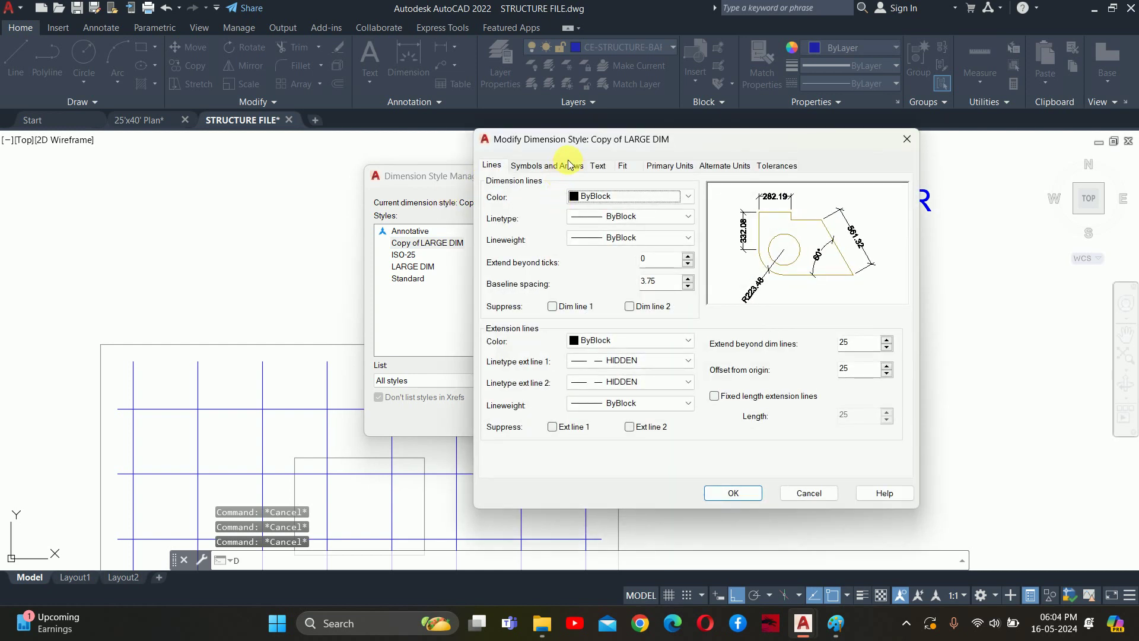
left_click(547, 165)
left_click(522, 318)
key("BackSpace")
key("BackSpace")
type("25")
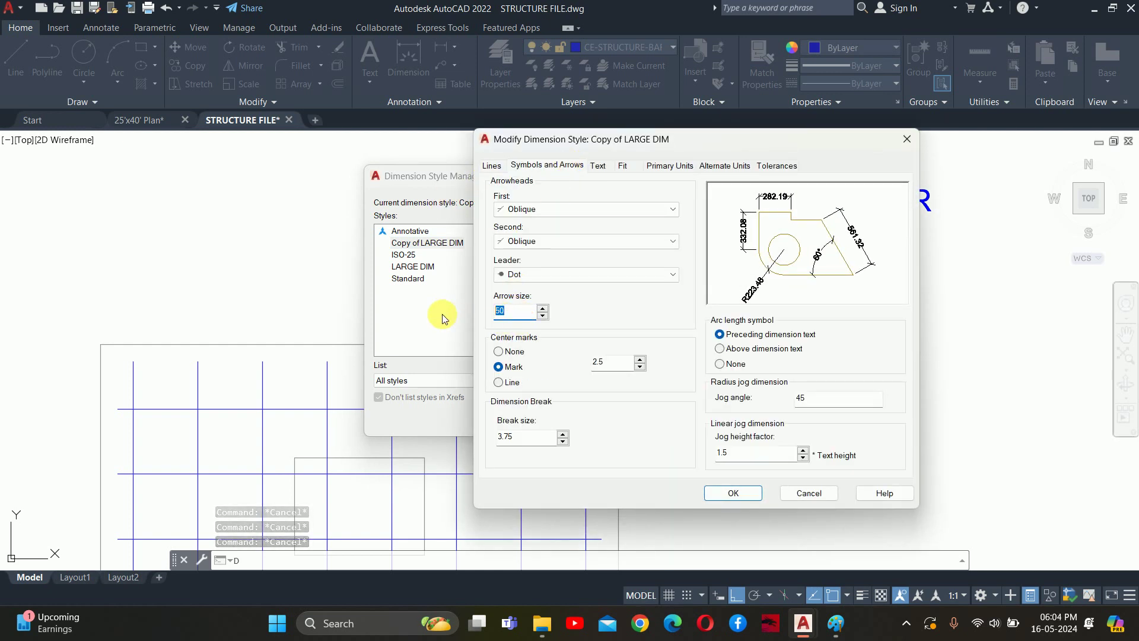
Set its text height to 25, save the style, and close the manager.
left_click(598, 168)
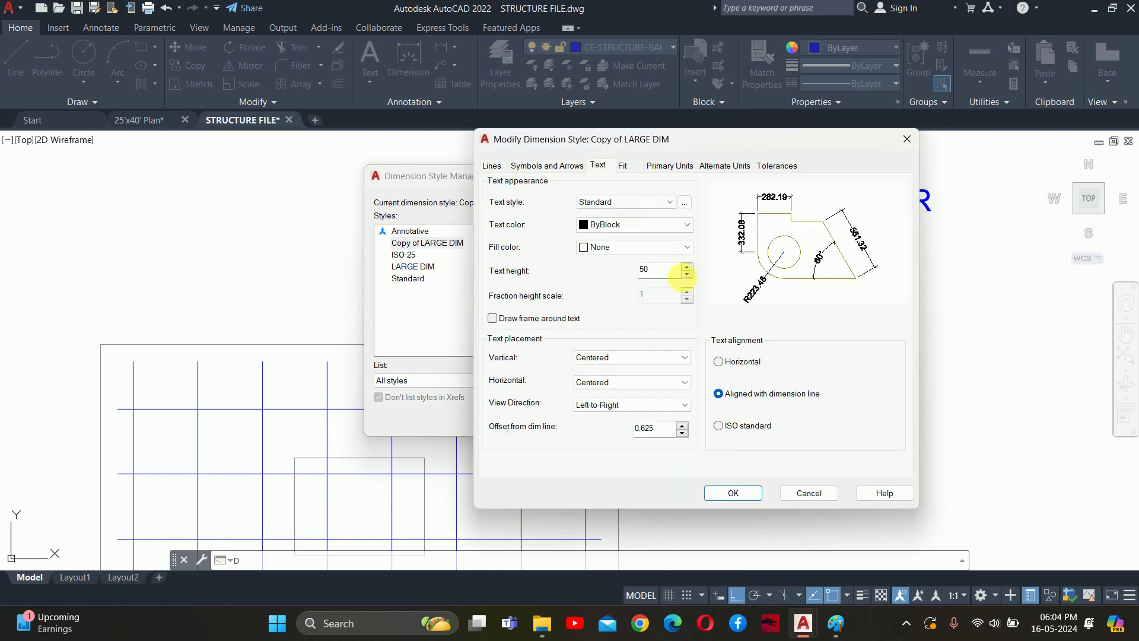
double_click(668, 270)
type("25")
left_click(733, 493)
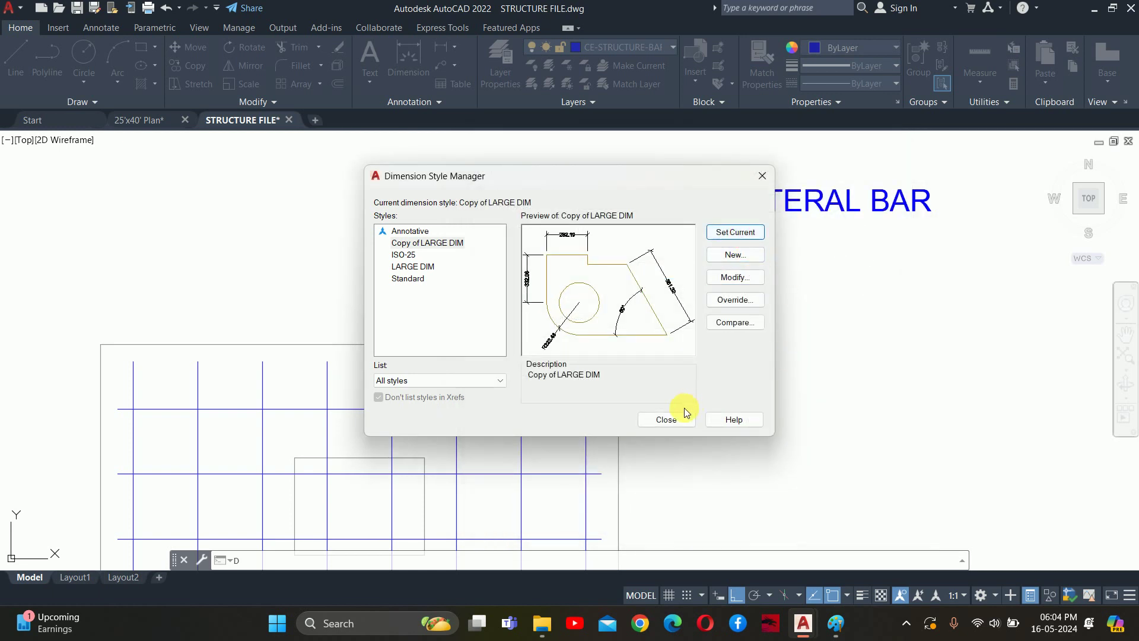
left_click(668, 421)
key("Escape")
key("Escape")
Move the LATERAL BAR label lower beside the leader.
left_click(751, 249)
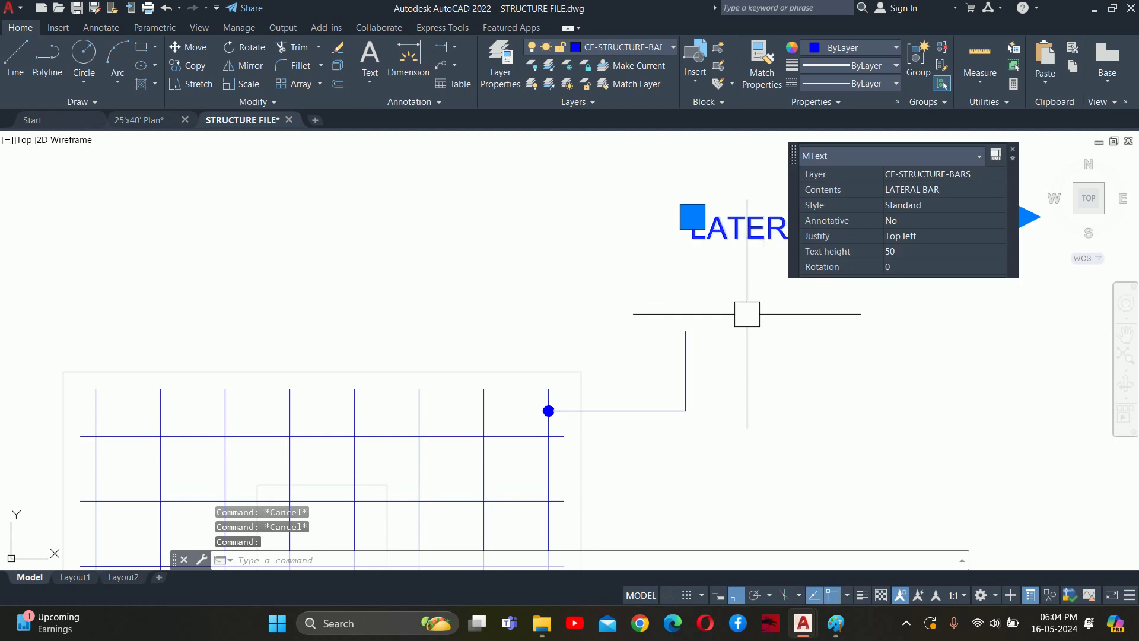
type("m")
key("Return")
left_click(750, 330)
left_click(750, 440)
key("Escape")
Change the LATERAL BAR label's text height to 25.
left_click(750, 340)
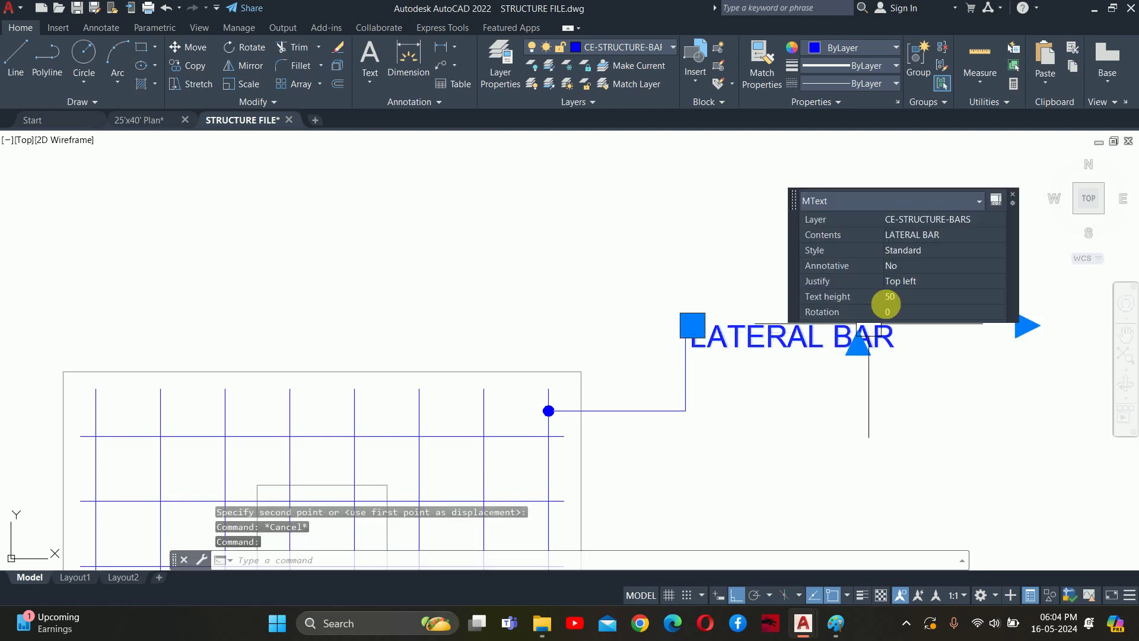
left_click(888, 297)
type("25")
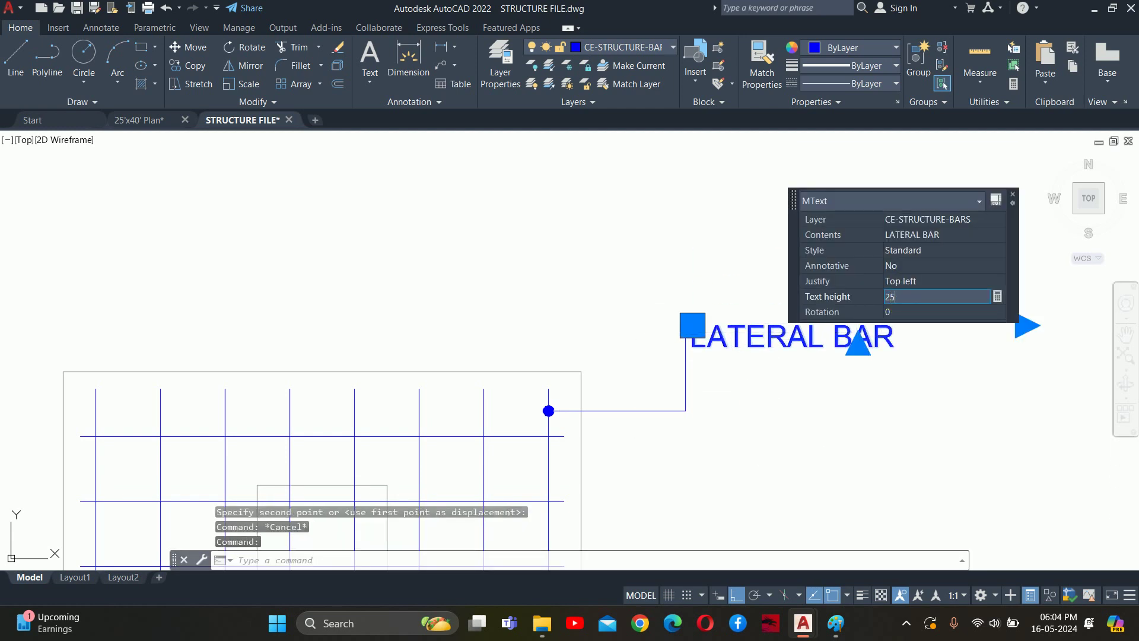
key("Return")
double_click(800, 335)
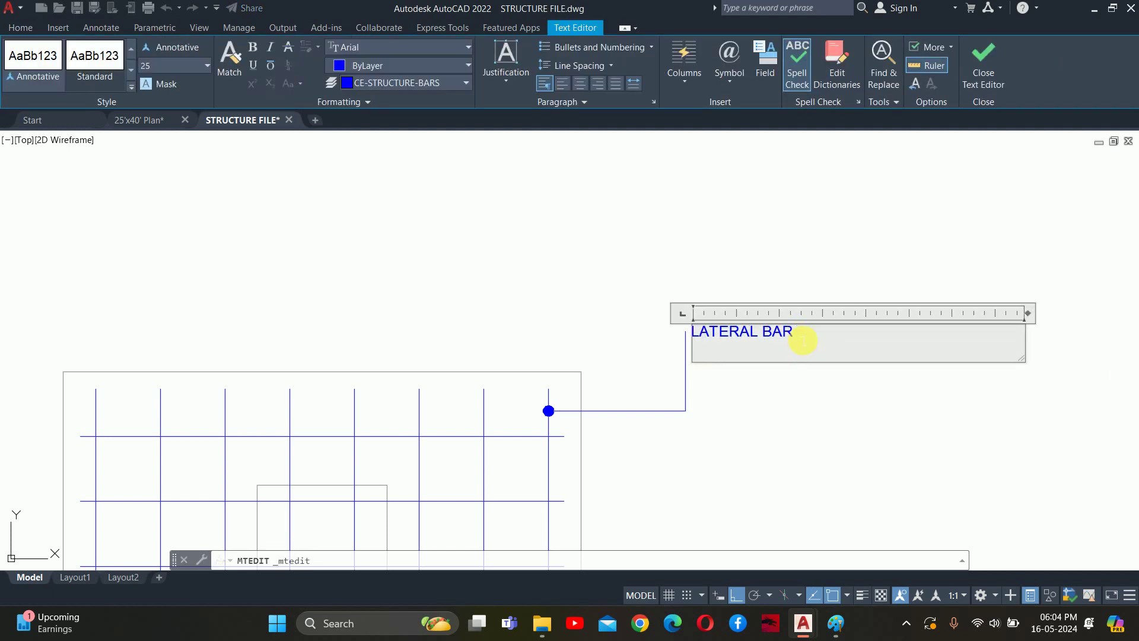
type("#")
type("8")
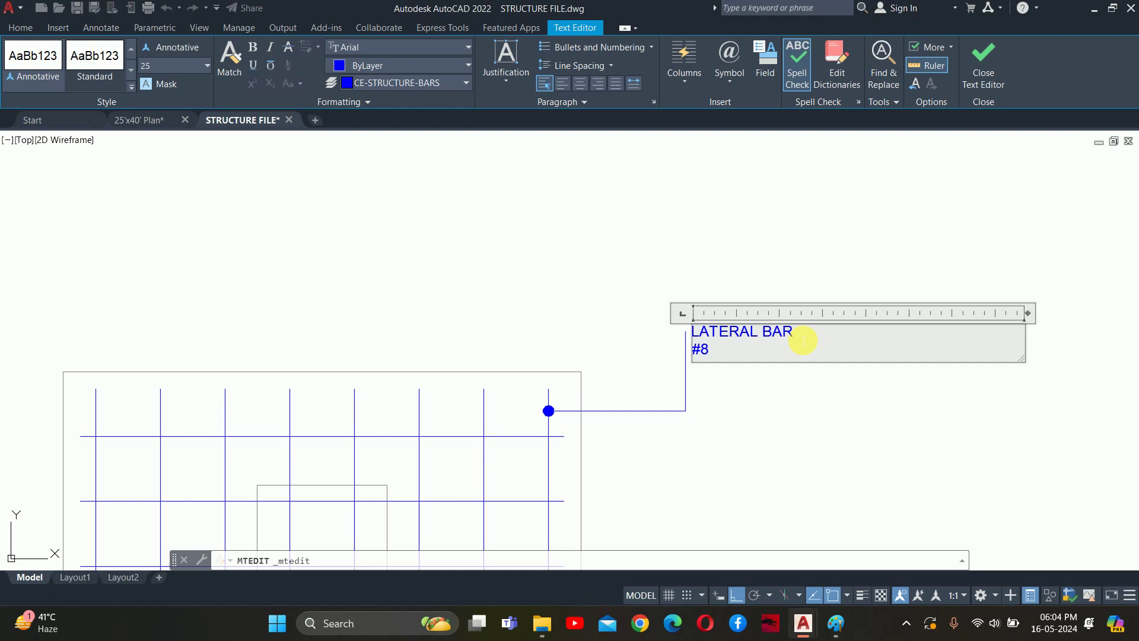
type("%%")
type("c")
type("12")
type("MM")
type(" @")
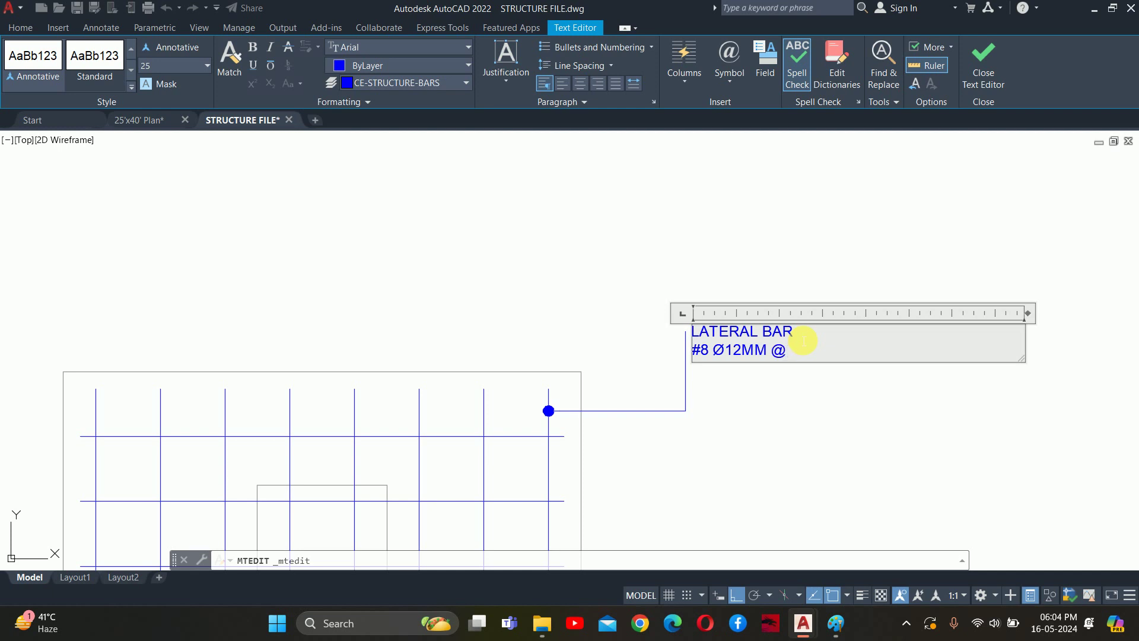
type("150")
type("MM")
left_click(783, 409)
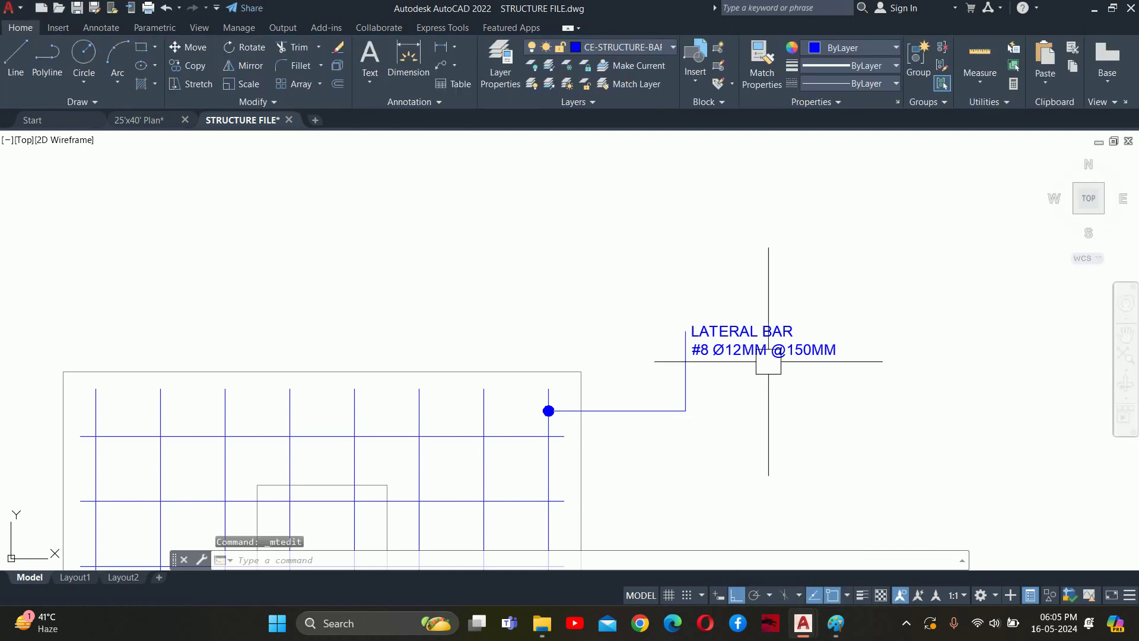
scroll(768, 361, "down", 2)
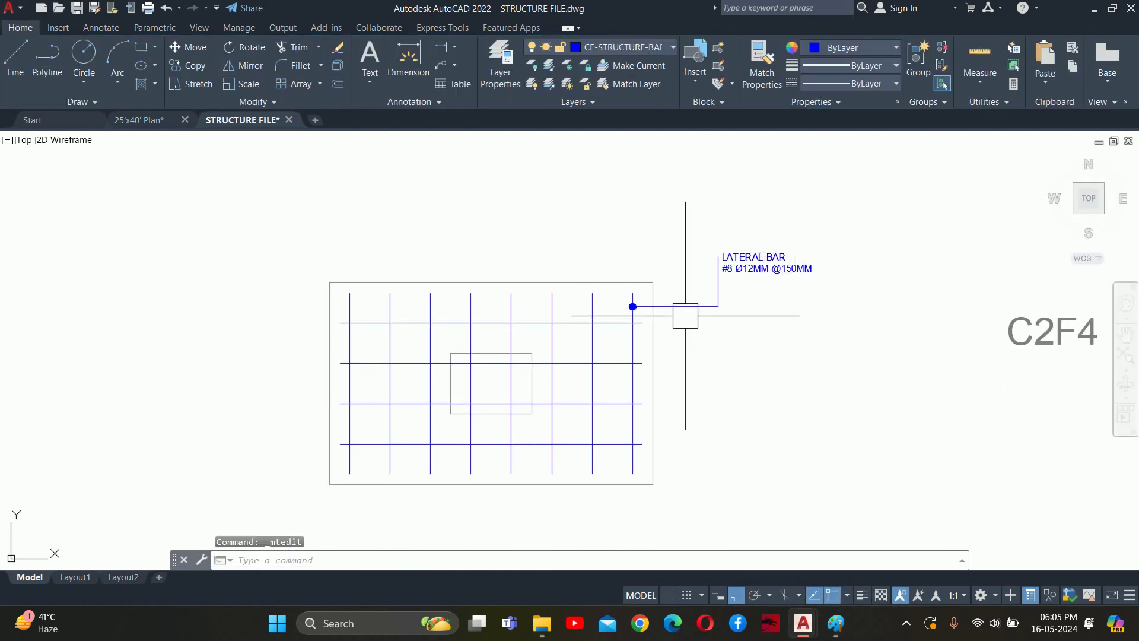
scroll(637, 316, "up", 4)
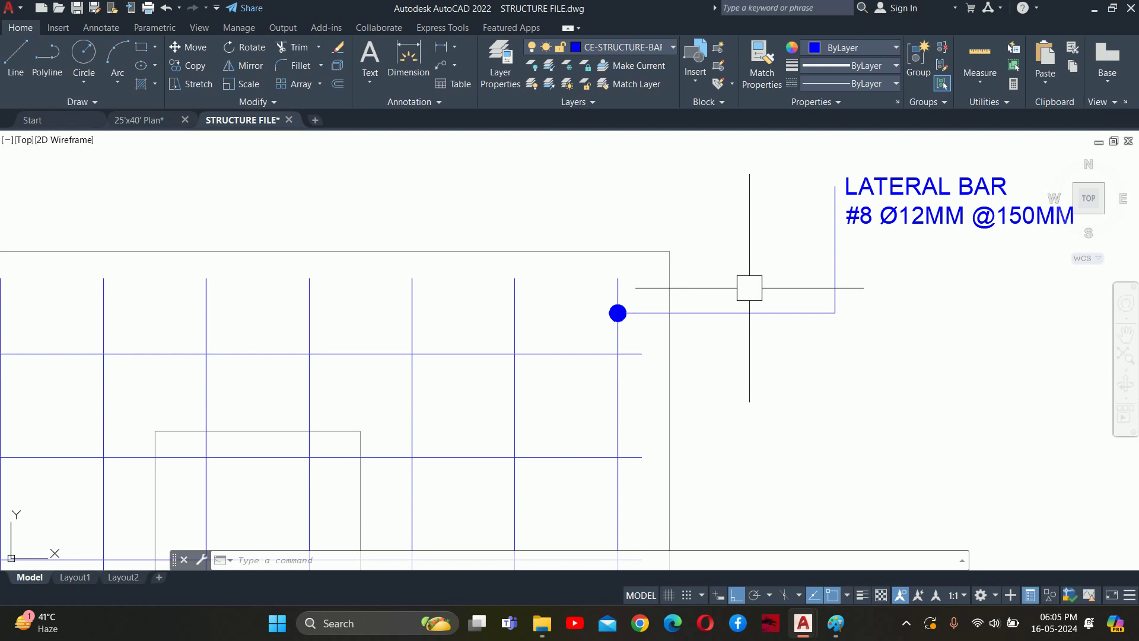
key("Escape")
key("Escape")
key("Escape")
middle_click_drag(644, 280, 667, 257)
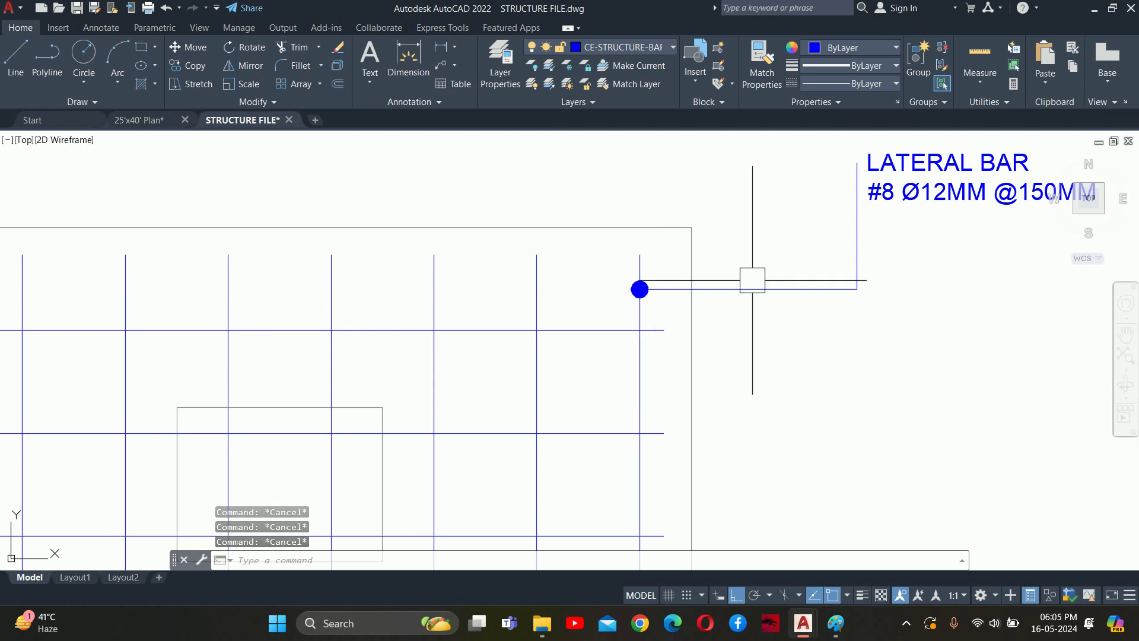
scroll(739, 251, "down", 6)
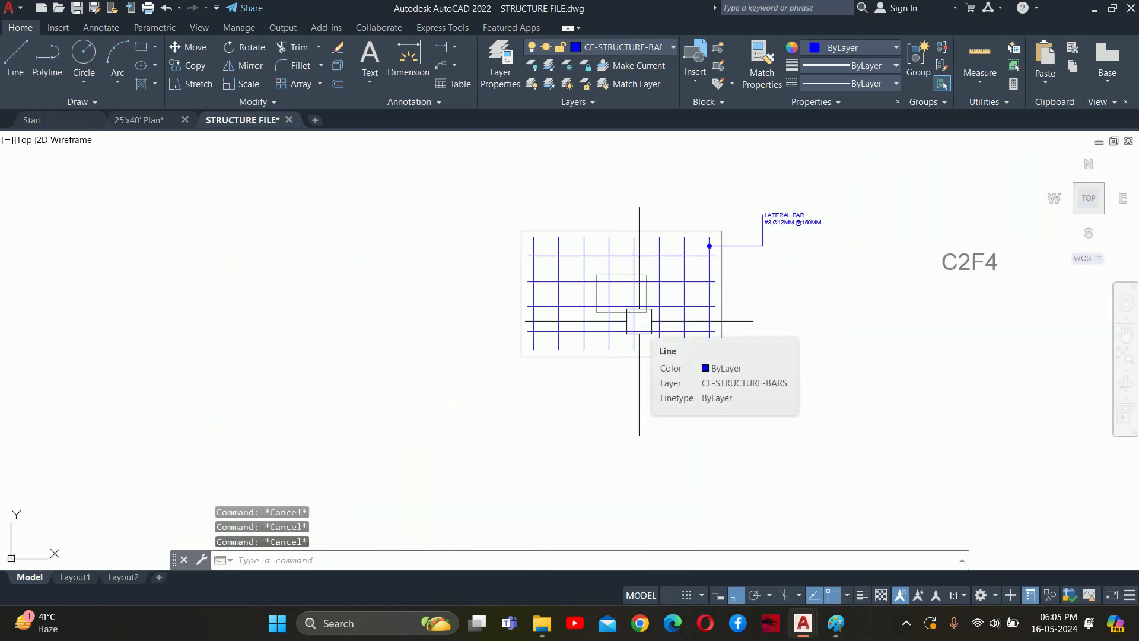
scroll(717, 354, "down", 2)
middle_click_drag(717, 354, 775, 344)
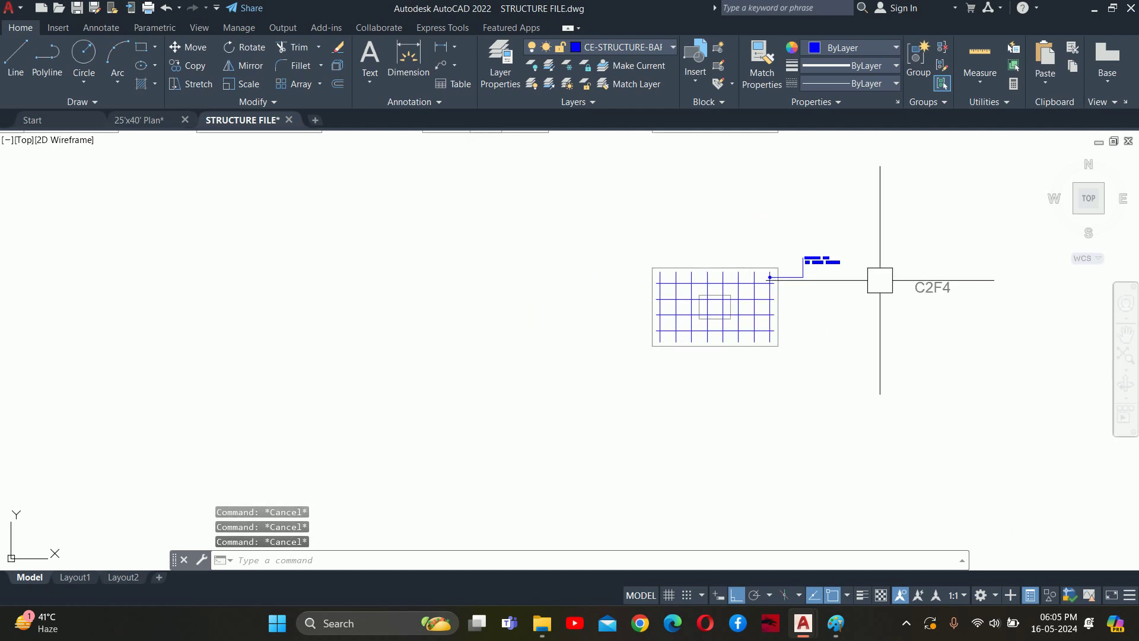
scroll(809, 348, "down", 2)
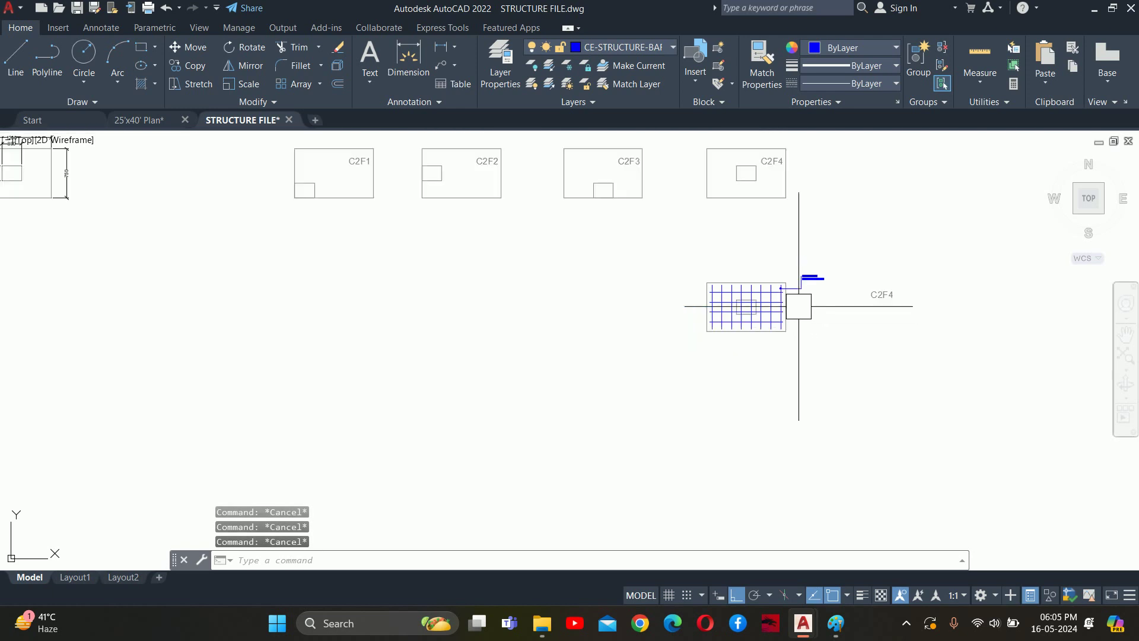
scroll(800, 300, "down", 2)
scroll(743, 268, "up", 2)
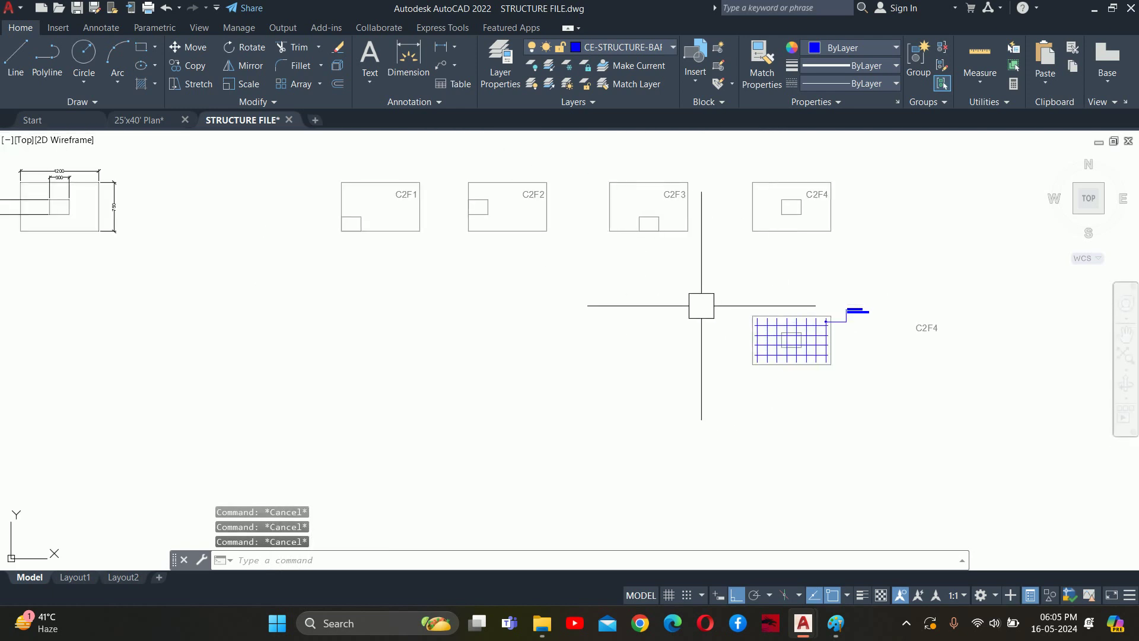
scroll(826, 332, "up", 4)
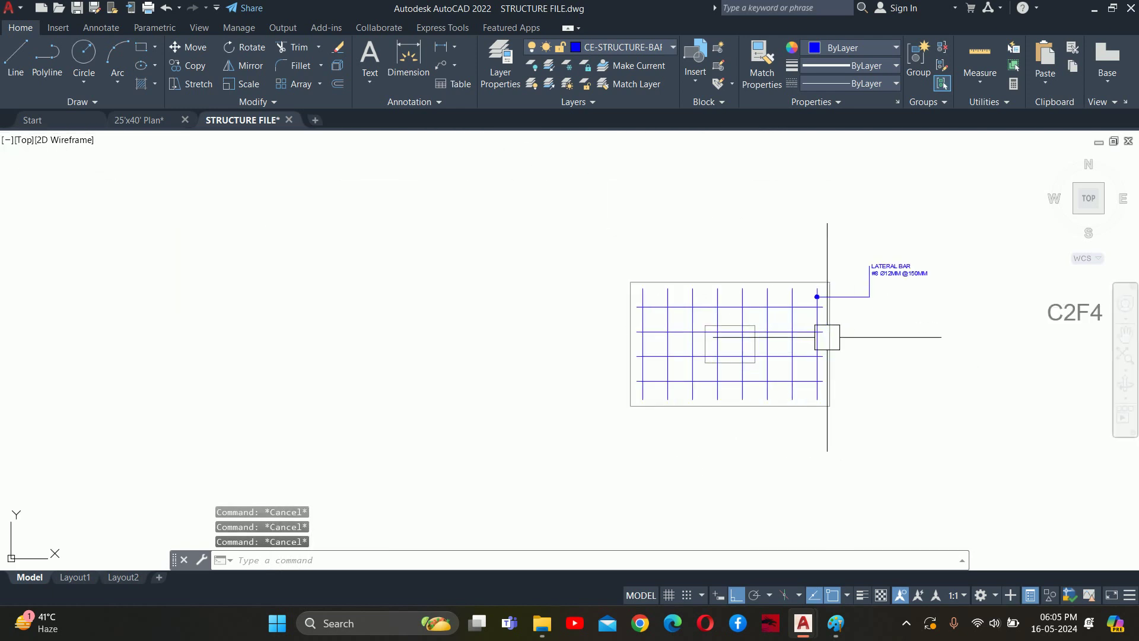
scroll(760, 315, "up", 2)
scroll(771, 326, "down", 2)
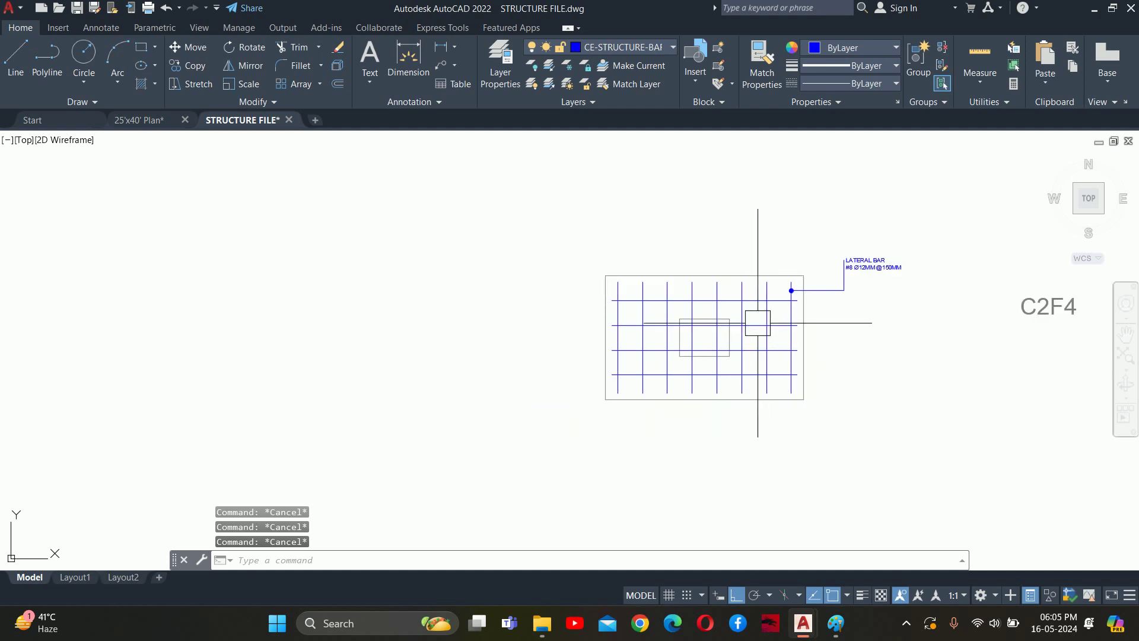
scroll(742, 308, "down", 4)
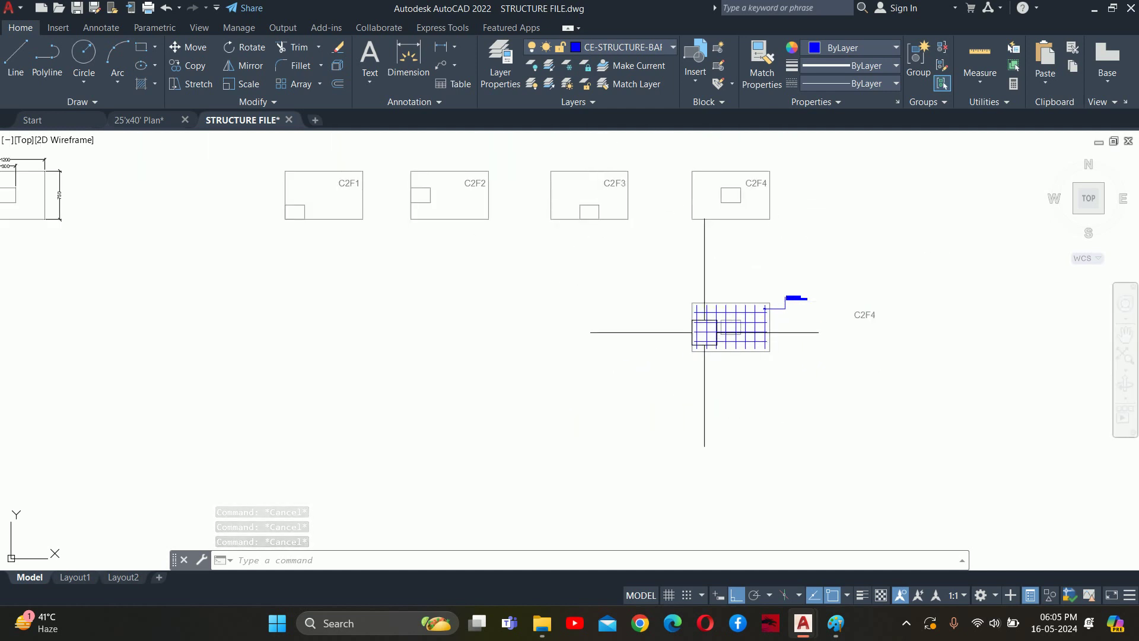
key("Escape")
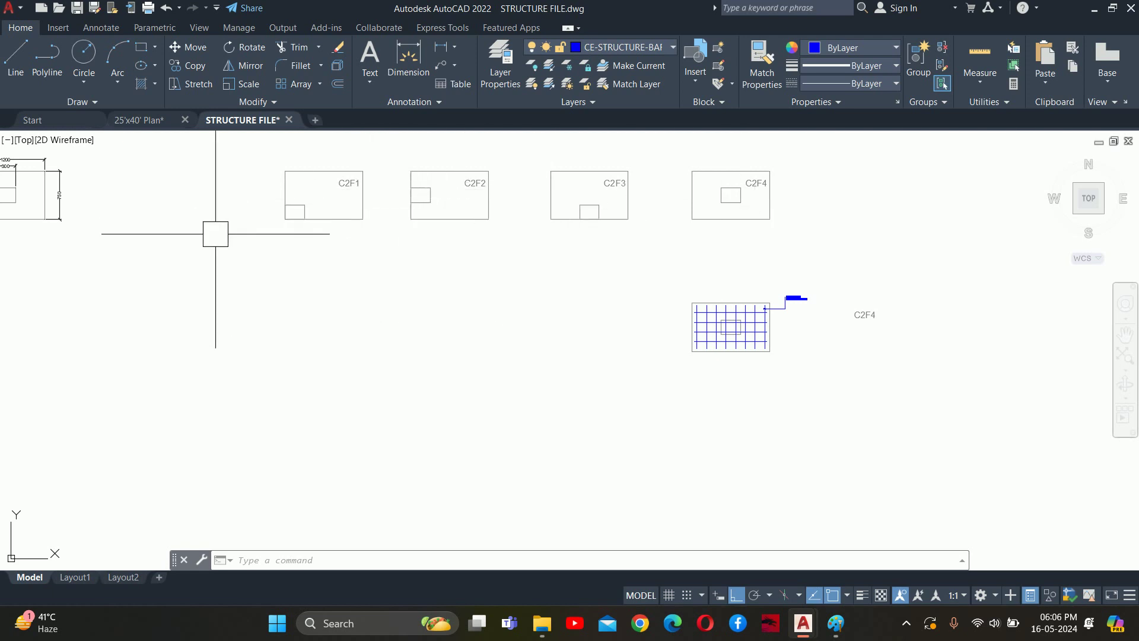
Copy the C2F4 footing box, with its column rectangle and label, into empty space.
key("Escape")
key("Escape")
key("Escape")
scroll(723, 317, "up", 1)
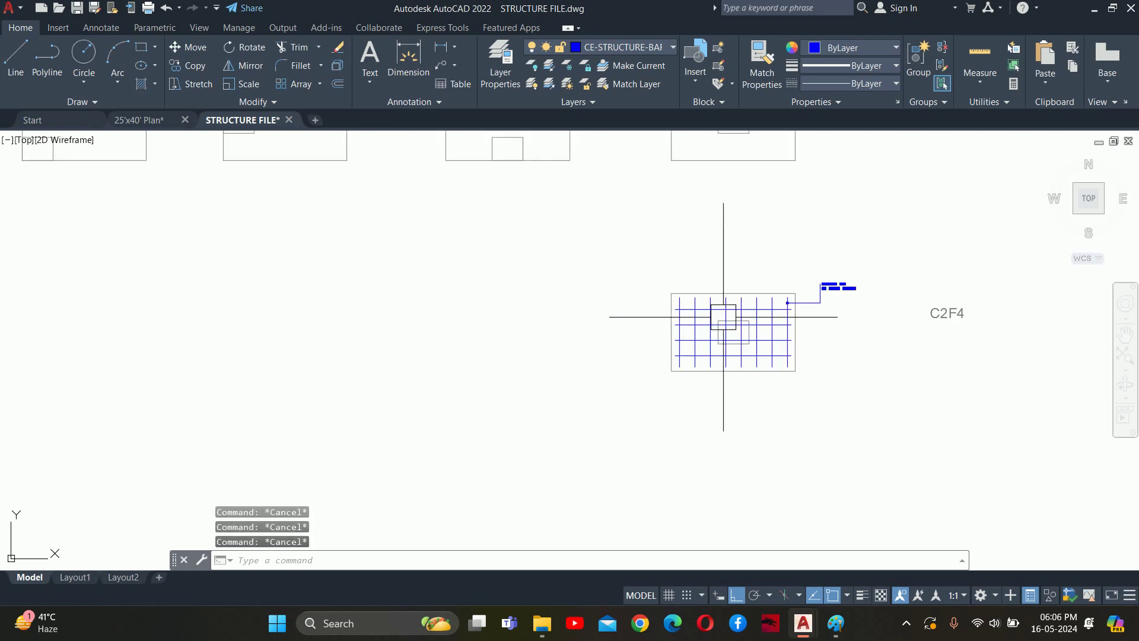
scroll(661, 325, "down", 2)
scroll(723, 287, "up", 2)
scroll(621, 344, "down", 2)
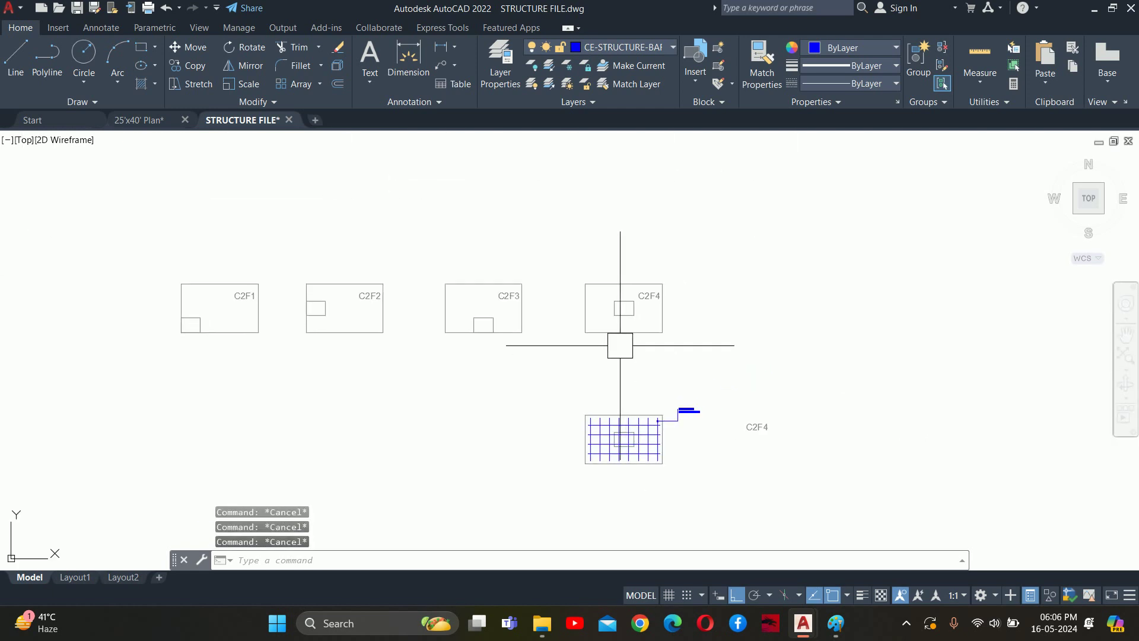
type("co")
key("Return")
scroll(676, 356, "up", 2)
left_click(728, 373)
left_click(523, 215)
key("Return")
scroll(813, 355, "down", 2)
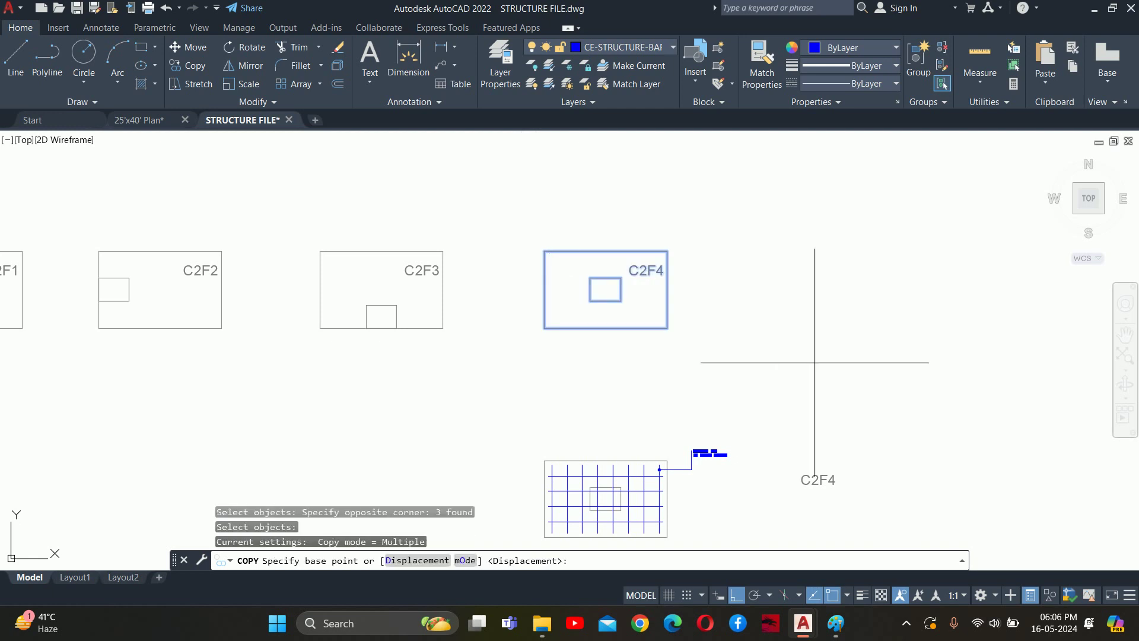
left_click(738, 267)
left_click(701, 259)
key("Escape")
Erase the C2F4 label from the copied footing.
scroll(701, 258, "up", 2)
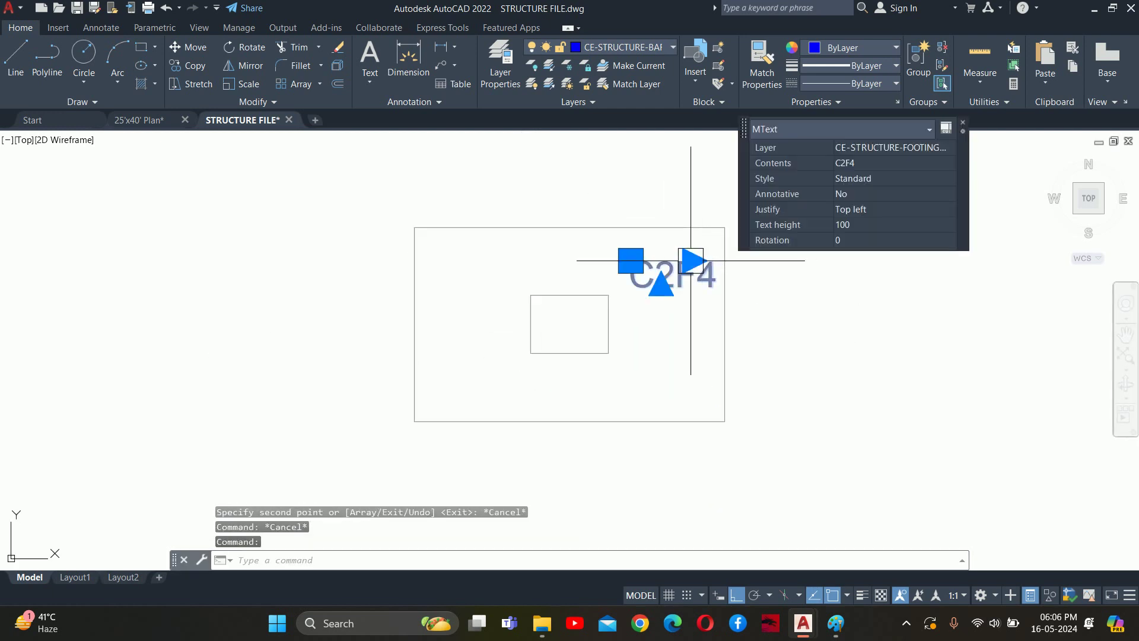
key("Delete")
scroll(674, 326, "down", 2)
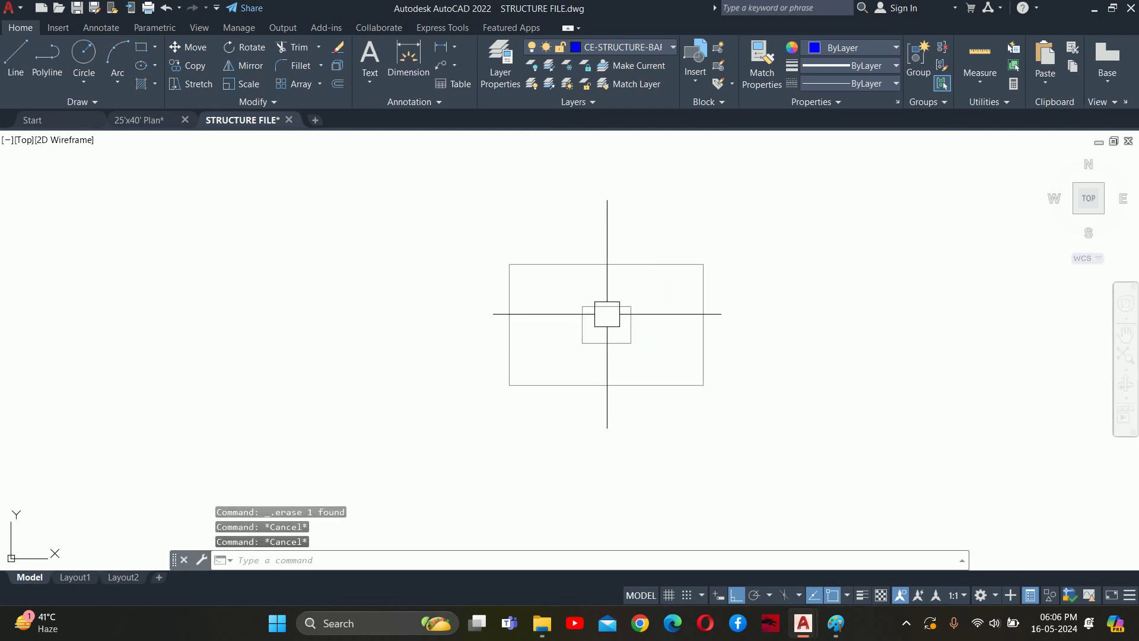
type("o")
key("Return")
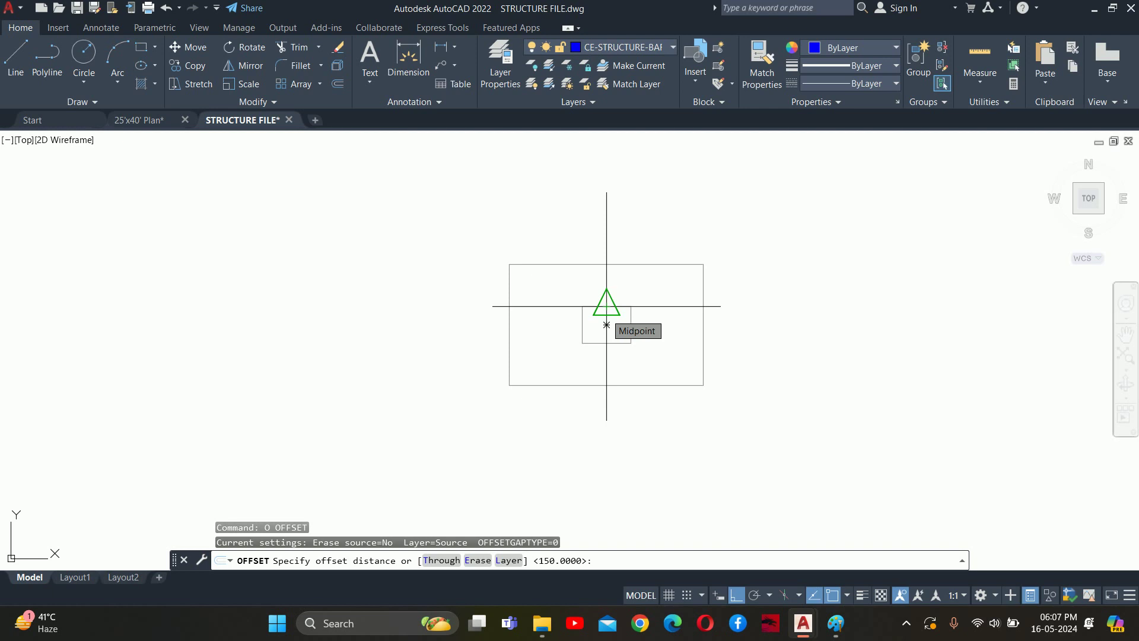
type("30")
Offset the column rectangle by 30 inside the copied footing.
key("Return")
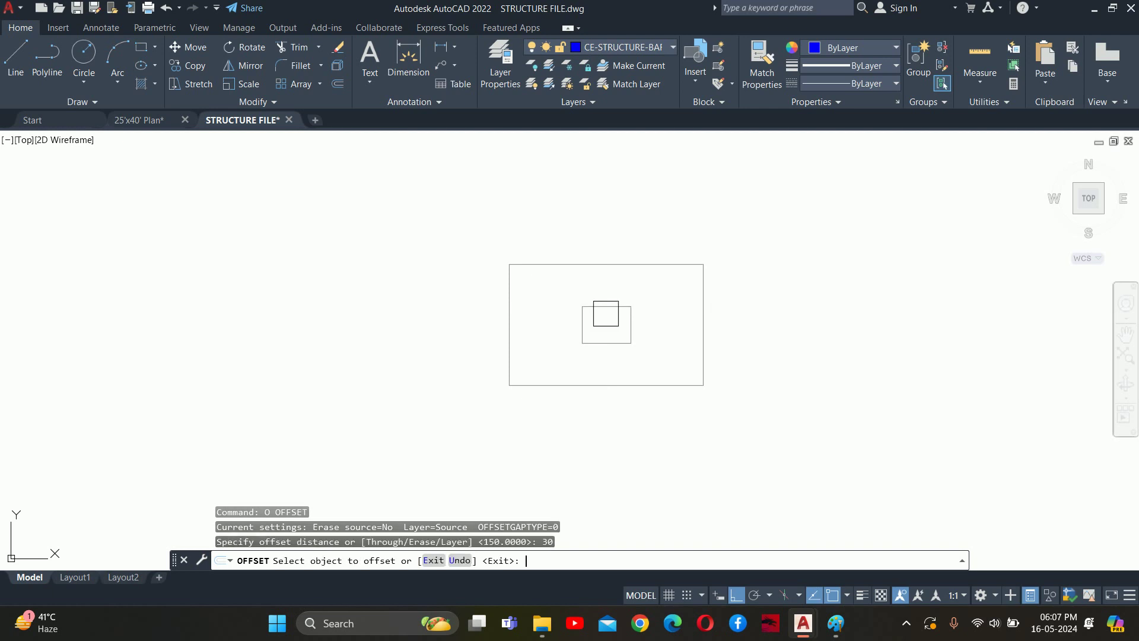
scroll(597, 291, "up", 6)
middle_click_drag(577, 412, 593, 262)
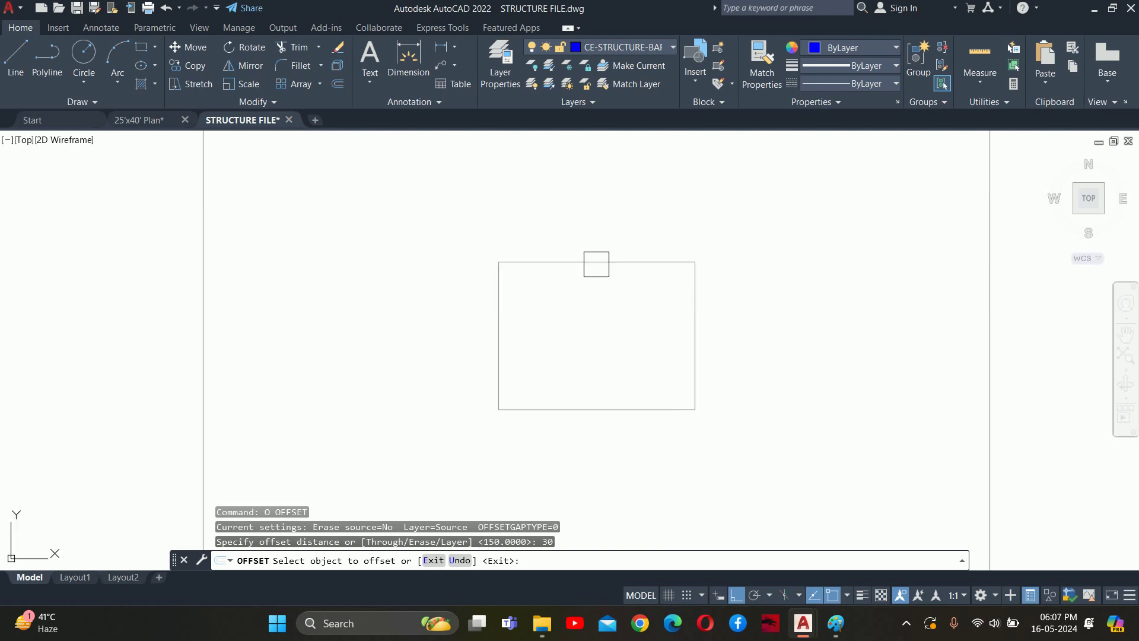
left_click(593, 262)
key("Escape")
key("Escape")
scroll(604, 313, "down", 2)
scroll(657, 412, "down", 2)
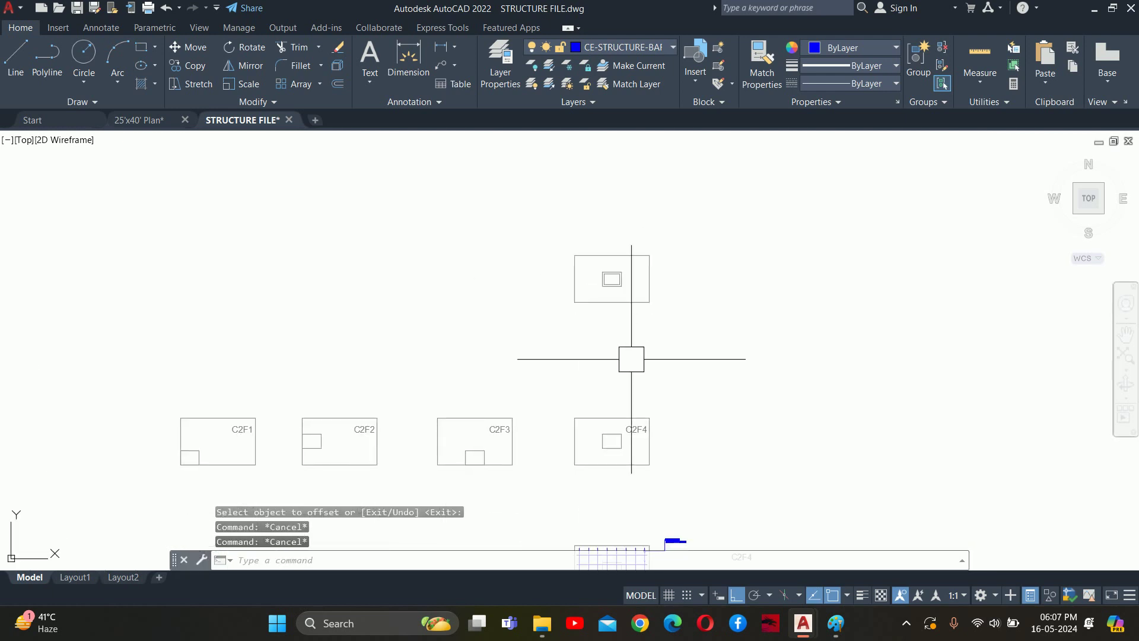
key("Escape")
Match properties (MA) to make the inner offset rectangle blue.
type("MA")
scroll(623, 439, "up", 4)
key("Return")
scroll(609, 450, "down", 3)
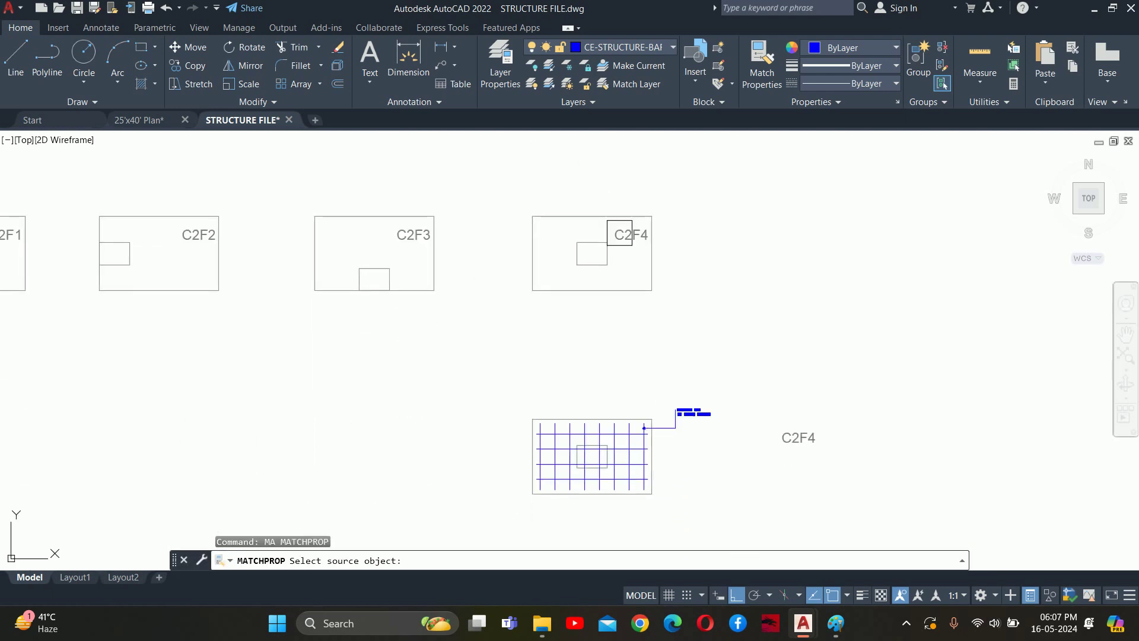
scroll(682, 425, "up", 2)
left_click(681, 425)
scroll(656, 297, "down", 1)
scroll(593, 204, "up", 4)
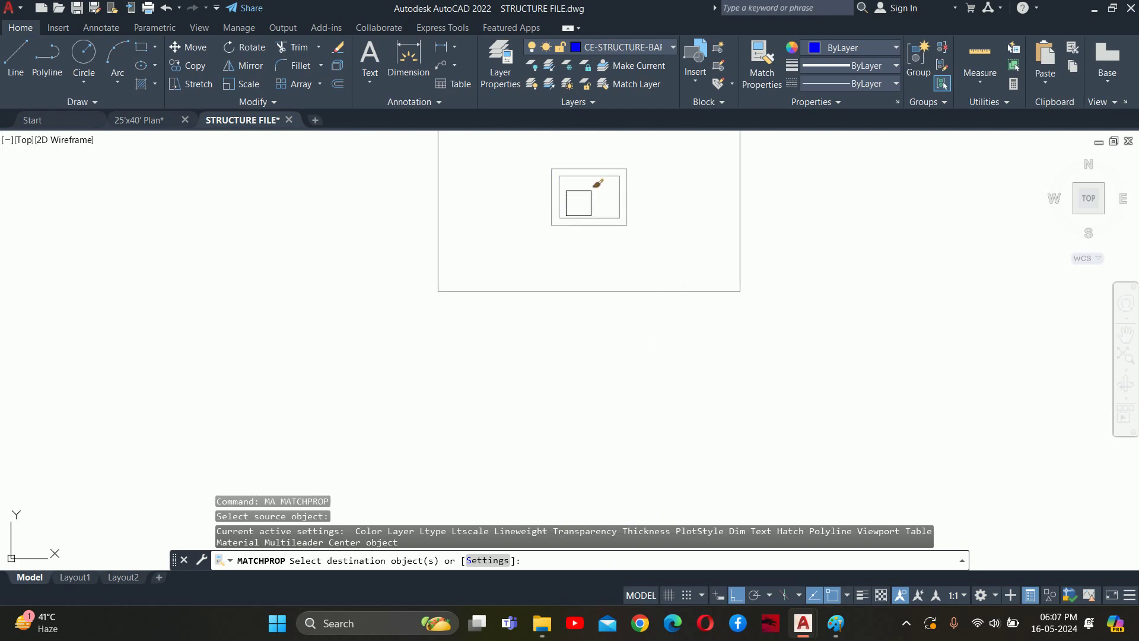
left_click(577, 199)
key("Escape")
middle_click_drag(576, 199, 570, 318)
scroll(567, 321, "down", 2)
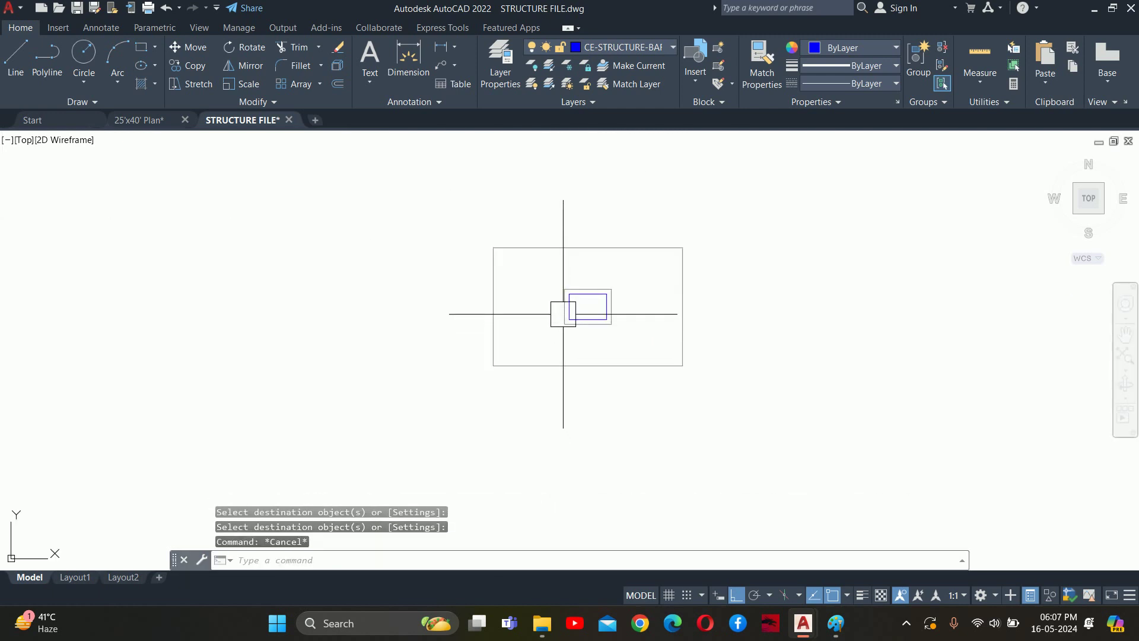
scroll(537, 285, "up", 4)
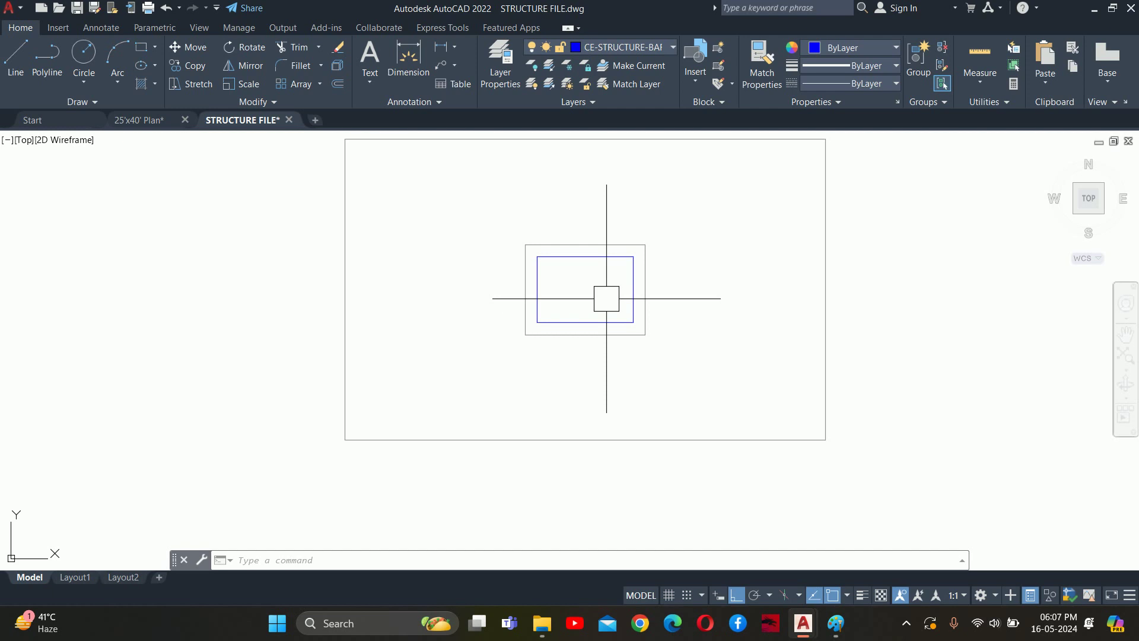
Pan and zoom to the C2F4 footing's bar mesh below the C2F1–C2F4 outlines.
key("Escape")
key("Escape")
key("Escape")
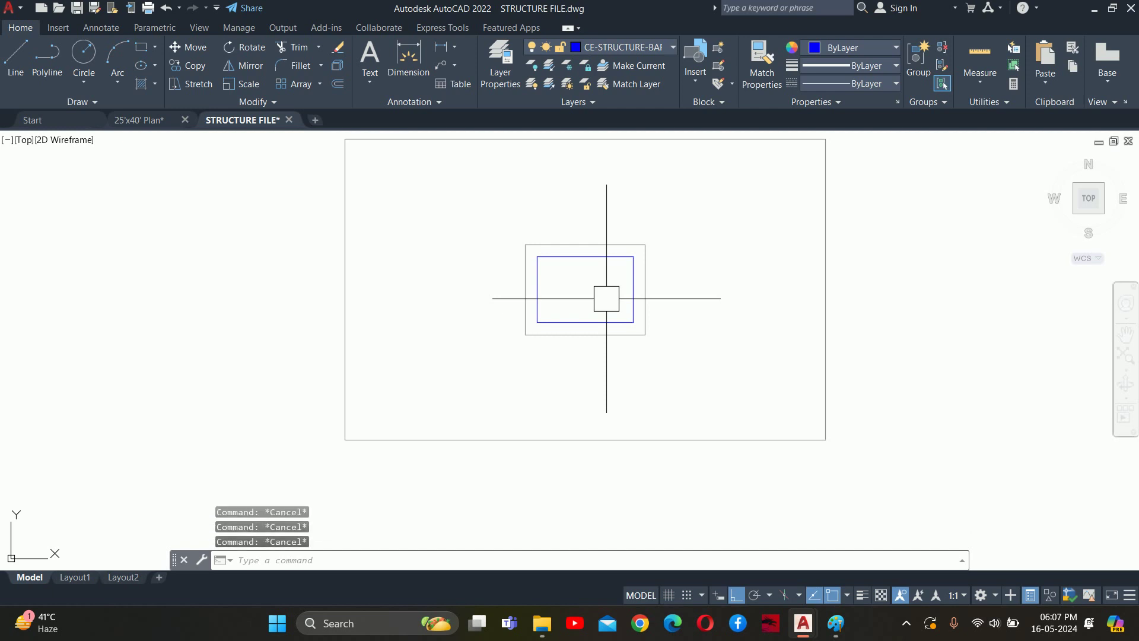
scroll(622, 282, "up", 2)
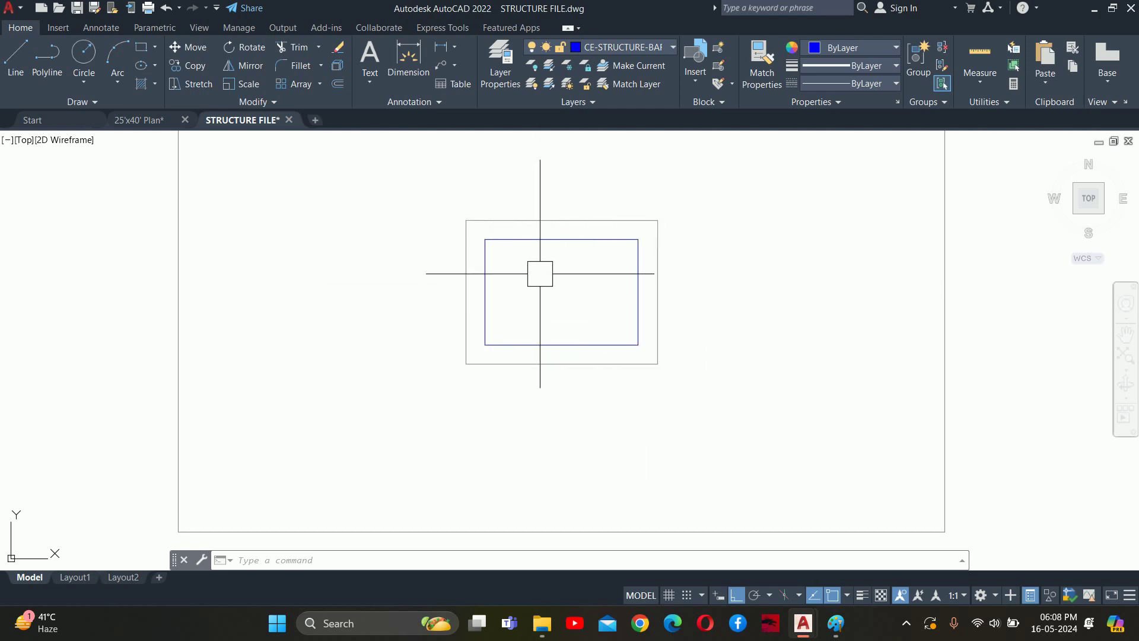
key("Escape")
key("Escape")
middle_click_drag(523, 277, 599, 292)
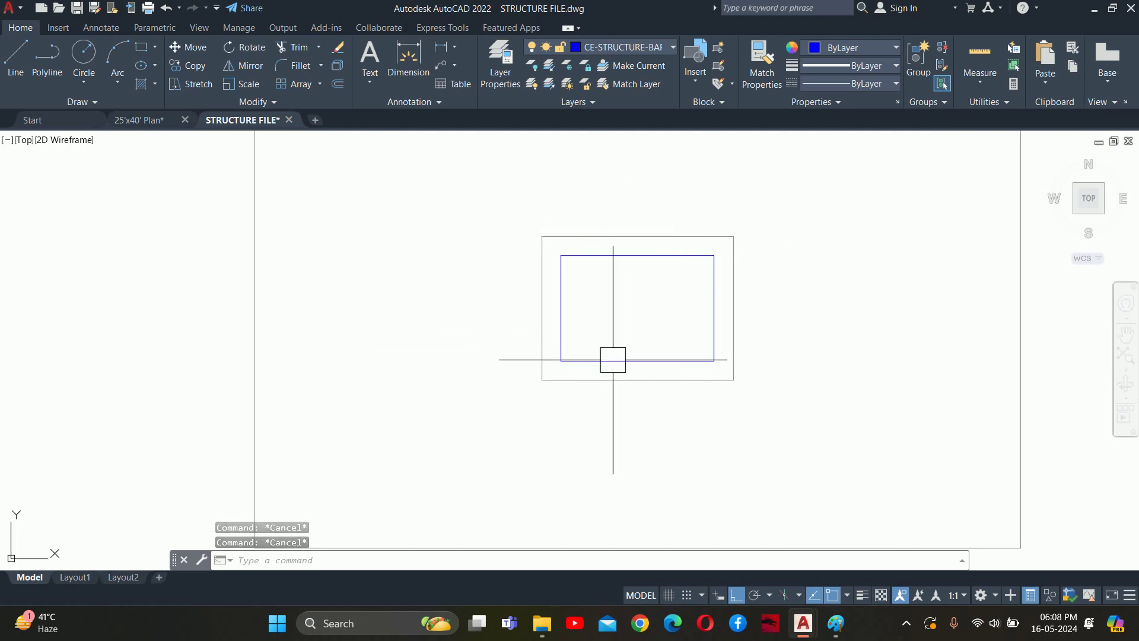
key("Escape")
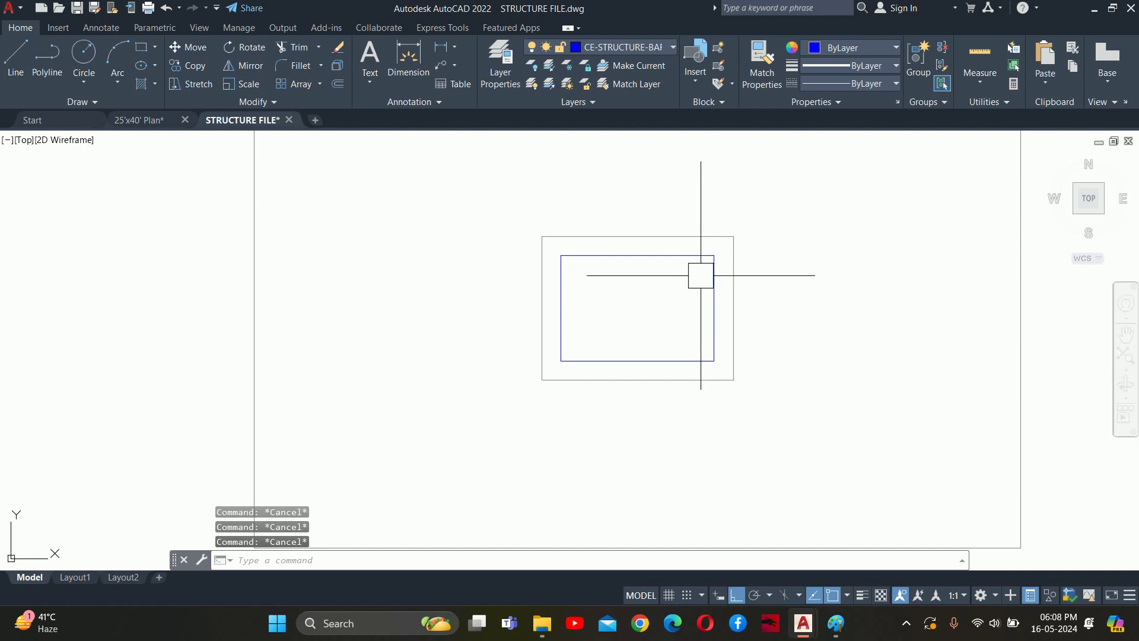
scroll(699, 275, "down", 2)
Zoom in to inspect the LATERAL BAR leader on the C2F4 detail.
middle_click_drag(681, 453, 656, 194)
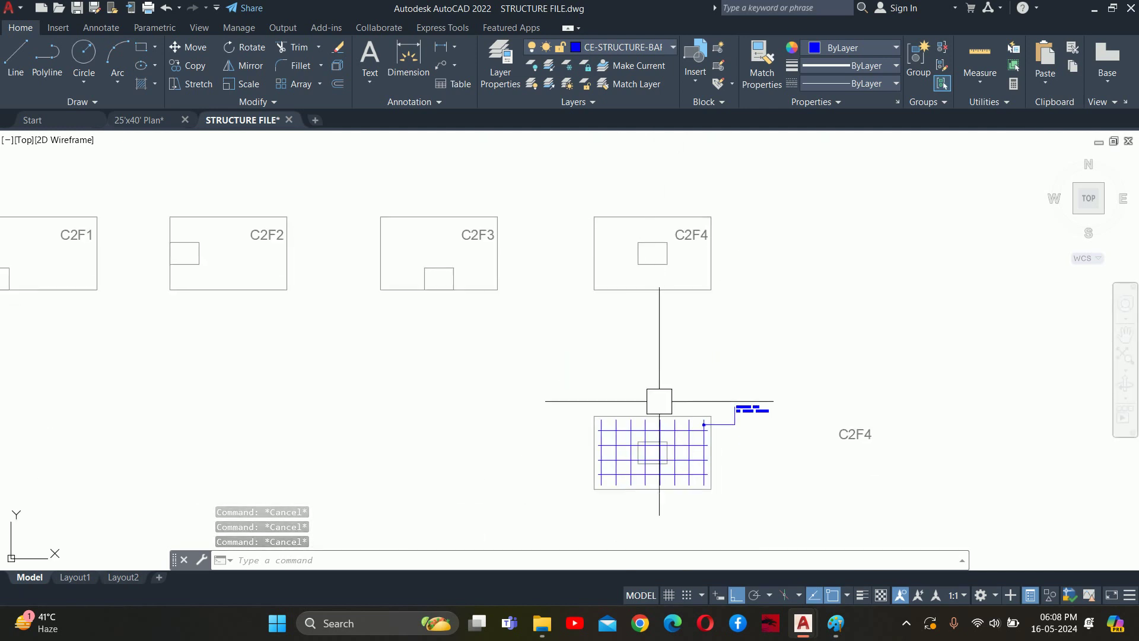
scroll(631, 482, "up", 2)
middle_click_drag(630, 482, 617, 375)
scroll(866, 308, "up", 2)
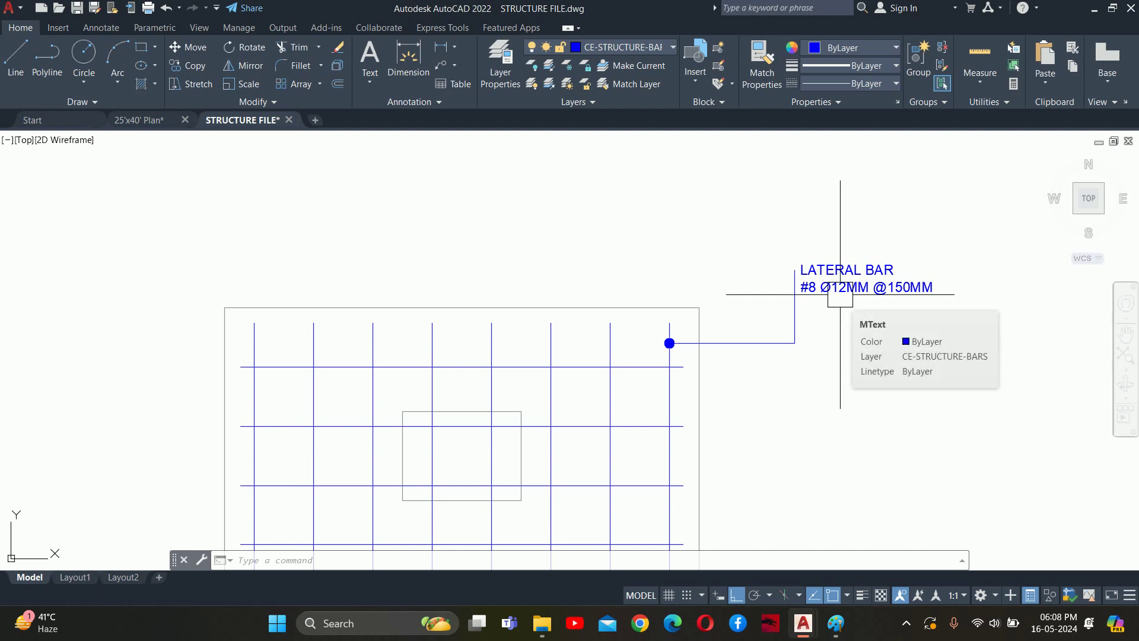
scroll(824, 249, "down", 5)
scroll(793, 229, "down", 2)
middle_click_drag(793, 229, 770, 303)
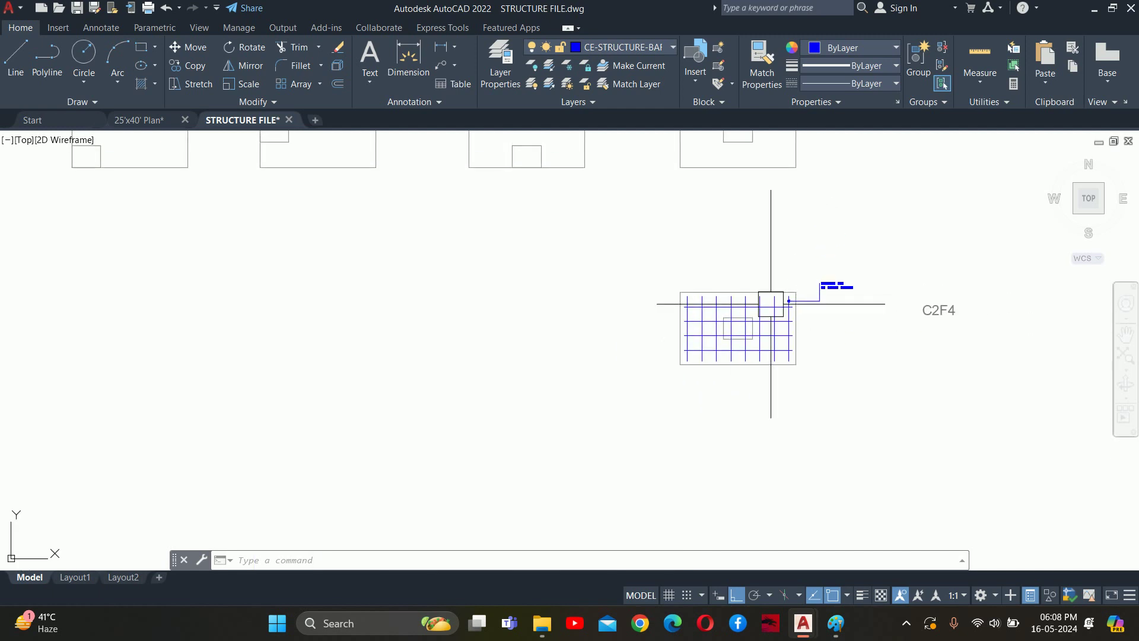
scroll(770, 304, "up", 4)
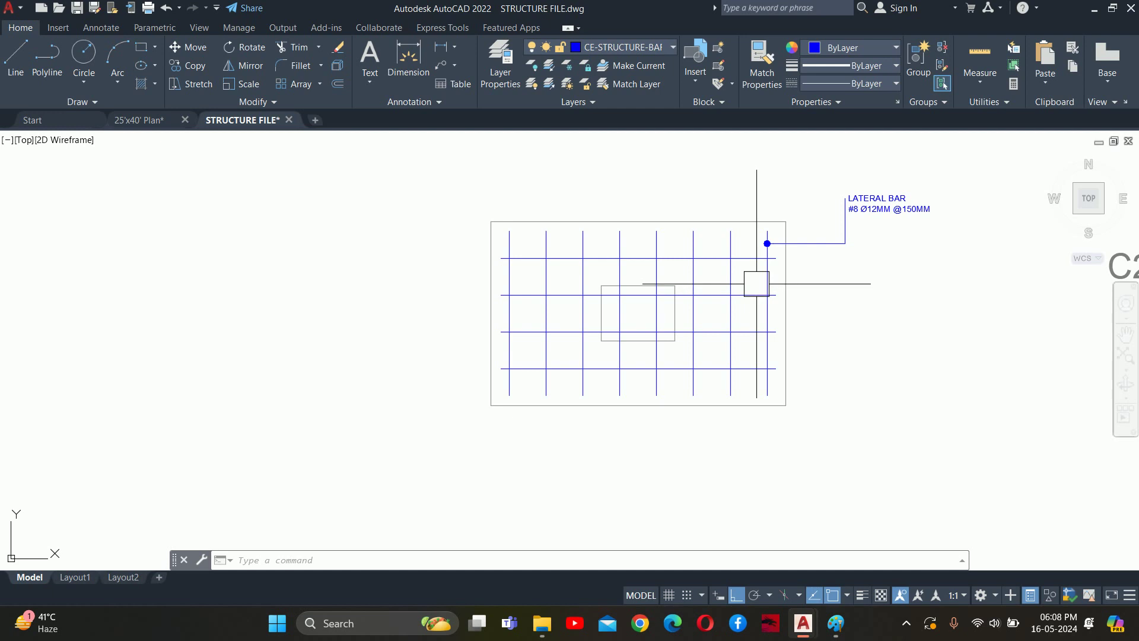
Zoom out and pan back to centre the column square at the axis crossing.
scroll(756, 284, "down", 4)
scroll(750, 274, "down", 2)
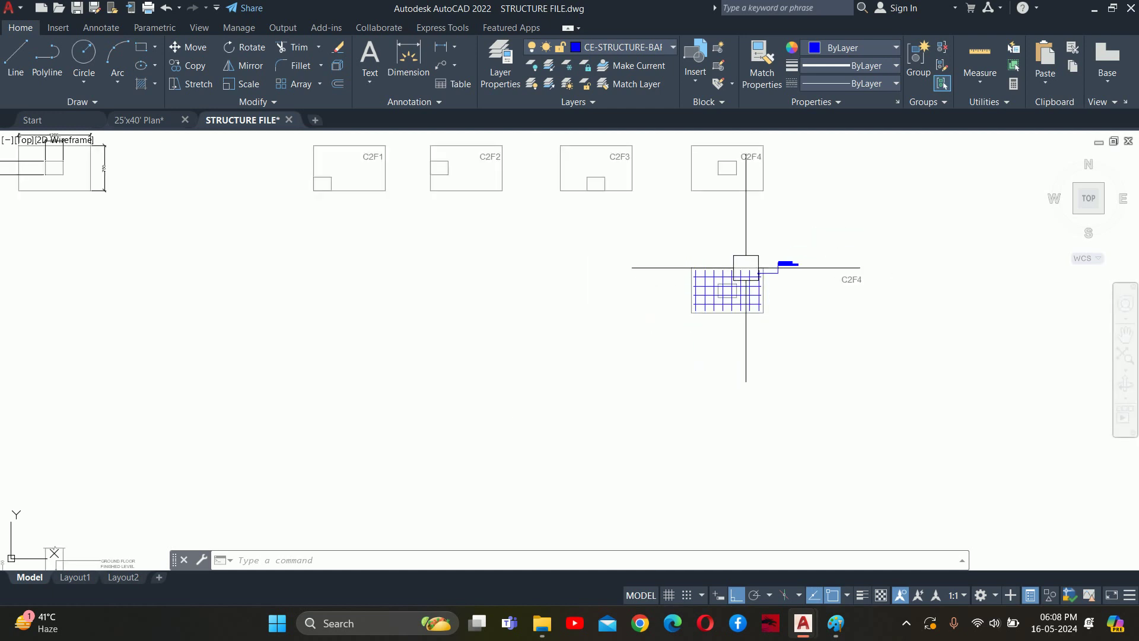
scroll(754, 239, "down", 4)
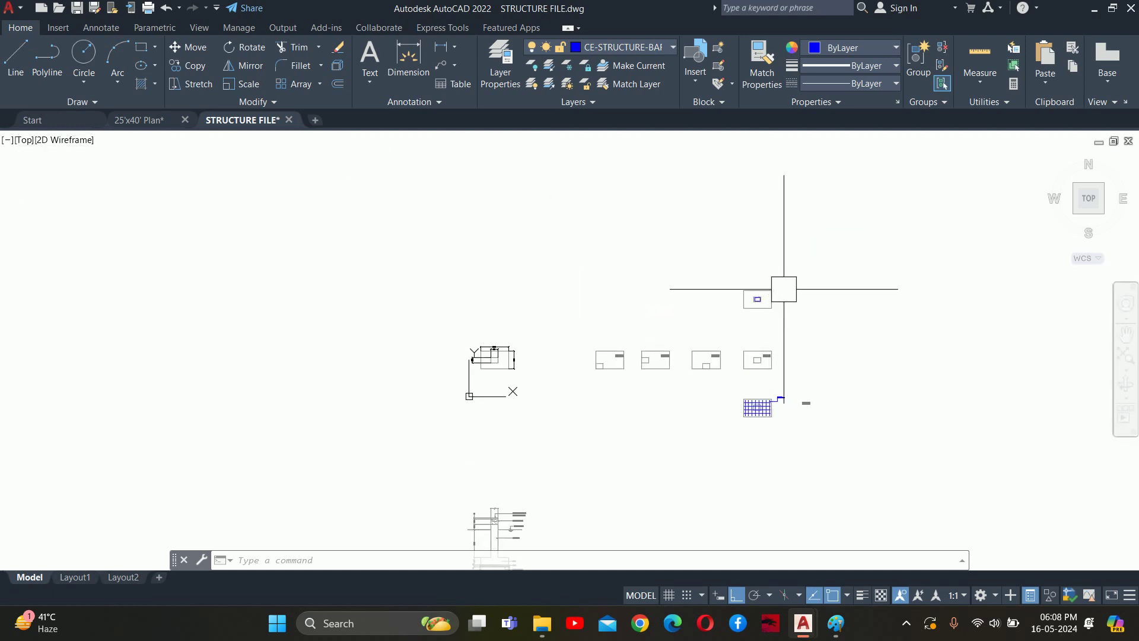
scroll(674, 315, "up", 3)
scroll(585, 317, "up", 4)
key("Escape")
key("Escape")
key("Escape")
middle_click_drag(640, 318, 606, 370)
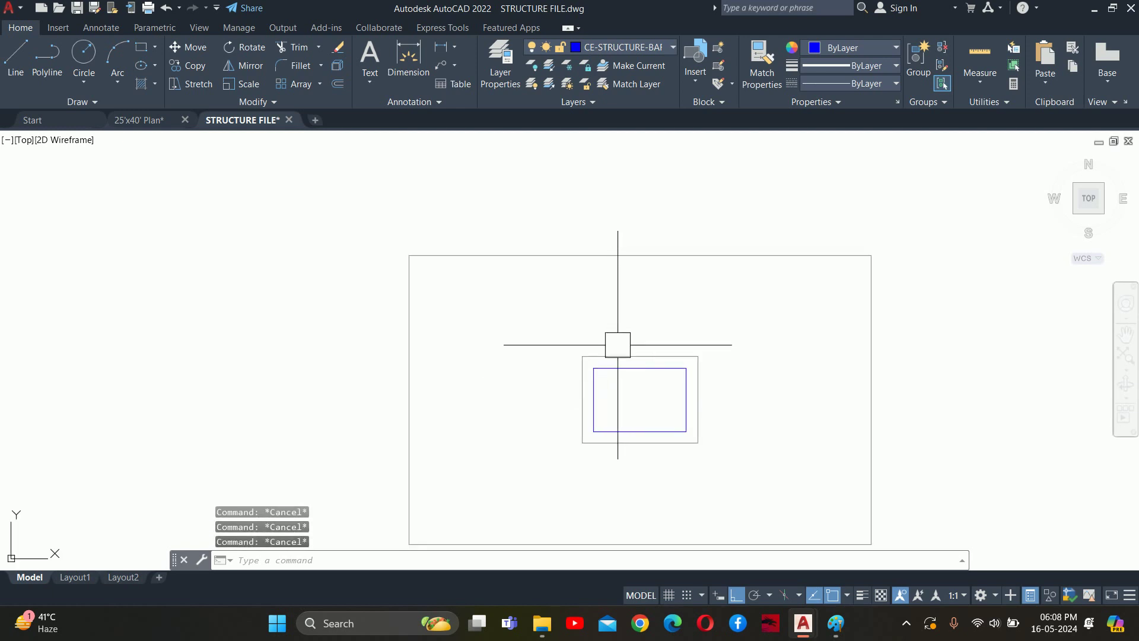
middle_click_drag(609, 361, 692, 365)
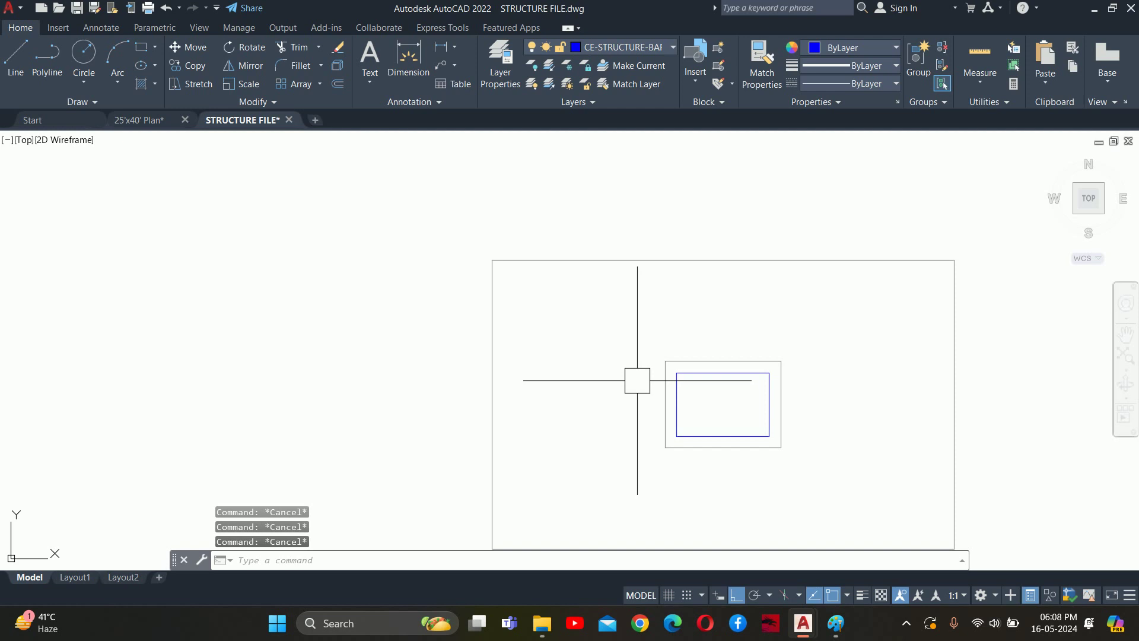
Draw a 20-diameter circle centred on the column square's top edge.
type("c")
key("Return")
left_click(402, 344)
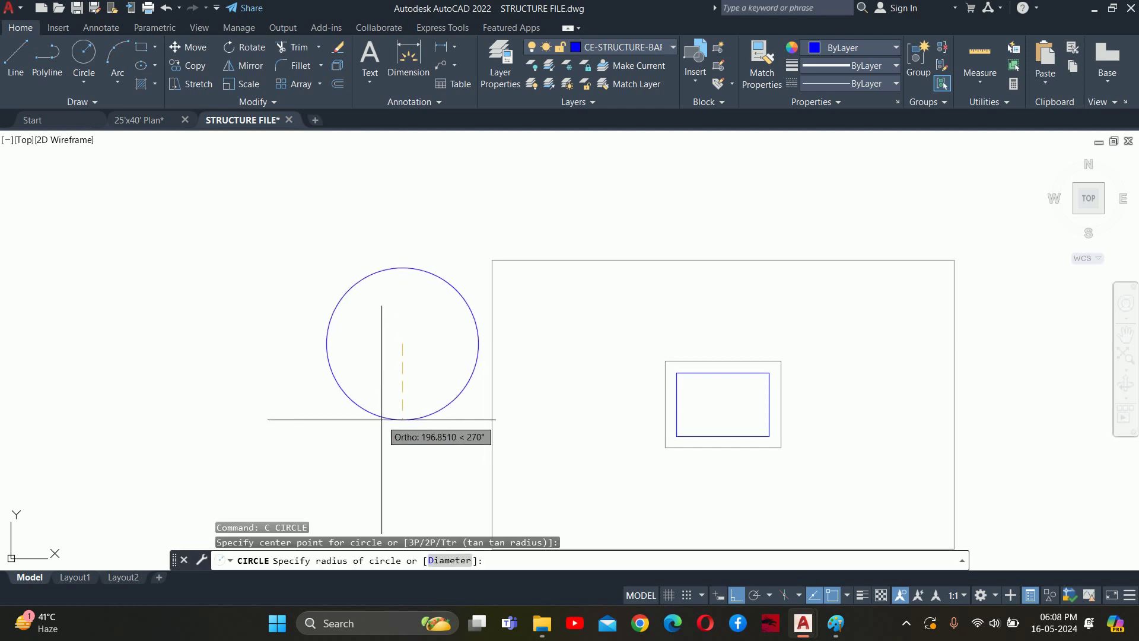
type("d")
key("Return")
type("0")
key("Return")
scroll(409, 360, "up", 2)
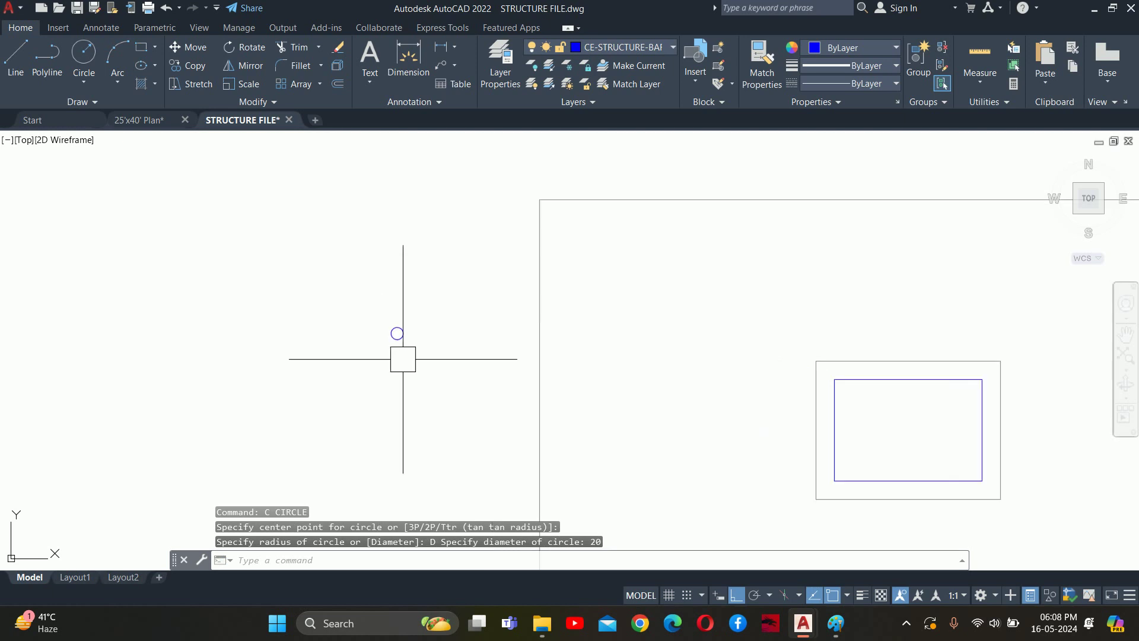
key("Escape")
key("Escape")
Fill the small circle with a SOLID hatch.
type("h")
key("Return")
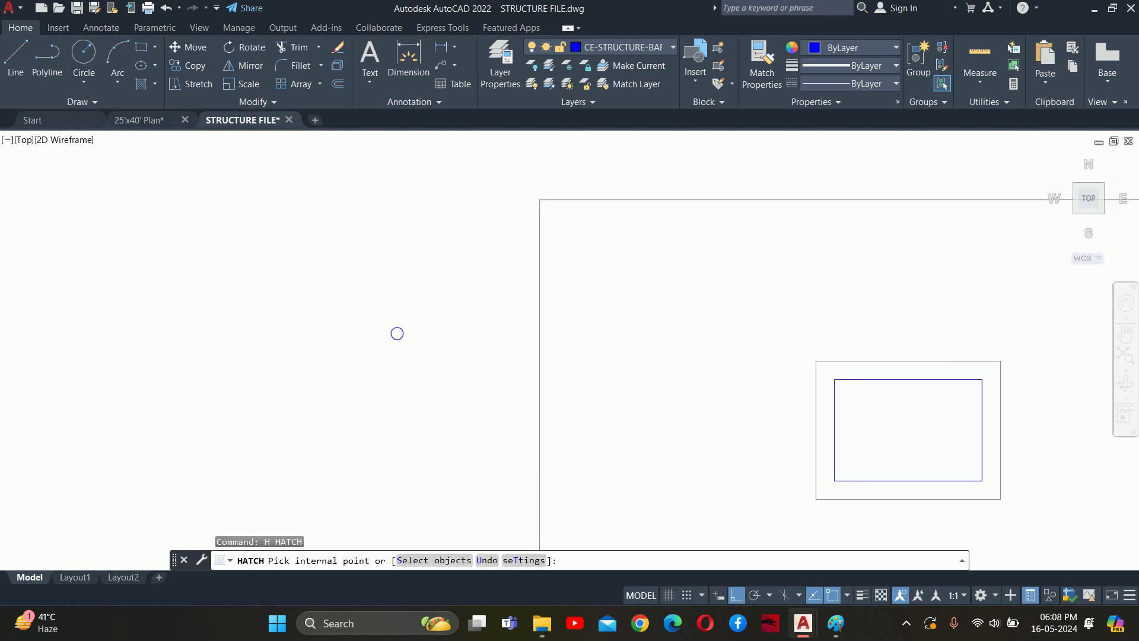
scroll(397, 335, "up", 5)
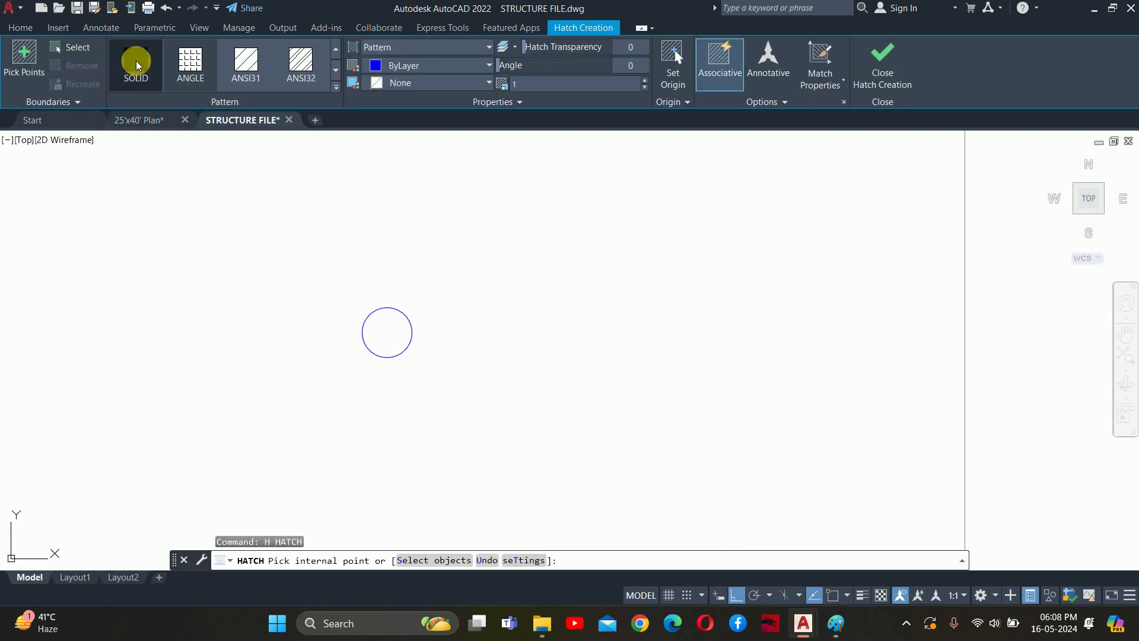
left_click(135, 62)
left_click(397, 327)
key("Escape")
scroll(536, 306, "down", 5)
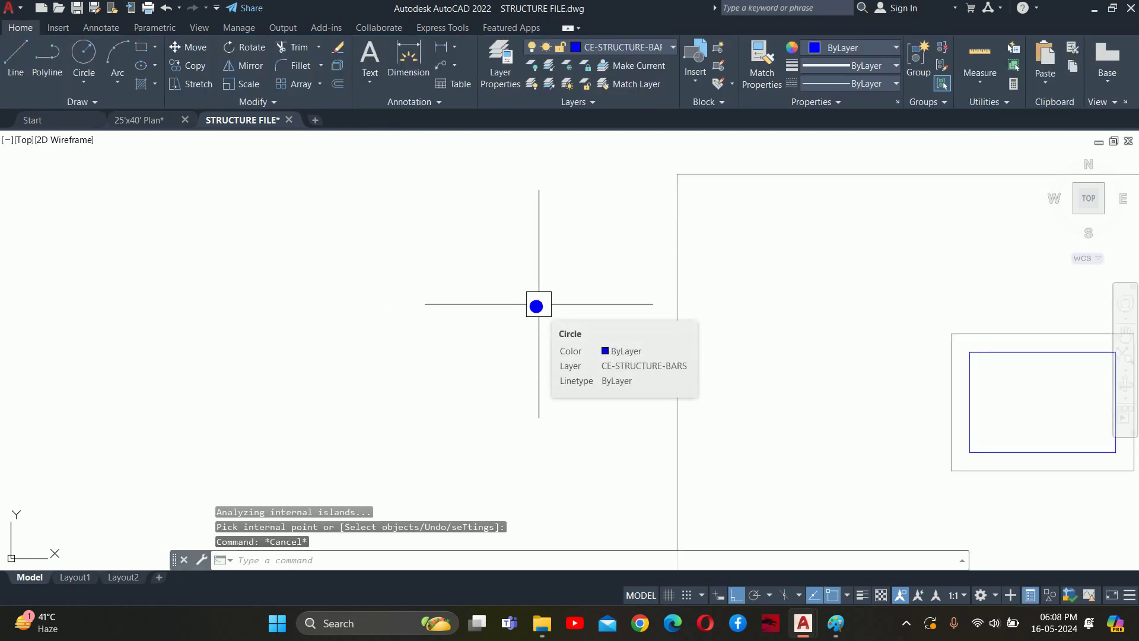
middle_click_drag(538, 304, 554, 266)
key("Escape")
Place a solid donut (inside 0, outside 20) at the axis crossing.
type("DO")
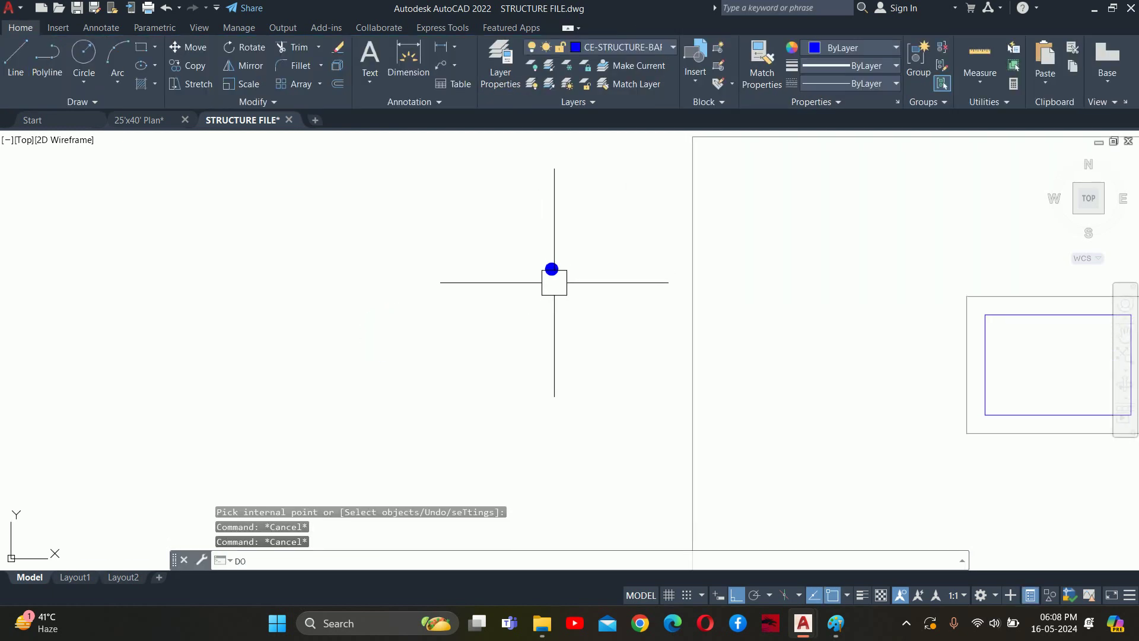
key("Return")
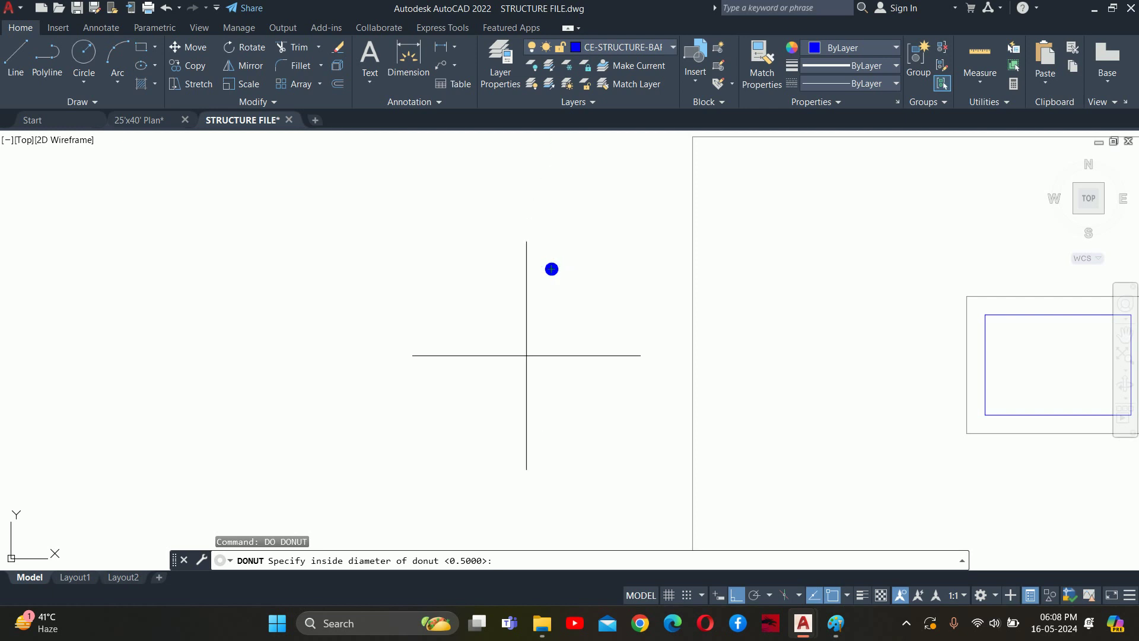
type("0")
key("Return")
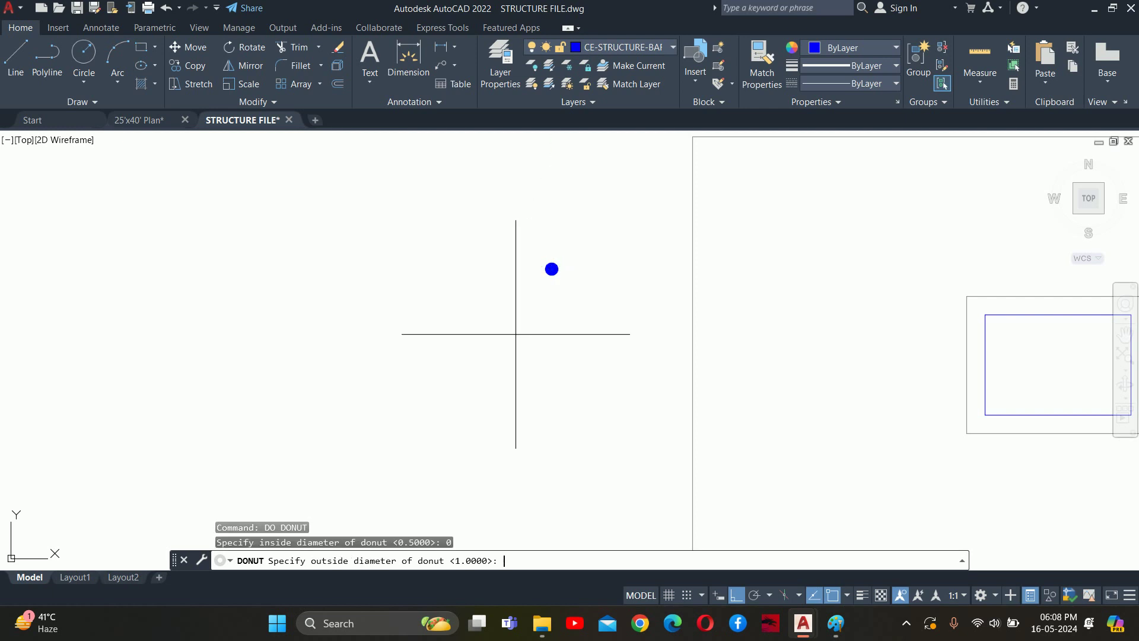
type("0")
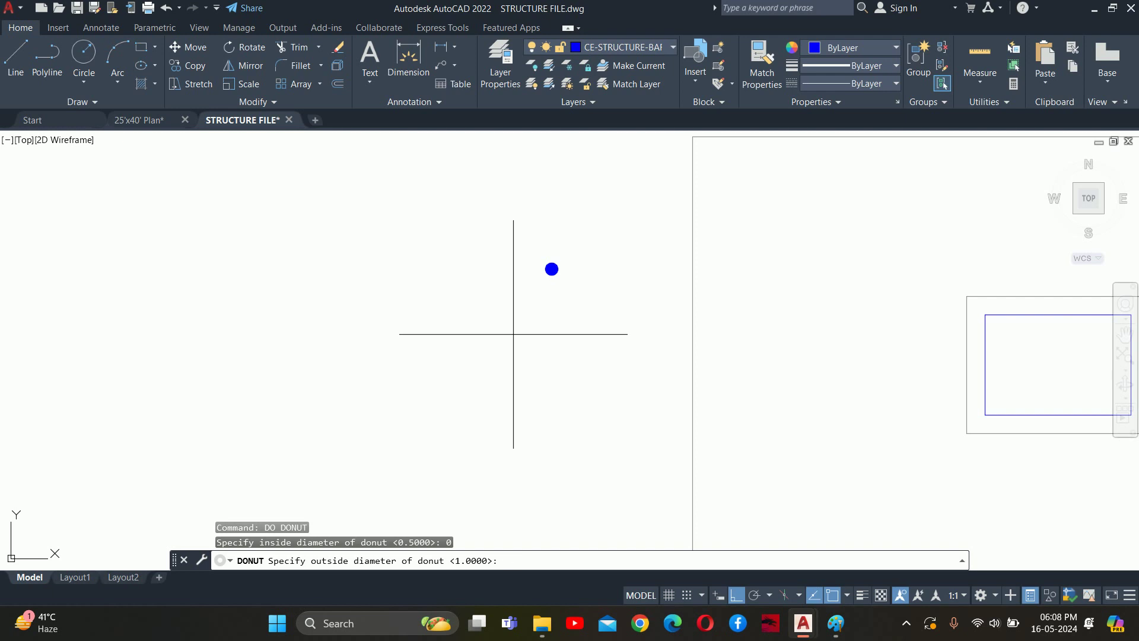
key("Return")
left_click(557, 330)
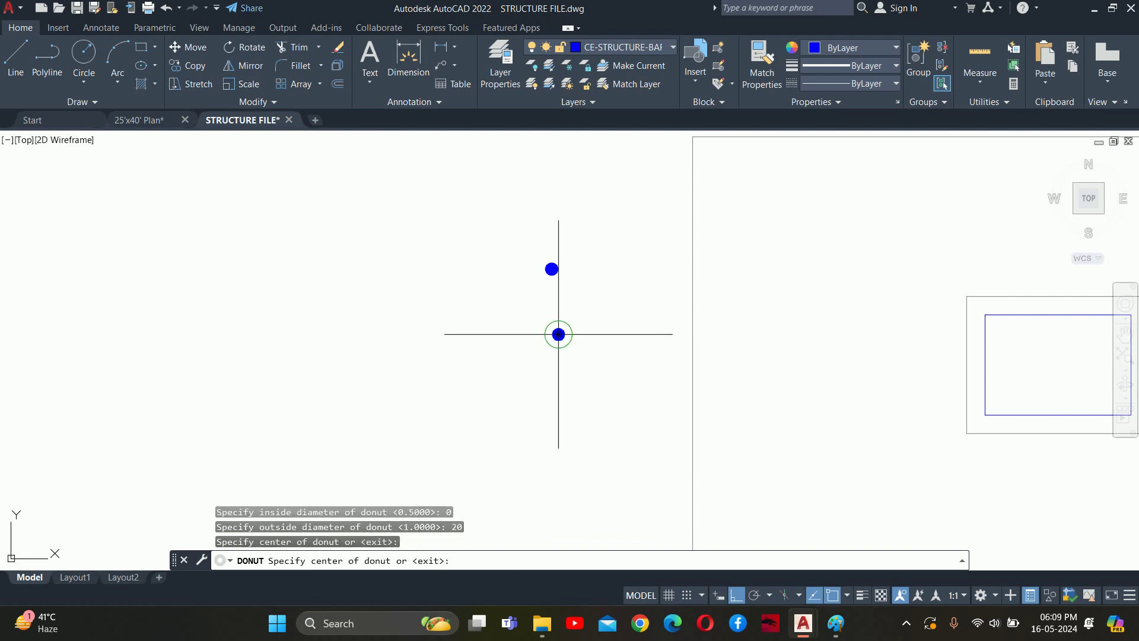
key("Escape")
Window-select and delete the extra dot, leaving one bar dot.
scroll(563, 353, "up", 2)
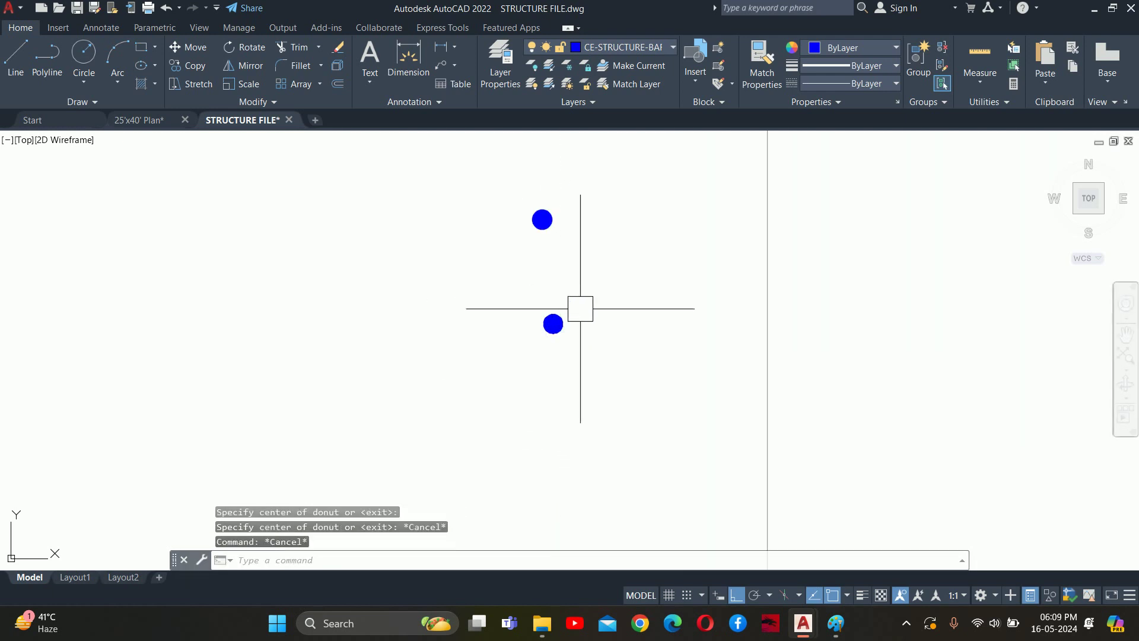
left_click(549, 323)
key("Escape")
scroll(552, 255, "up", 5)
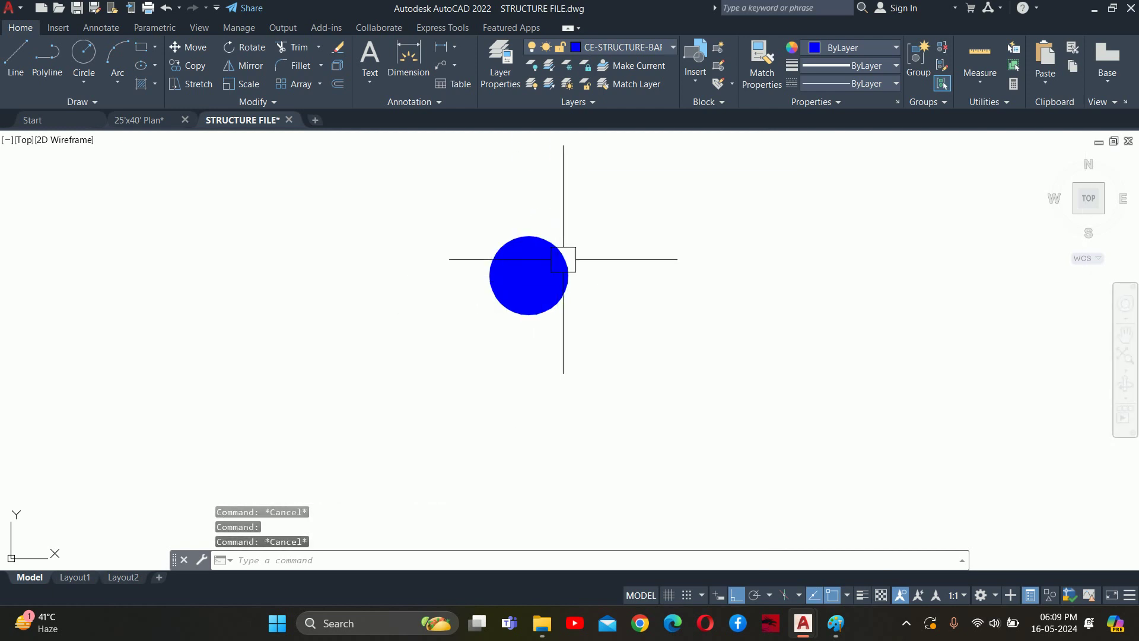
left_click(640, 350)
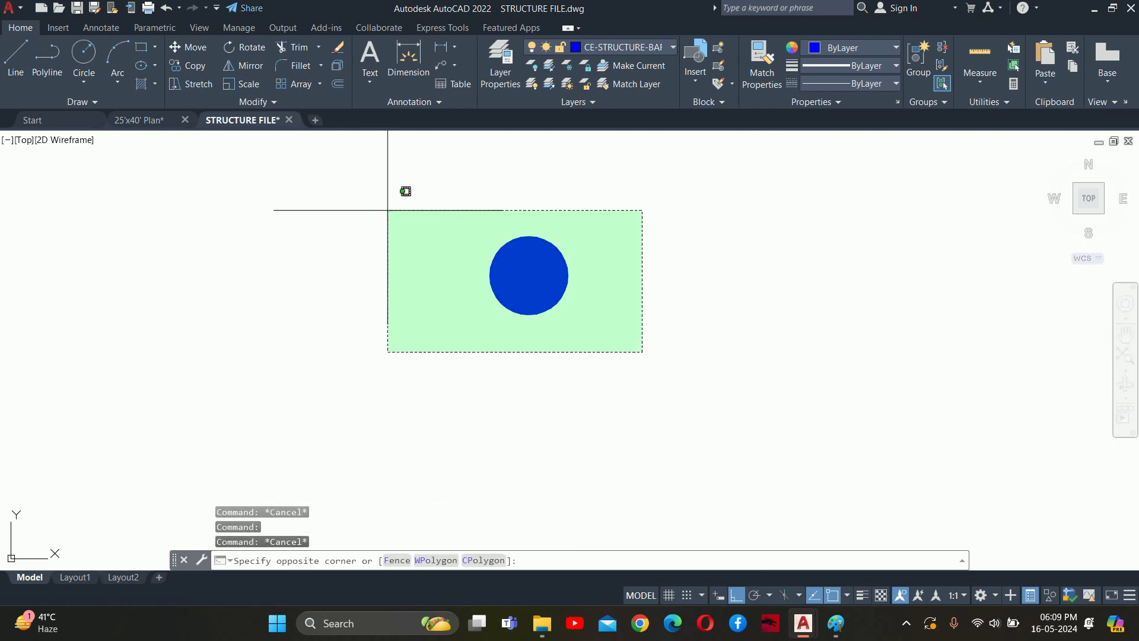
left_click(402, 209)
key("Delete")
scroll(569, 321, "down", 1)
scroll(551, 314, "down", 3)
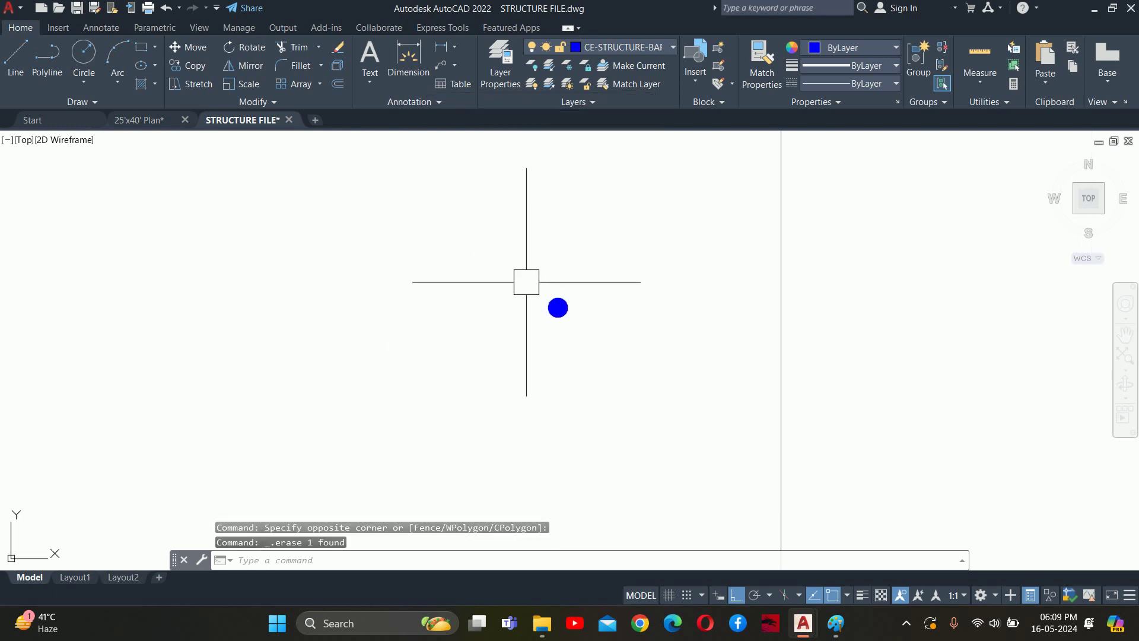
scroll(534, 296, "up", 2)
middle_click_drag(544, 316, 552, 369)
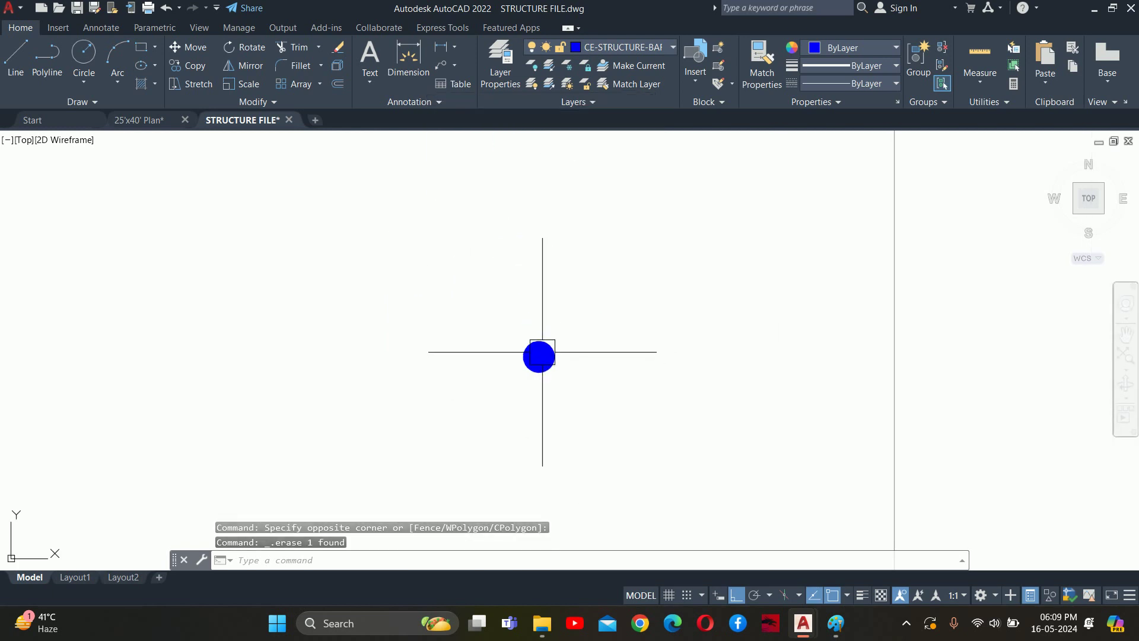
type("b")
key("Return")
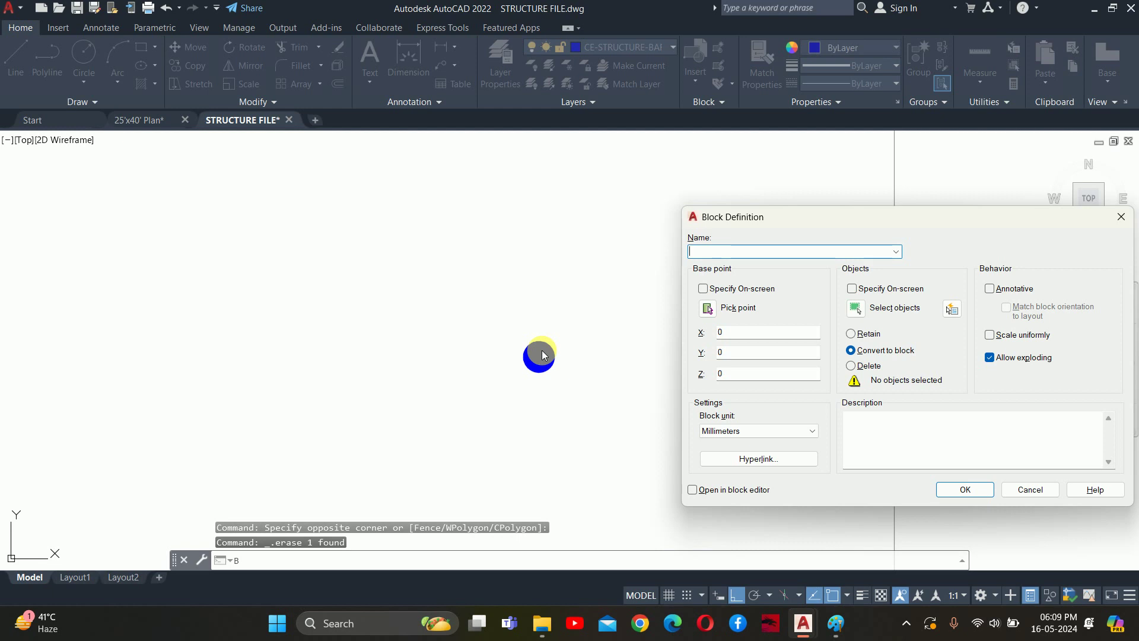
Define block '20 MM BAR' from the bar circle, based at its centre.
type("20 MM ")
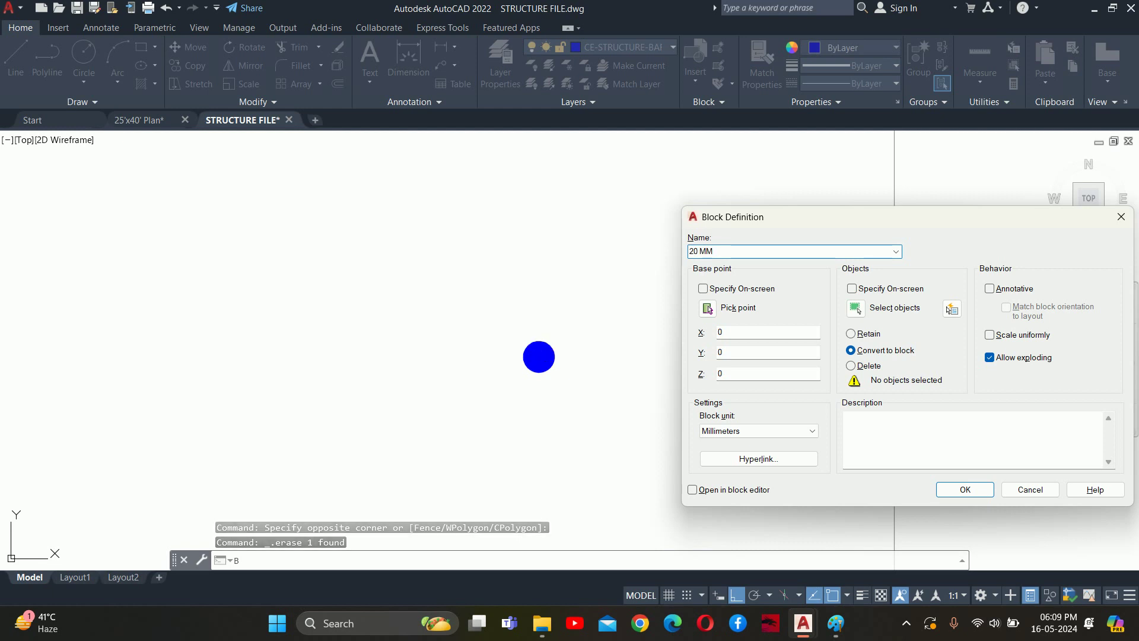
type("BAR")
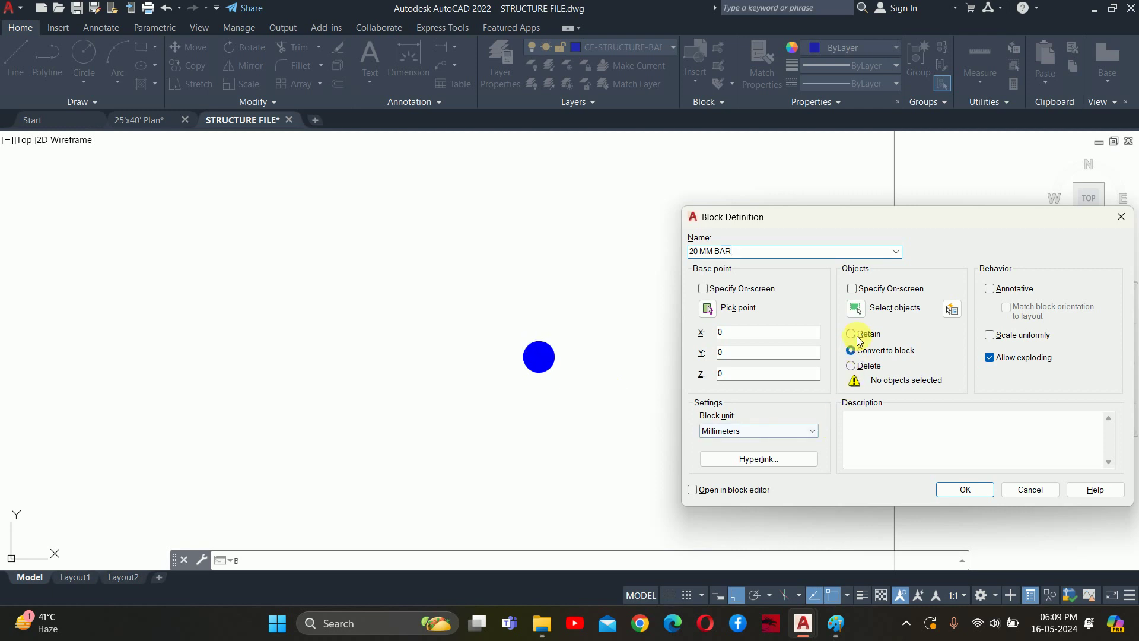
left_click(855, 307)
left_click_drag(377, 179, 607, 410)
key("Return")
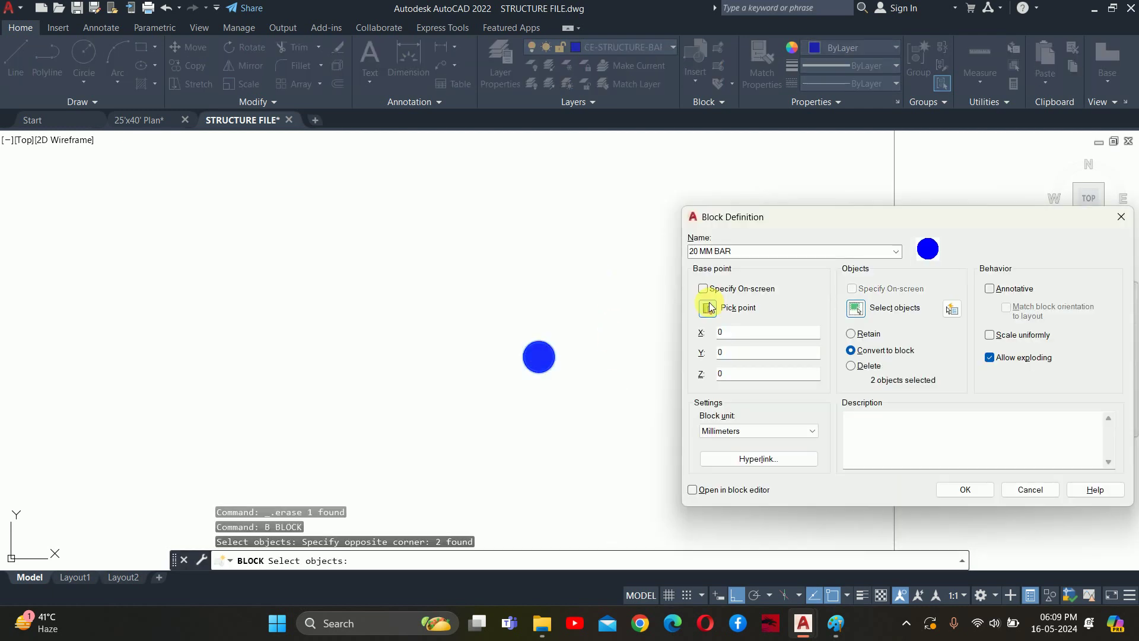
left_click(707, 308)
left_click(538, 357)
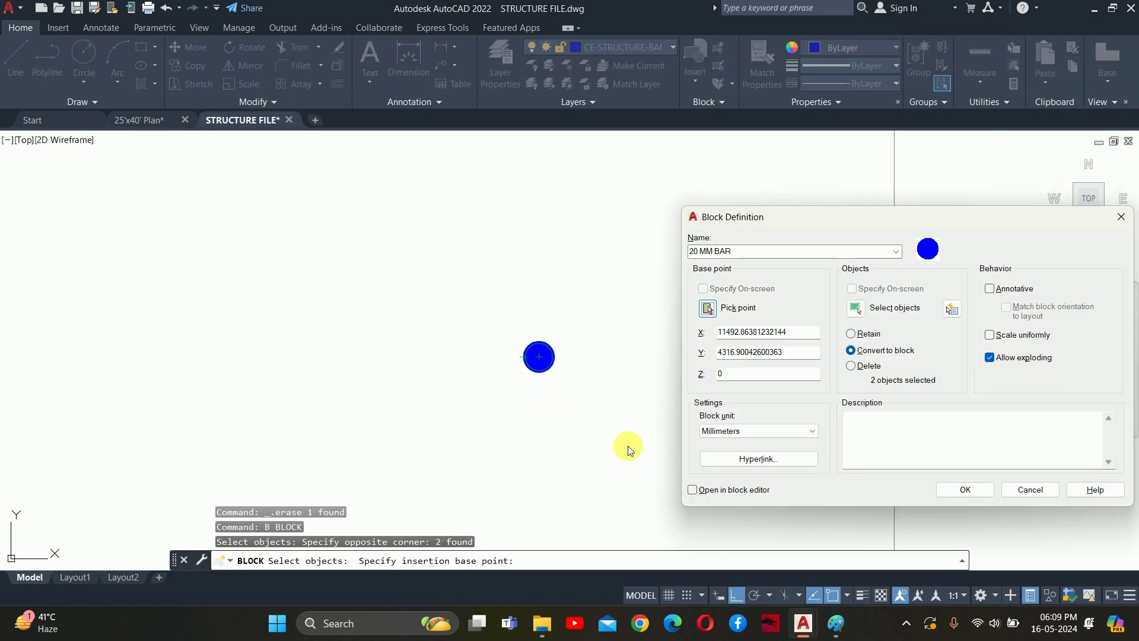
left_click(965, 485)
scroll(570, 377, "down", 3)
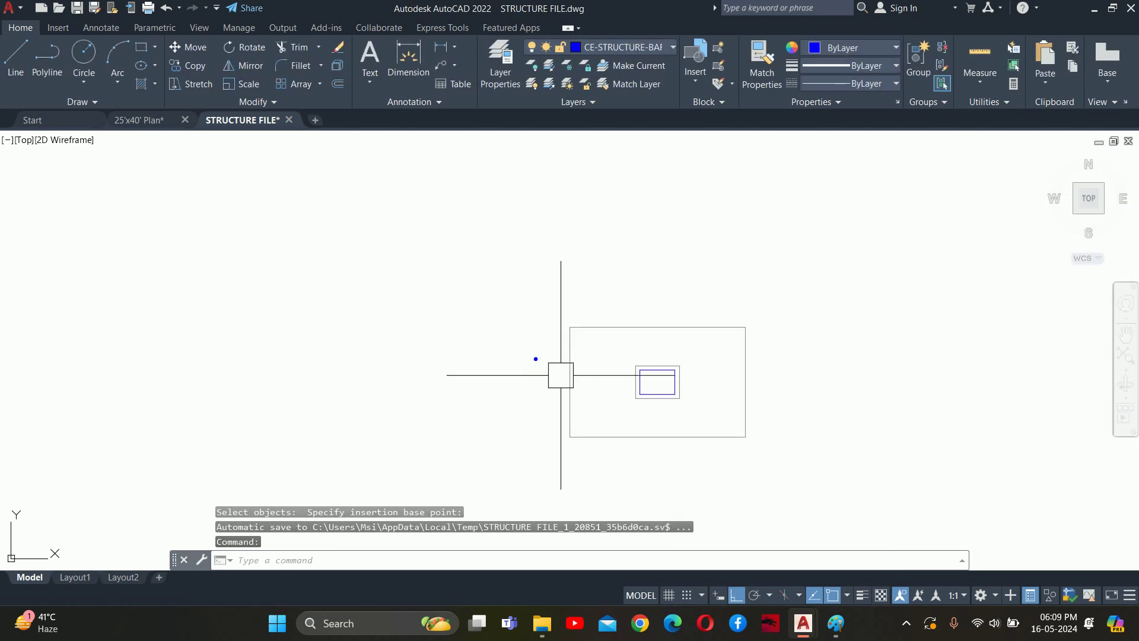
scroll(534, 362, "up", 4)
Start moving the bar circle from a point on its edge, then cancel.
key("Escape")
type("m")
key("Return")
left_click(527, 370)
scroll(530, 370, "up", 5)
key("Return")
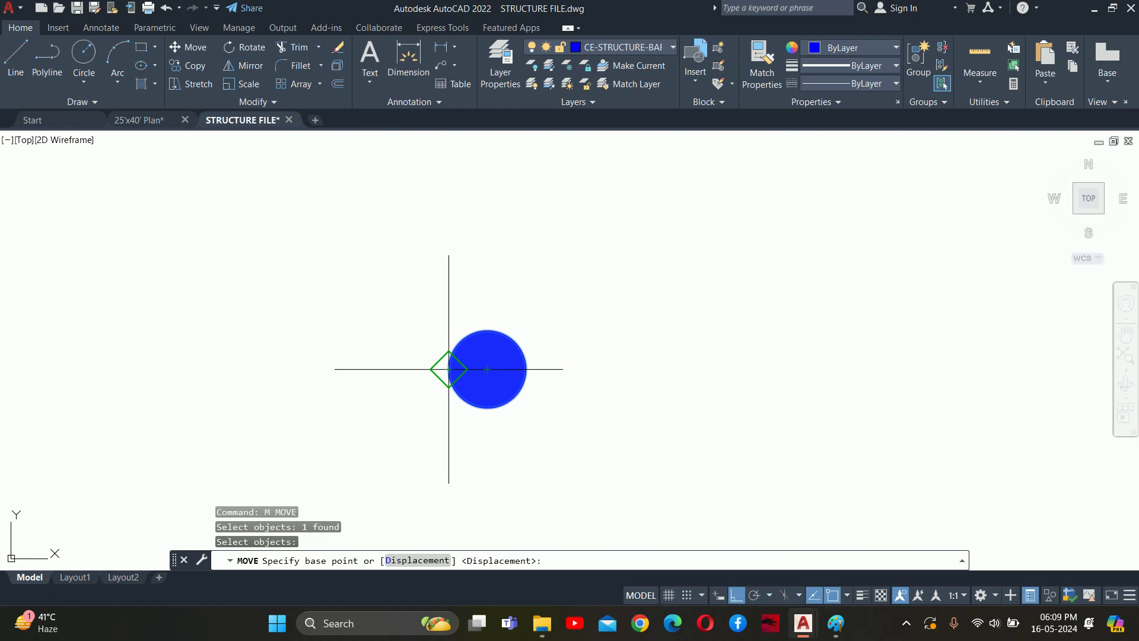
scroll(451, 373, "up", 5)
scroll(460, 394, "down", 2)
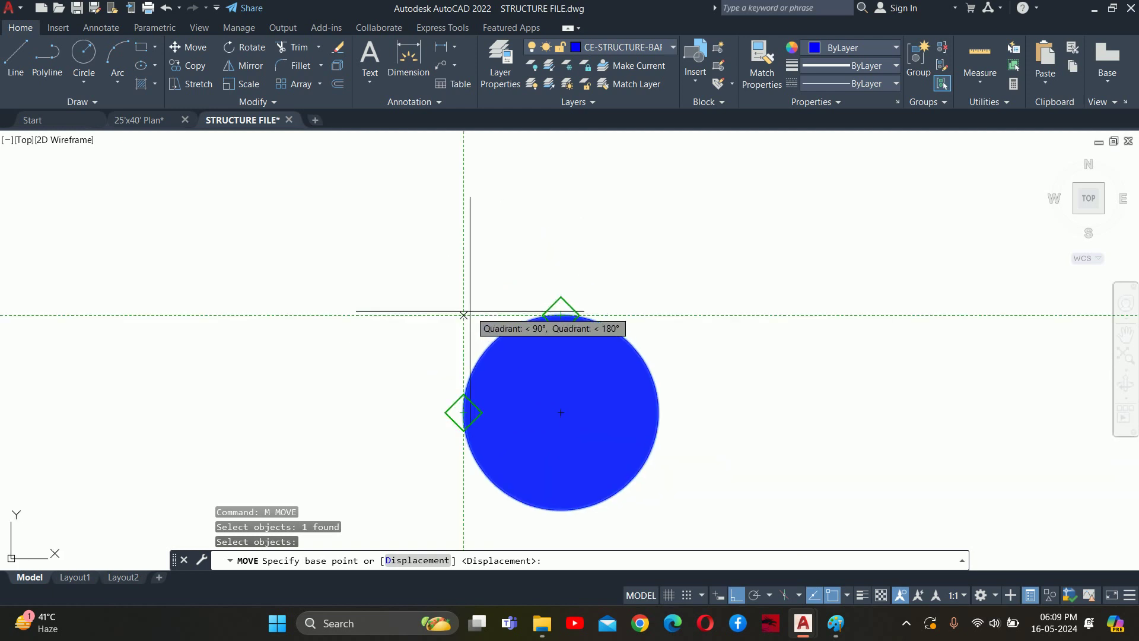
left_click(463, 315)
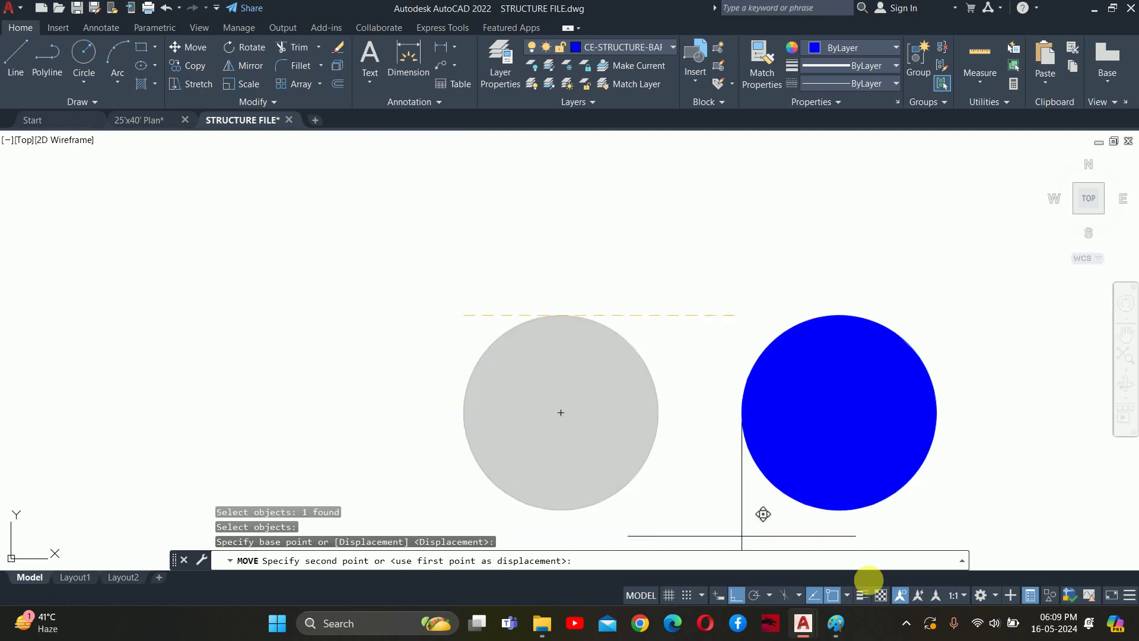
middle_click_drag(757, 511, 468, 372)
scroll(474, 371, "down", 4)
key("Escape")
Retry the move using the circle's centre as base point, then cancel.
key("Return")
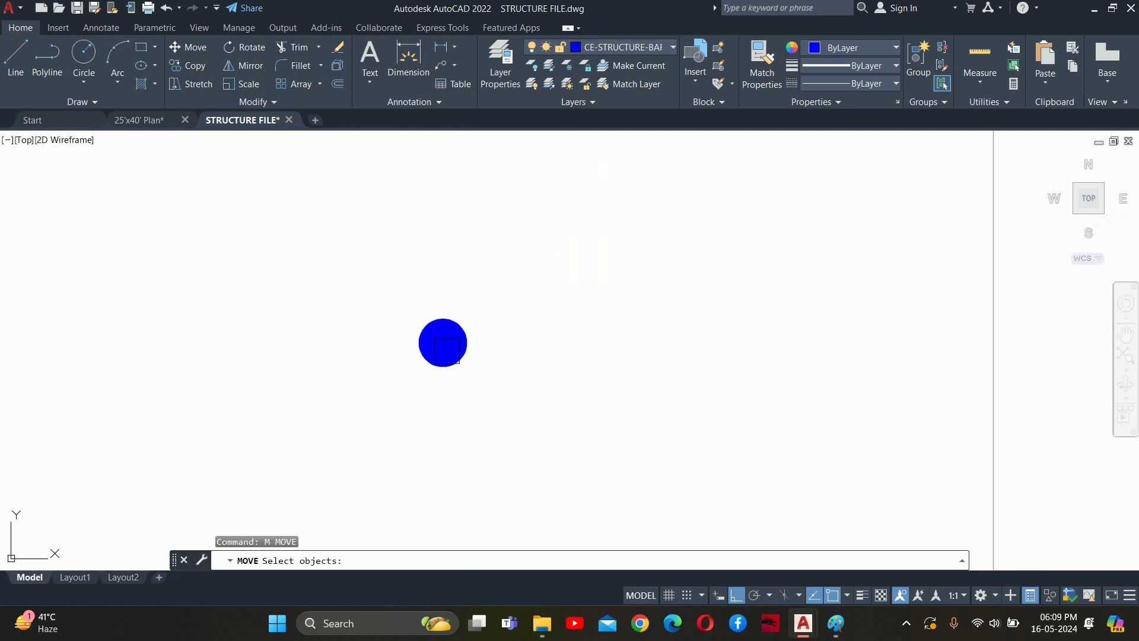
scroll(450, 339, "up", 4)
left_click(451, 347)
key("Return")
left_click(420, 354)
scroll(712, 415, "down", 5)
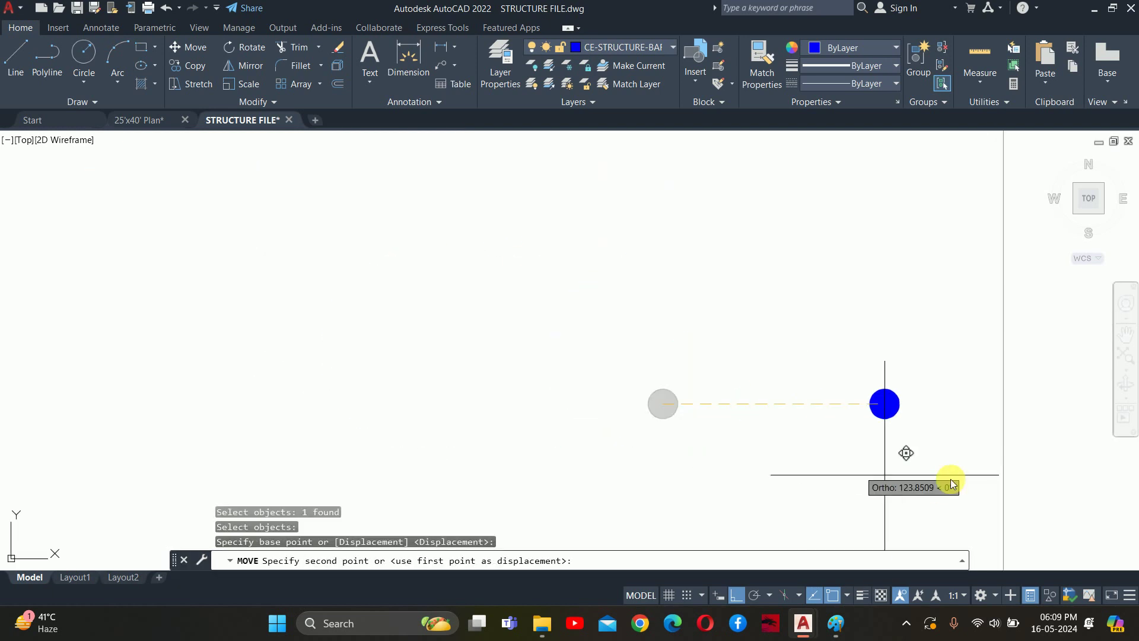
scroll(386, 330, "down", 2)
scroll(709, 356, "up", 2)
scroll(753, 332, "up", 2)
key("Escape")
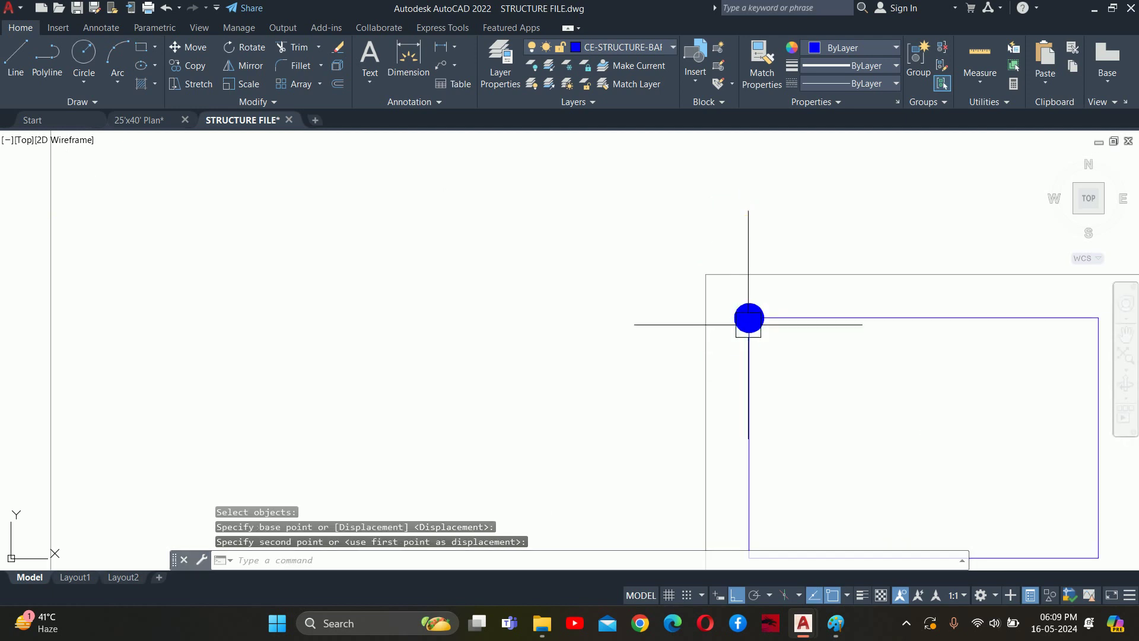
Move the bar circle by its left edge to the stirrup's top-left corner.
type("m")
key("Return")
scroll(678, 354, "up", 2)
scroll(629, 309, "up", 2)
left_click(615, 294)
key("Return")
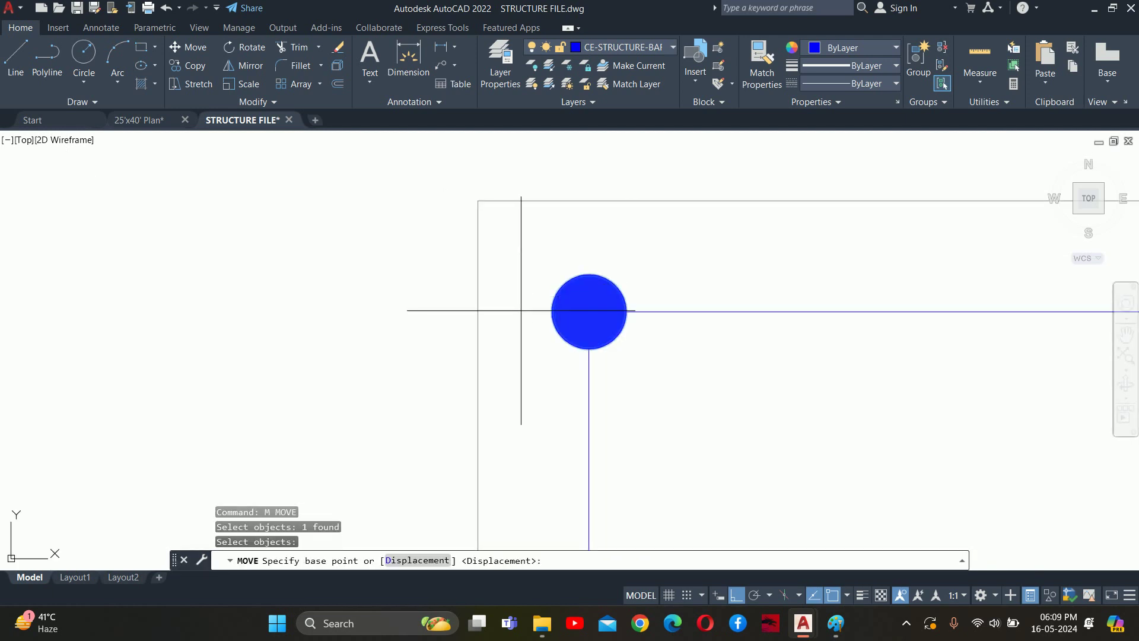
left_click(551, 312)
left_click(587, 312)
Reposition the circle so its top touches the stirrup edge.
type("m")
key("Return")
left_click(632, 295)
key("Return")
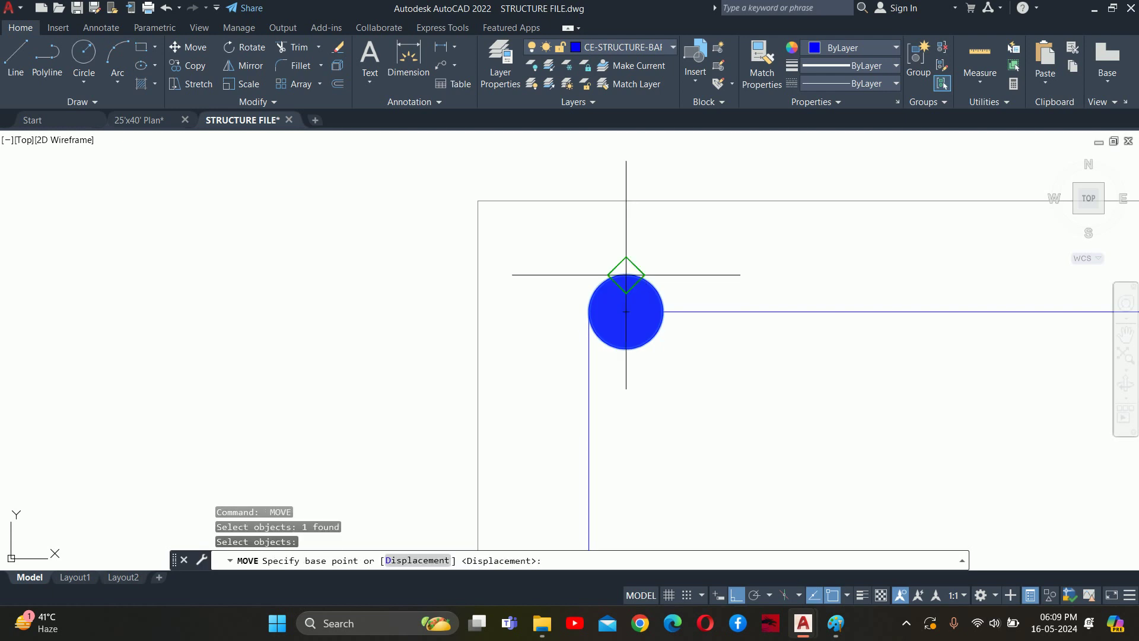
left_click(625, 274)
key("Escape")
key("Escape")
key("Escape")
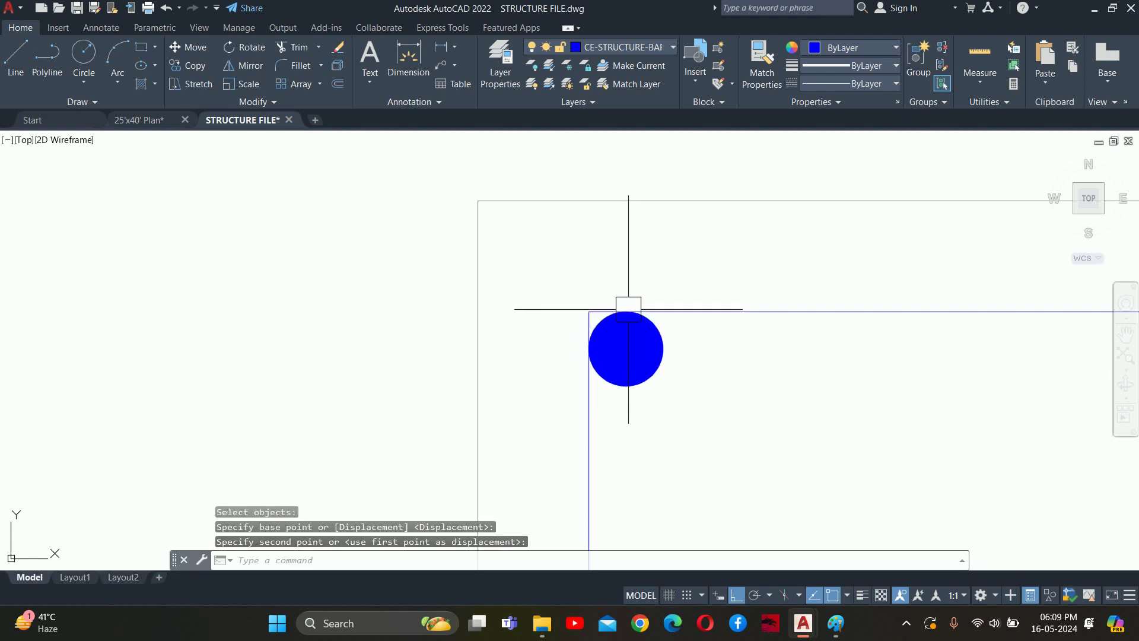
scroll(631, 315, "down", 5)
scroll(662, 315, "down", 2)
scroll(634, 349, "up", 2)
scroll(648, 355, "up", 3)
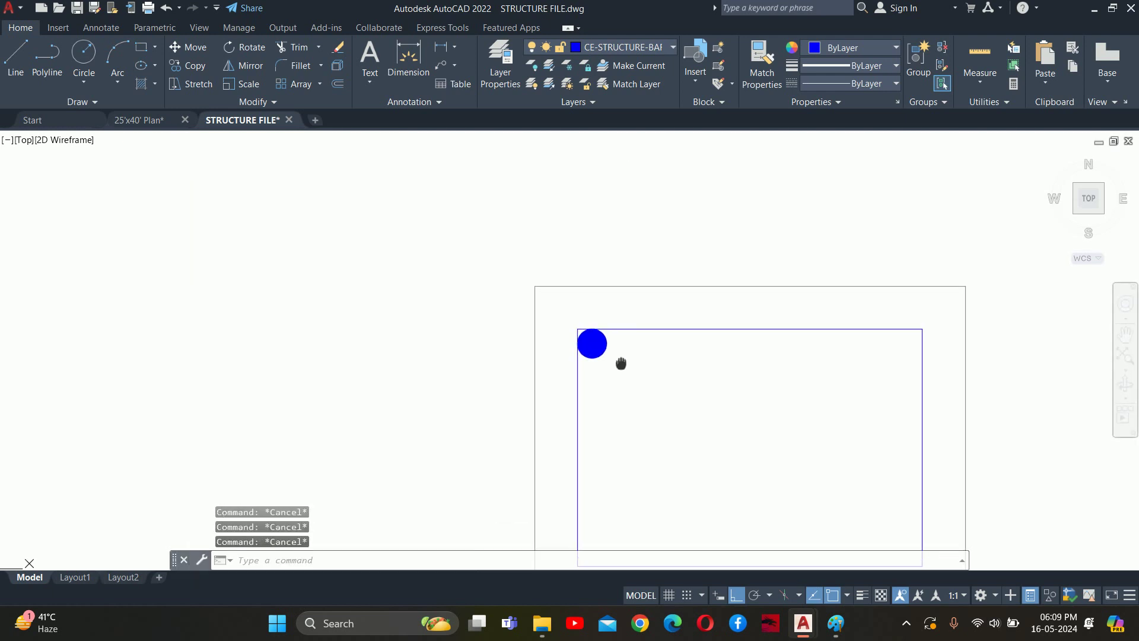
Copy the corner bar to the top middle of the stirrup.
type("co")
key("Return")
scroll(555, 362, "up", 2)
left_click(556, 366)
key("Return")
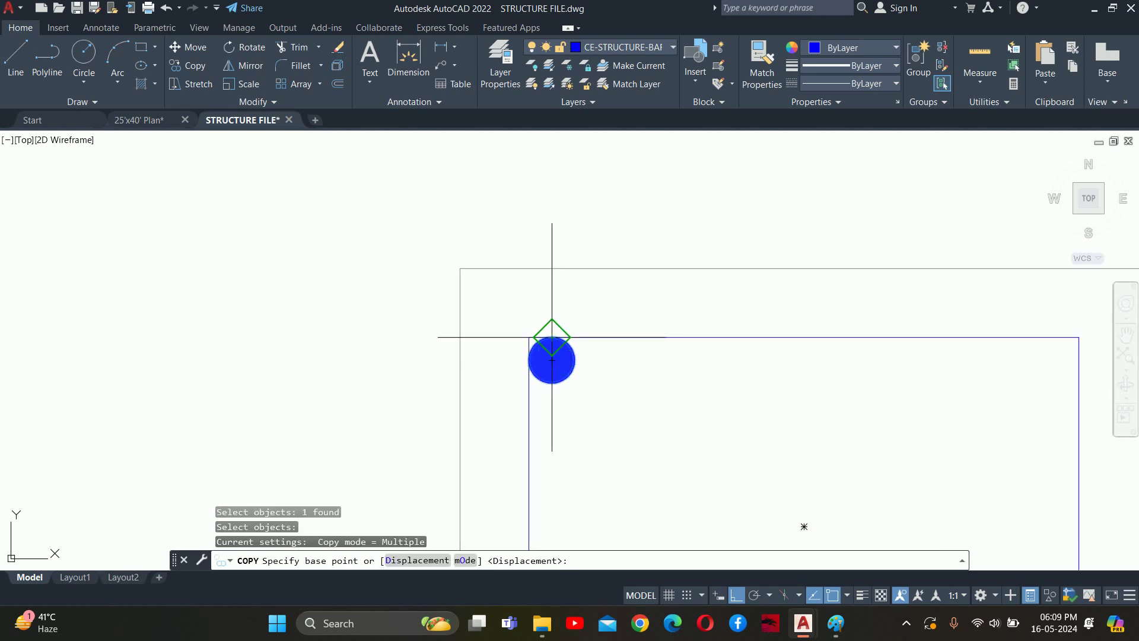
left_click(552, 336)
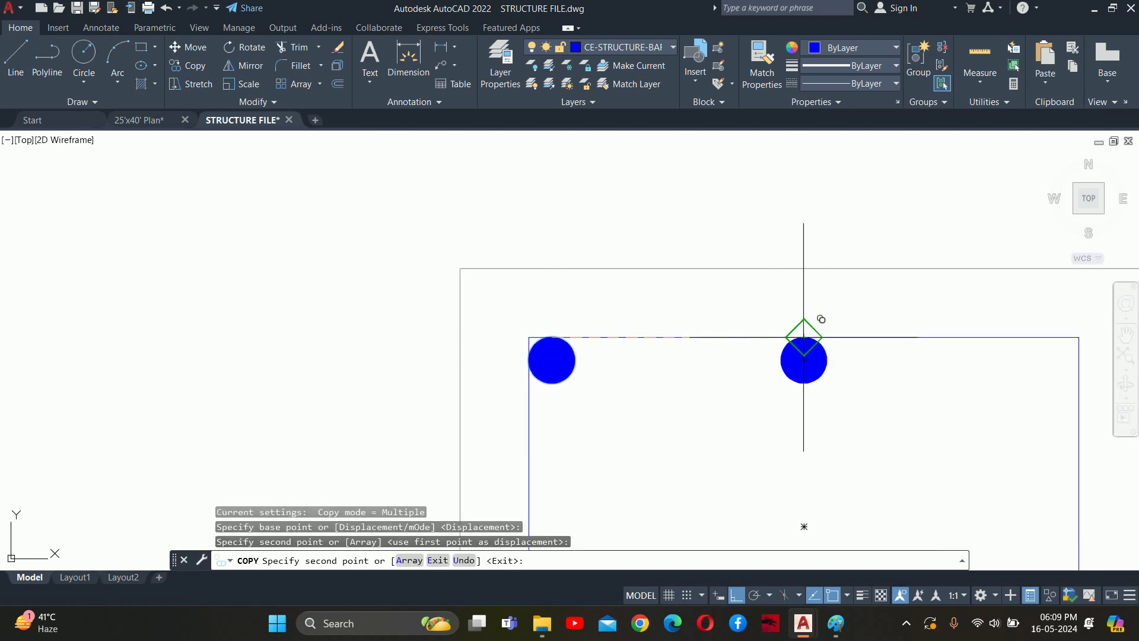
left_click(804, 337)
scroll(707, 369, "down", 2)
Copy the corner bar partway down the stirrup's left side.
type("co")
key("Return")
left_click(635, 293)
key("Return")
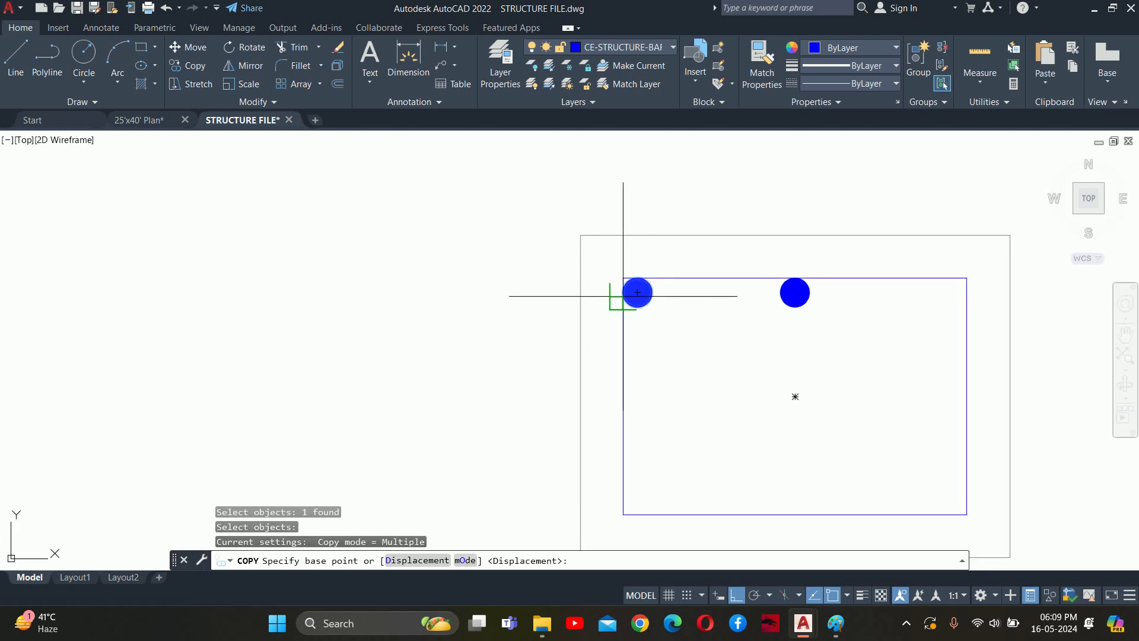
scroll(626, 299, "up", 4)
left_click(633, 299)
scroll(629, 451, "down", 2)
middle_click_drag(618, 450, 629, 350)
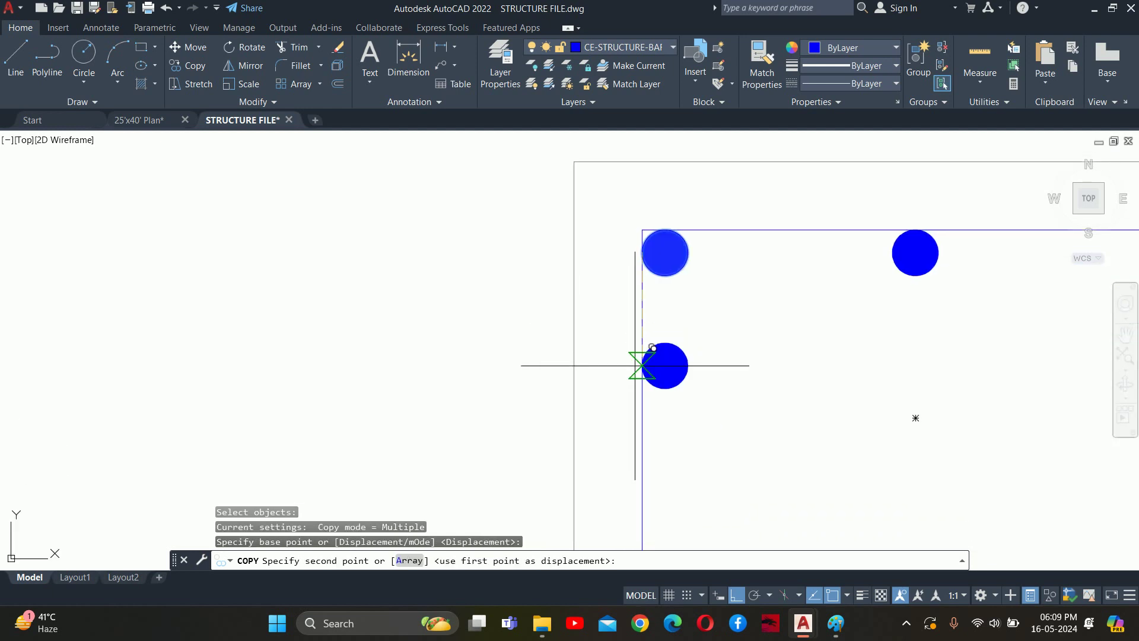
left_click(635, 414)
key("Escape")
scroll(629, 356, "down", 4)
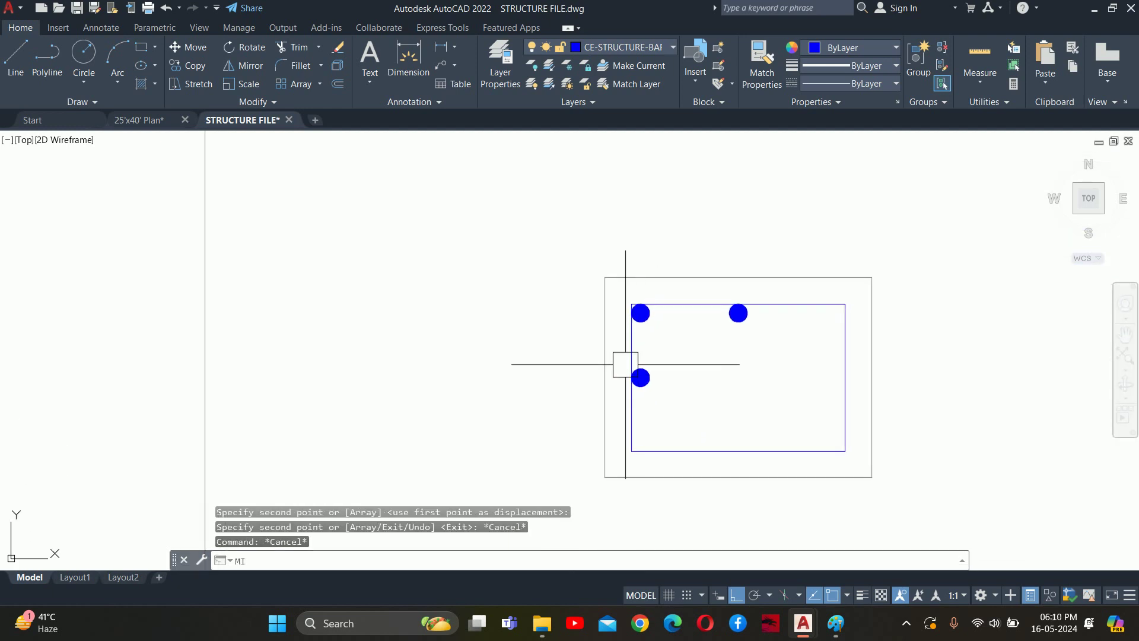
Mirror the two left-side bars about the vertical centre line, keeping originals.
type("mi")
key("Return")
scroll(621, 305, "up", 2)
left_click(617, 288)
left_click(685, 439)
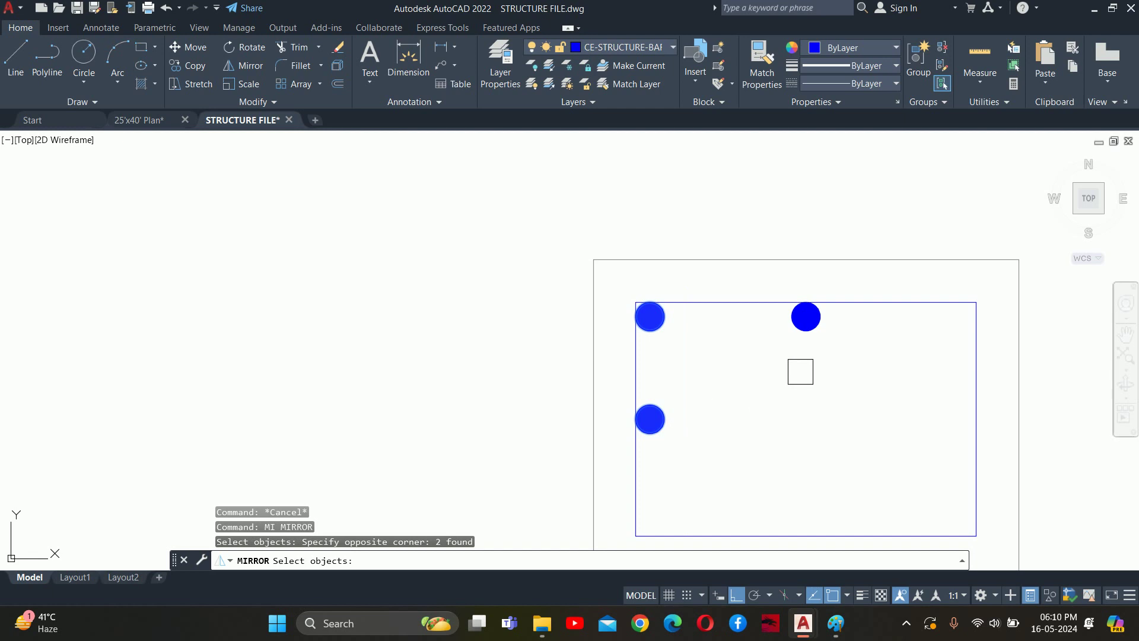
key("Return")
left_click(806, 260)
left_click(806, 209)
key("Return")
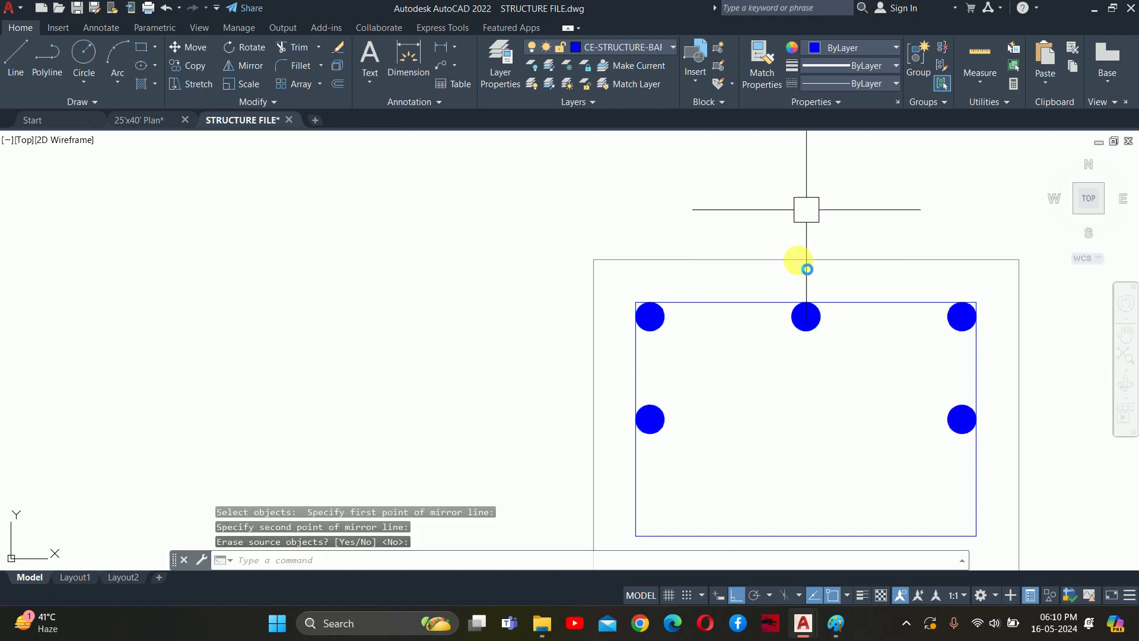
key("Escape")
Mirror the top row of three bars about the horizontal centre line.
key("Return")
left_click(630, 280)
left_click(1006, 358)
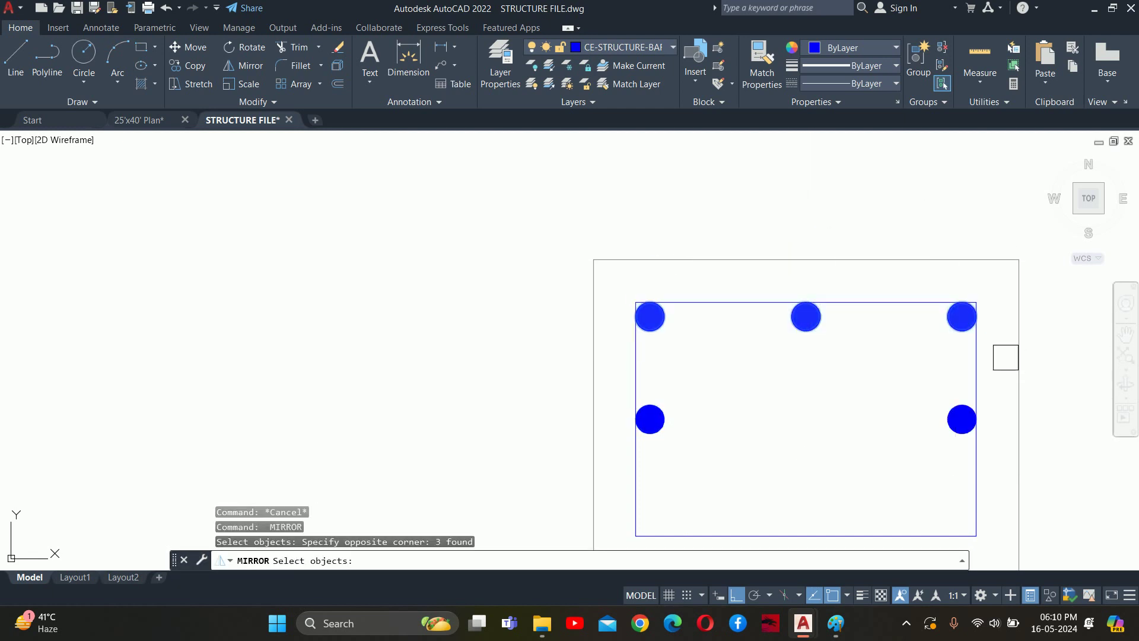
scroll(1006, 357, "down", 2)
key("Return")
scroll(904, 362, "up", 2)
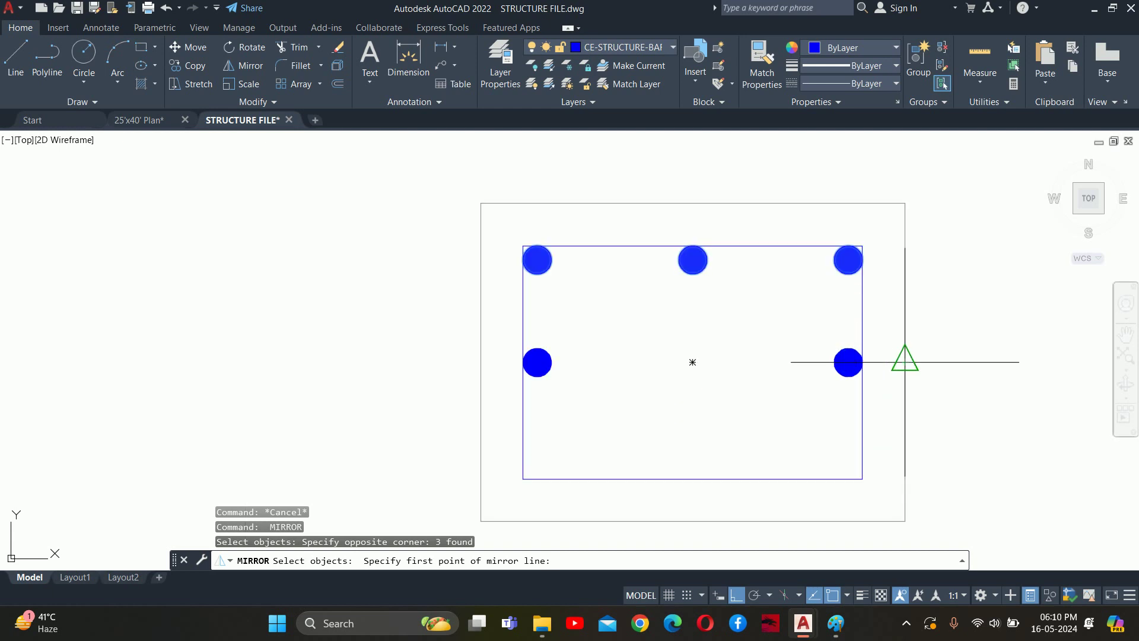
left_click(905, 362)
left_click(1026, 374)
key("Return")
key("Escape")
Recentre the view on the finished column section and switch to Google Chrome.
scroll(939, 373, "down", 4)
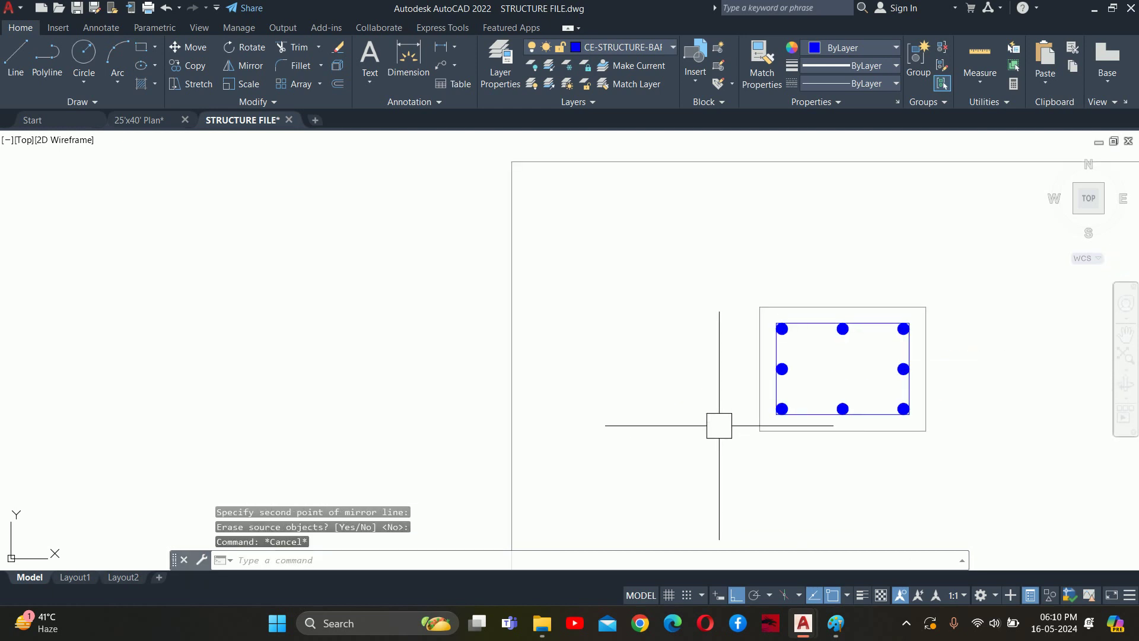
middle_click_drag(743, 406, 571, 384)
key("Escape")
key("Escape")
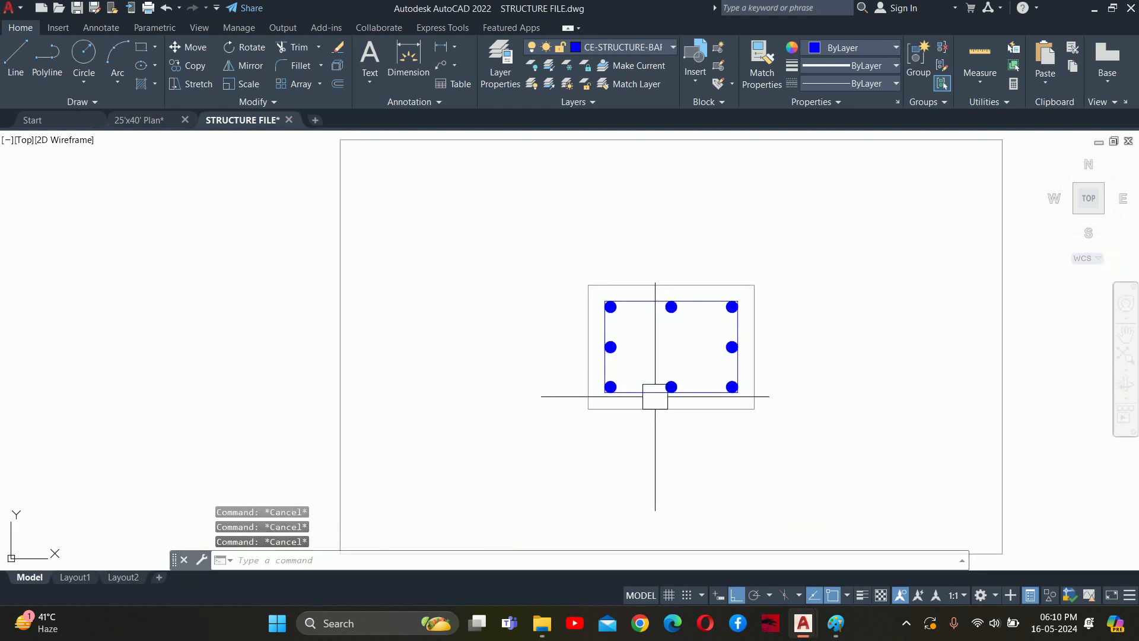
scroll(655, 396, "up", 4)
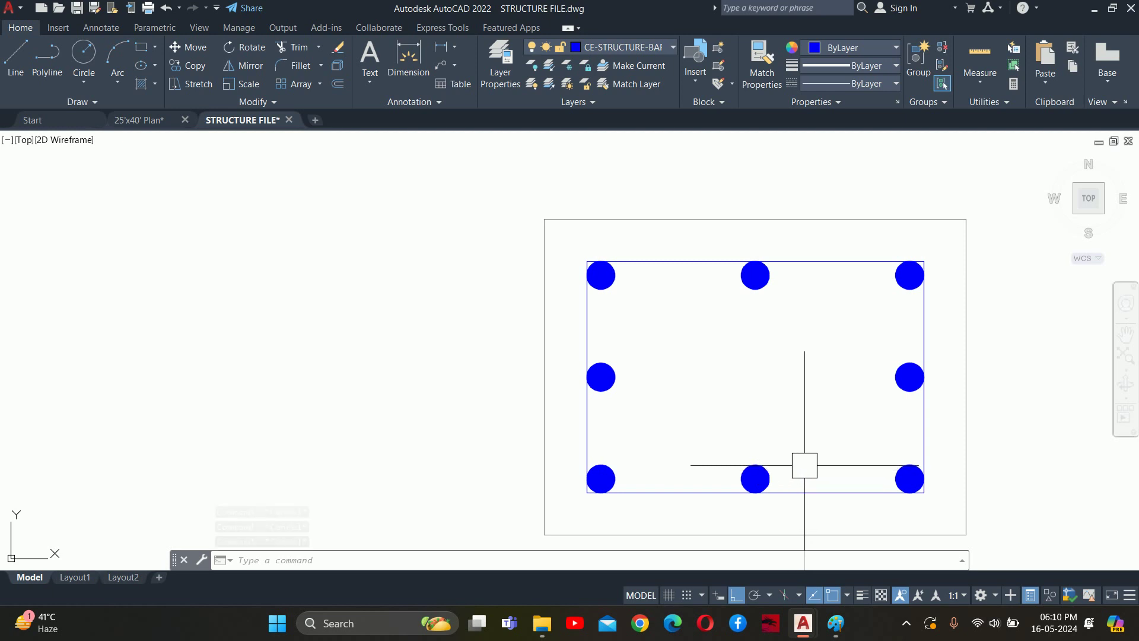
left_click(640, 623)
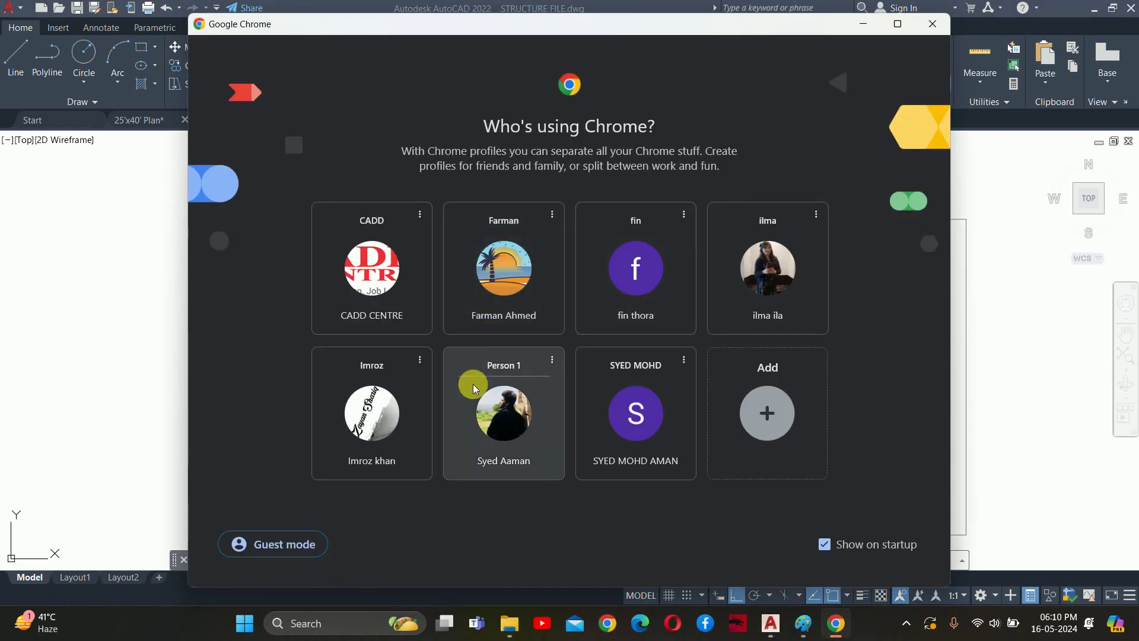
Search Google Images for 'column bar CIVIL' reference pictures.
left_click(488, 407)
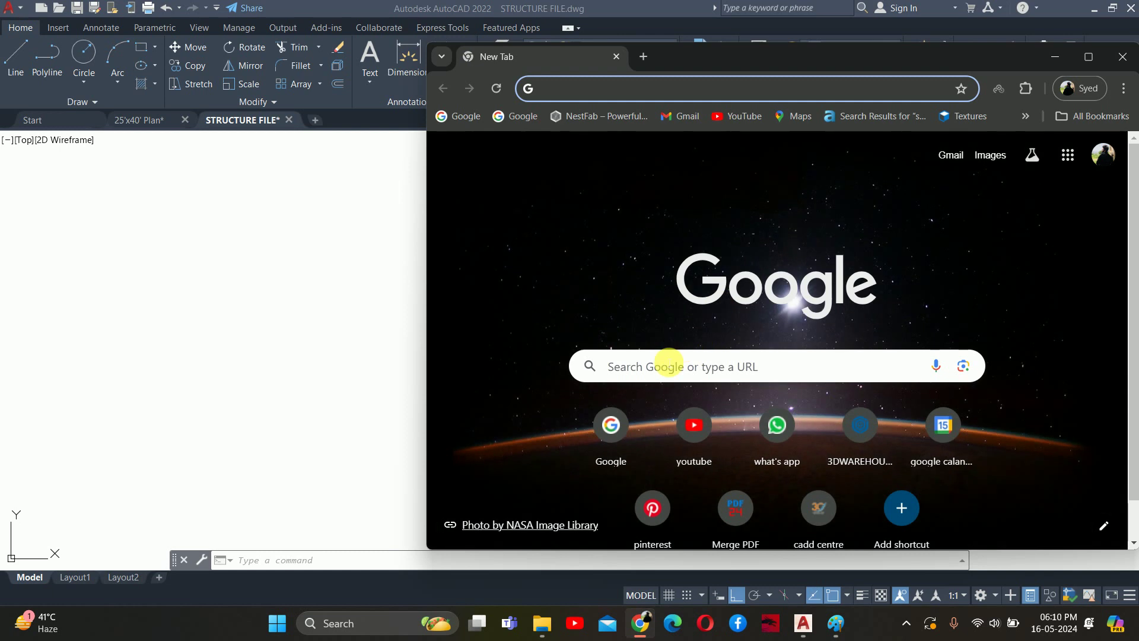
left_click(667, 365)
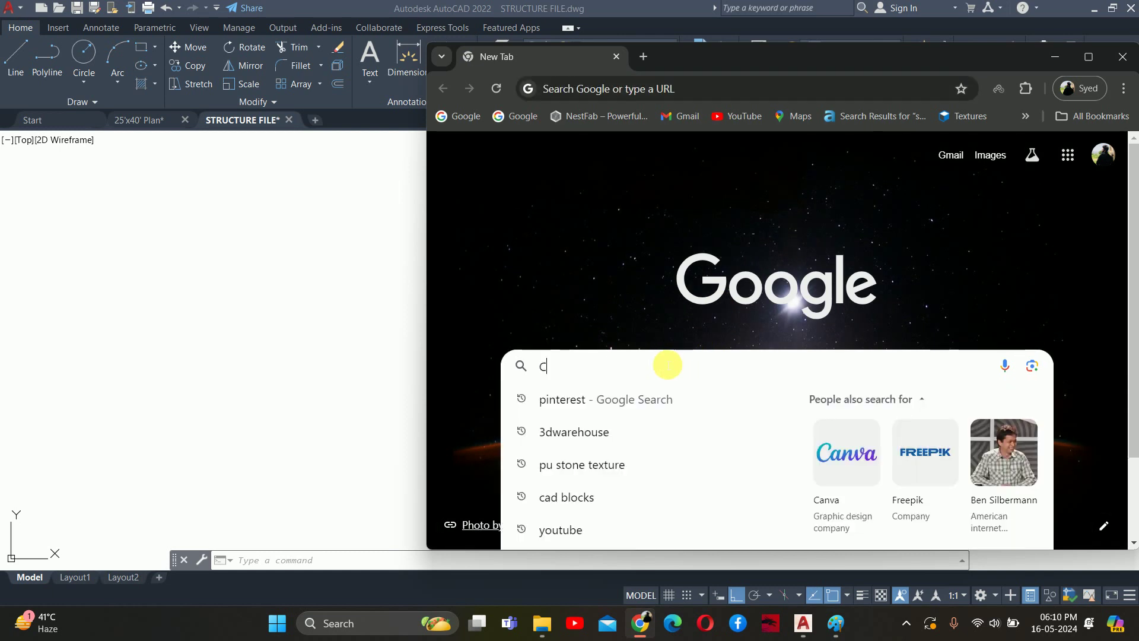
type("OLUMN ")
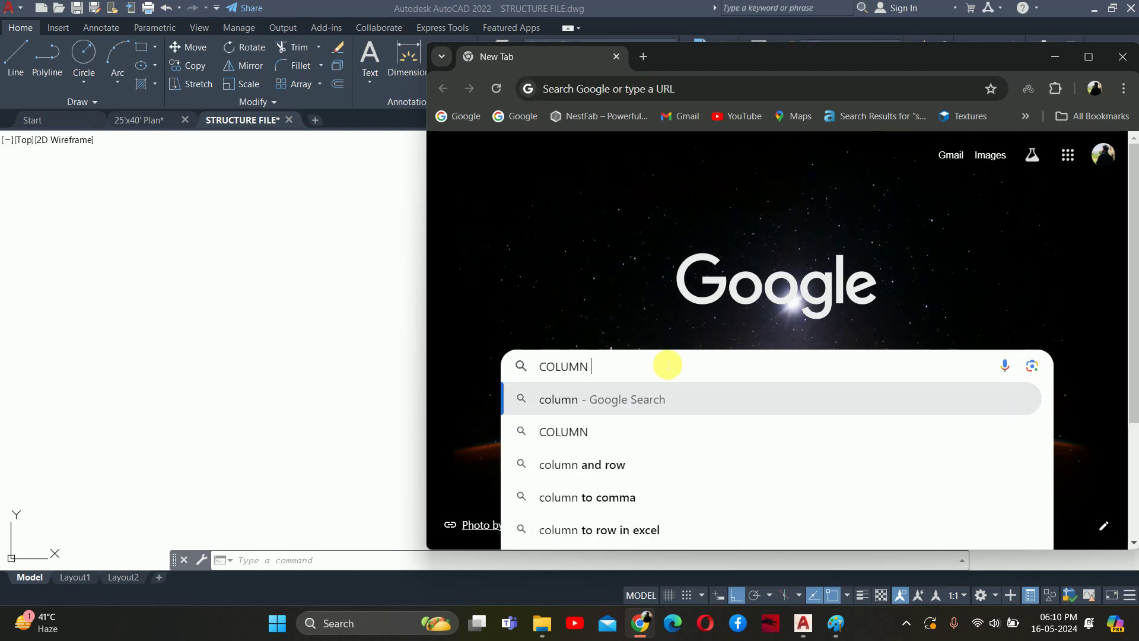
type("BAR")
key("Return")
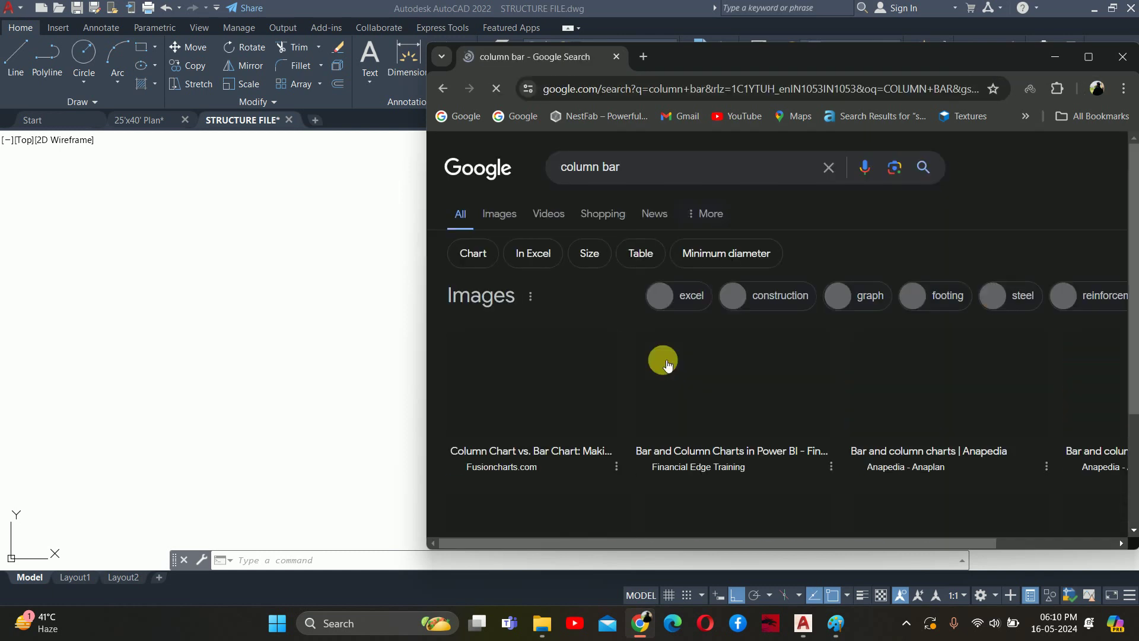
left_click(499, 214)
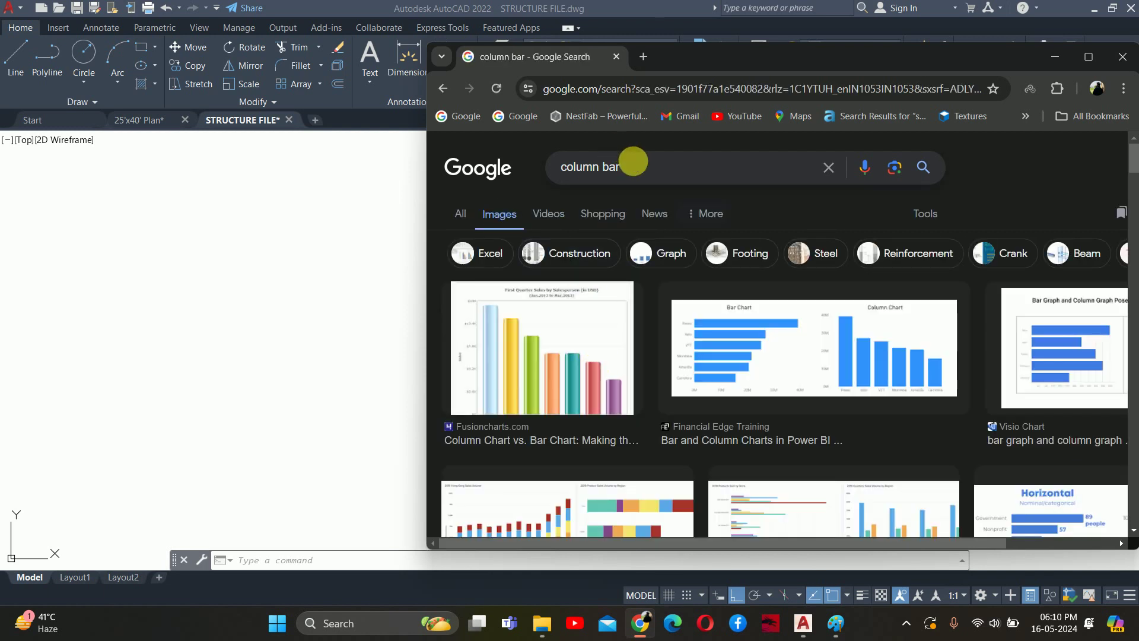
left_click(639, 166)
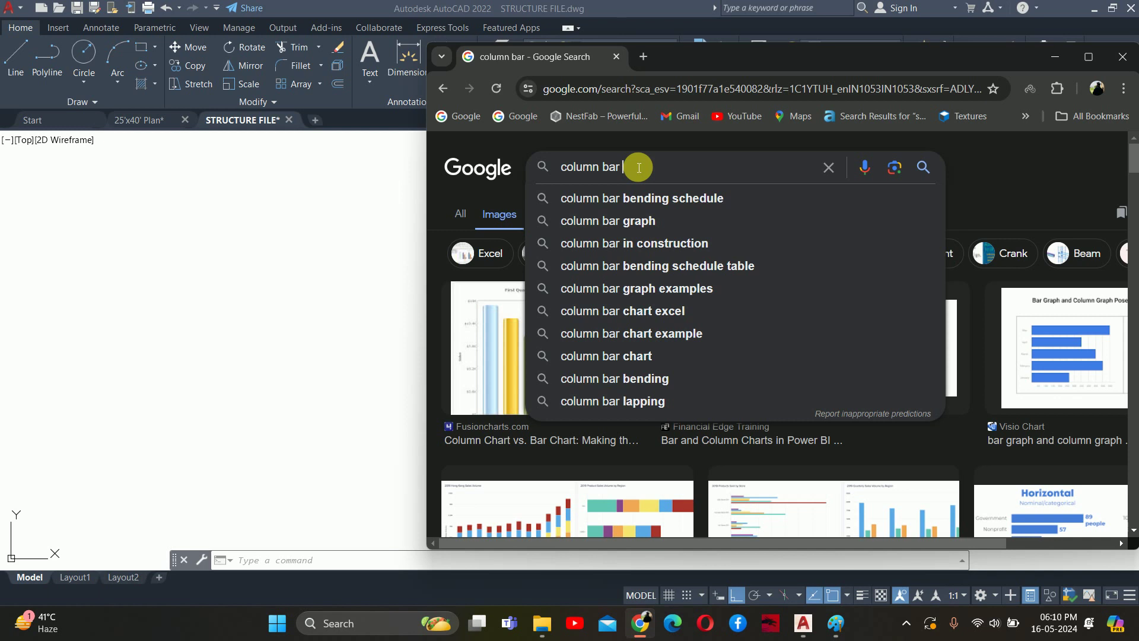
type("Cl")
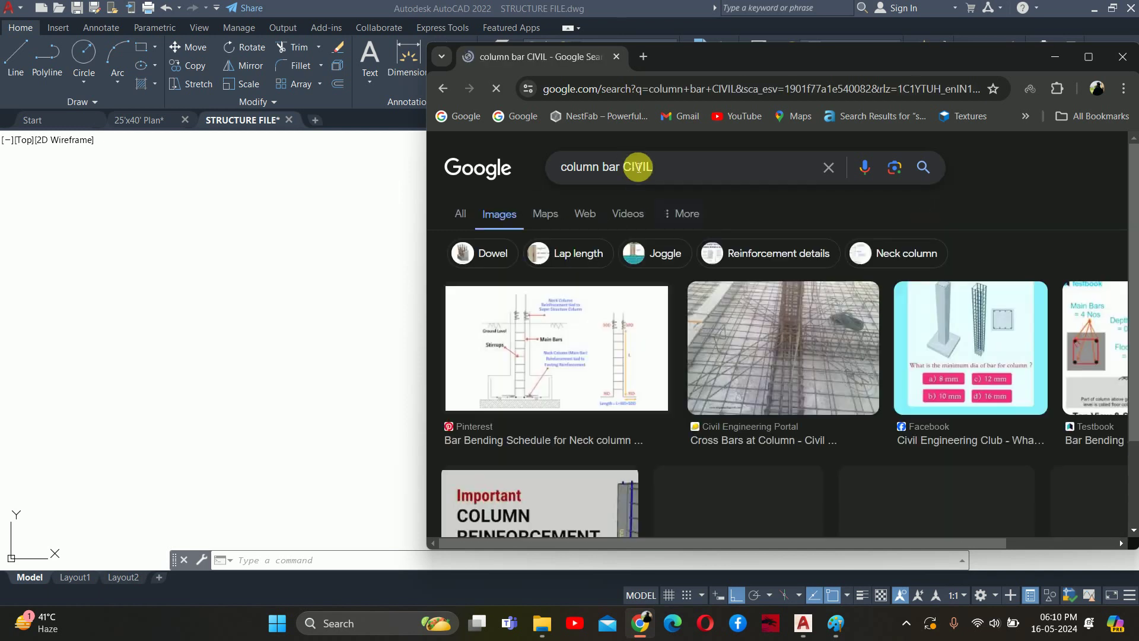
scroll(677, 357, "down", 2)
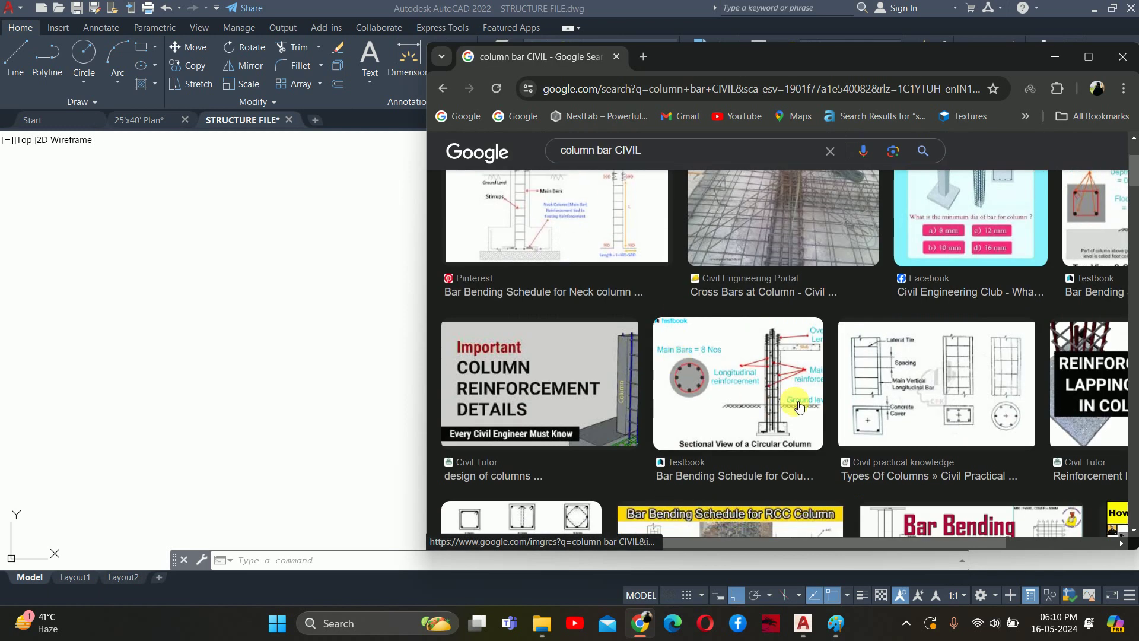
Preview the circular column, RCC bar bending schedule and LinkedIn images, then minimize Chrome.
left_click(765, 386)
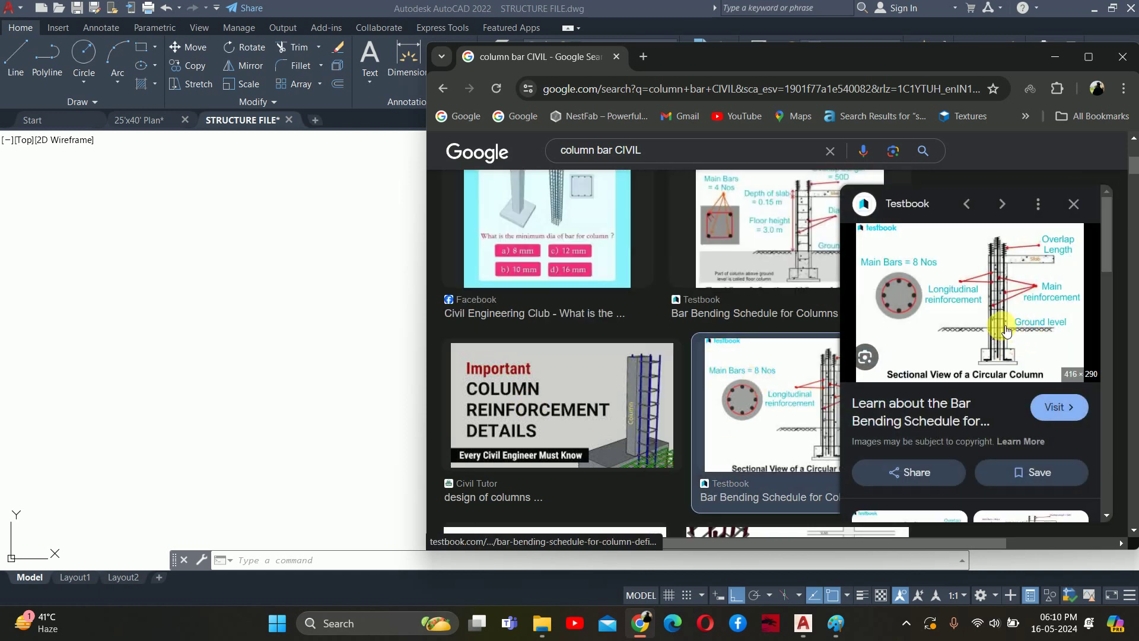
scroll(1007, 330, "down", 5)
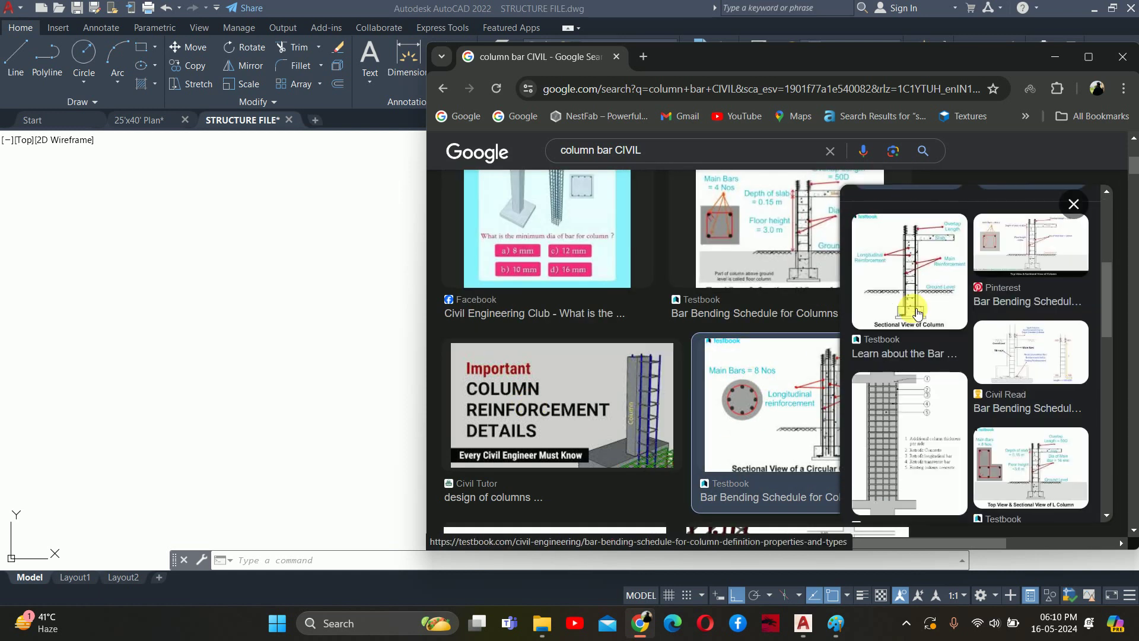
left_click(1080, 56)
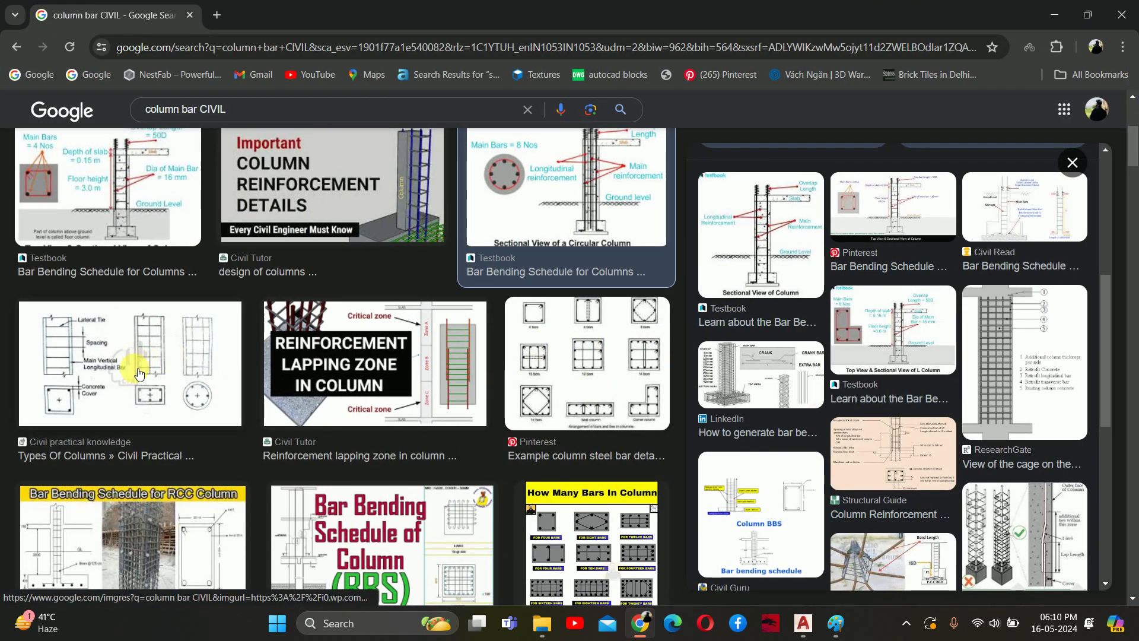
scroll(139, 374, "down", 2)
left_click(124, 409)
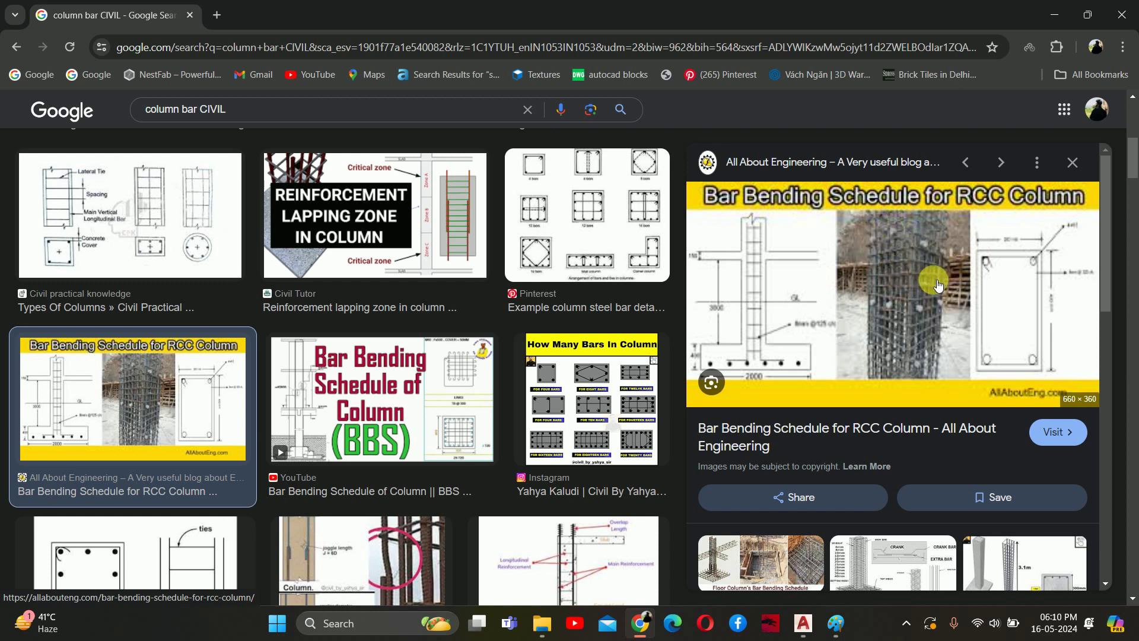
scroll(916, 329, "down", 1)
scroll(915, 329, "down", 2)
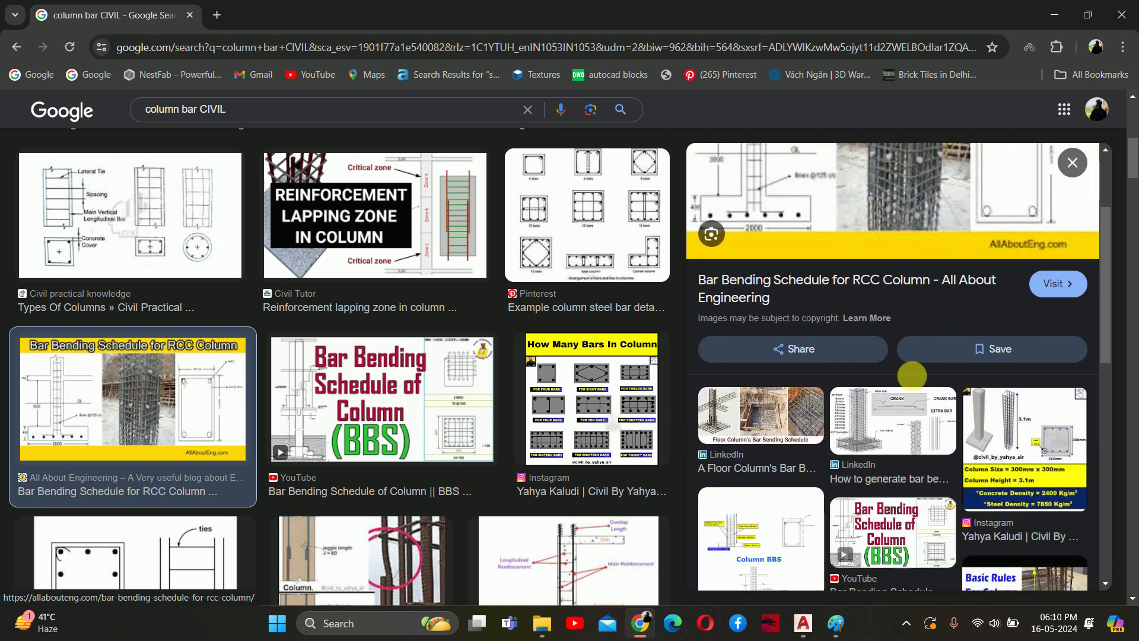
left_click(897, 426)
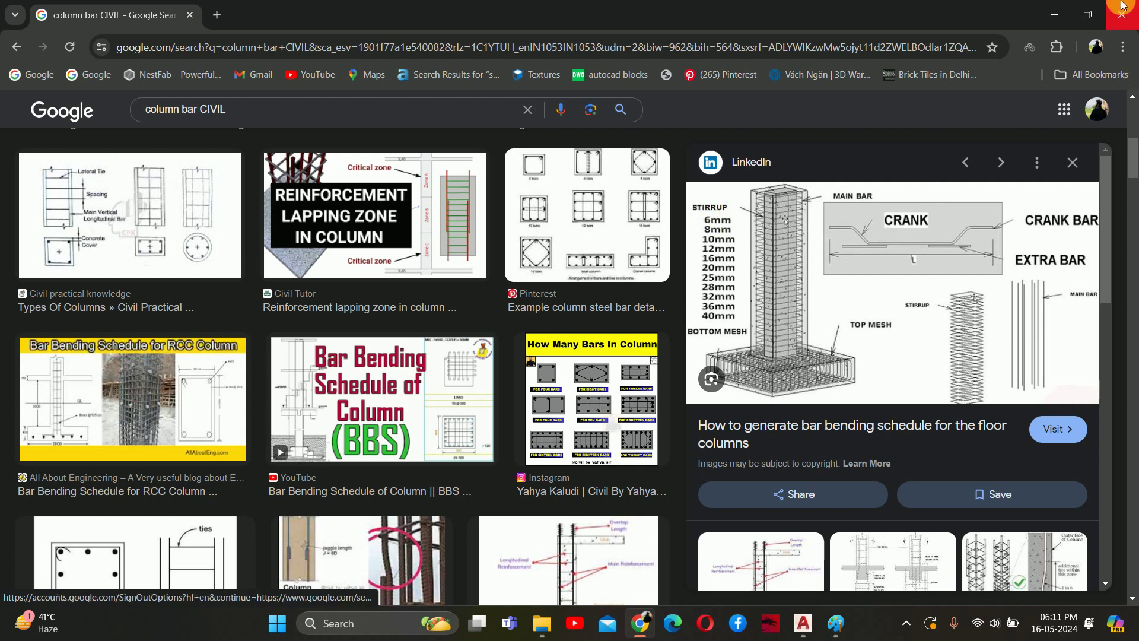
left_click(1050, 15)
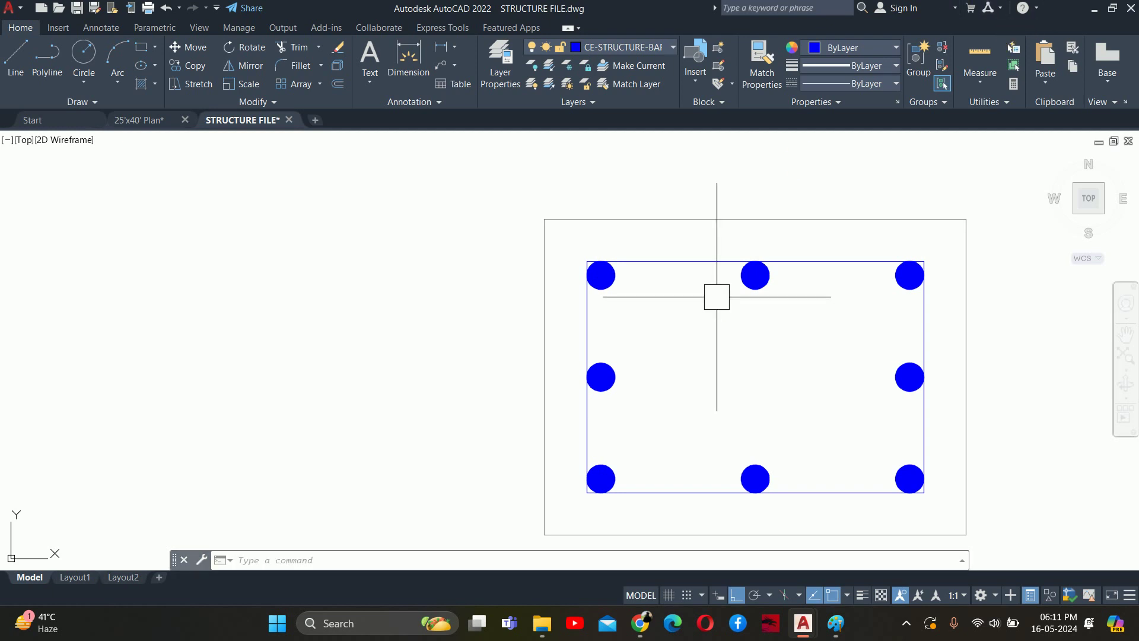
Check the stirrup rectangle's Quick Properties, then bring back the column bar image results.
left_click(698, 262)
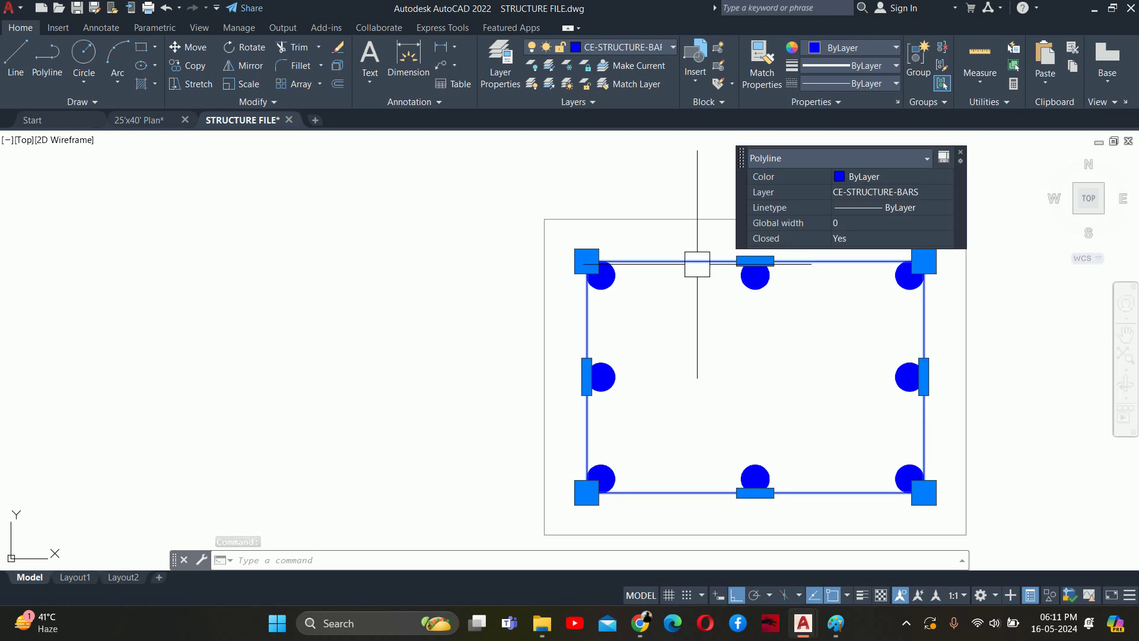
key("Escape")
key("Escape")
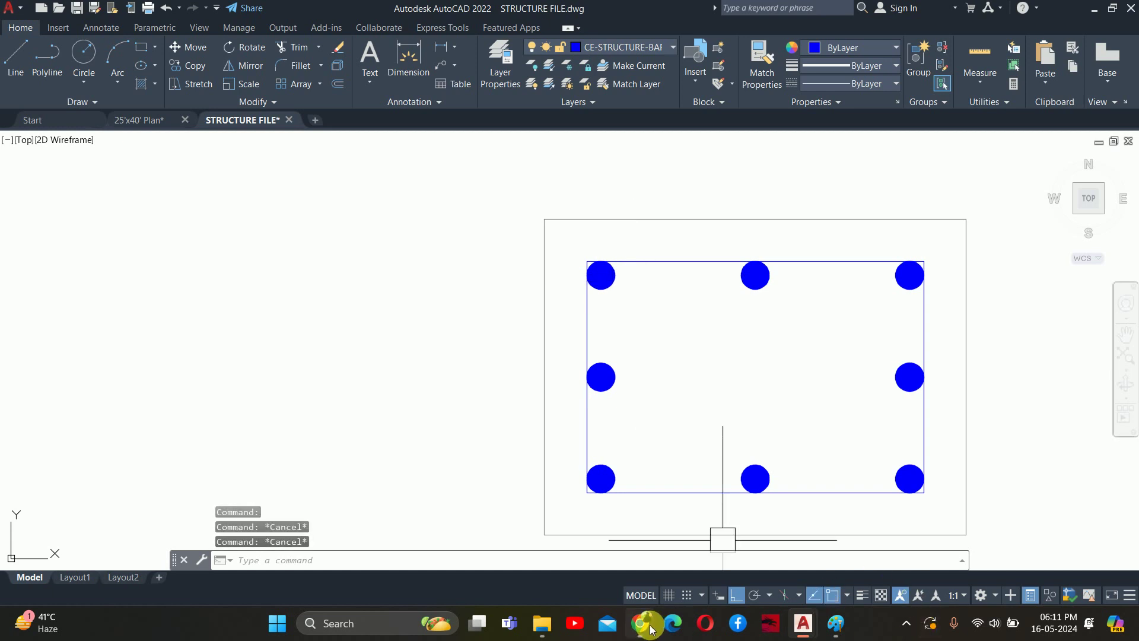
left_click(651, 630)
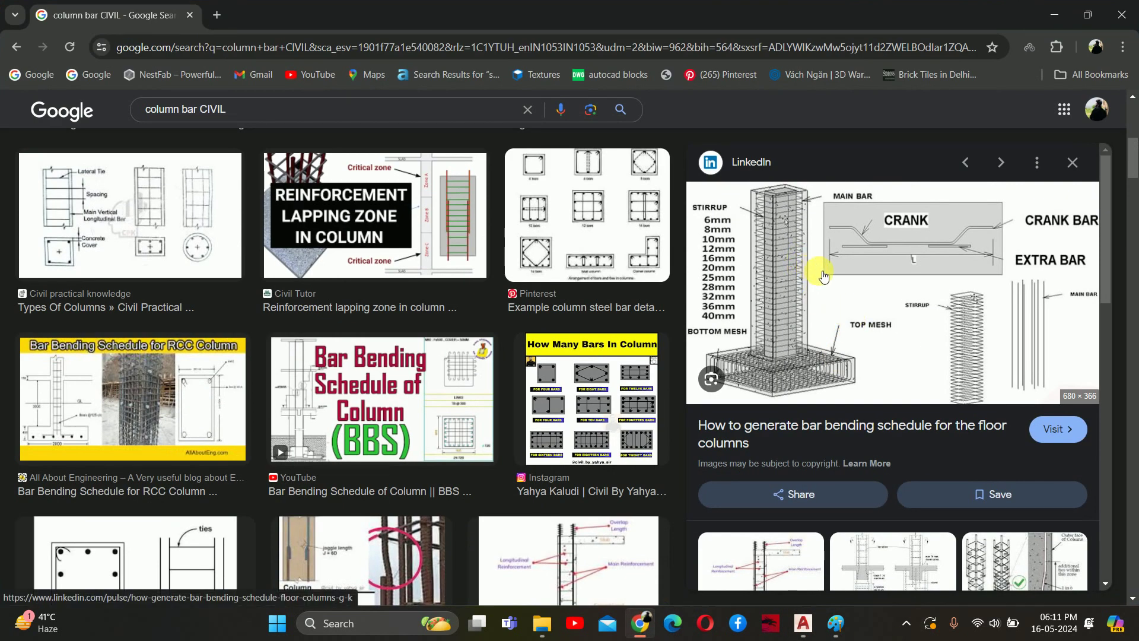
View the Wrong Myths On Column Construction image, then minimize Chrome back to AutoCAD.
scroll(822, 275, "down", 3)
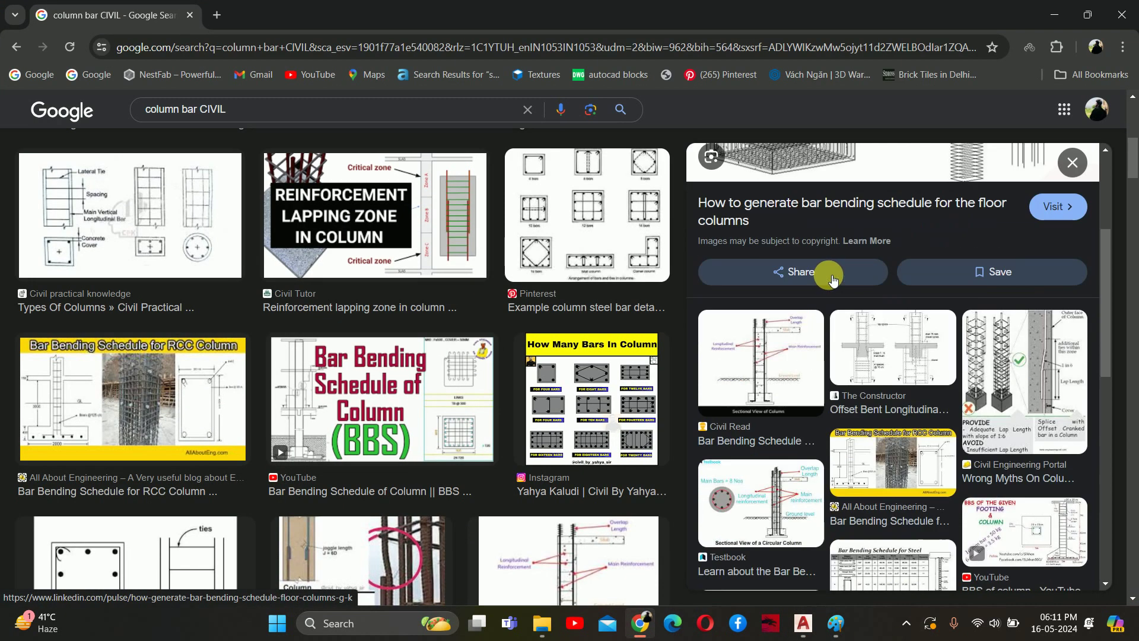
left_click(1024, 354)
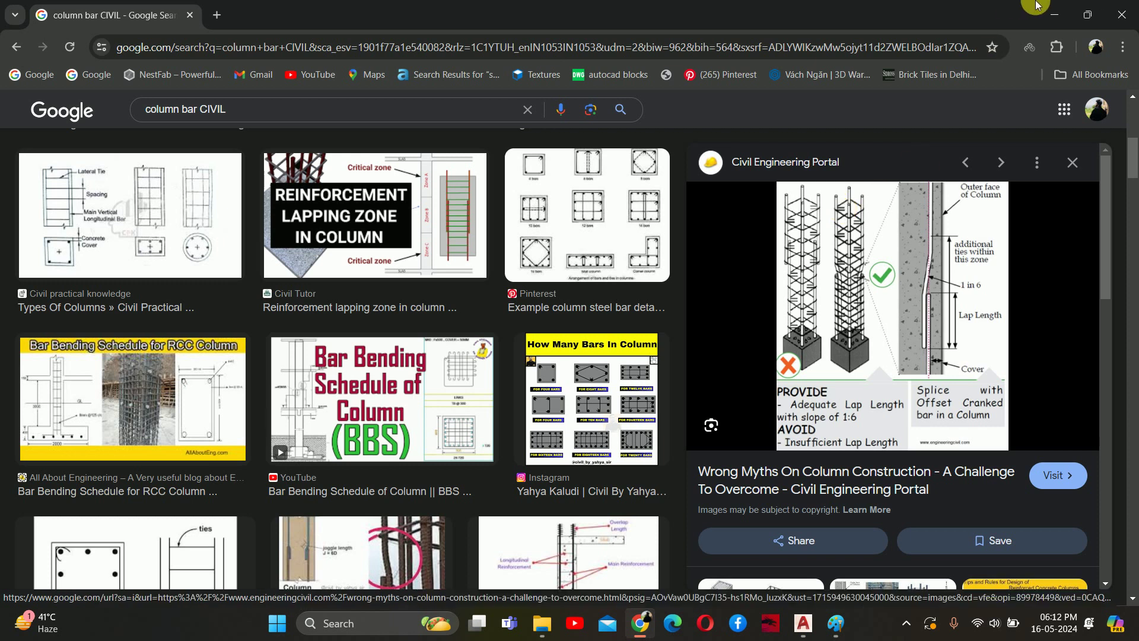
left_click(1054, 14)
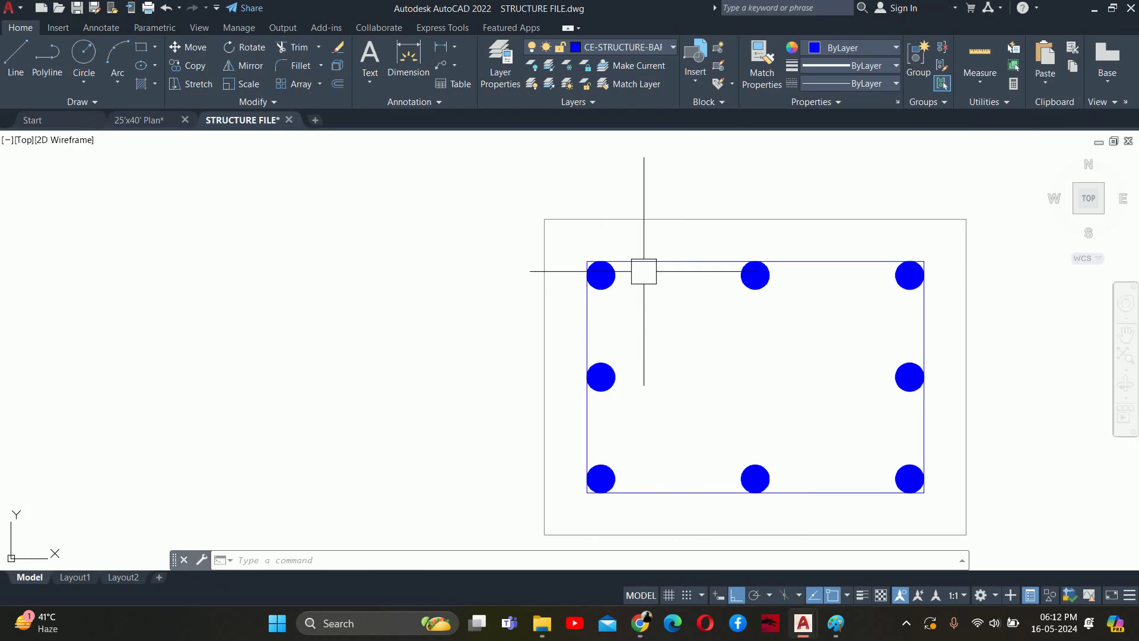
Draw a diagonal hook line starting at the top-left bar's centre.
type("L")
key("Return")
scroll(595, 283, "up", 5)
left_click(619, 254)
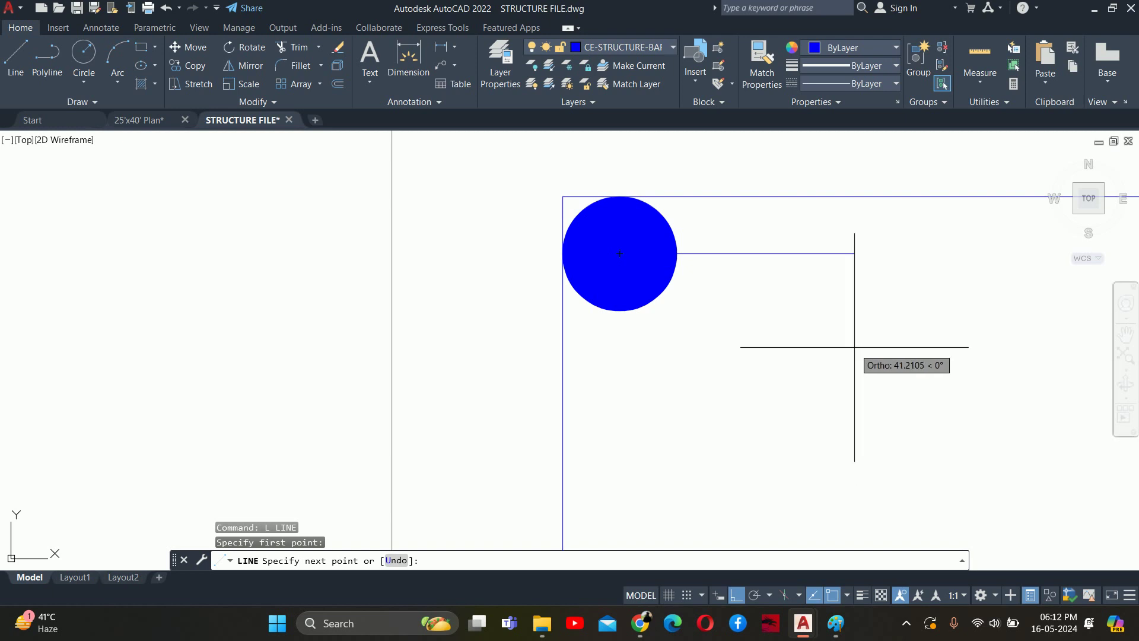
scroll(771, 372, "down", 5)
type("@40<-45")
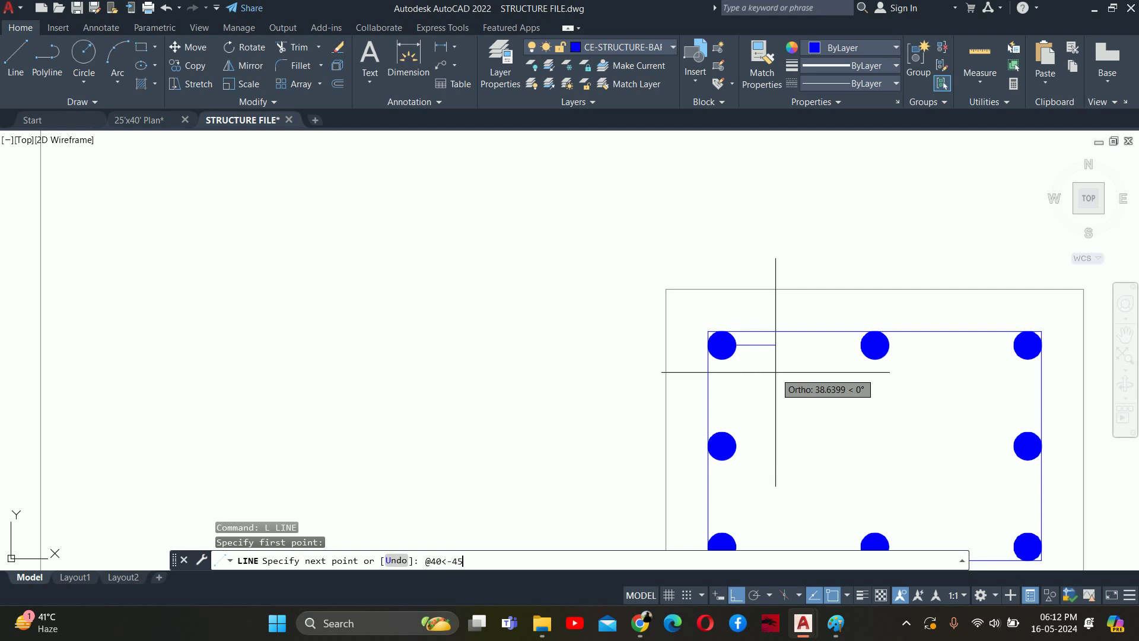
key("Return")
key("Escape")
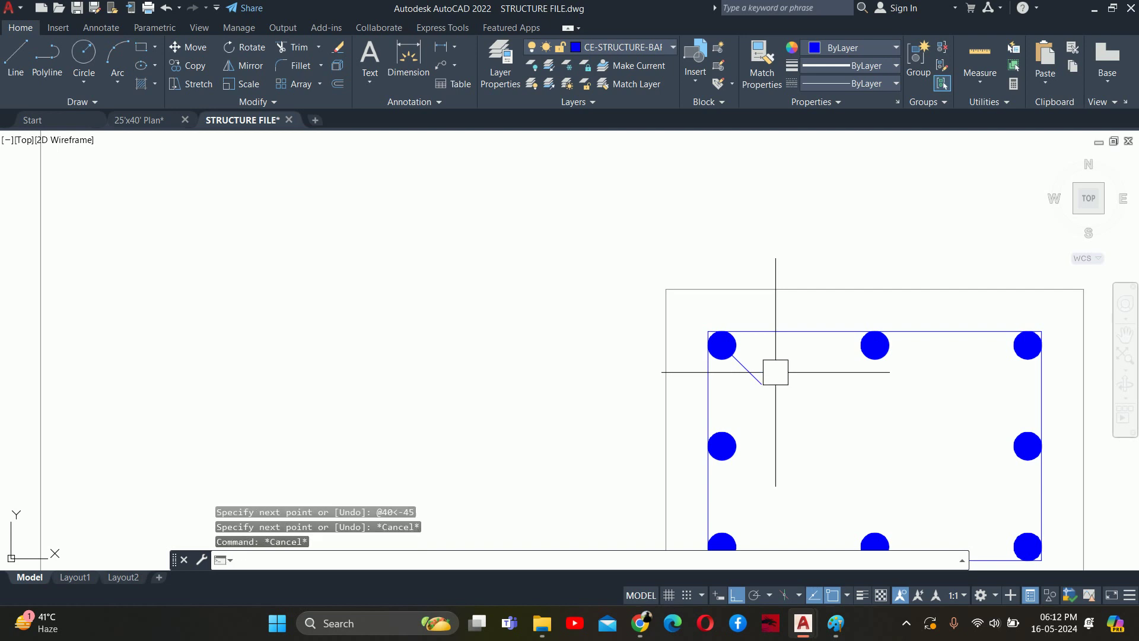
key("Escape")
key("Escape")
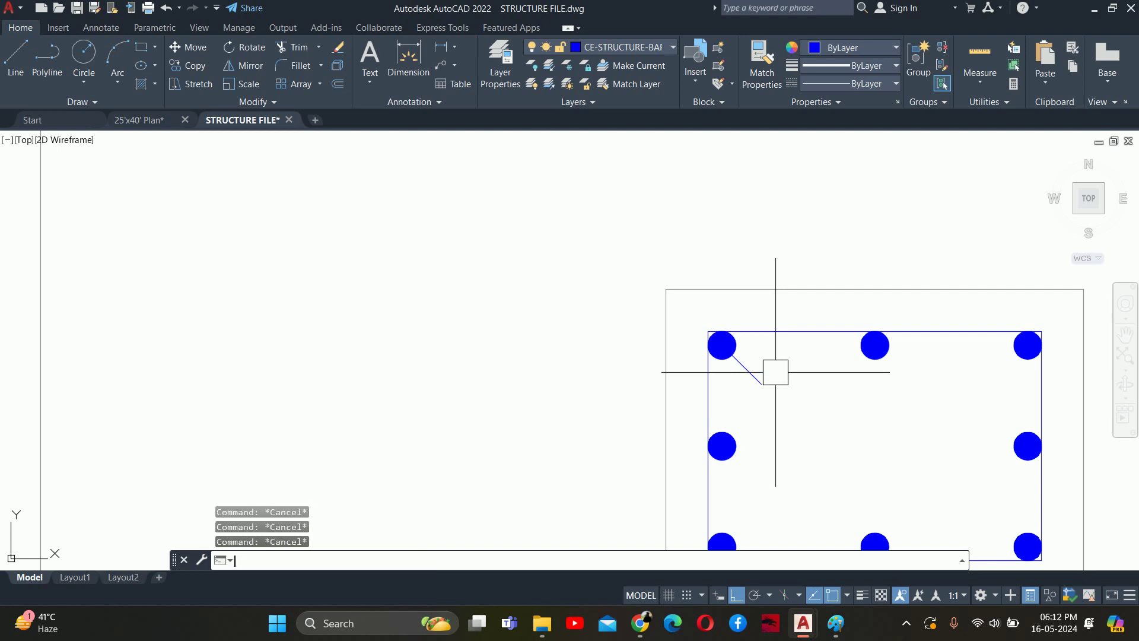
Offset the diagonal hook line 10 to both sides and delete the middle original.
type("o")
key("Return")
type("10")
key("Return")
scroll(772, 373, "up", 3)
left_click(735, 364)
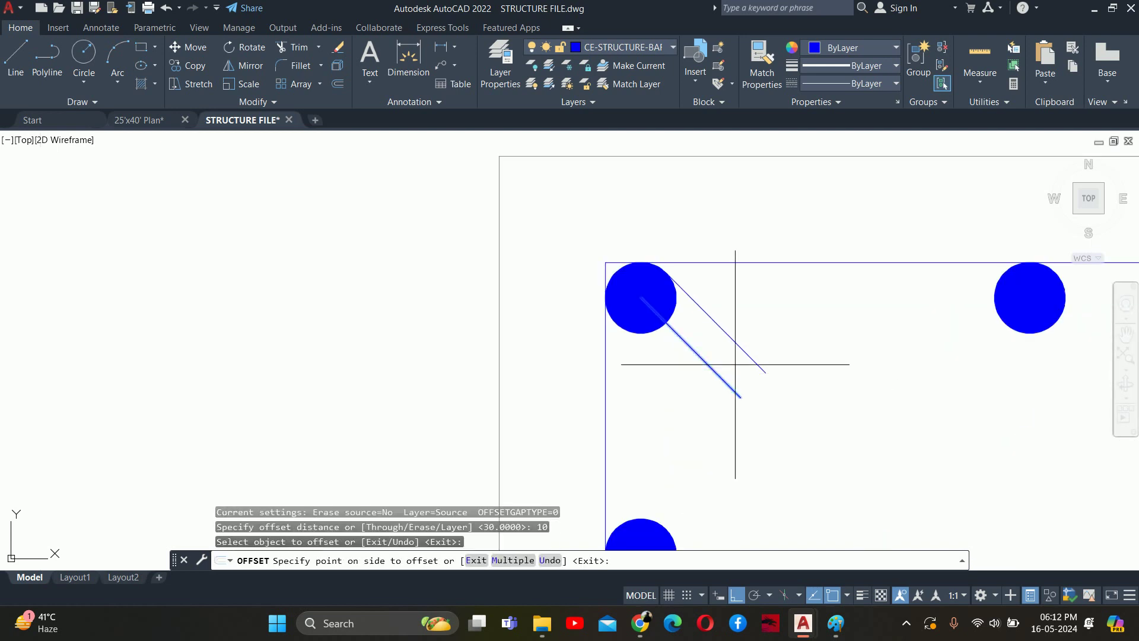
left_click(688, 345)
left_click(667, 389)
key("Return")
left_click(713, 363)
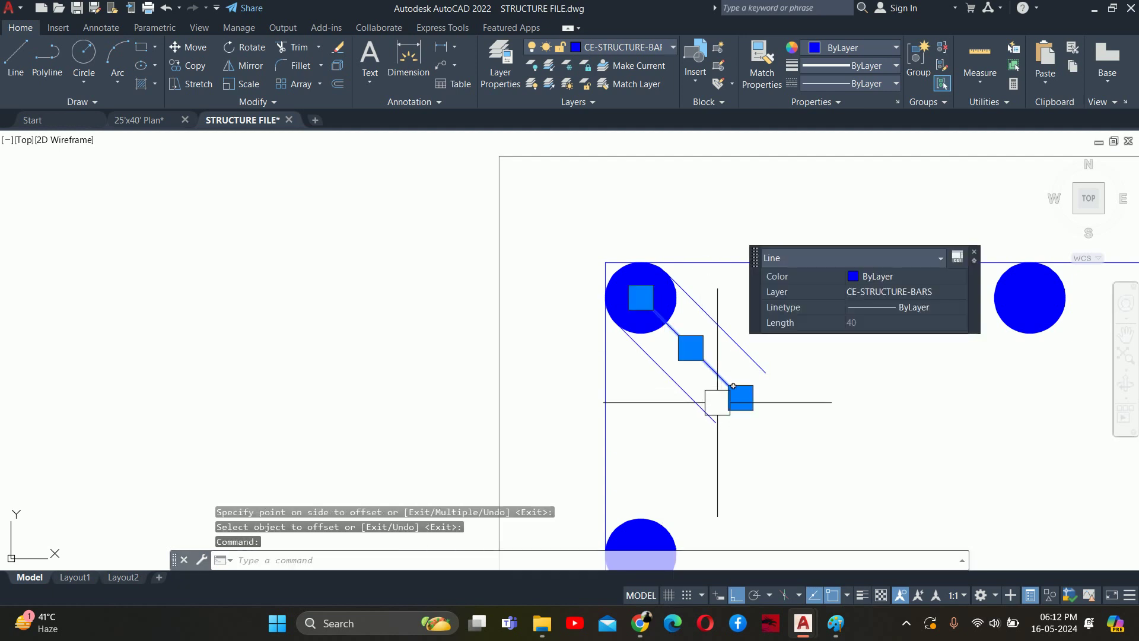
key("Delete")
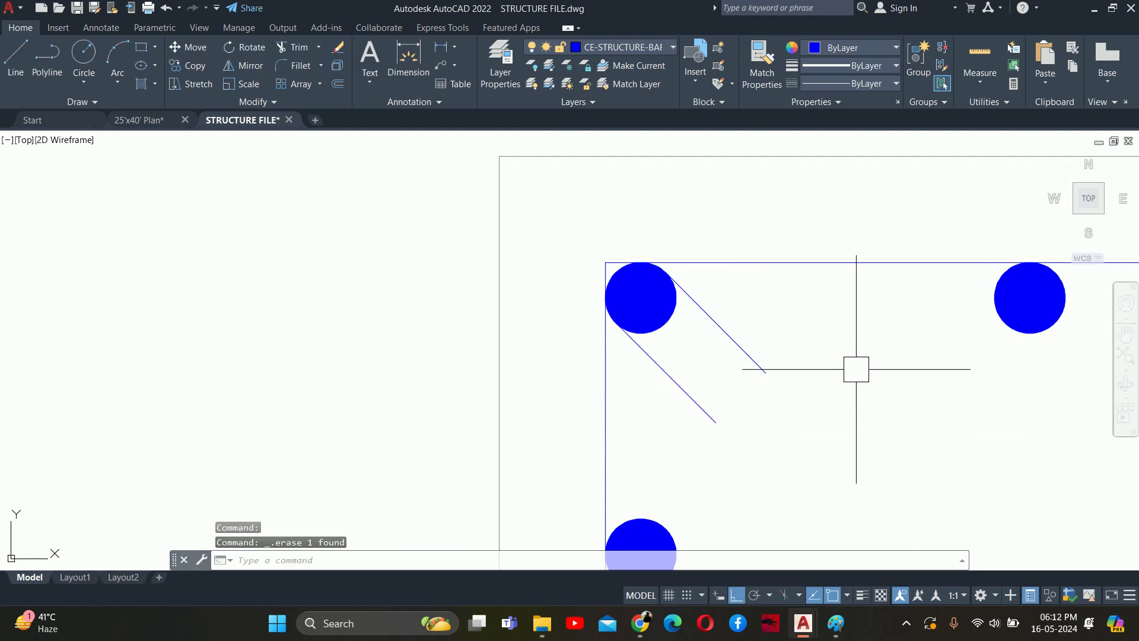
key("Escape")
key("Escape")
scroll(856, 369, "down", 2)
scroll(806, 348, "down", 2)
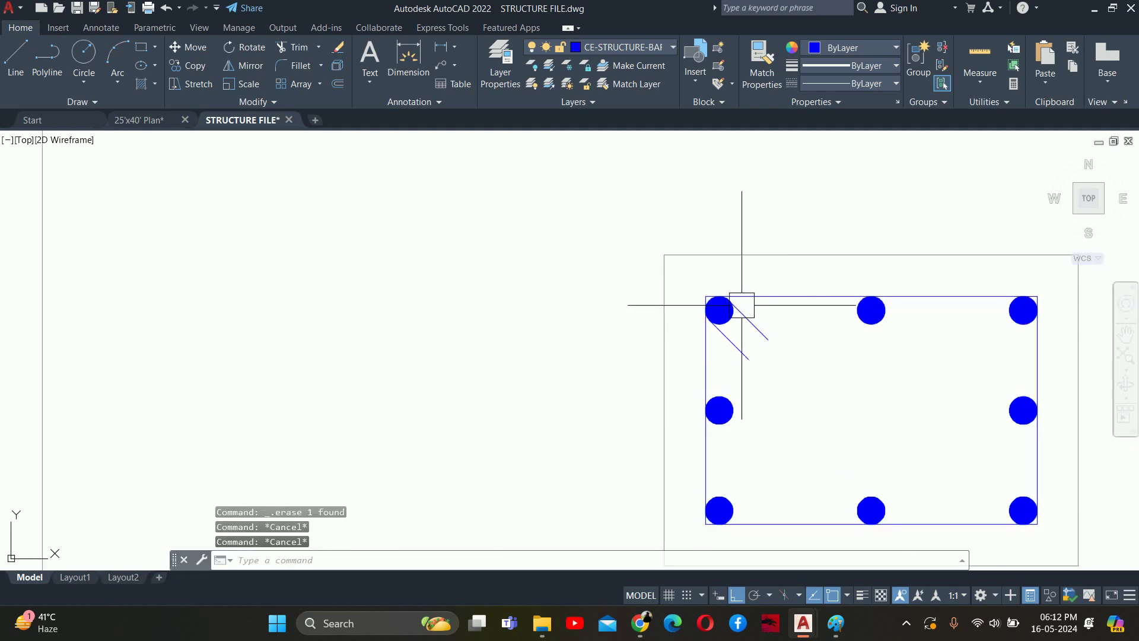
key("Escape")
type("F")
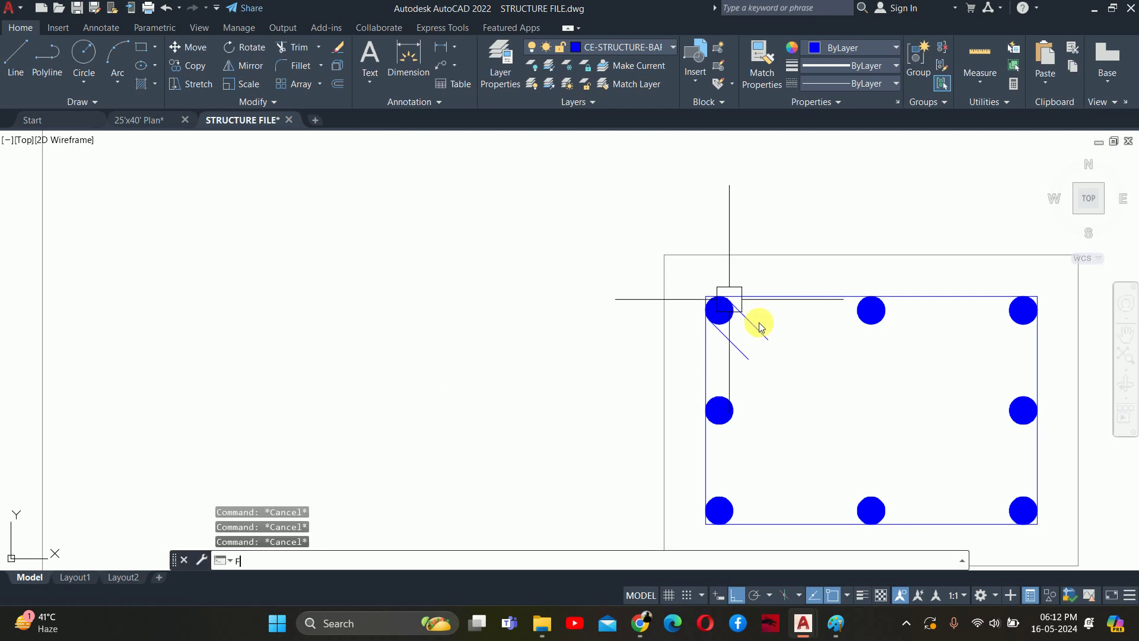
Fillet the whole stirrup rectangle polyline with radius 10.
key("Return")
type("r")
key("Return")
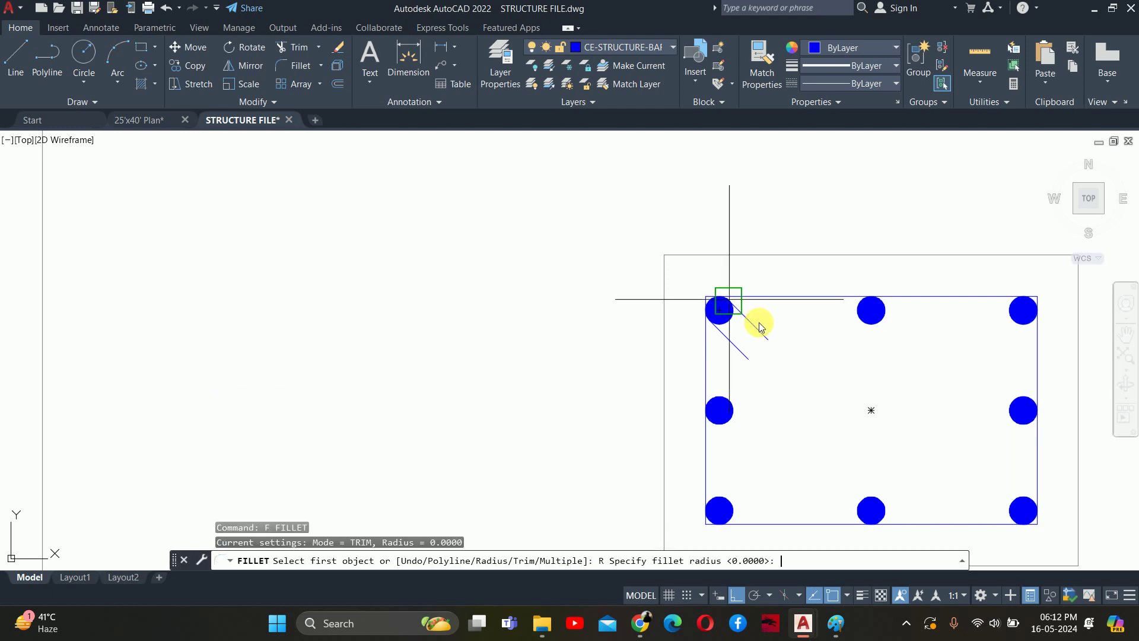
scroll(717, 287, "up", 5)
type("10")
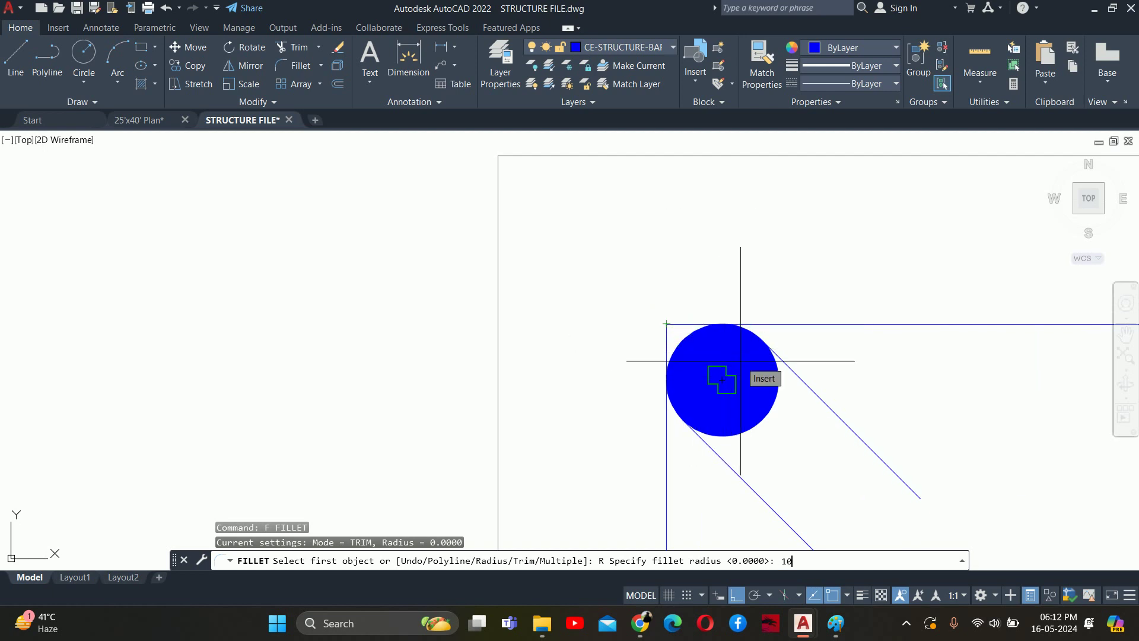
key("Return")
scroll(484, 228, "down", 2)
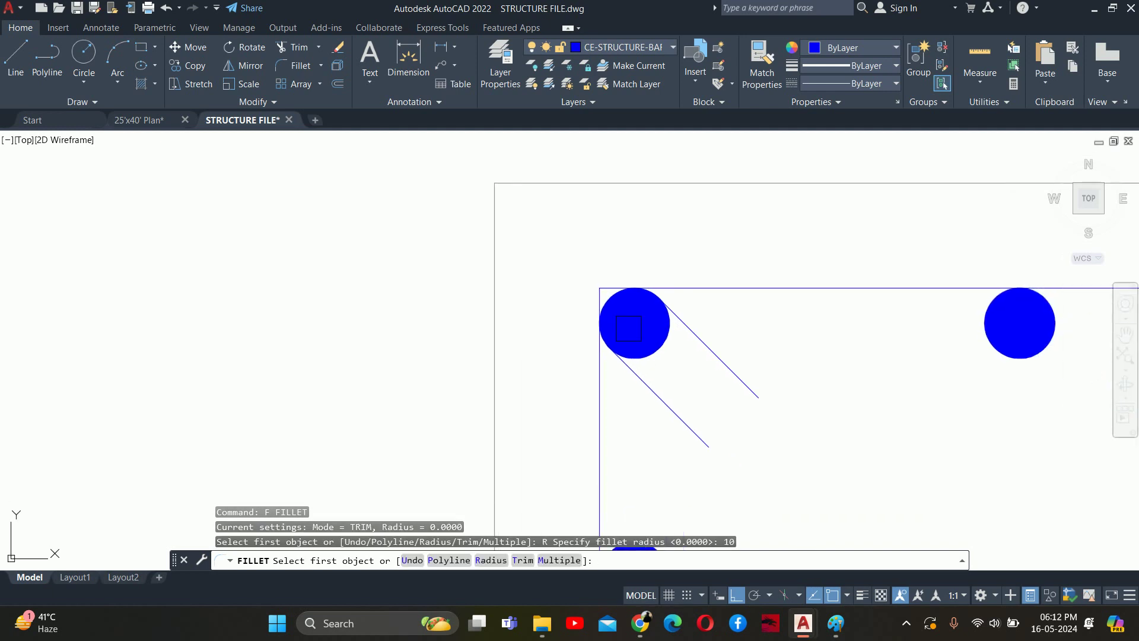
type("P")
key("Return")
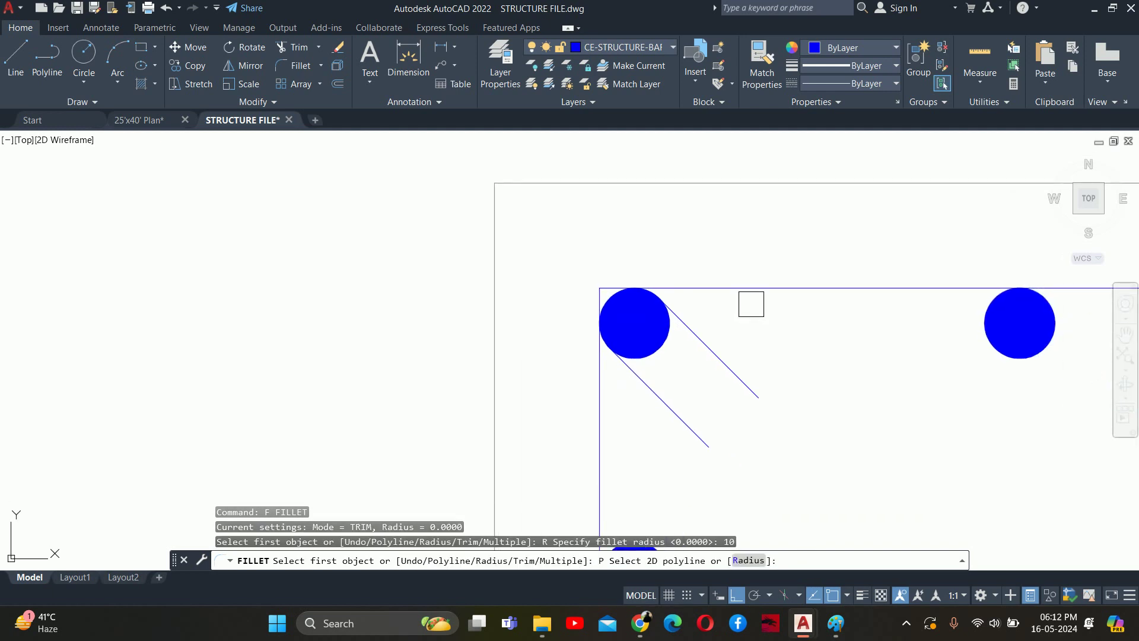
left_click(755, 288)
key("Escape")
scroll(736, 363, "down", 7)
scroll(643, 309, "up", 4)
scroll(599, 306, "up", 2)
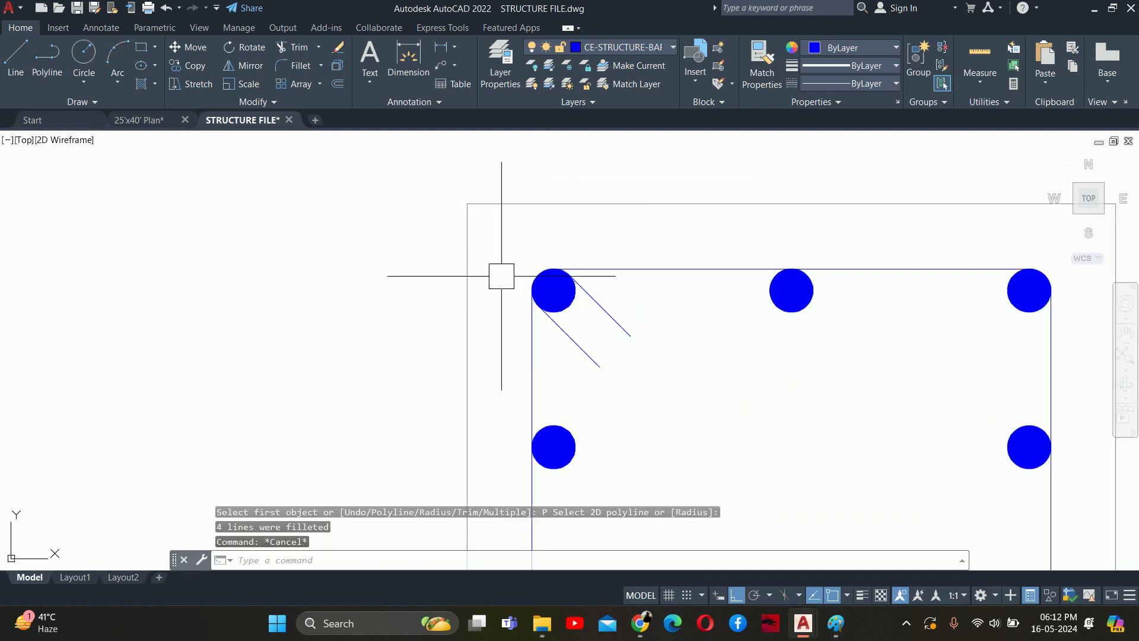
middle_click_drag(510, 403, 472, 360)
key("Escape")
key("Escape")
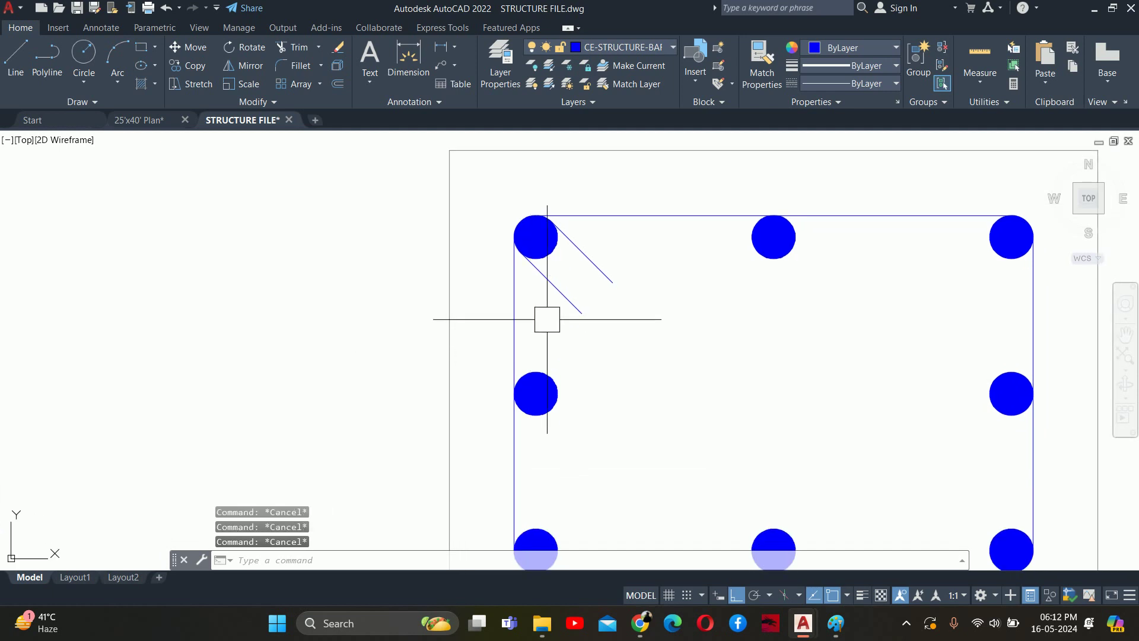
scroll(593, 320, "down", 2)
scroll(569, 263, "down", 2)
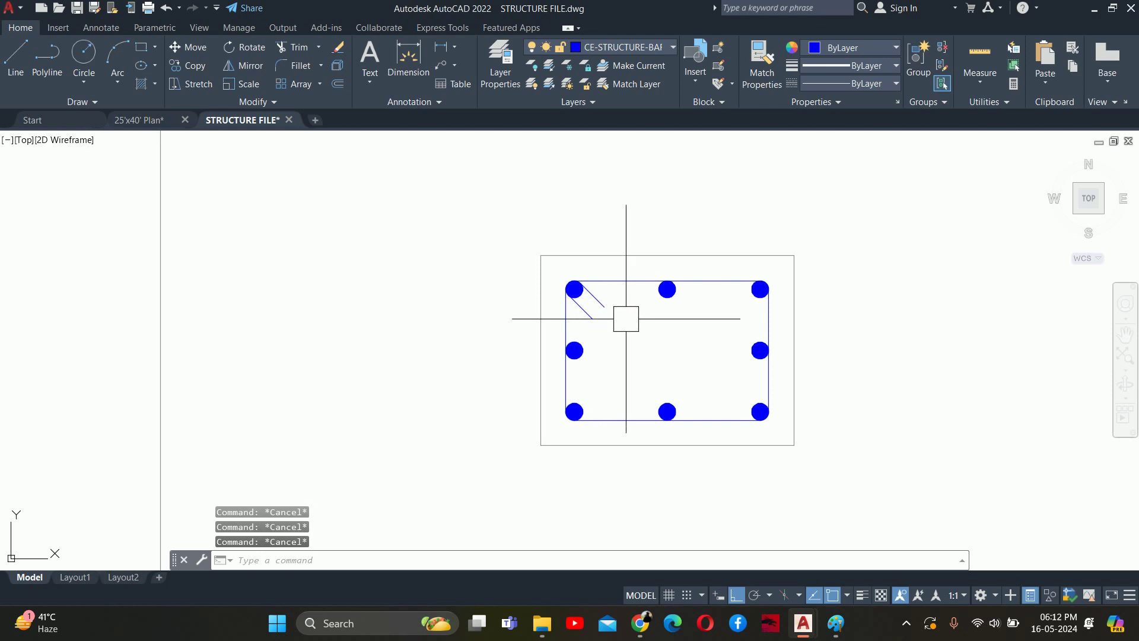
Draw a vertical tie line from the top-middle bar to the bottom-middle bar.
type("l")
key("Return")
scroll(682, 336, "up", 4)
left_click(663, 216)
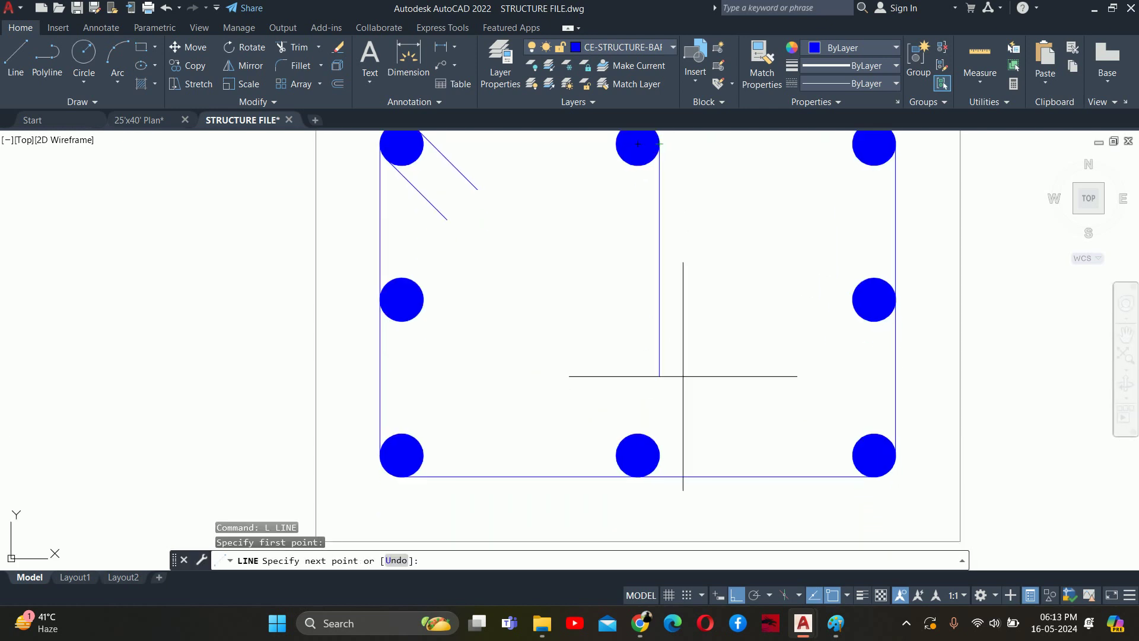
left_click(658, 458)
key("Escape")
key("Escape")
scroll(704, 401, "down", 3)
scroll(704, 401, "down", 2)
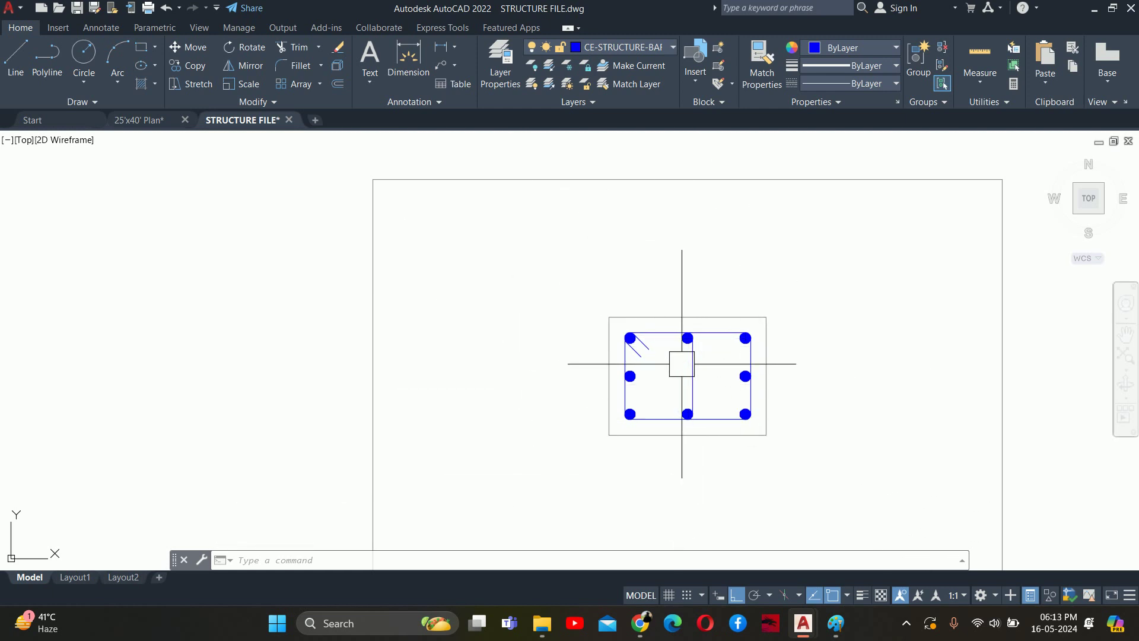
key("Escape")
key("Escape")
key("Escape")
scroll(735, 351, "up", 2)
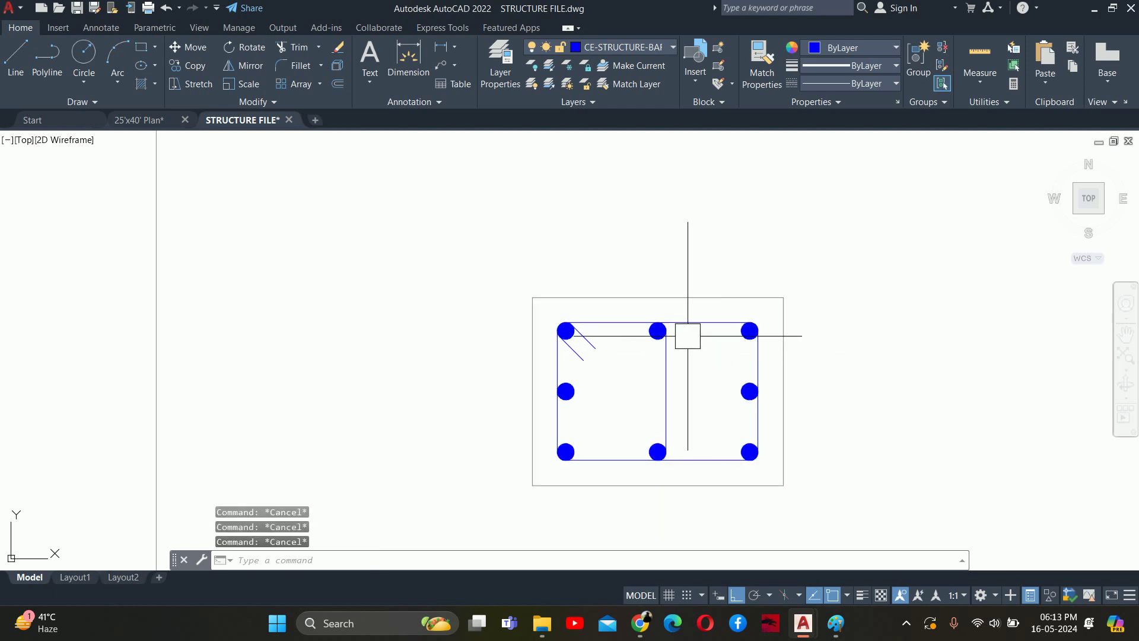
Mirror the corner hook lines to the top-right corner, keeping the original.
type("mi")
key("Return")
scroll(608, 337, "up", 4)
left_click(607, 401)
left_click(526, 353)
key("Return")
scroll(665, 410, "down", 4)
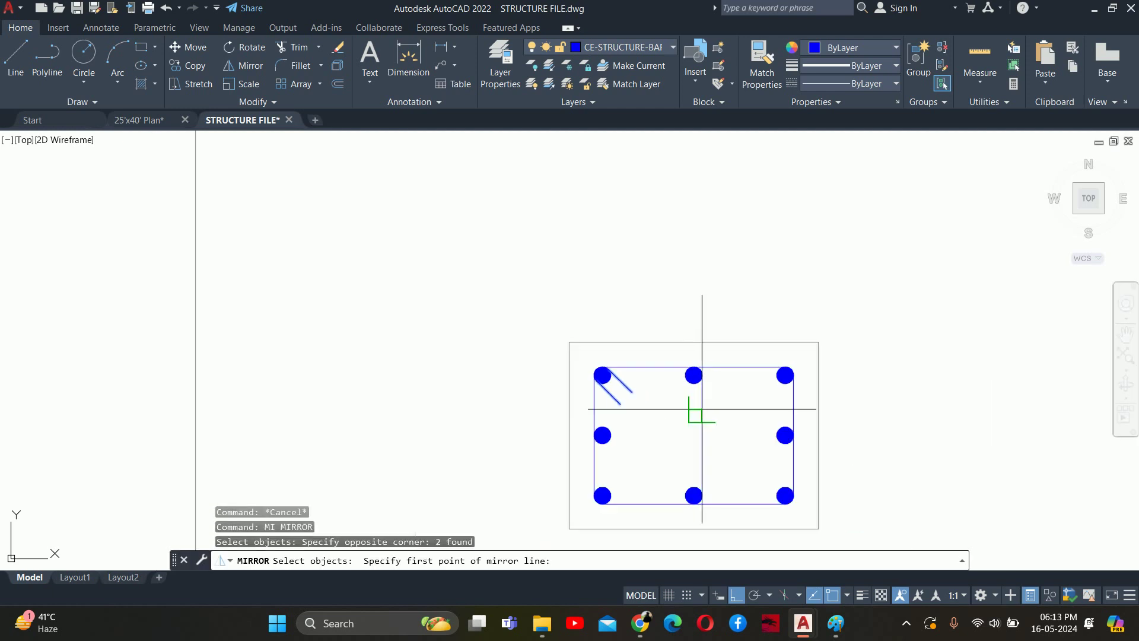
left_click(701, 435)
key("Escape")
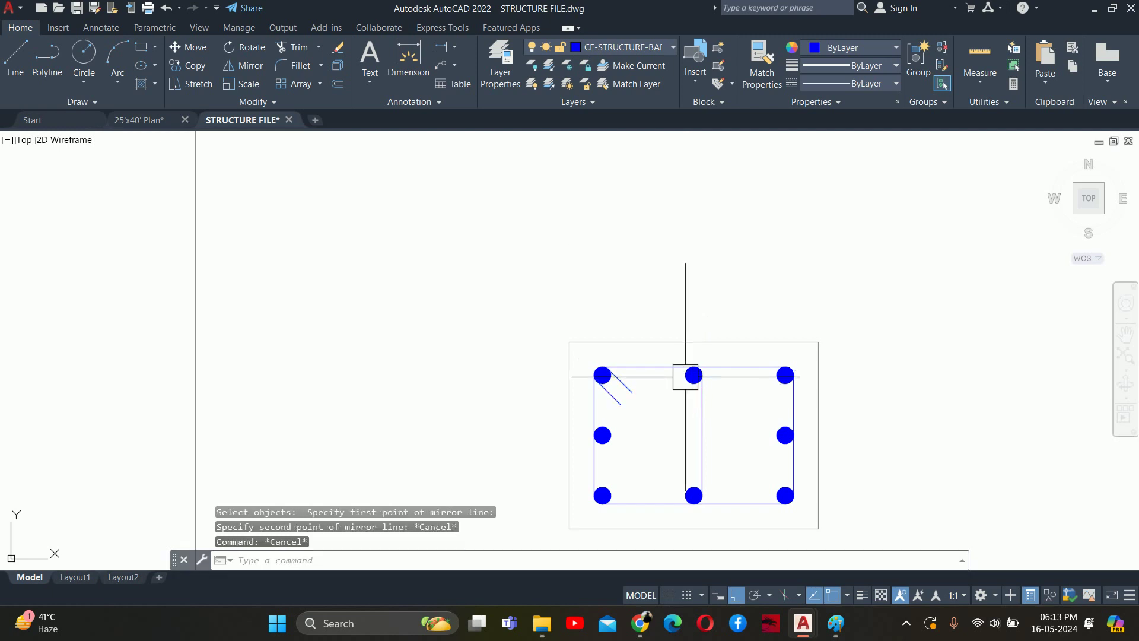
key("Return")
left_click(628, 393)
key("Return")
scroll(702, 330, "up", 2)
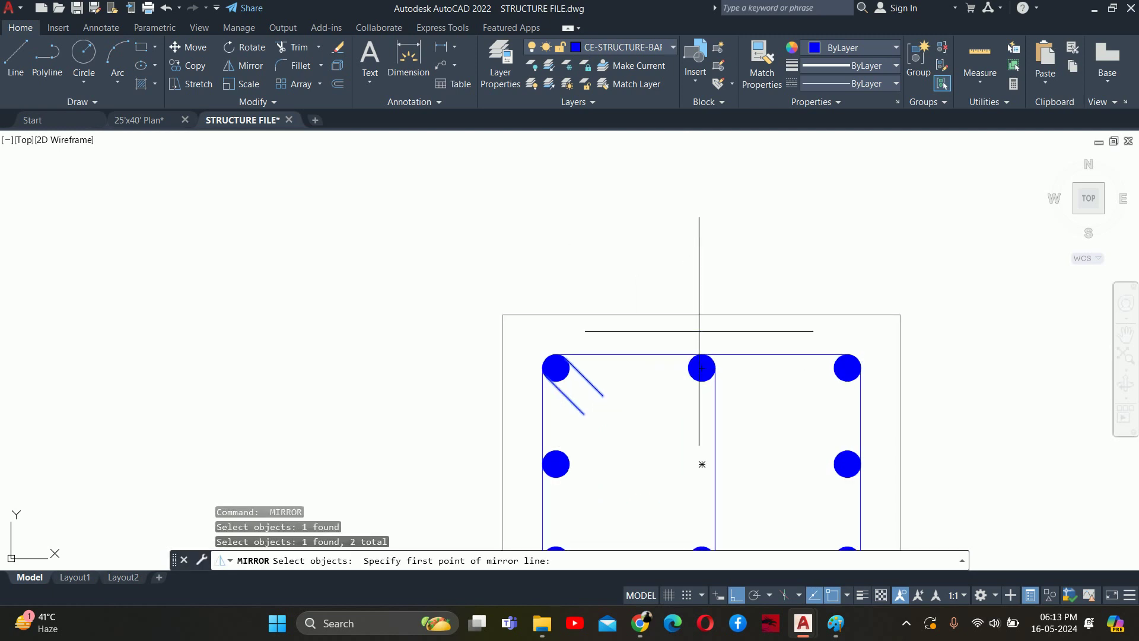
left_click(701, 312)
left_click(702, 213)
key("Return")
key("Escape")
key("Escape")
scroll(743, 325, "down", 3)
scroll(748, 311, "up", 2)
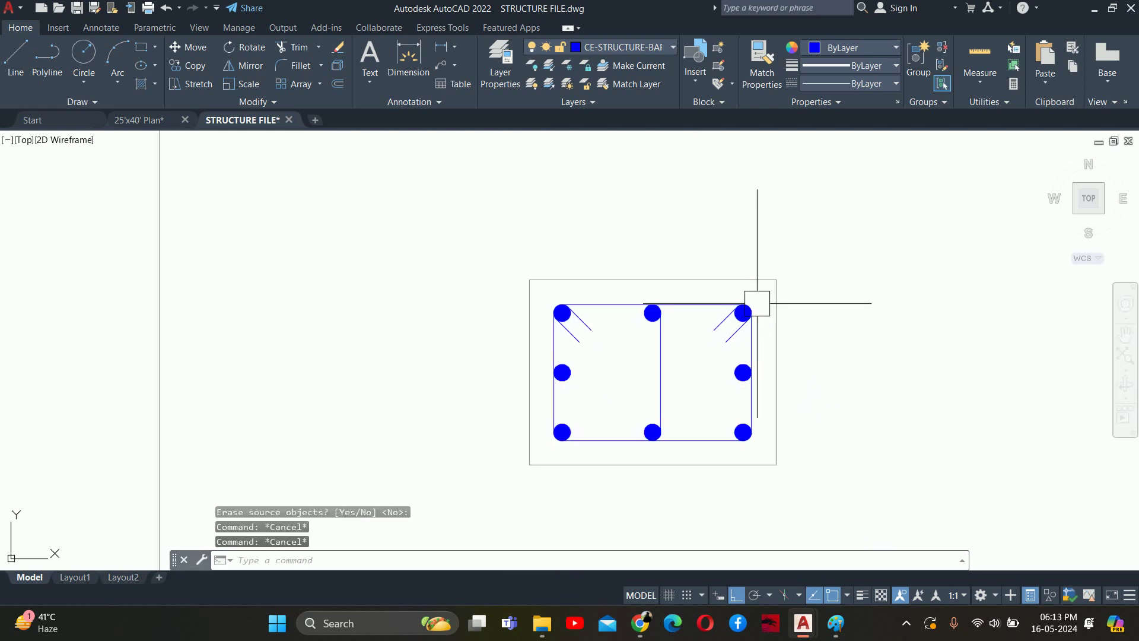
Mirror the top-right hook down to the bottom-right corner, erasing the source, then switch to Chrome.
type("mi")
key("Return")
left_click(748, 300)
scroll(757, 351, "down", 4)
key("Return")
scroll(756, 350, "up", 2)
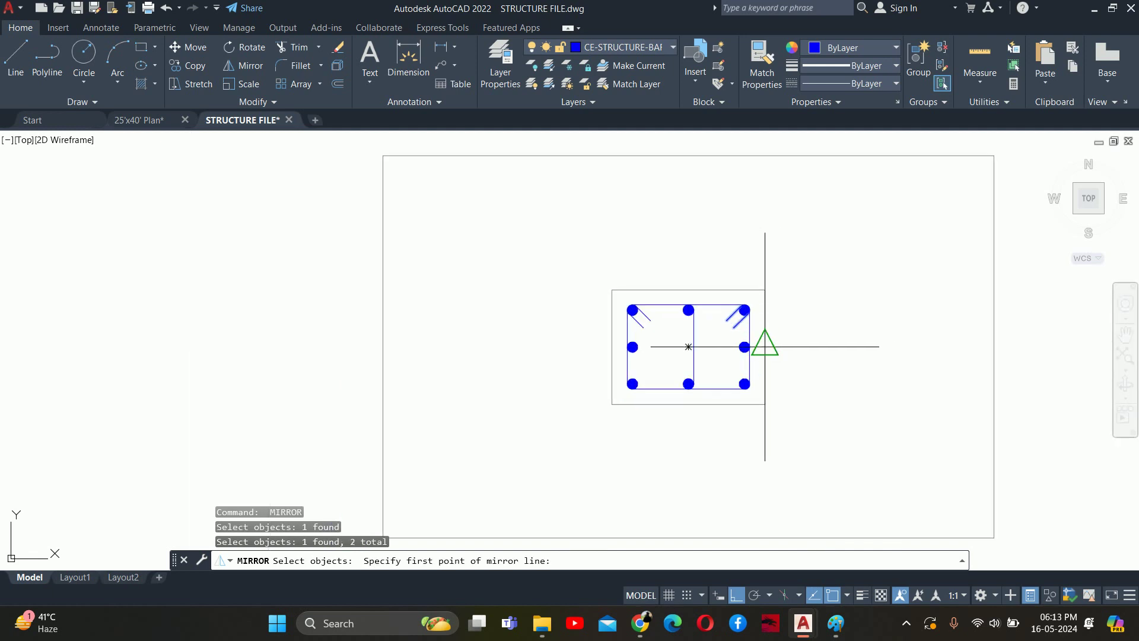
left_click(745, 346)
left_click(863, 339)
key("Return")
key("Escape")
key("Escape")
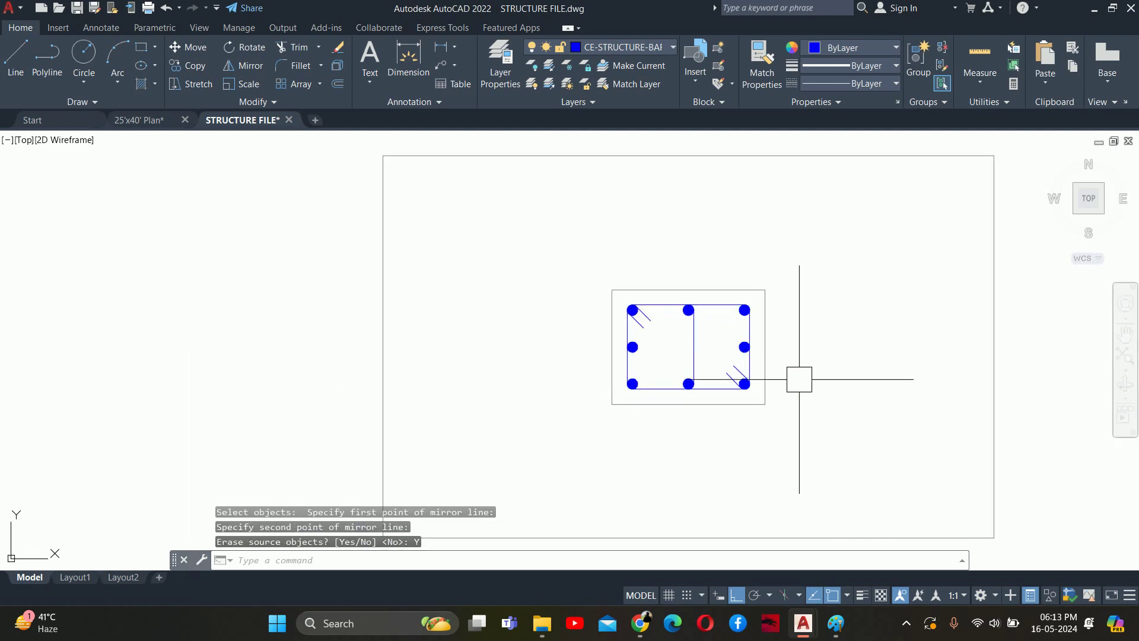
scroll(719, 351, "down", 2)
scroll(750, 383, "up", 3)
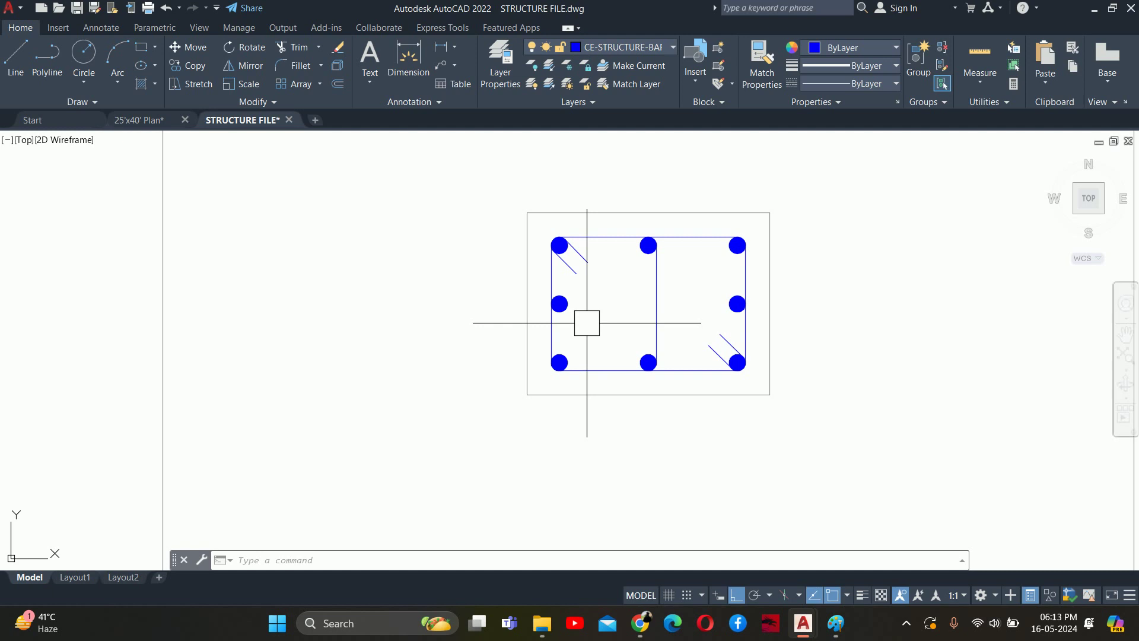
mouse_move(764, 322)
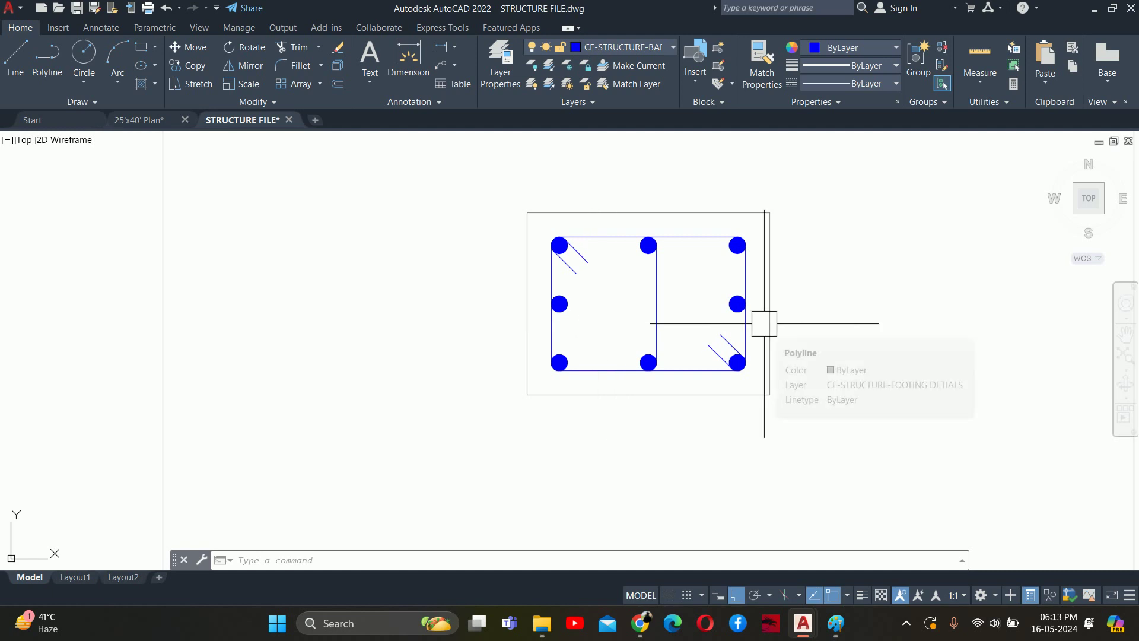
key("Escape")
key("Escape")
key("Escape")
scroll(623, 369, "down", 3)
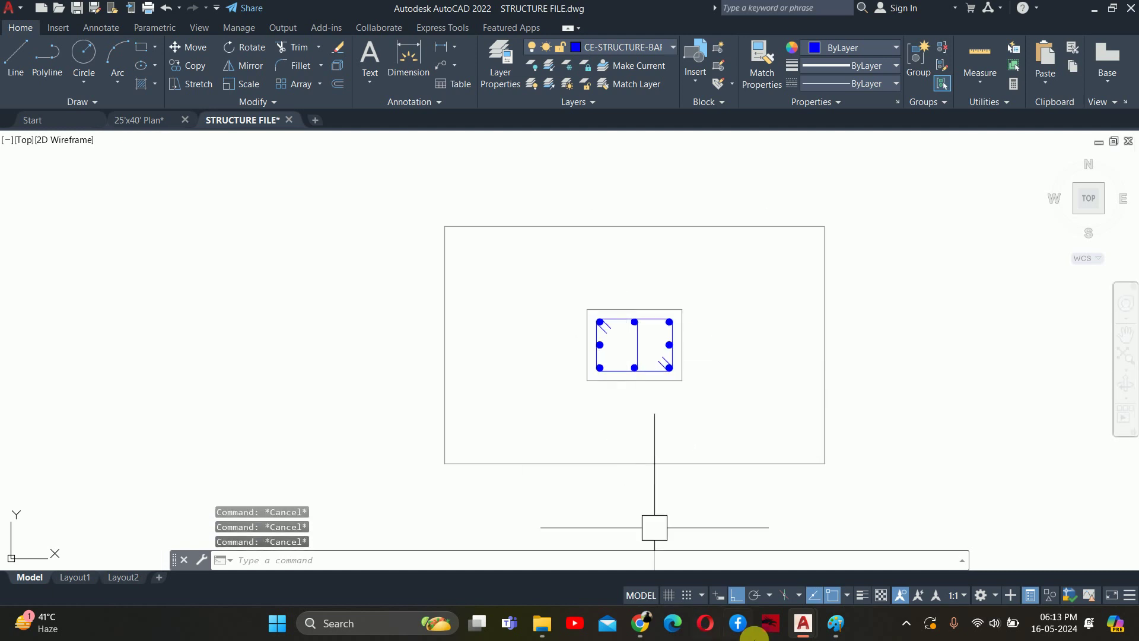
left_click(639, 623)
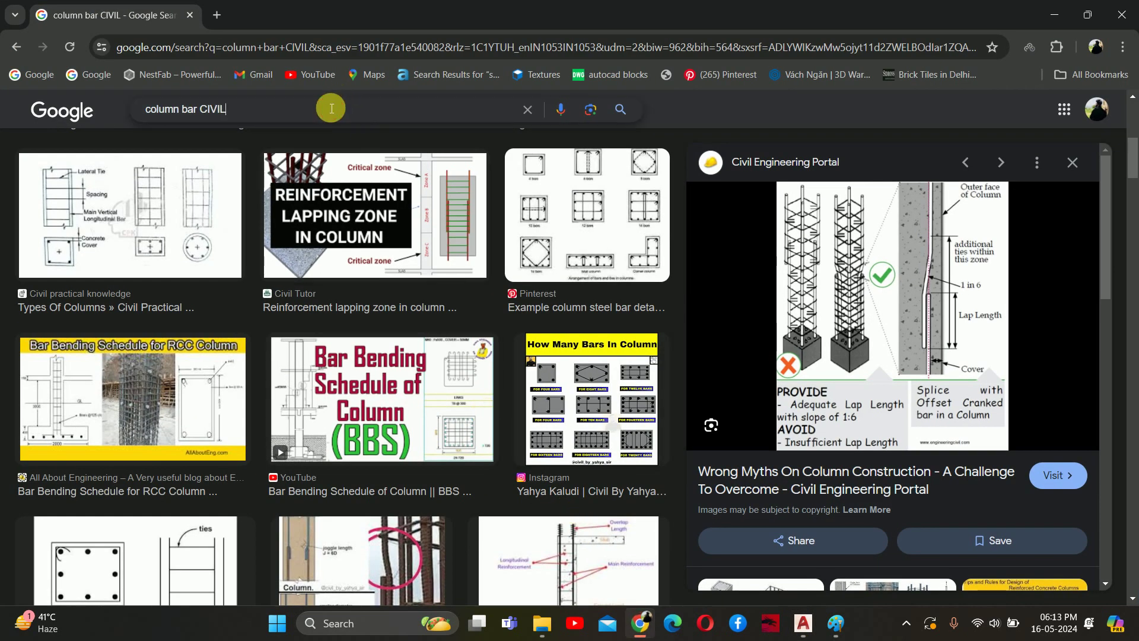
Search Google Images for 'CIVIL RINGS STIRUP'.
triple_click(331, 109)
type("CIVIL")
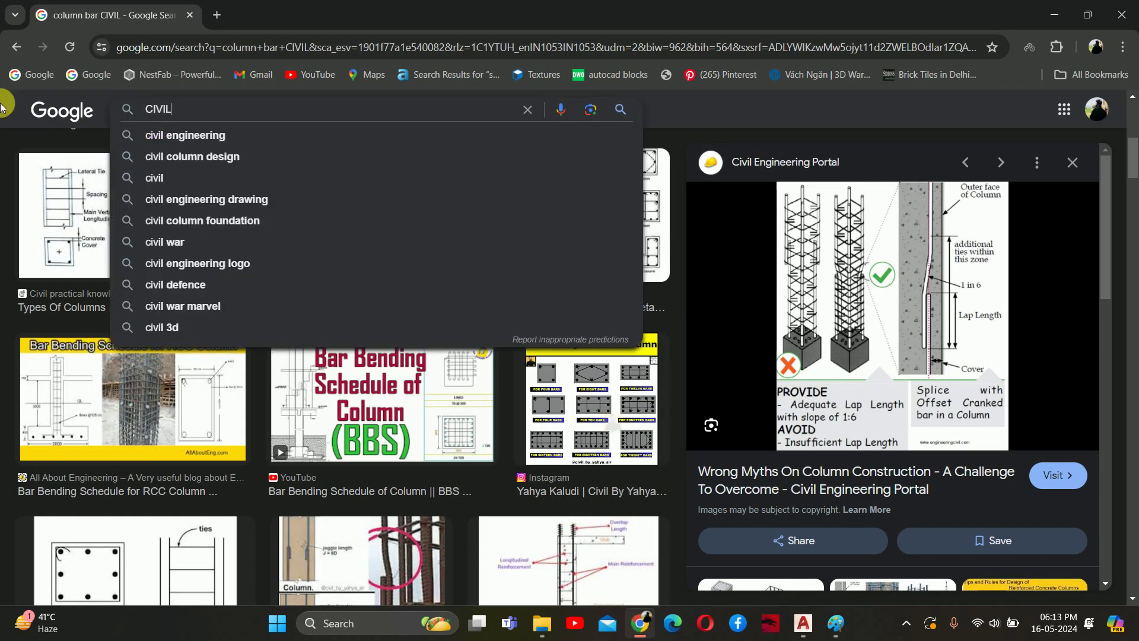
type(" RING")
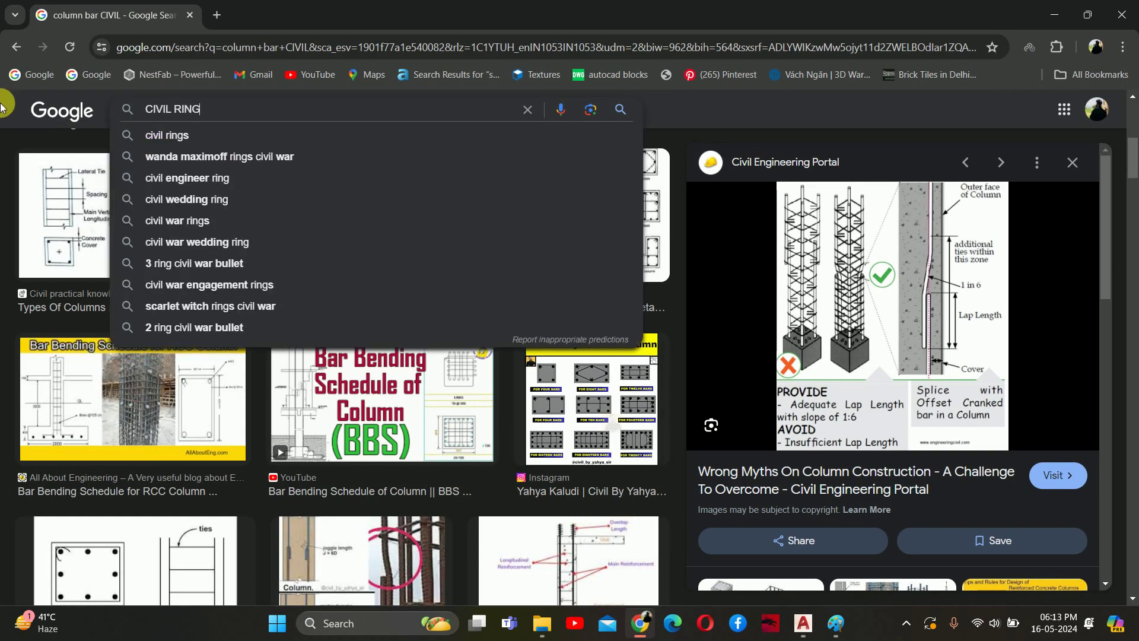
type("S")
key("Return")
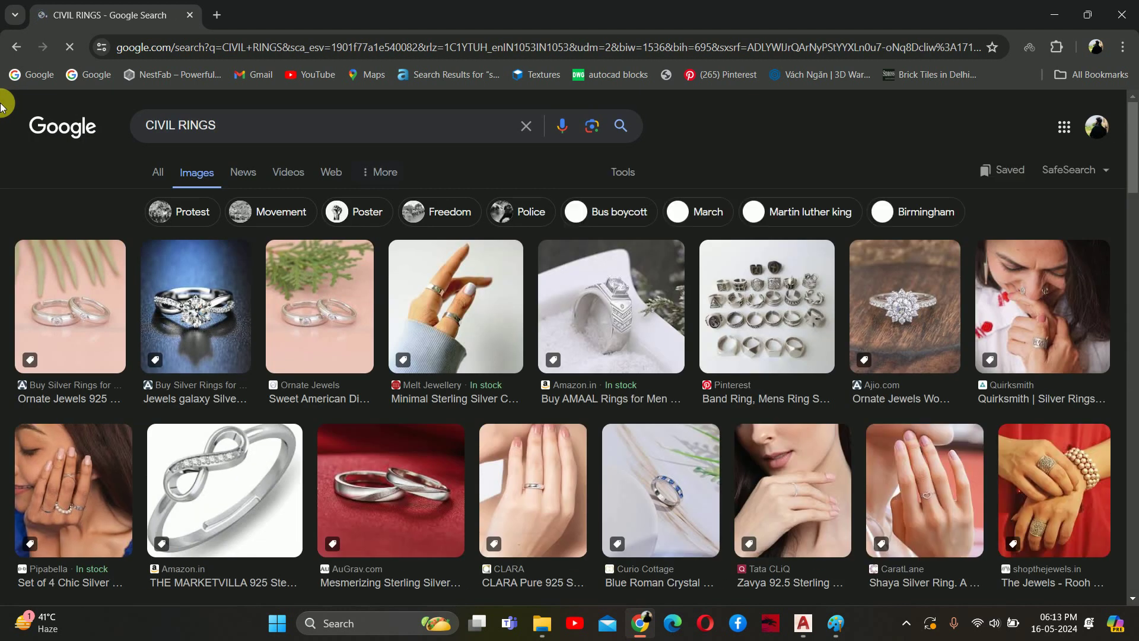
left_click(270, 128)
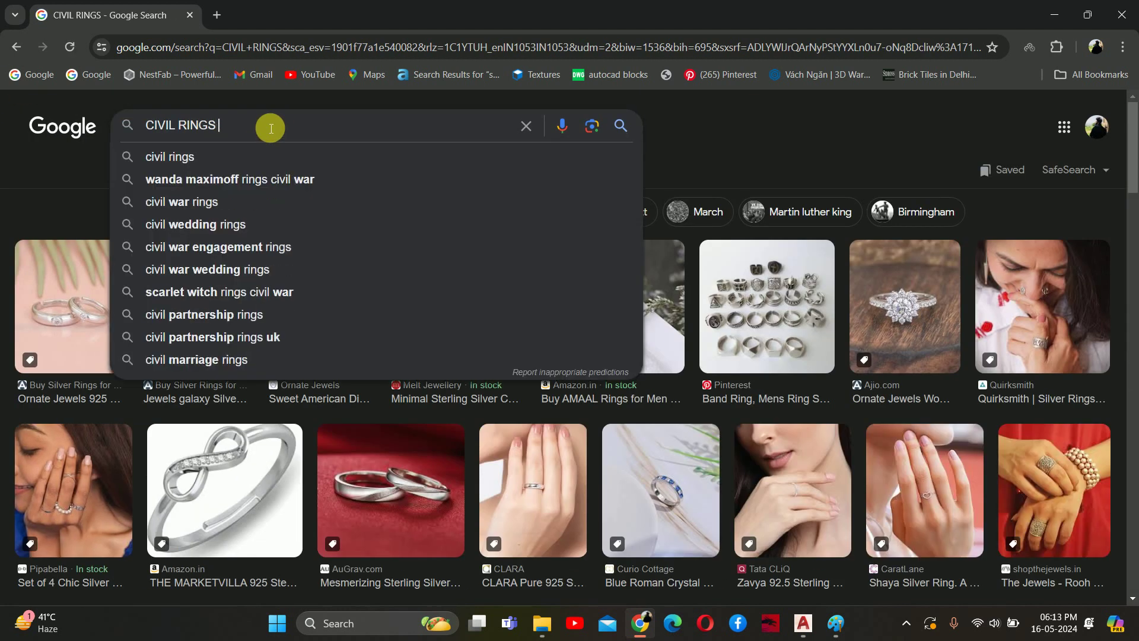
type("STIRUP")
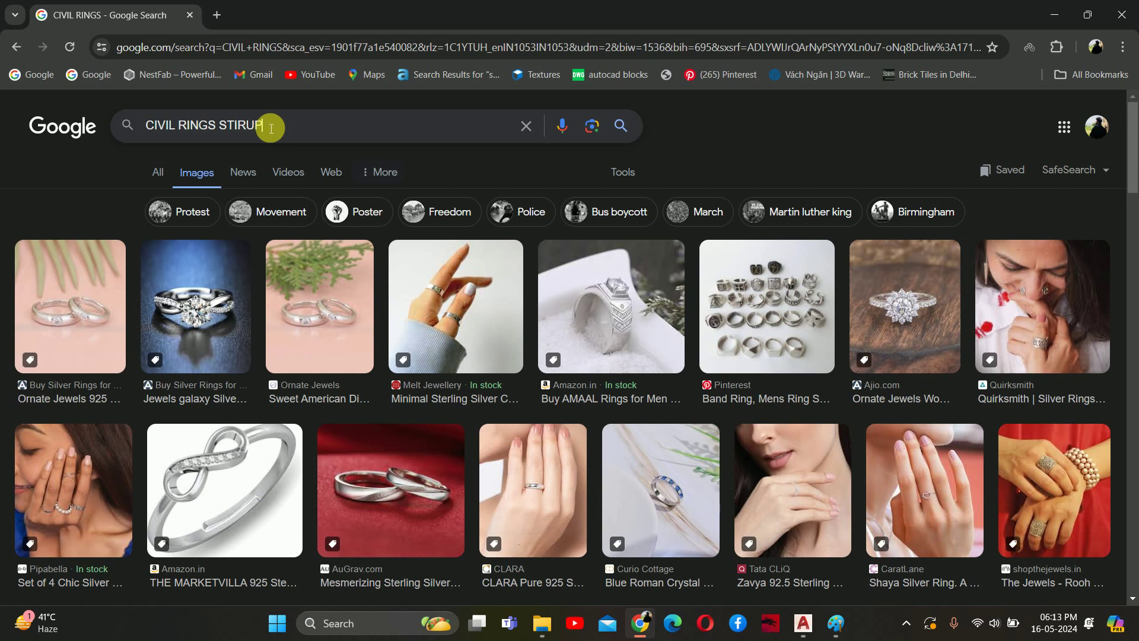
key("Return")
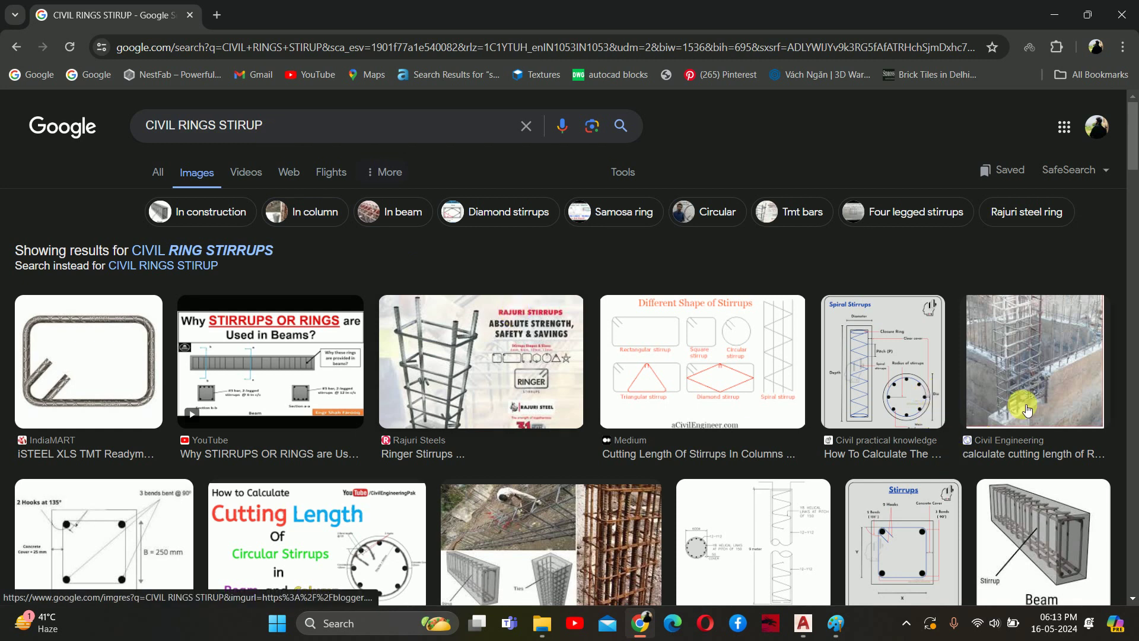
Preview the Civil Engineering, IndiaMART and Rajuri Steels stirrup images, then restore Chrome.
left_click(1033, 339)
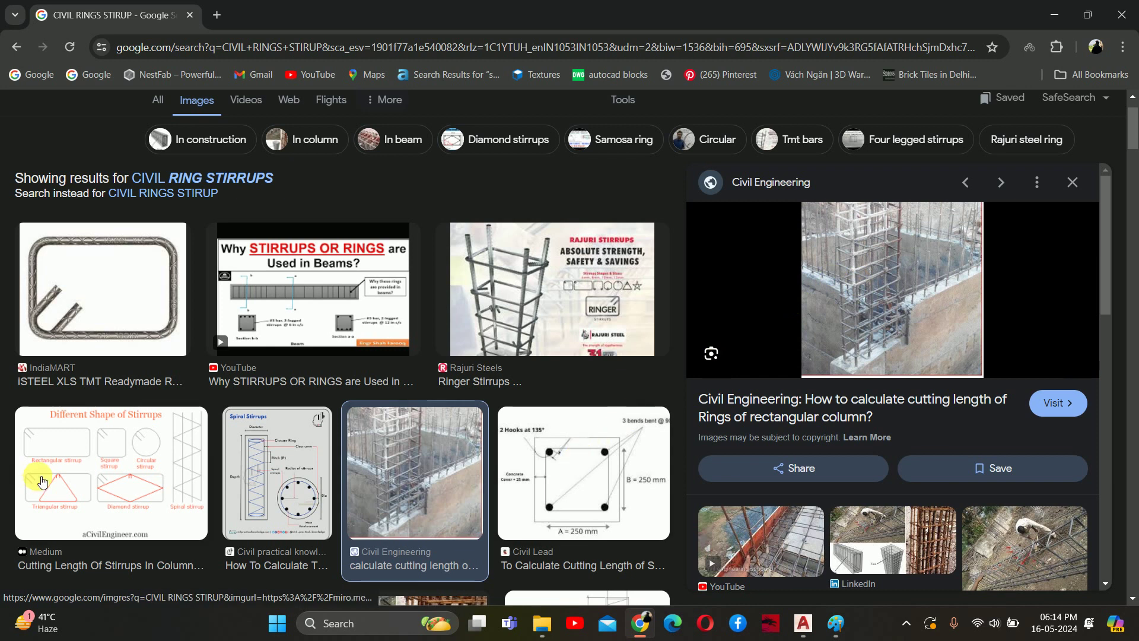
left_click(93, 308)
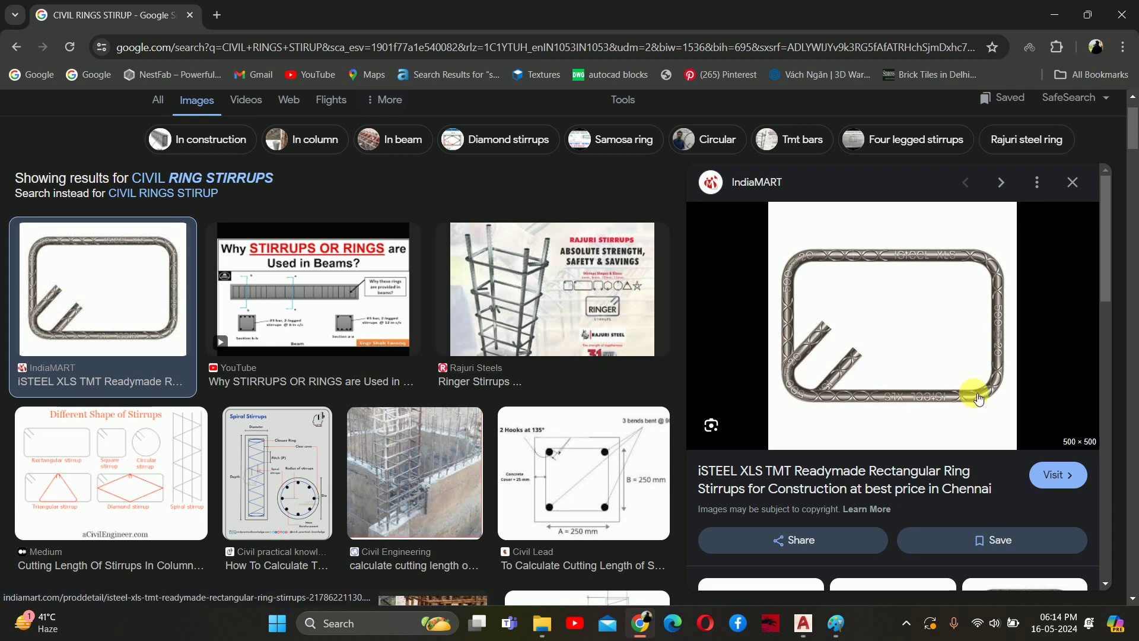
left_click(538, 297)
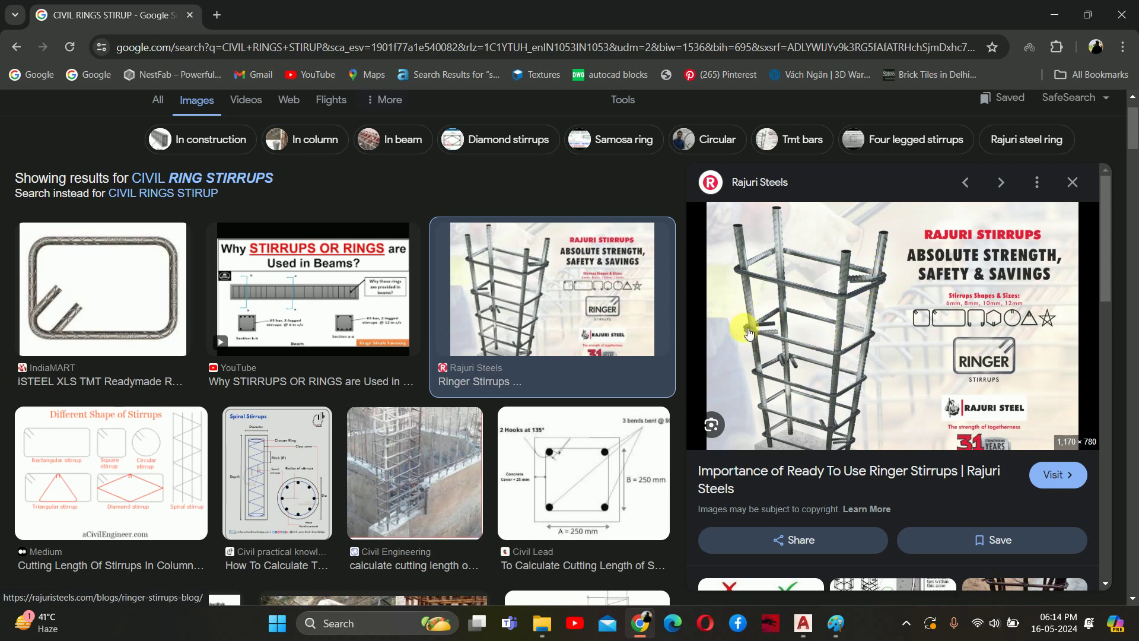
scroll(762, 328, "down", 1)
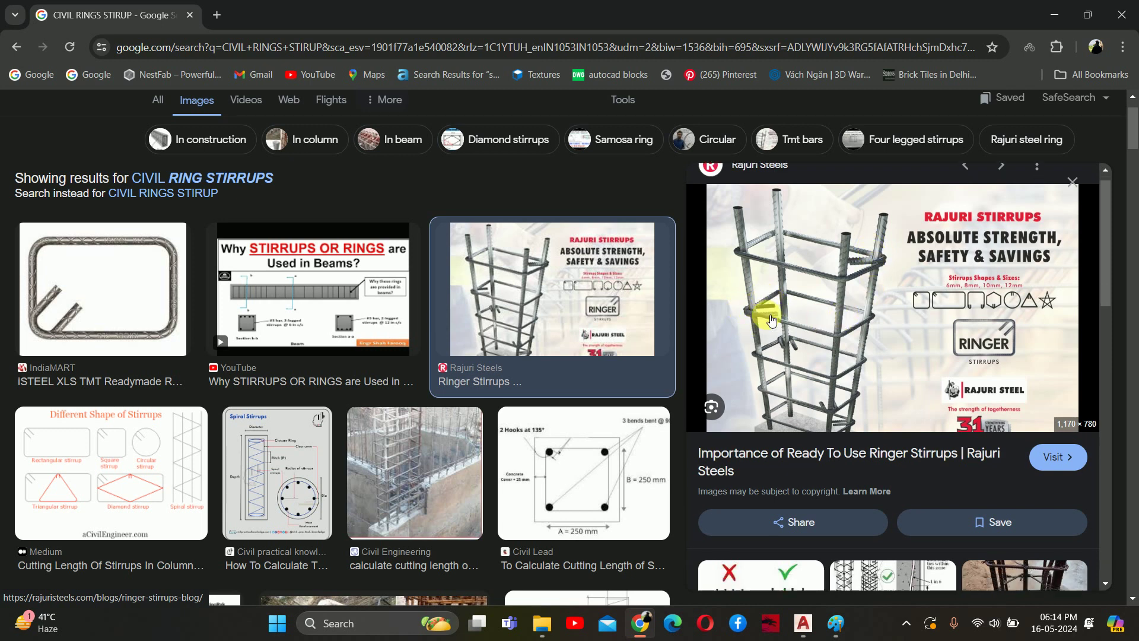
scroll(771, 323, "down", 2)
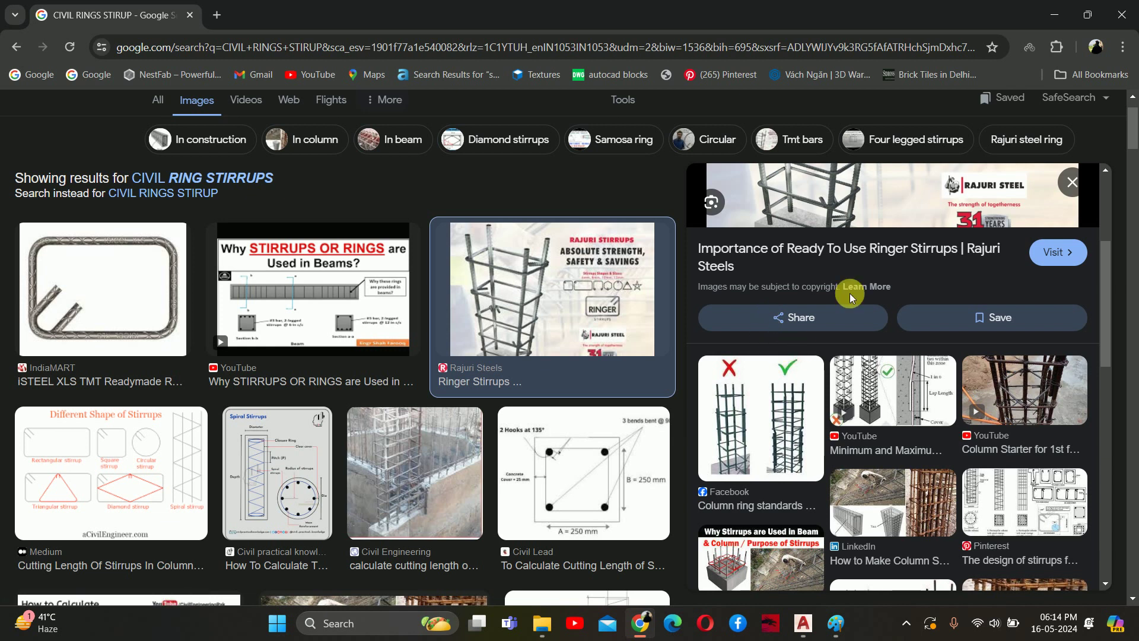
double_click(1020, 20)
Back in AutoCAD, select the column section's 14 objects, then cancel the colour change.
left_click(1020, 20)
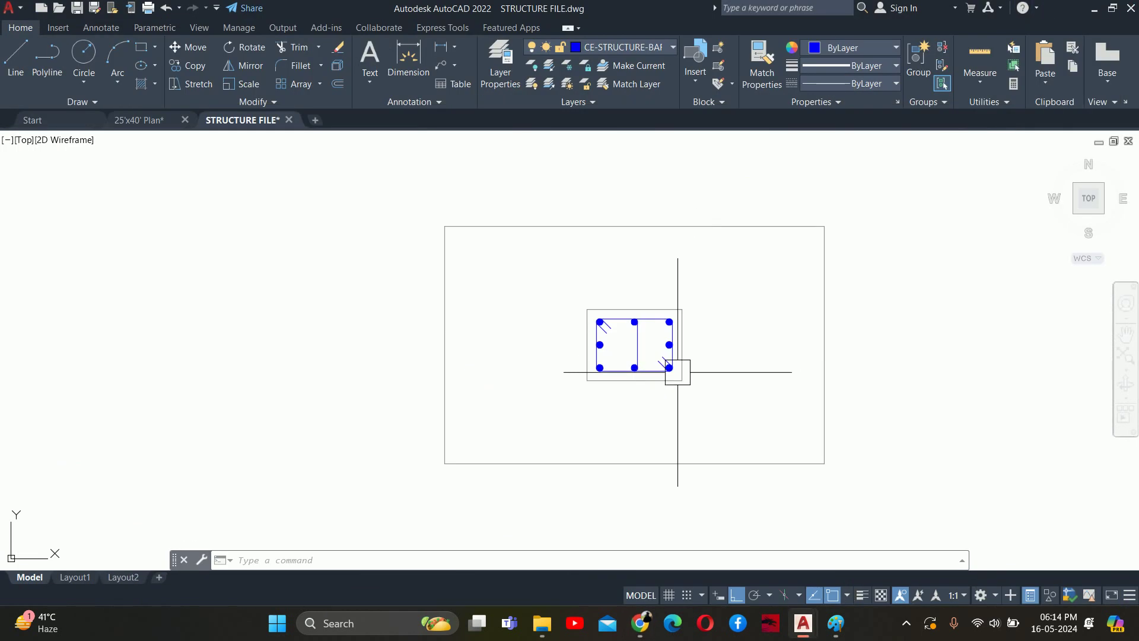
scroll(665, 350, "up", 4)
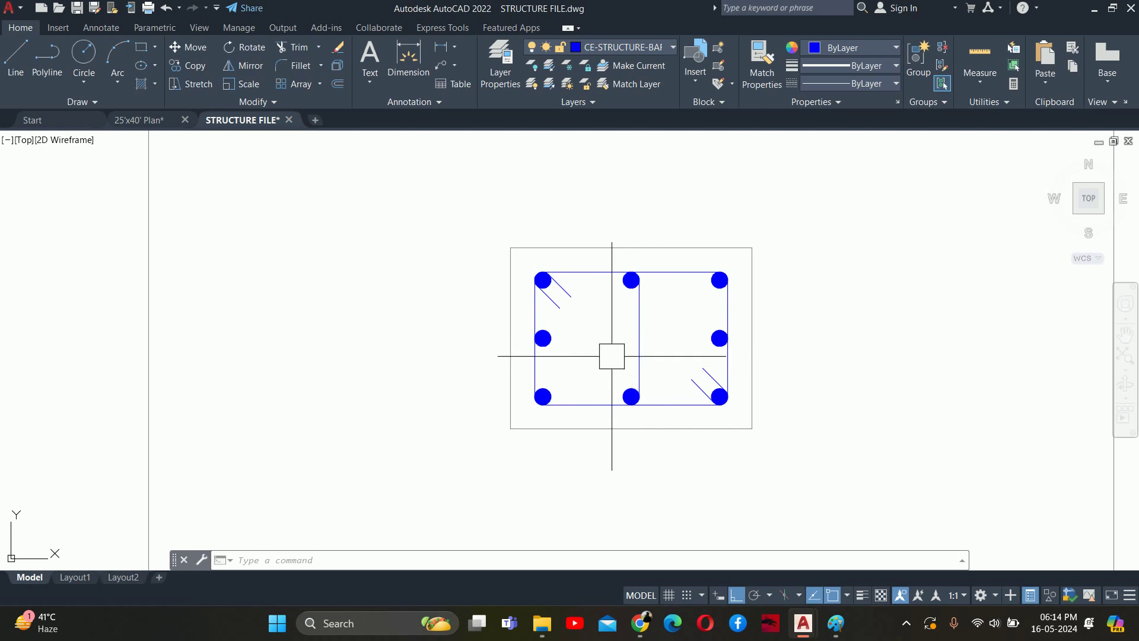
left_click(467, 264)
left_click(878, 408)
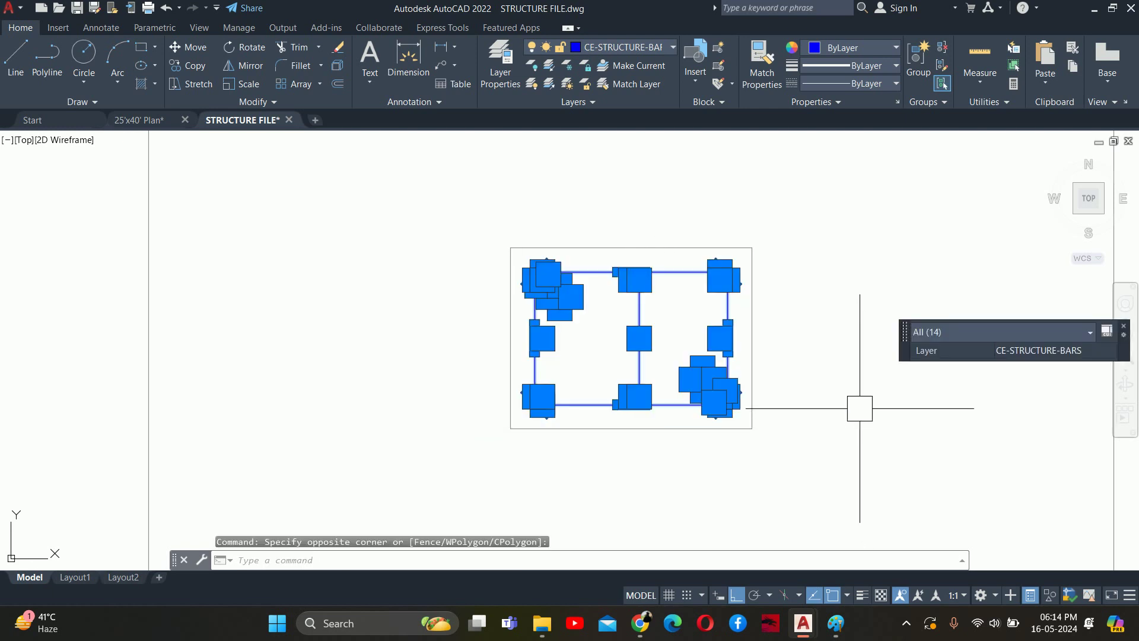
left_click(860, 50)
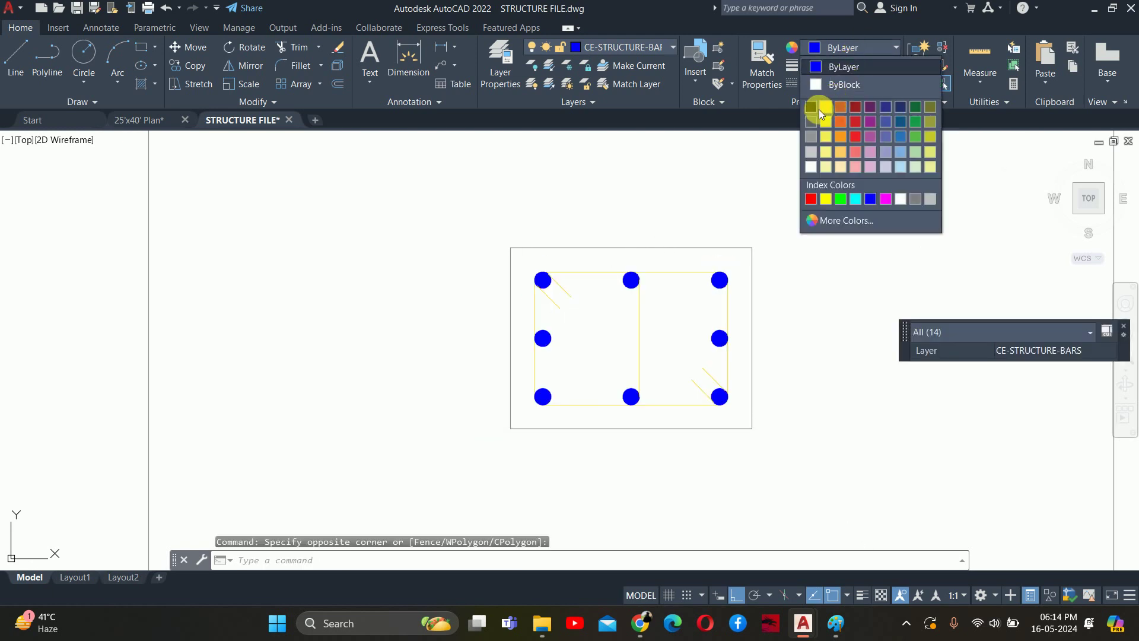
key("Escape")
key("Escape")
key("Escape")
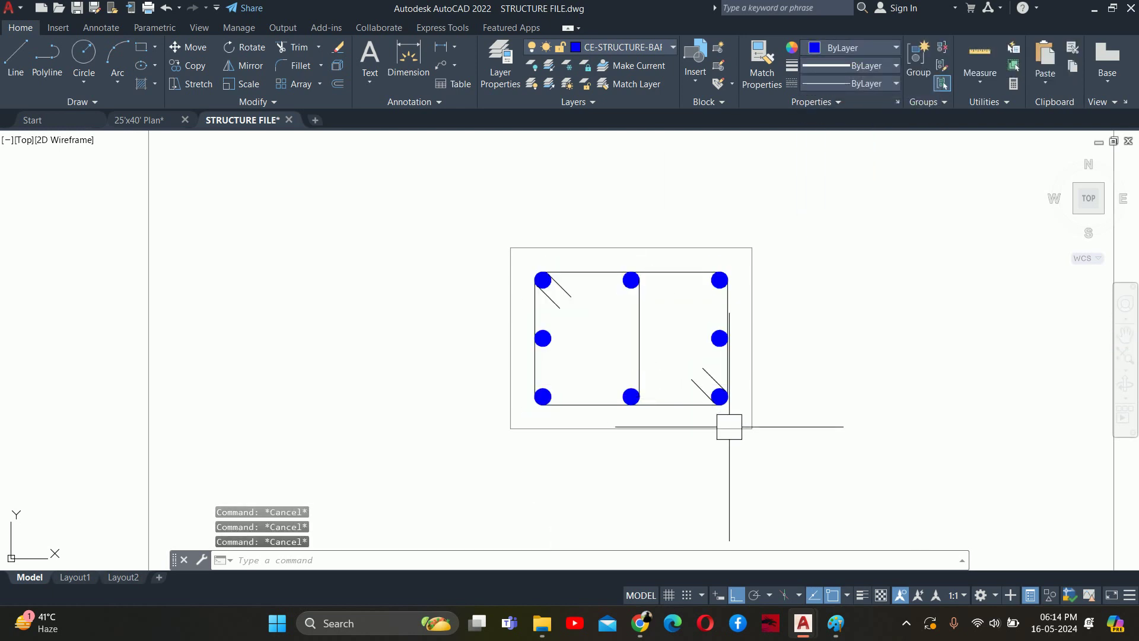
scroll(730, 422, "down", 2)
middle_click_drag(730, 423, 786, 384)
scroll(786, 384, "down", 3)
mouse_move(724, 401)
middle_mouse_down()
mouse_move(634, 273)
mouse_move(630, 298)
middle_mouse_up()
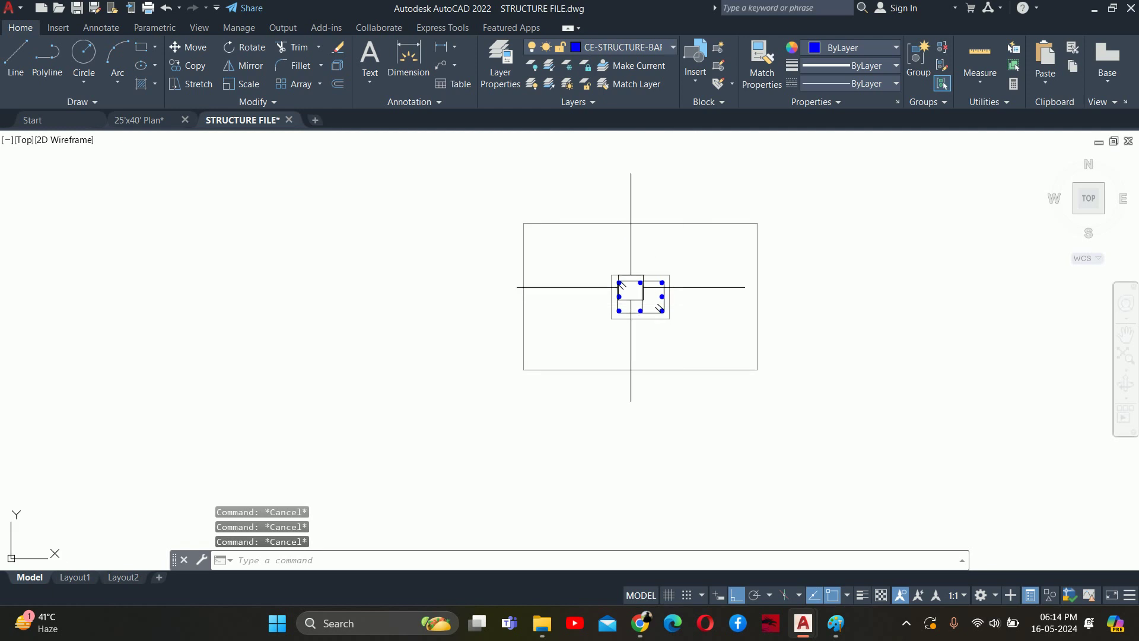
scroll(629, 283, "up", 4)
Draw a leader from the right-middle bar out to the right and open Dimension Style Manager.
type("E")
key("Return")
scroll(628, 283, "up", 5)
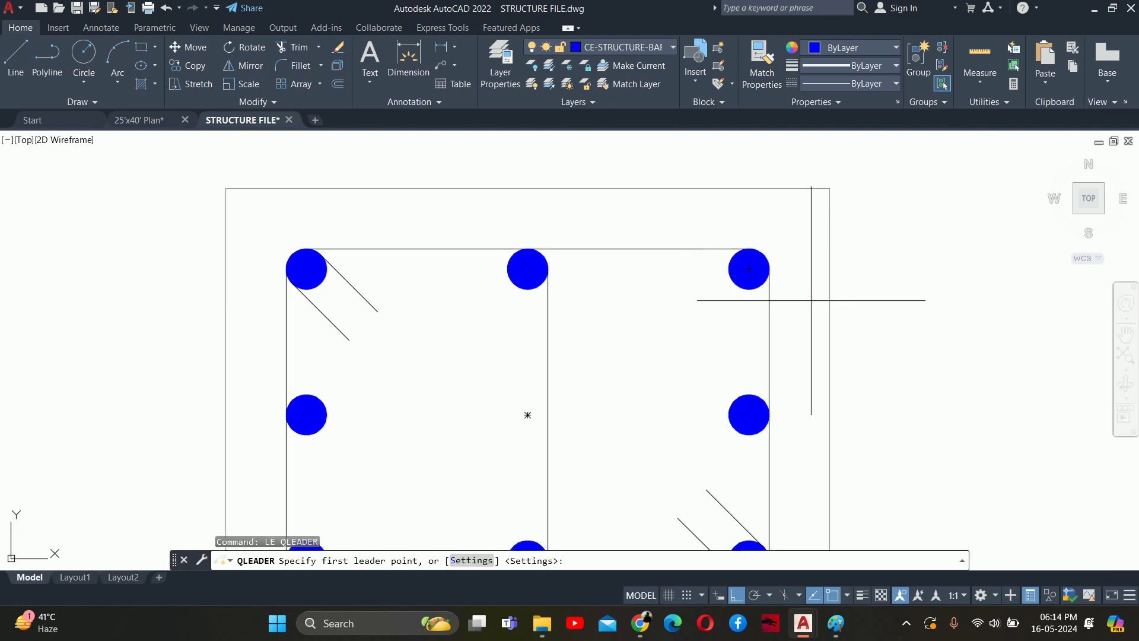
mouse_move(814, 305)
middle_mouse_down()
mouse_move(711, 338)
mouse_move(695, 324)
middle_mouse_up()
left_click(666, 360)
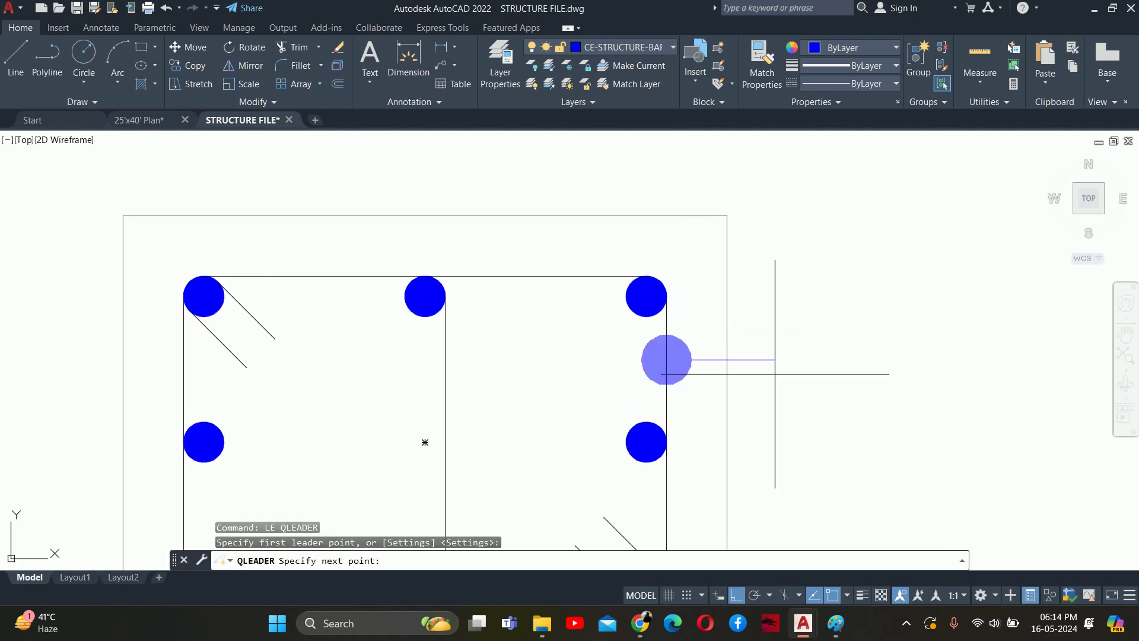
scroll(775, 358, "down", 5)
middle_click_drag(1007, 362, 827, 341)
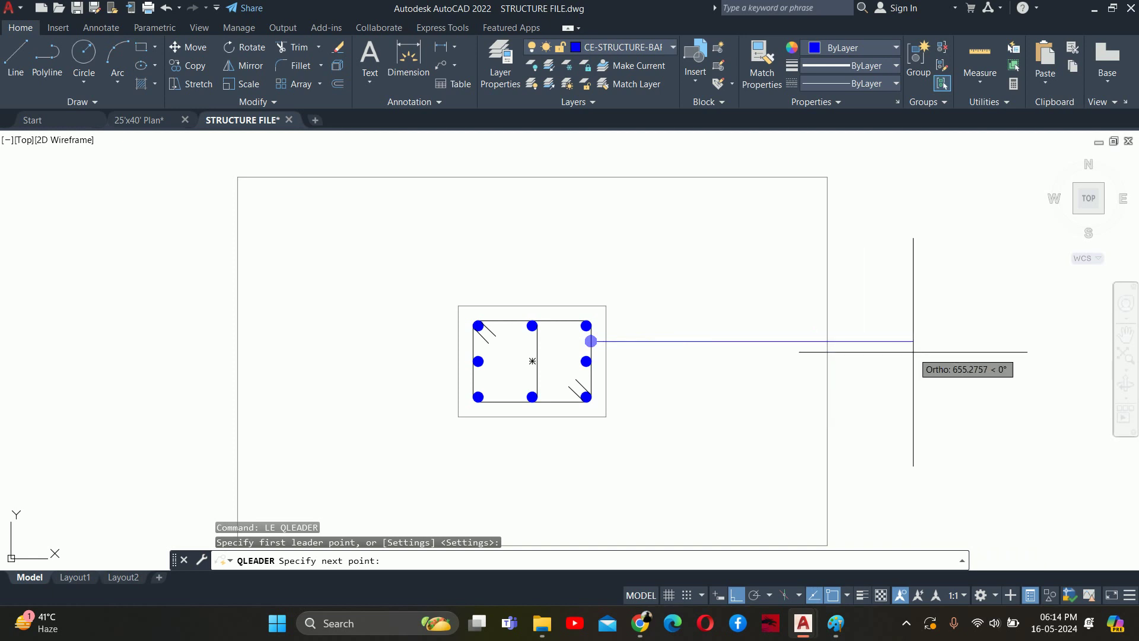
key("Escape")
key("Escape")
key("Escape")
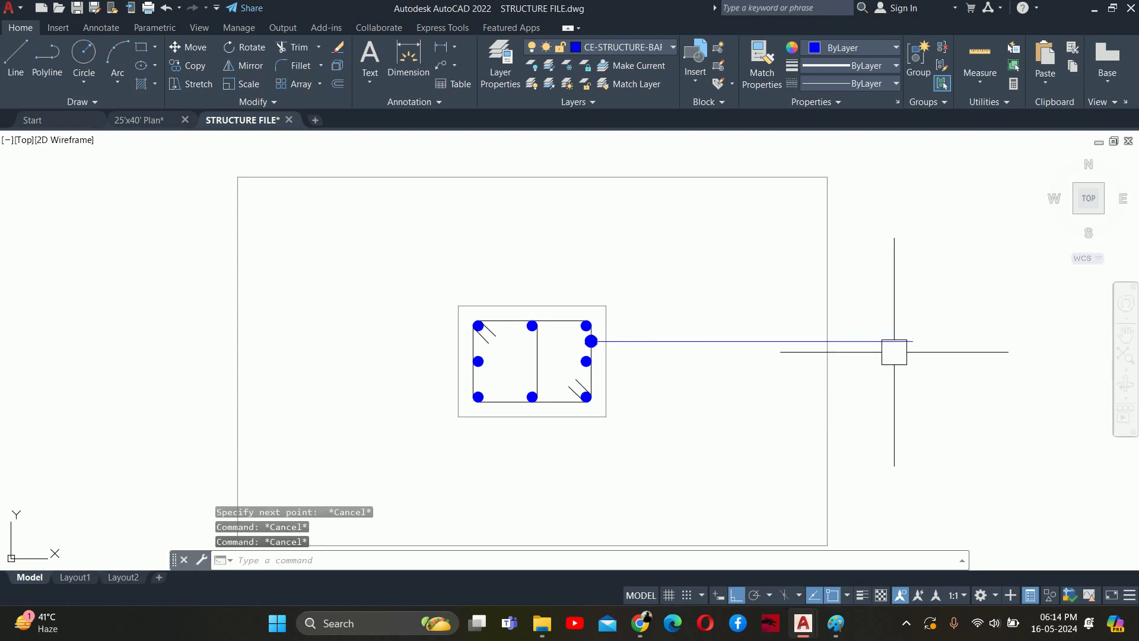
type("d")
key("Return")
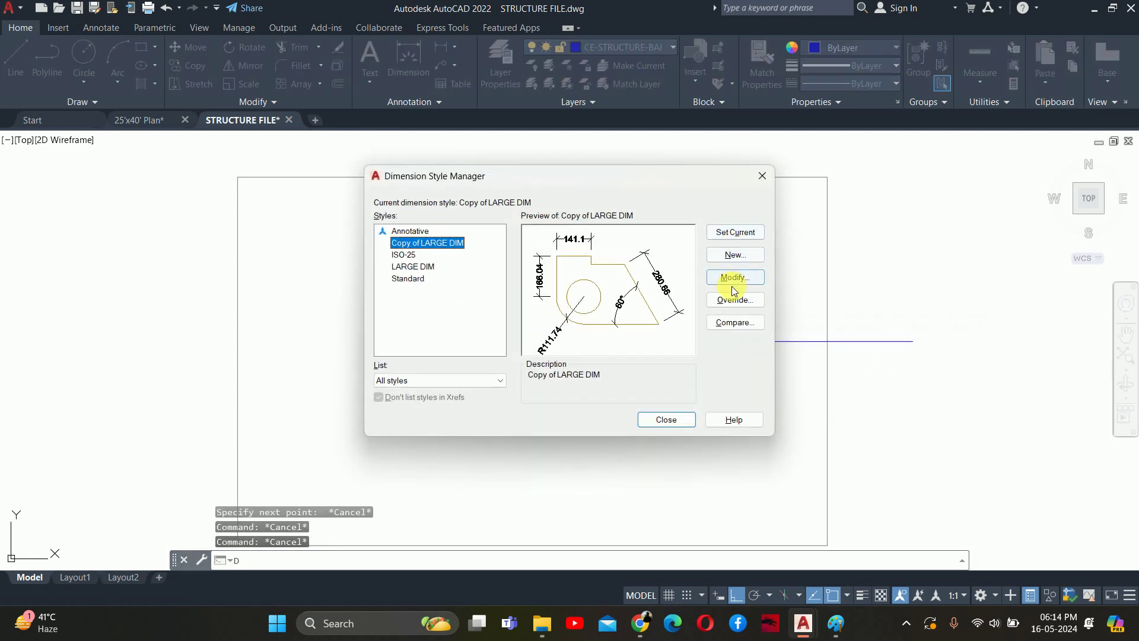
Change the CE-STRUCTURE-BARS layer colour to white in the Layer manager.
key("Escape")
type("la")
key("Return")
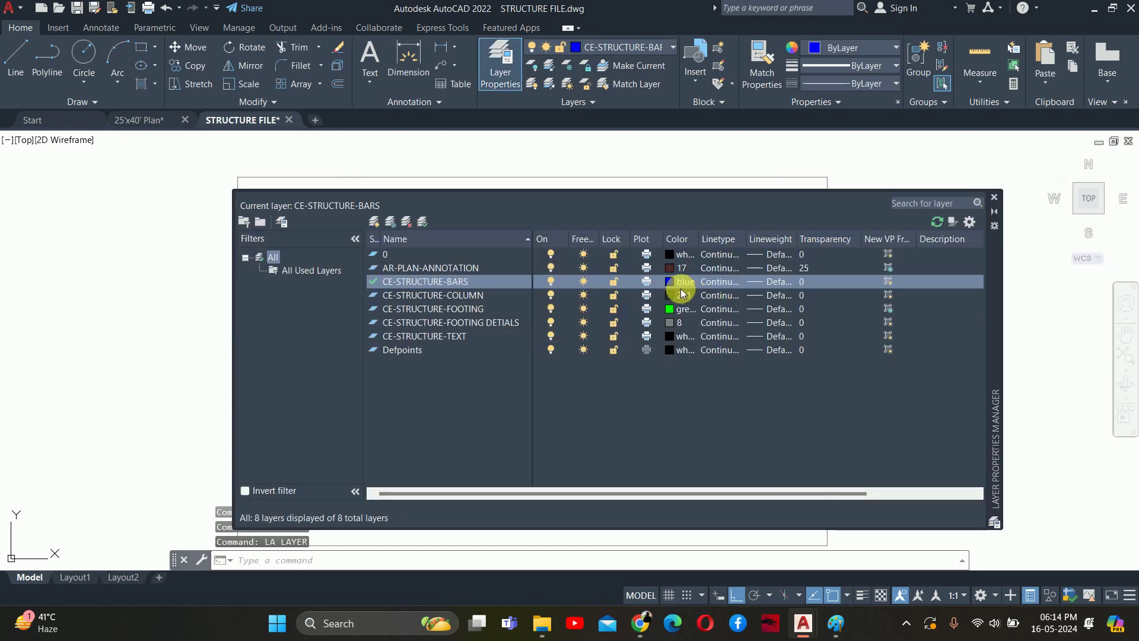
left_click(682, 282)
left_click(702, 359)
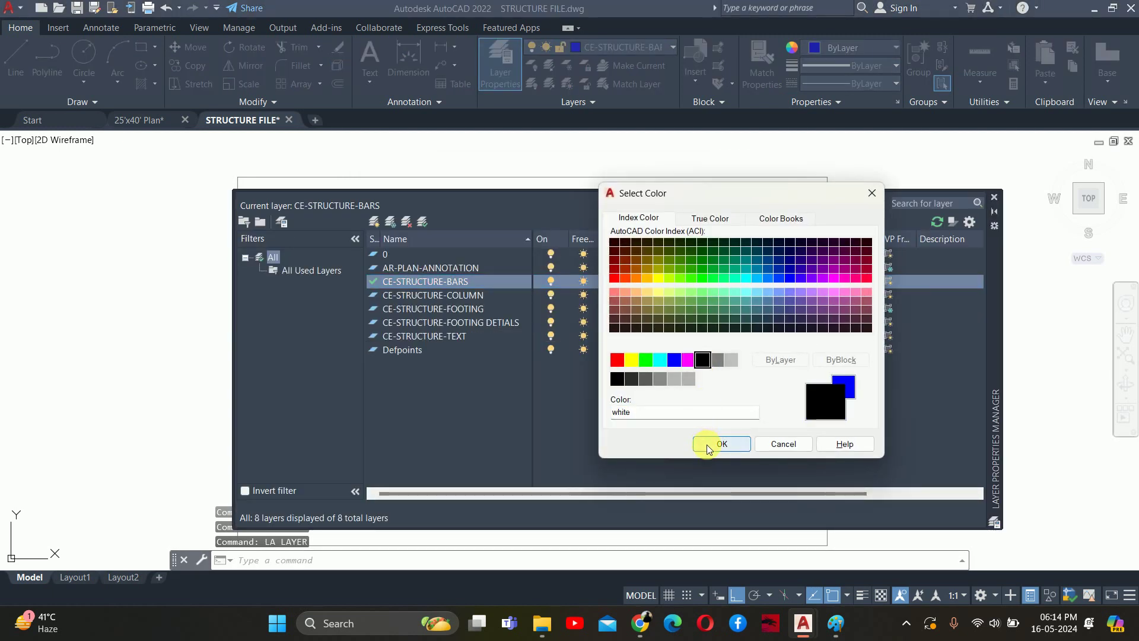
left_click(706, 444)
left_click(995, 197)
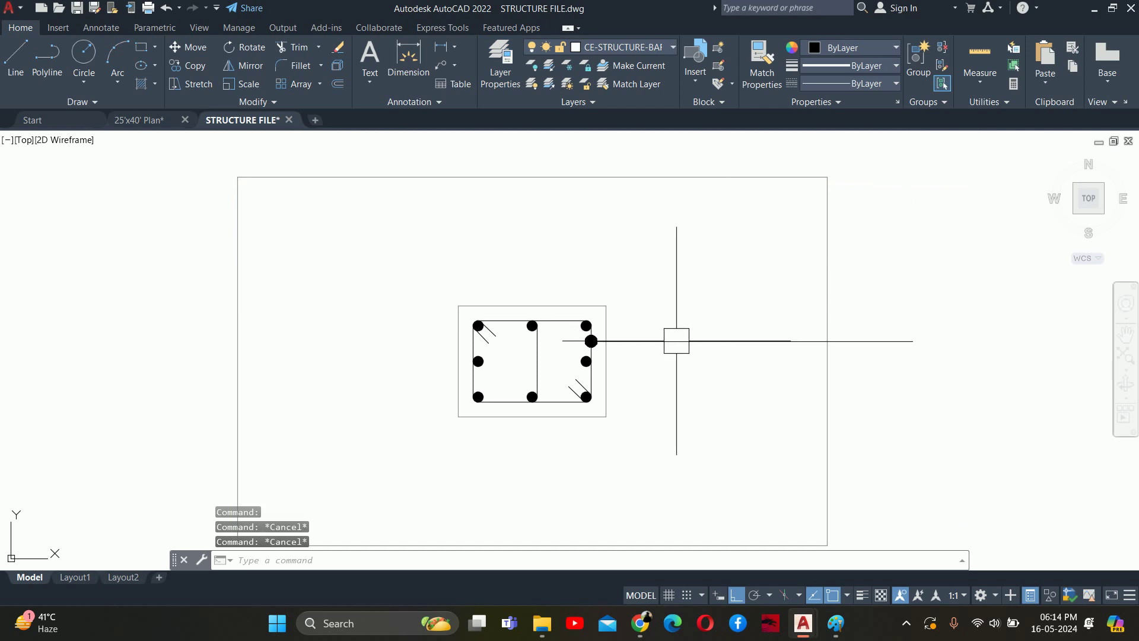
Select a bar circle and open the 20 MM BAR block in the Block Editor.
left_click(676, 340)
key("Escape")
scroll(584, 328, "up", 8)
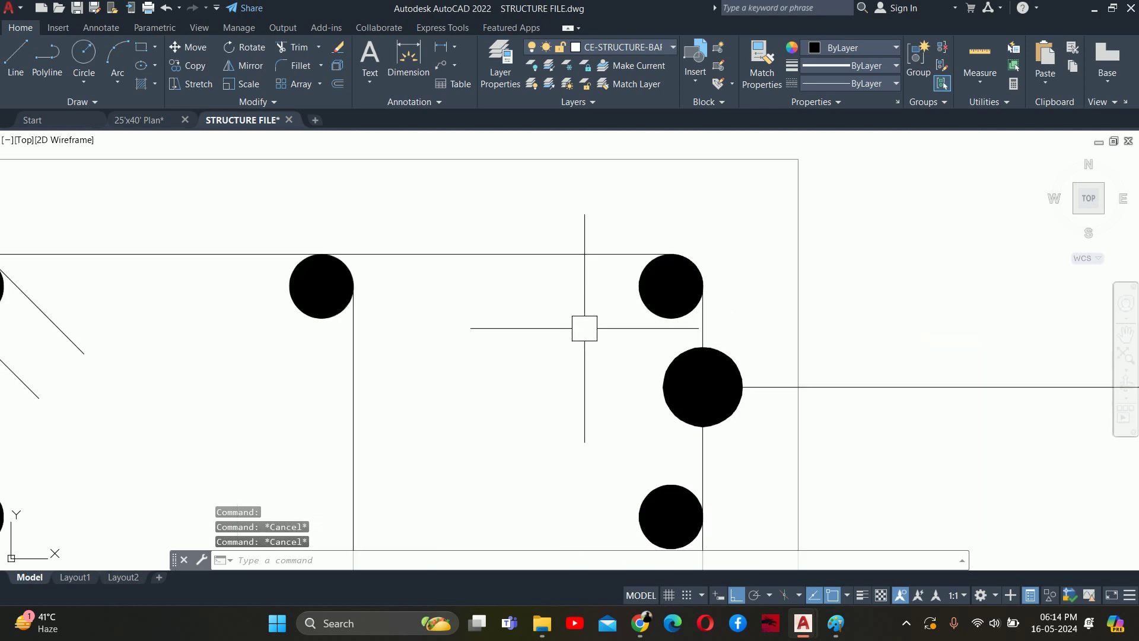
left_click(669, 285)
type("BE")
key("Return")
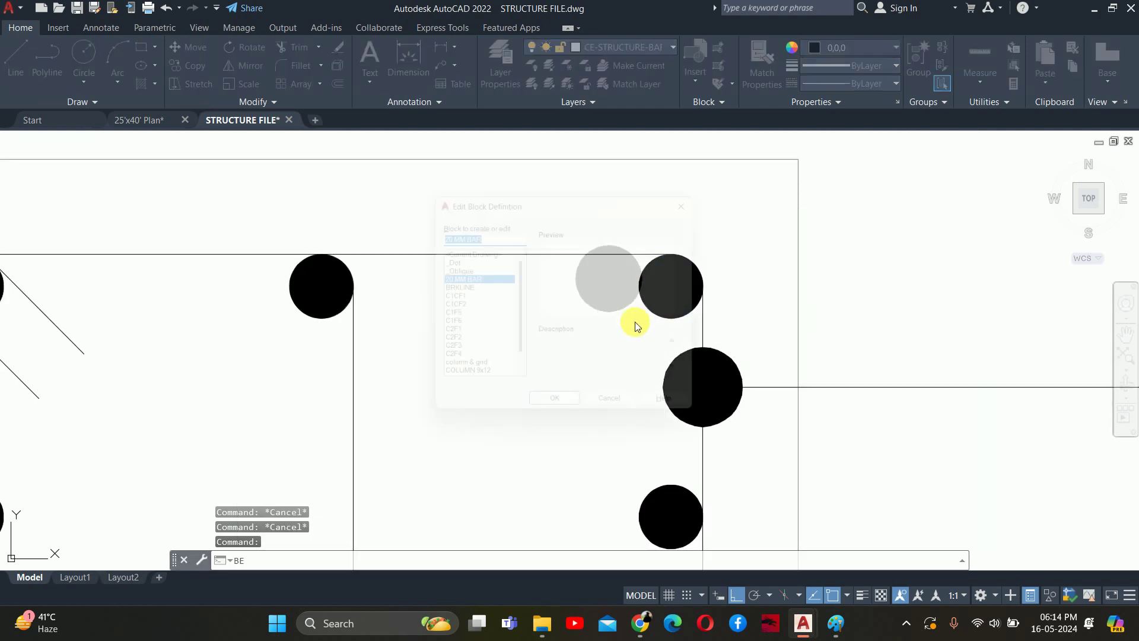
left_click(548, 413)
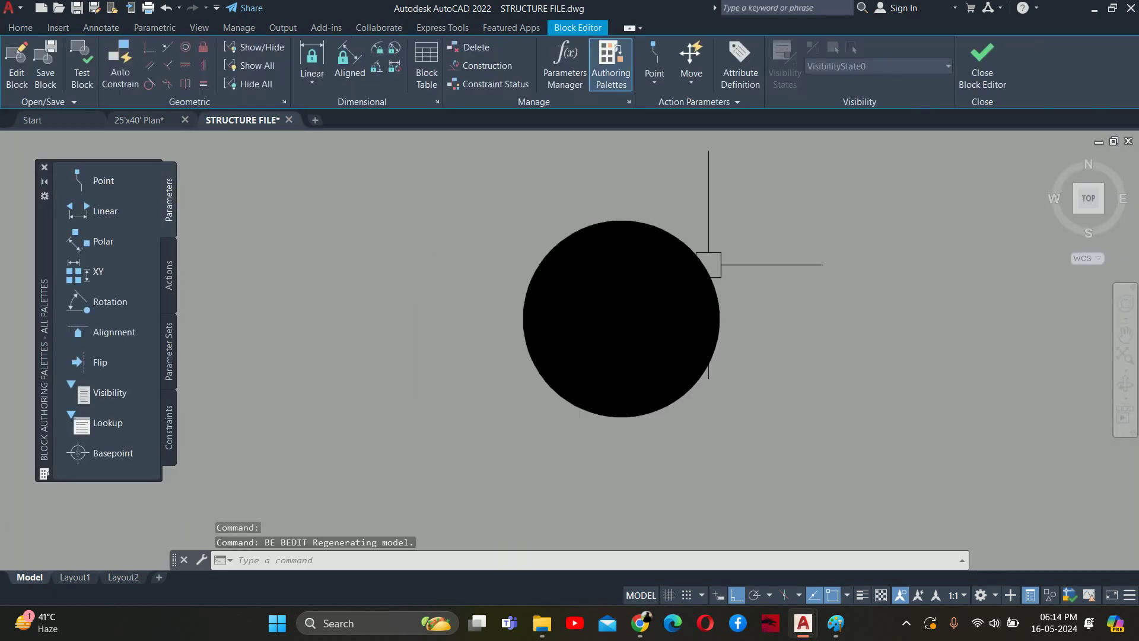
Make the bar circle and its fill red, then close and save the 20 MM BAR block.
left_click(708, 265)
left_click(394, 407)
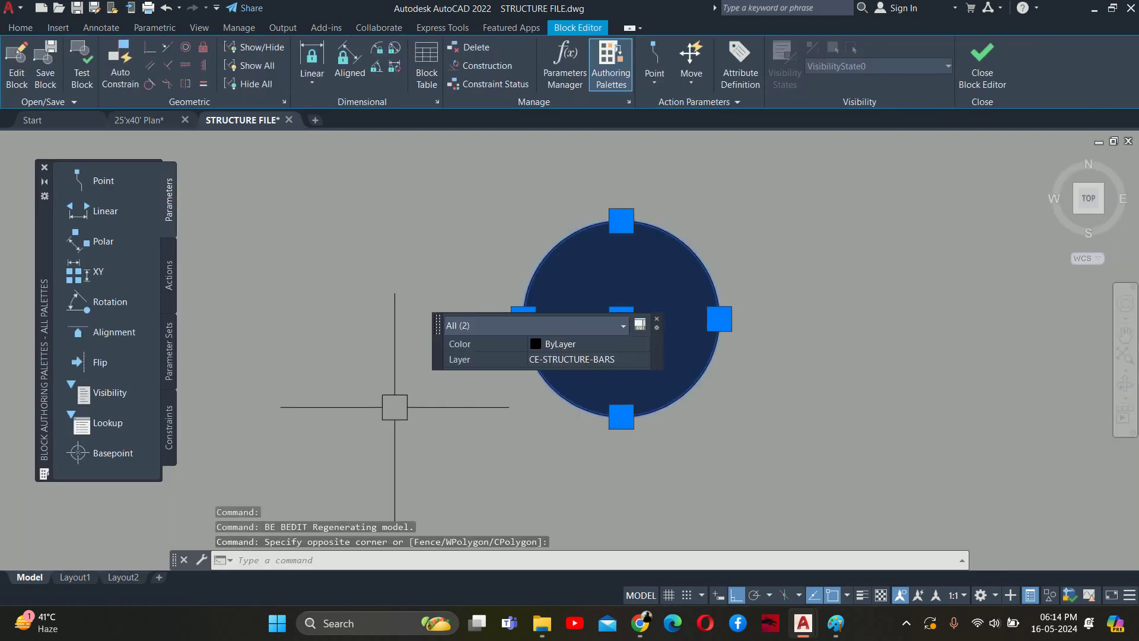
left_click(568, 347)
left_click(555, 377)
key("Escape")
key("Escape")
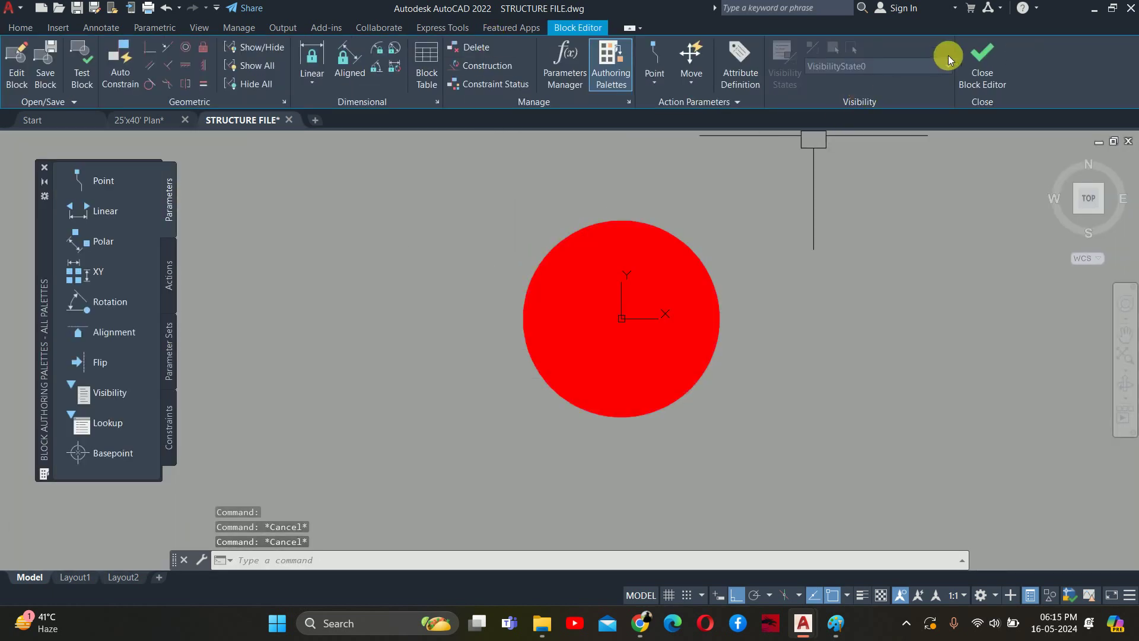
left_click(982, 59)
left_click(532, 274)
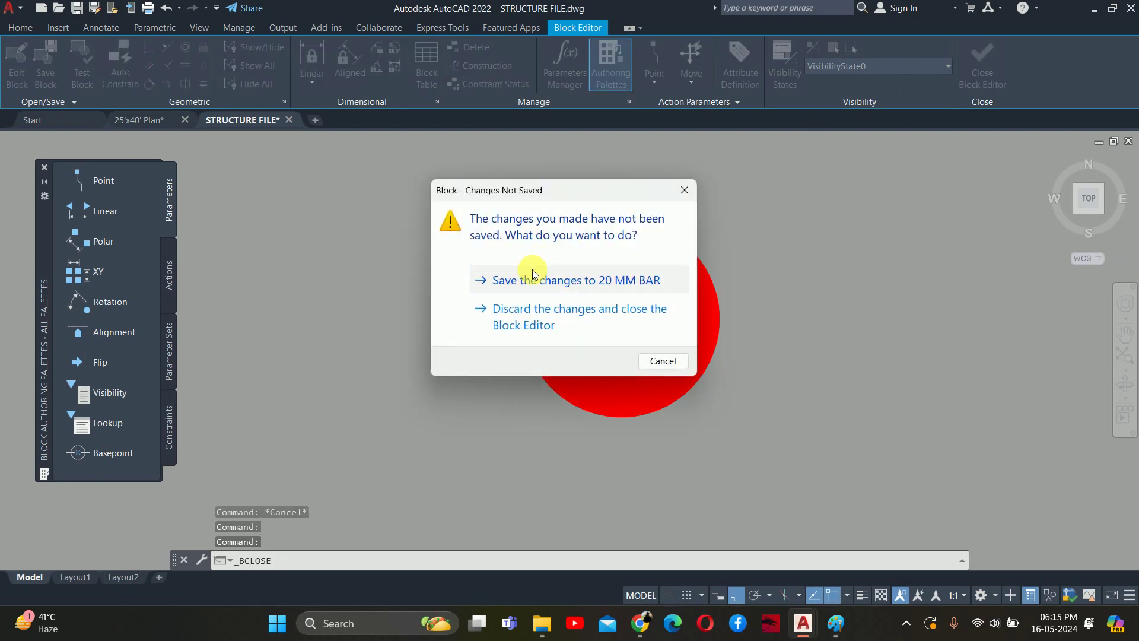
scroll(665, 305, "down", 5)
scroll(701, 311, "down", 8)
scroll(701, 310, "up", 4)
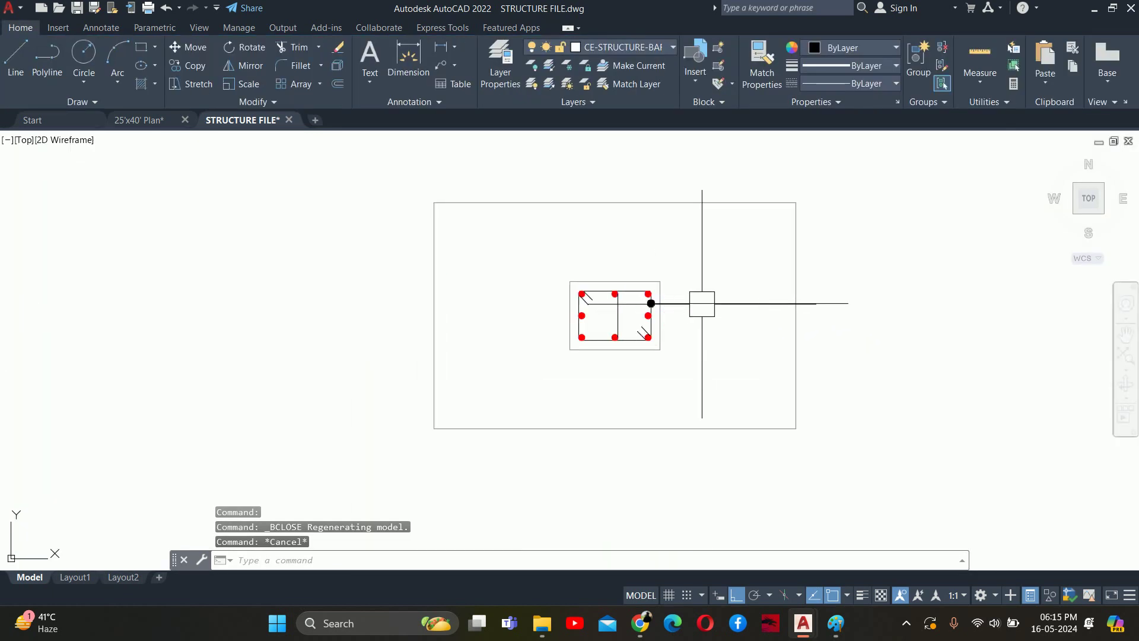
Set the Copy of LARGE DIM style's leader arrowhead to Closed filled.
key("Return")
left_click(733, 277)
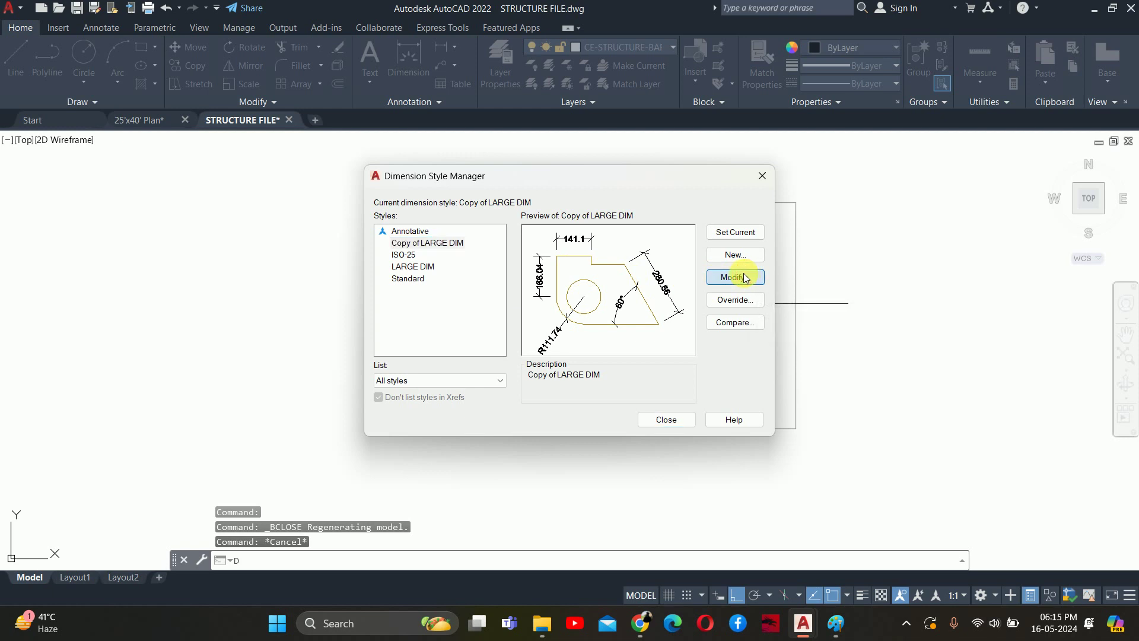
left_click(547, 165)
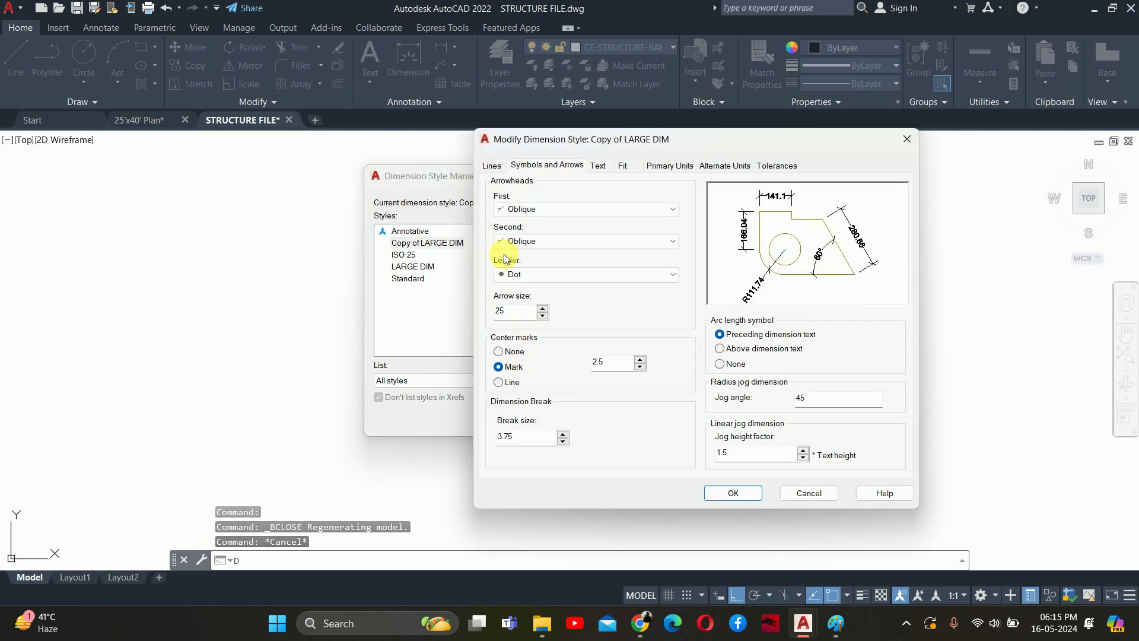
left_click(505, 272)
left_click(511, 274)
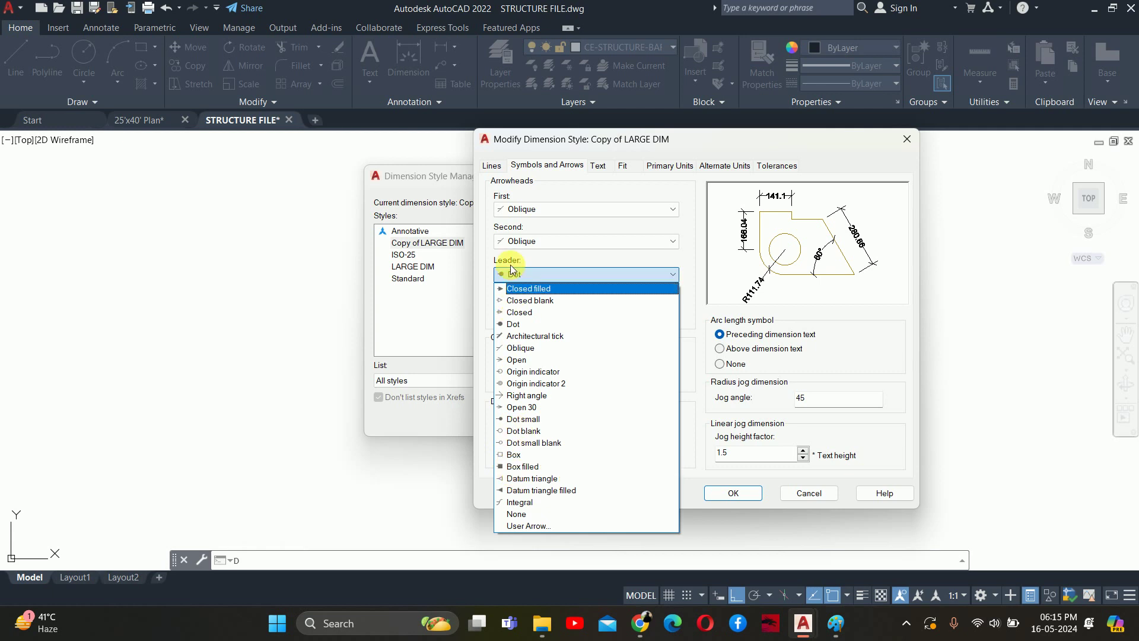
left_click(519, 288)
left_click(731, 492)
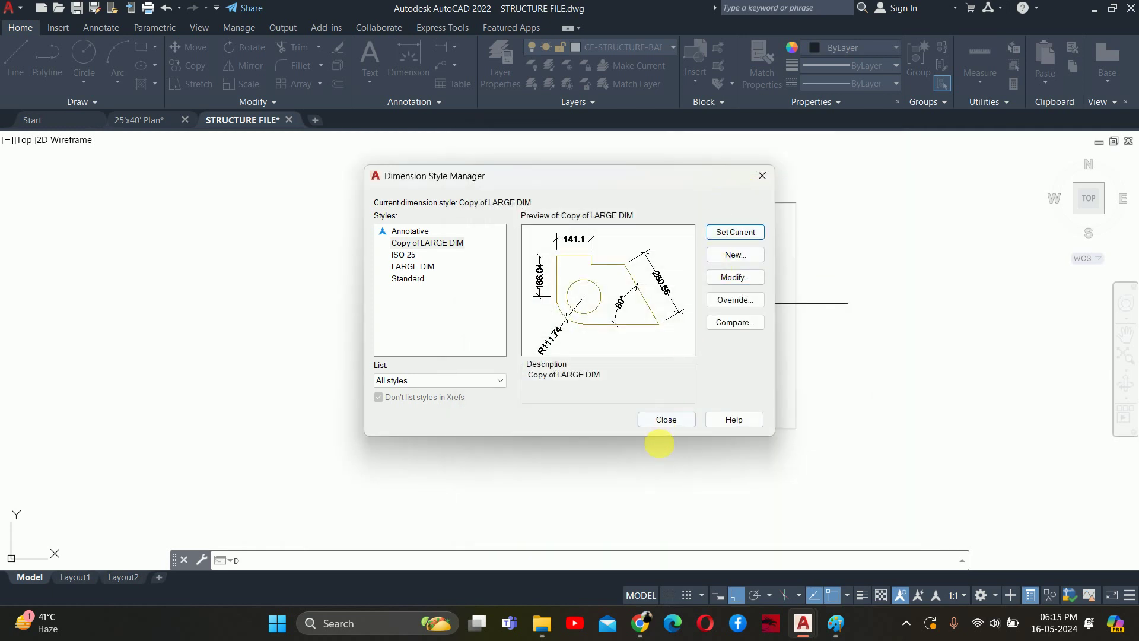
left_click(666, 420)
Try stretching the leader end with a crossing window, then cancel the stretch.
key("Escape")
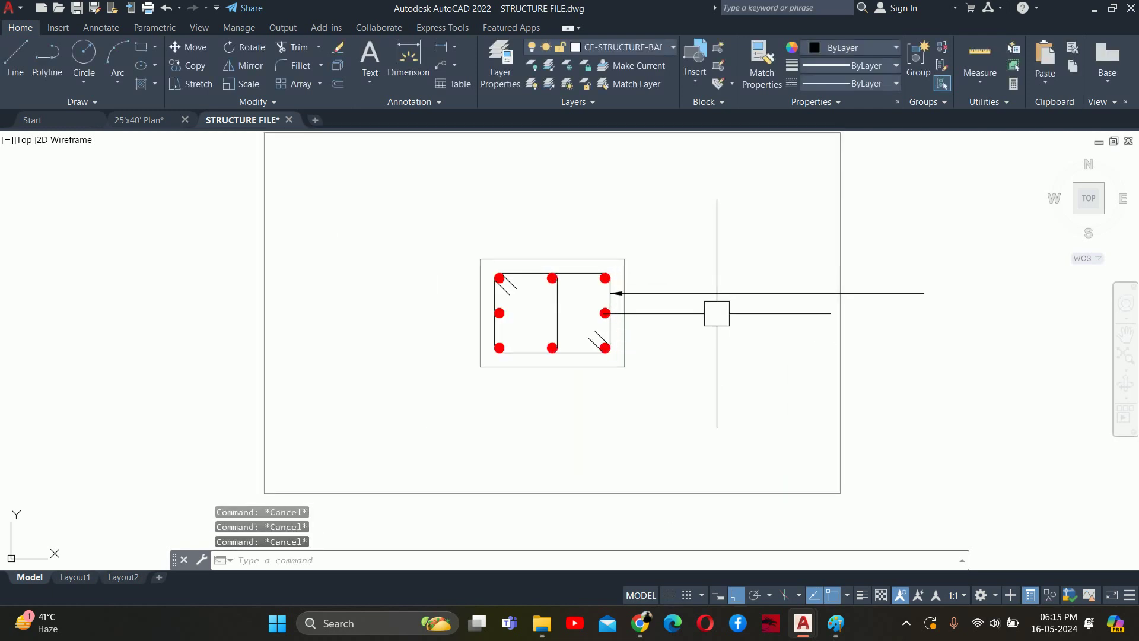
scroll(720, 305, "down", 2)
scroll(650, 308, "up", 4)
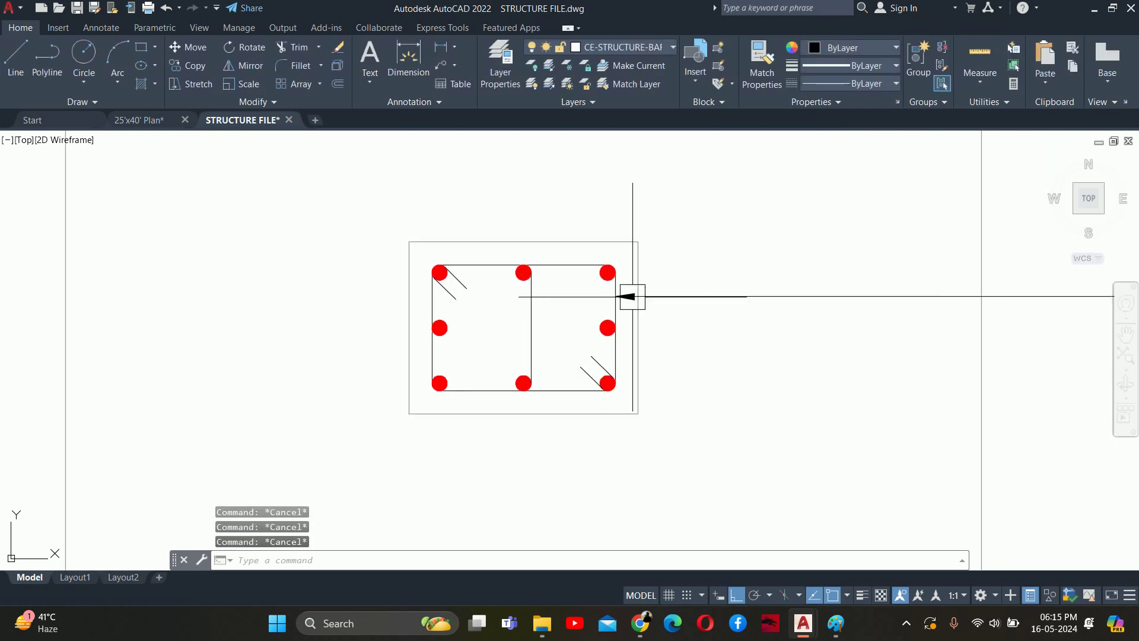
scroll(806, 326, "down", 2)
middle_click_drag(809, 326, 754, 313)
scroll(754, 313, "down", 2)
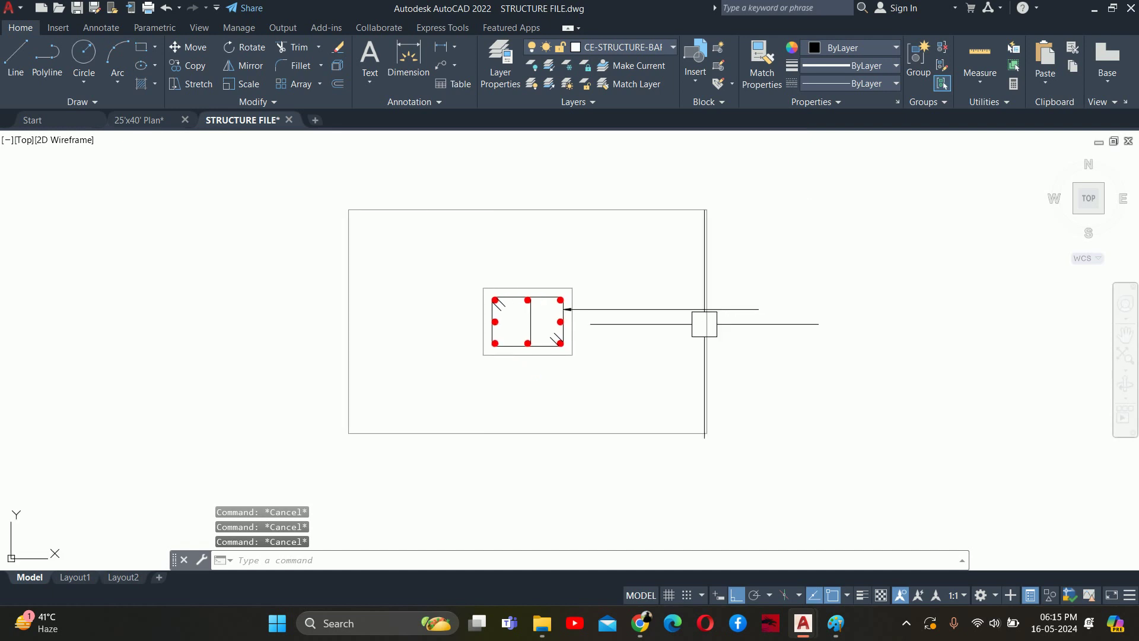
type("s")
key("Return")
left_click(896, 363)
left_click(755, 274)
key("Return")
left_click(801, 254)
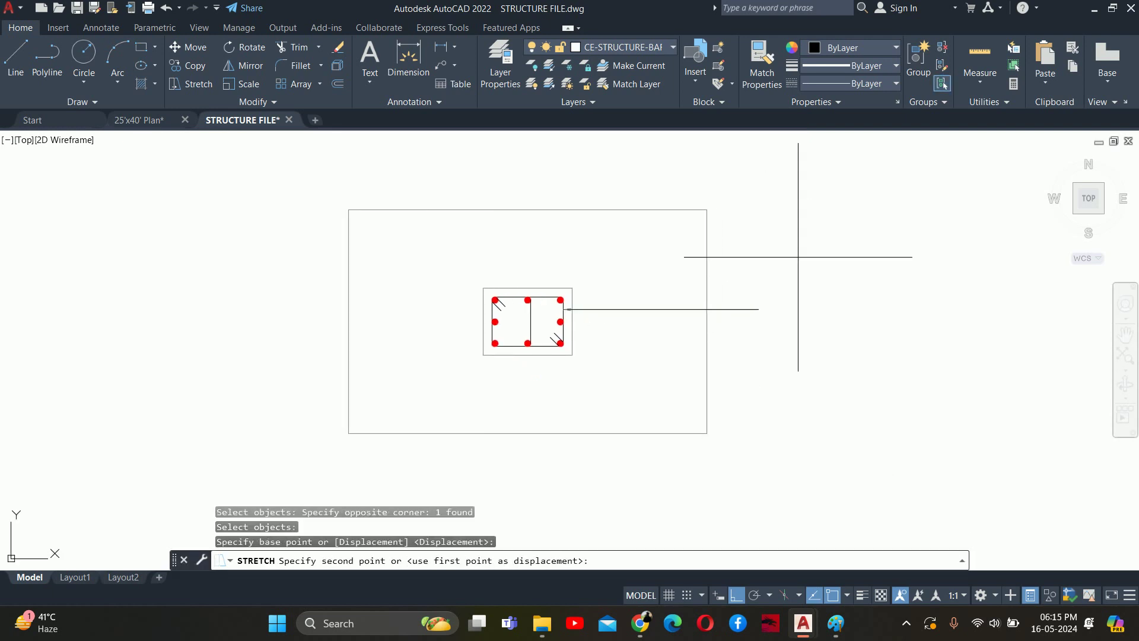
key("Escape")
key("Escape")
key("Escape")
scroll(723, 285, "down", 2)
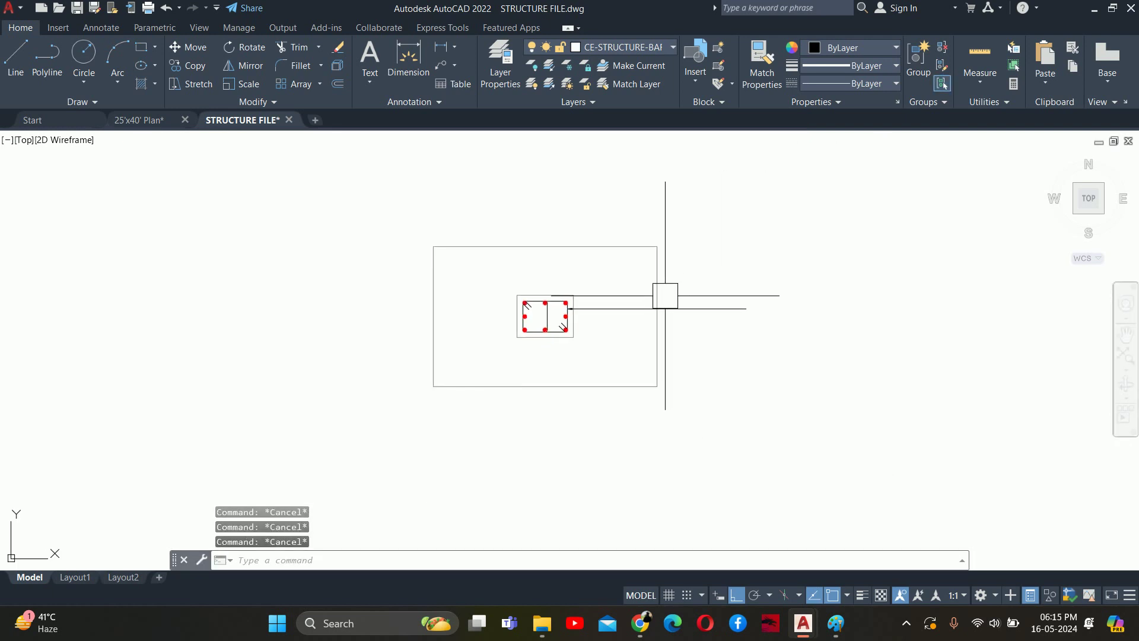
scroll(717, 280, "up", 2)
Start a multiline text box with two corners to the right of the leader.
type("t")
key("Return")
left_click(688, 274)
left_click(857, 318)
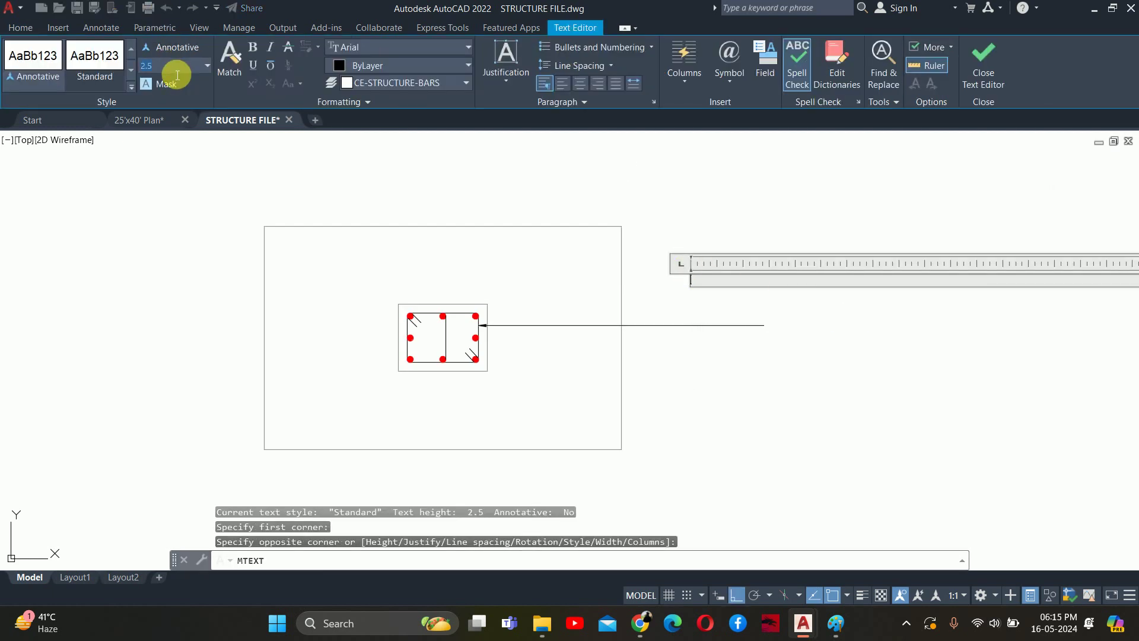
Apply text height 20 and type the label STIRUP.
key("Return")
type("ST")
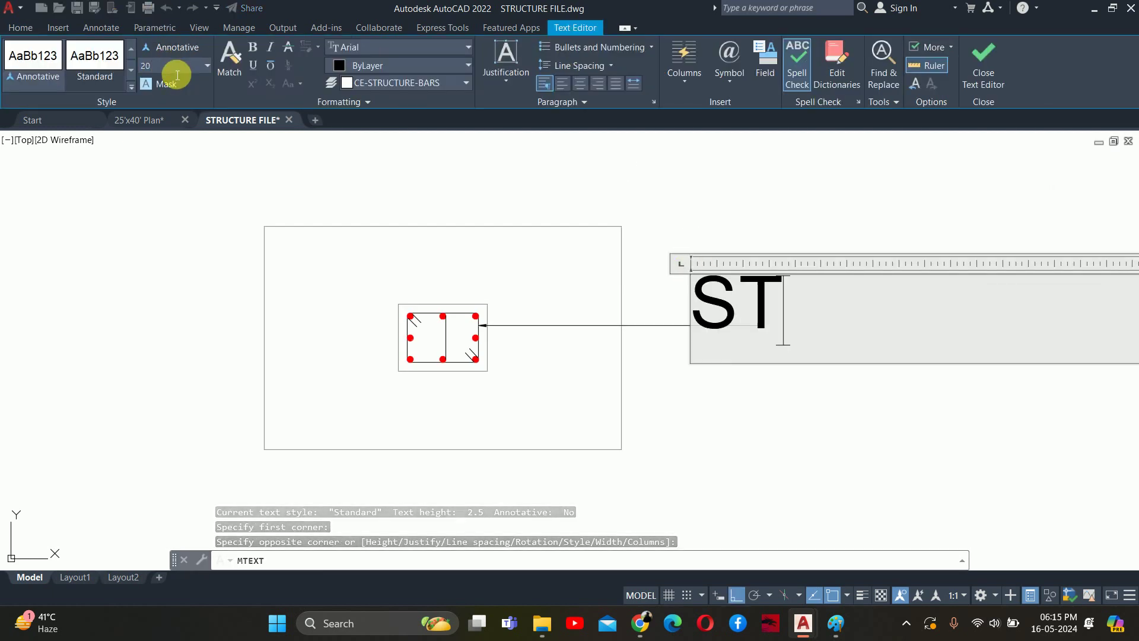
type("IRUP")
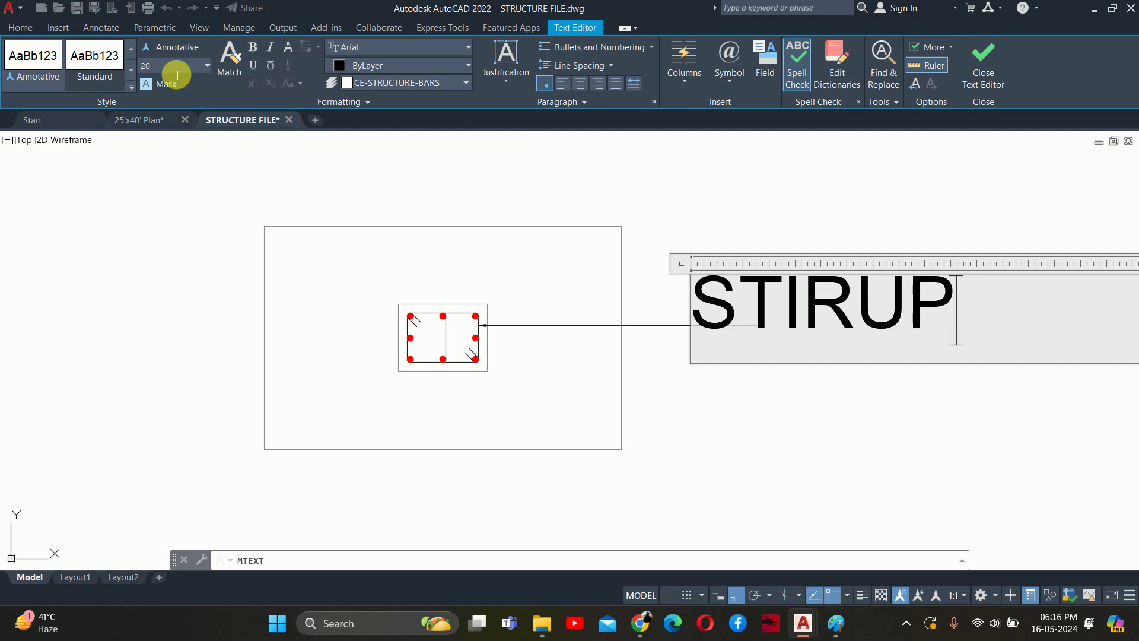
Add a second line reading Ø8MM (%%c8MM) below STIRUP in the leader label.
key("Return")
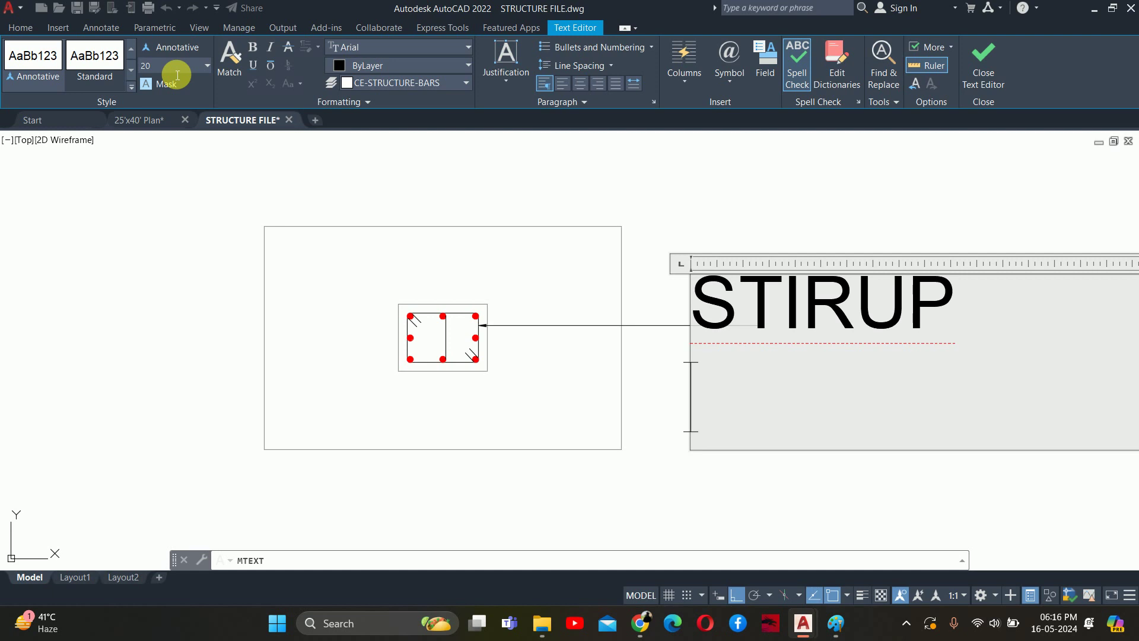
type("@")
key("BackSpace")
type("%%")
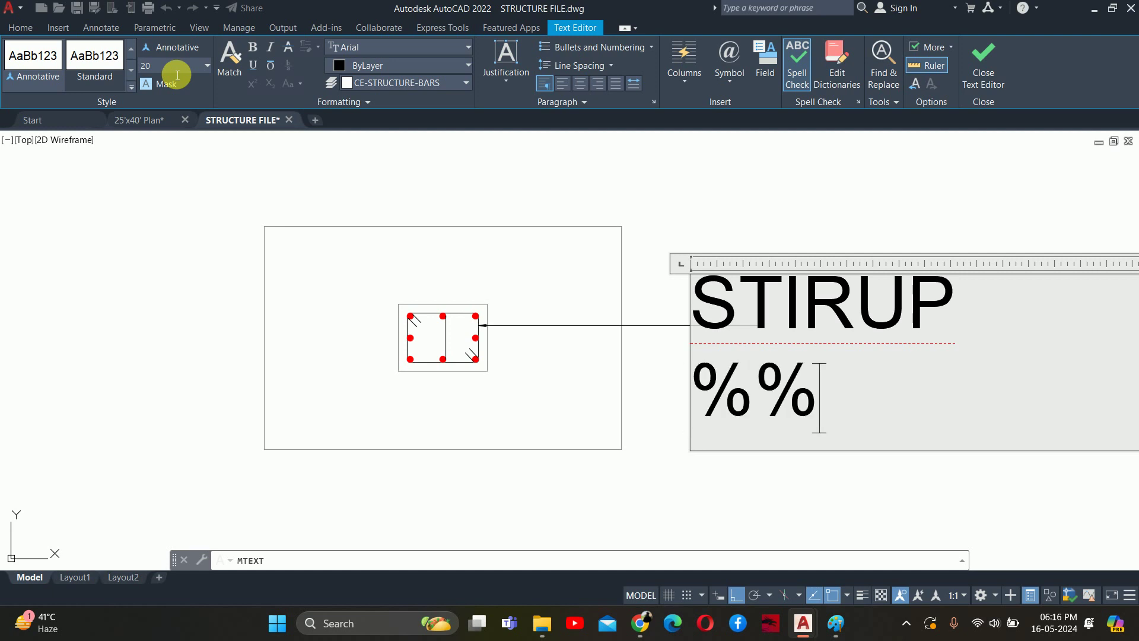
type("c")
key("BackSpace")
key("BackSpace")
key("BackSpace")
key("BackSpace")
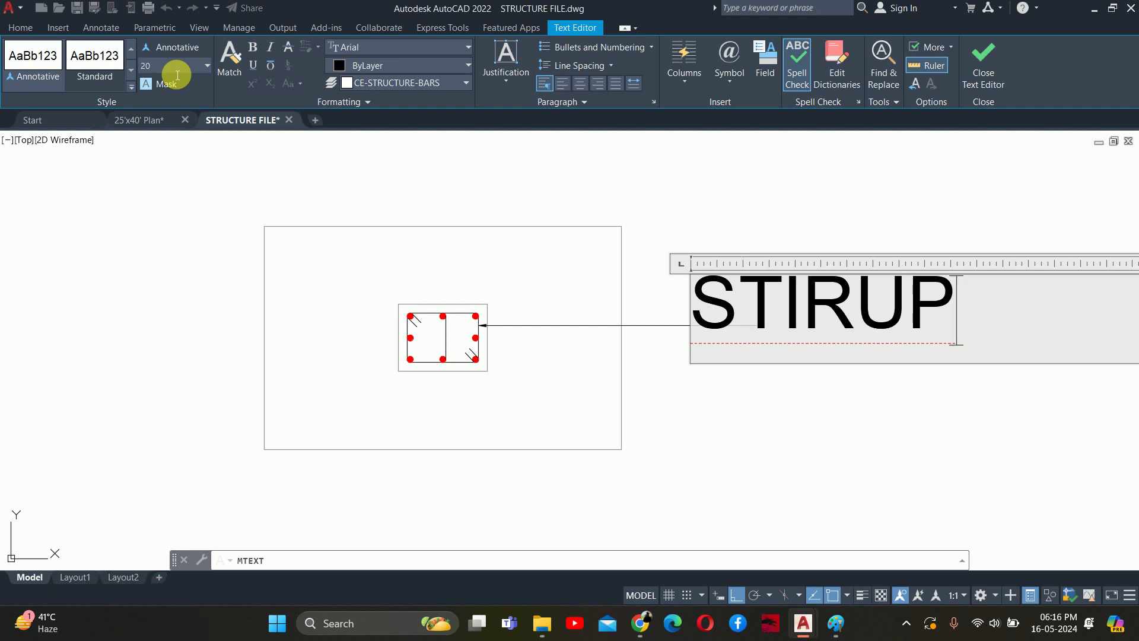
key("Return")
type("%%")
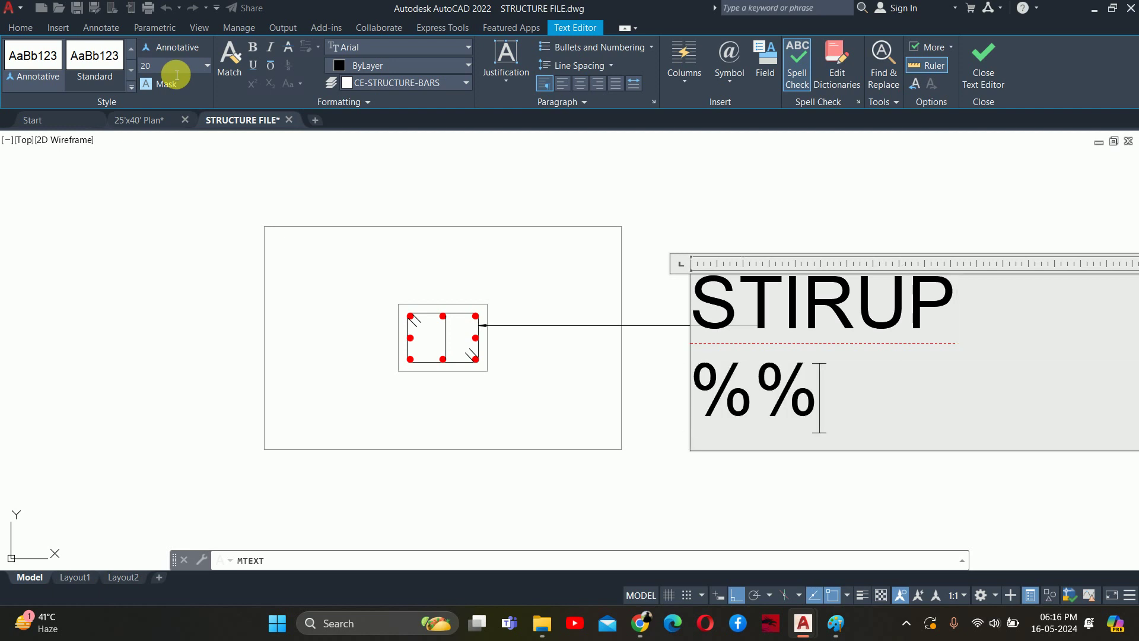
type("c")
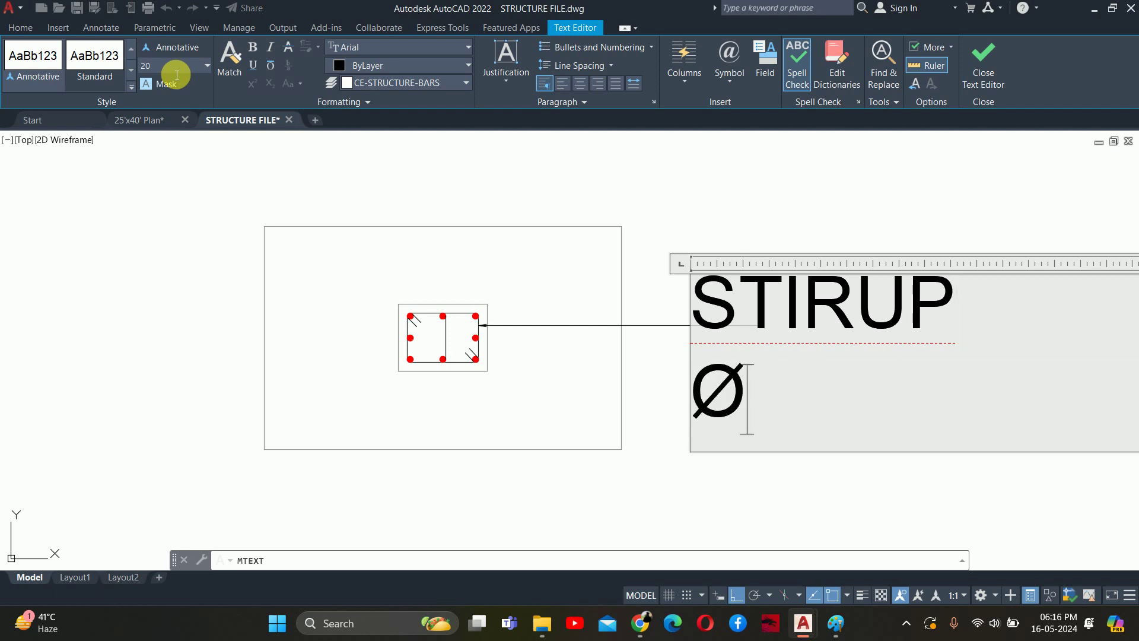
type("8")
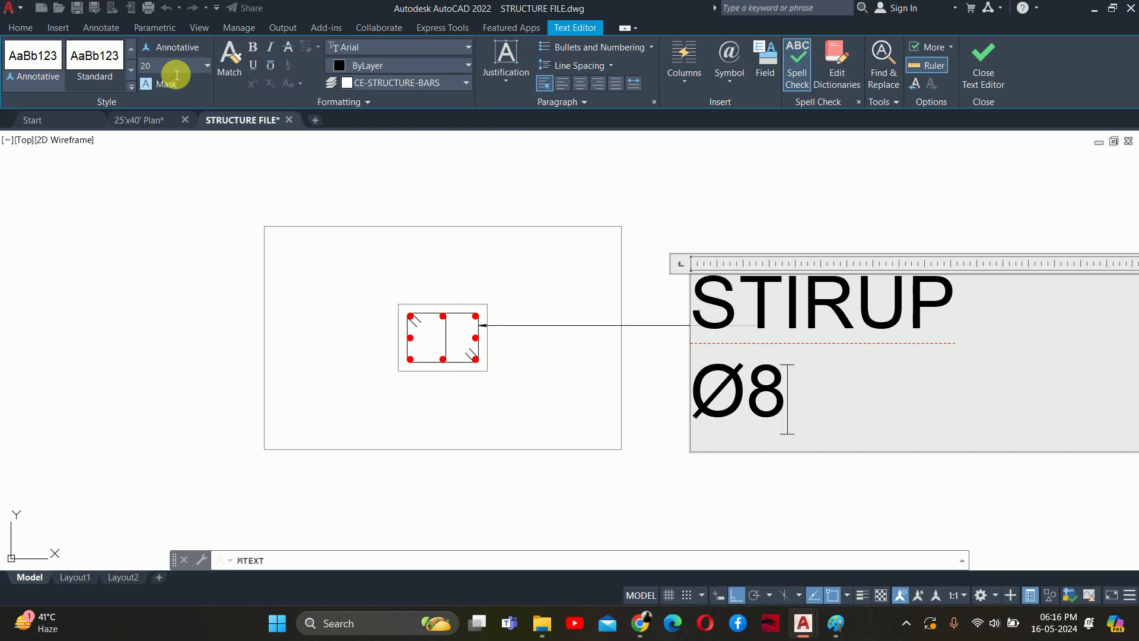
type("MM")
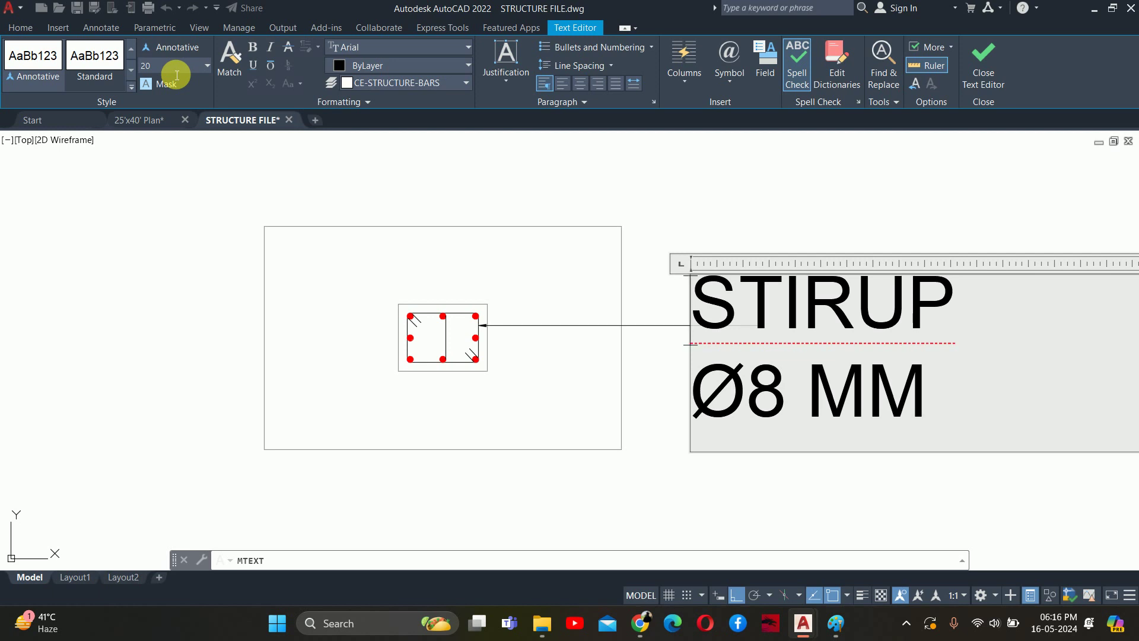
type("DOUBLE ")
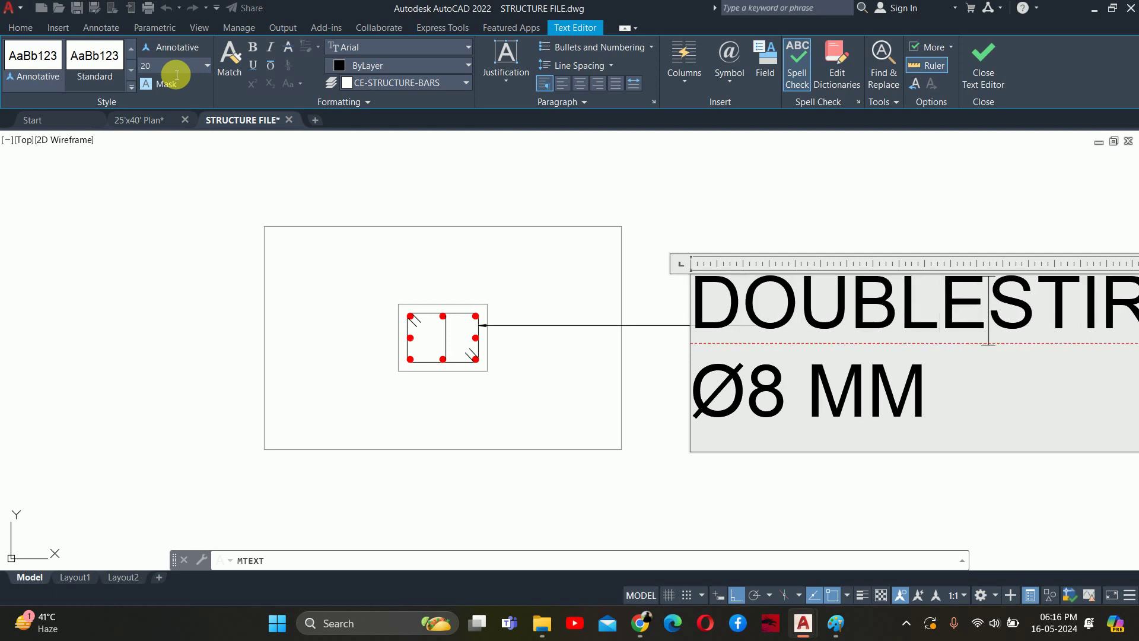
type("RING")
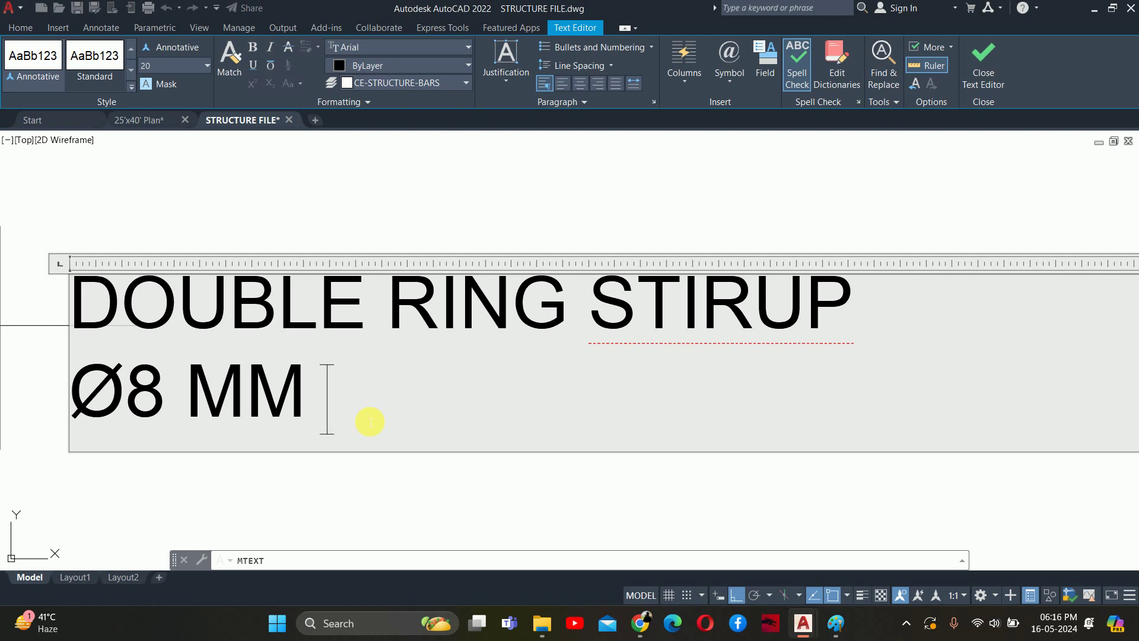
type("@")
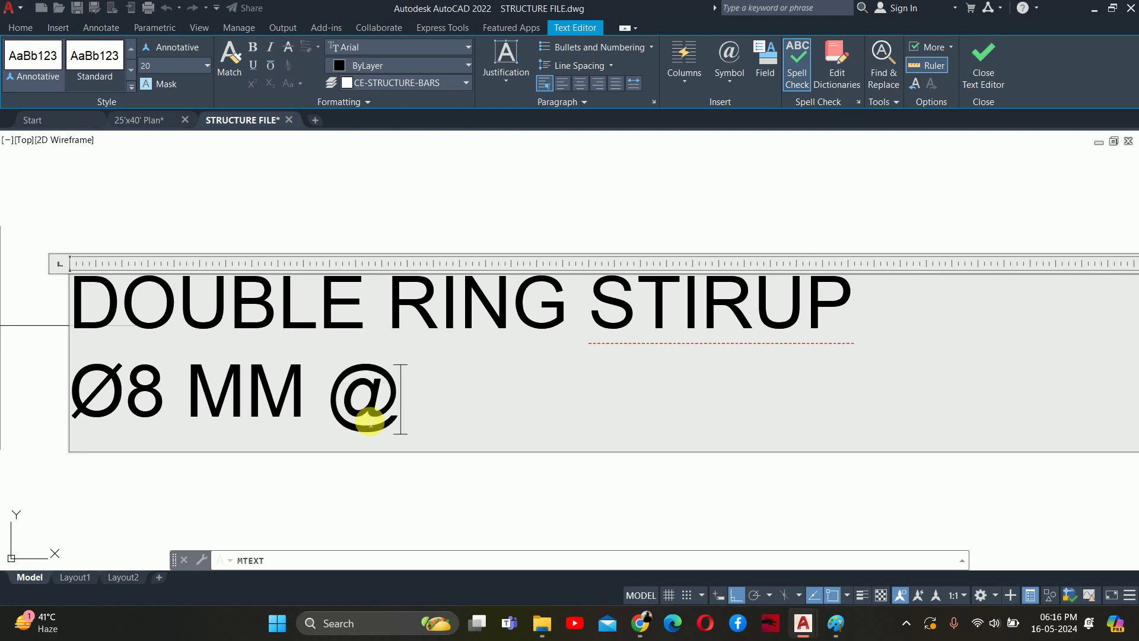
type("150")
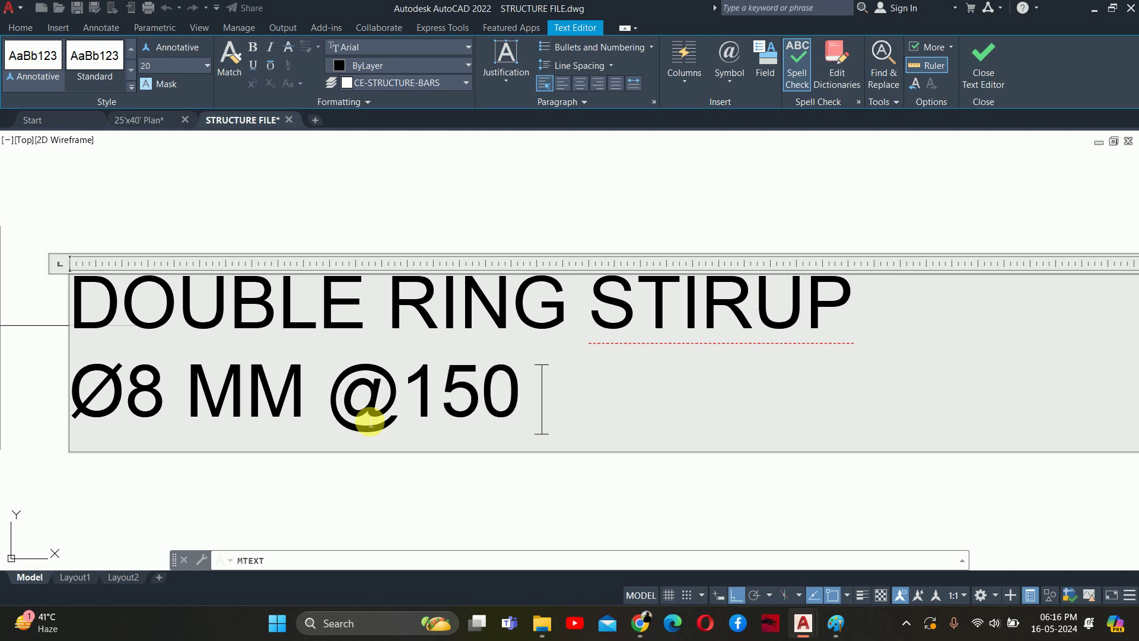
type(" MM")
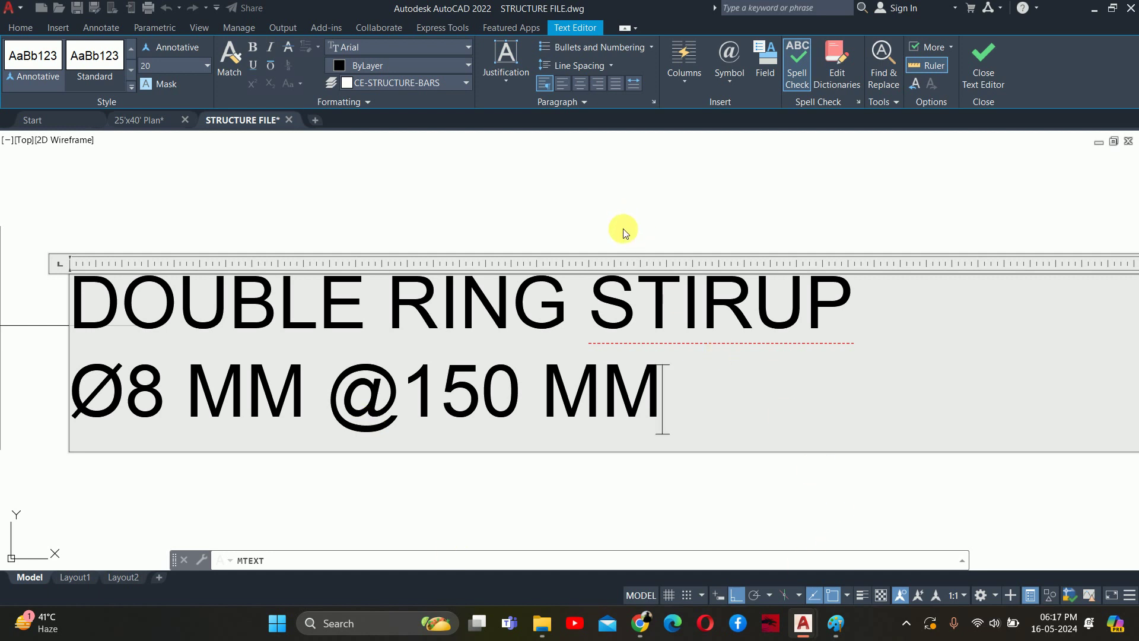
left_click_drag(693, 406, 332, 400)
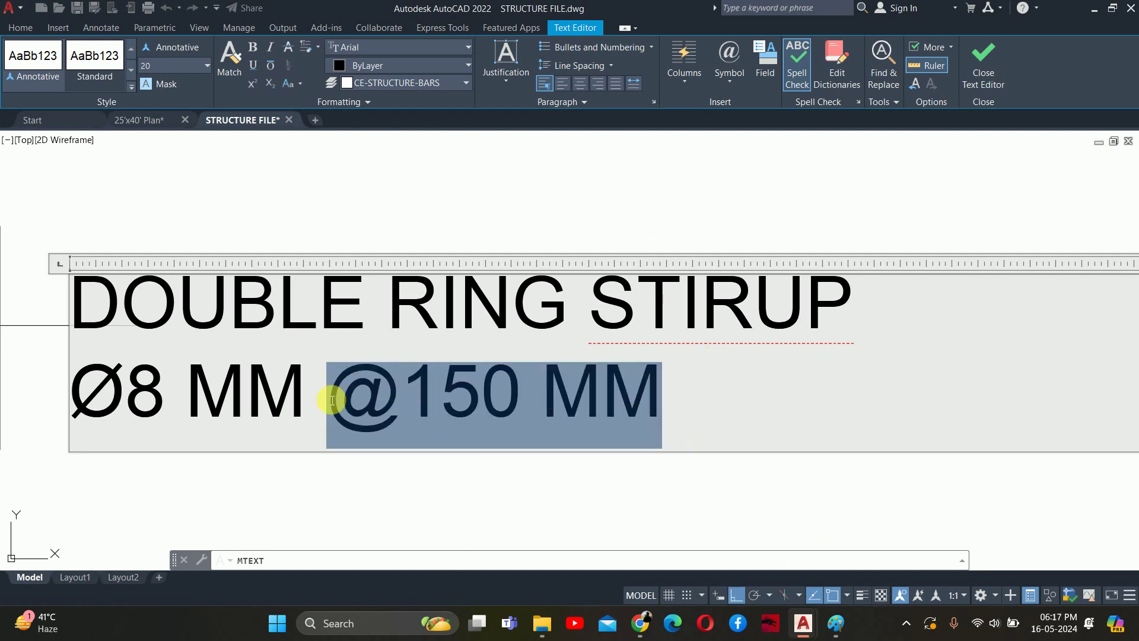
type("T")
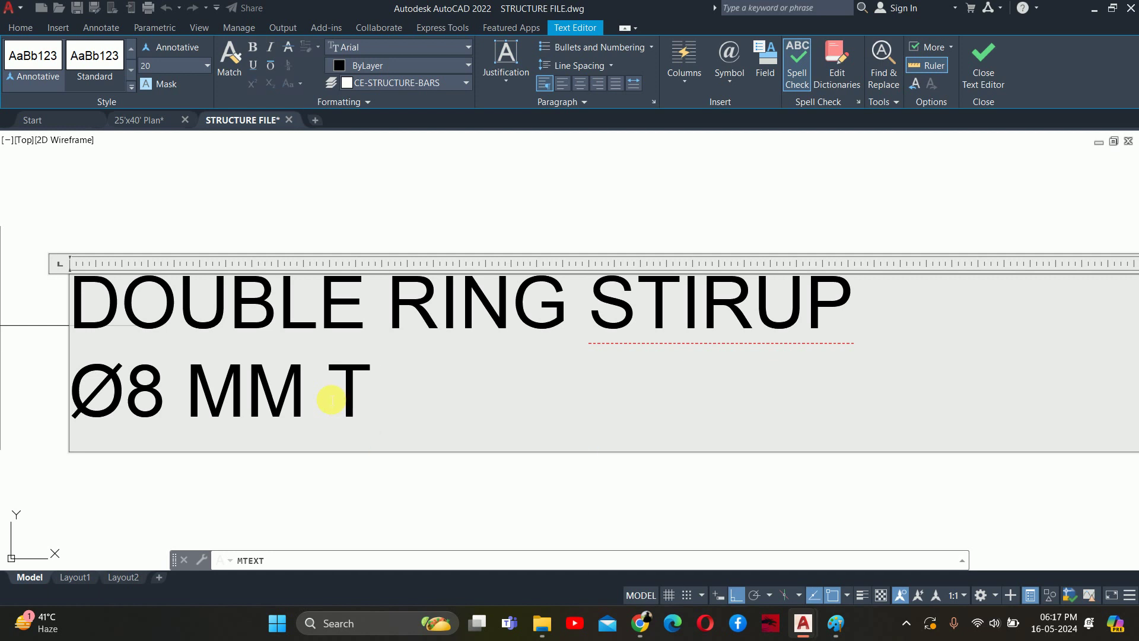
type("MT")
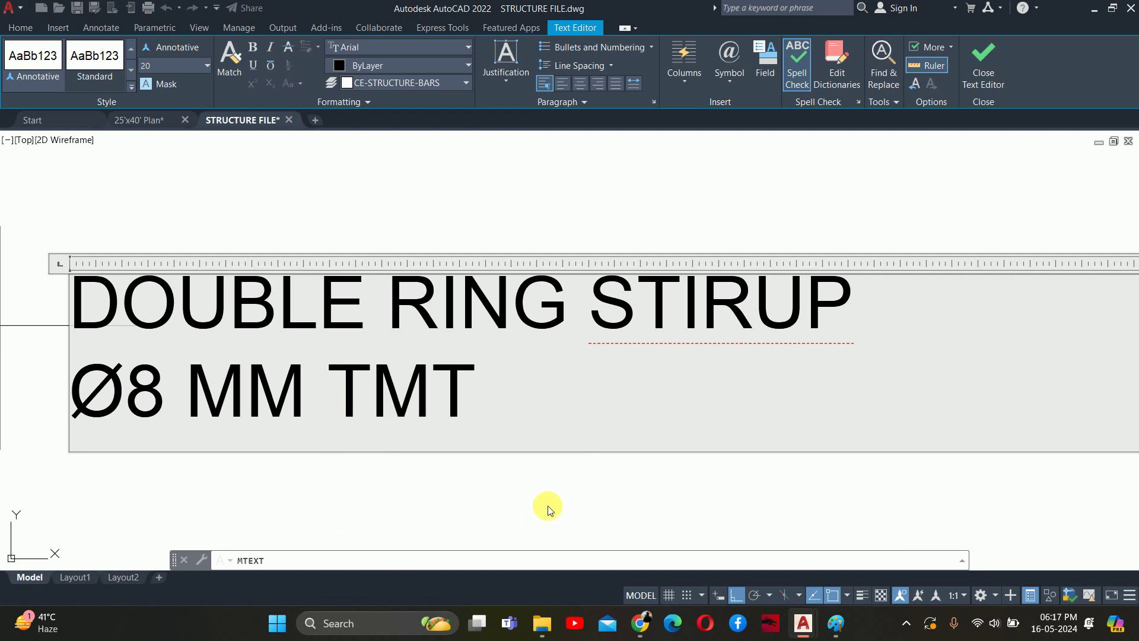
left_click(546, 509)
Bring the edited label into view and make a first, cancelled attempt to move it.
key("Escape")
key("Escape")
scroll(536, 483, "up", 3)
mouse_move(422, 377)
middle_mouse_down()
mouse_move(477, 366)
mouse_move(507, 381)
middle_mouse_up()
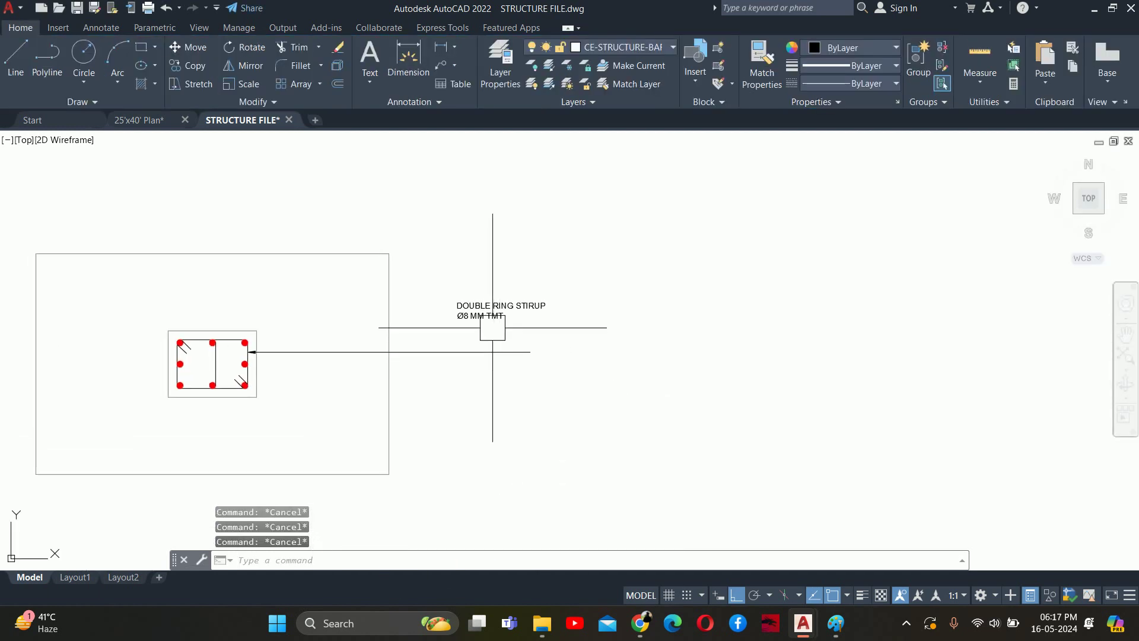
type("m")
key("Return")
left_click(501, 307)
key("Return")
left_click(628, 368)
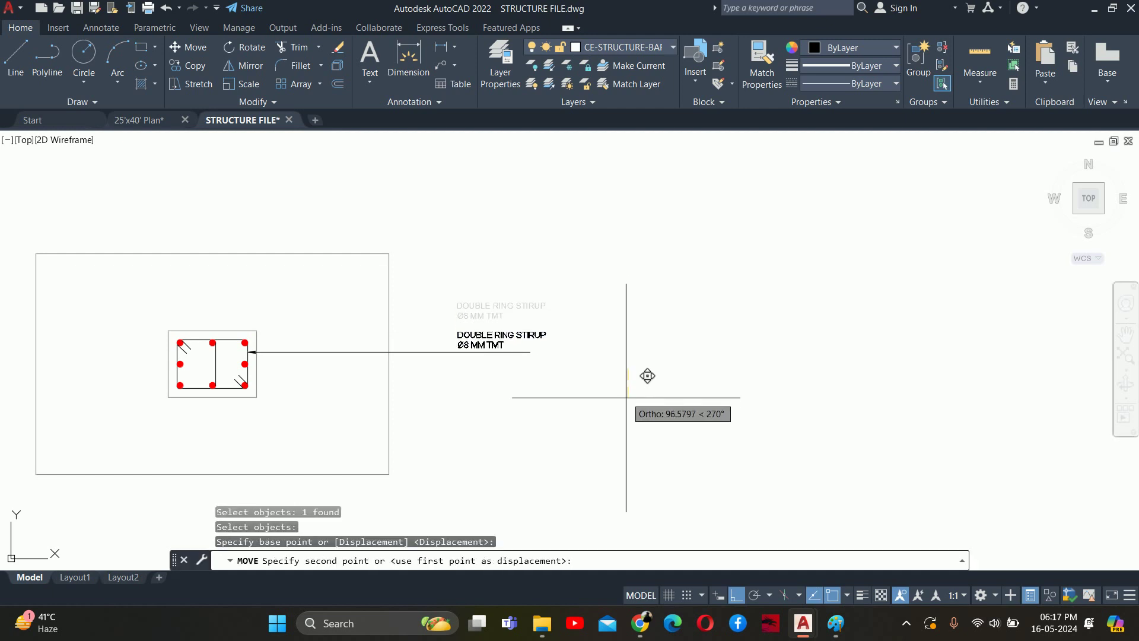
key("Escape")
key("Escape")
key("Escape")
Move the DOUBLE RING STIRUP label onto the end of its leader line.
scroll(487, 379, "up", 2)
middle_click_drag(488, 378, 620, 377)
type("m")
key("Return")
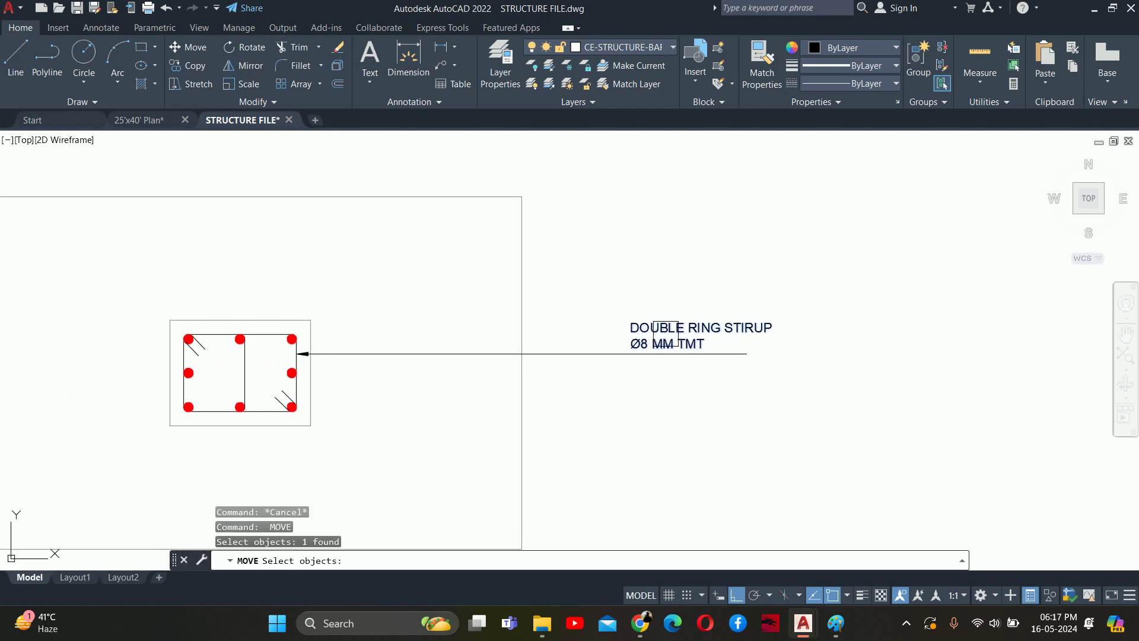
left_click(682, 329)
key("Return")
left_click(653, 420)
left_click(652, 437)
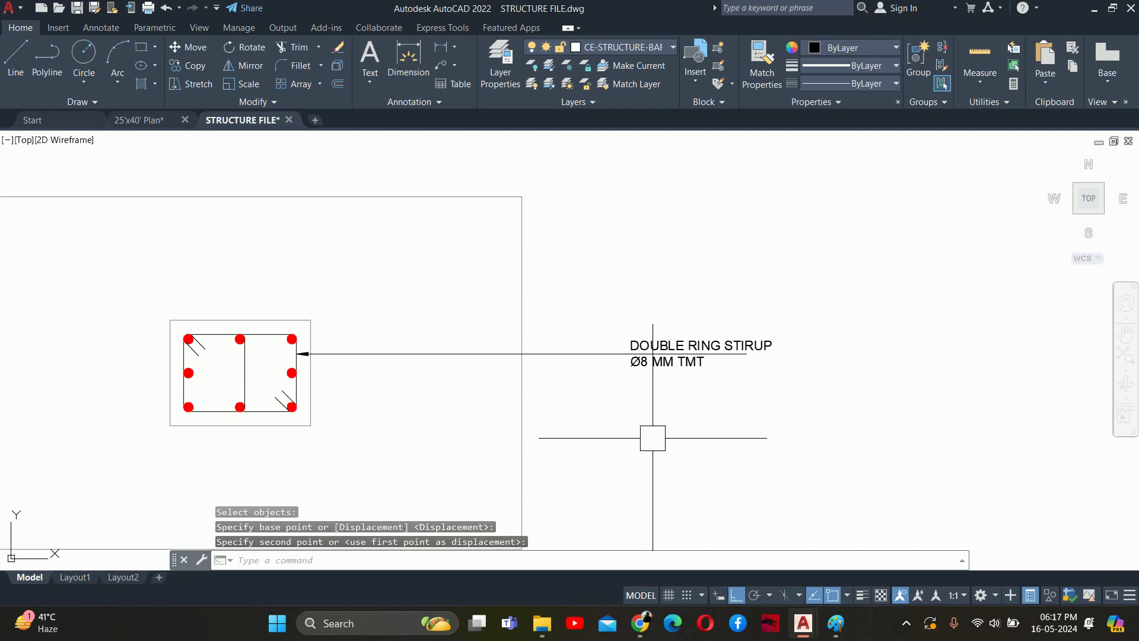
Reselect the label for a further adjustment, then cancel the move.
scroll(667, 344, "up", 4)
key("Return")
left_click(643, 350)
key("Return")
left_click(628, 269)
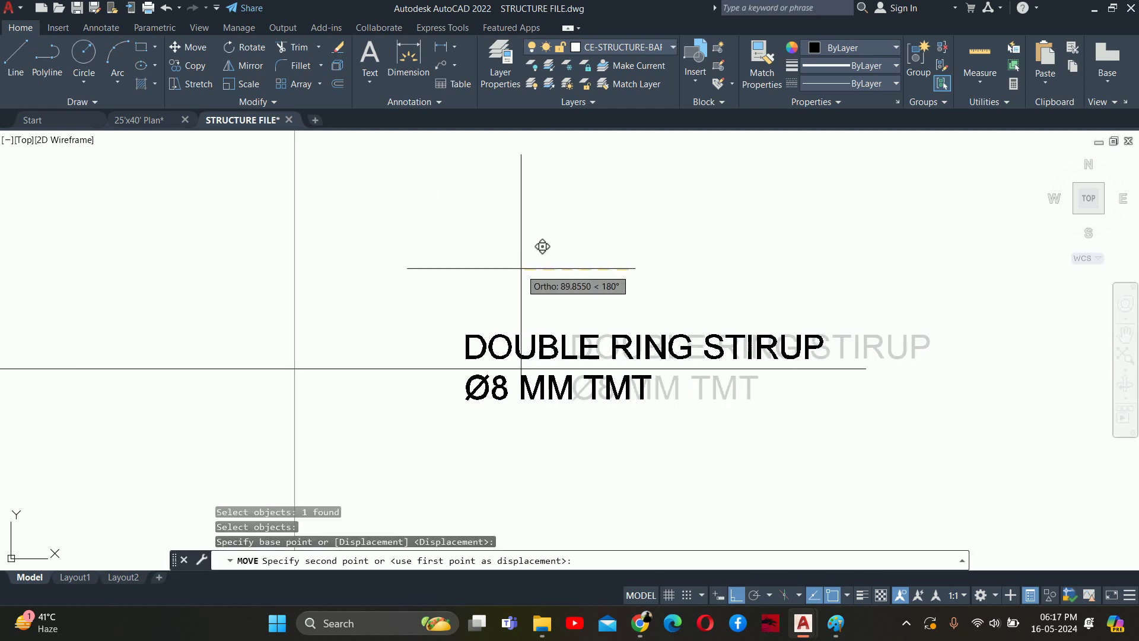
key("Escape")
key("Escape")
scroll(582, 314, "down", 5)
key("Escape")
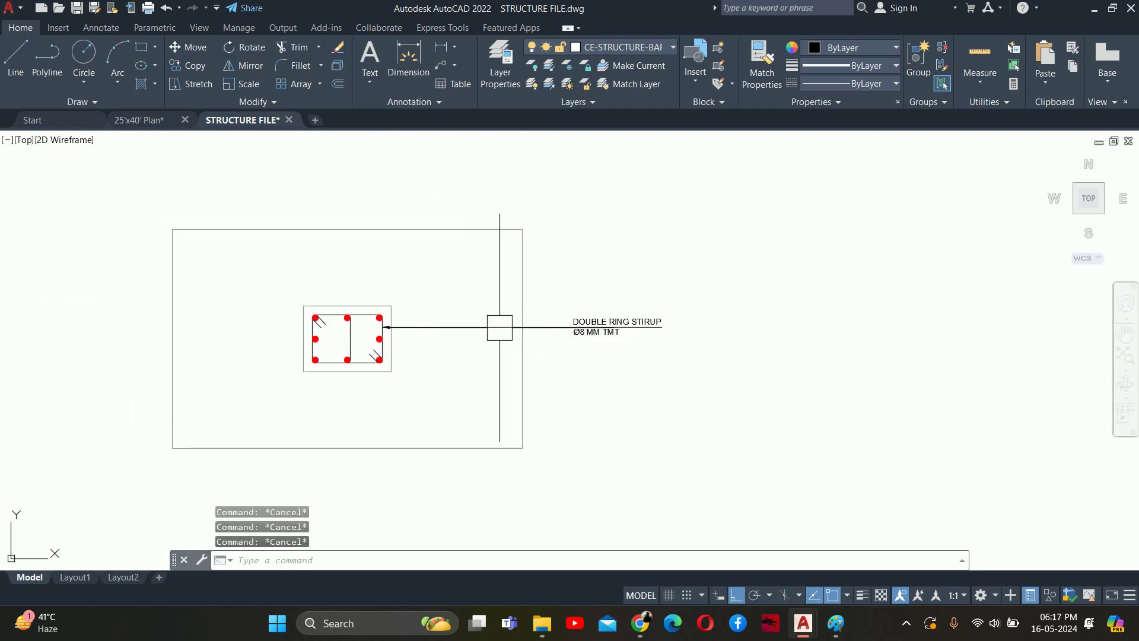
Pan and zoom to review the column section with its relabelled stirrup.
scroll(498, 346, "up", 2)
middle_click_drag(498, 346, 641, 363)
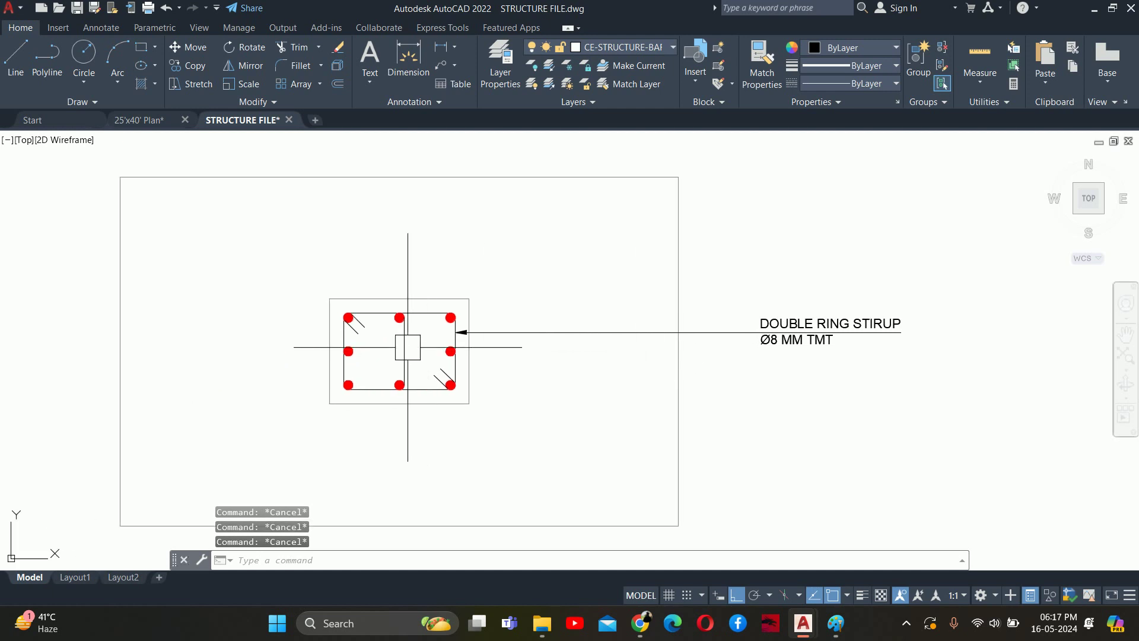
scroll(397, 341, "up", 2)
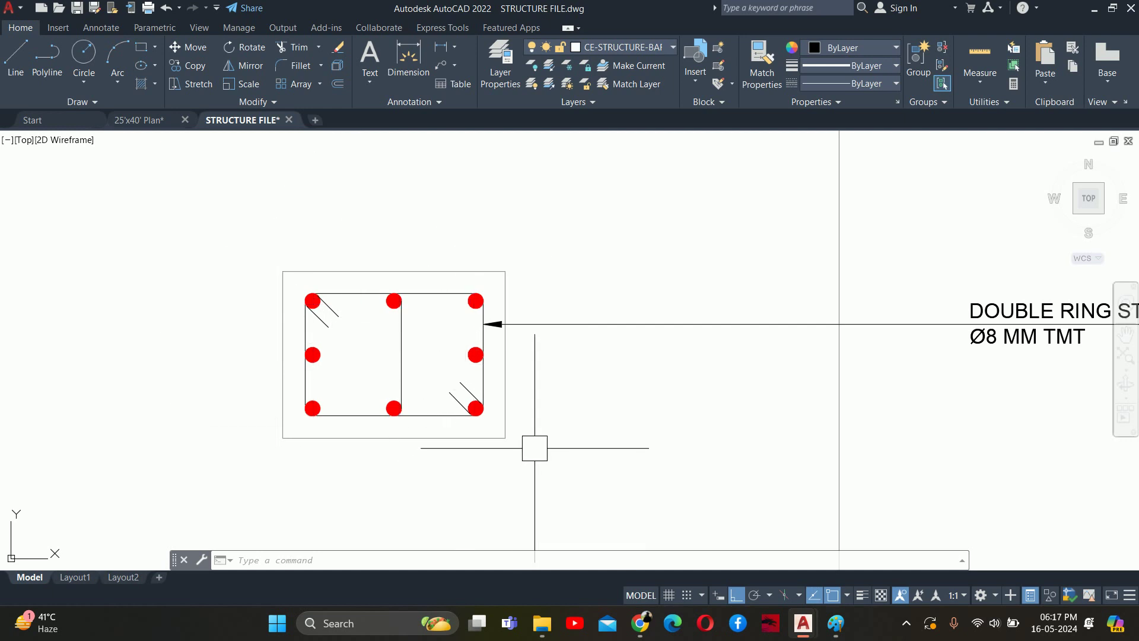
scroll(471, 395, "up", 4)
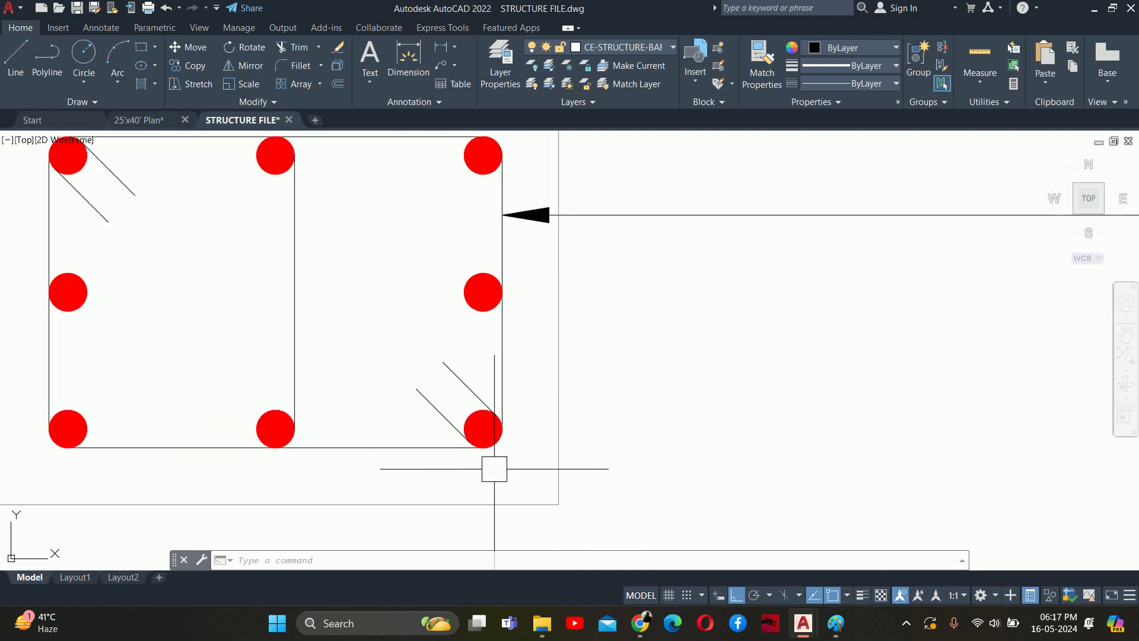
scroll(513, 450, "down", 4)
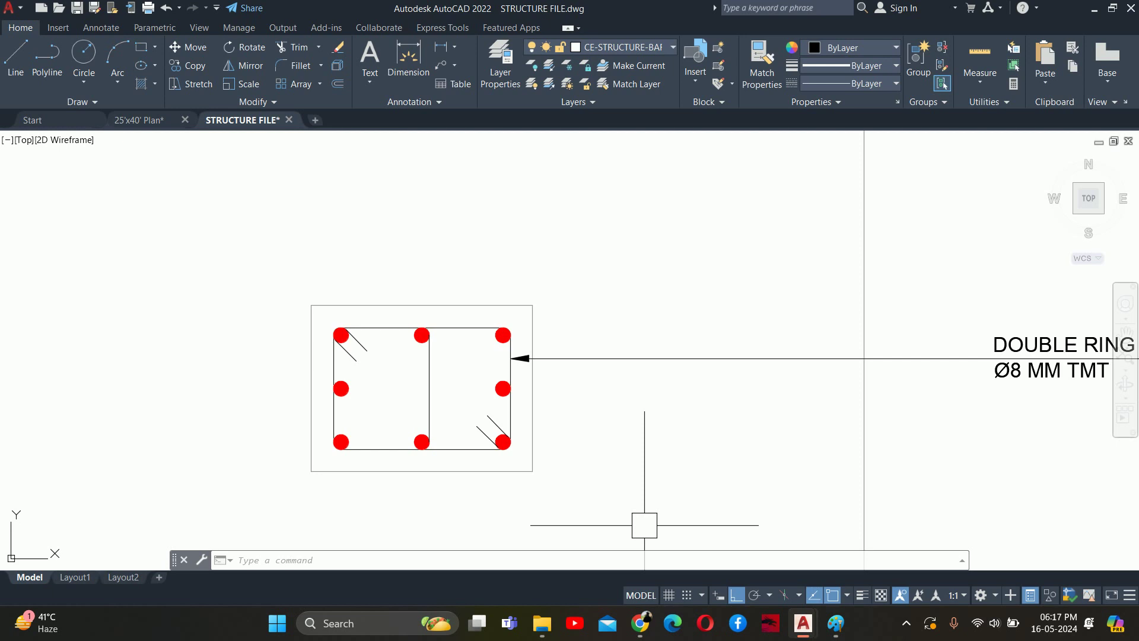
key("Escape")
key("Escape")
key("Escape")
scroll(578, 425, "down", 5)
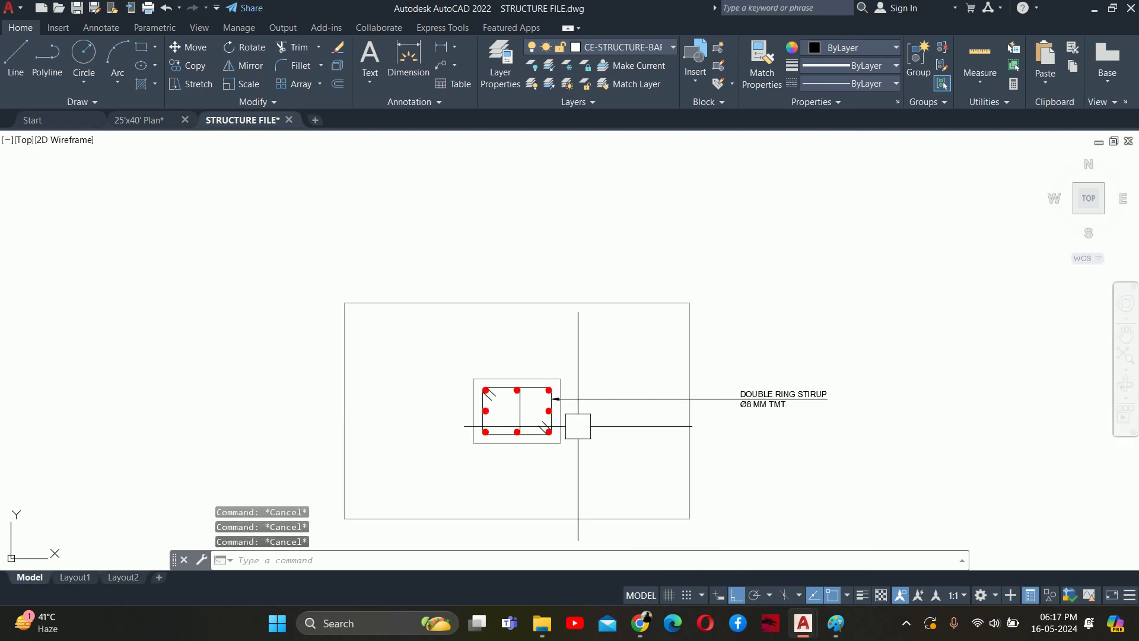
scroll(492, 338, "up", 4)
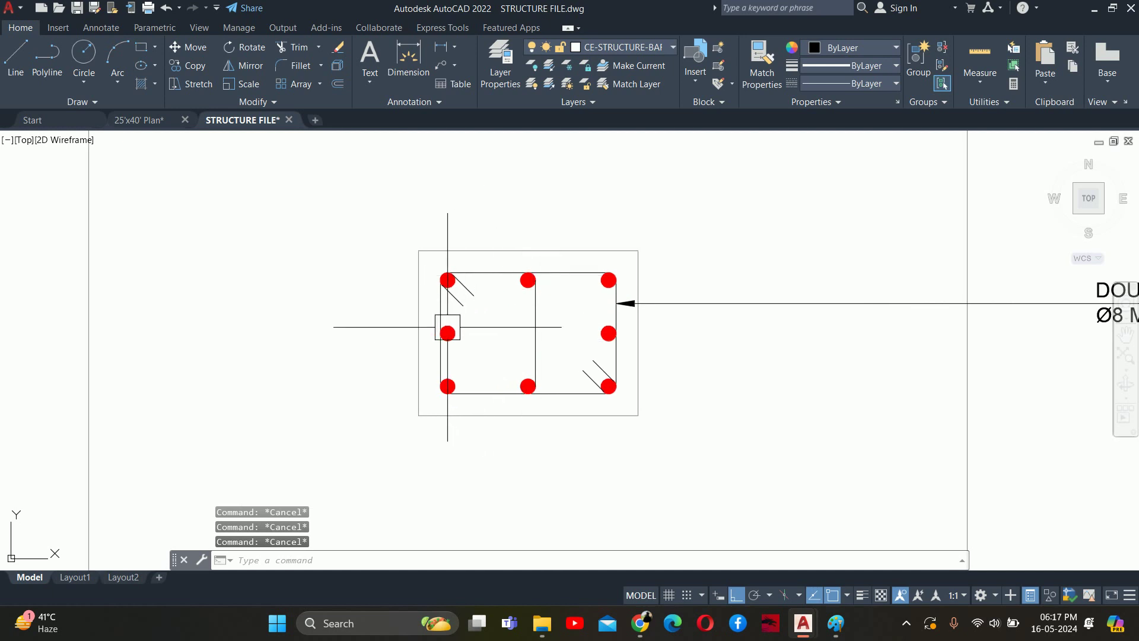
Search Google Images for 'TYPE OF RING IN COLUMN'.
left_click(639, 624)
scroll(267, 124, "up", 2)
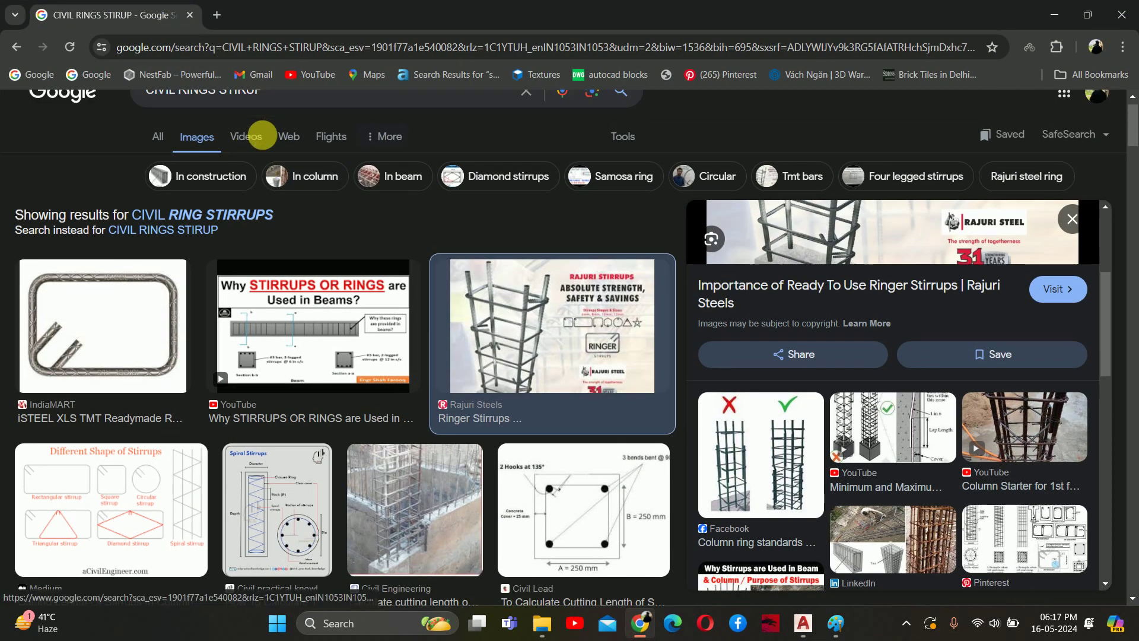
left_click_drag(315, 125, 84, 129)
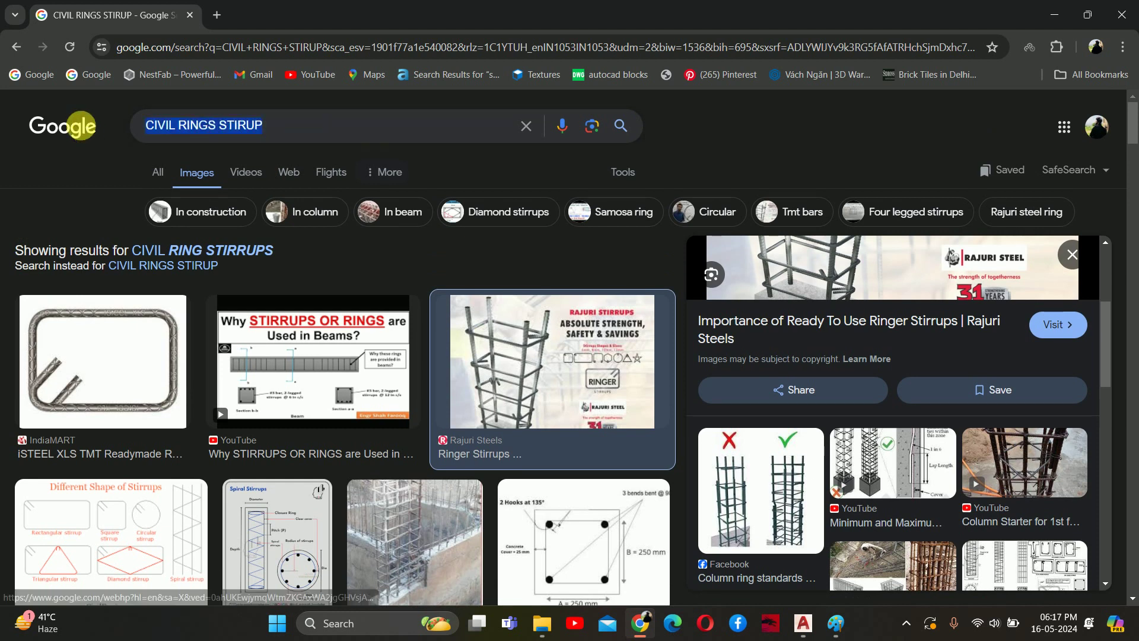
type("TYPE O")
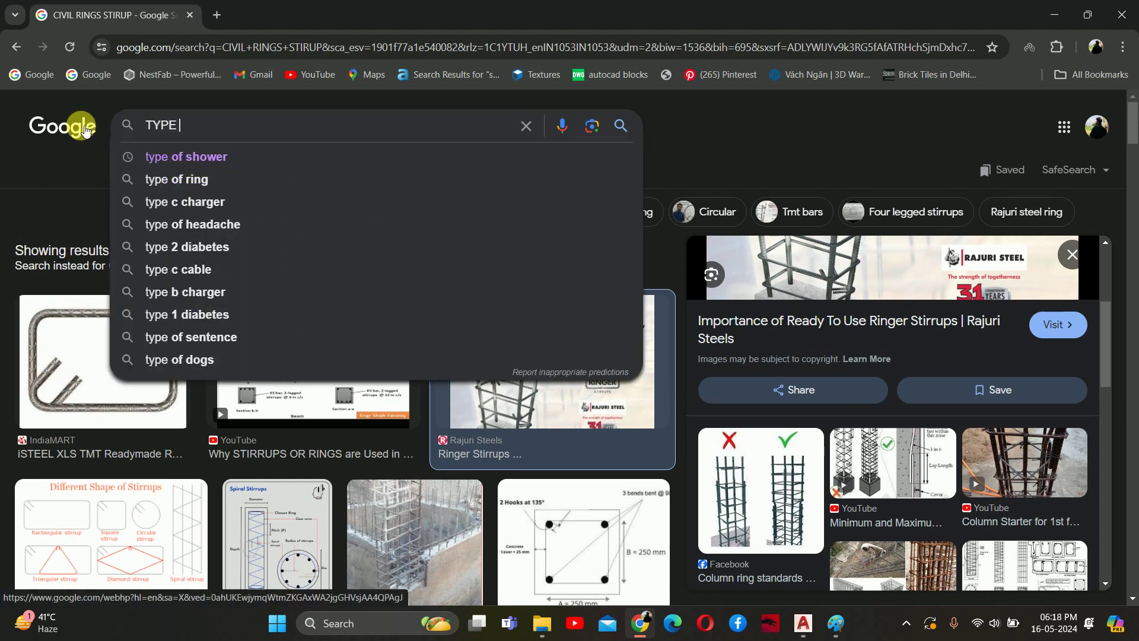
type("F ")
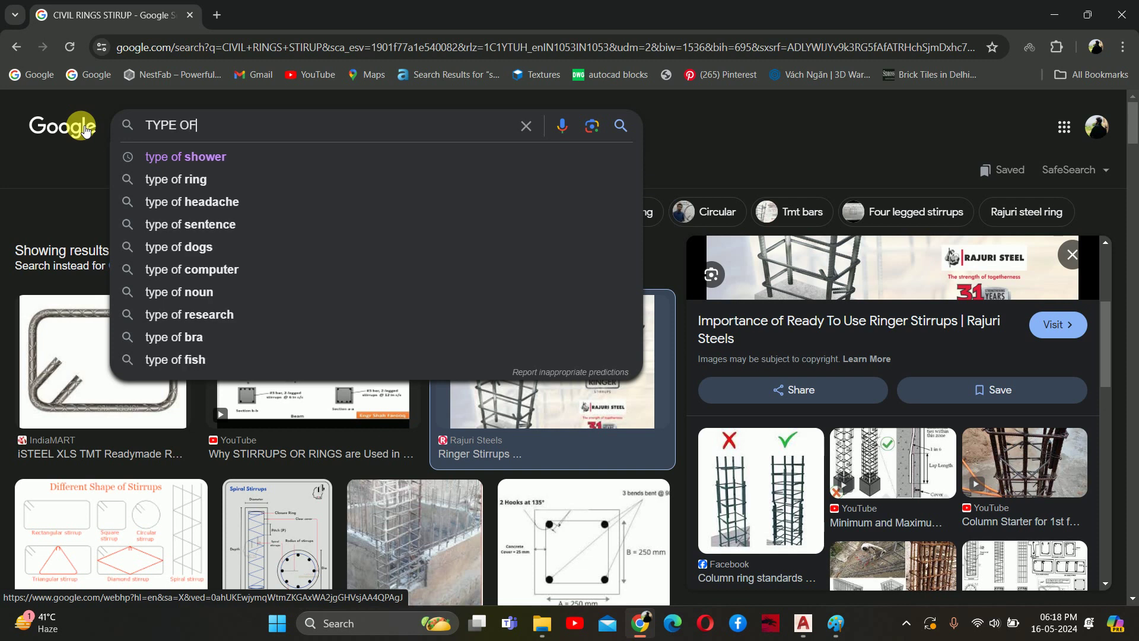
type("RING")
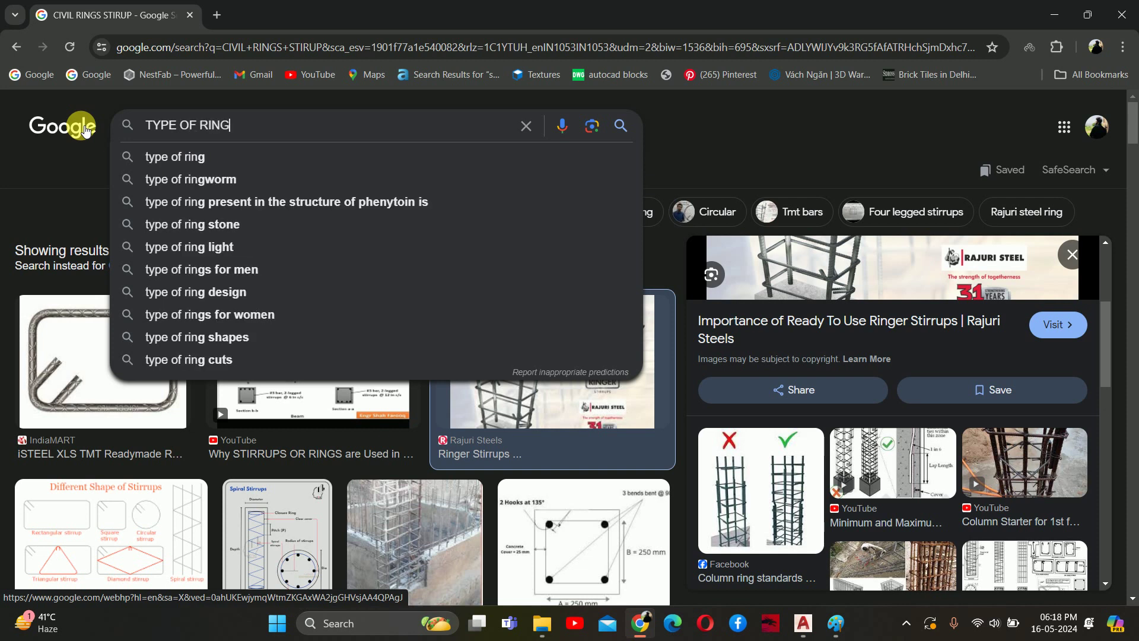
type(" IN COLUMN")
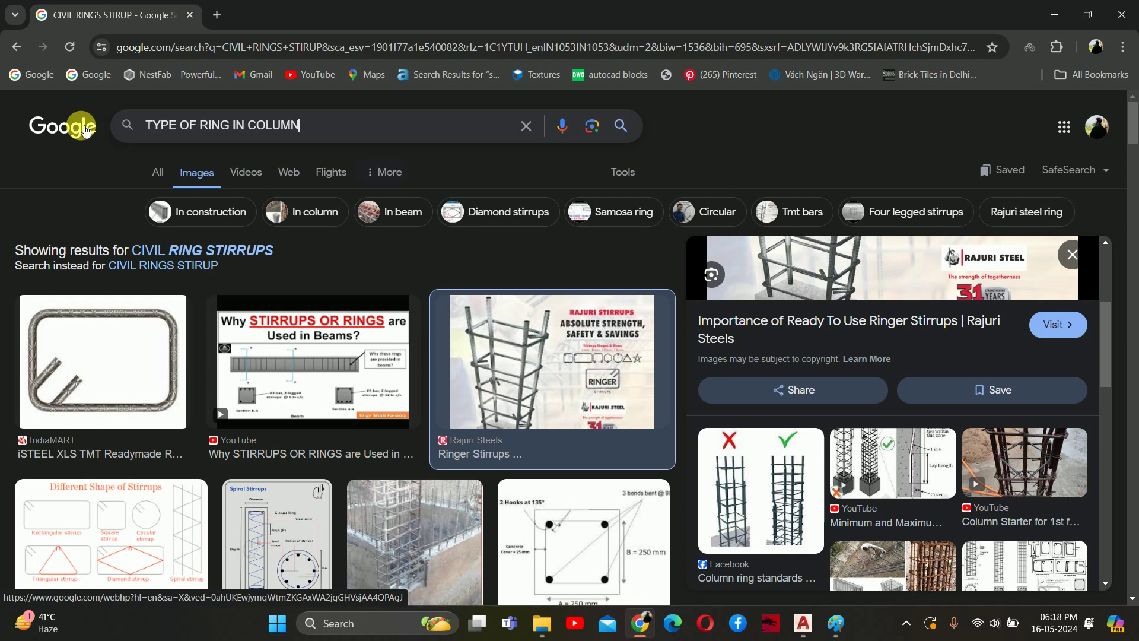
key("Return")
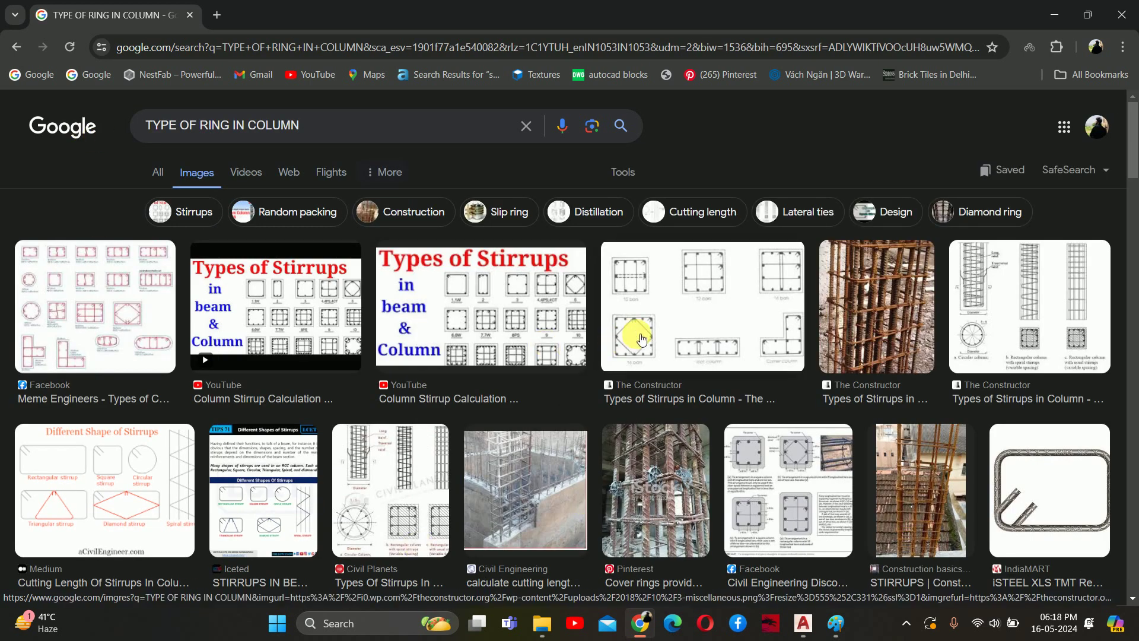
Preview the Types of Stirrups image and the column ring chart, then minimize Chrome.
left_click(516, 311)
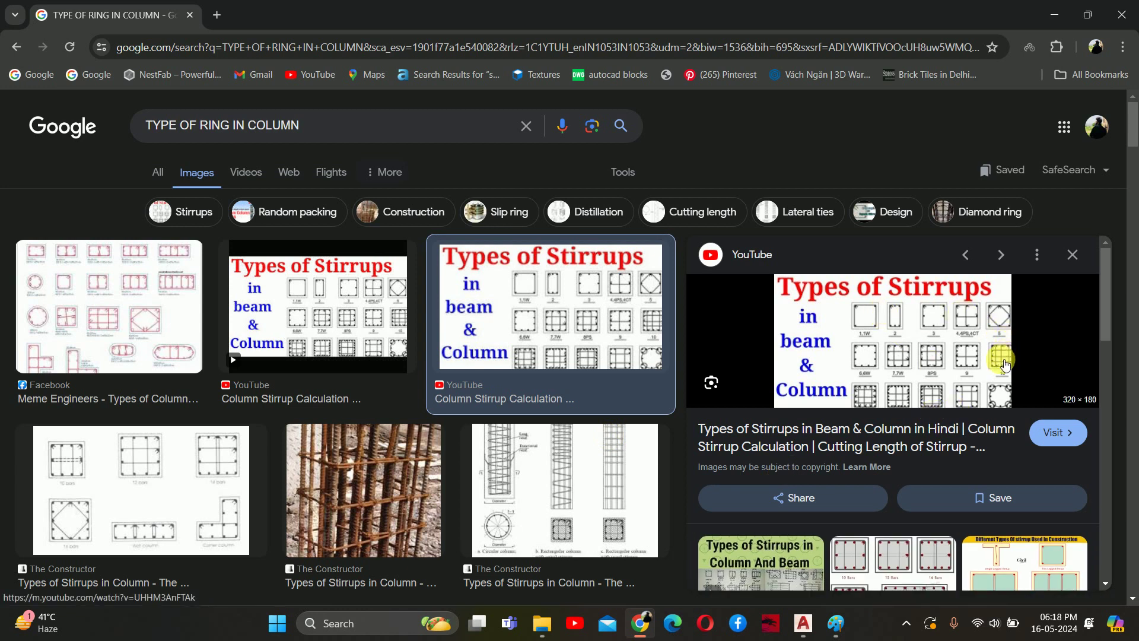
mouse_move(892, 340)
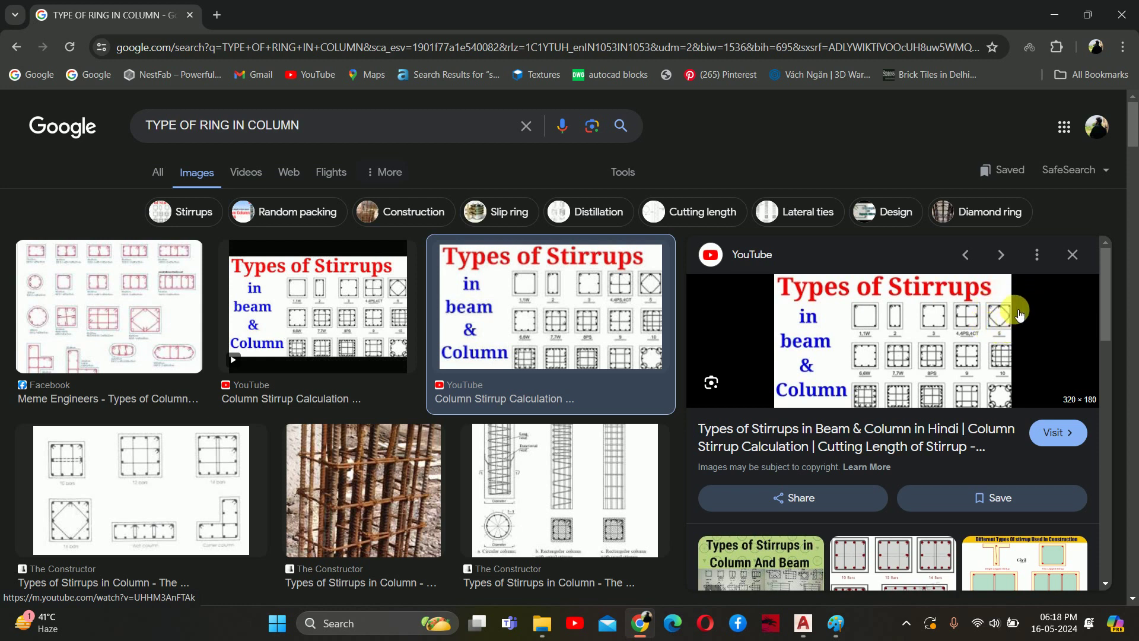
scroll(984, 321, "down", 1)
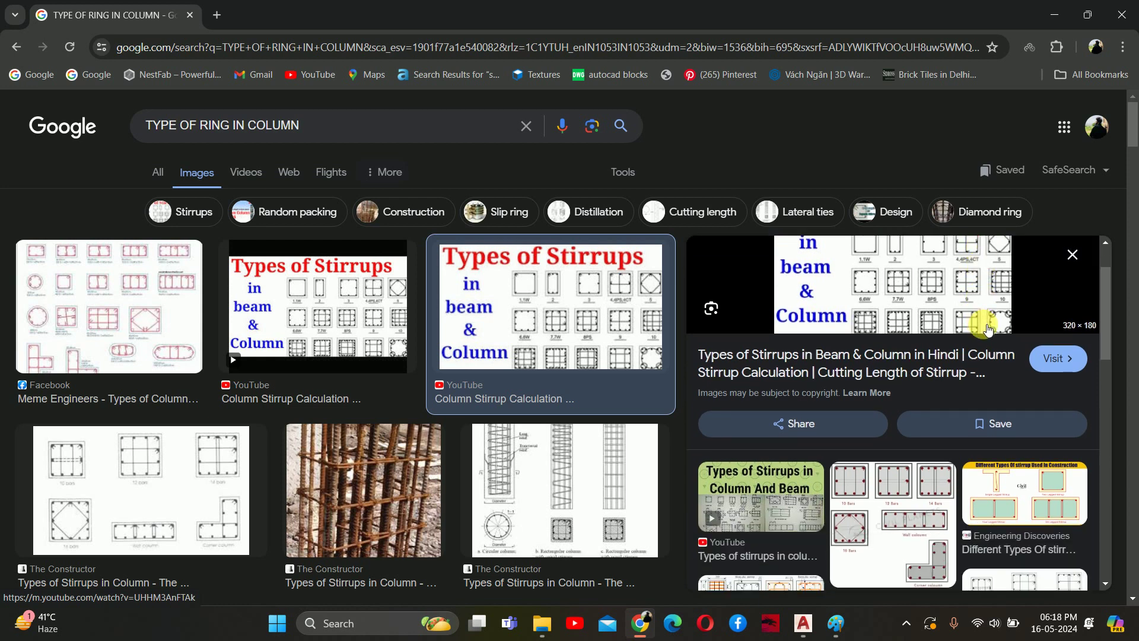
scroll(962, 450, "down", 1)
scroll(979, 367, "down", 2)
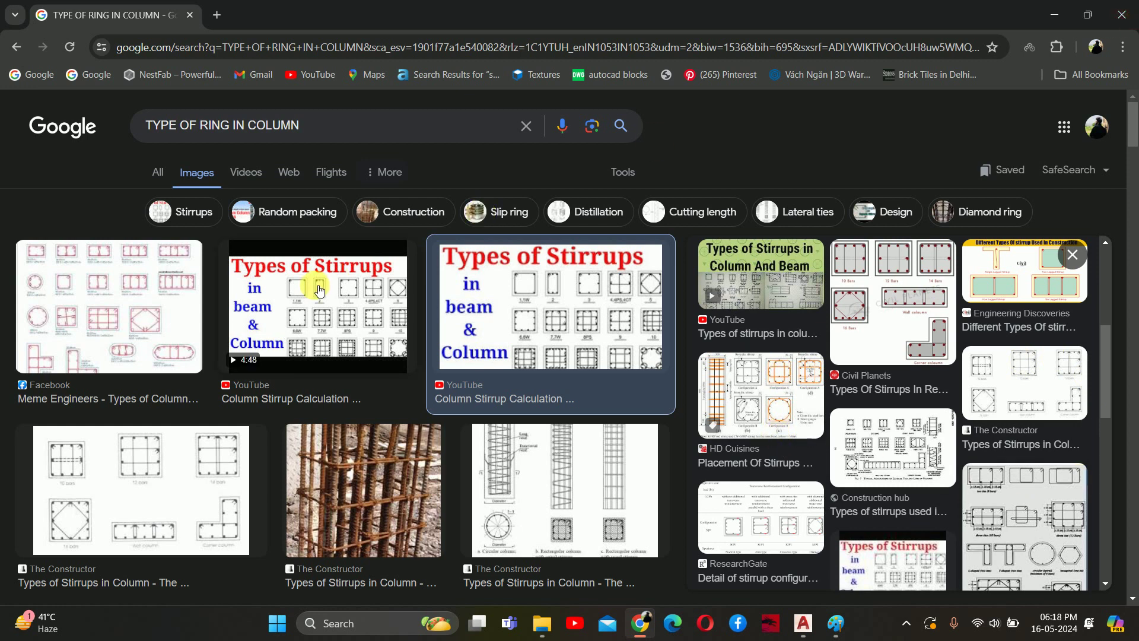
left_click(84, 273)
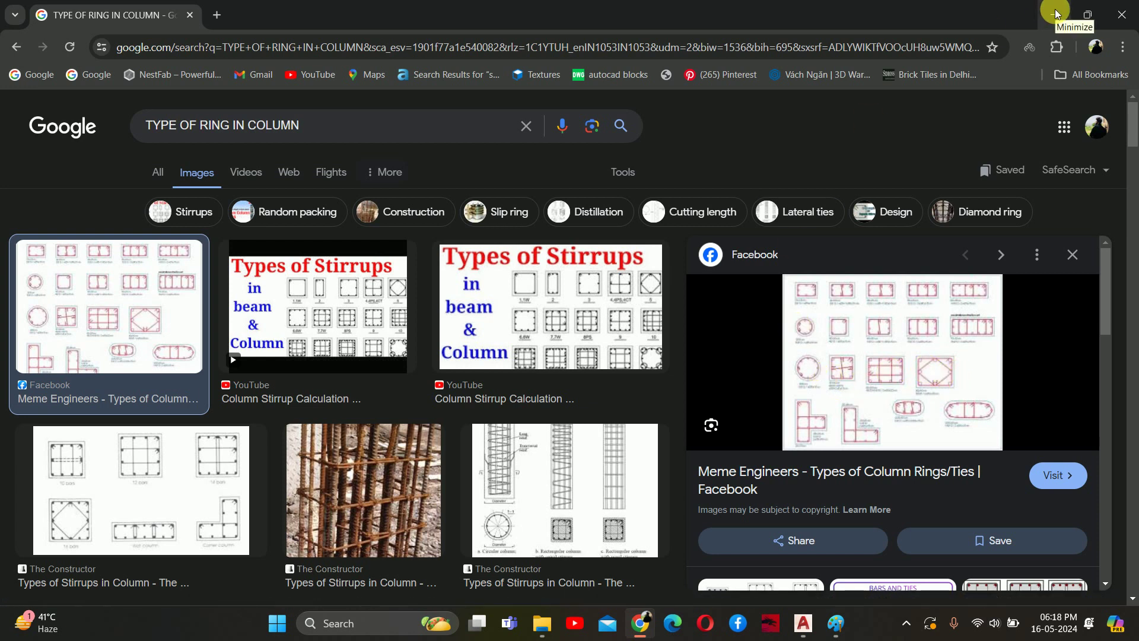
left_click(1056, 13)
Pan to the stirrup label and column section, starting and cancelling a leader.
scroll(601, 341, "down", 2)
scroll(600, 341, "up", 2)
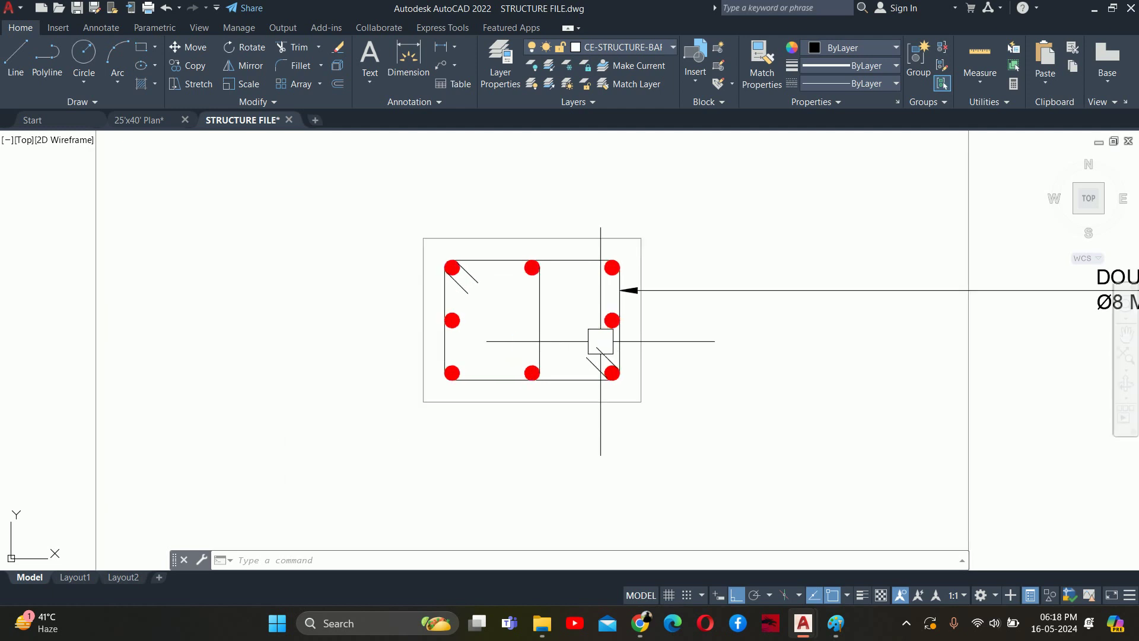
middle_click_drag(995, 317, 813, 335)
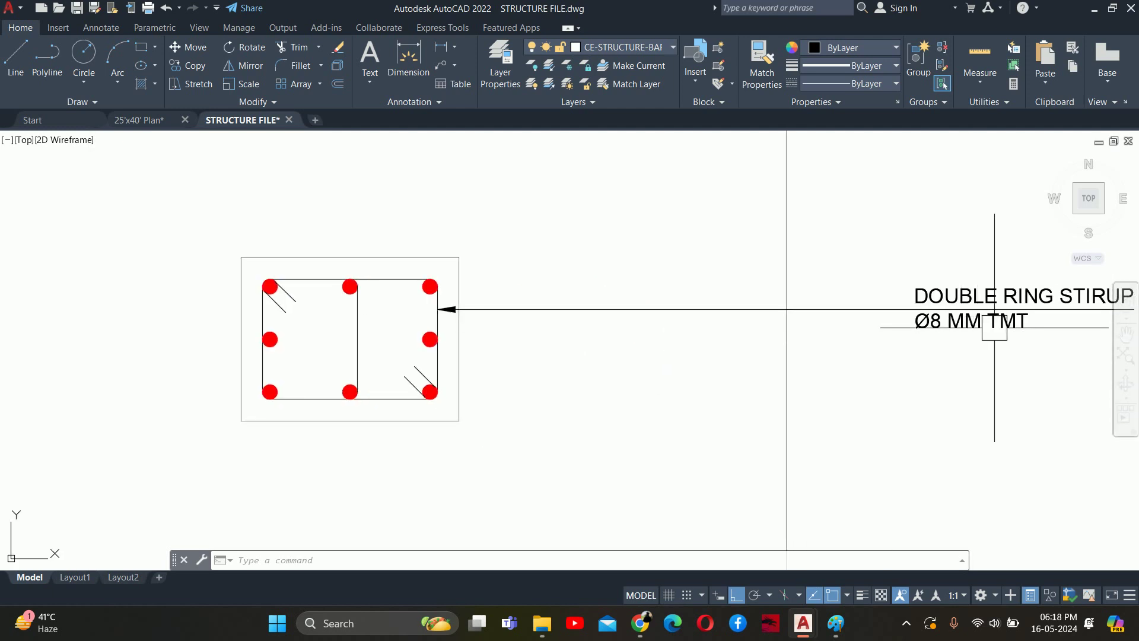
middle_click_drag(582, 303, 579, 381)
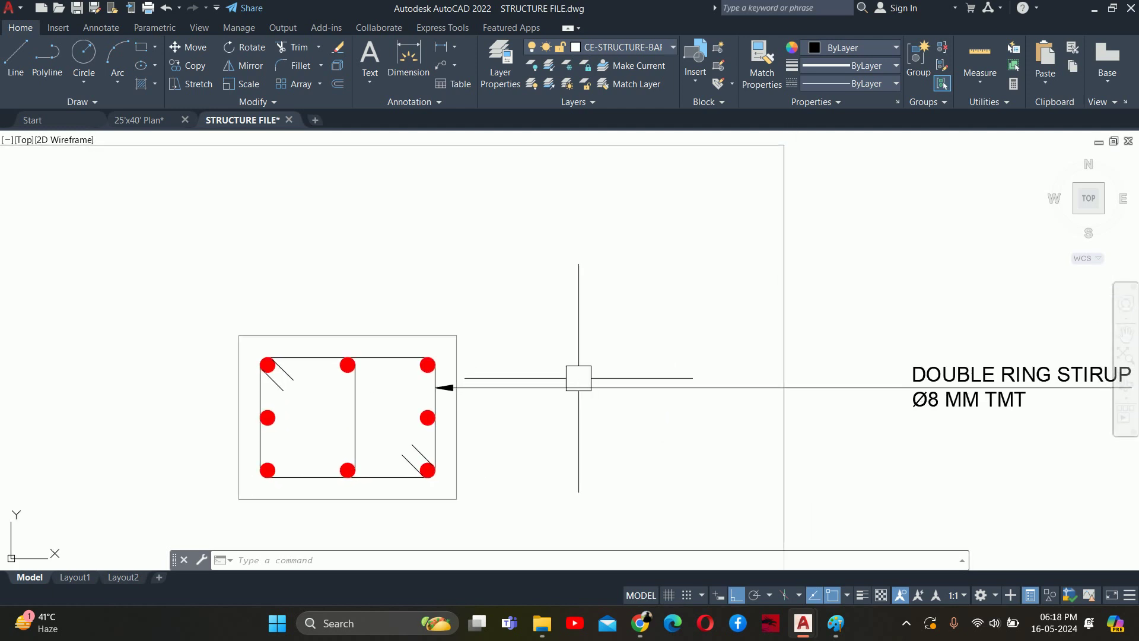
type("LE")
key("Return")
key("Escape")
key("Escape")
scroll(768, 299, "down", 3)
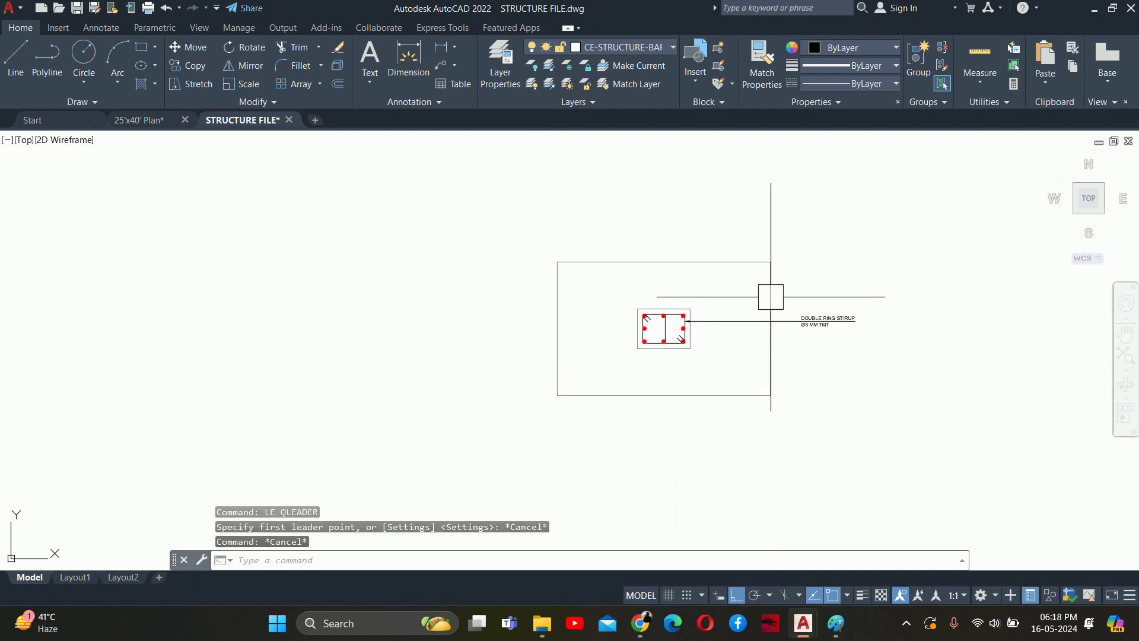
Delete the outer footing outline and try stretching the leader, then cancel.
left_click(766, 284)
key("Delete")
type("s")
key("Return")
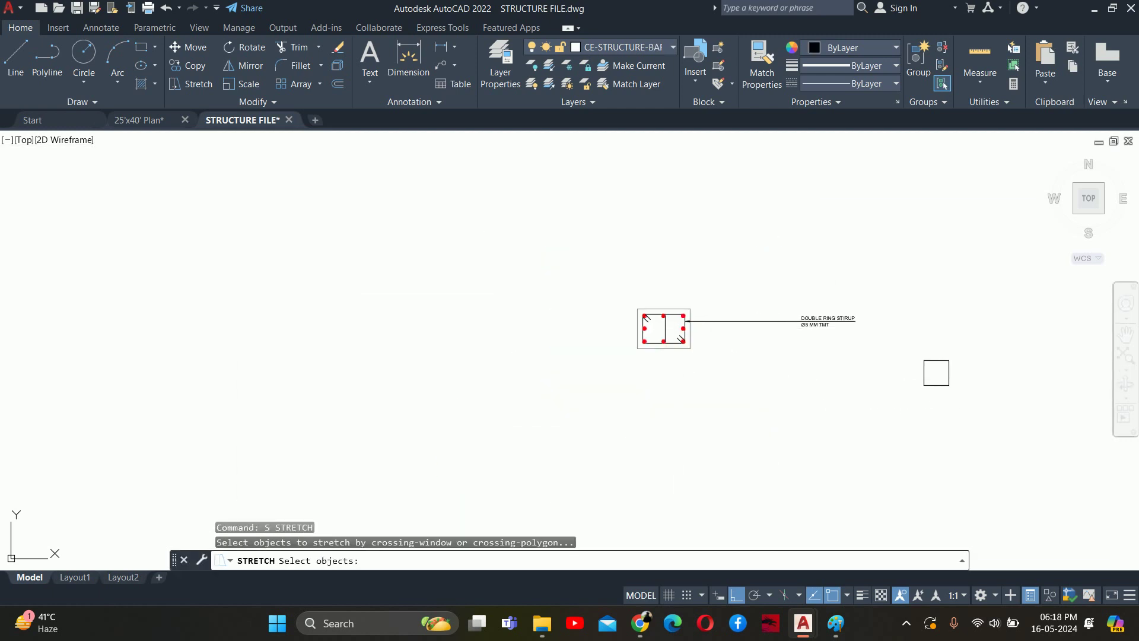
left_click(935, 371)
left_click(752, 277)
key("Return")
key("Escape")
key("Escape")
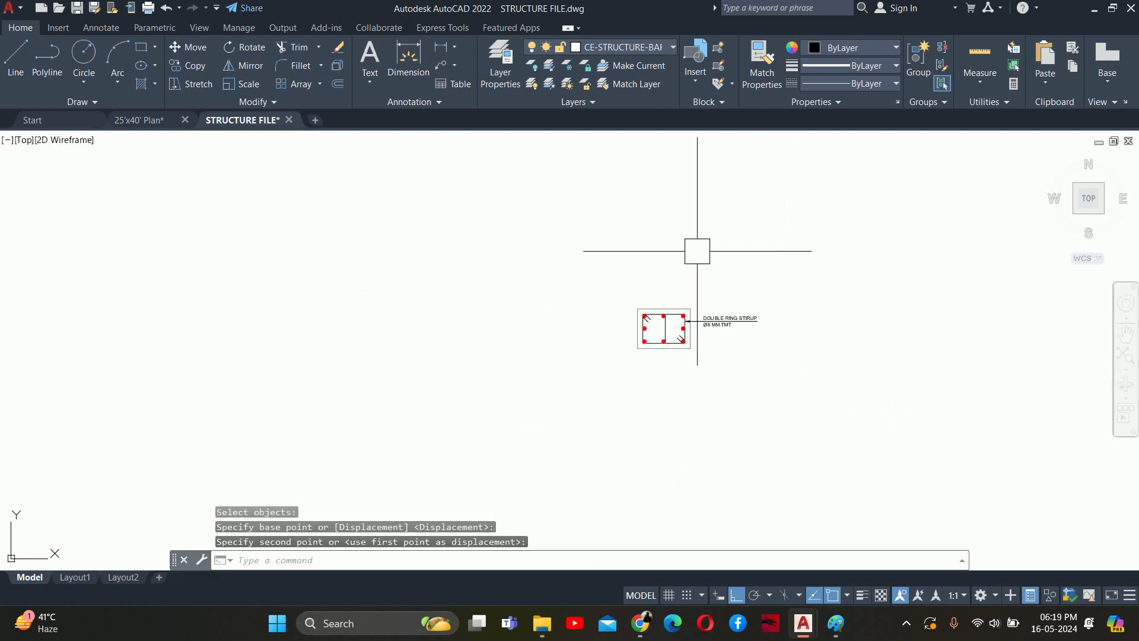
scroll(645, 304, "up", 5)
key("Escape")
scroll(707, 316, "down", 1)
scroll(725, 420, "up", 1)
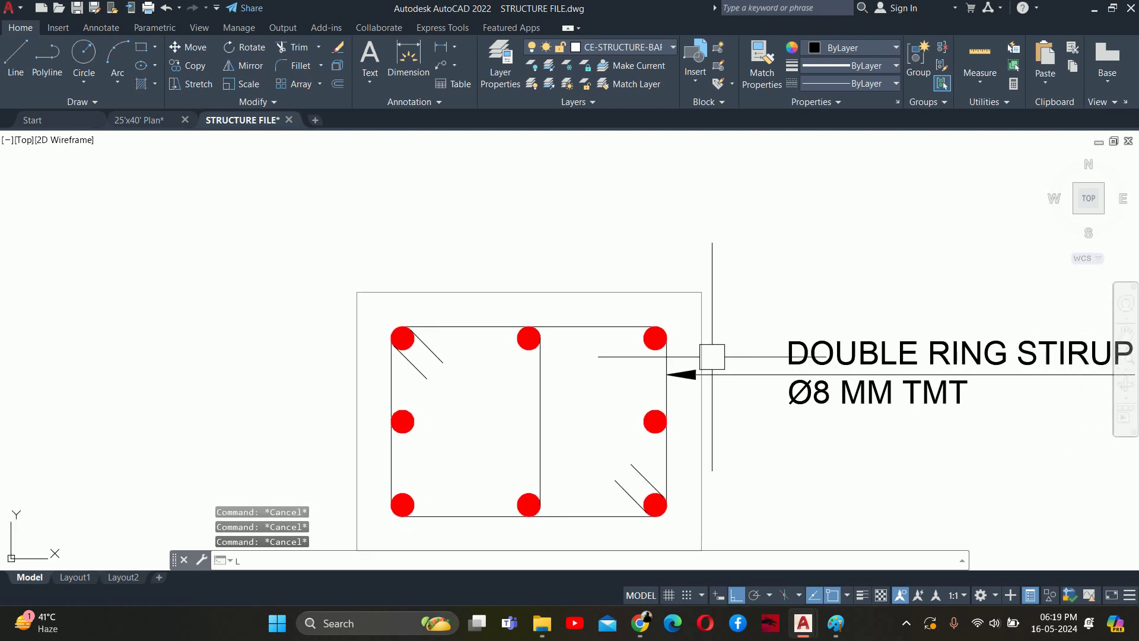
Draw a leader (LE) from the top-middle bar up and out to the right.
type("le")
key("Return")
scroll(618, 342, "up", 2)
left_click(475, 320)
scroll(476, 320, "down", 4)
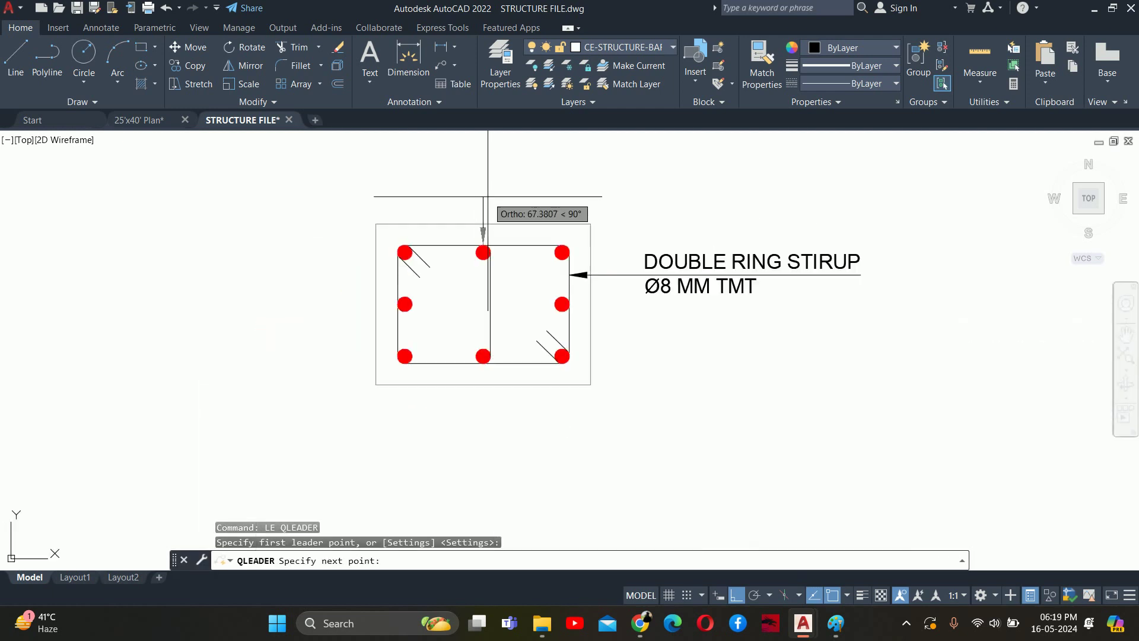
left_click(470, 281)
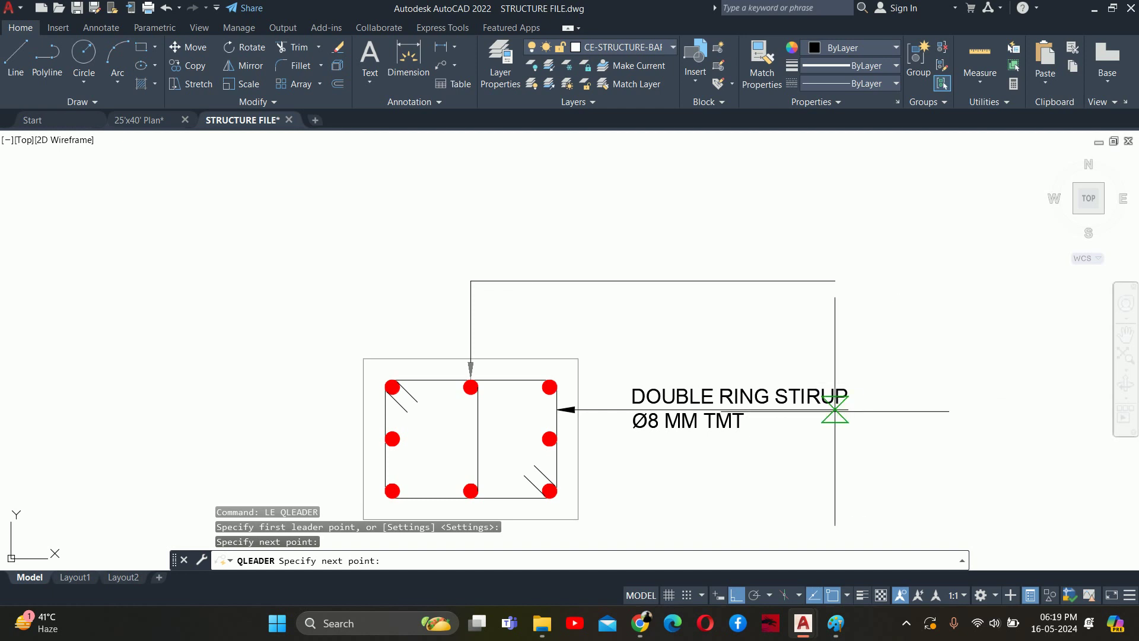
left_click(738, 280)
key("Escape")
key("Escape")
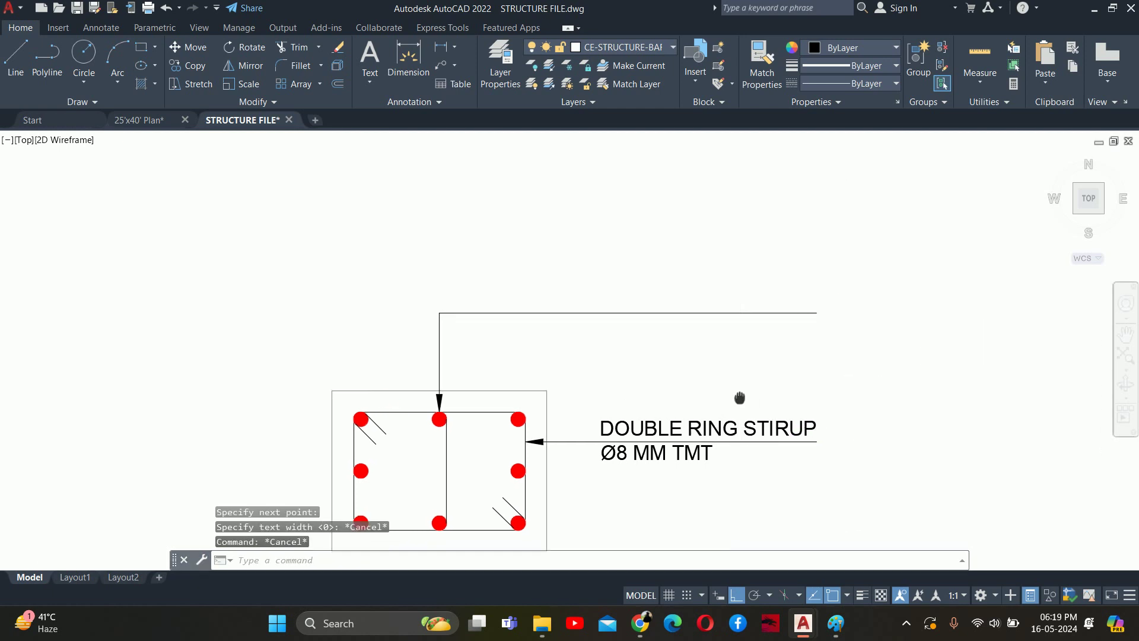
Copy the DOUBLE RING STIRUP Ø8 MM TMT label to the new leader's end.
type("c")
key("Return")
left_click(706, 430)
key("Return")
left_click(816, 442)
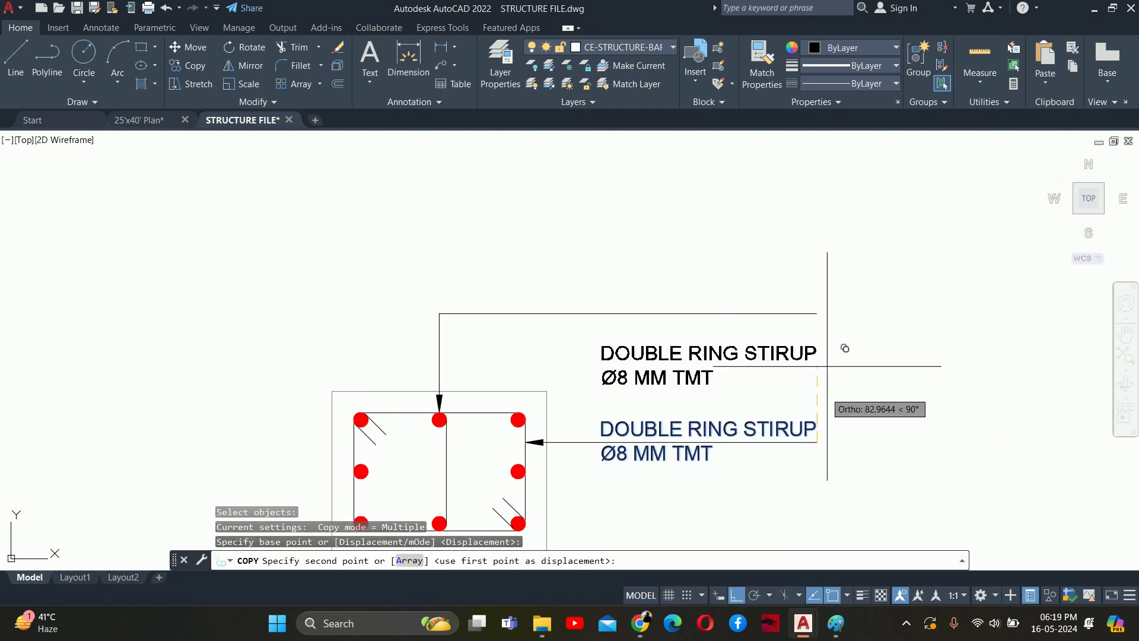
left_click(816, 313)
key("Escape")
mouse_move(424, 457)
middle_mouse_down()
mouse_move(541, 447)
mouse_move(534, 434)
middle_mouse_up()
Try a linear dimension between the bottom-left and bottom-middle bars, then cancel it.
type("dli")
key("Return")
scroll(535, 434, "up", 4)
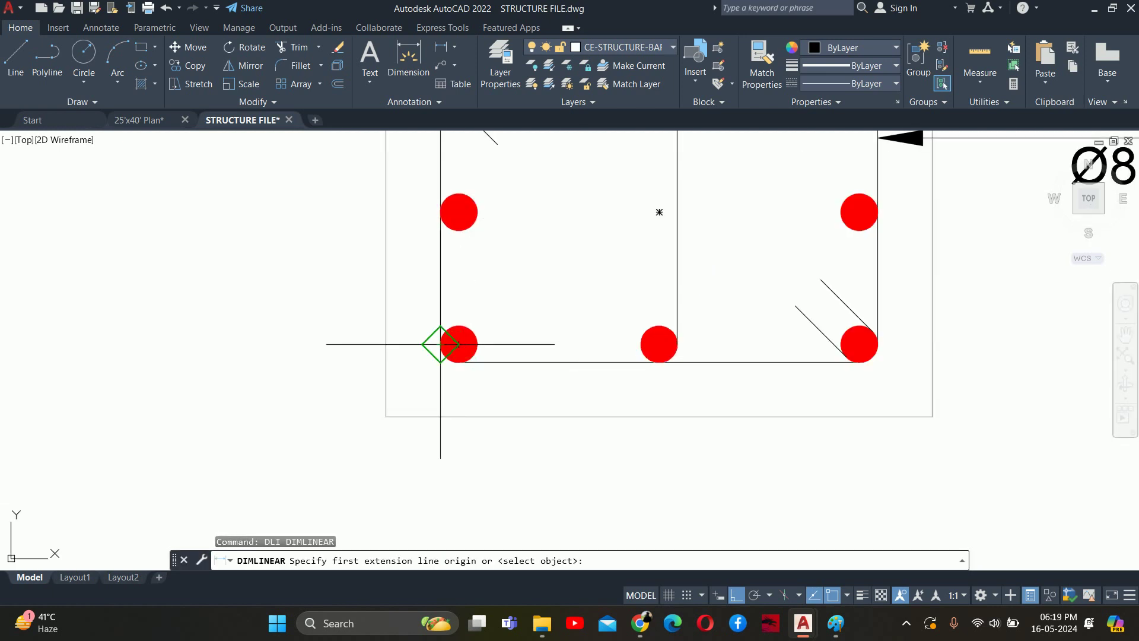
left_click(459, 361)
key("Escape")
key("Return")
left_click(458, 344)
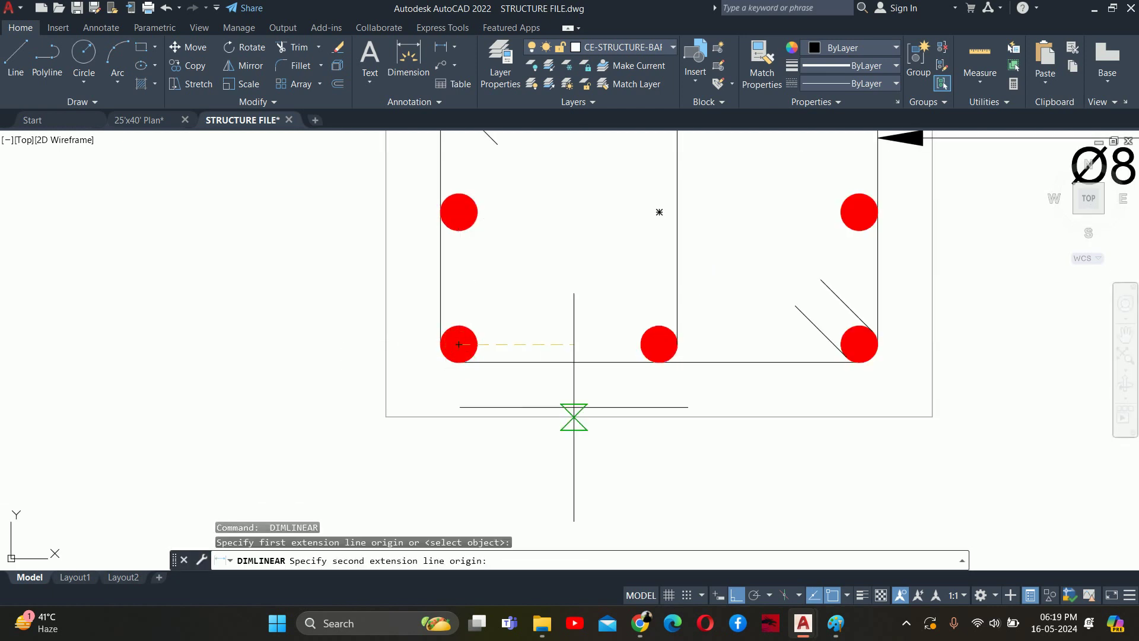
left_click(659, 344)
key("Escape")
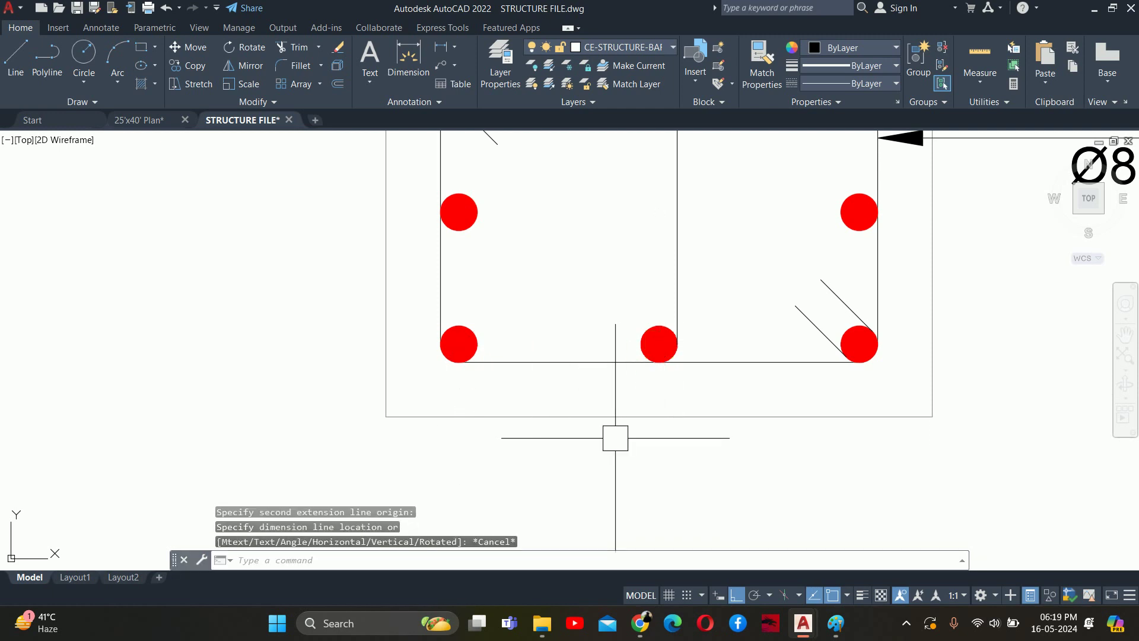
scroll(615, 438, "down", 5)
mouse_move(655, 383)
middle_mouse_down()
mouse_move(688, 357)
mouse_move(626, 457)
middle_mouse_up()
Open the upper leader's stirrup label for editing and bring the section into view.
double_click(873, 284)
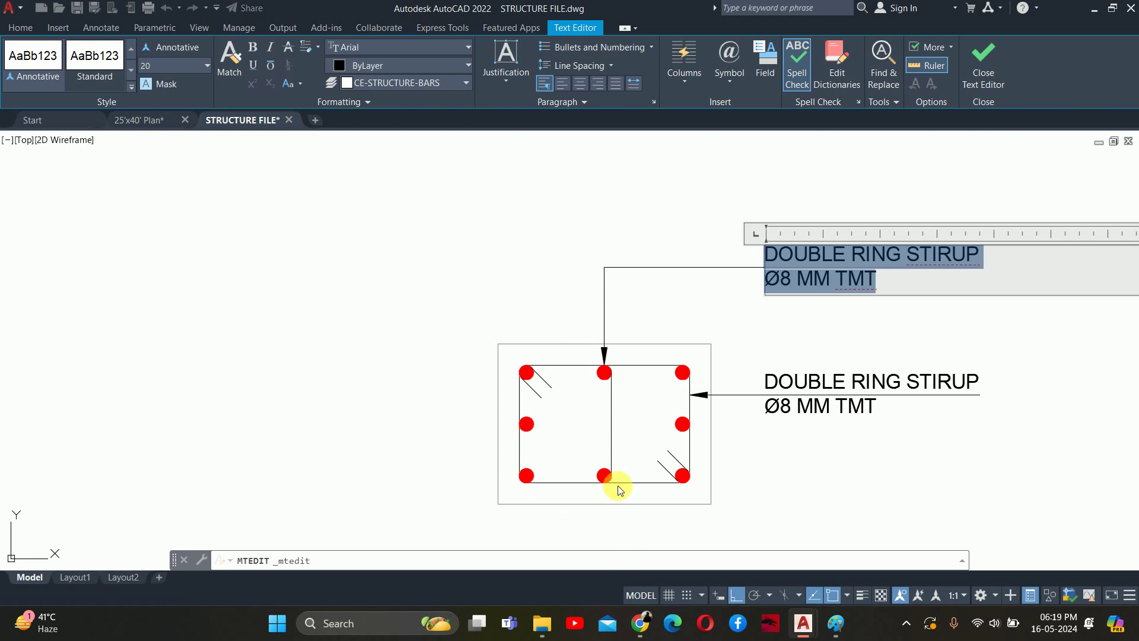
scroll(583, 429, "up", 4)
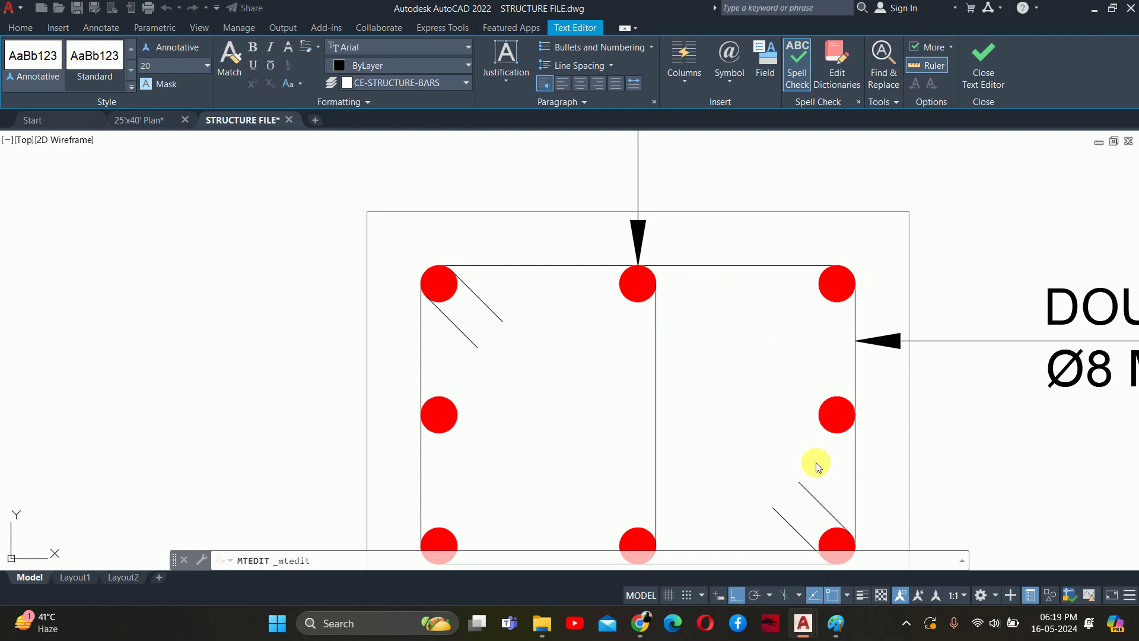
middle_click_drag(850, 448, 841, 266)
scroll(534, 402, "down", 2)
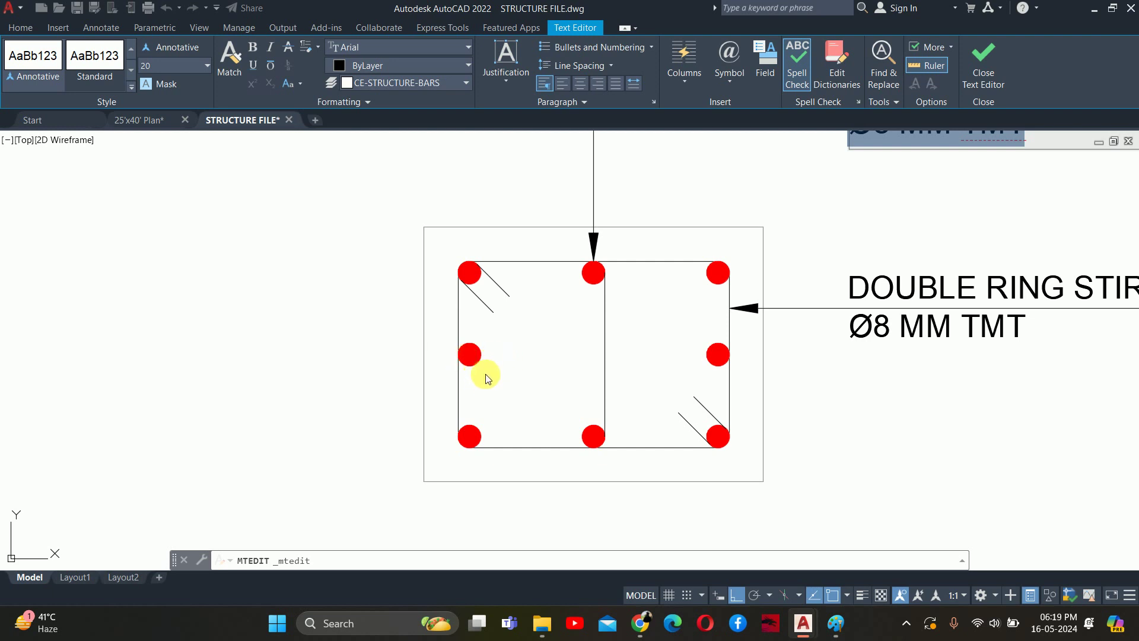
scroll(539, 379, "down", 4)
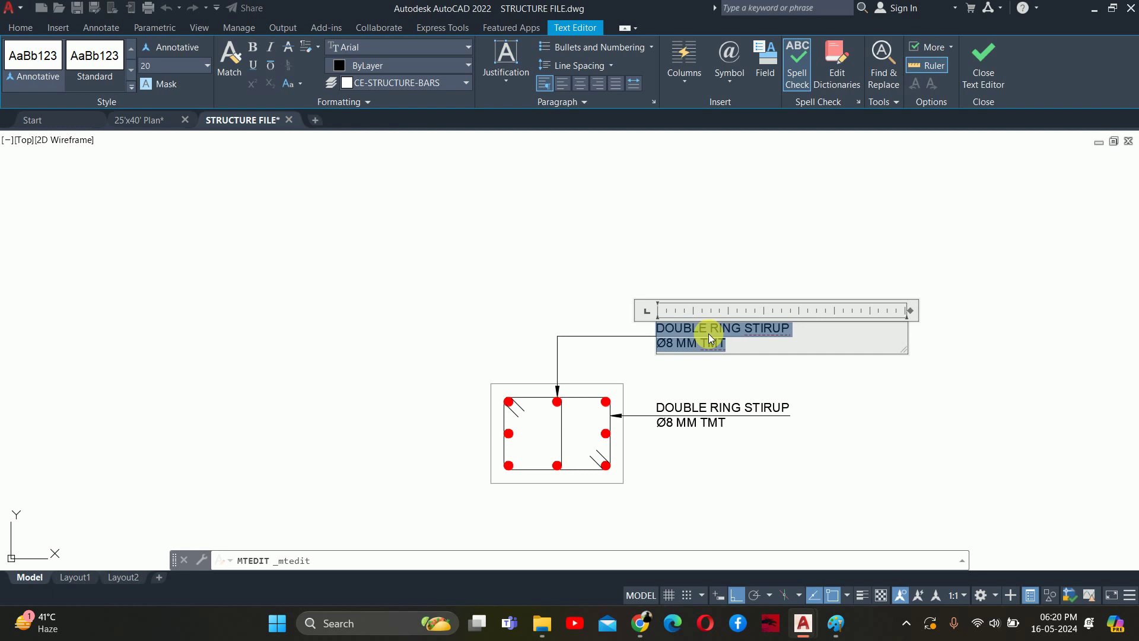
type("%%")
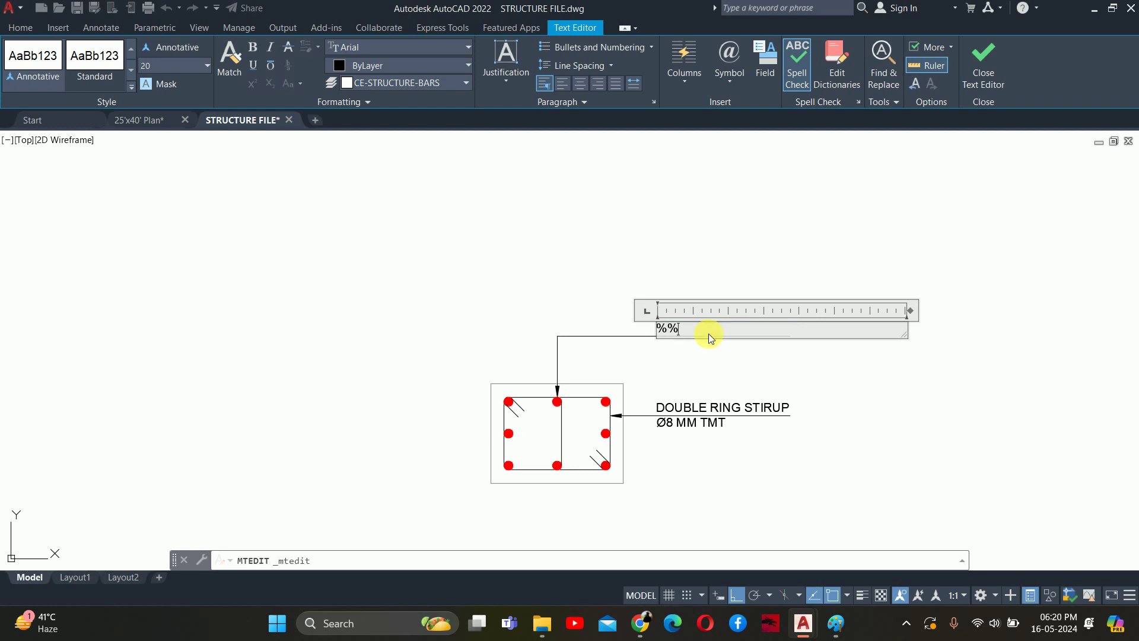
type("c")
key("Left")
type("#")
type("8")
key("BackSpace")
type("8")
type("110 MM")
left_click(813, 411)
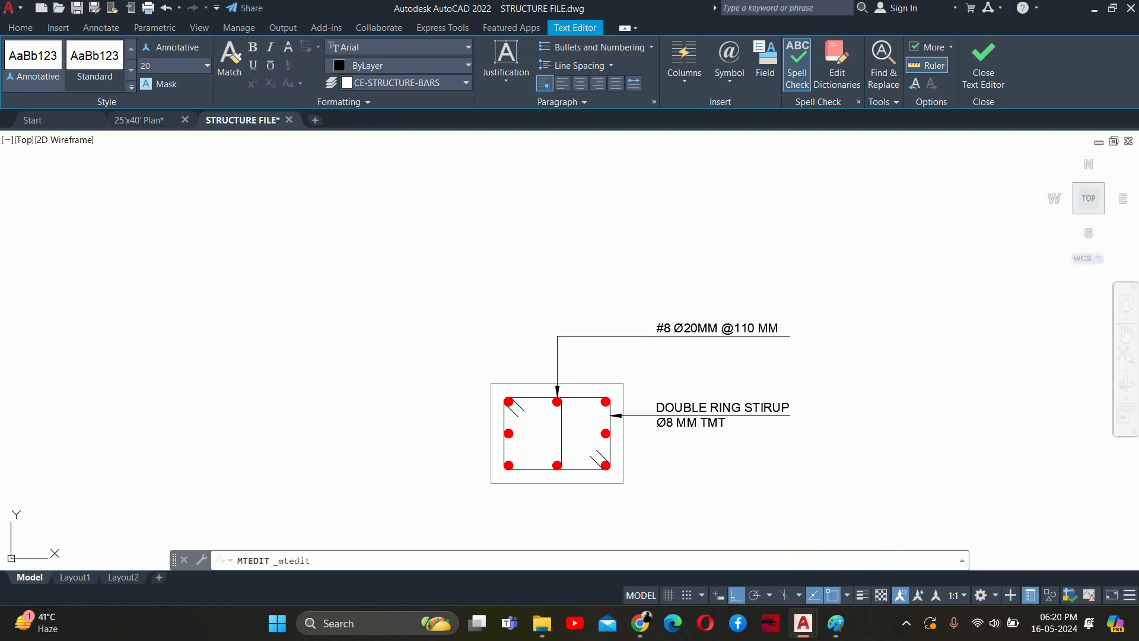
middle_click_drag(678, 365, 788, 300)
key("Escape")
key("Escape")
key("Escape")
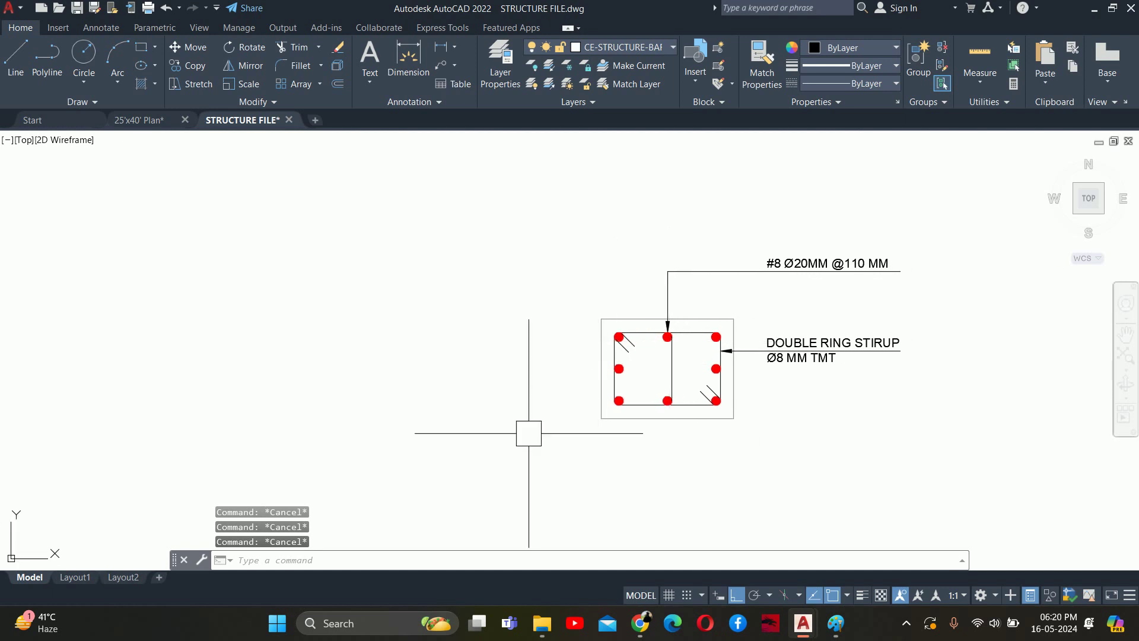
Place the 300 width dimension across the bottom of the column section.
type("DLI")
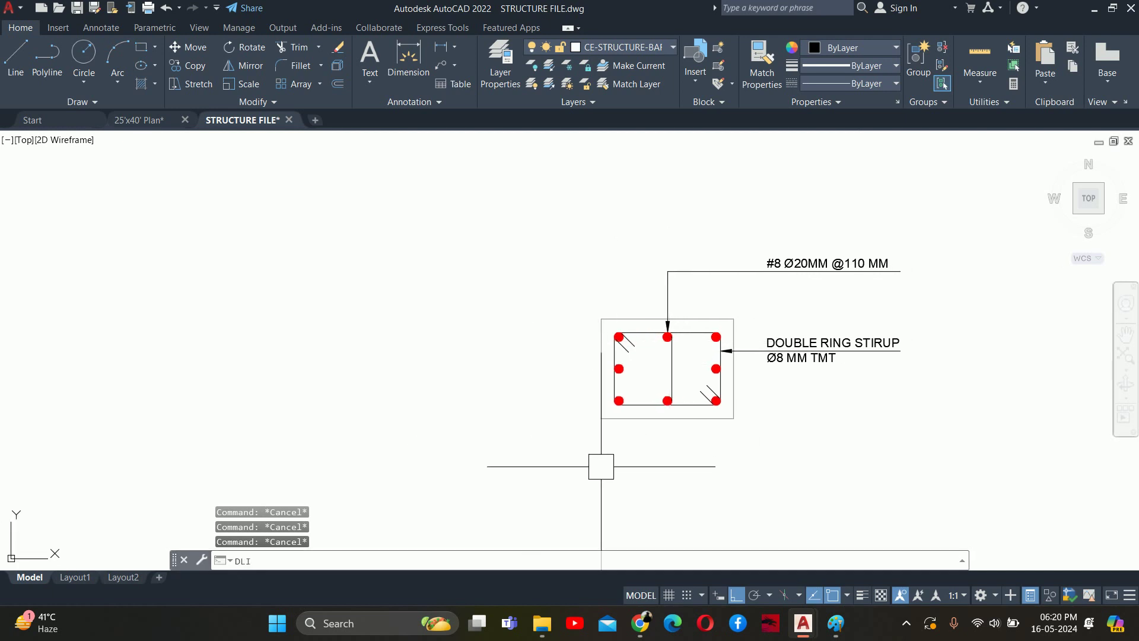
key("Return")
left_click(601, 418)
left_click(733, 418)
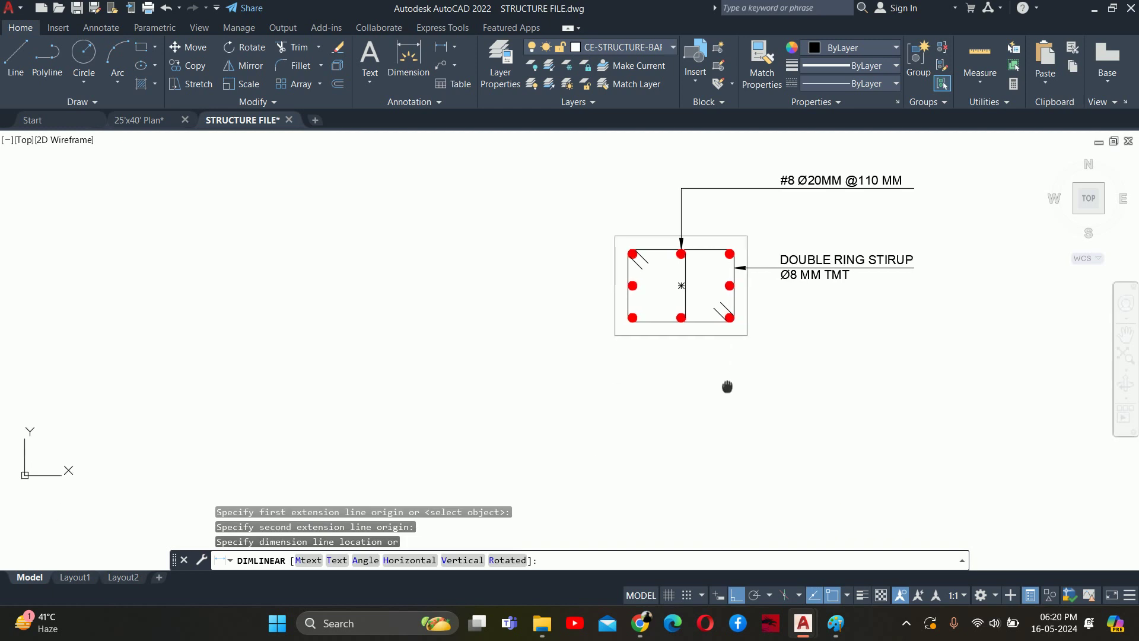
scroll(732, 387, "up", 2)
left_click(689, 360)
key("Escape")
key("Escape")
middle_click_drag(689, 359, 671, 427)
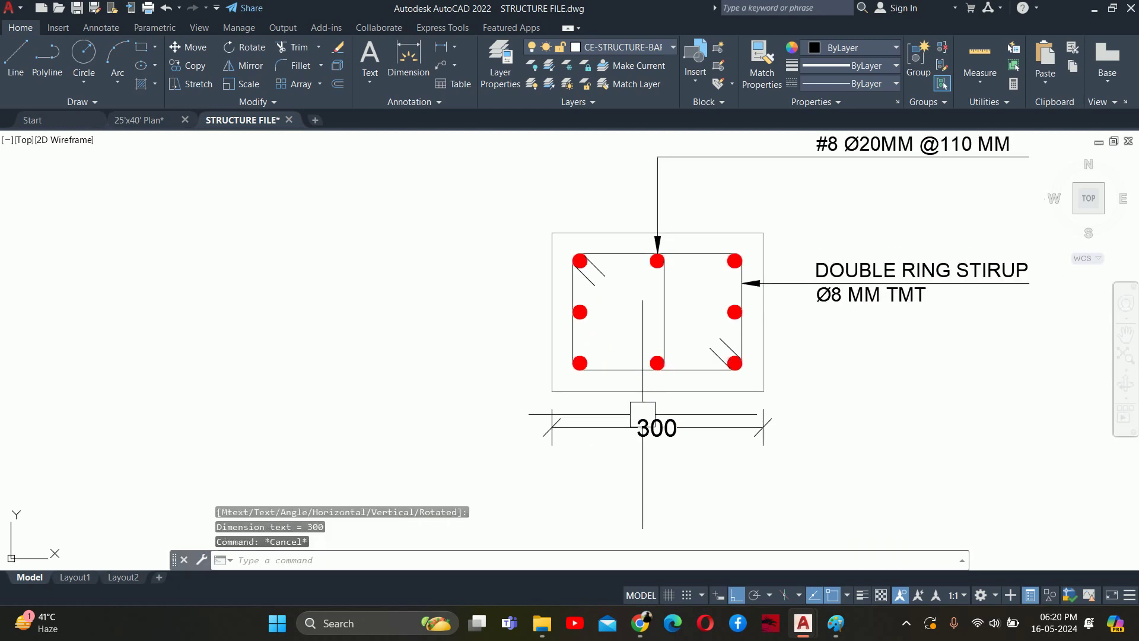
scroll(670, 427, "down", 2)
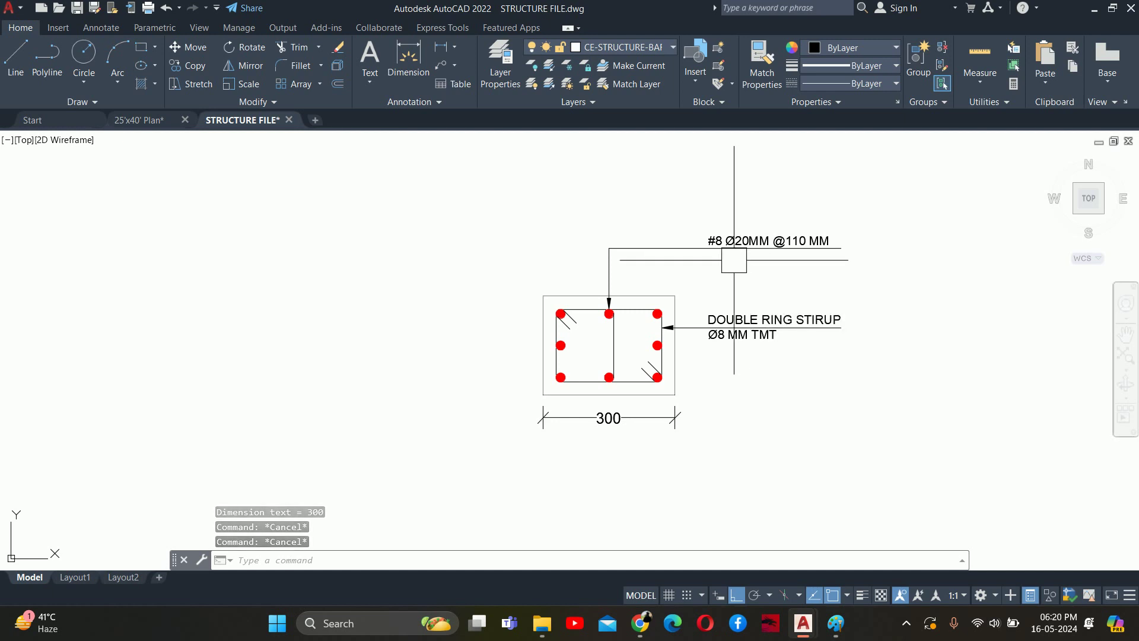
key("Escape")
scroll(742, 245, "up", 2)
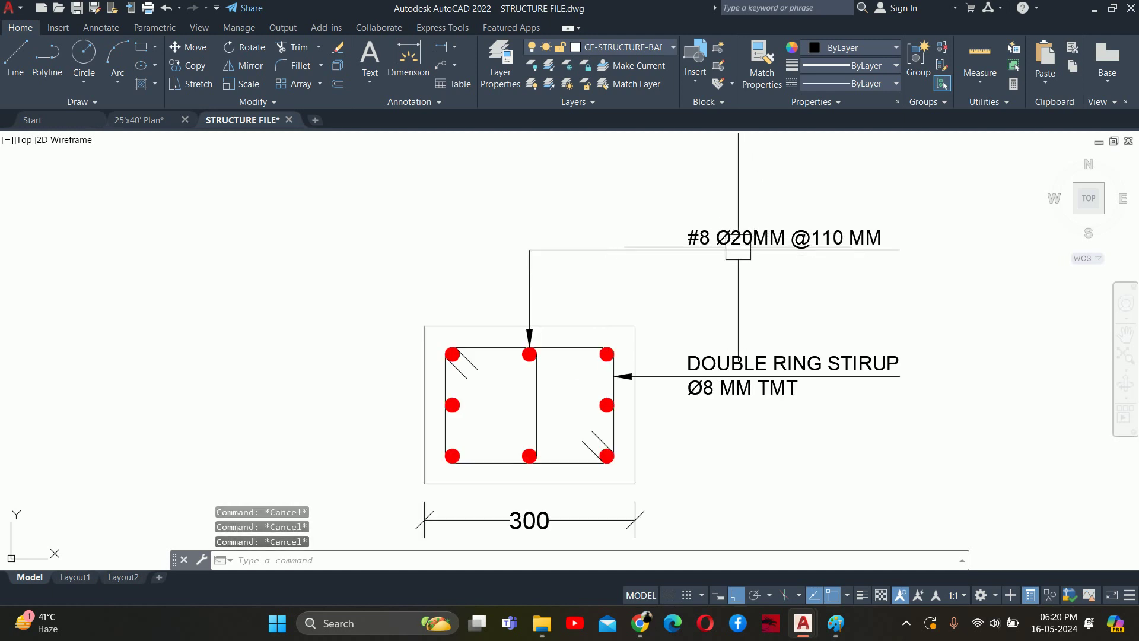
middle_click_drag(718, 318, 823, 225)
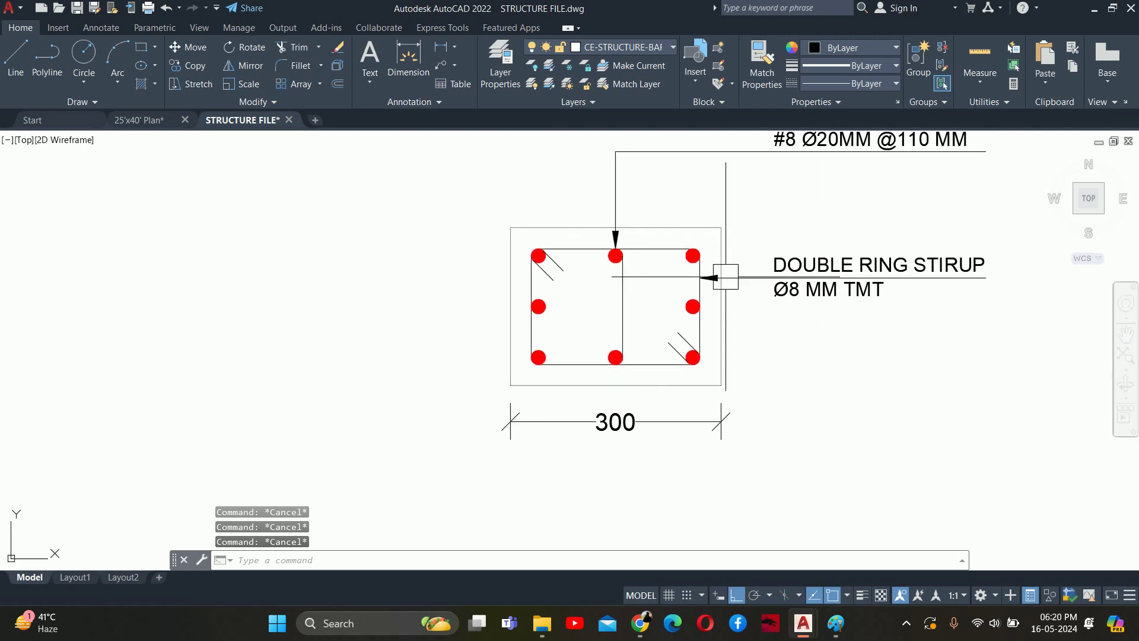
Add the 225 height dimension along the section's left side.
type("DLI")
key("Return")
left_click(528, 390)
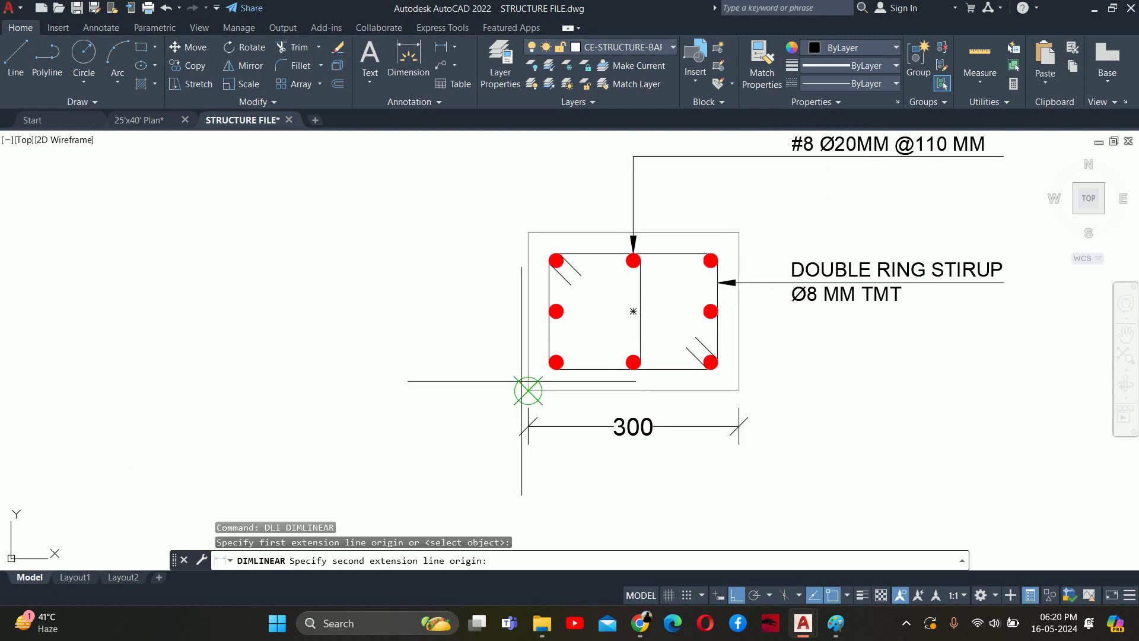
left_click(528, 232)
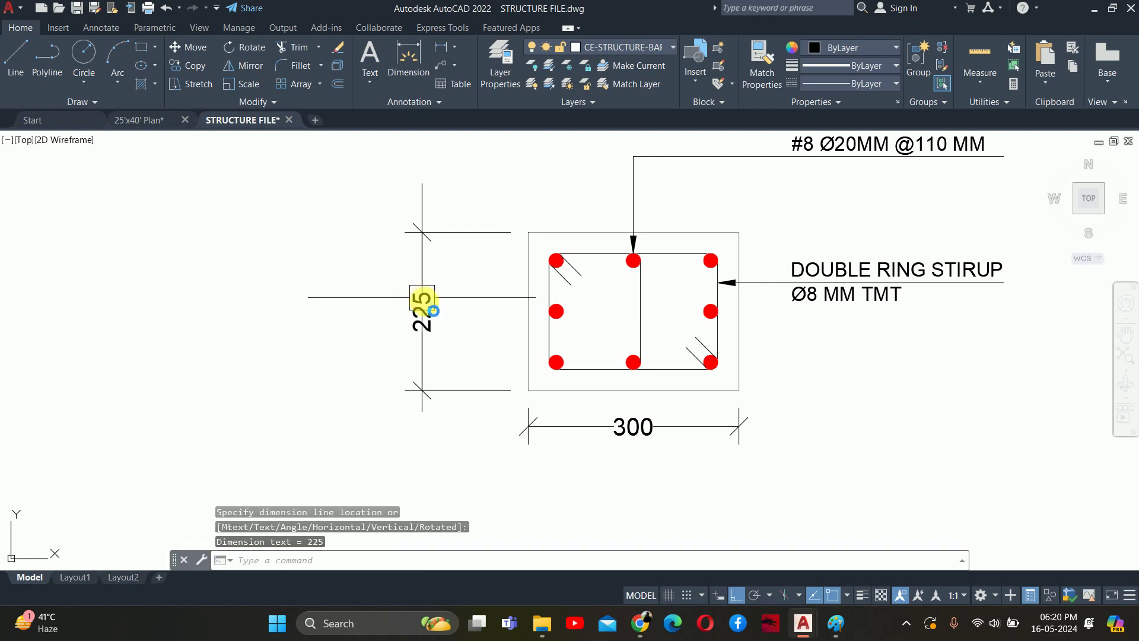
left_click(427, 300)
middle_click_drag(476, 297, 458, 331)
key("Escape")
key("Escape")
key("Escape")
Dimension the 30 cover between the outer and inner top-left corners.
type("DLI")
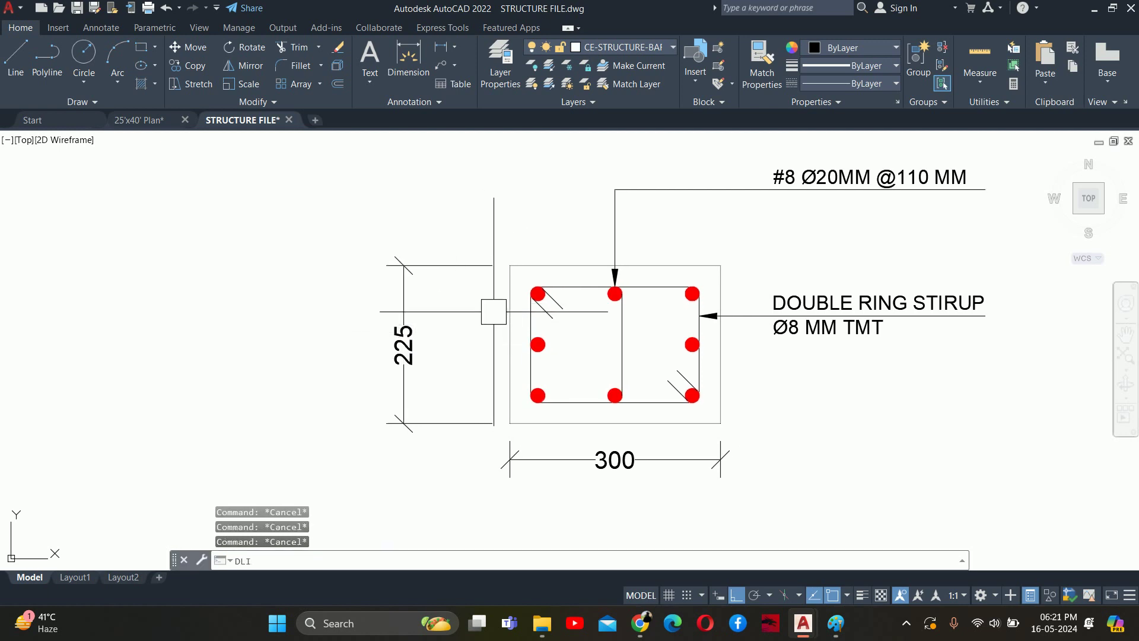
key("Return")
left_click(510, 265)
scroll(529, 296, "up", 4)
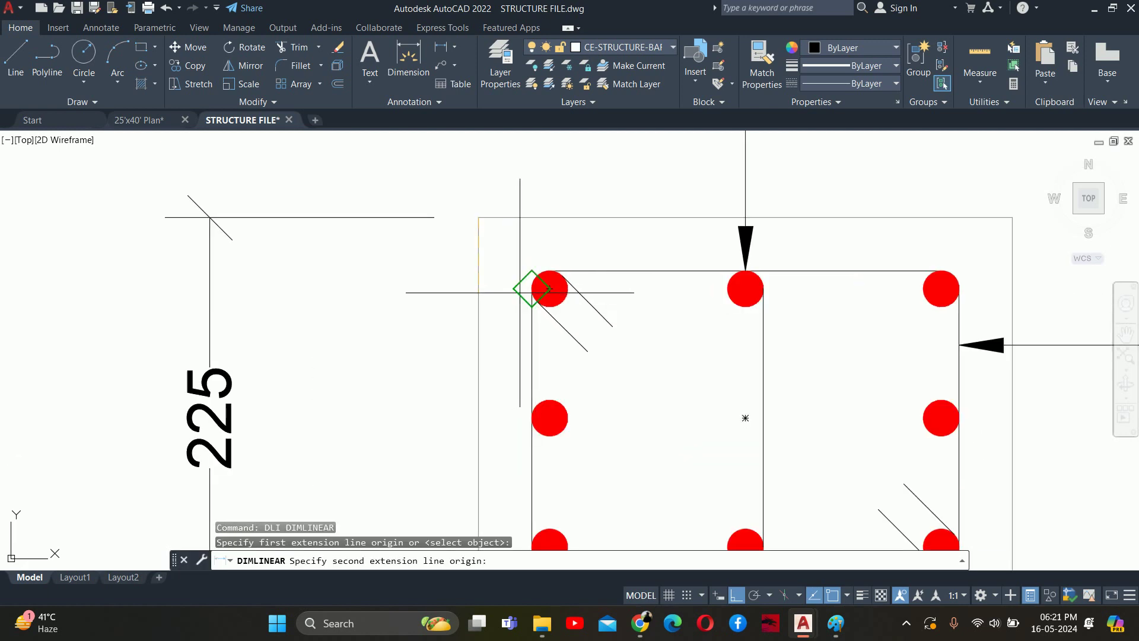
left_click(532, 271)
scroll(522, 278, "down", 3)
mouse_move(518, 233)
middle_mouse_down()
mouse_move(522, 262)
mouse_move(595, 309)
middle_mouse_up()
left_click(521, 257)
key("Escape")
key("Escape")
scroll(560, 279, "down", 2)
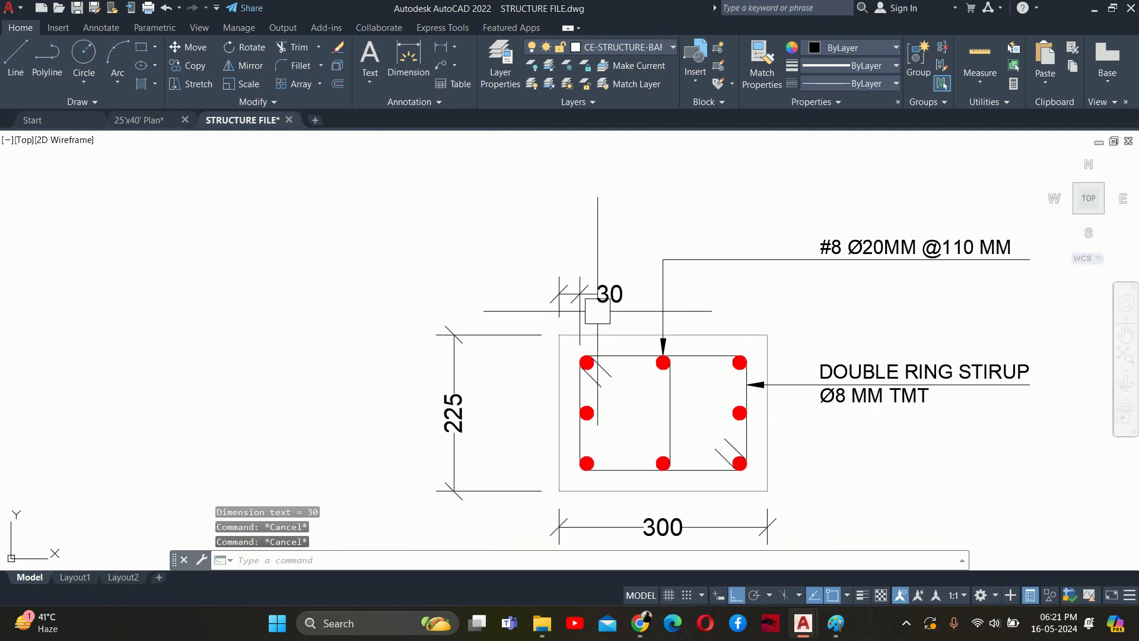
key("Escape")
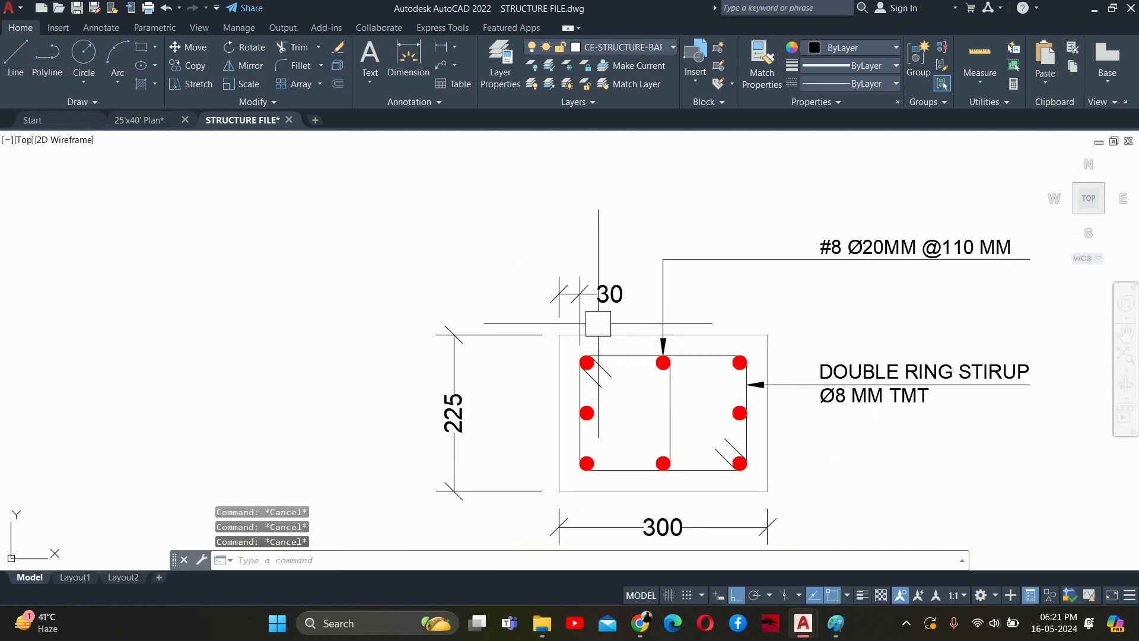
middle_click_drag(582, 313, 578, 329)
Draw a leader line from the 30 dimension, going left, up, then right.
type("L")
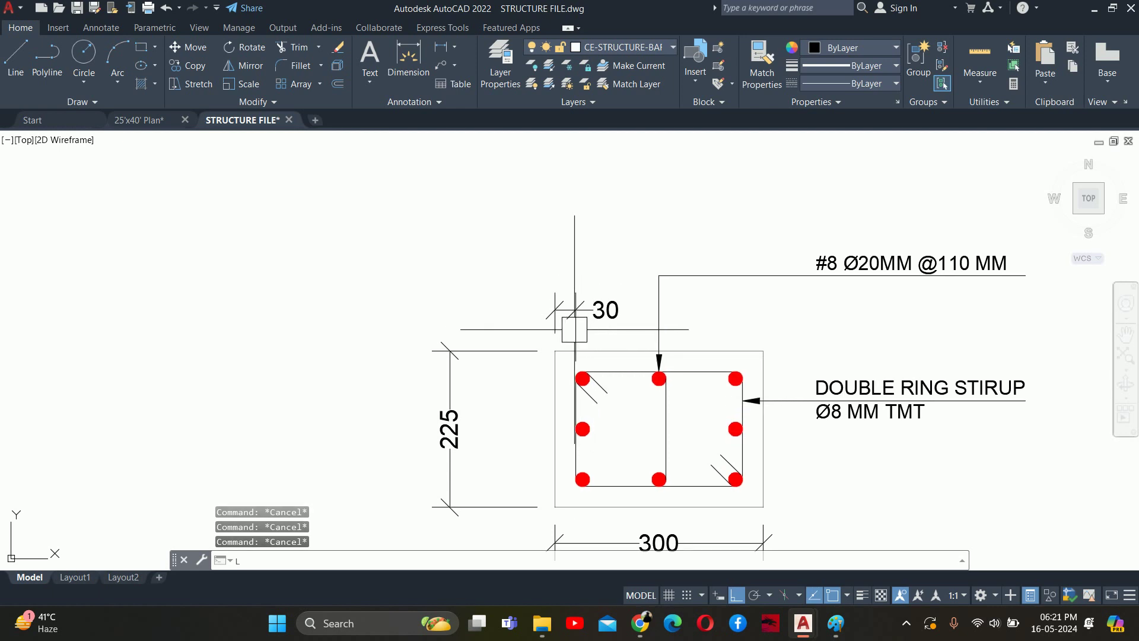
type("E")
key("Return")
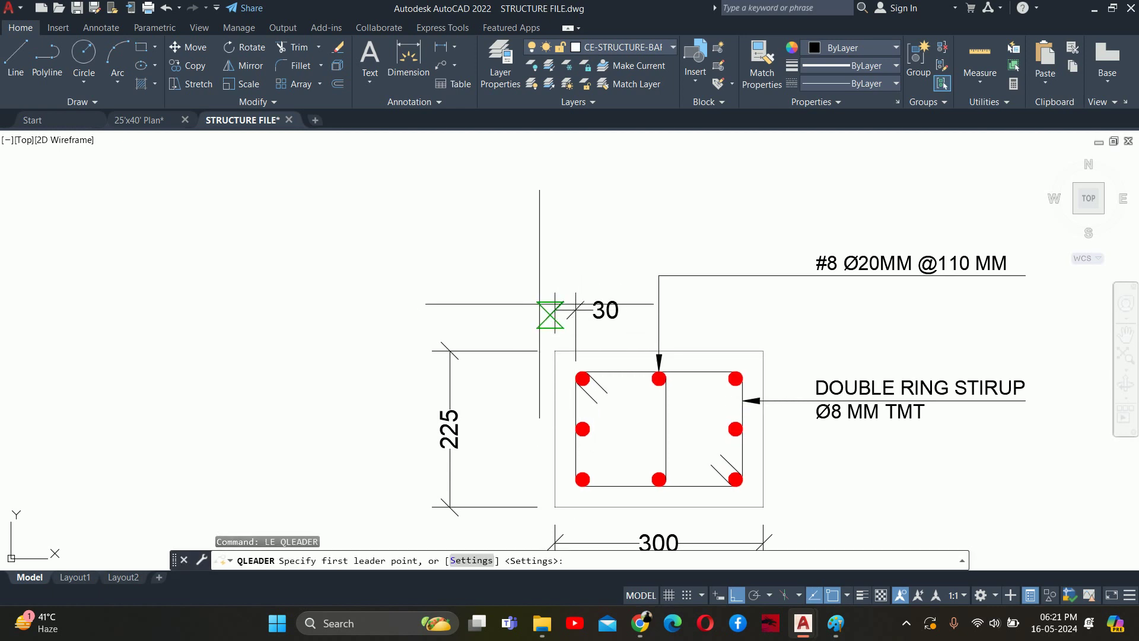
key("Escape")
type("L")
key("Return")
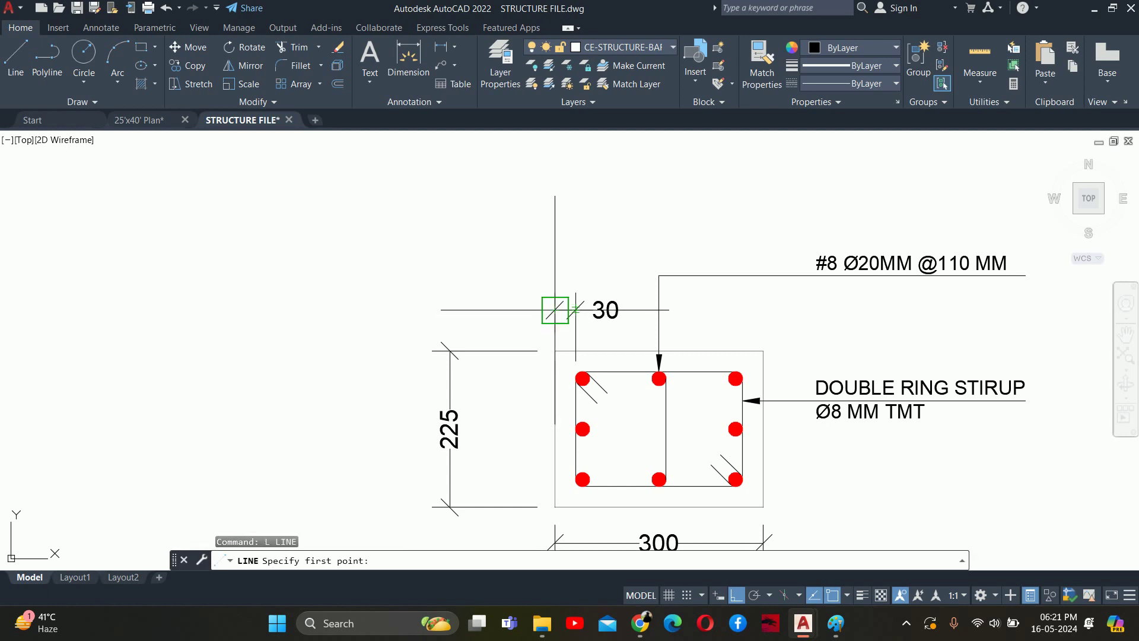
left_click(554, 311)
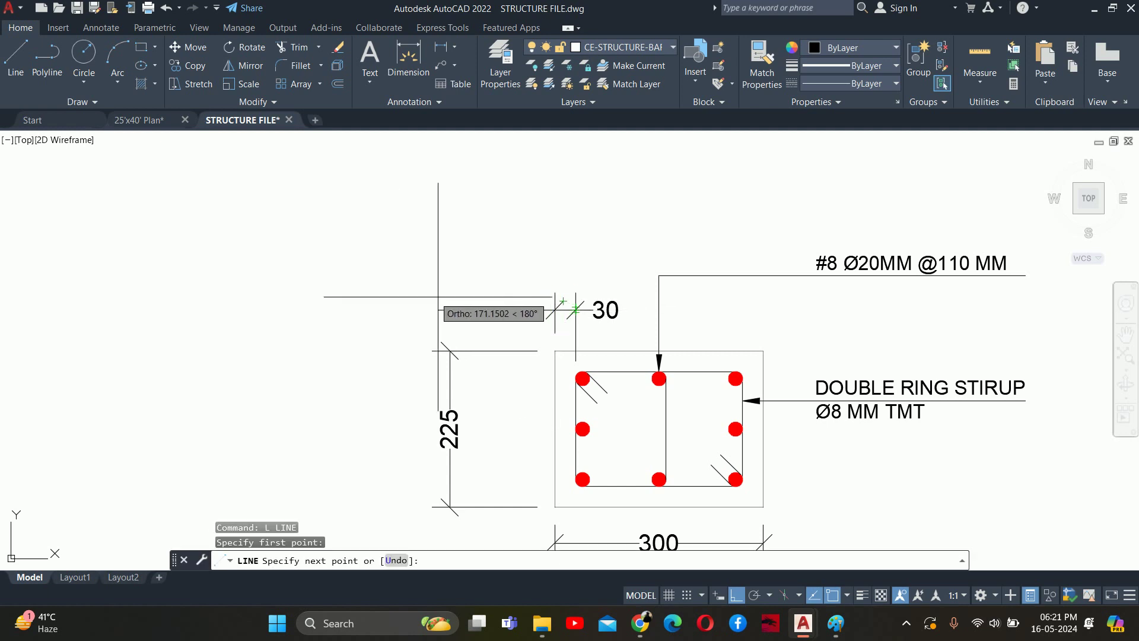
left_click(476, 300)
scroll(490, 229, "down", 2)
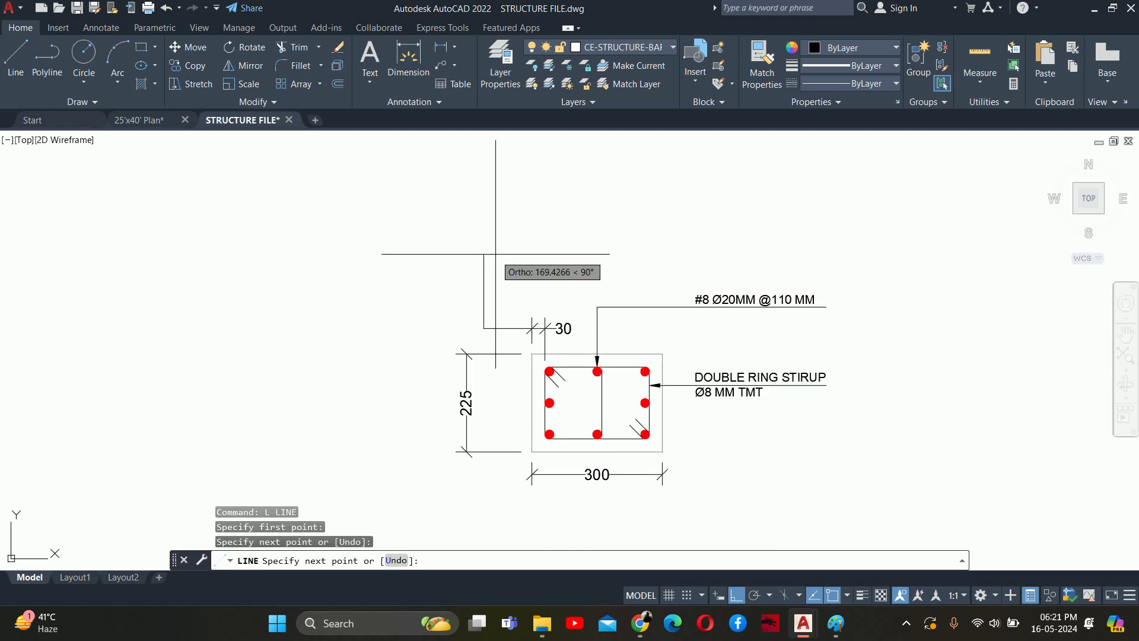
left_click(482, 254)
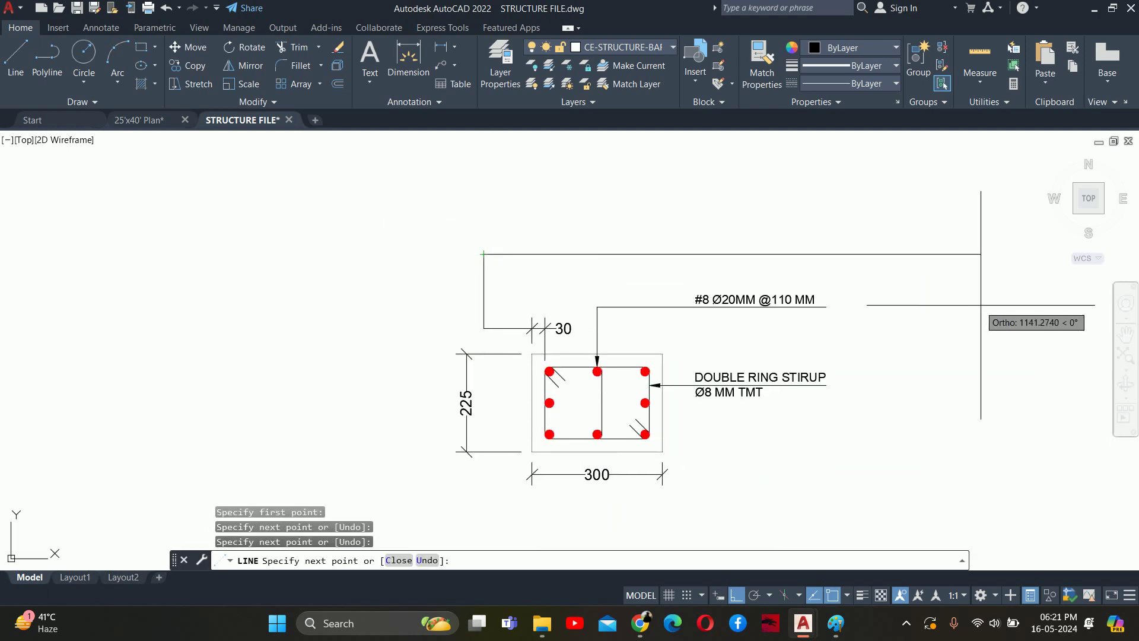
left_click(826, 254)
key("Escape")
middle_click_drag(826, 254, 818, 287)
type("co")
key("Return")
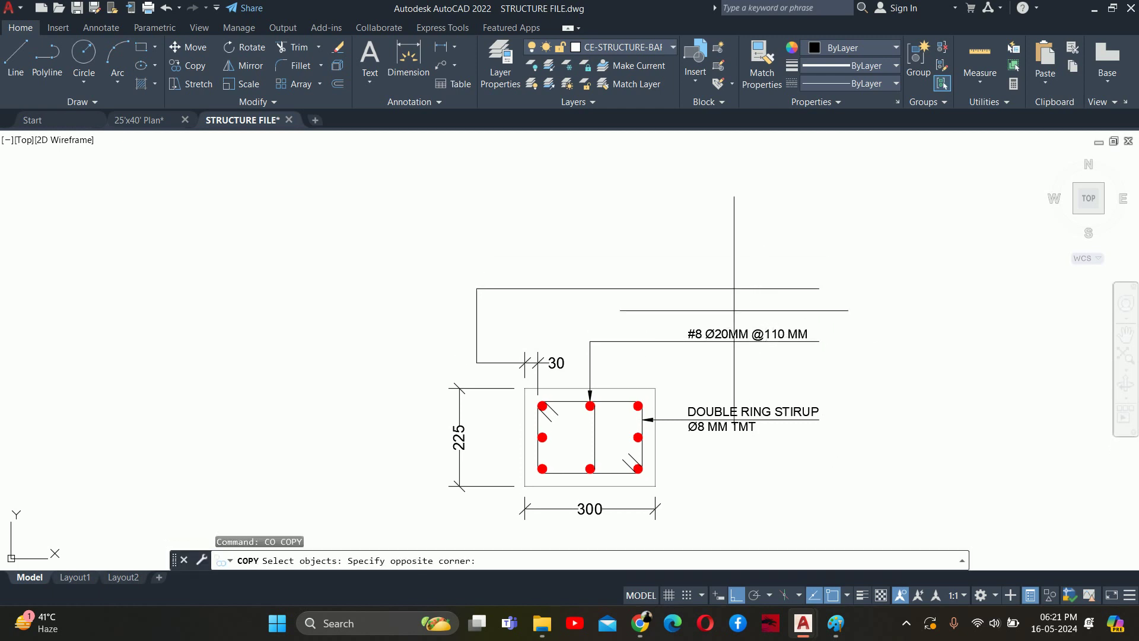
left_click_drag(848, 299, 718, 323)
left_click(717, 323)
key("Return")
left_click(818, 334)
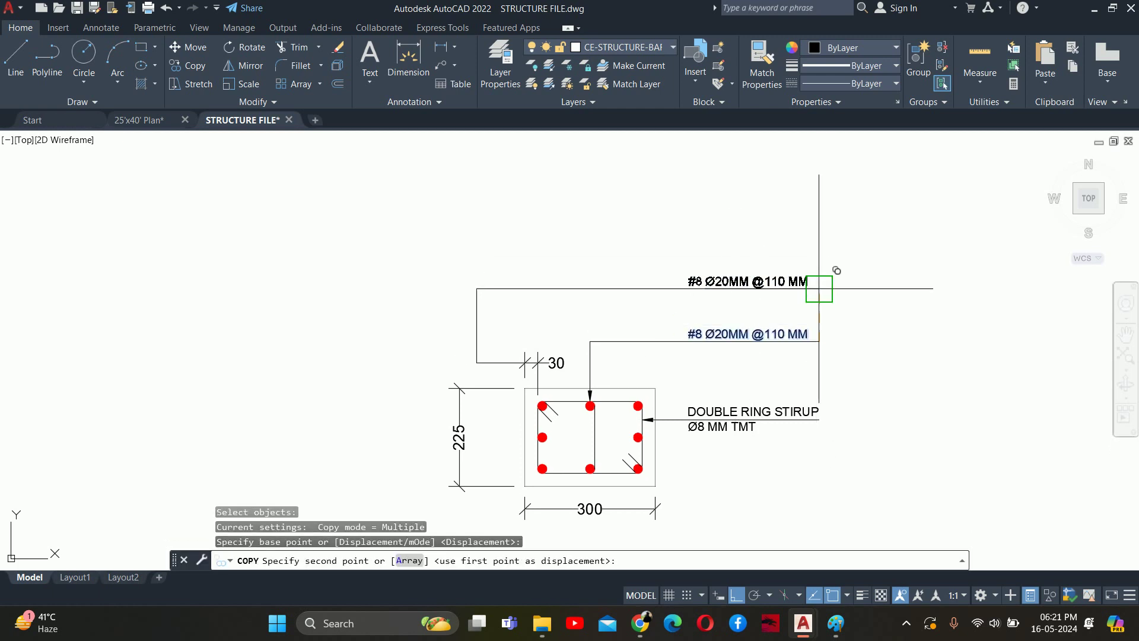
left_click(766, 279)
key("Escape")
double_click(768, 279)
type("CLEAR COVER")
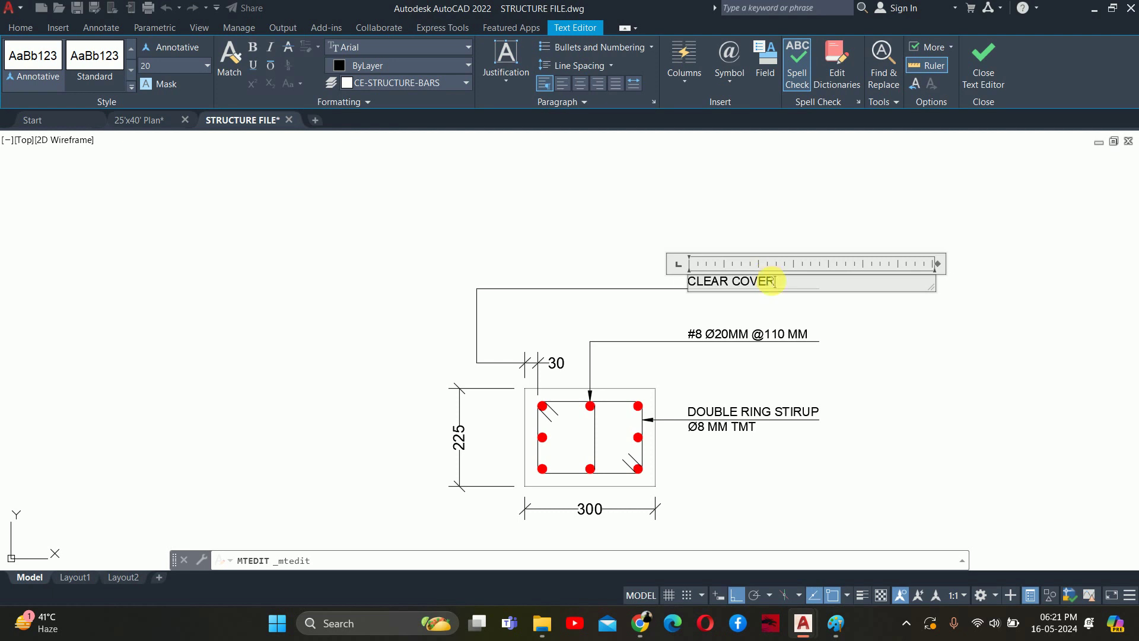
left_click(828, 330)
Stretch the CLEAR COVER leader line slightly downward.
type("s")
key("Return")
left_click(867, 239)
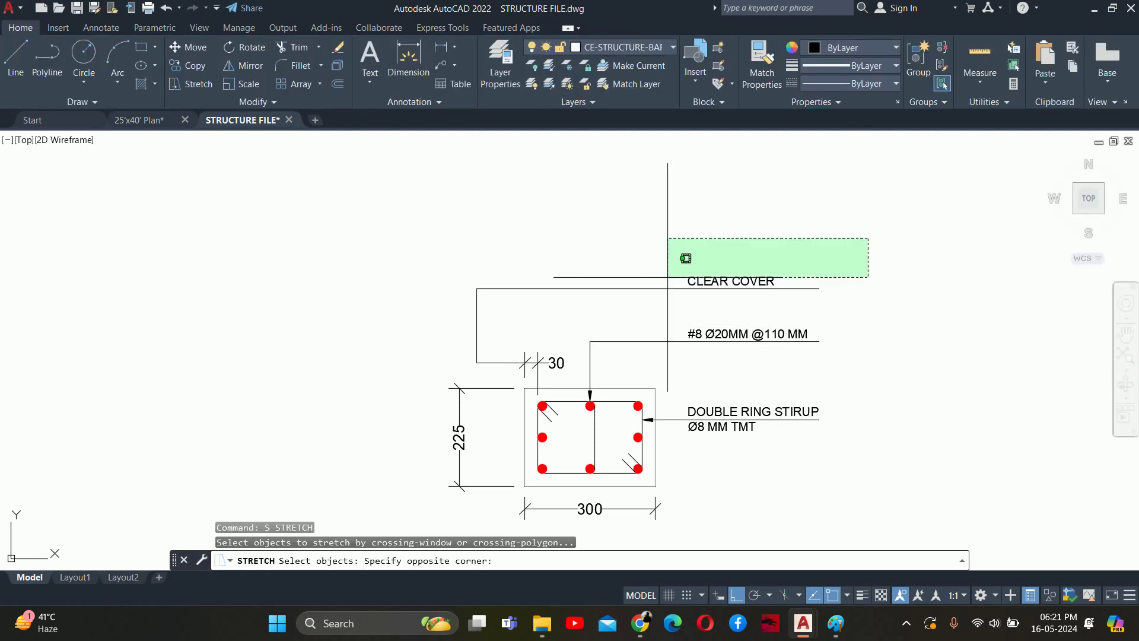
left_click(465, 293)
key("Return")
left_click(270, 303)
left_click(270, 320)
key("Escape")
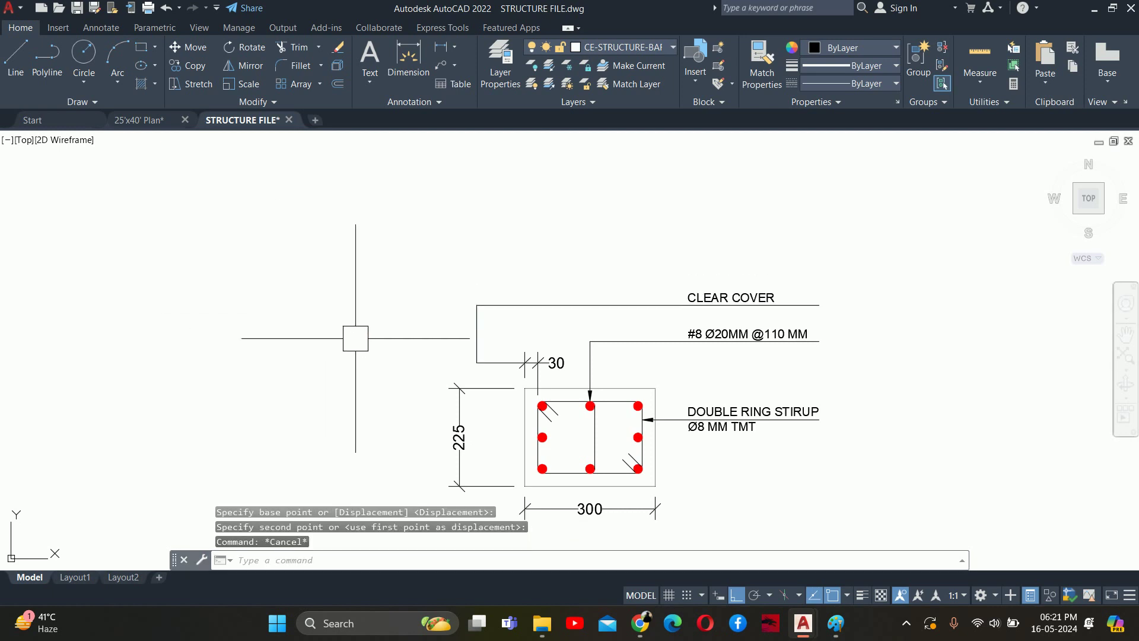
Begin stretching the leader line end, then cancel without changes.
scroll(394, 342, "up", 4)
key("Return")
left_click(654, 425)
left_click(537, 221)
key("Return")
left_click(389, 236)
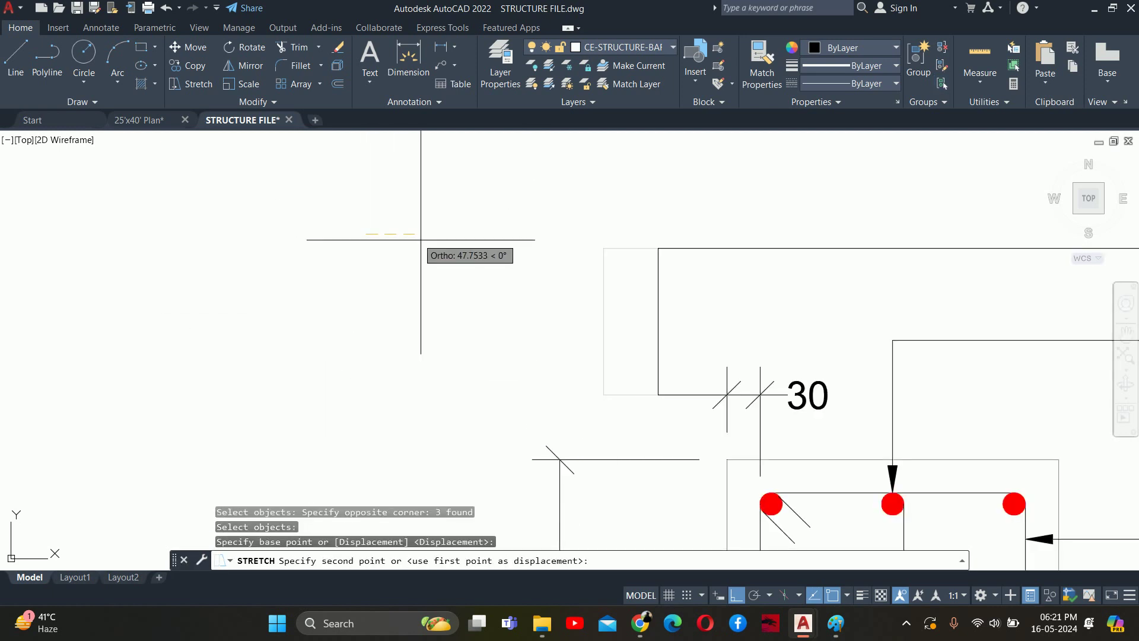
key("Escape")
key("Escape")
key("Escape")
scroll(389, 219, "down", 4)
key("Escape")
Select the #8 label and its leader for stretching, then cancel.
scroll(762, 276, "up", 3)
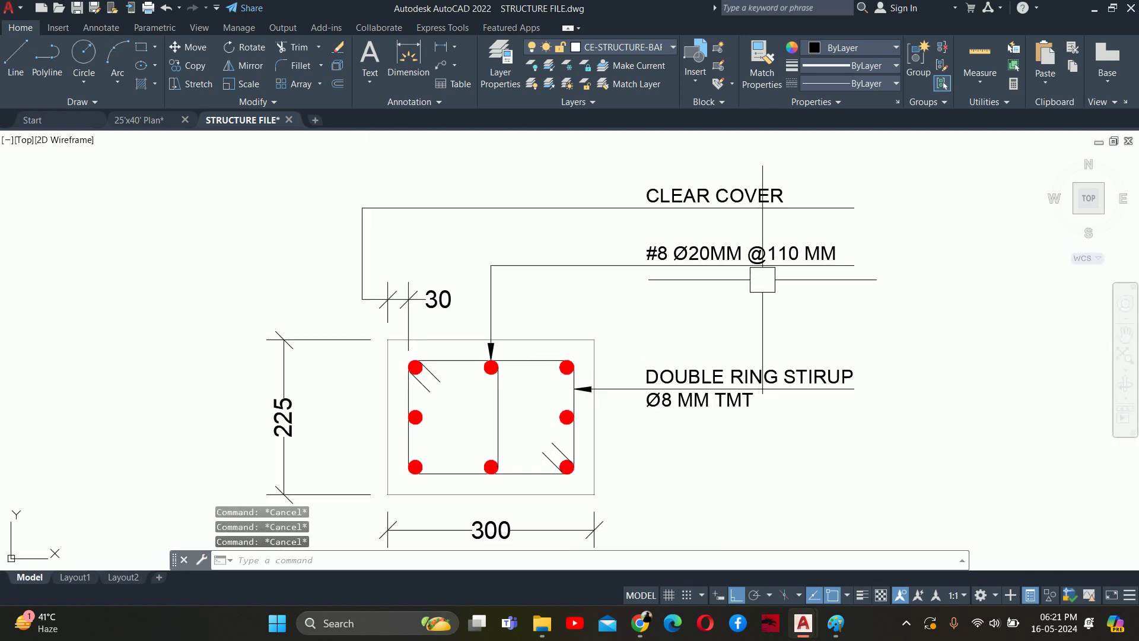
key("Return")
left_click(910, 282)
left_click(483, 223)
key("Return")
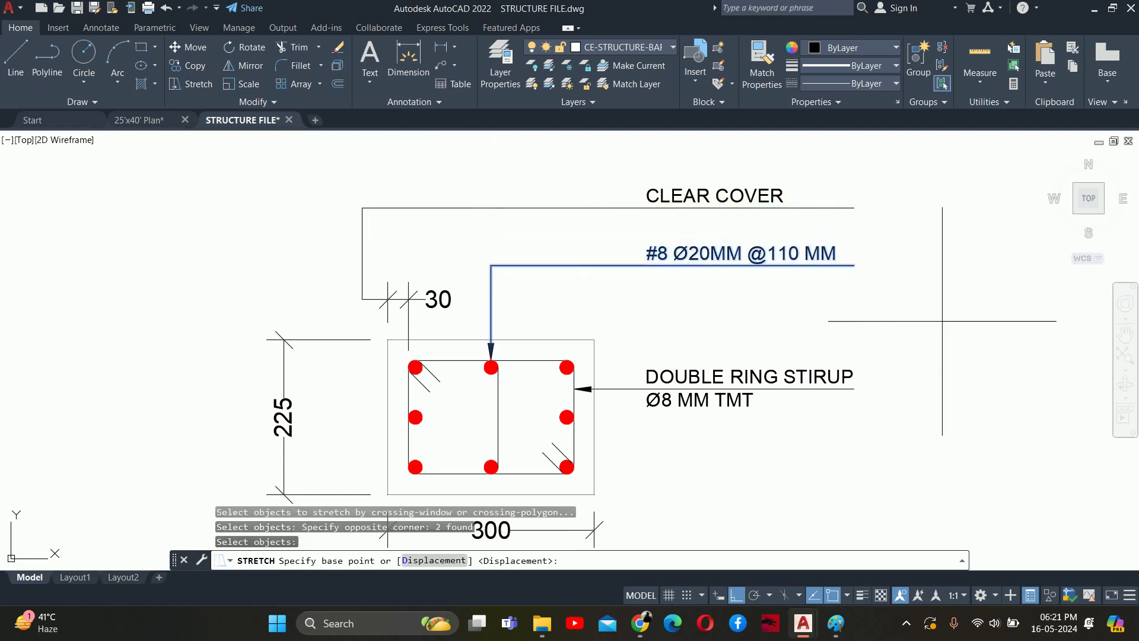
left_click(942, 321)
key("Escape")
key("Escape")
scroll(661, 329, "down", 2)
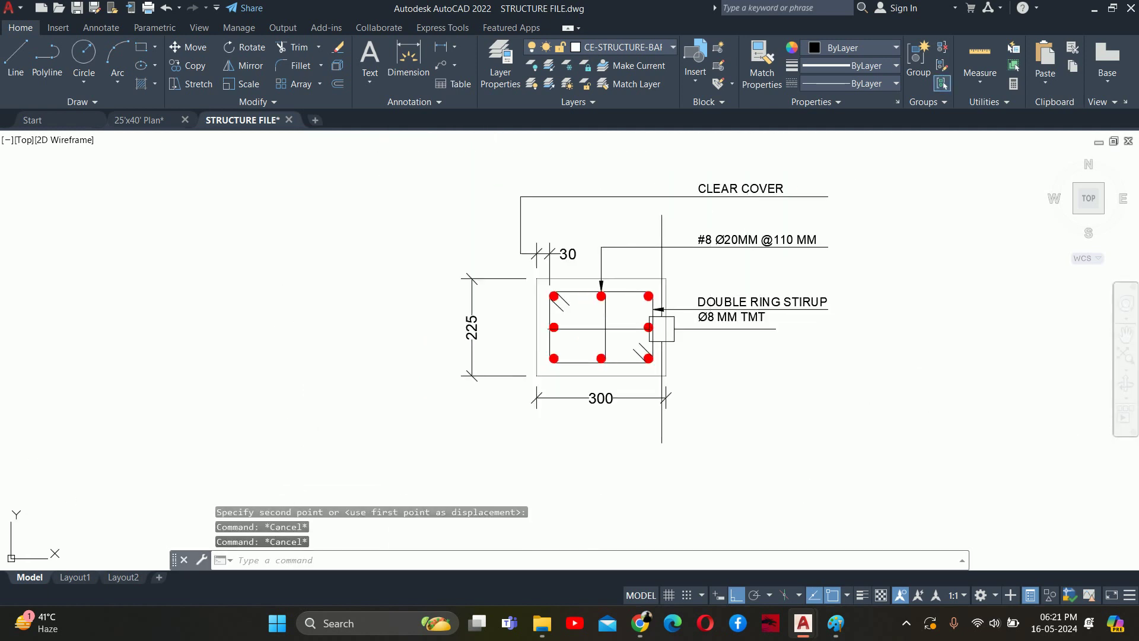
key("Escape")
middle_click_drag(601, 327, 589, 400)
Start a hatch with the AR-CONC pattern and pick the section's two concrete areas.
type("H")
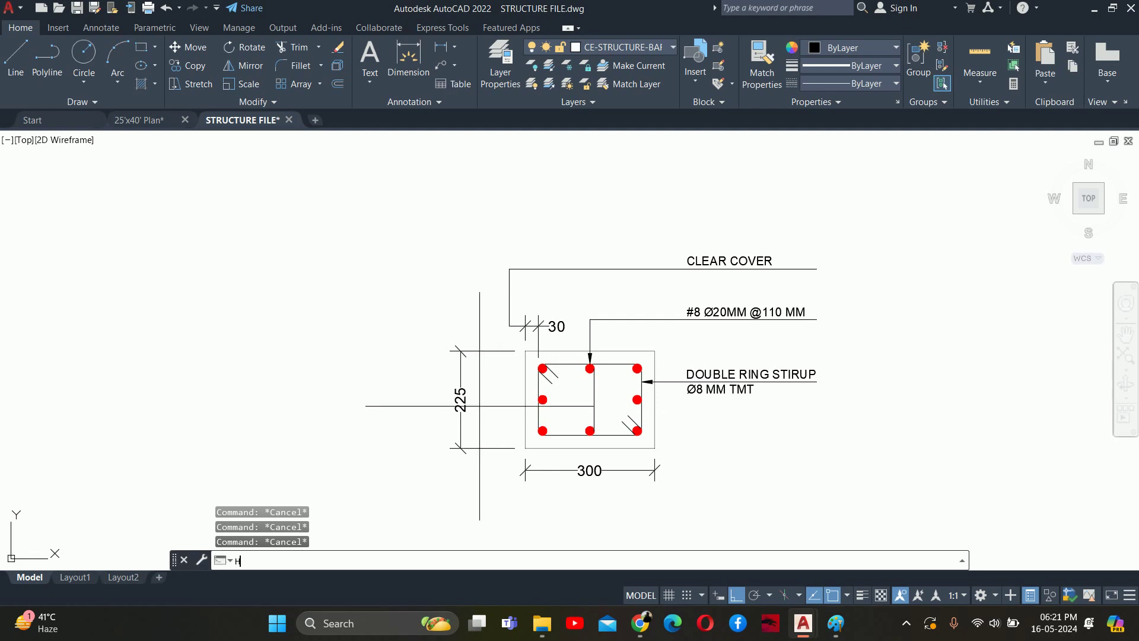
key("Return")
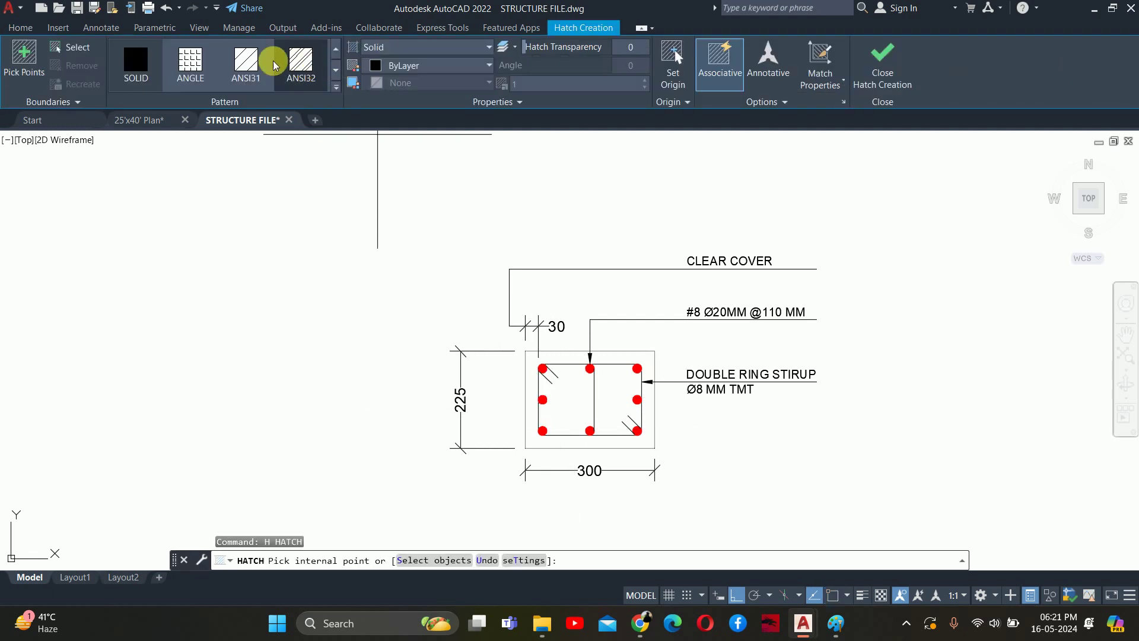
scroll(274, 64, "down", 1)
scroll(278, 63, "down", 1)
scroll(291, 63, "down", 1)
left_click(301, 61)
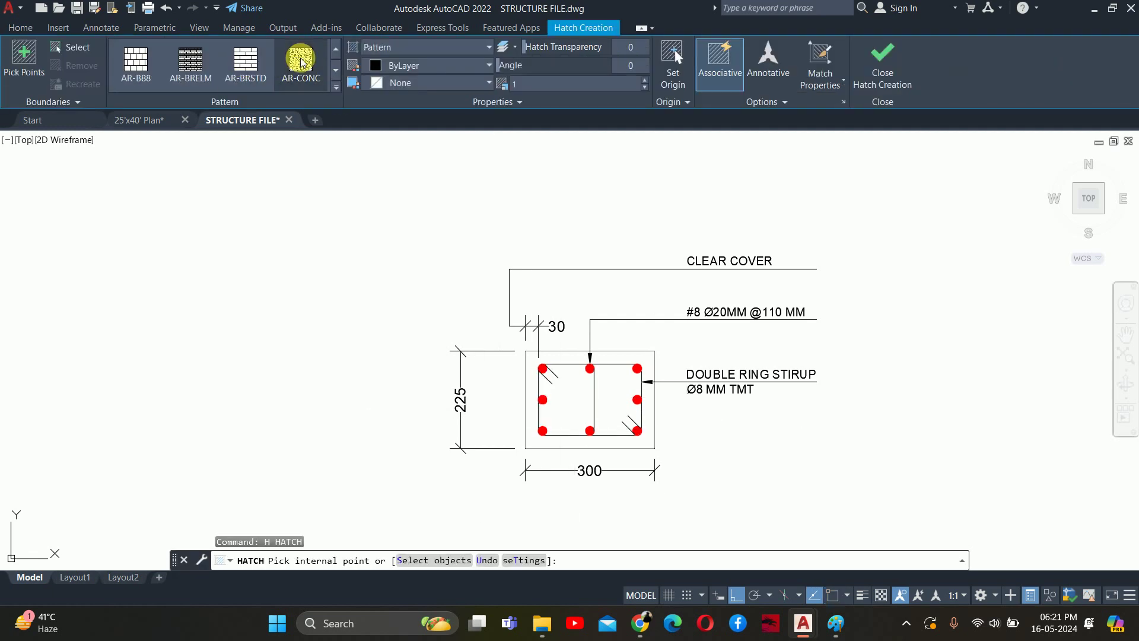
left_click(585, 396)
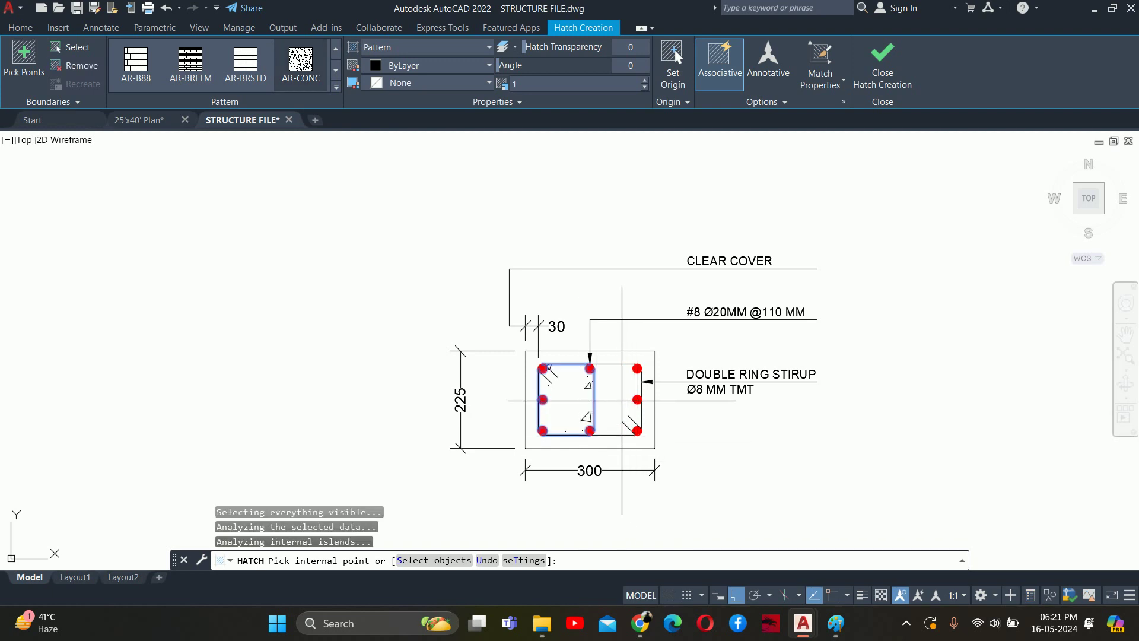
left_click(614, 442)
scroll(614, 444, "up", 2)
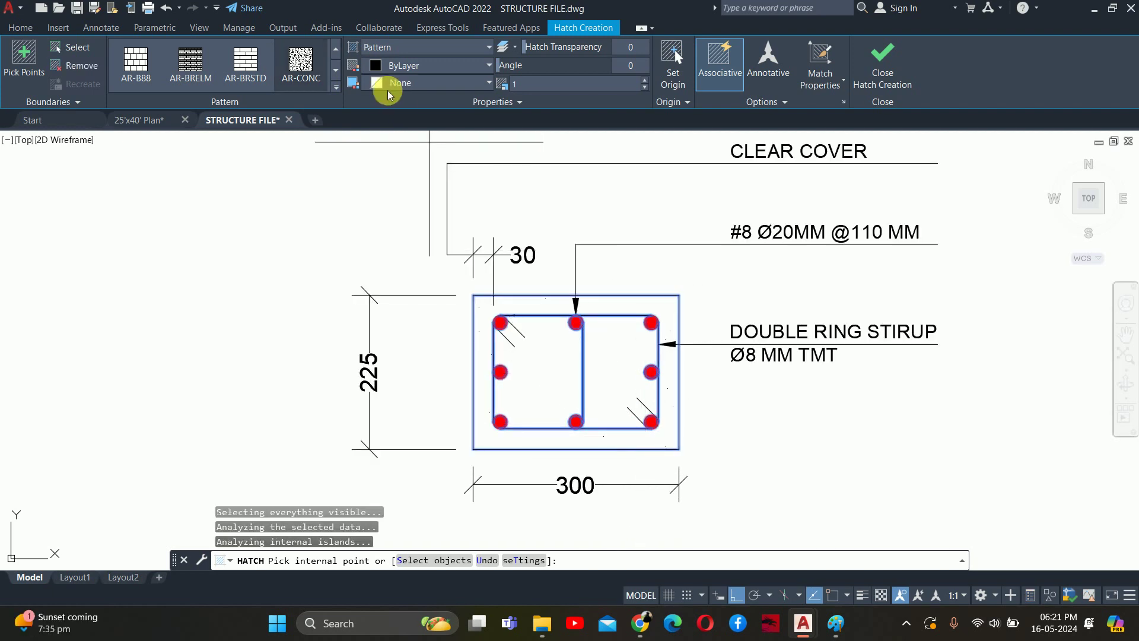
Preview the concrete hatch, set its scale to 0.25, and finish the fill.
type("T")
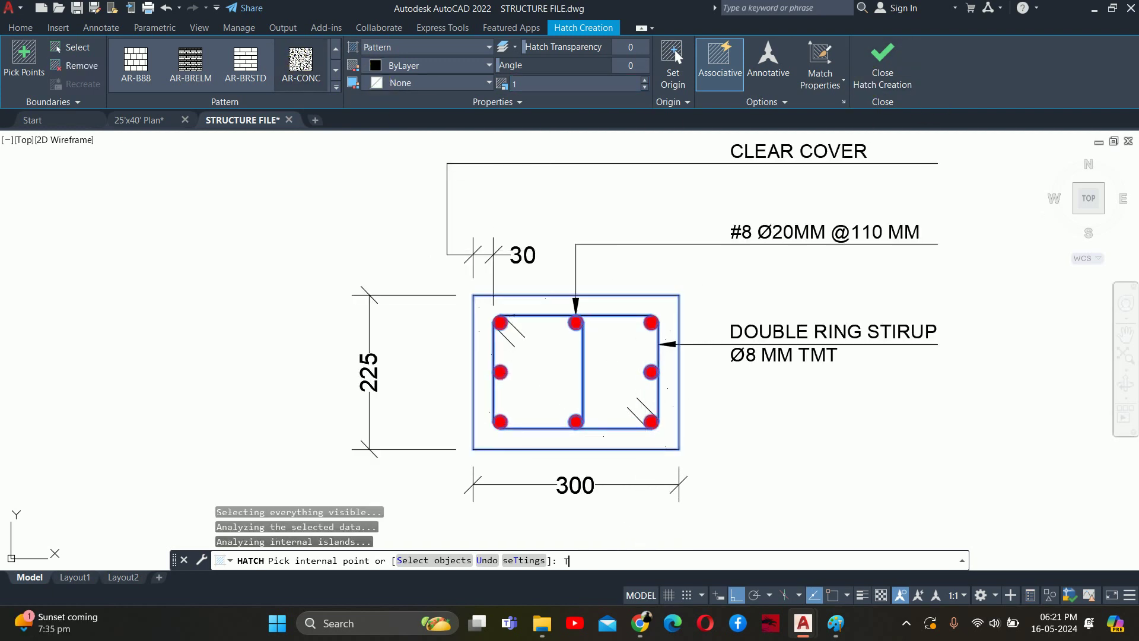
key("Return")
type("5")
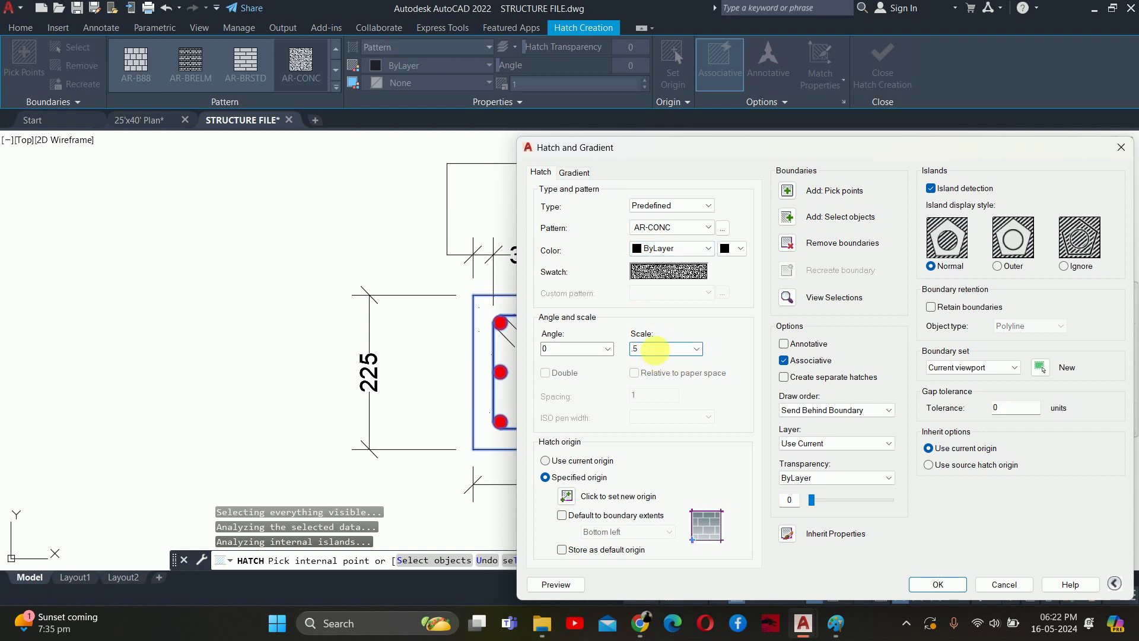
left_click(554, 584)
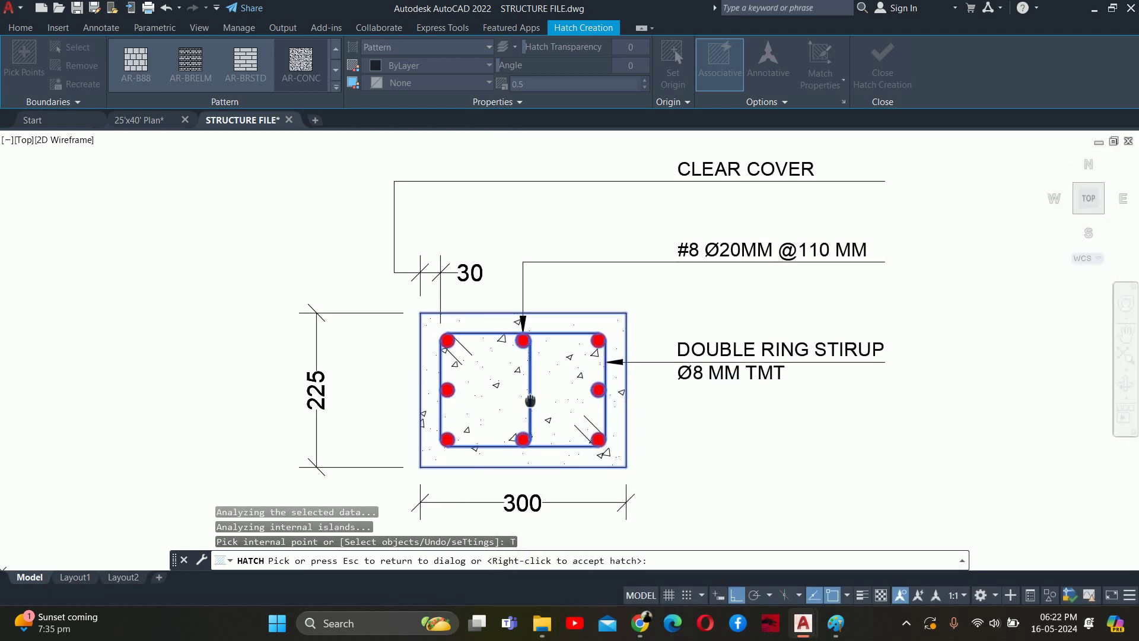
middle_click_drag(614, 376, 541, 396)
key("Escape")
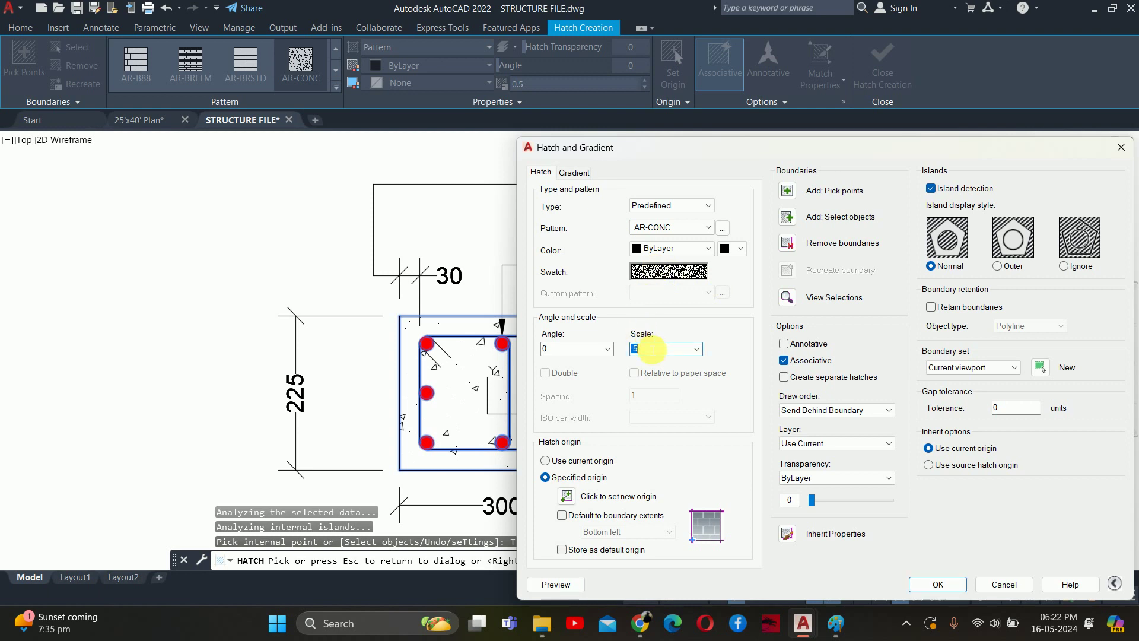
type("5")
key("Return")
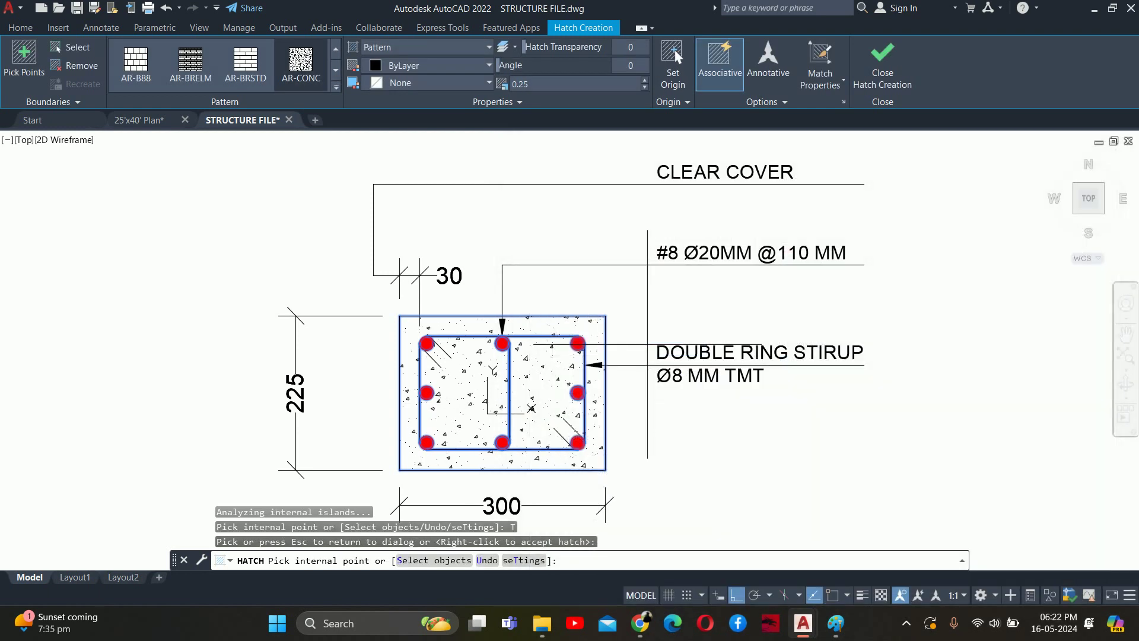
key("Escape")
key("Escape")
key("Escape")
Draw a leader line from the section's lower-right bar out to the right.
scroll(602, 399, "up", 4)
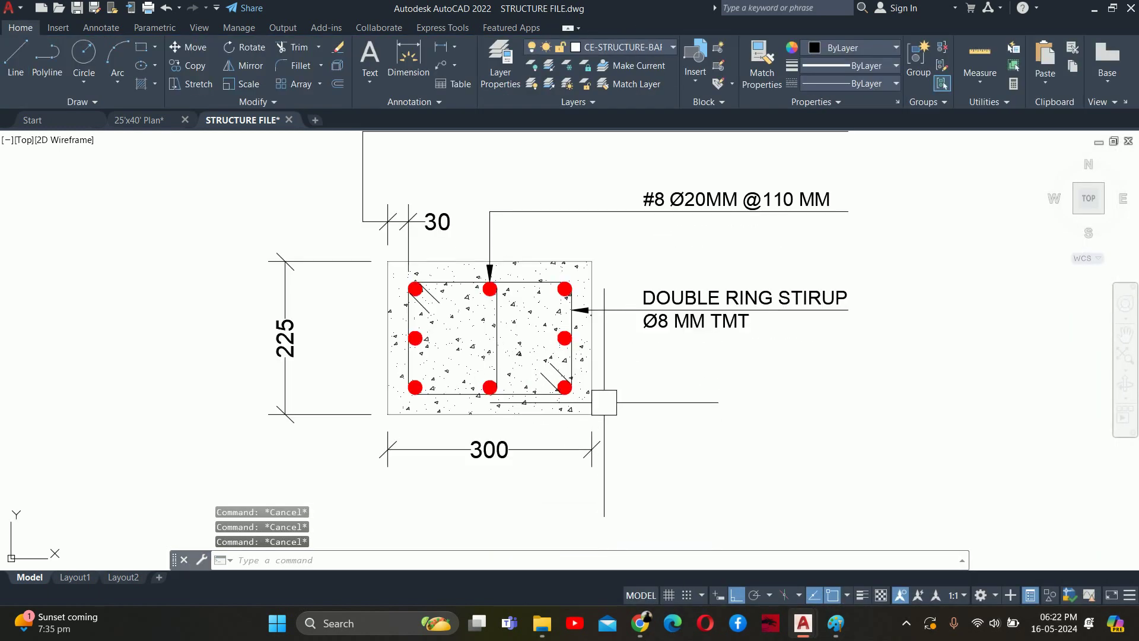
scroll(606, 416, "up", 1)
type("LW")
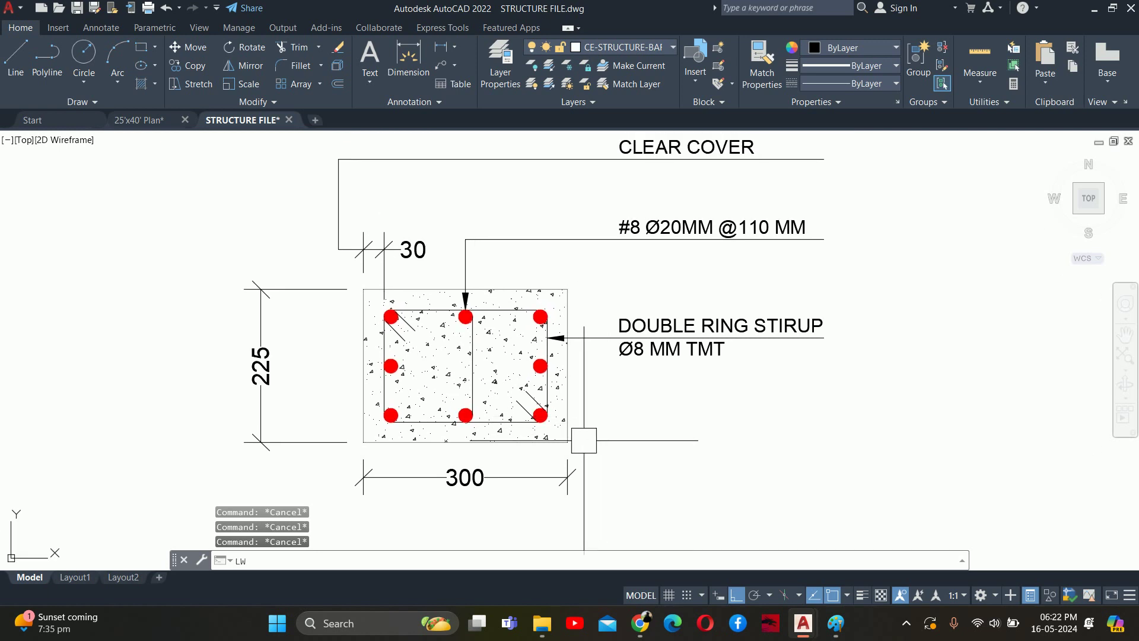
key("Return")
scroll(552, 439, "up", 5)
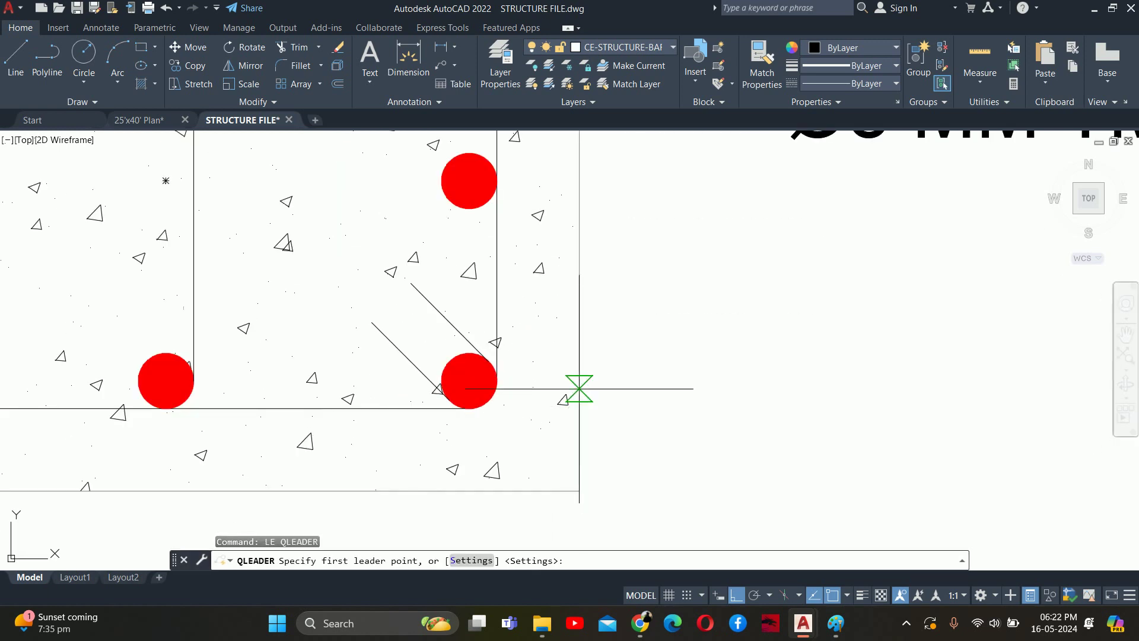
left_click(542, 375)
scroll(542, 375, "down", 4)
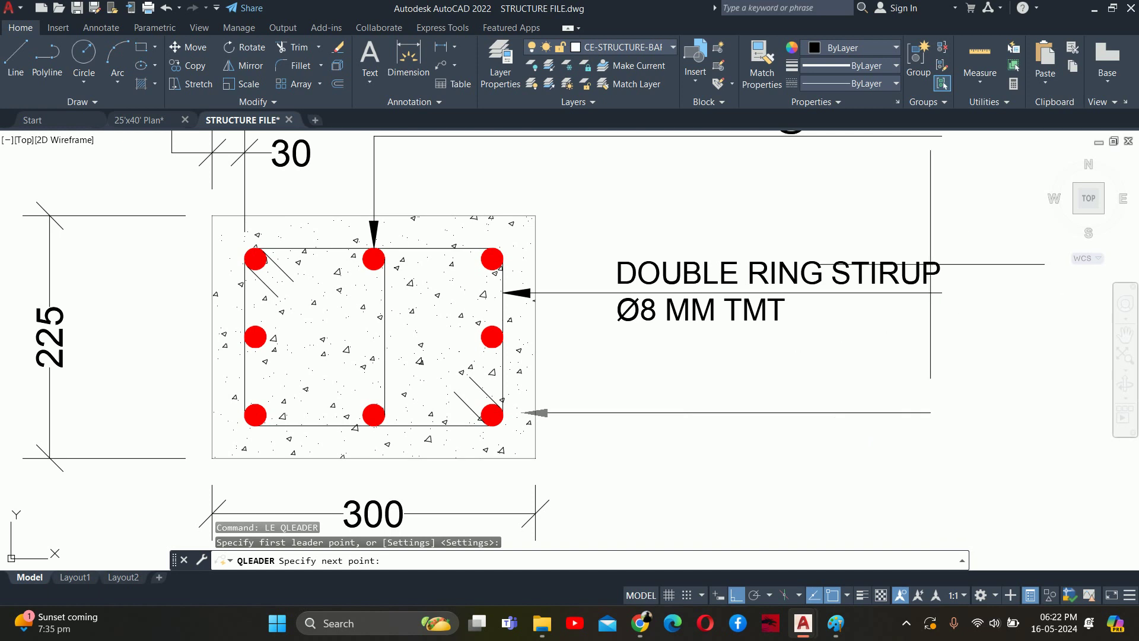
left_click(943, 415)
key("Escape")
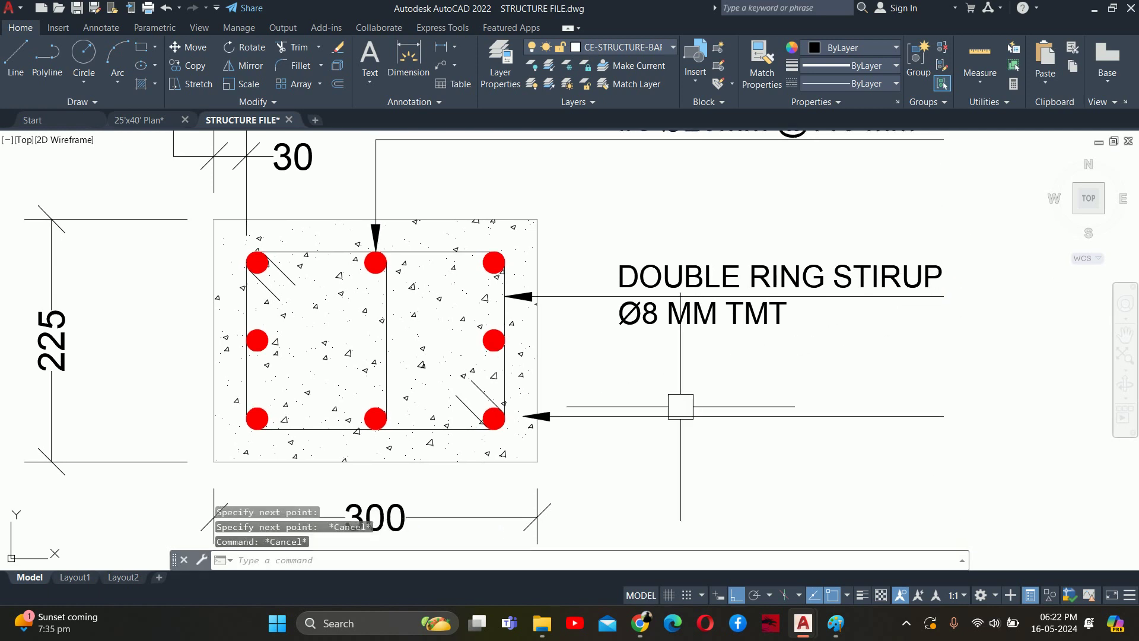
Copy the DOUBLE RING STIRUP label to the end of the new leader.
type("qo")
key("Return")
left_click(691, 284)
key("Return")
left_click(943, 297)
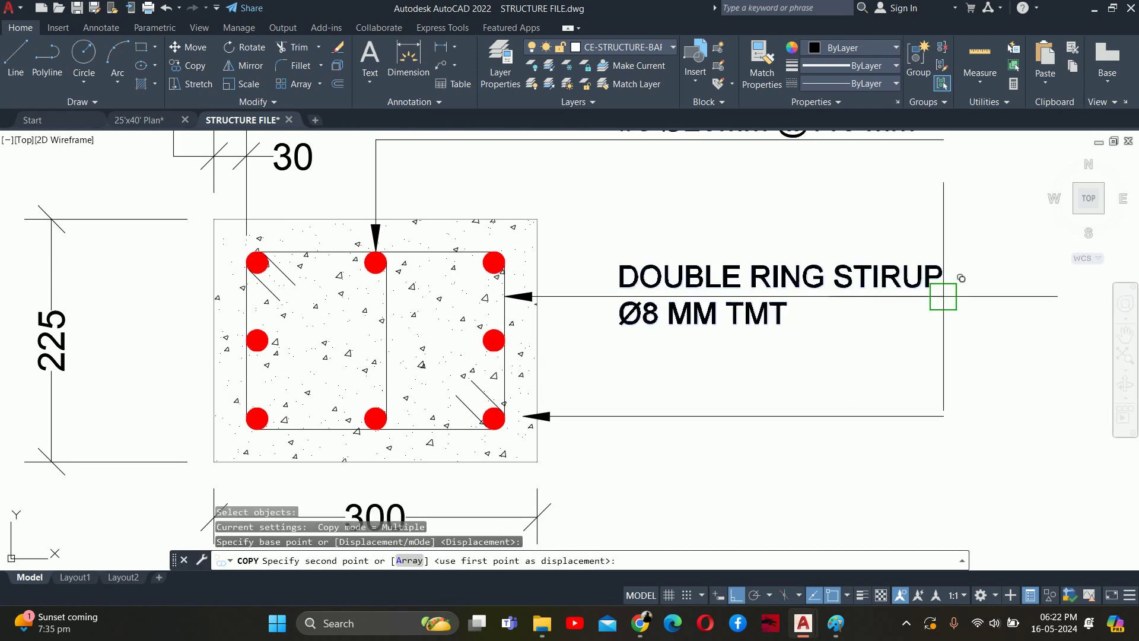
left_click(943, 415)
key("Escape")
Edit the copied label to read M20 CONCRETE.
double_click(707, 391)
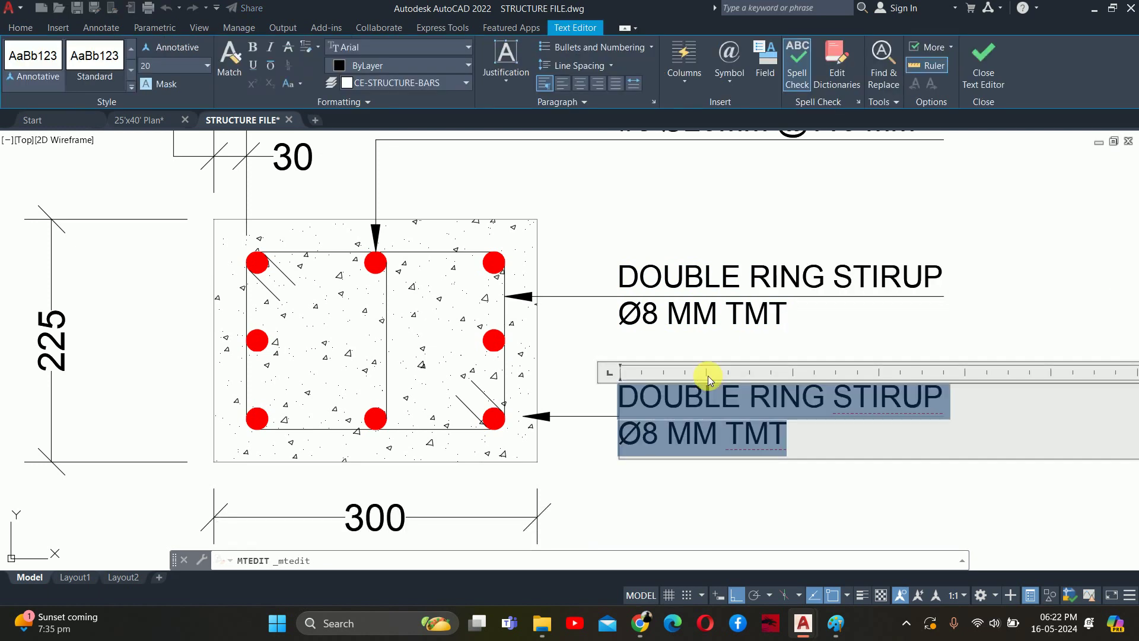
type("M2")
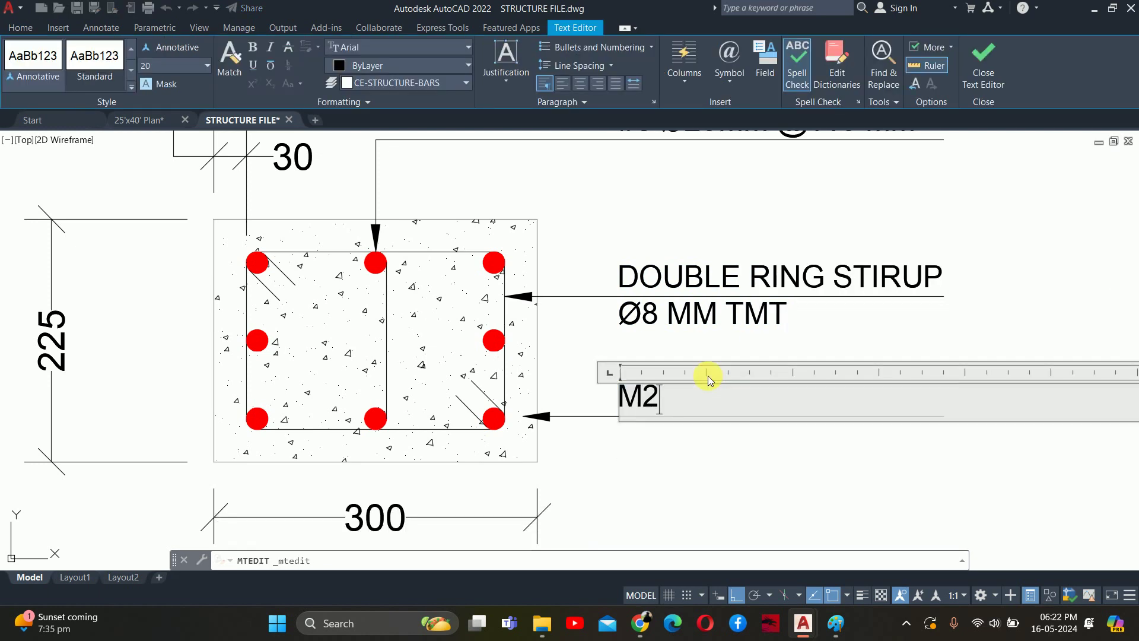
type("0 C")
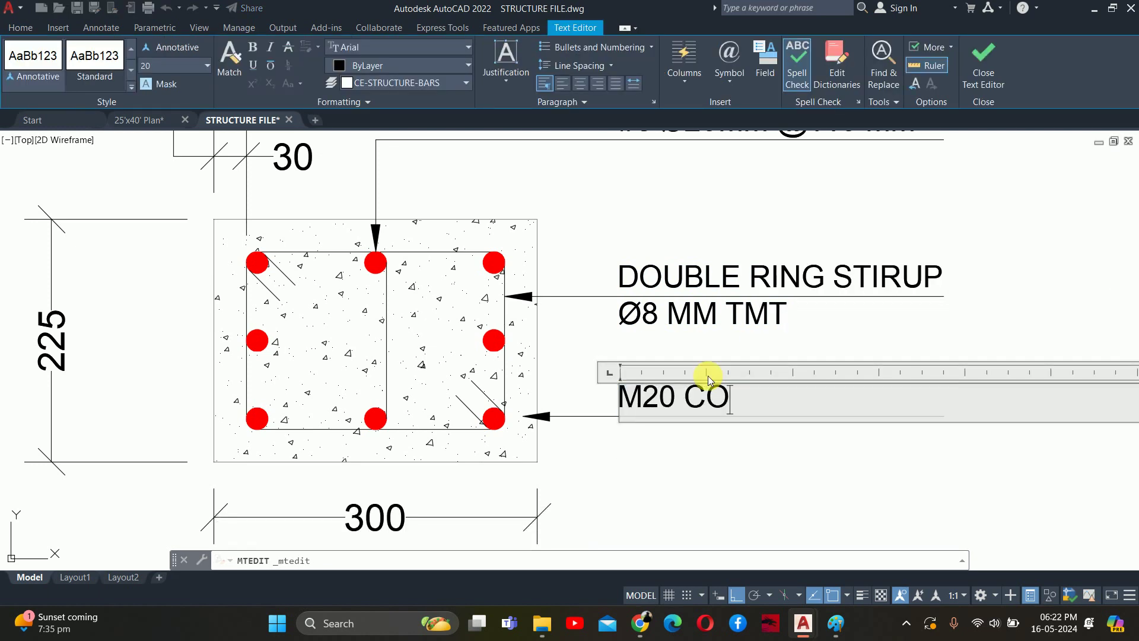
key("BackSpace")
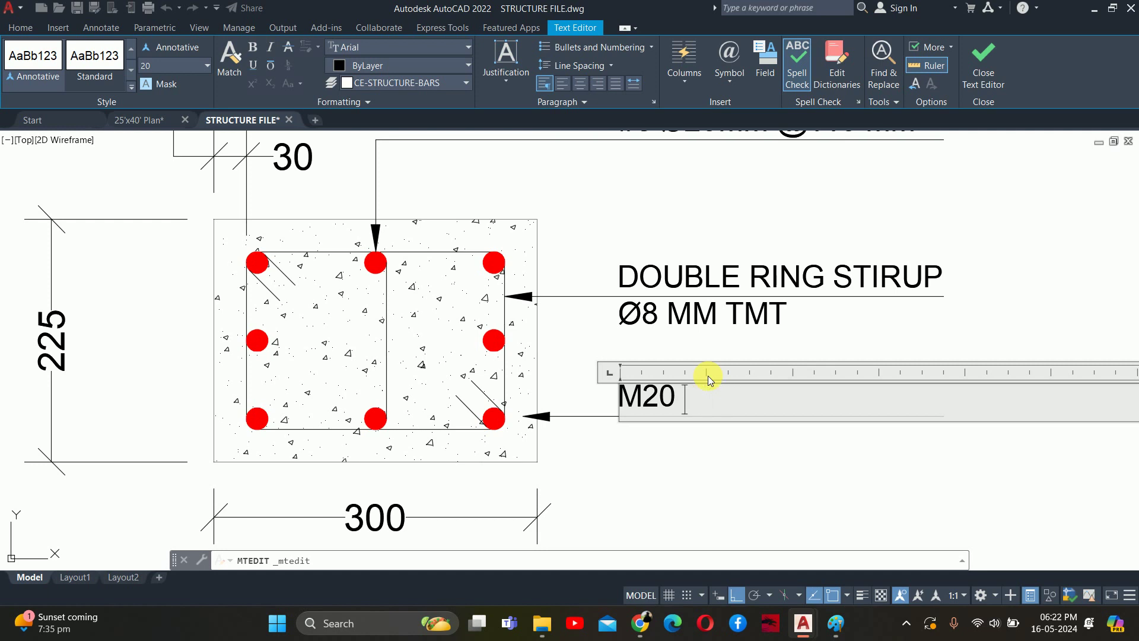
type("CONCRE")
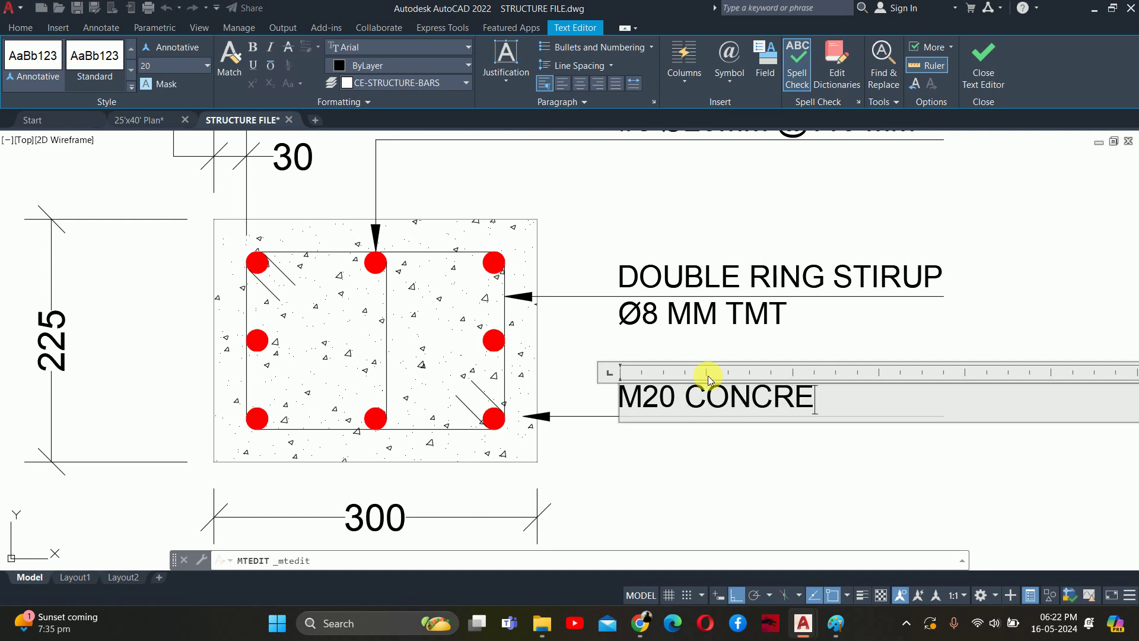
left_click(904, 523)
Move the M20 CONCRETE label onto its leader line.
key("Escape")
key("Escape")
key("Escape")
scroll(732, 427, "down", 2)
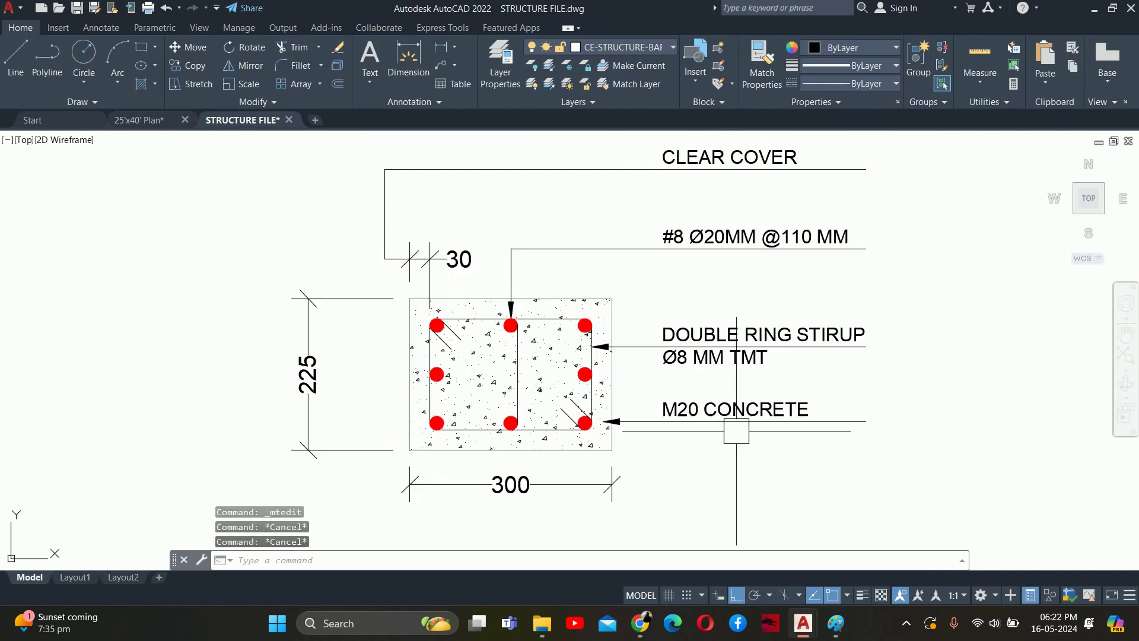
scroll(730, 394, "down", 2)
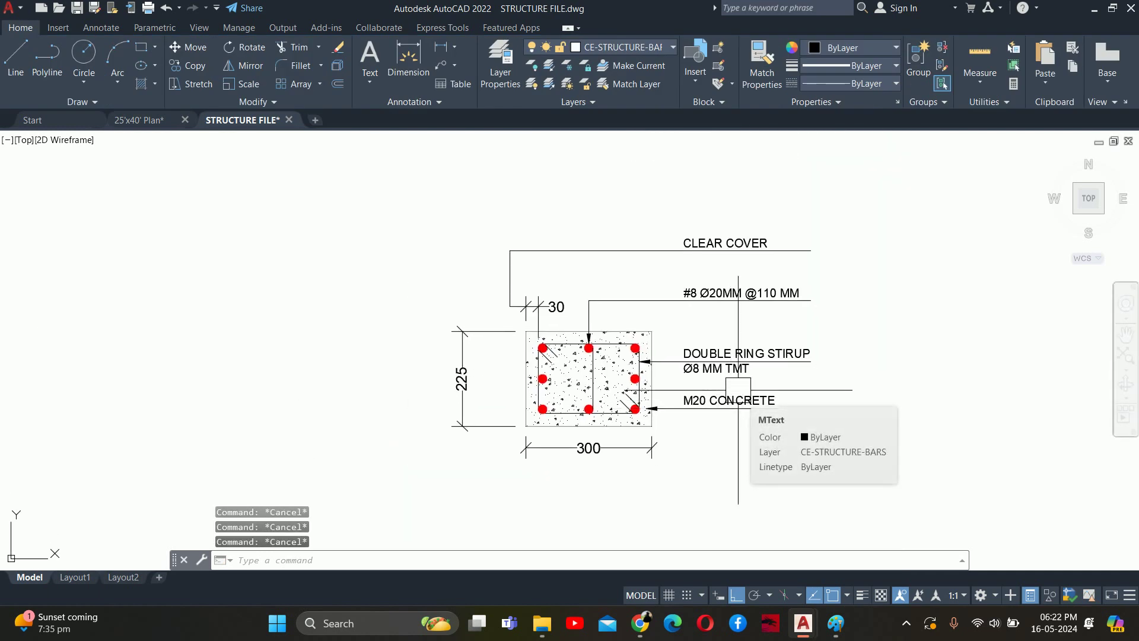
type("m")
key("Return")
scroll(742, 394, "up", 2)
left_click(748, 398)
key("Return")
left_click(745, 472)
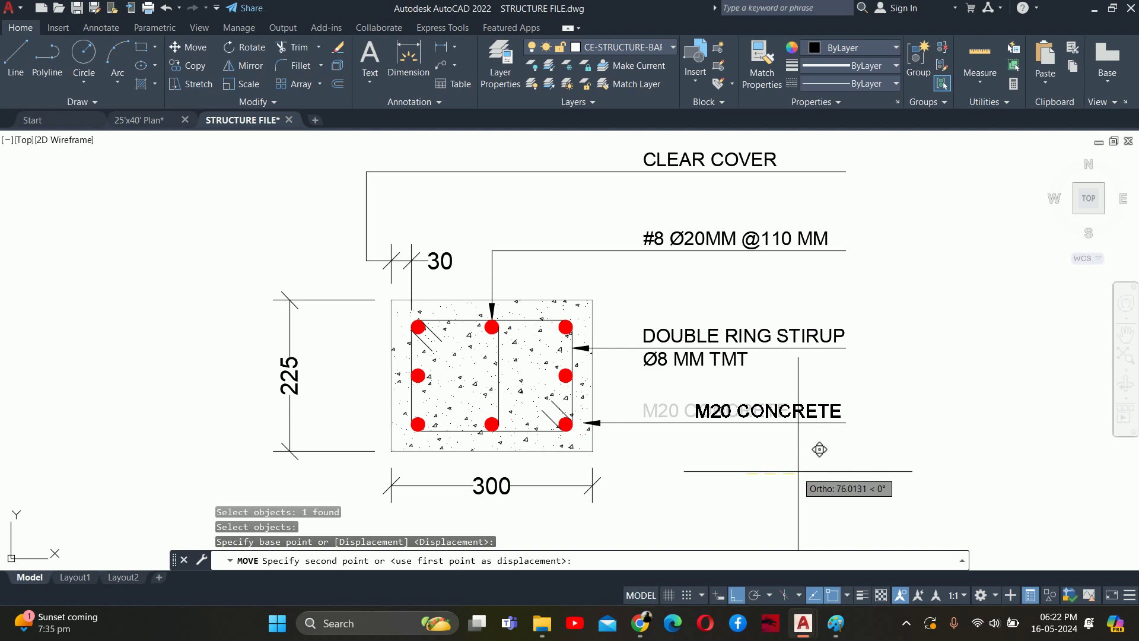
left_click(798, 472)
key("Escape")
scroll(796, 437, "down", 1)
scroll(749, 319, "up", 1)
key("Return")
left_click(742, 287)
key("Return")
left_click(746, 327)
scroll(747, 327, "up", 1)
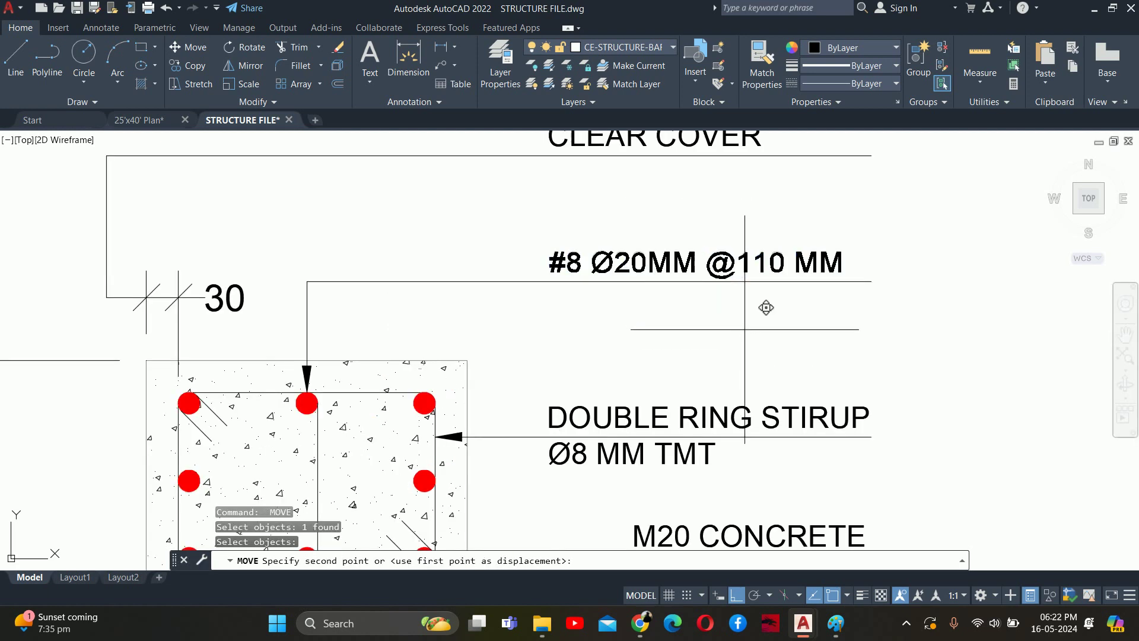
left_click(769, 332)
Shift the CLEAR COVER label to its new position.
middle_click_drag(769, 332, 753, 421)
key("Return")
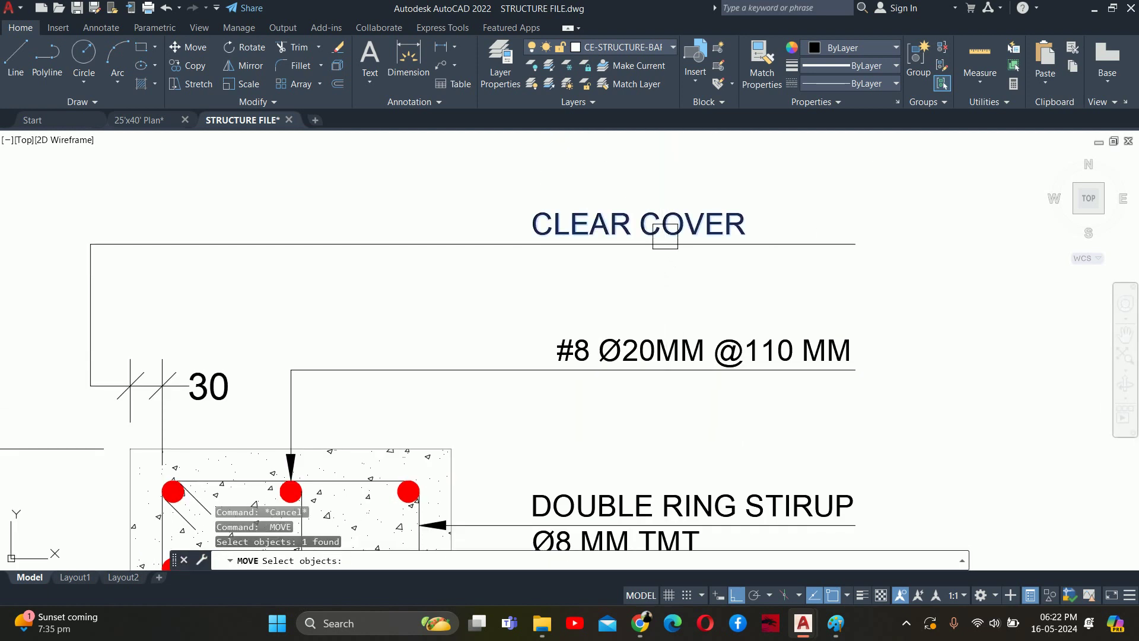
left_click(666, 233)
key("Return")
left_click(654, 291)
left_click(786, 278)
key("Escape")
key("Escape")
key("Escape")
scroll(741, 225, "down", 4)
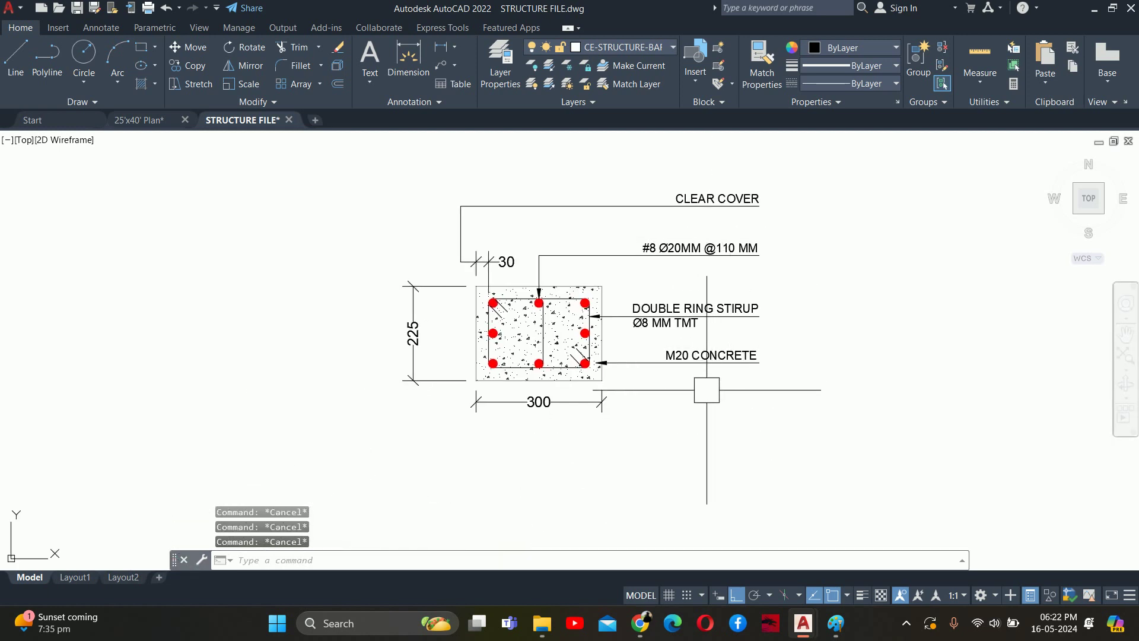
Start a stretch on the 8 label-line objects, then cancel it.
type("s")
key("Return")
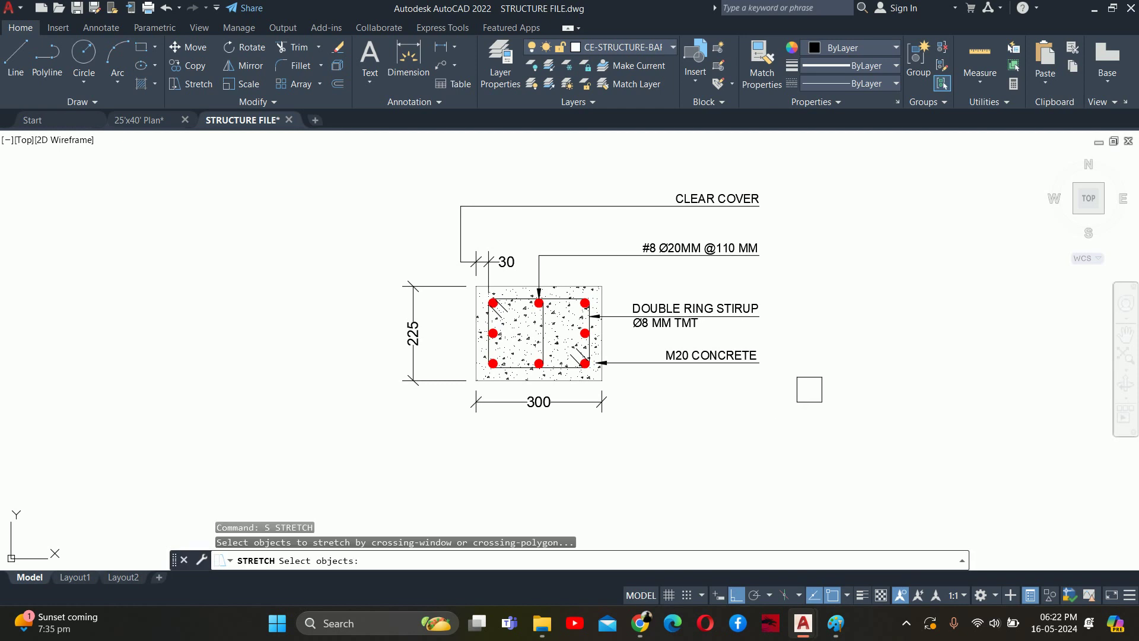
left_click(809, 389)
left_click(632, 173)
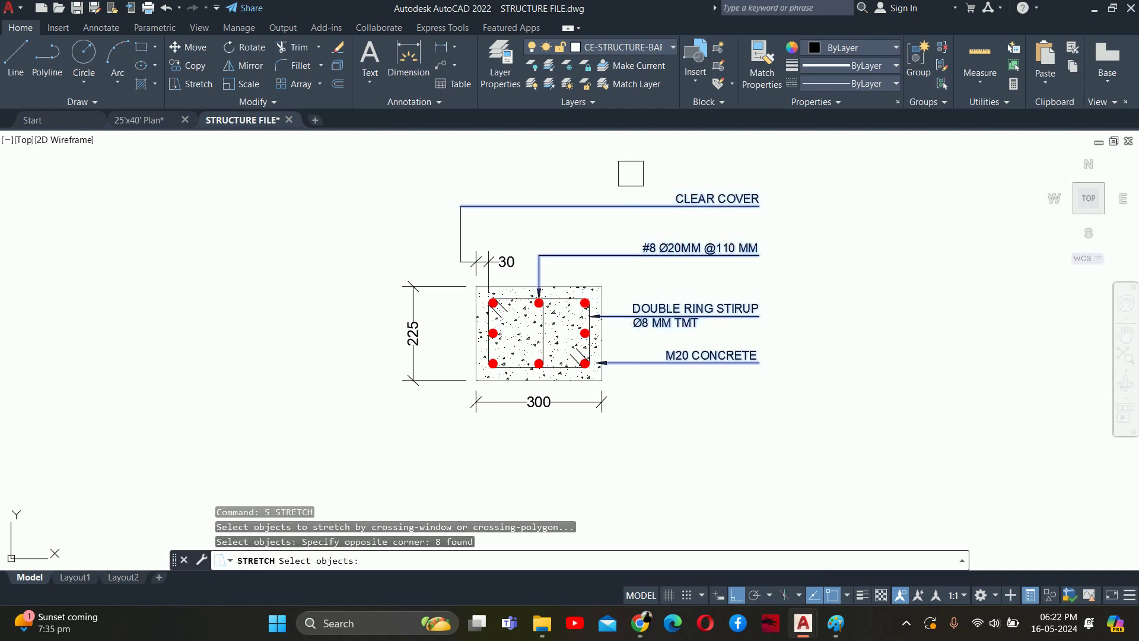
key("Return")
left_click(875, 266)
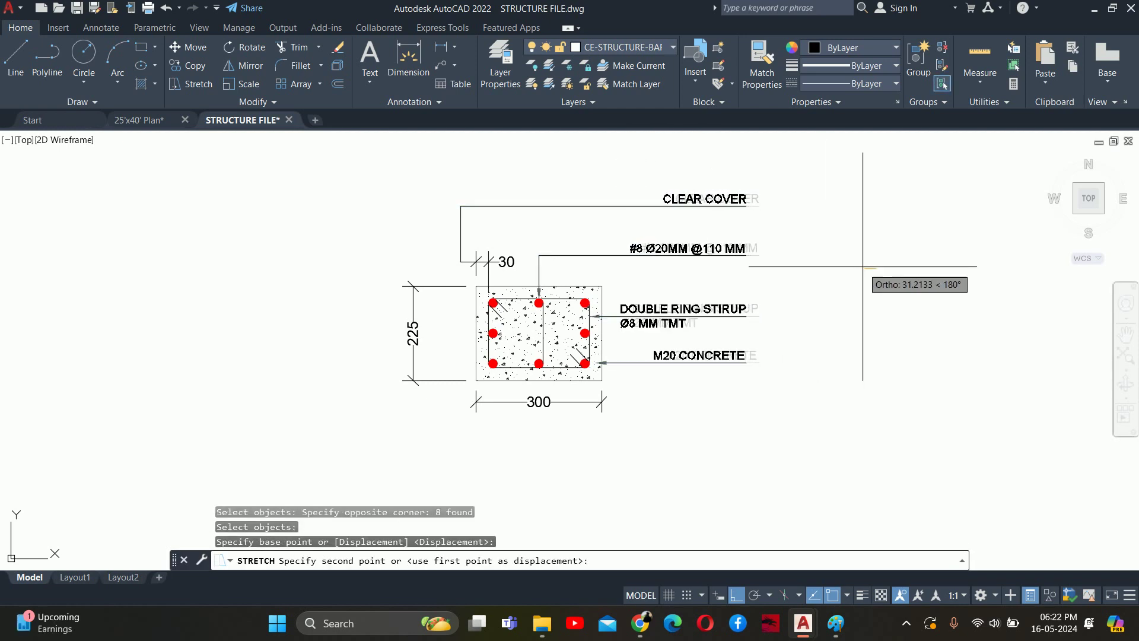
key("Escape")
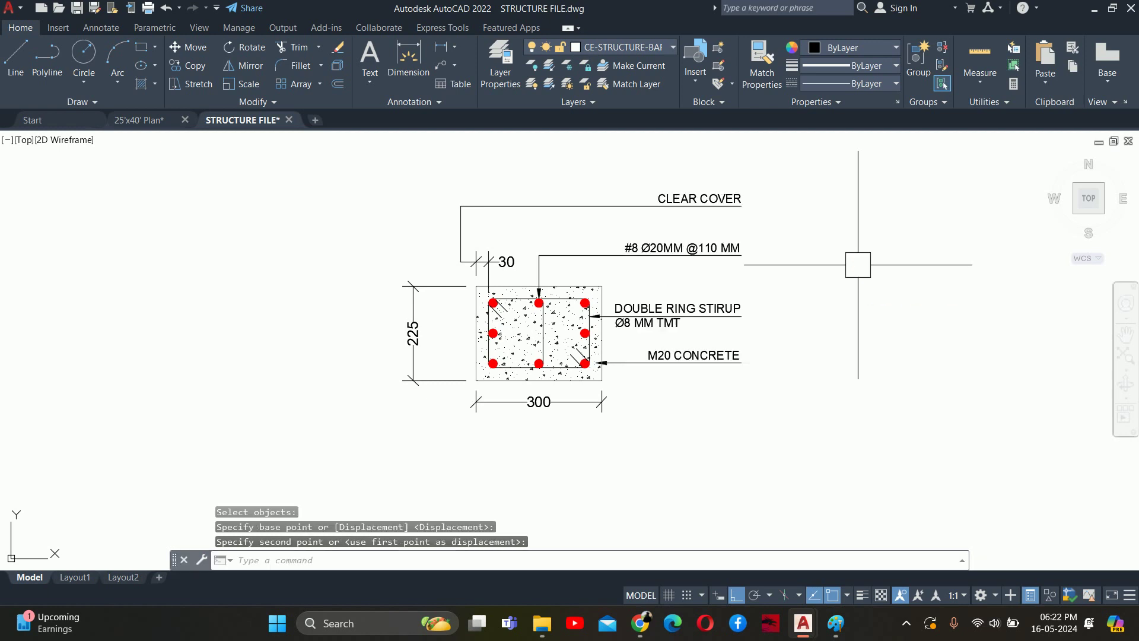
key("Escape")
mouse_move(739, 292)
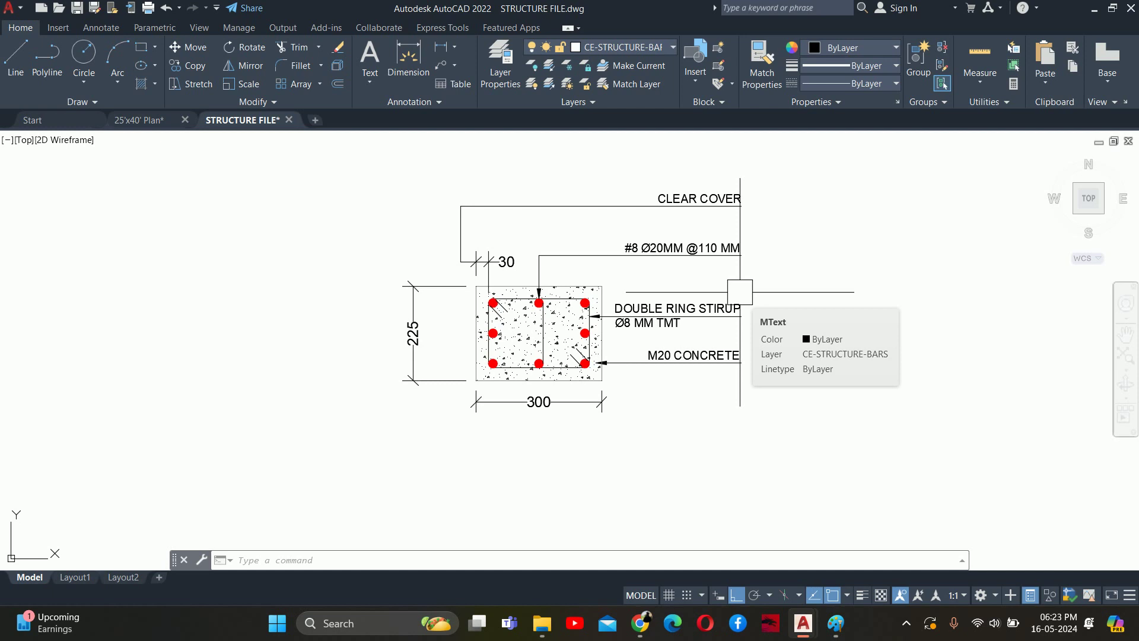
key("Escape")
key("Escape")
key("Escape")
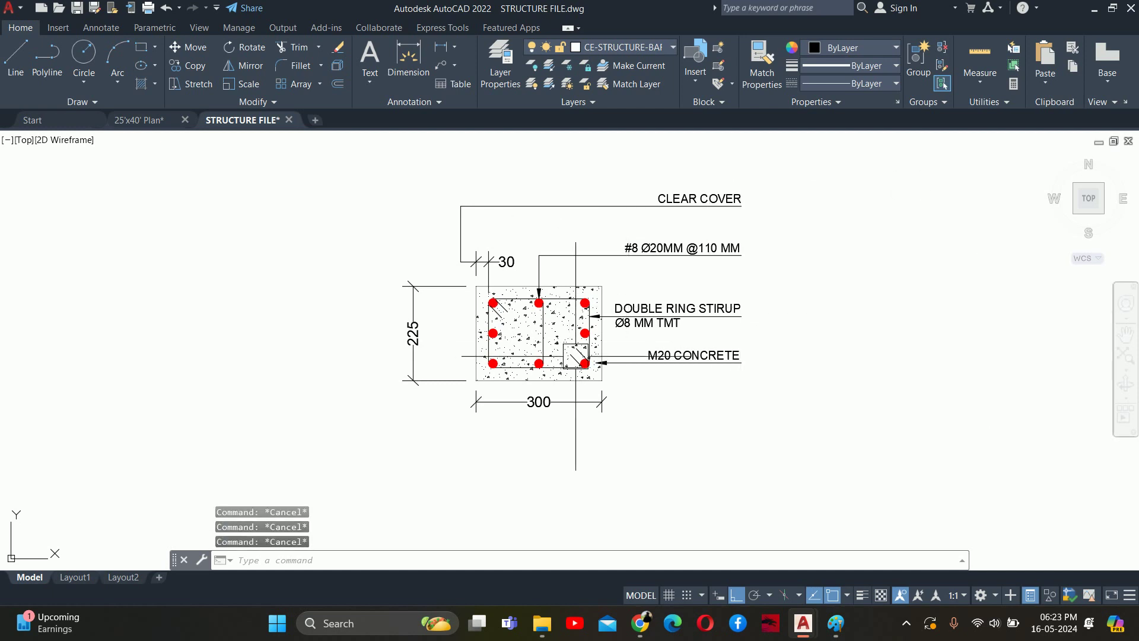
scroll(673, 341, "up", 2)
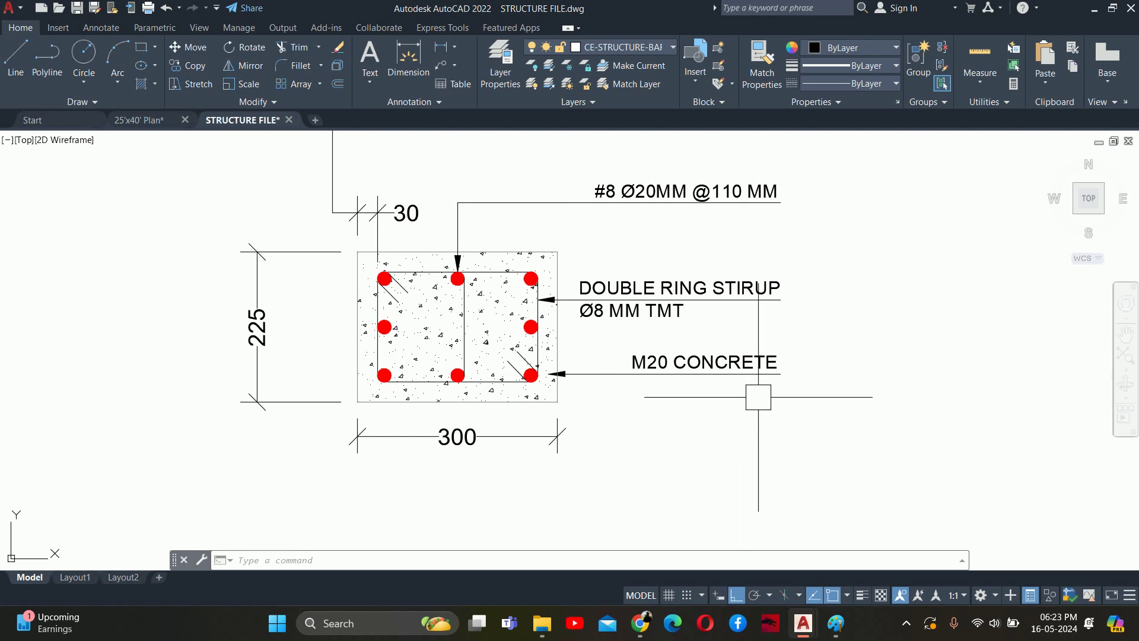
Make the nine vertical bars of the footing grid blue.
scroll(641, 368, "down", 5)
scroll(623, 380, "down", 1)
scroll(600, 368, "down", 3)
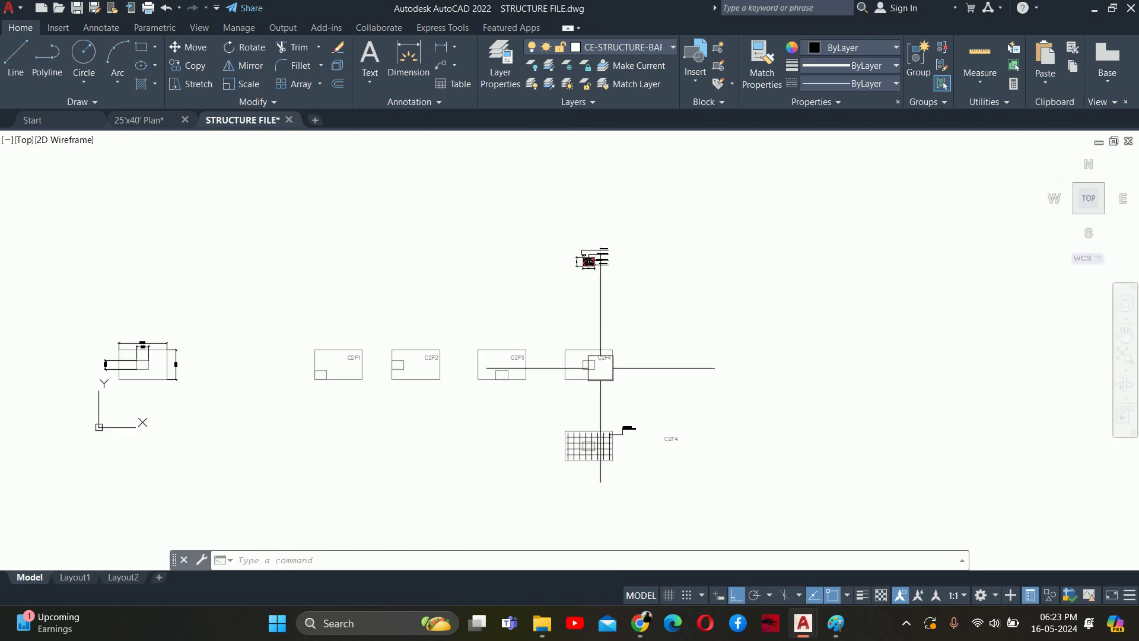
scroll(610, 437, "up", 4)
scroll(610, 381, "down", 2)
scroll(610, 401, "up", 6)
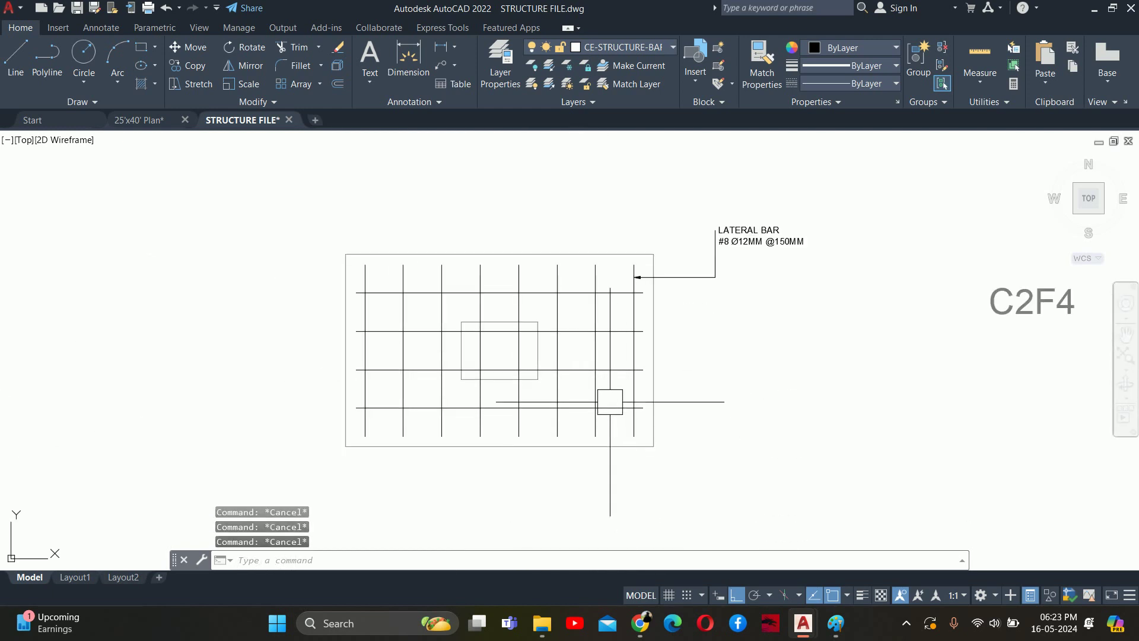
scroll(628, 422, "up", 2)
scroll(659, 448, "up", 3)
scroll(661, 453, "down", 4)
left_click(478, 415)
middle_click_drag(96, 362, 316, 342)
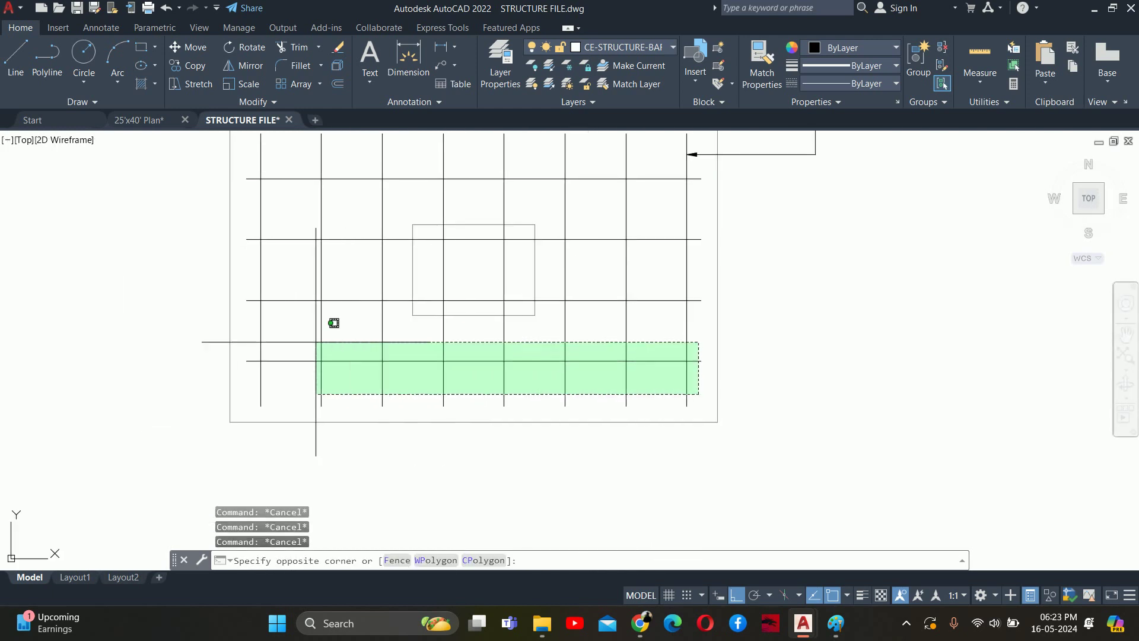
left_click(260, 338)
scroll(466, 298, "down", 2)
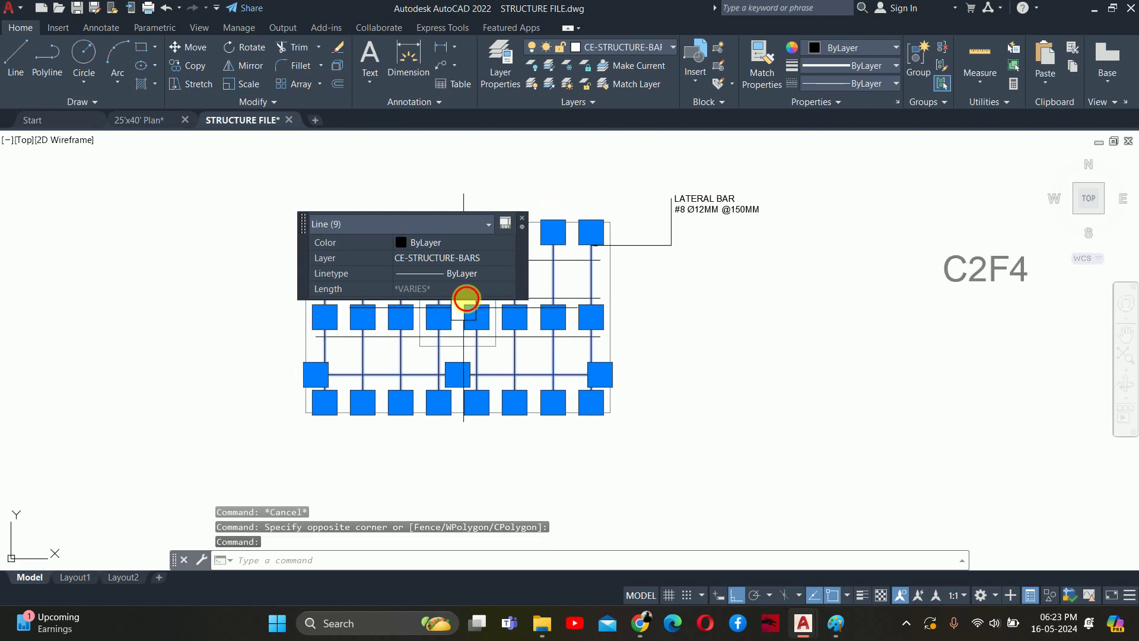
left_click(466, 298)
left_click(459, 244)
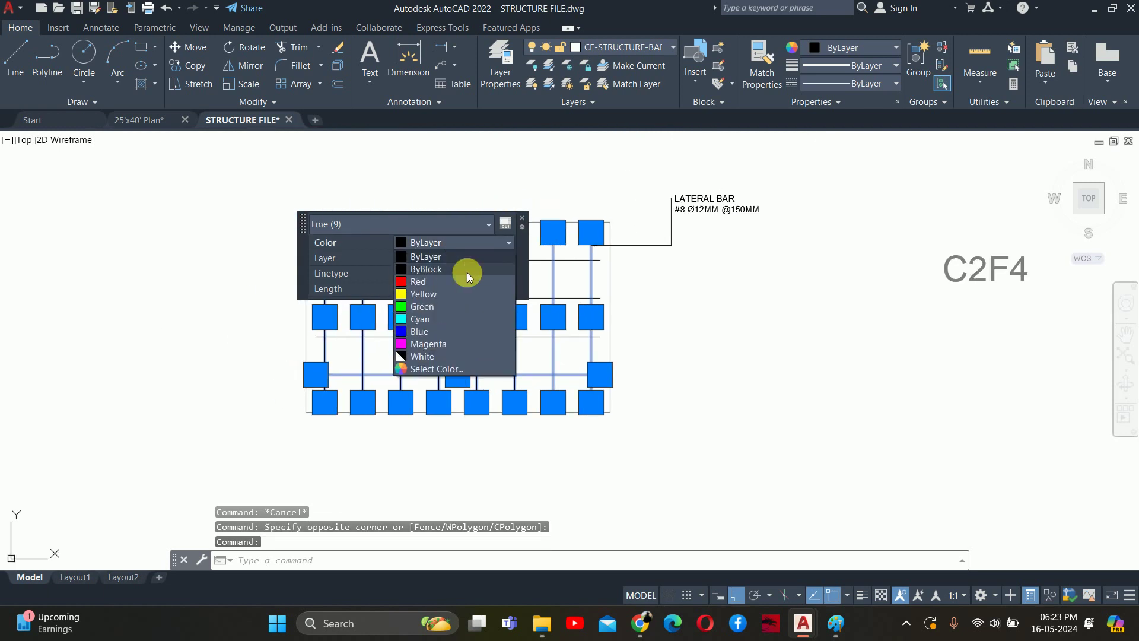
left_click(429, 330)
key("Escape")
Match the blue bar's properties onto the black horizontal bars with MATCHPROP.
middle_click_drag(428, 328, 587, 353)
type("ma")
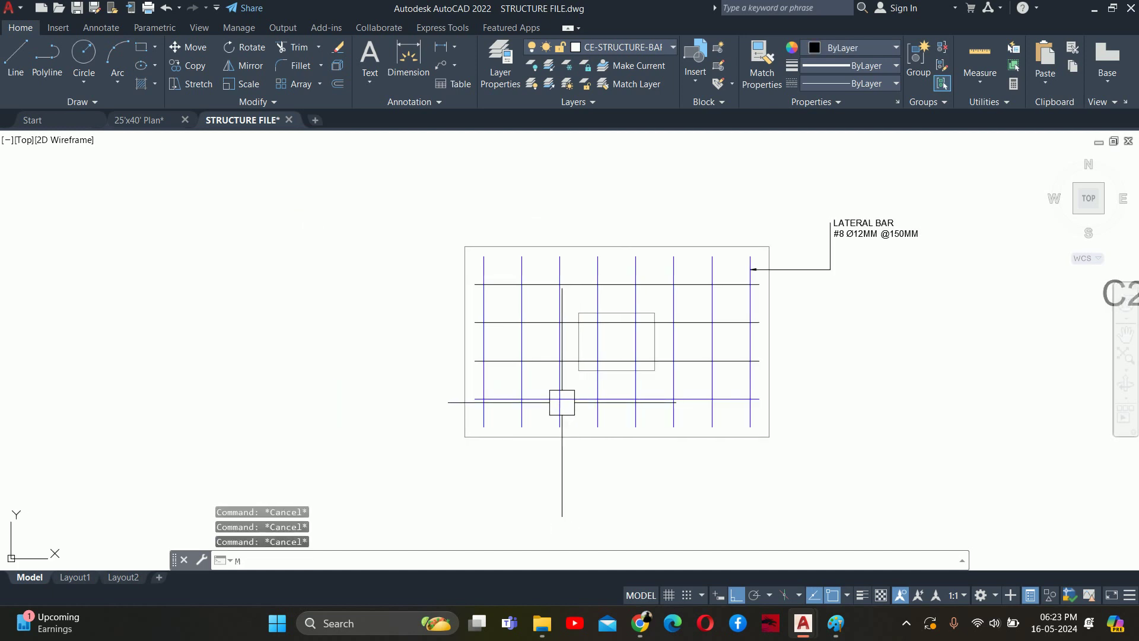
key("Return")
left_click(531, 398)
scroll(510, 368, "up", 5)
left_click(501, 386)
scroll(469, 261, "down", 4)
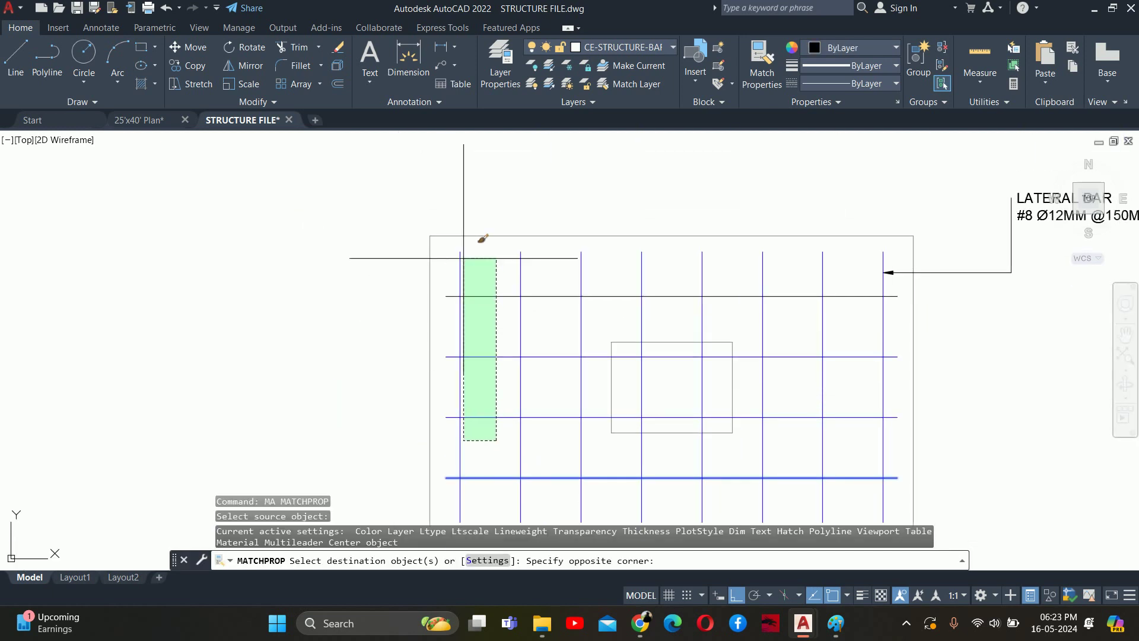
left_click(454, 276)
key("Escape")
key("Escape")
Select twelve grid bars and set them to index colour 52 yellow.
scroll(902, 495, "up", 2)
left_click(910, 516)
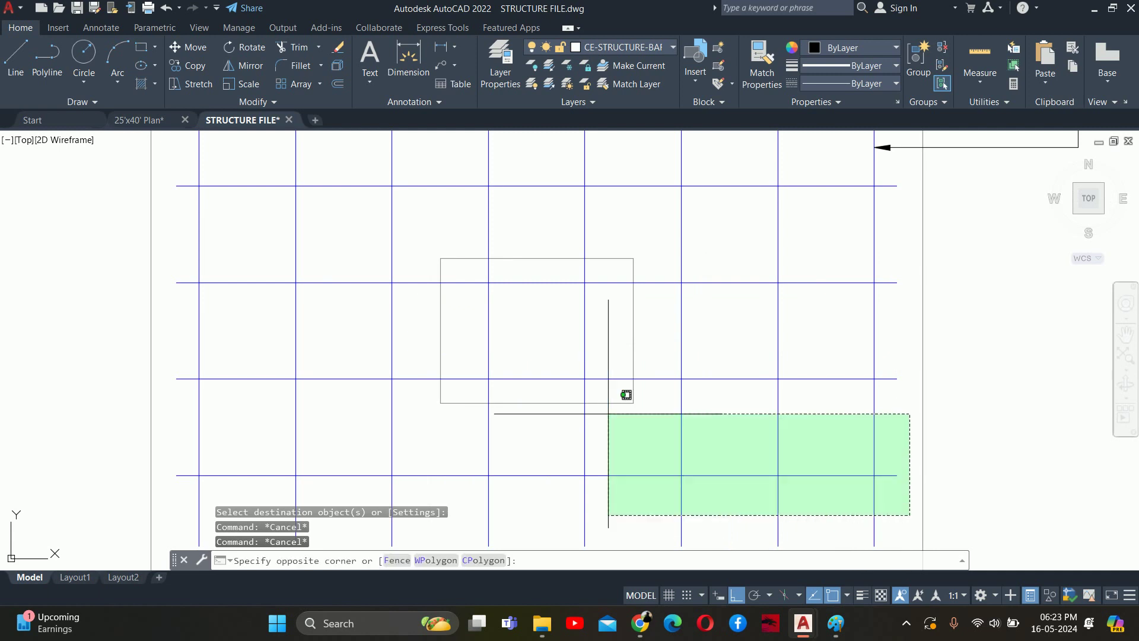
middle_click_drag(504, 429, 680, 386)
left_click(353, 388)
mouse_move(447, 417)
middle_mouse_down()
mouse_move(447, 461)
mouse_move(426, 501)
middle_mouse_up()
left_click(425, 481)
middle_click_drag(355, 219, 330, 356)
left_click(331, 320)
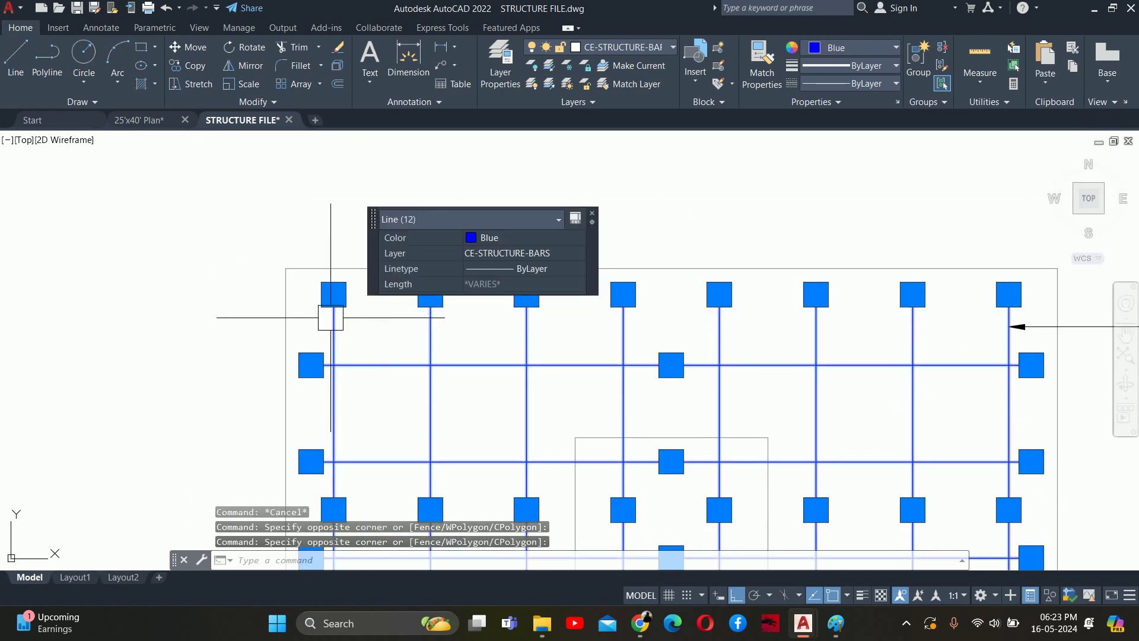
left_click(523, 238)
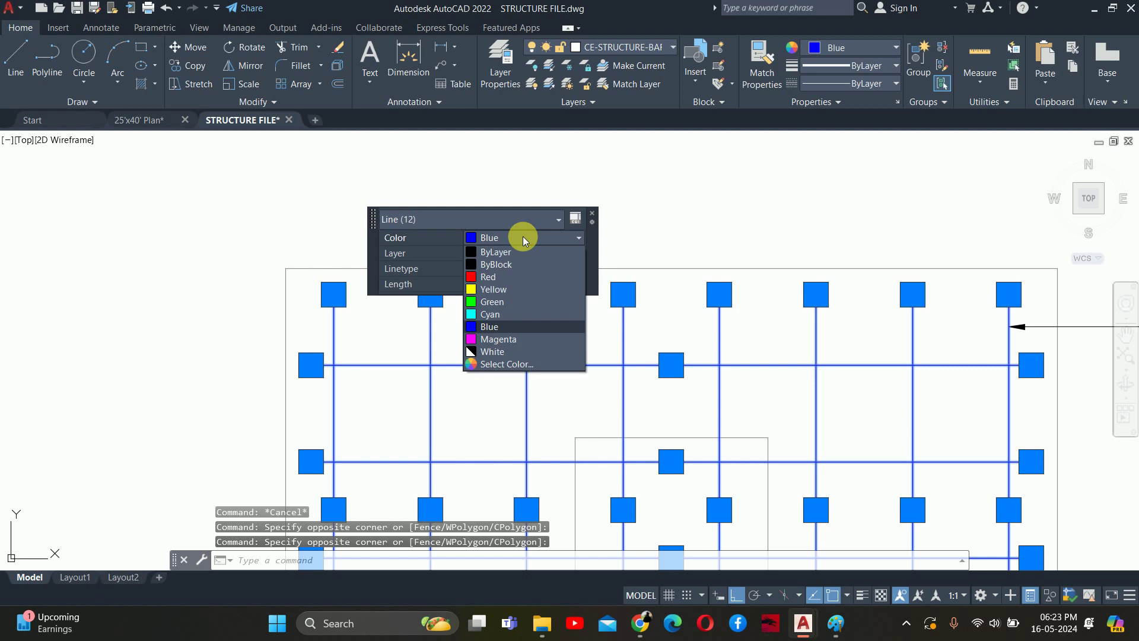
left_click(525, 364)
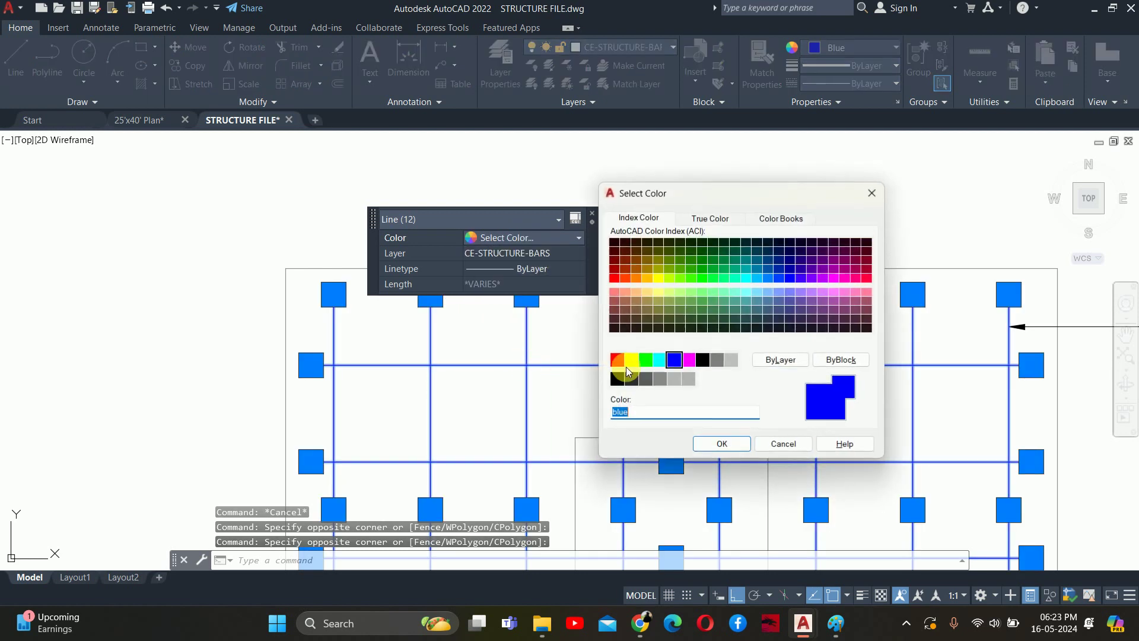
left_click(653, 274)
left_click(725, 445)
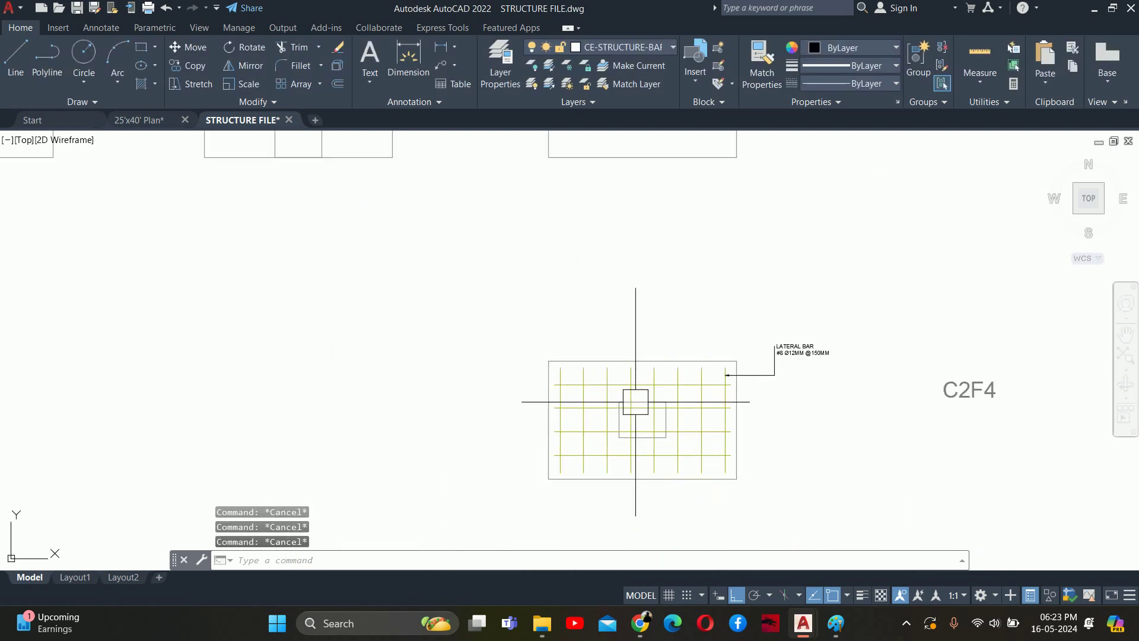
Move the column section's 29 objects to sit just above the footing grid.
scroll(656, 402, "down", 2)
middle_click_drag(657, 402, 679, 410)
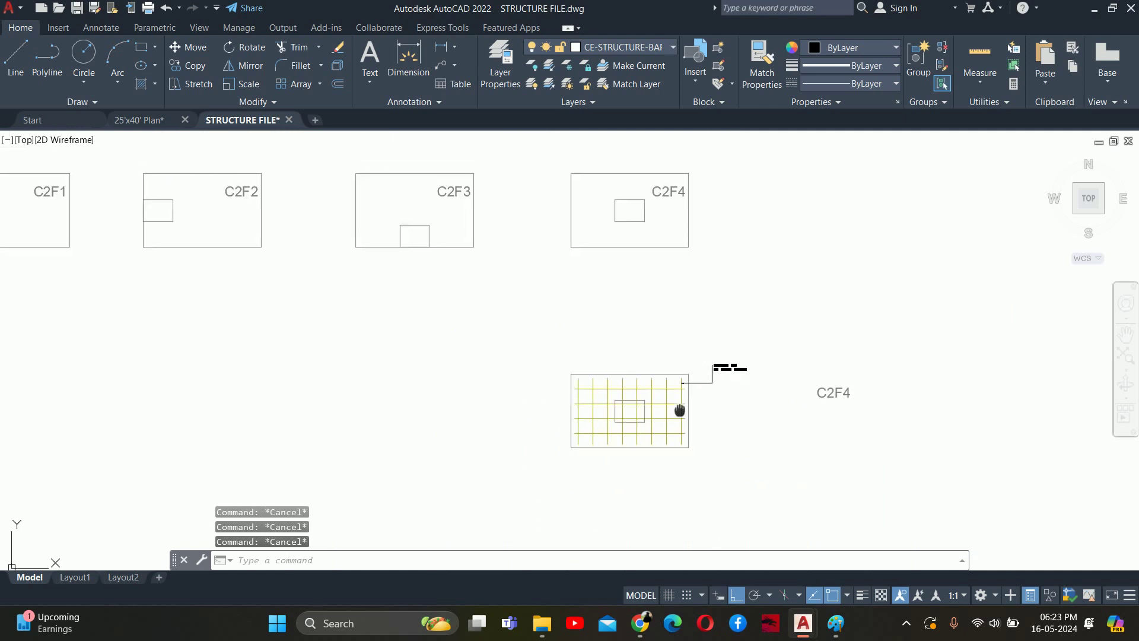
middle_click_drag(679, 356, 659, 440)
scroll(702, 359, "down", 2)
type("m")
key("Return")
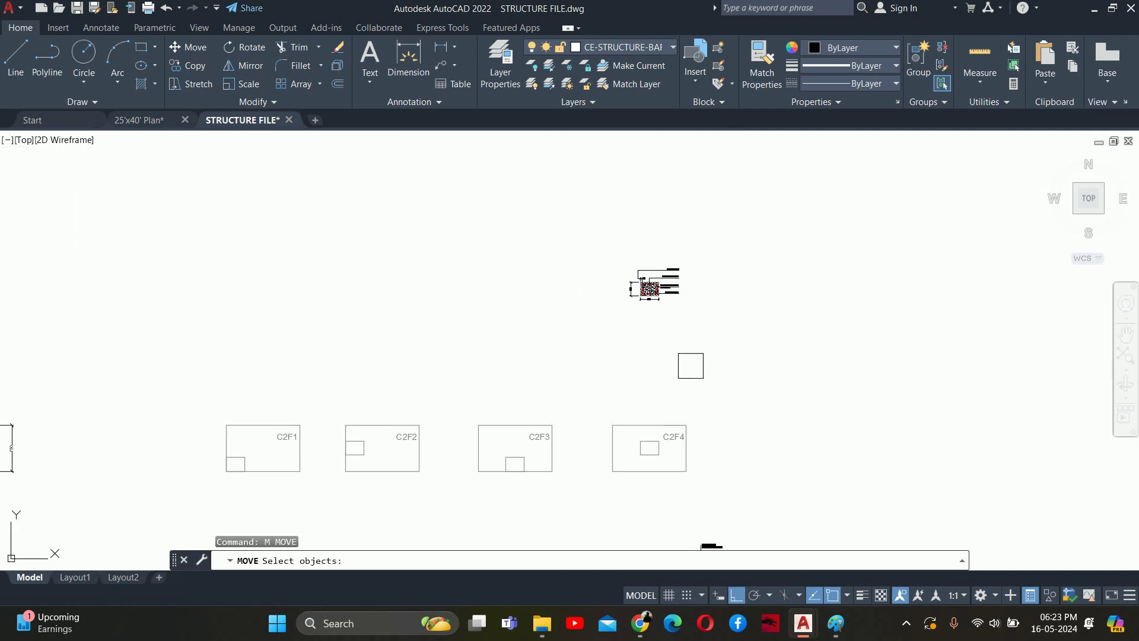
left_click(690, 365)
left_click(584, 201)
key("Return")
left_click(589, 289)
scroll(589, 356, "up", 3)
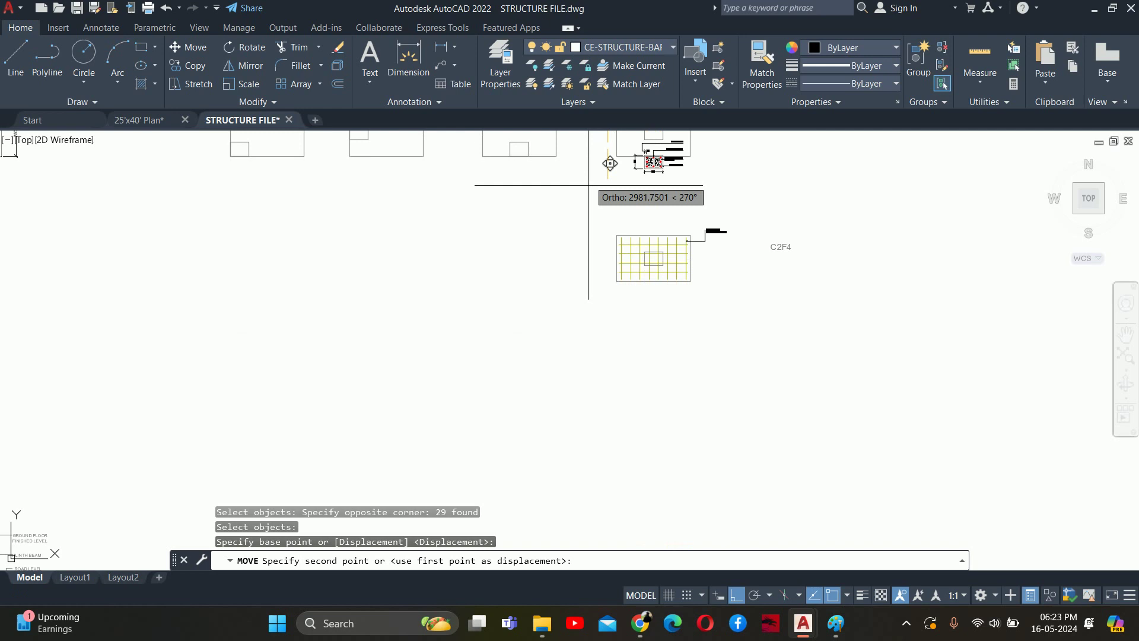
left_click(586, 237)
key("Escape")
key("Escape")
Start a linear dimension at the grid's lower right corner, cancel it, and review all footing outlines.
scroll(776, 305, "up", 2)
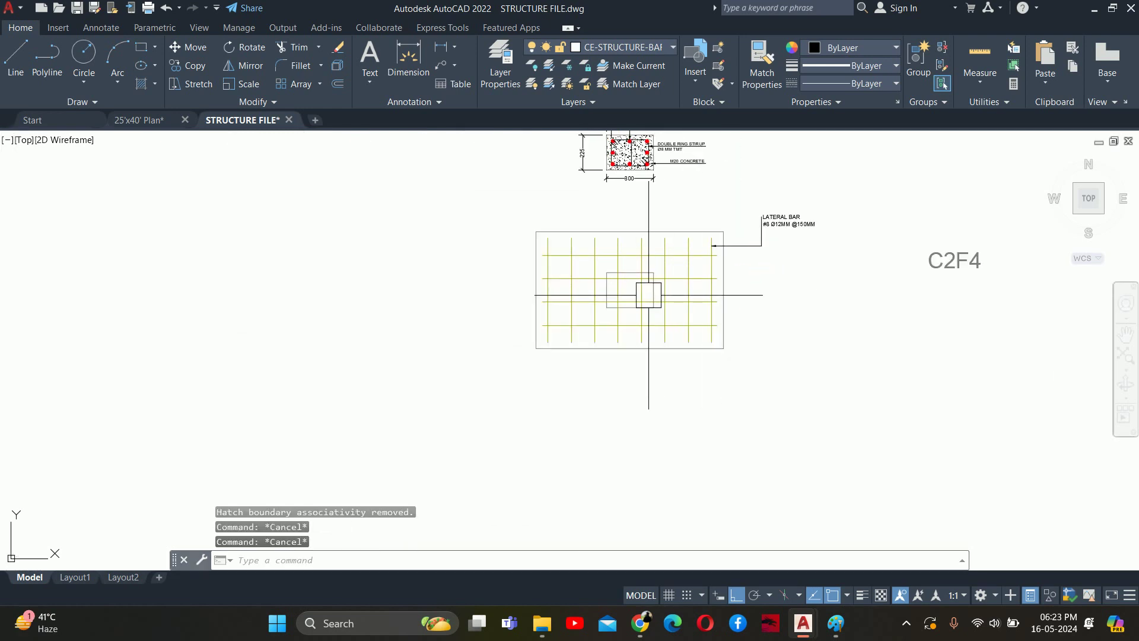
key("Escape")
mouse_move(648, 295)
middle_mouse_down()
mouse_move(650, 386)
mouse_move(652, 313)
mouse_move(674, 256)
middle_mouse_up()
scroll(691, 350, "up", 1)
scroll(699, 375, "up", 1)
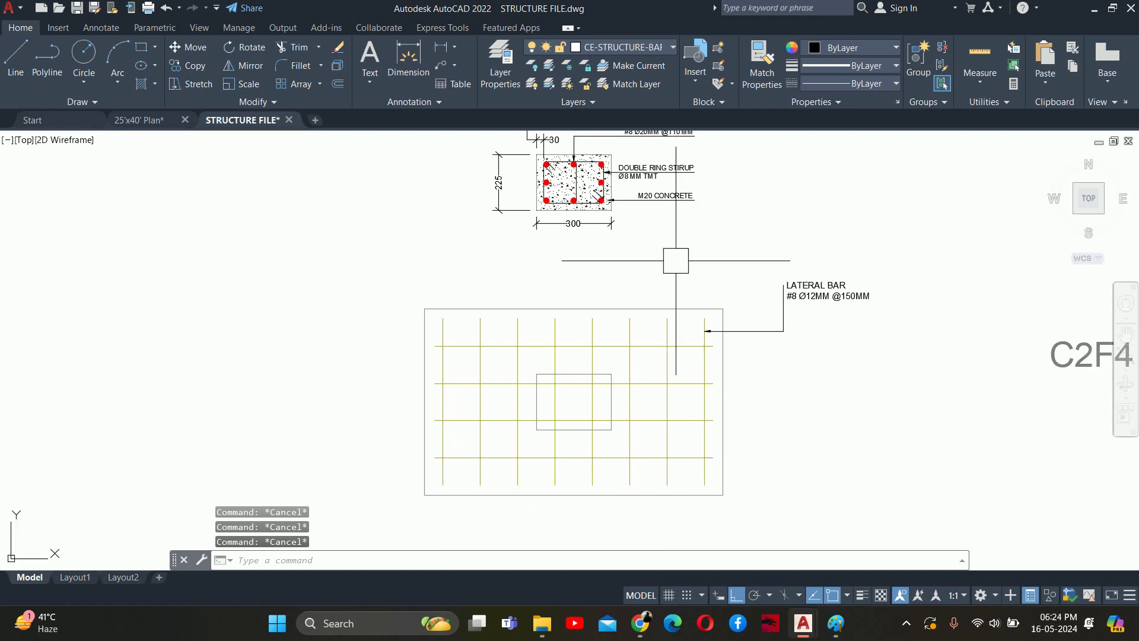
middle_click_drag(737, 399, 704, 330)
type("DLI")
key("Return")
scroll(686, 404, "up", 4)
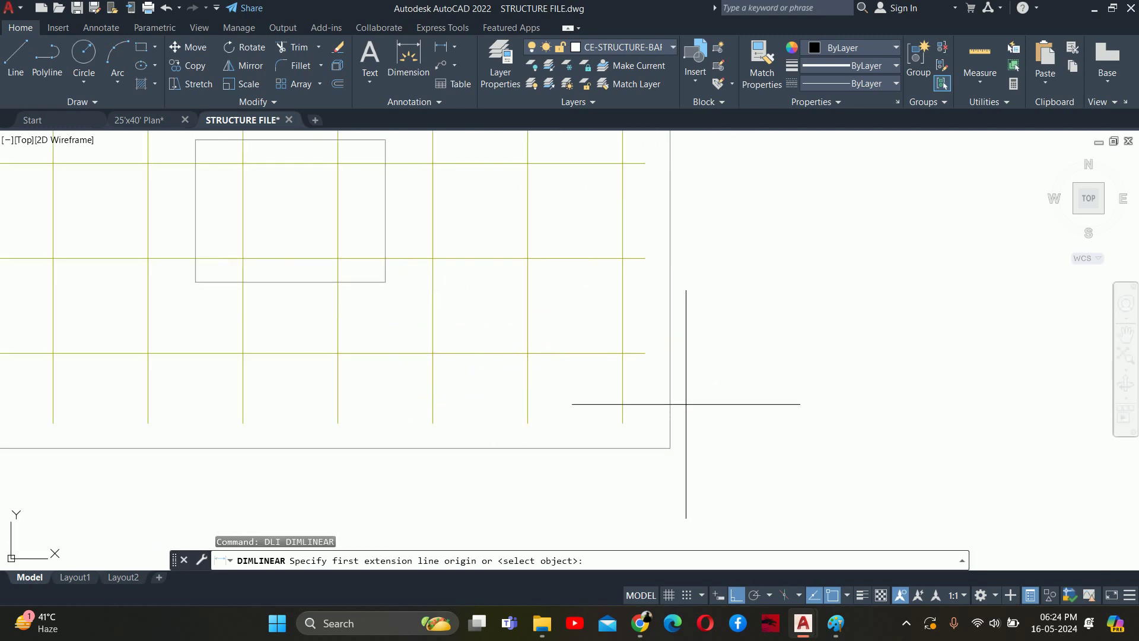
key("Escape")
scroll(670, 358, "down", 5)
scroll(681, 310, "up", 3)
key("Escape")
middle_click_drag(656, 322, 651, 393)
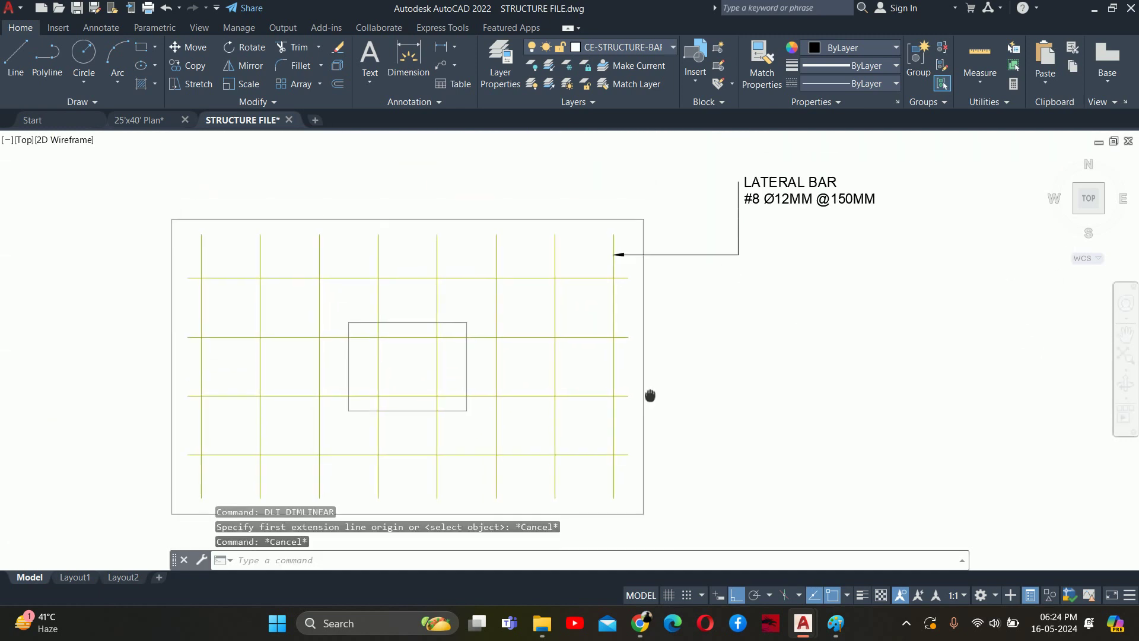
key("Escape")
key("Escape")
scroll(687, 315, "down", 3)
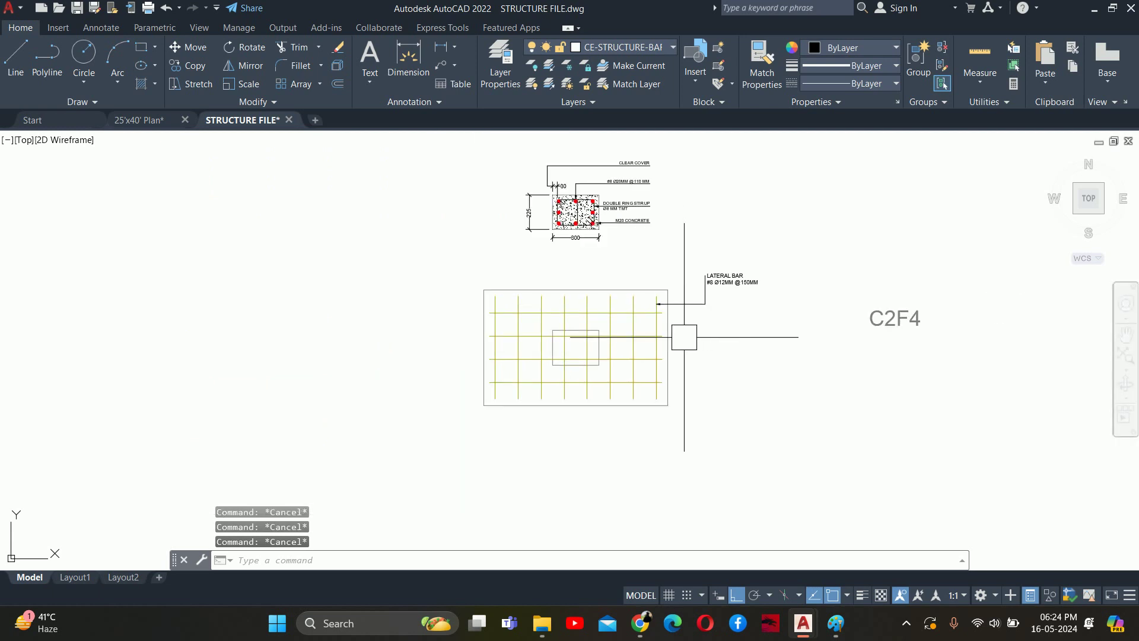
middle_click_drag(678, 340, 702, 364)
Draw vertical XLINE construction lines at the grid's left and right edges.
scroll(700, 308, "down", 3)
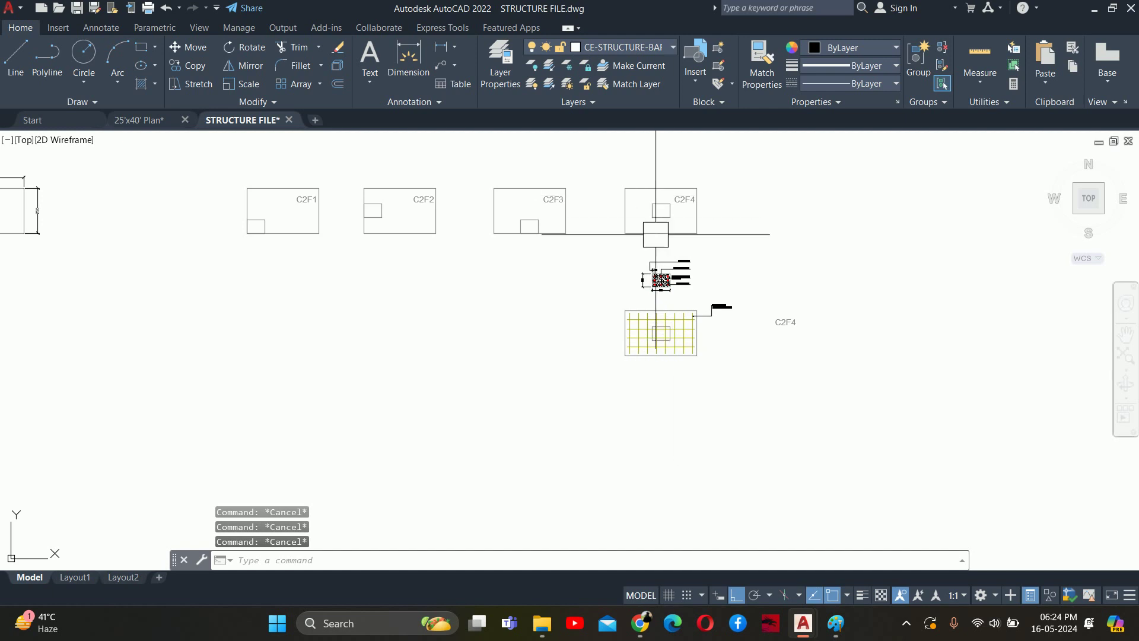
middle_click_drag(657, 444, 653, 413)
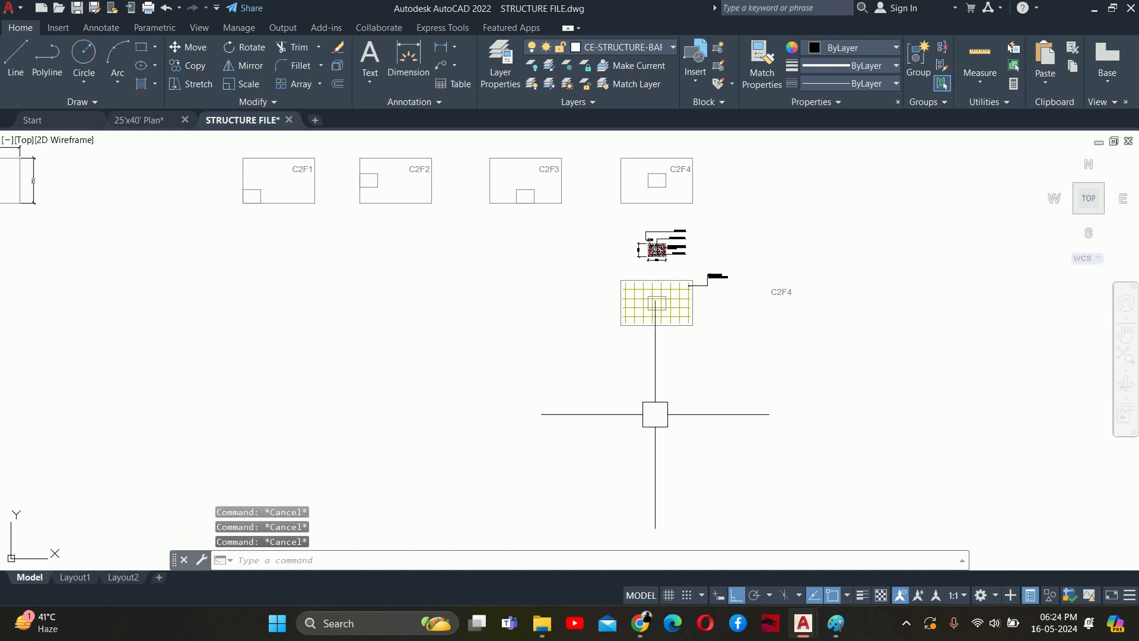
type("x")
key("Return")
type("v")
key("Return")
scroll(586, 328, "up", 3)
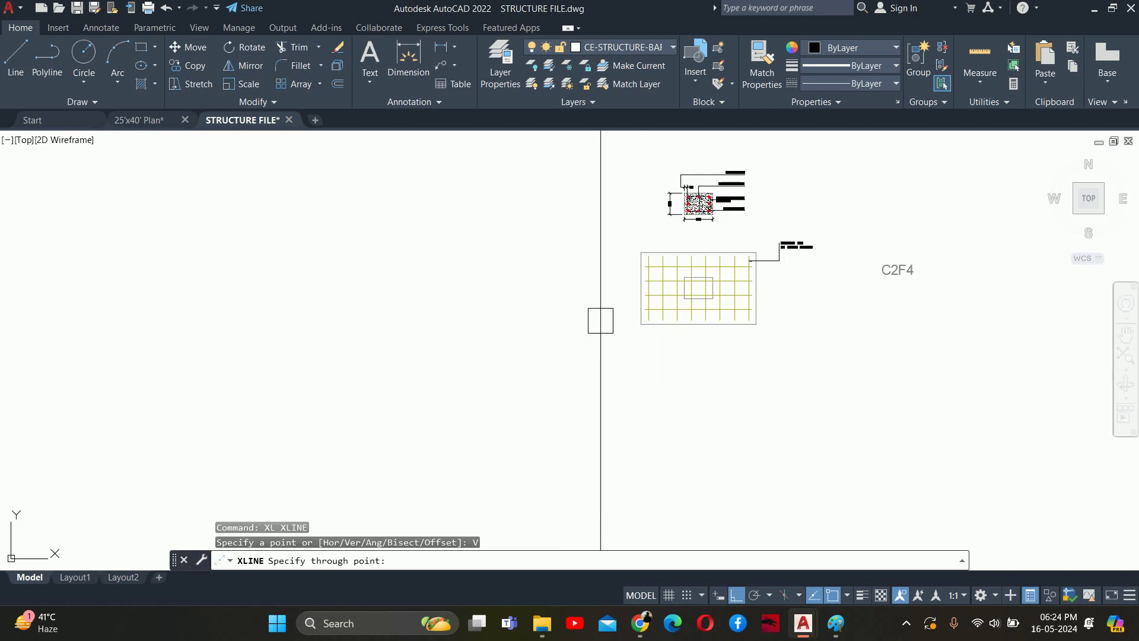
left_click(641, 323)
left_click(754, 323)
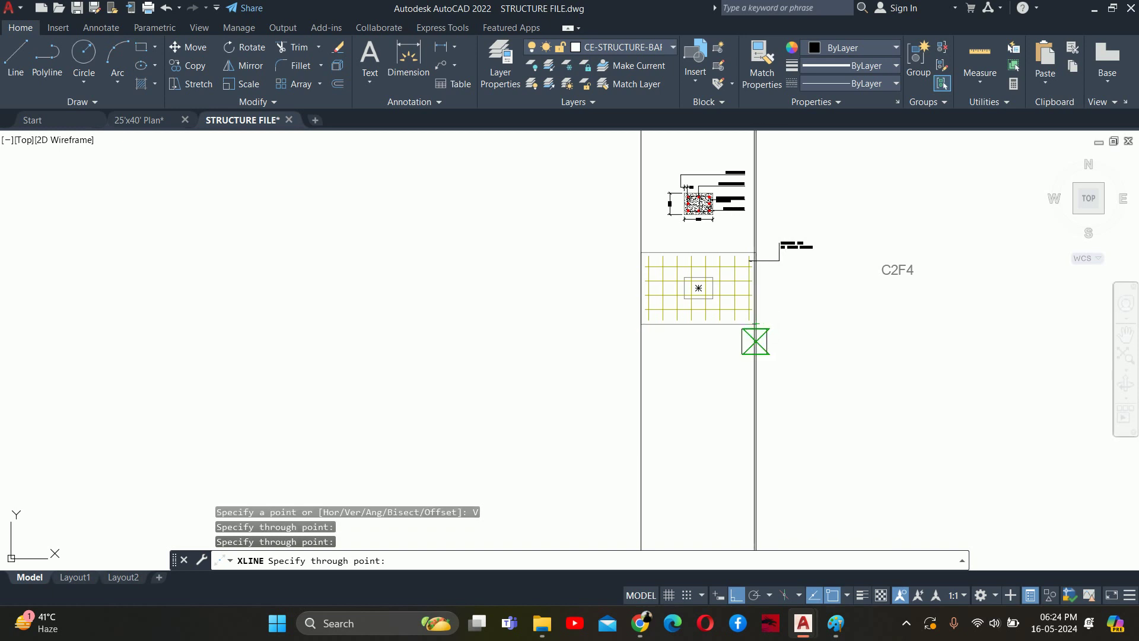
key("Escape")
key("Escape")
Pan around the column area and footing details to review the drawing.
scroll(750, 350, "down", 5)
middle_click_drag(732, 392, 754, 312)
key("Escape")
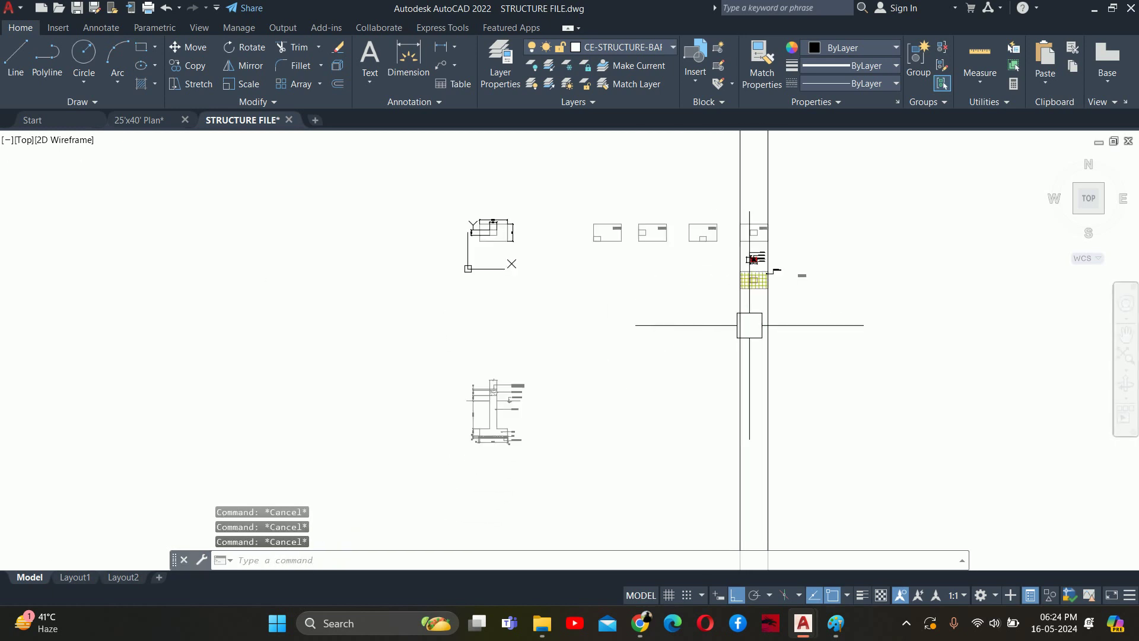
middle_click_drag(668, 387, 680, 395)
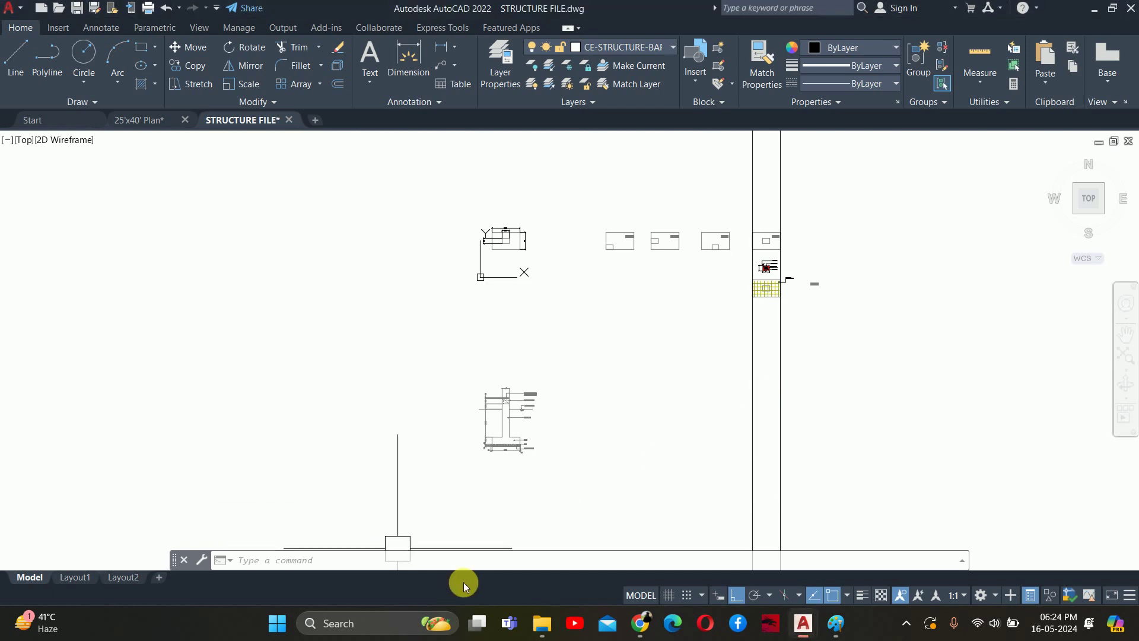
scroll(704, 315, "up", 2)
scroll(704, 315, "up", 2)
middle_click_drag(704, 315, 602, 353)
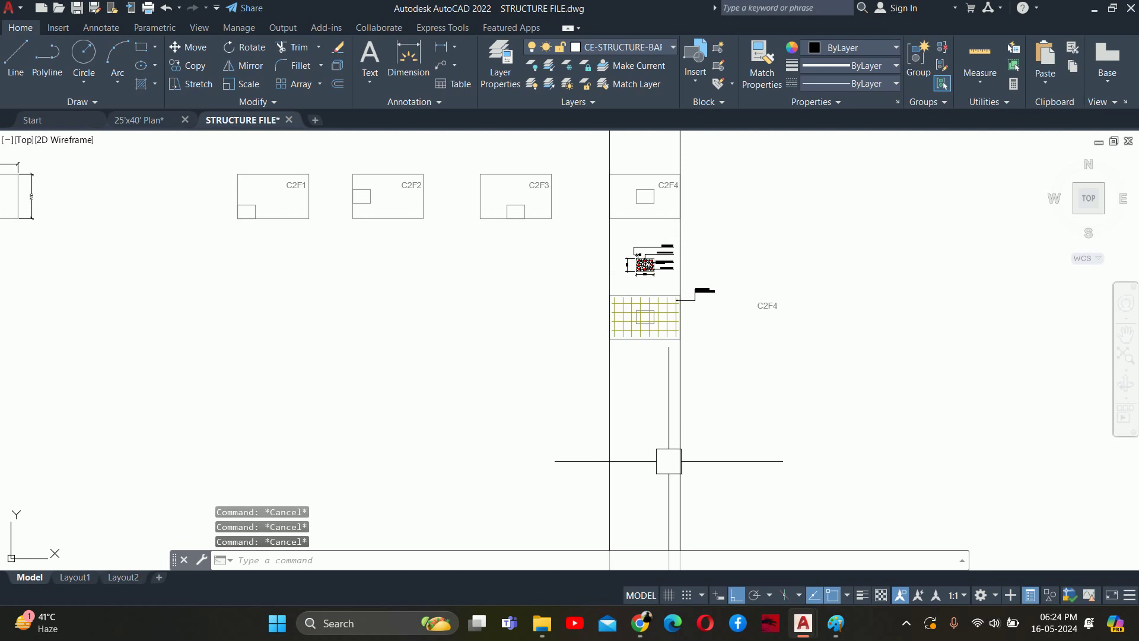
middle_click_drag(666, 460, 686, 384)
scroll(601, 413, "down", 5)
Start moving the window-selected T-shaped section, then cancel the move.
scroll(451, 492, "up", 2)
key("m")
key("Return")
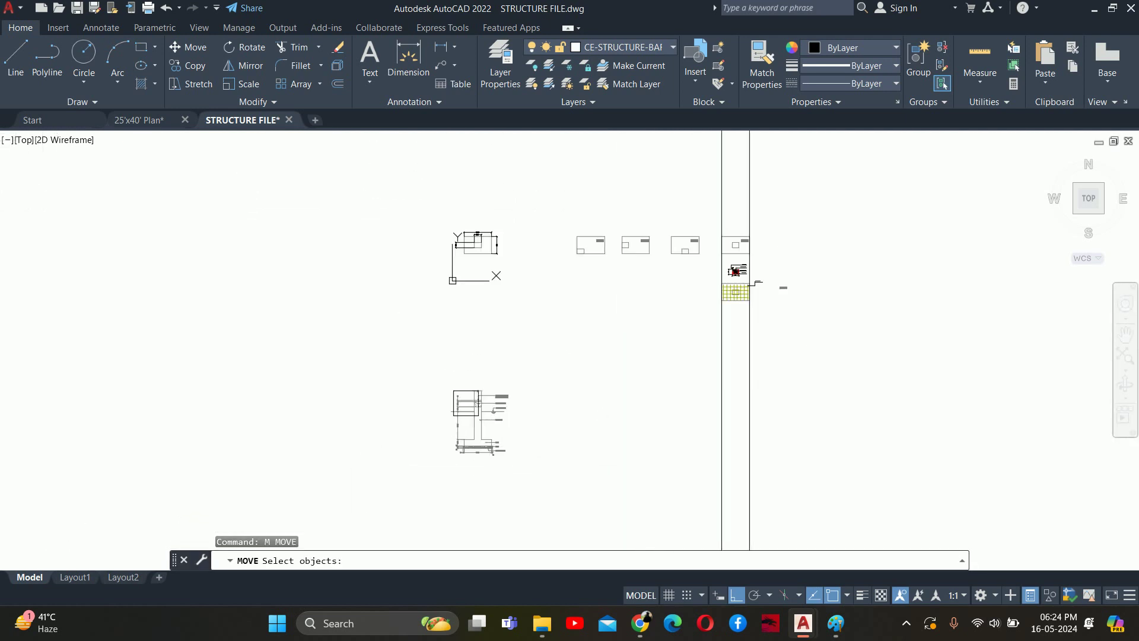
left_click(382, 348)
left_click(592, 495)
key("Return")
left_click(548, 474)
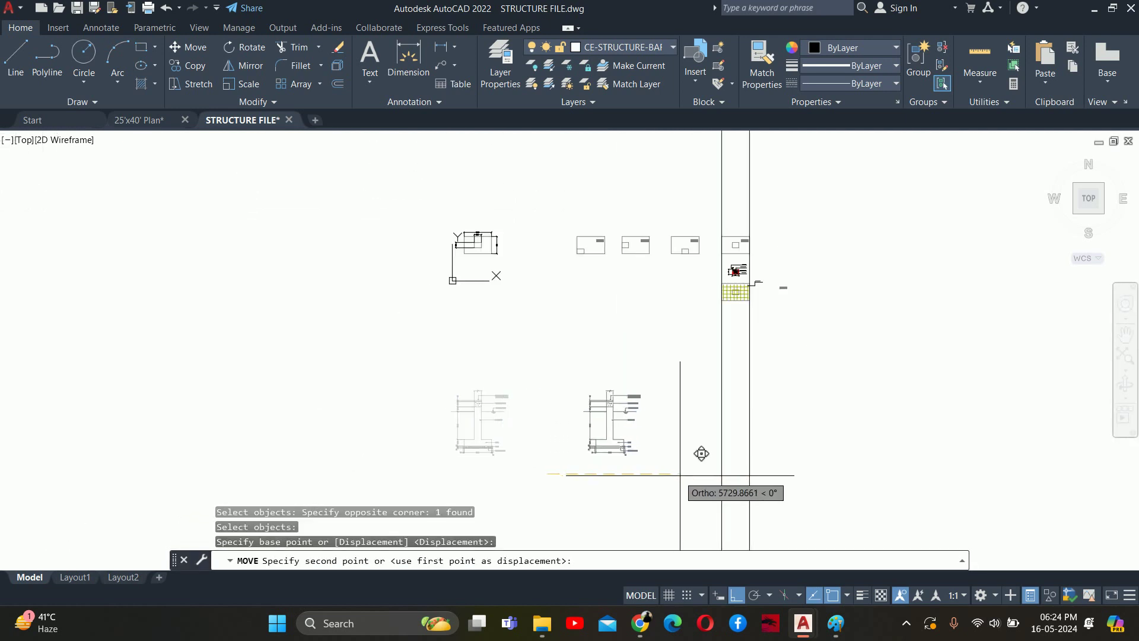
key("Escape")
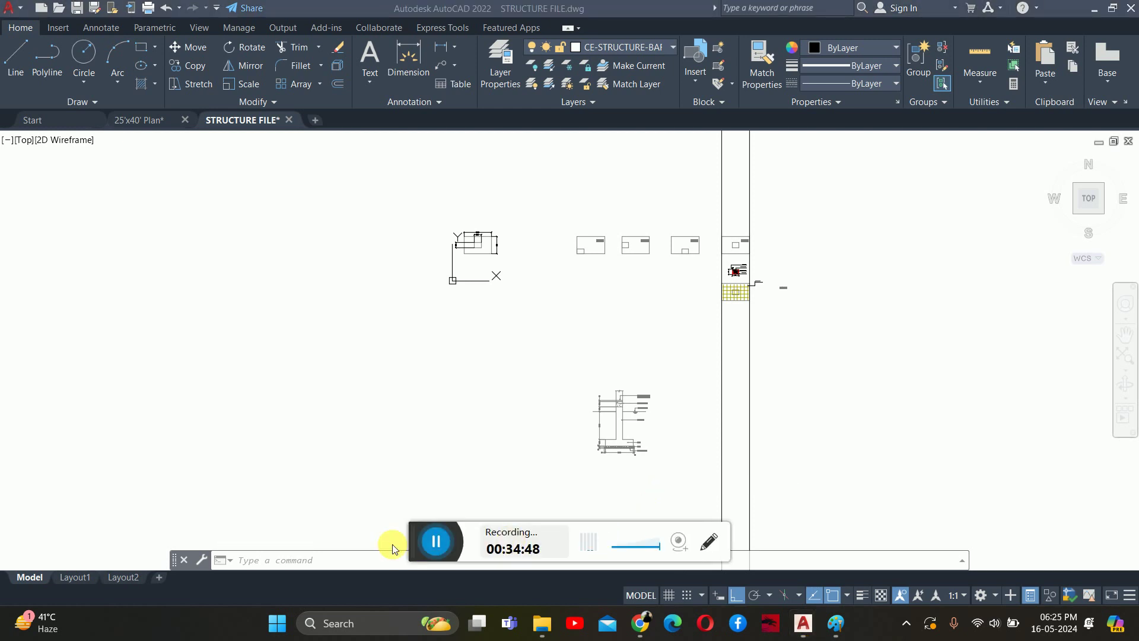
Add a horizontal construction line through the RCC/PCC midpoint of the section.
scroll(735, 458, "up", 5)
scroll(652, 486, "up", 1)
scroll(543, 457, "down", 2)
key("Escape")
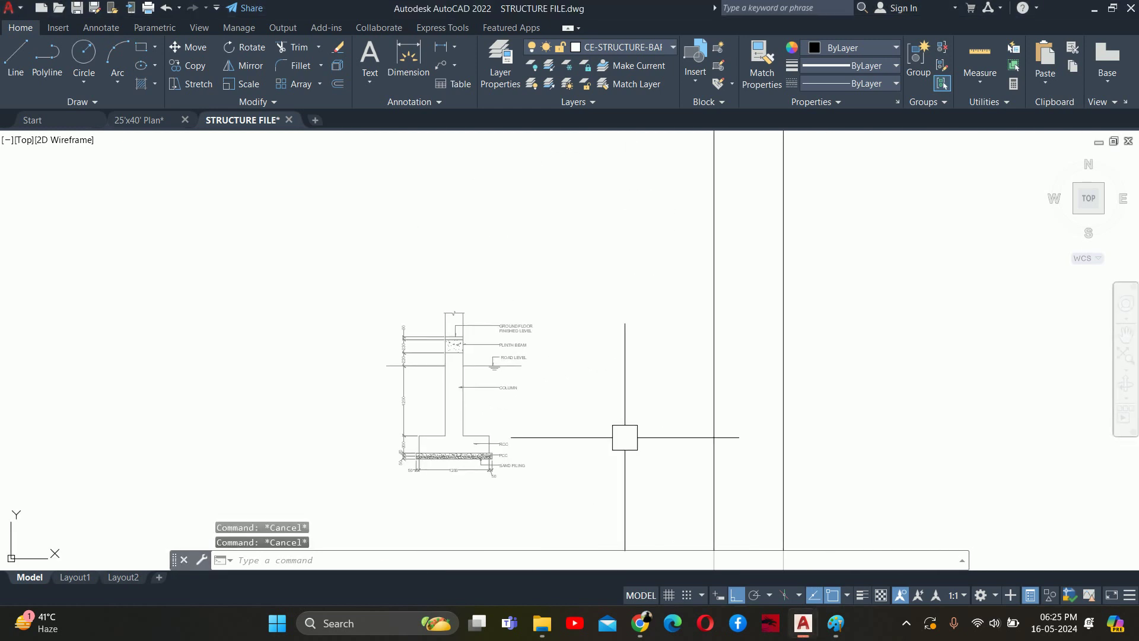
type("L")
key("Return")
key("Escape")
type("x")
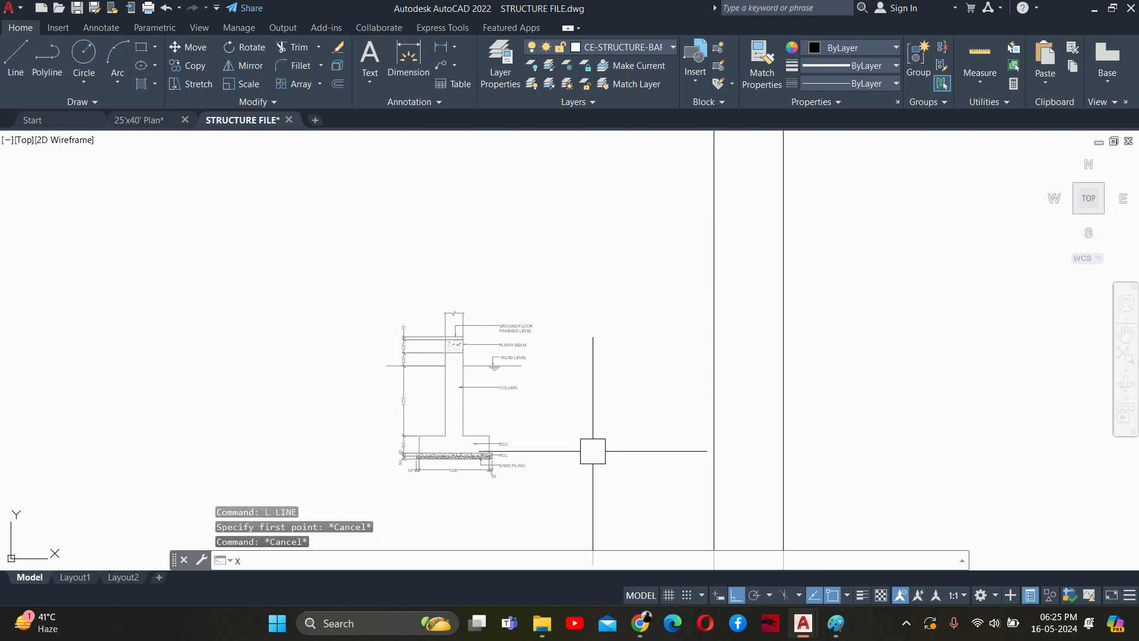
type("l")
key("Return")
type("h")
key("Return")
scroll(491, 453, "up", 5)
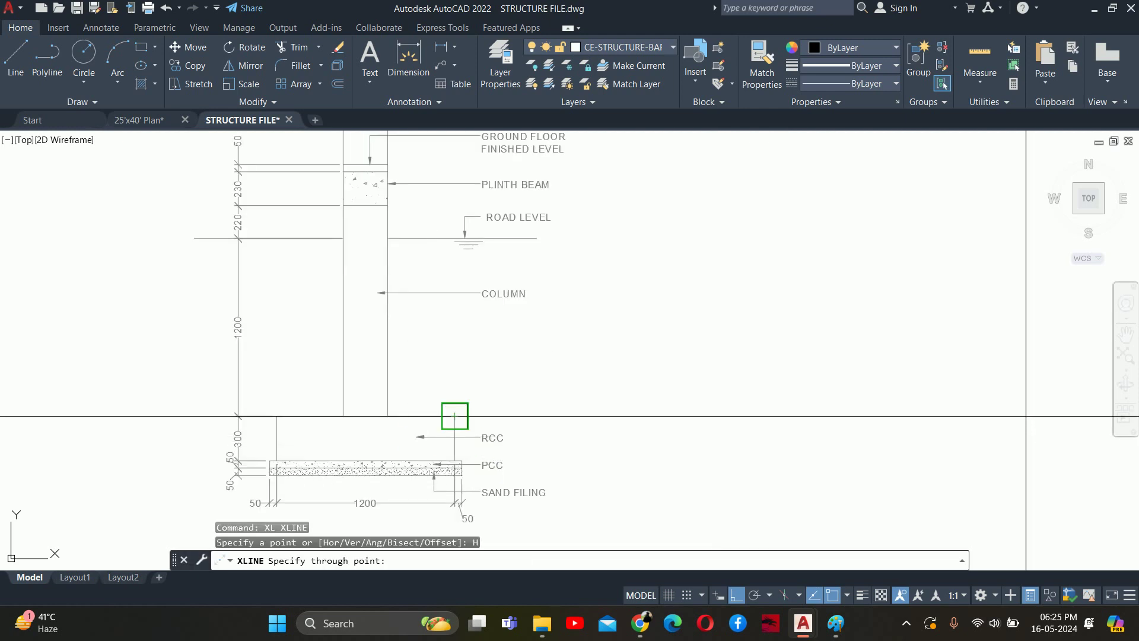
scroll(451, 459, "up", 2)
left_click(483, 454)
scroll(465, 368, "down", 5)
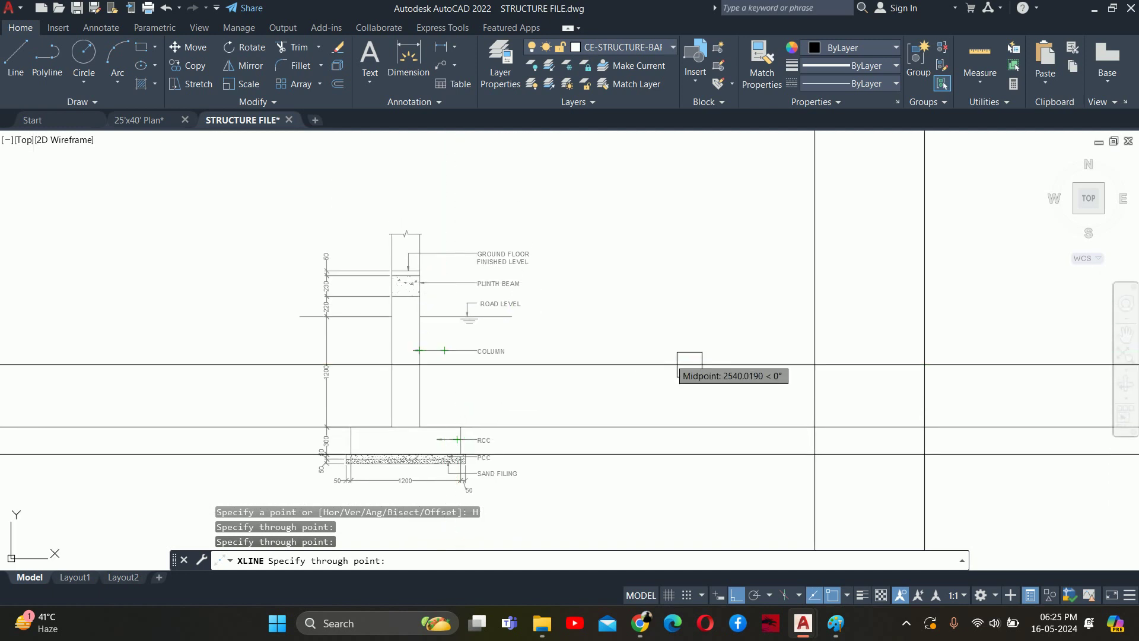
key("Escape")
key("Escape")
key("Escape")
Trim the construction lines' left ends and leftover segments with fence selections.
scroll(533, 356, "down", 2)
scroll(516, 412, "up", 2)
mouse_move(516, 412)
middle_mouse_down()
mouse_move(292, 407)
mouse_move(117, 439)
middle_mouse_up()
type("tr")
key("Return")
left_click(122, 294)
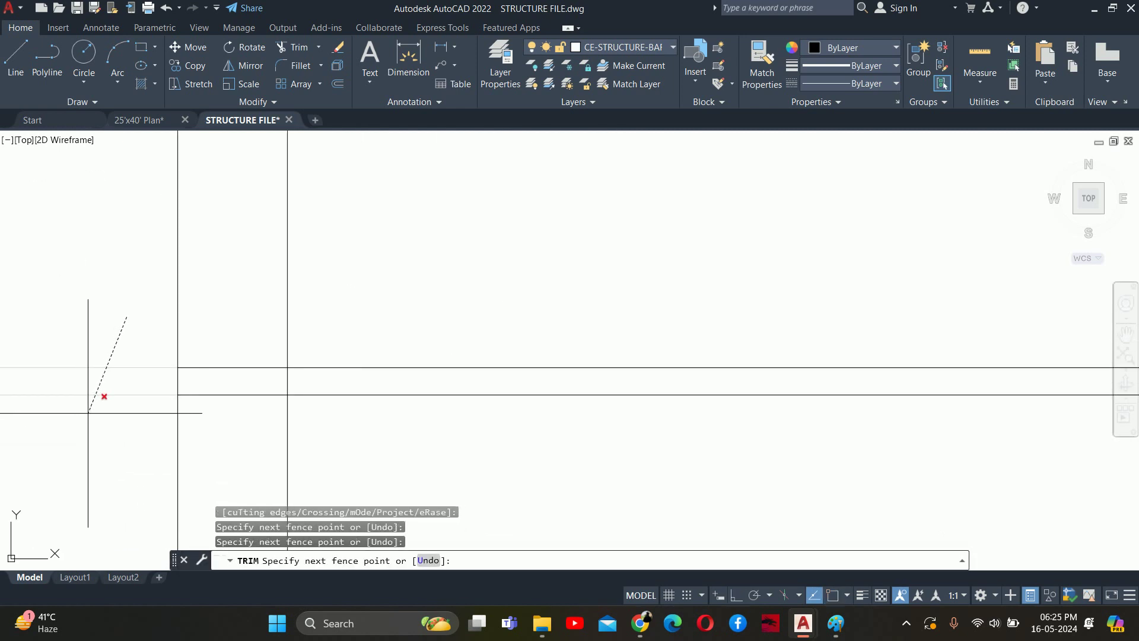
left_click(99, 410)
key("Return")
left_click(153, 424)
left_click(478, 456)
key("Return")
left_click(444, 395)
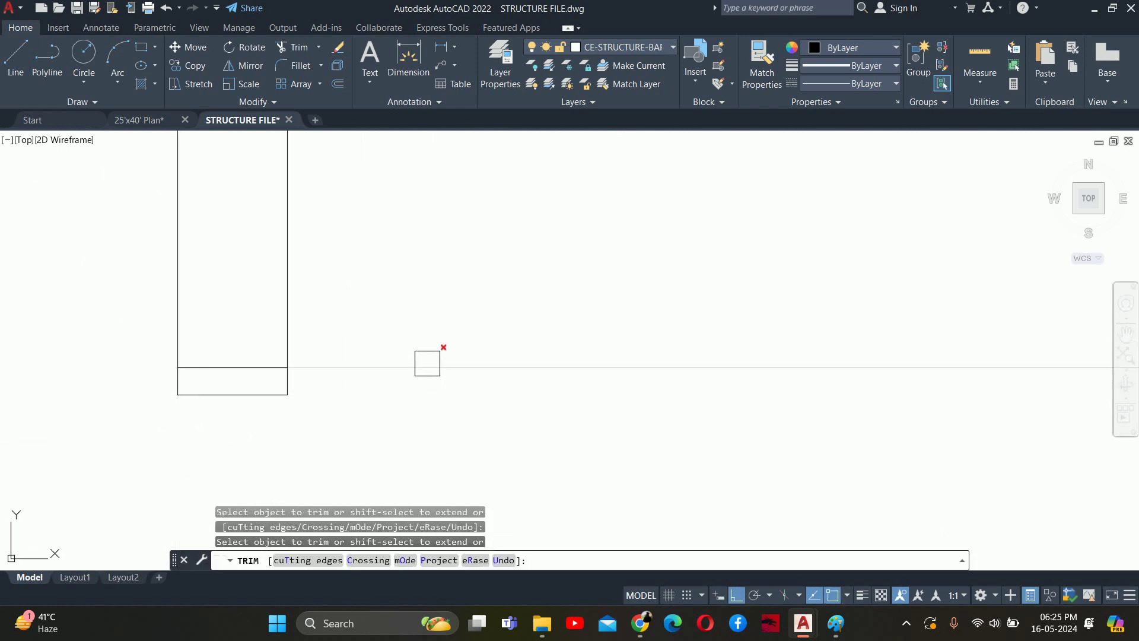
left_click(427, 368)
key("Escape")
Trim off the rectangle's right vertical line and the last leftover segment.
scroll(661, 393, "up", 2)
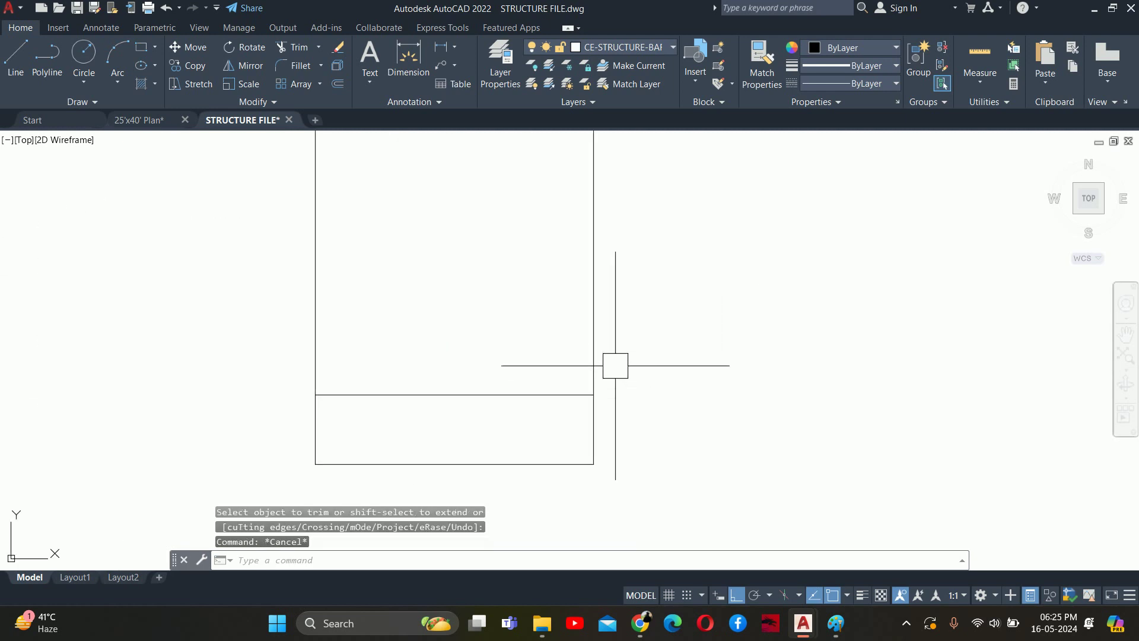
middle_click_drag(615, 354, 610, 344)
key("Return")
left_click(597, 344)
left_click(296, 315)
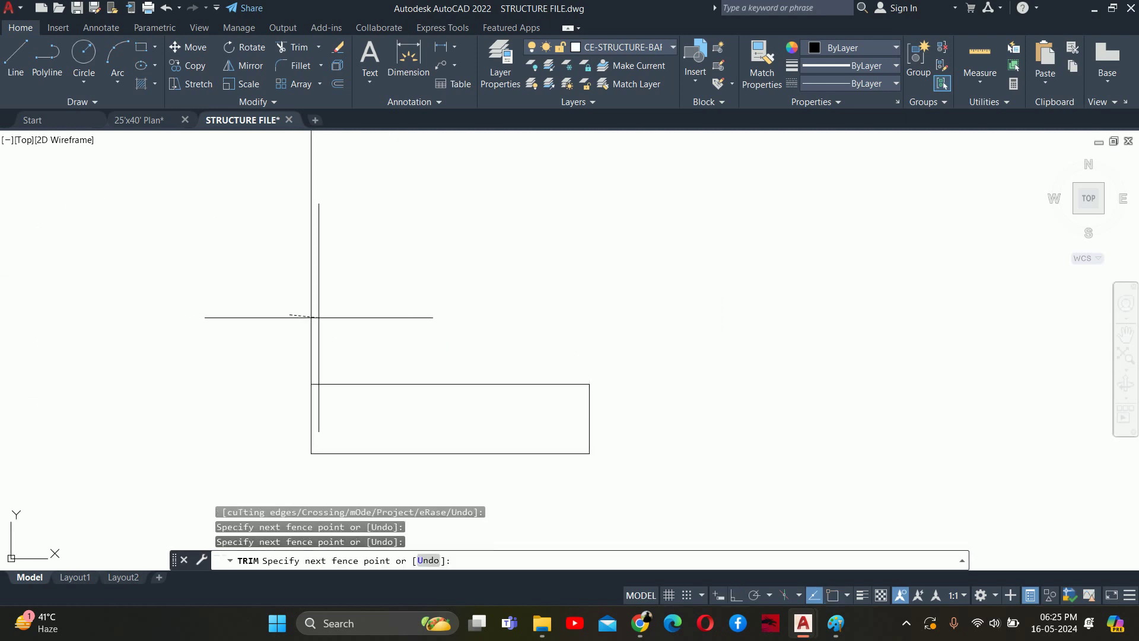
key("Escape")
key("Escape")
scroll(522, 407, "down", 3)
left_click(611, 630)
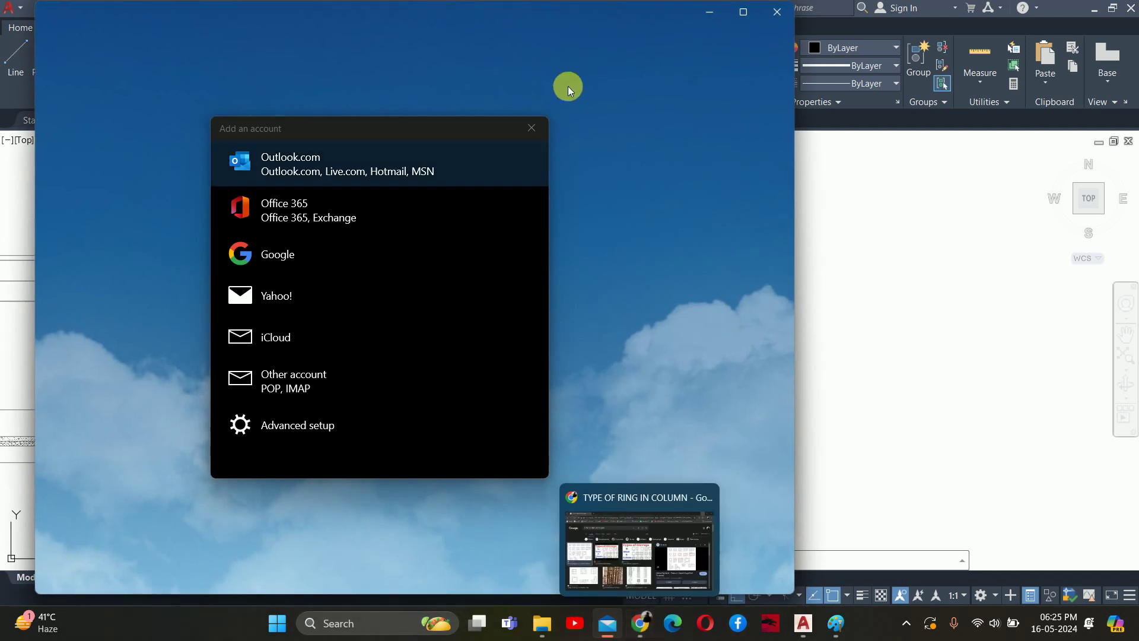
Dismiss Mail's add-account prompt, close Mail, and return to the browser.
left_click(531, 126)
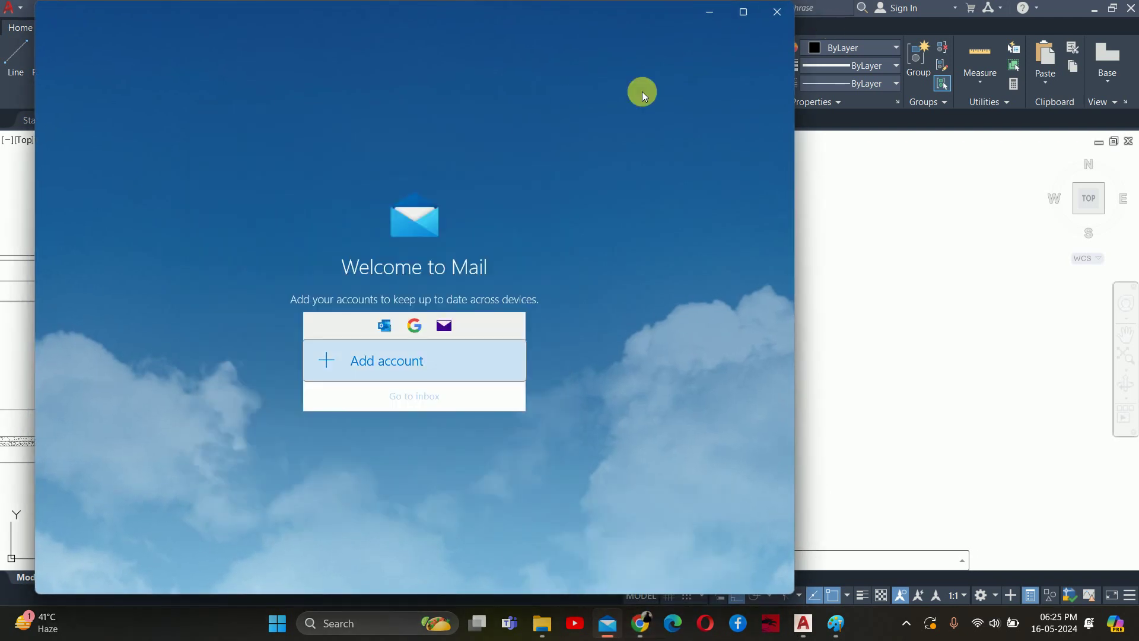
left_click(775, 13)
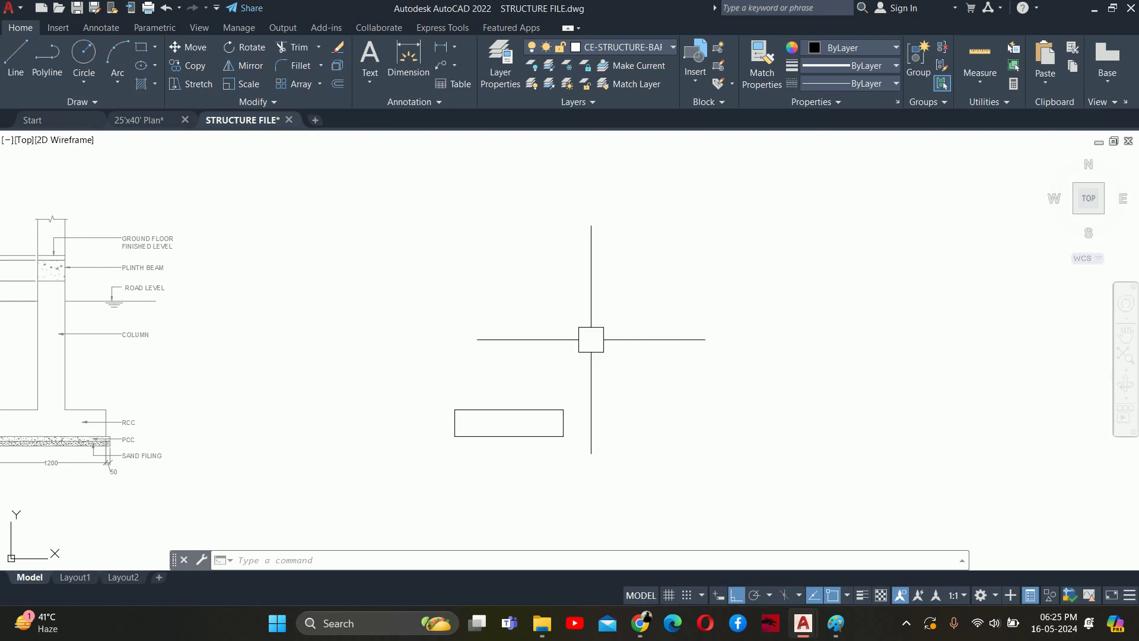
left_click(646, 628)
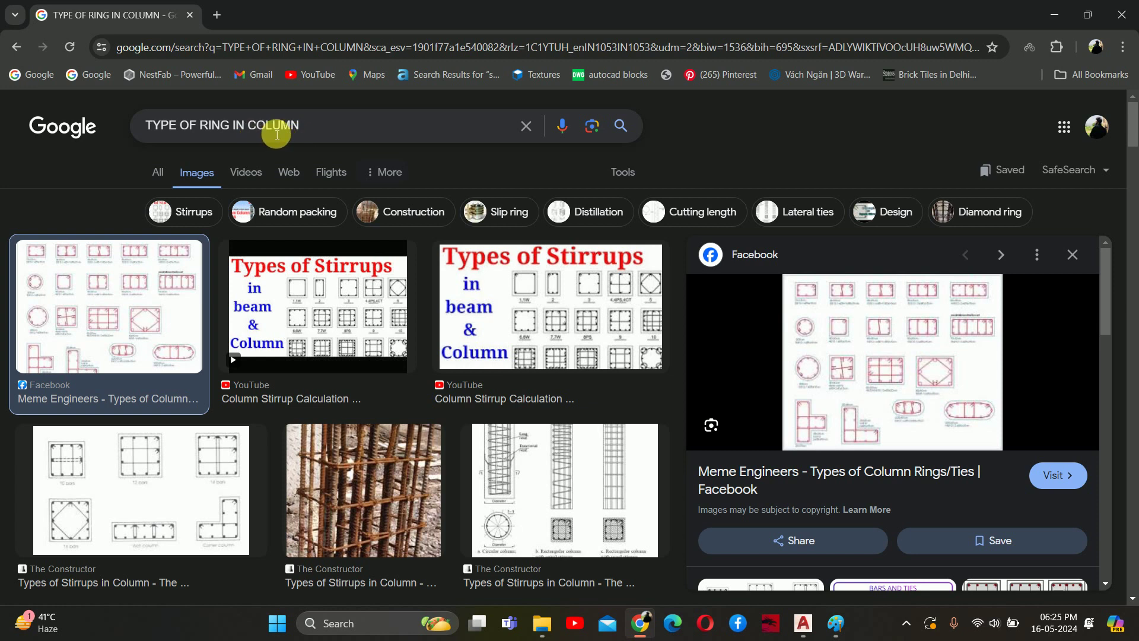
Replace the image search query with FOOTING and run it.
left_click_drag(324, 127, 1, 124)
type("FOOT")
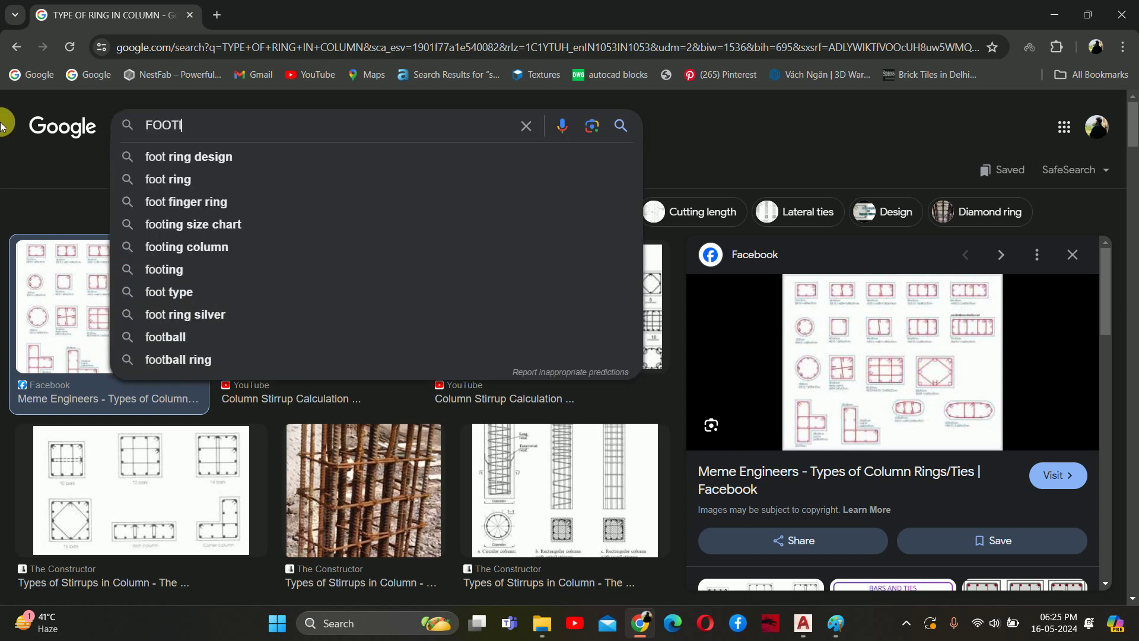
type("ING")
key("Return")
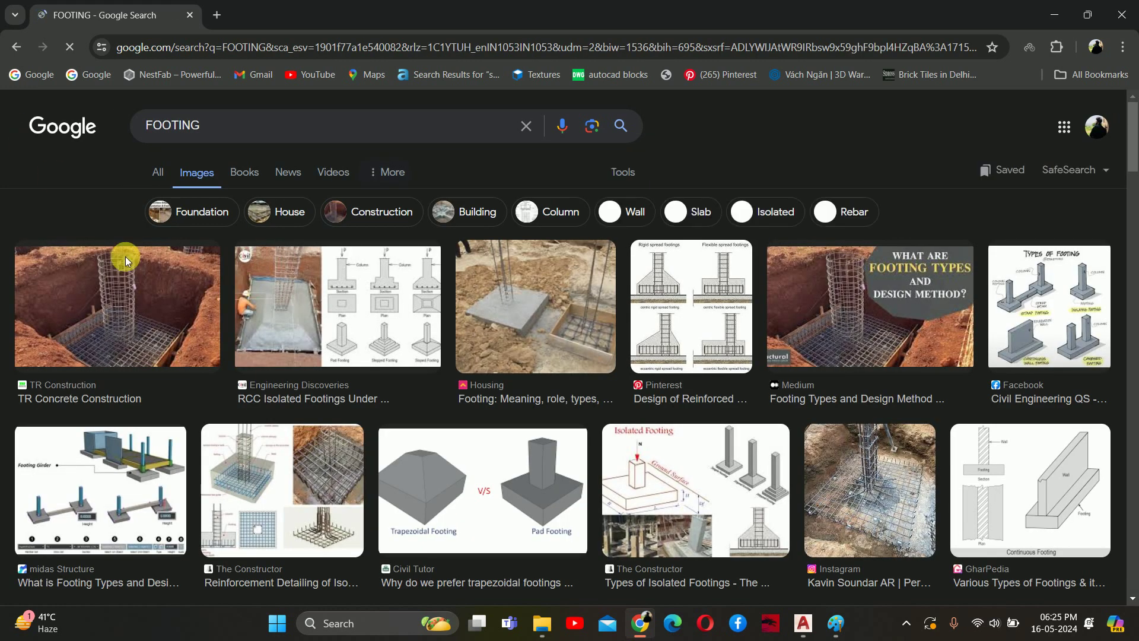
Preview the housing footing, medium footing types and reinforced footing images.
left_click(563, 312)
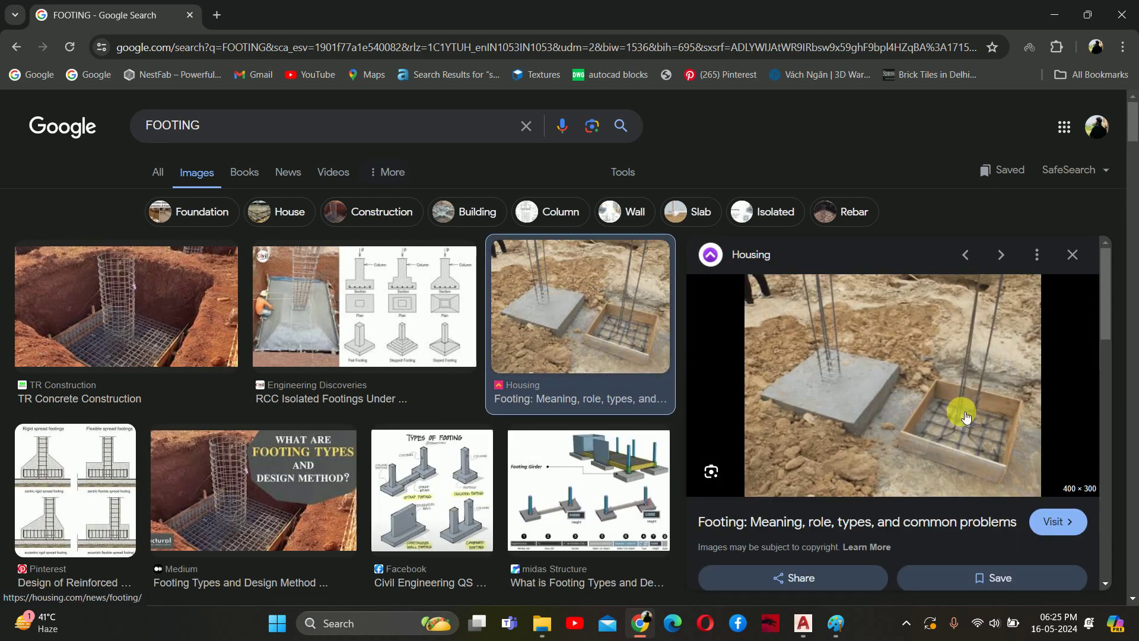
left_click(218, 515)
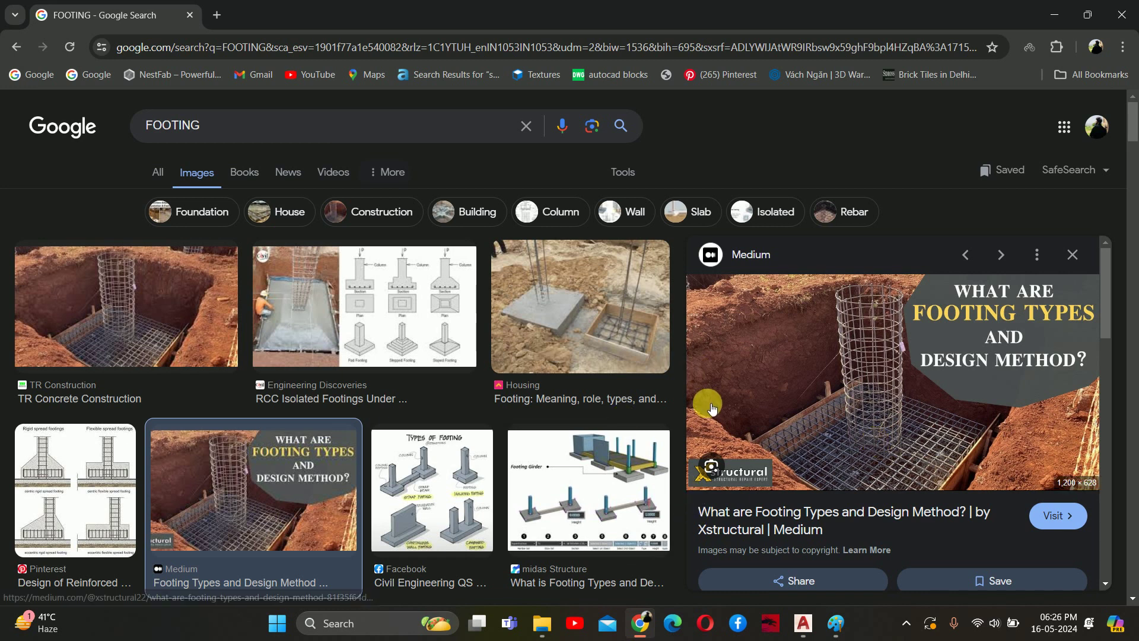
left_click(99, 470)
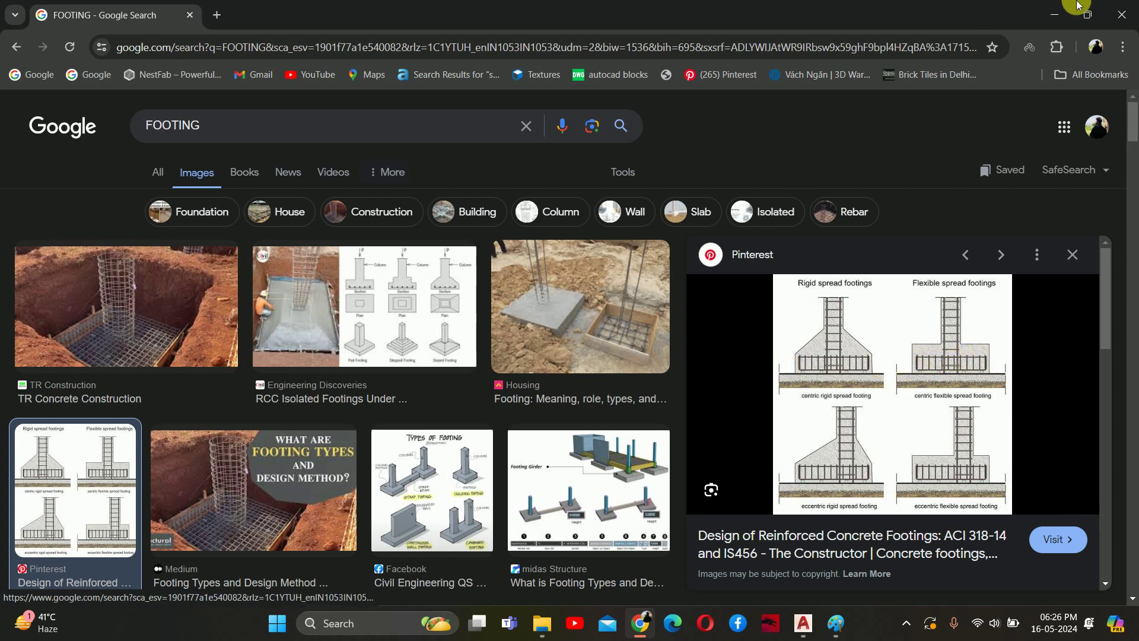
left_click(1054, 15)
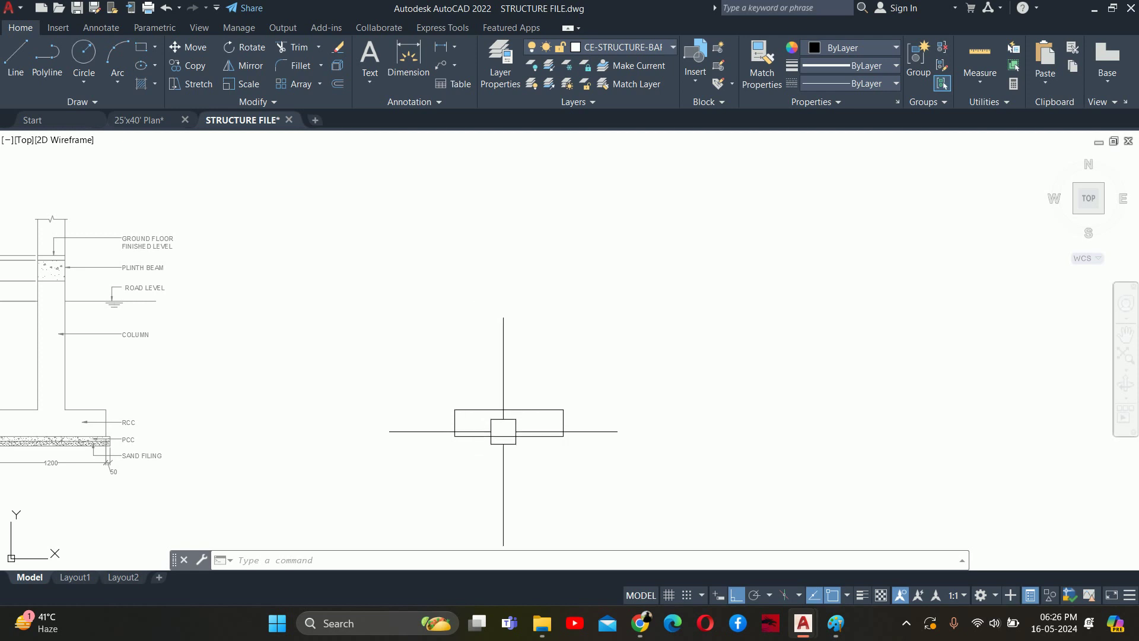
Place vertical construction lines at the column's left and right edges.
key("Escape")
key("Escape")
key("Escape")
scroll(516, 416, "down", 3)
middle_click_drag(538, 351, 544, 363)
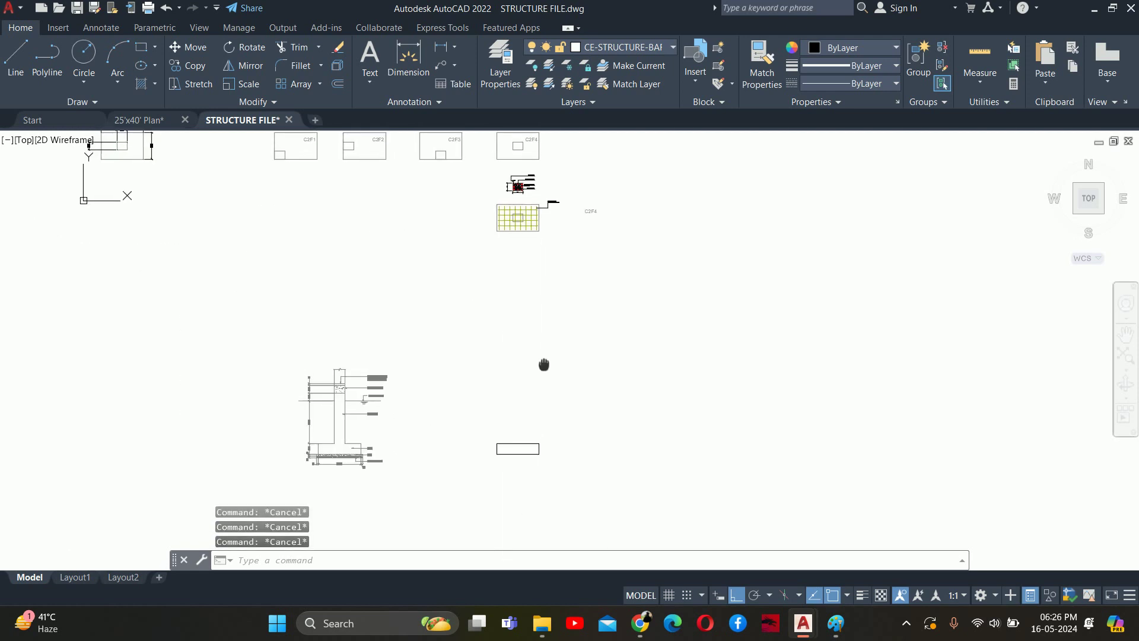
type("XL")
key("Return")
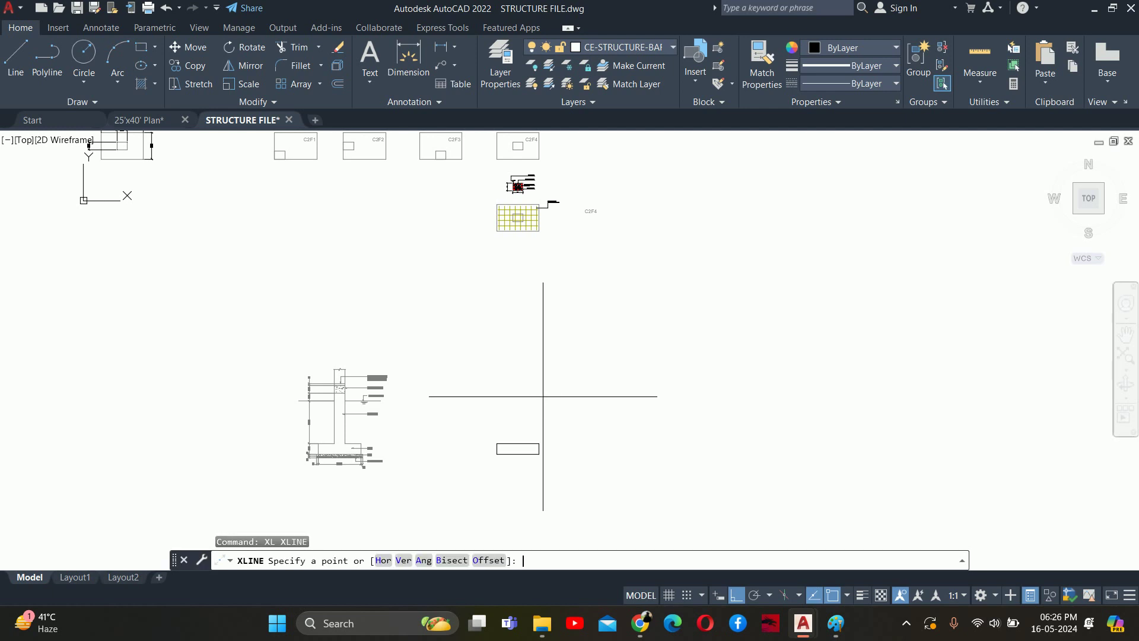
type("v")
key("Return")
scroll(518, 187, "up", 3)
scroll(519, 366, "up", 3)
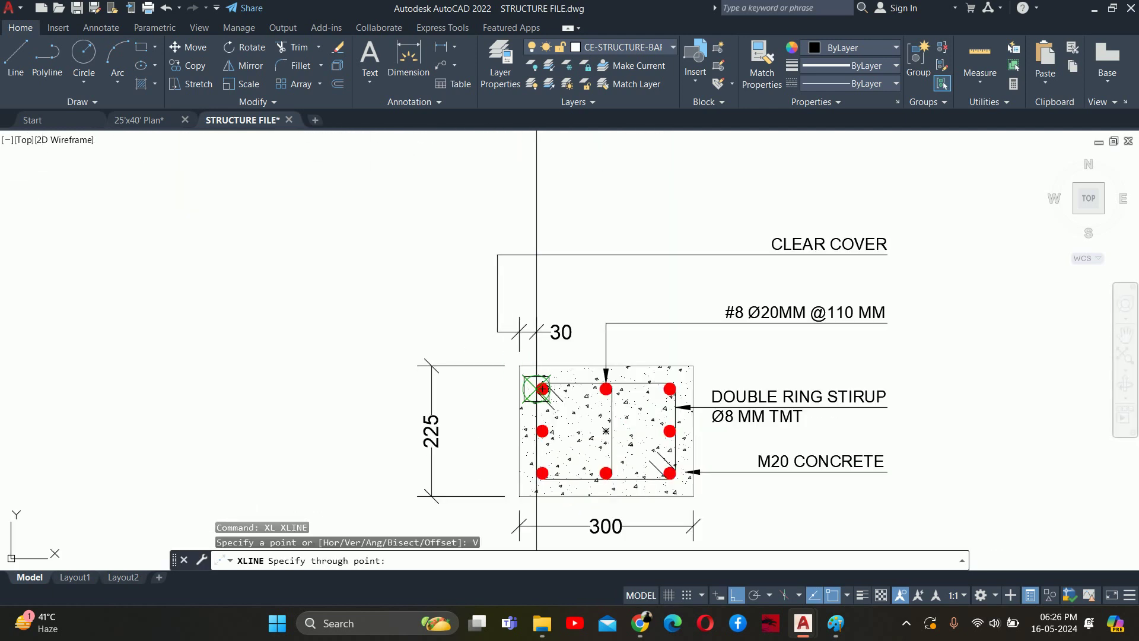
left_click(519, 366)
left_click(693, 366)
key("Escape")
Start trimming the lines at the footing base, then cancel and inspect the section.
scroll(666, 425, "down", 5)
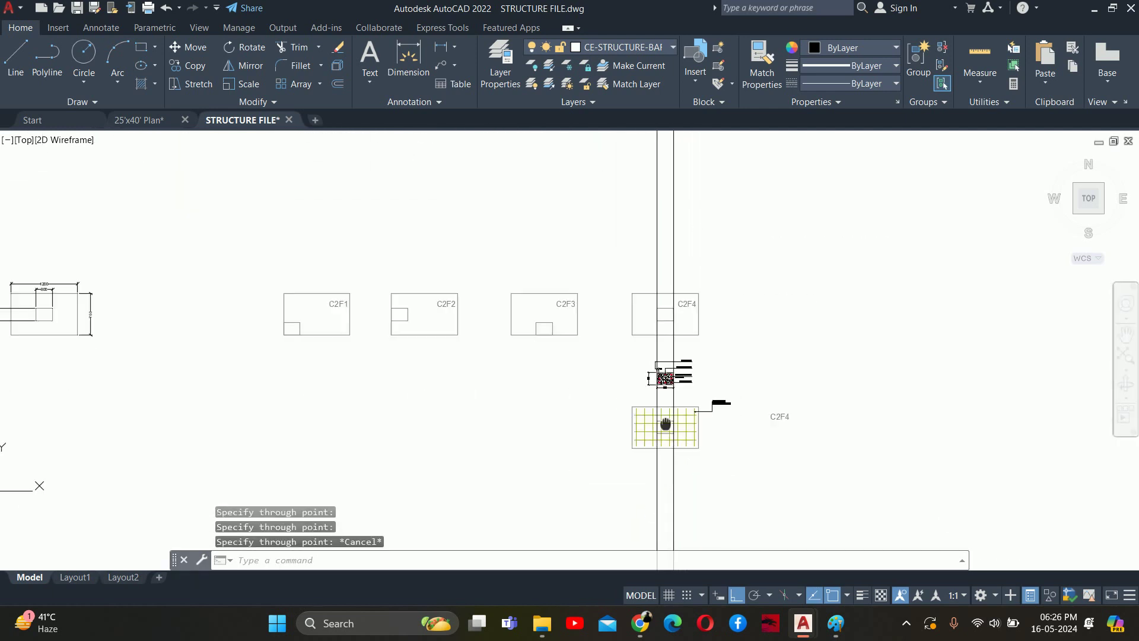
key("Escape")
scroll(650, 496, "up", 3)
key("Escape")
scroll(598, 216, "up", 3)
middle_click_drag(587, 224, 538, 248)
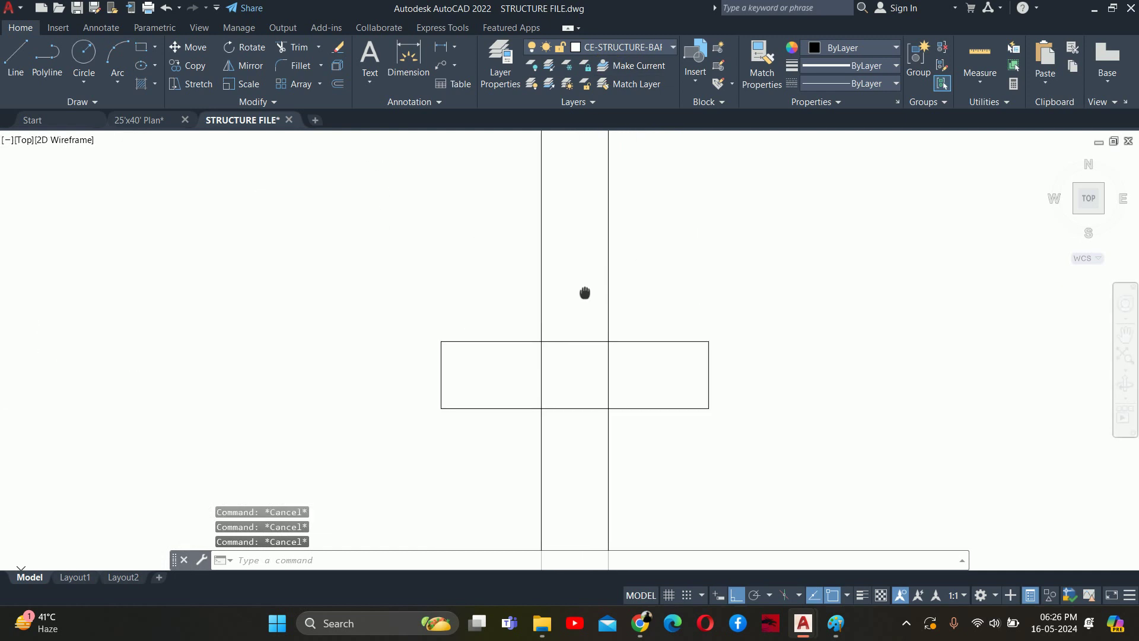
type("tr")
key("Return")
scroll(537, 368, "up", 2)
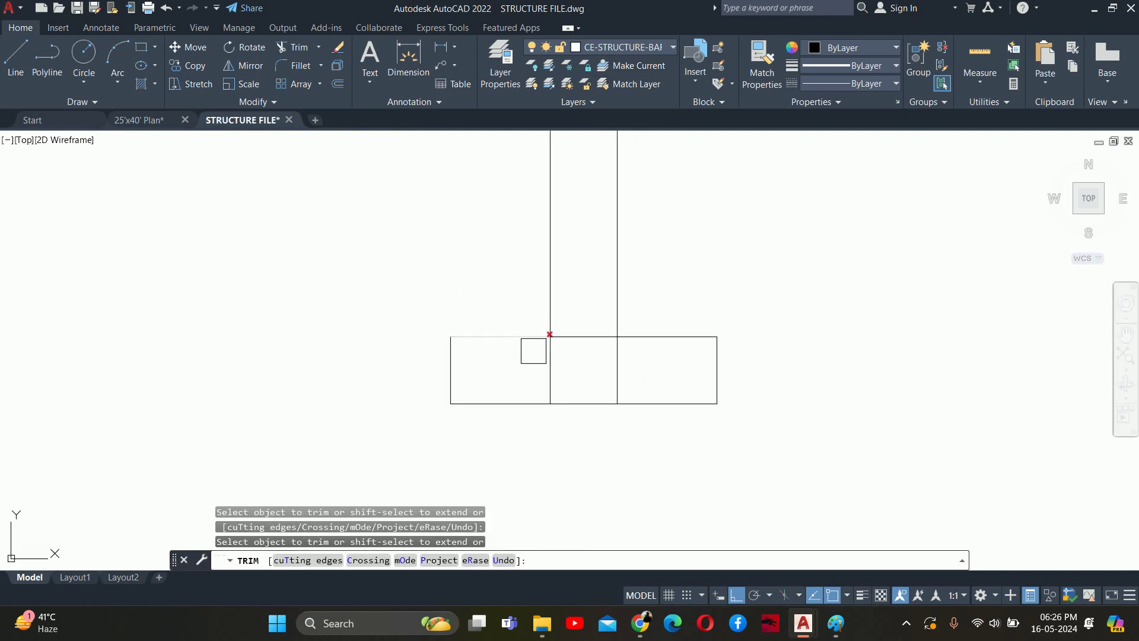
scroll(568, 327, "down", 3)
key("Escape")
key("Escape")
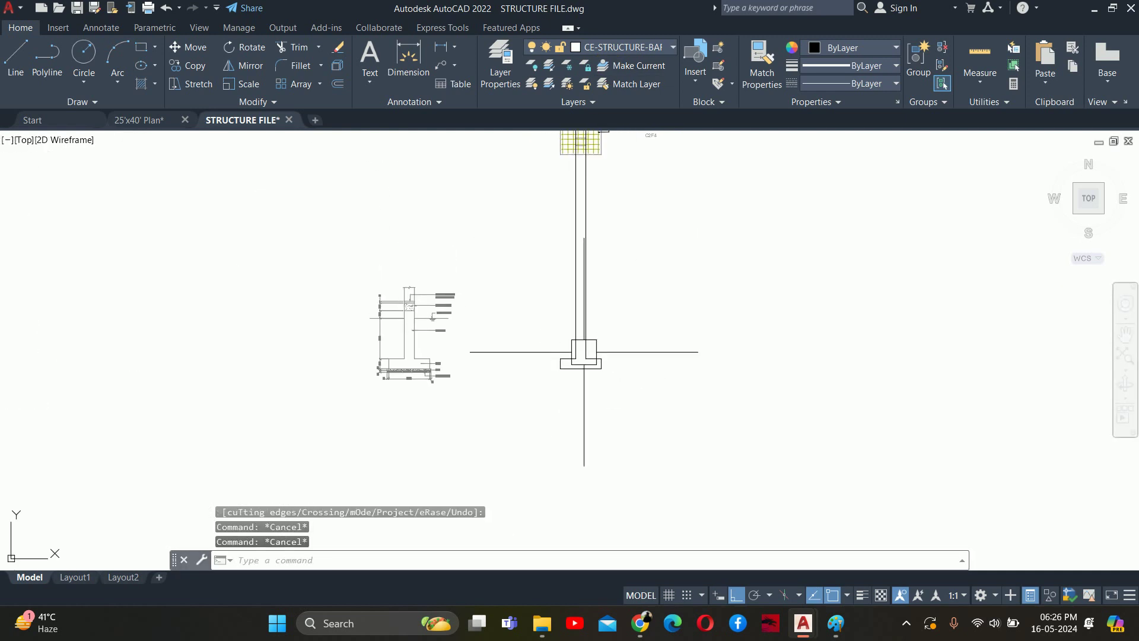
key("Escape")
scroll(602, 374, "up", 5)
scroll(495, 305, "up", 2)
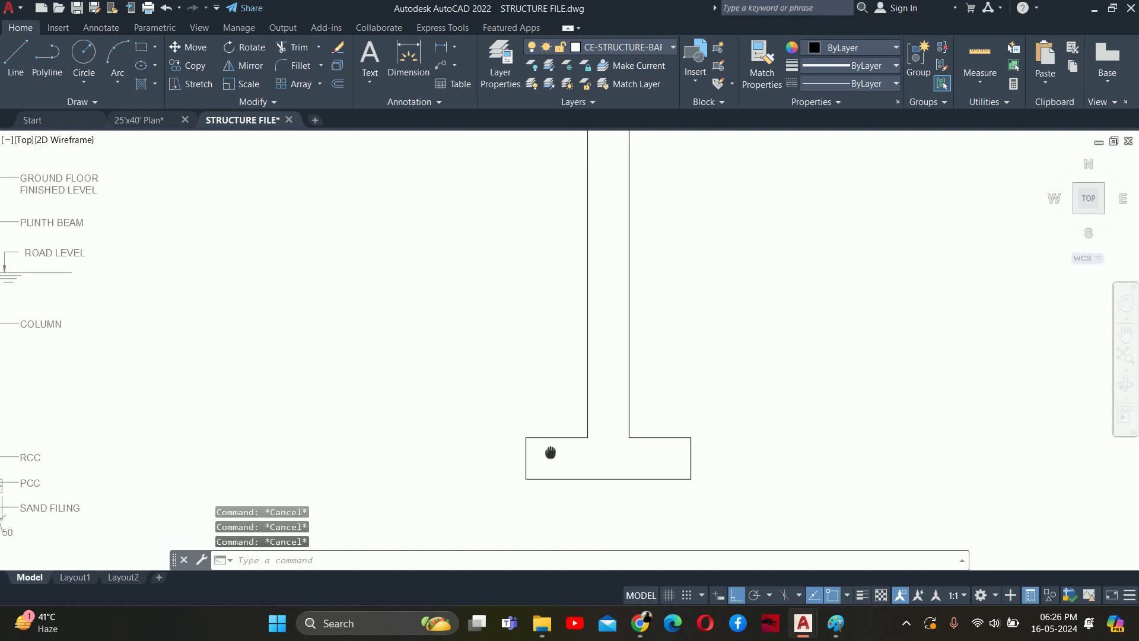
scroll(569, 339, "down", 7)
scroll(439, 163, "up", 4)
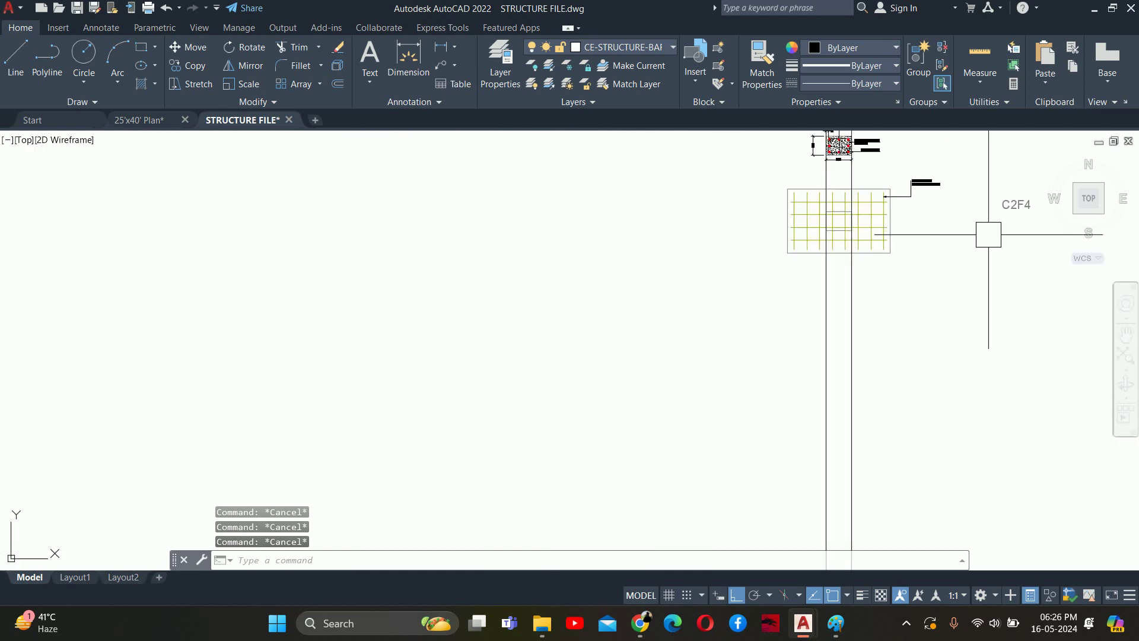
scroll(763, 297, "up", 4)
Frame the footing grid and the LATERAL BAR label in view.
middle_click_drag(775, 343, 726, 368)
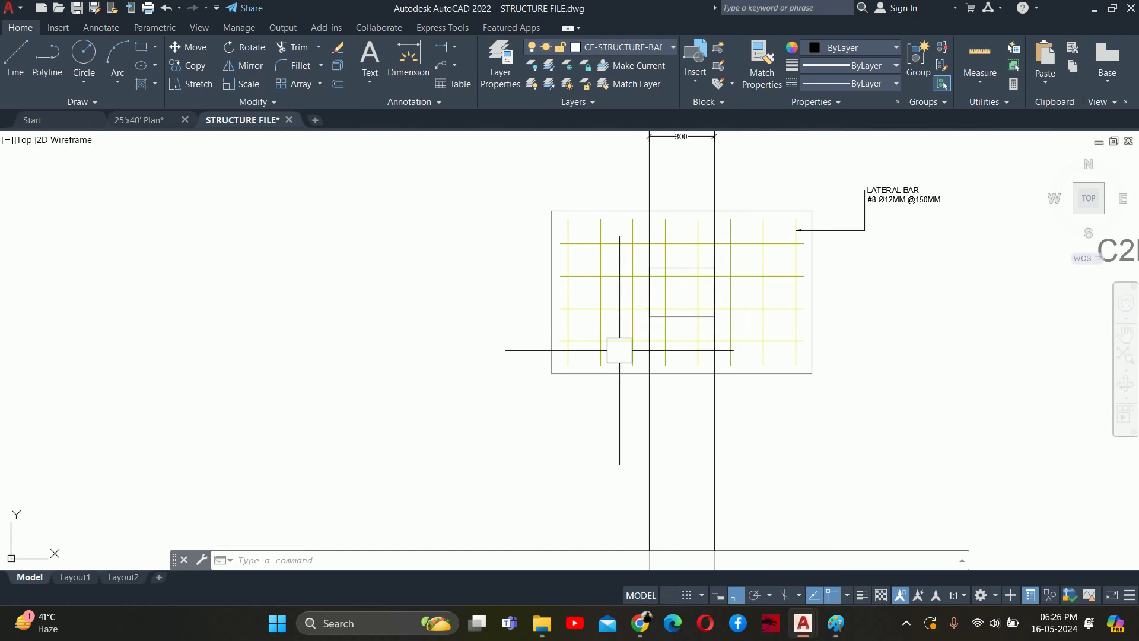
mouse_move(620, 356)
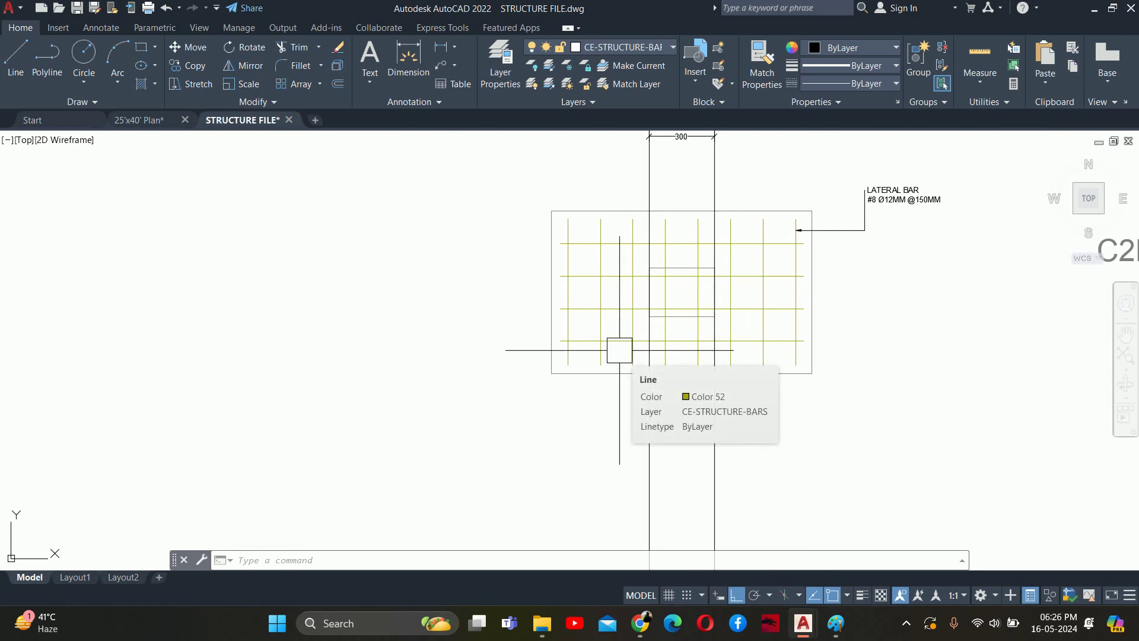
scroll(619, 350, "up", 4)
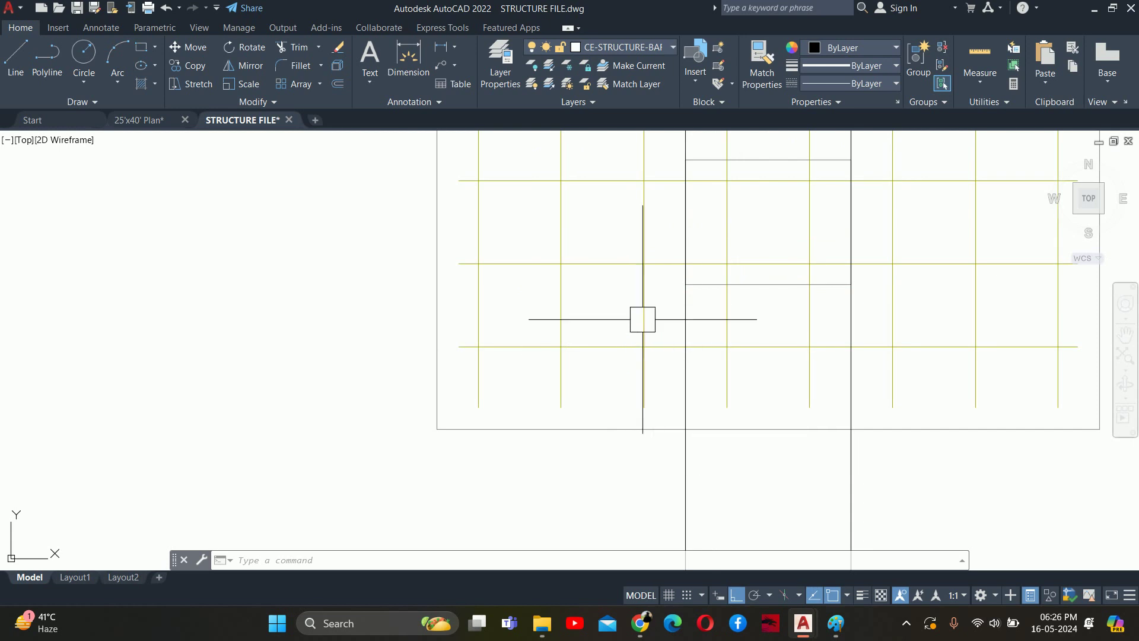
scroll(640, 318, "down", 8)
middle_click_drag(671, 404, 669, 320)
scroll(719, 178, "up", 6)
middle_click_drag(719, 178, 707, 272)
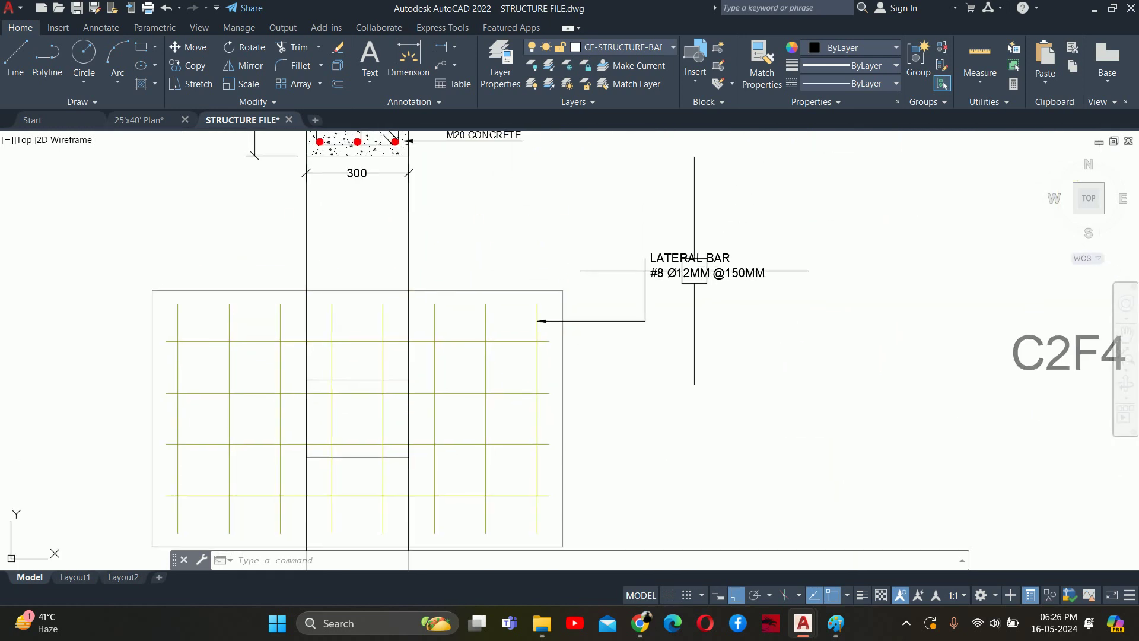
key("Escape")
key("Escape")
key("Escape")
middle_click_drag(598, 342, 571, 305)
Draw a quick leader from the bottom horizontal bar to the right of the grid.
type("LE")
key("Return")
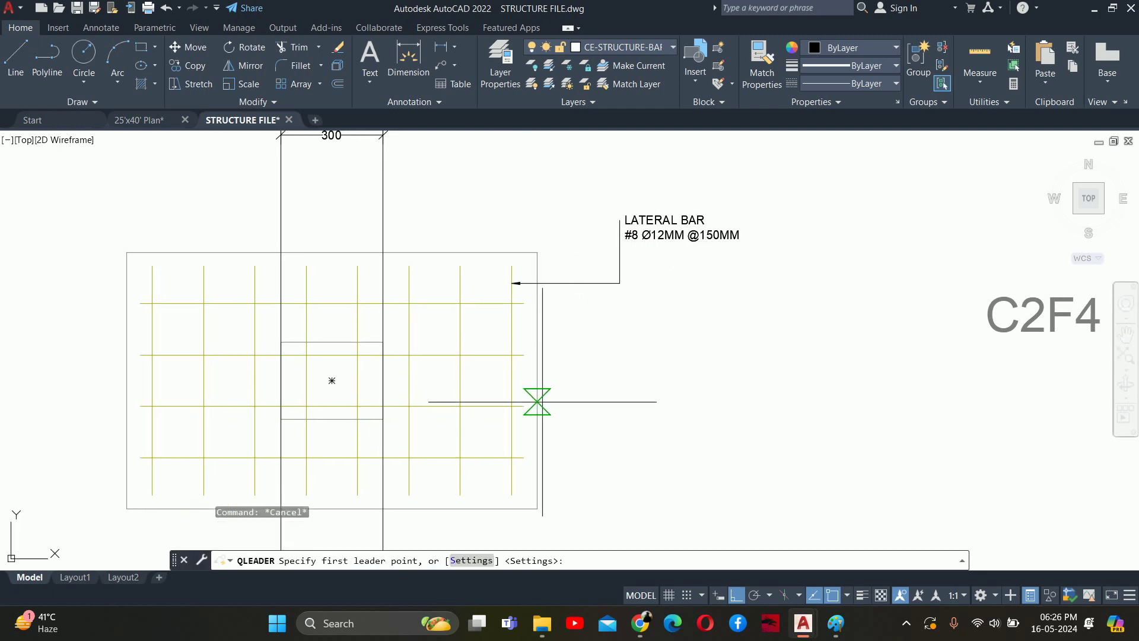
scroll(506, 305, "up", 3)
scroll(511, 407, "up", 2)
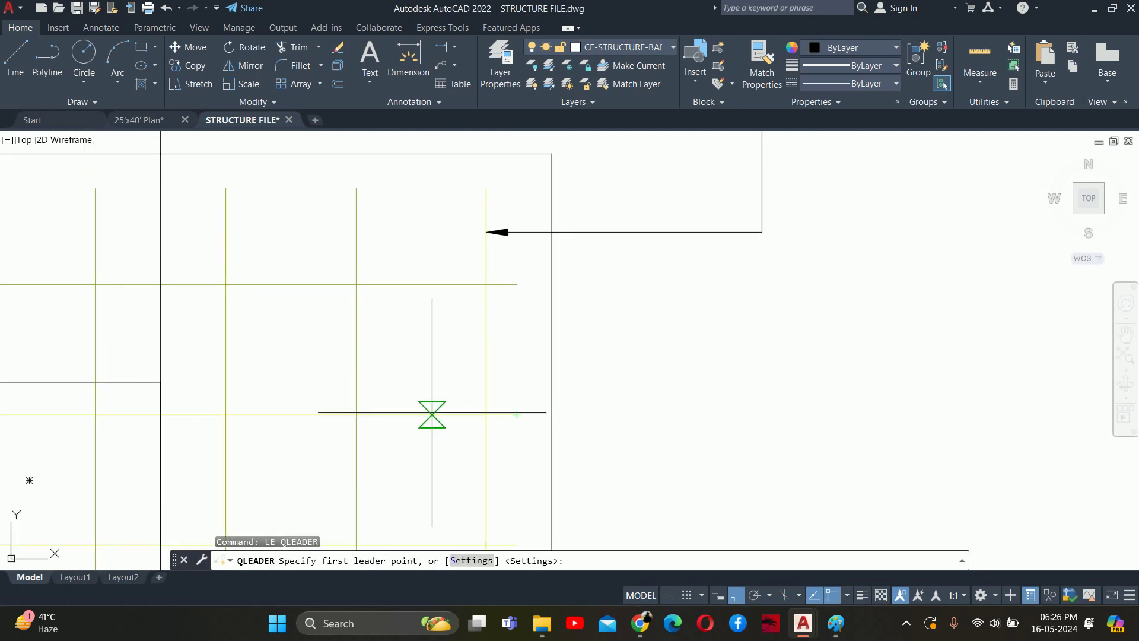
scroll(432, 413, "down", 5)
scroll(432, 445, "up", 4)
left_click(408, 444)
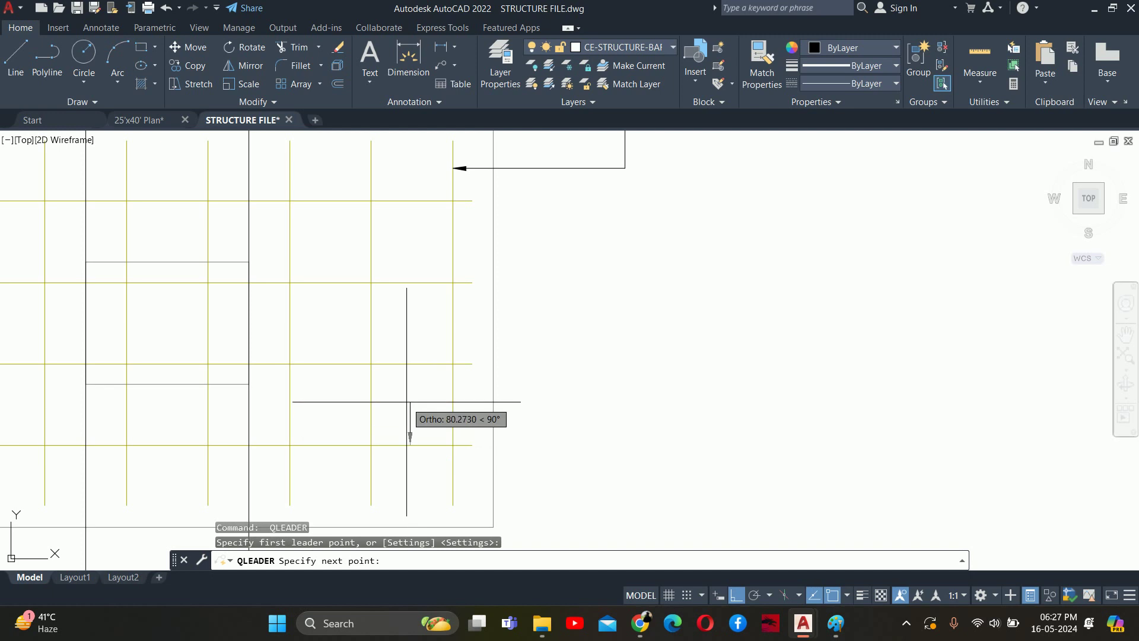
left_click(407, 402)
scroll(611, 401, "down", 2)
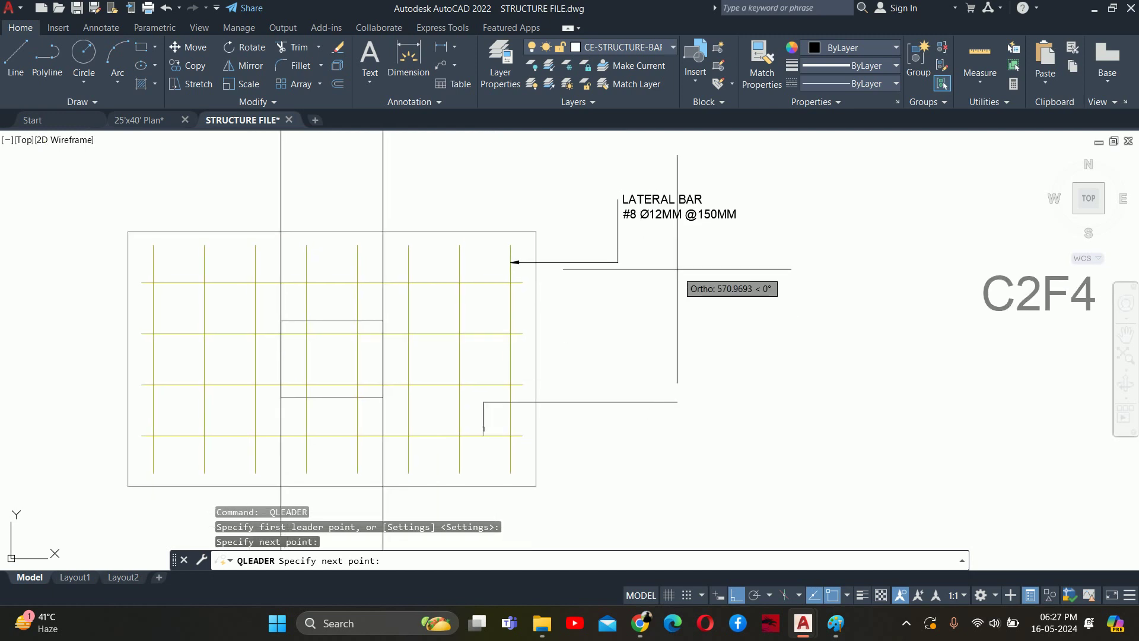
left_click(739, 303)
key("Return")
key("Escape")
key("Escape")
Copy the LATERAL BAR label to sit above the new leader.
type("c")
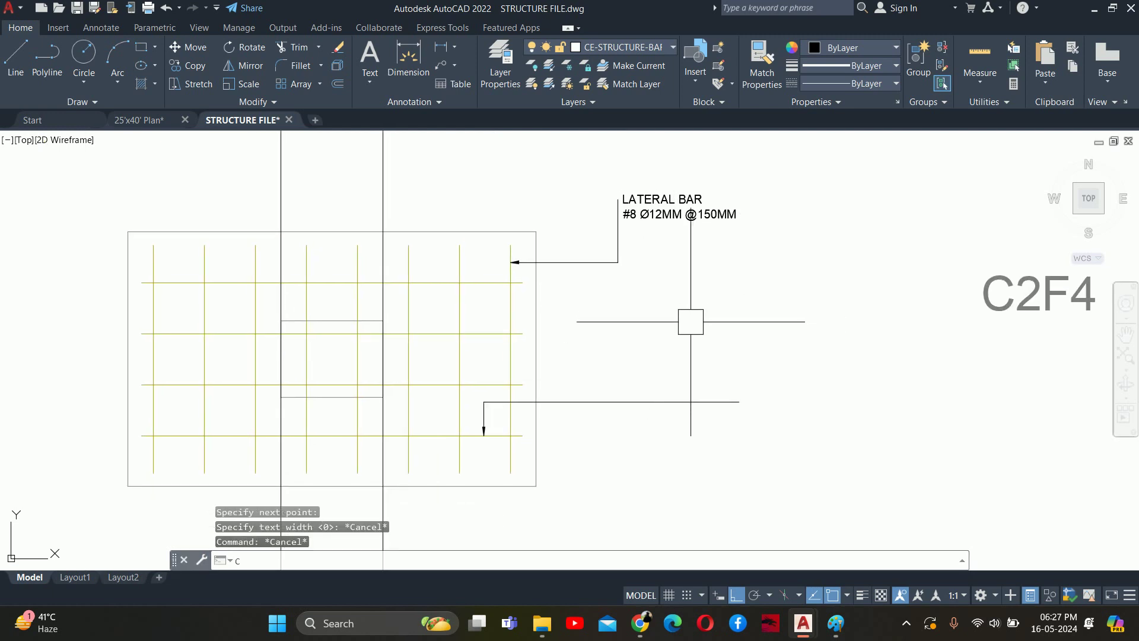
type("o")
key("Return")
left_click(664, 207)
key("Return")
left_click(617, 231)
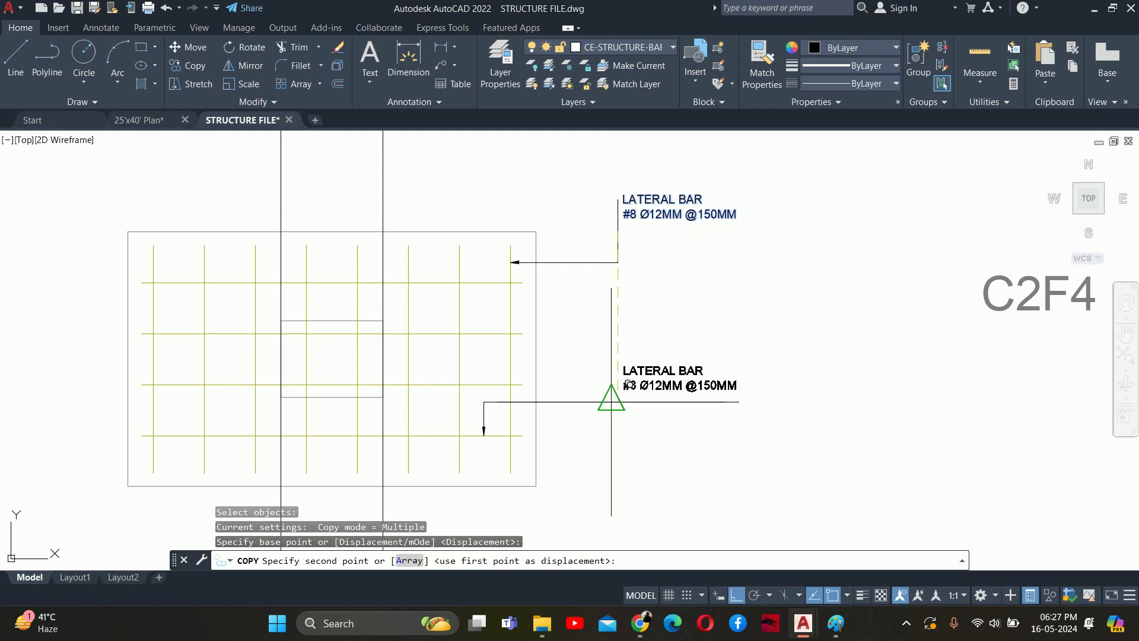
left_click(617, 401)
key("Escape")
Edit the copied label's first line from LATERAL to LONGITUDINAL and keep the changes.
scroll(655, 373, "up", 3)
double_click(655, 373)
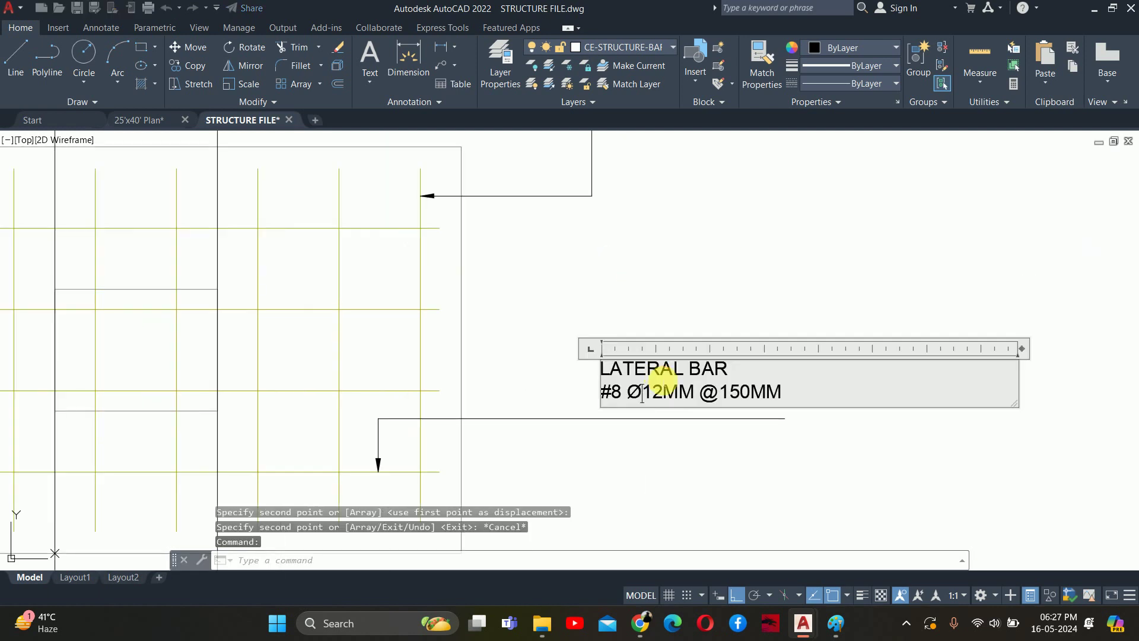
scroll(783, 369, "up", 2)
left_click_drag(681, 364, 539, 367)
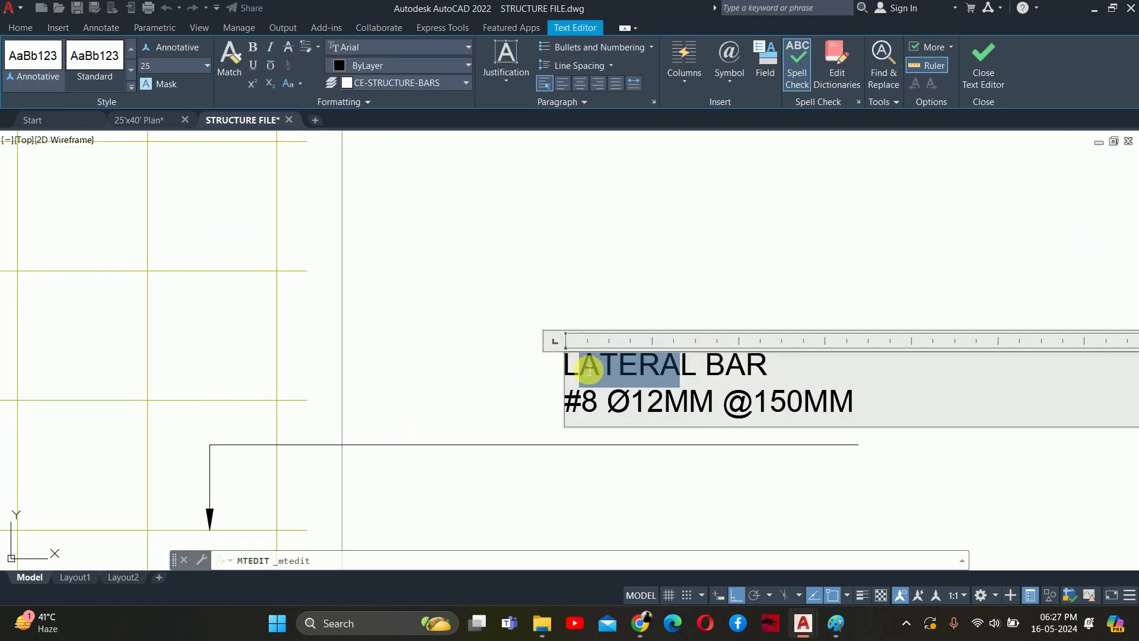
type("ONGI")
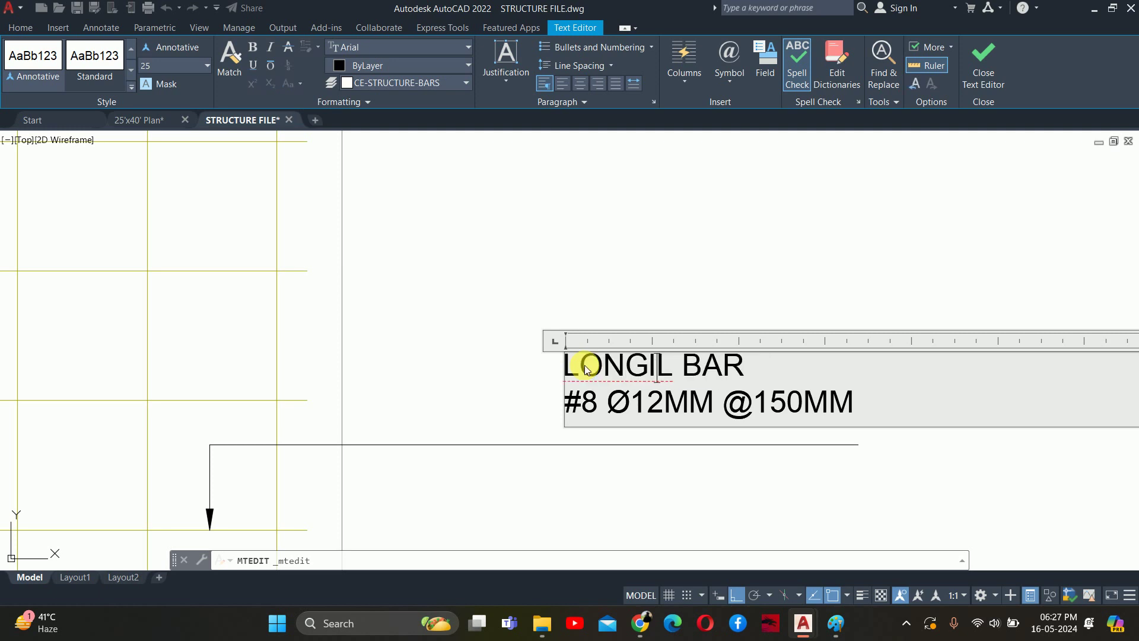
type("TUDINA")
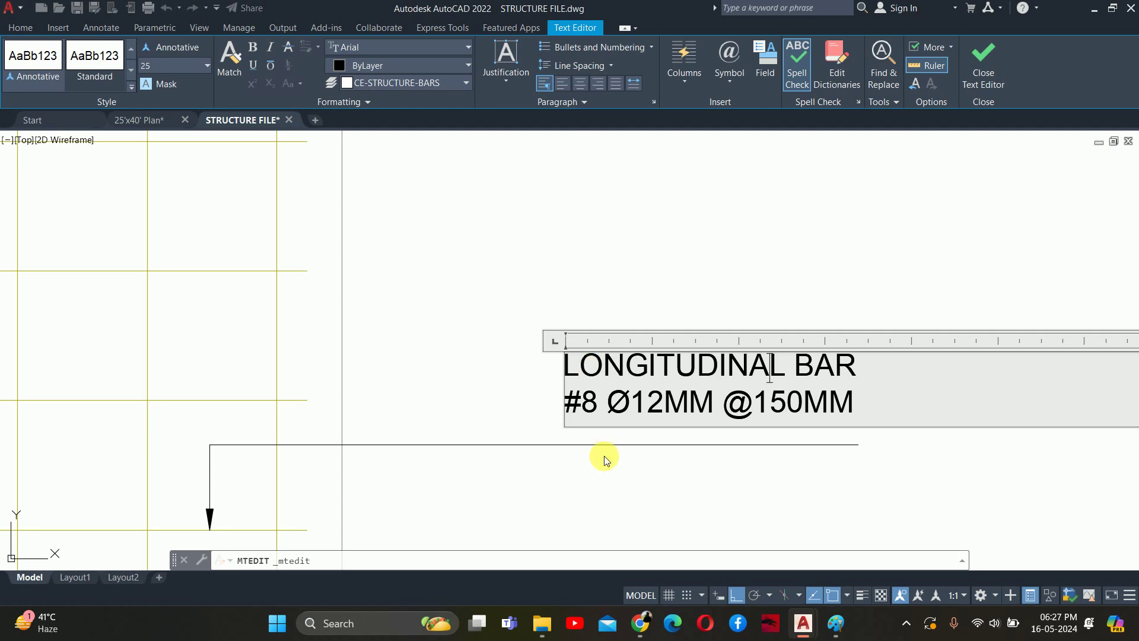
scroll(603, 460, "down", 5)
scroll(594, 427, "up", 3)
key("Escape")
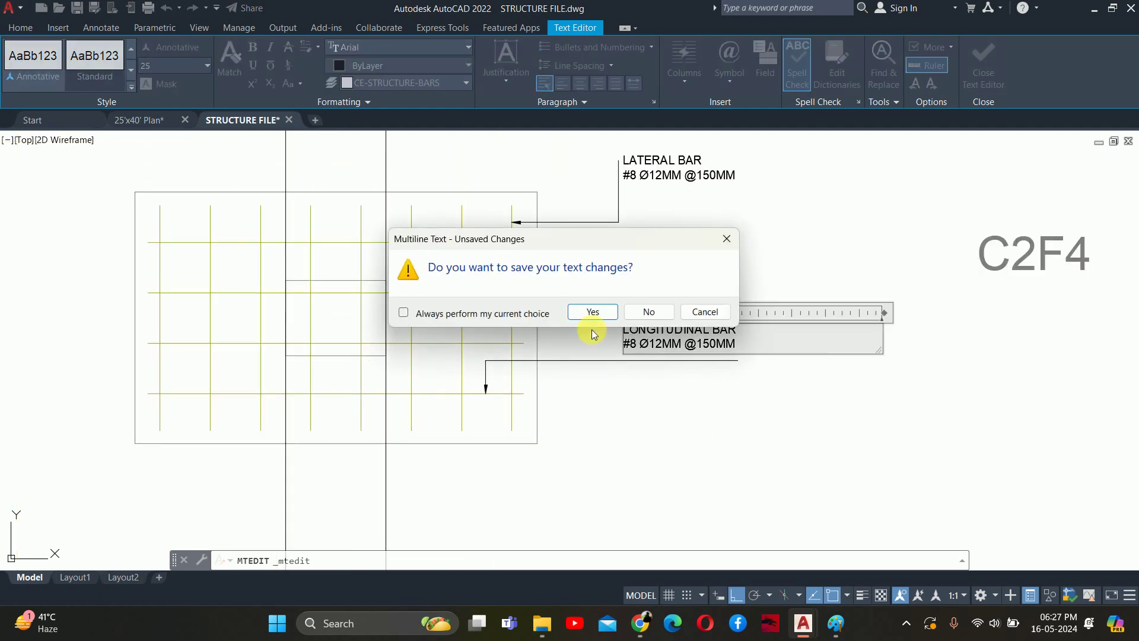
left_click(591, 311)
scroll(563, 427, "up", 2)
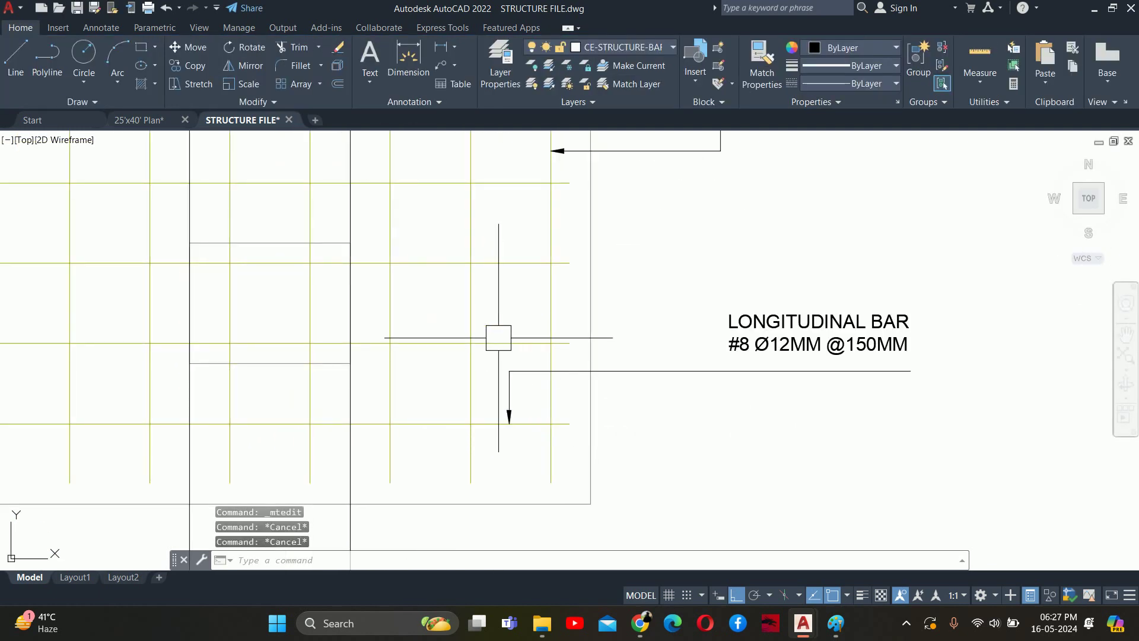
mouse_move(498, 337)
middle_mouse_down()
mouse_move(504, 437)
mouse_move(518, 425)
middle_mouse_up()
scroll(869, 433, "up", 2)
left_click(742, 415)
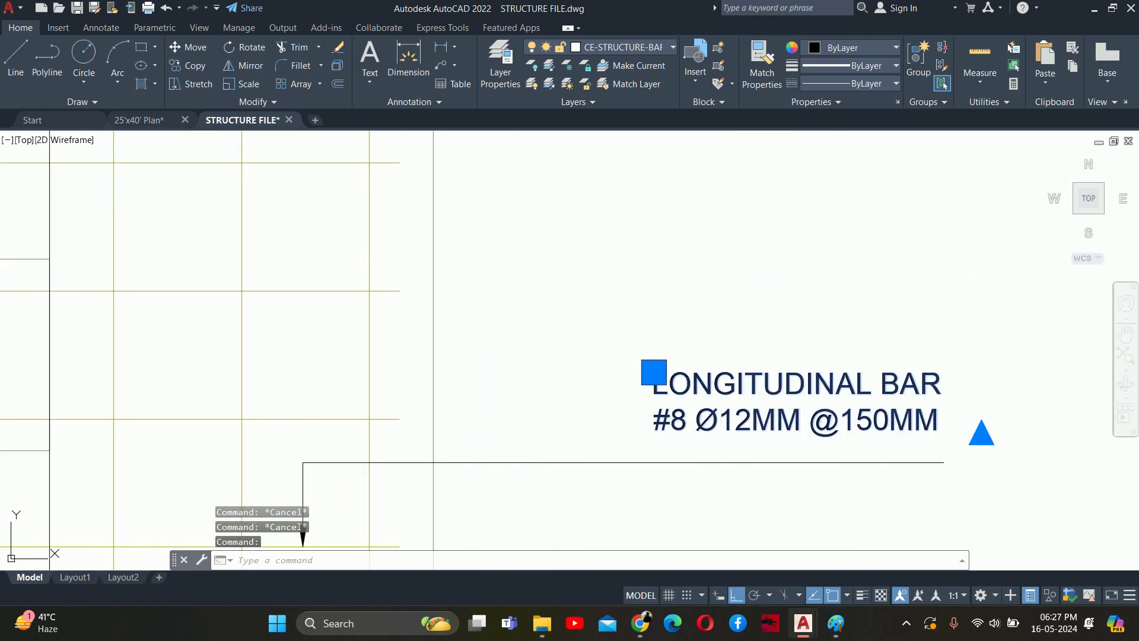
double_click(676, 421)
type("4")
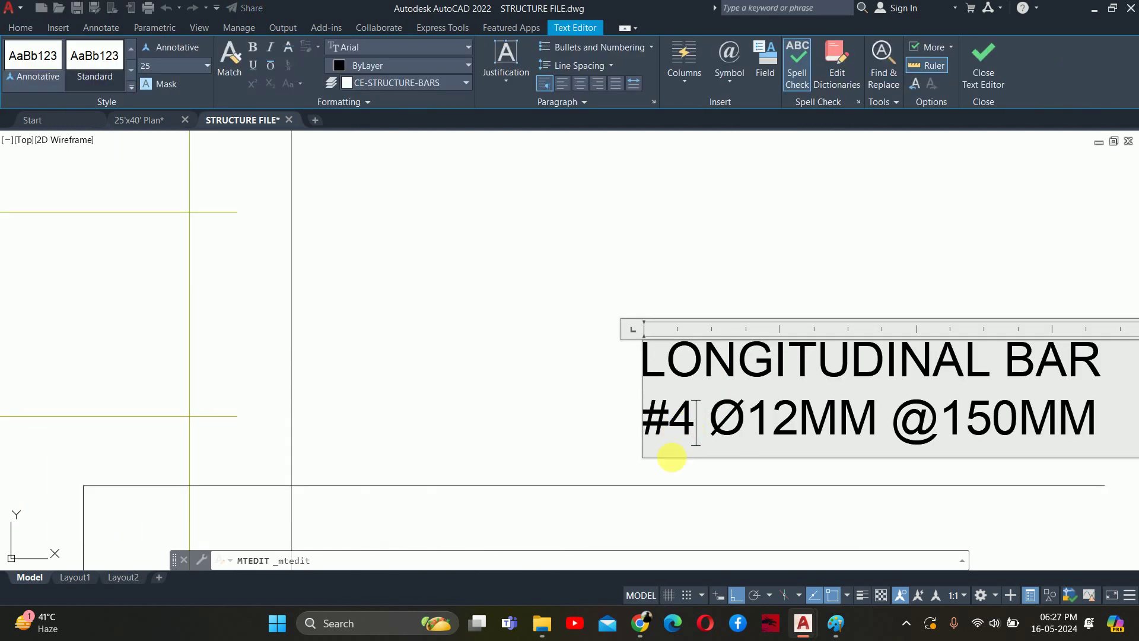
scroll(922, 430, "down", 3)
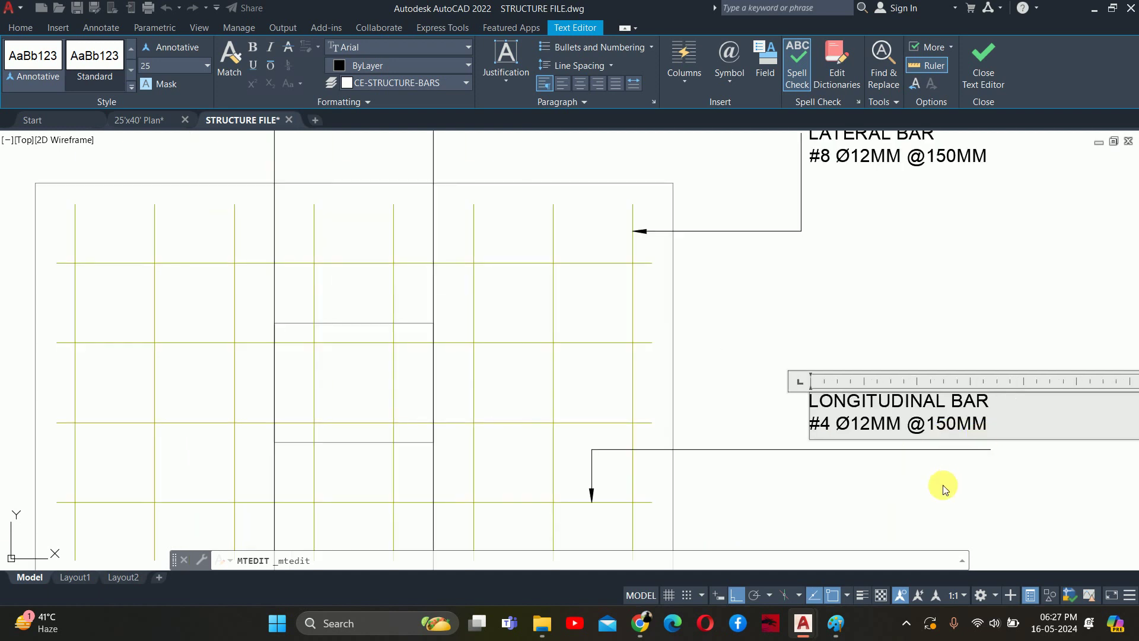
key("Escape")
key("Escape")
scroll(941, 484, "down", 3)
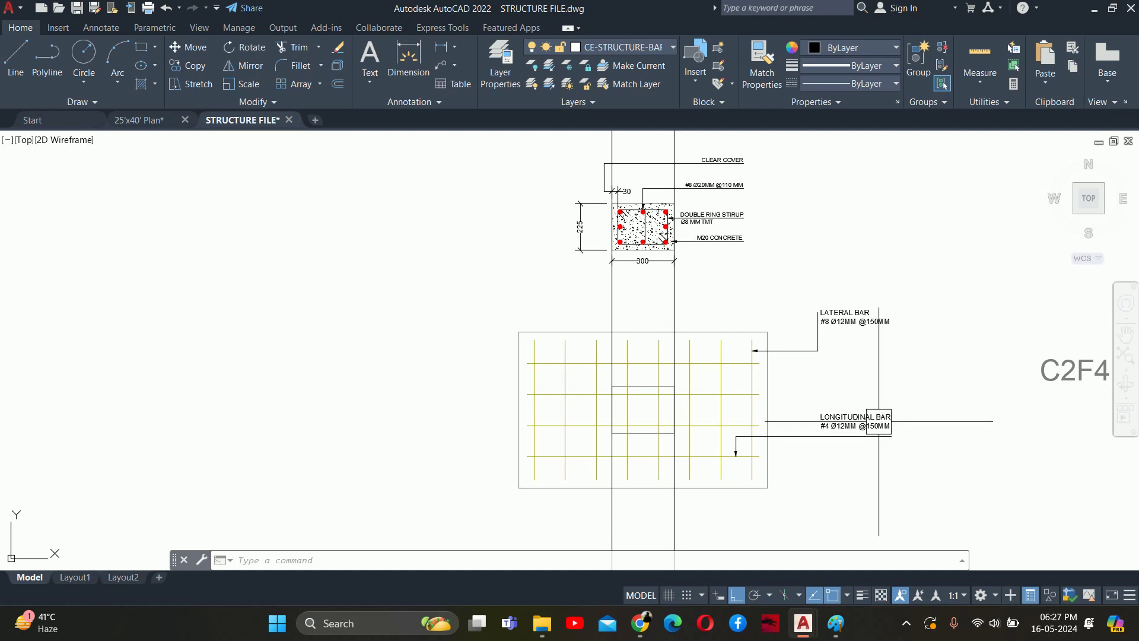
Drop two vertical construction lines through the grid's outer edge bars down onto the footing section.
key("Escape")
key("Escape")
key("Escape")
scroll(872, 431, "down", 5)
scroll(662, 356, "up", 3)
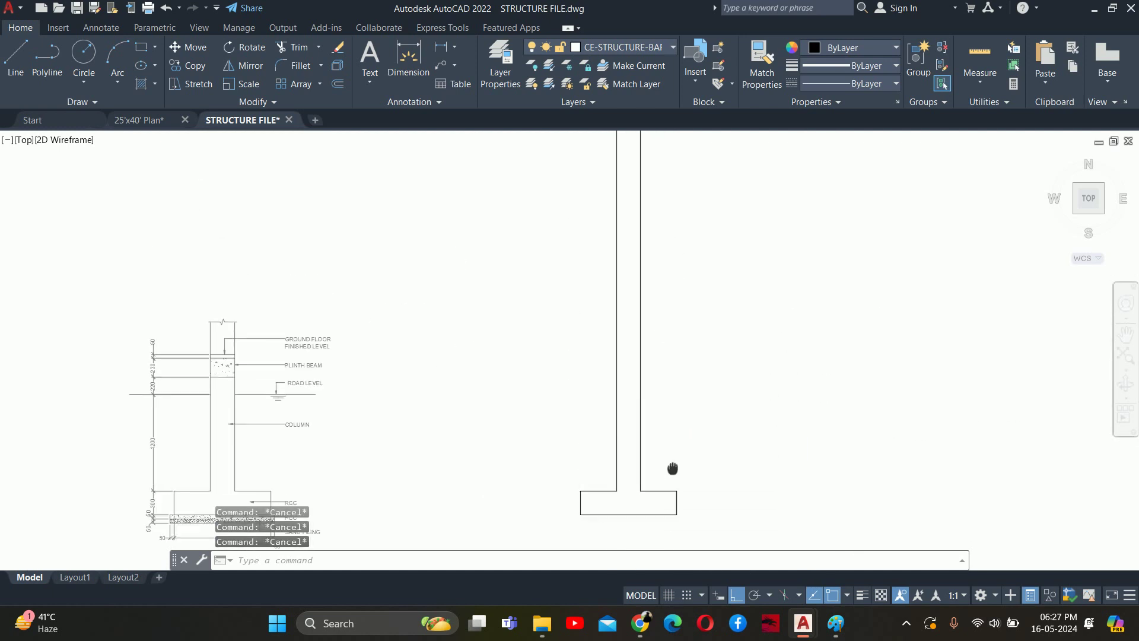
scroll(658, 356, "down", 2)
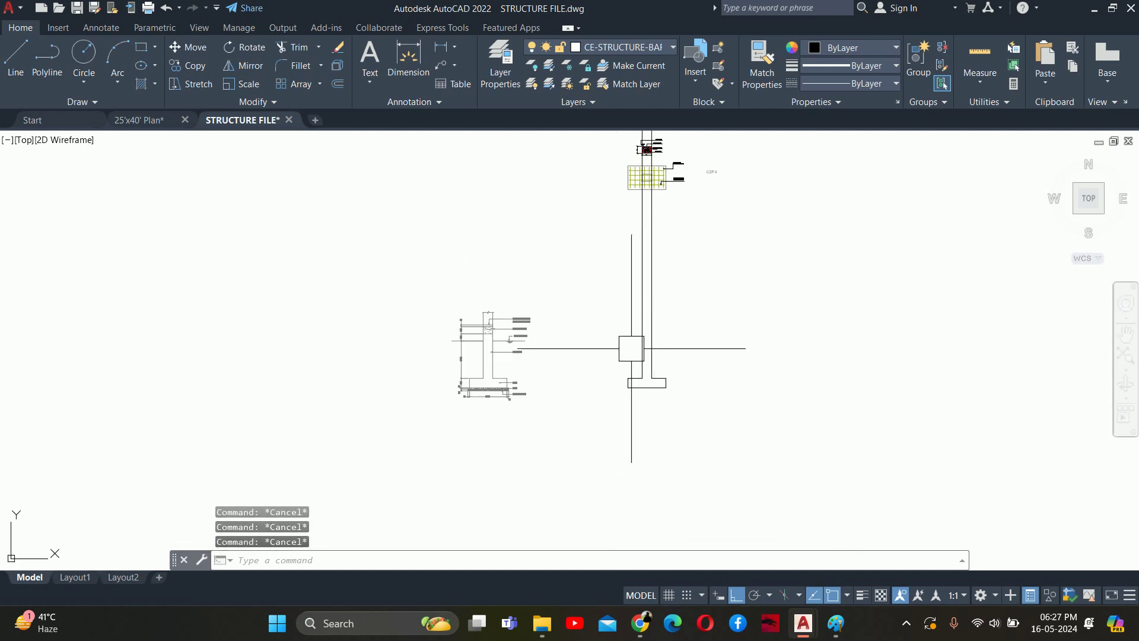
type("l")
key("Return")
type("v")
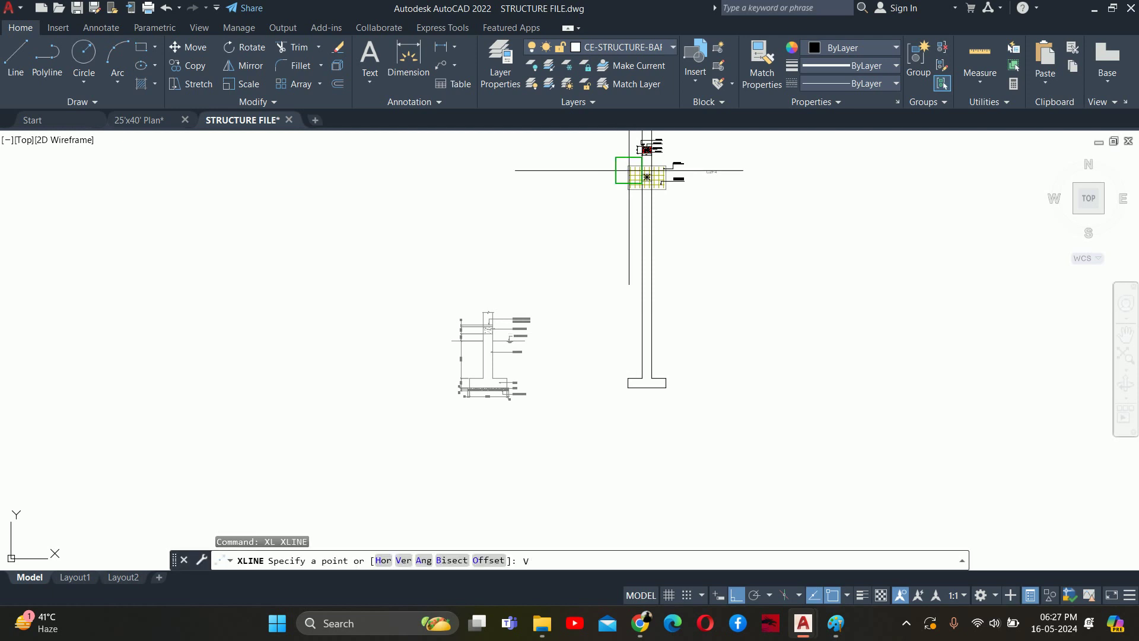
key("Return")
scroll(620, 174, "up", 5)
scroll(771, 261, "up", 2)
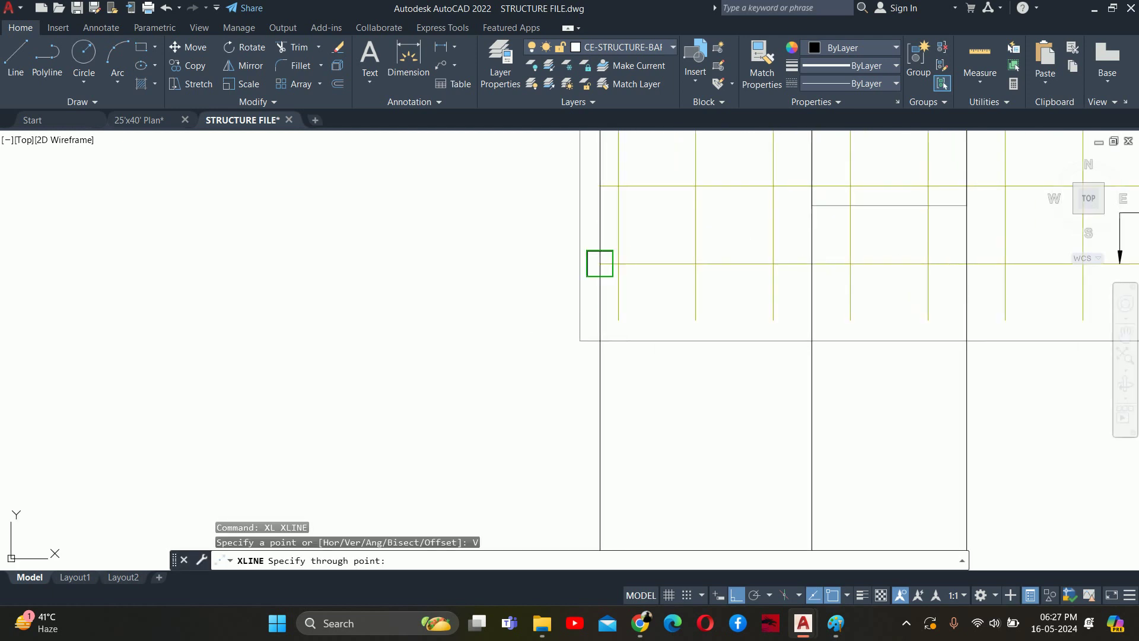
left_click(599, 262)
scroll(727, 330, "down", 3)
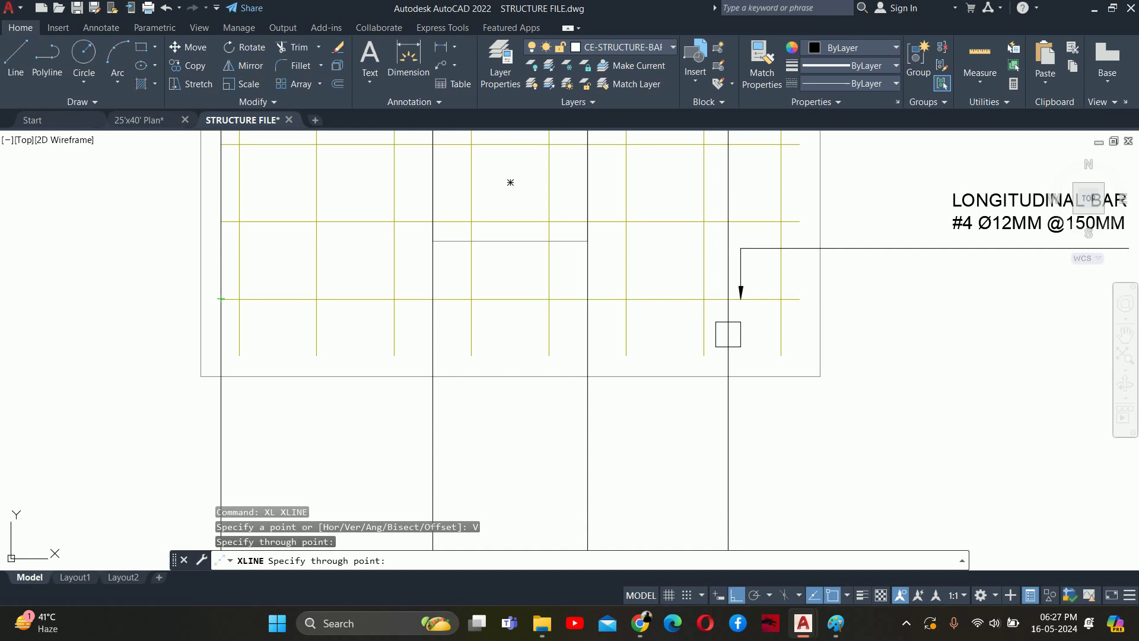
left_click(798, 297)
scroll(761, 385, "down", 5)
key("Escape")
scroll(651, 215, "up", 3)
key("Escape")
scroll(683, 400, "up", 3)
key("Escape")
scroll(676, 394, "up", 2)
key("Escape")
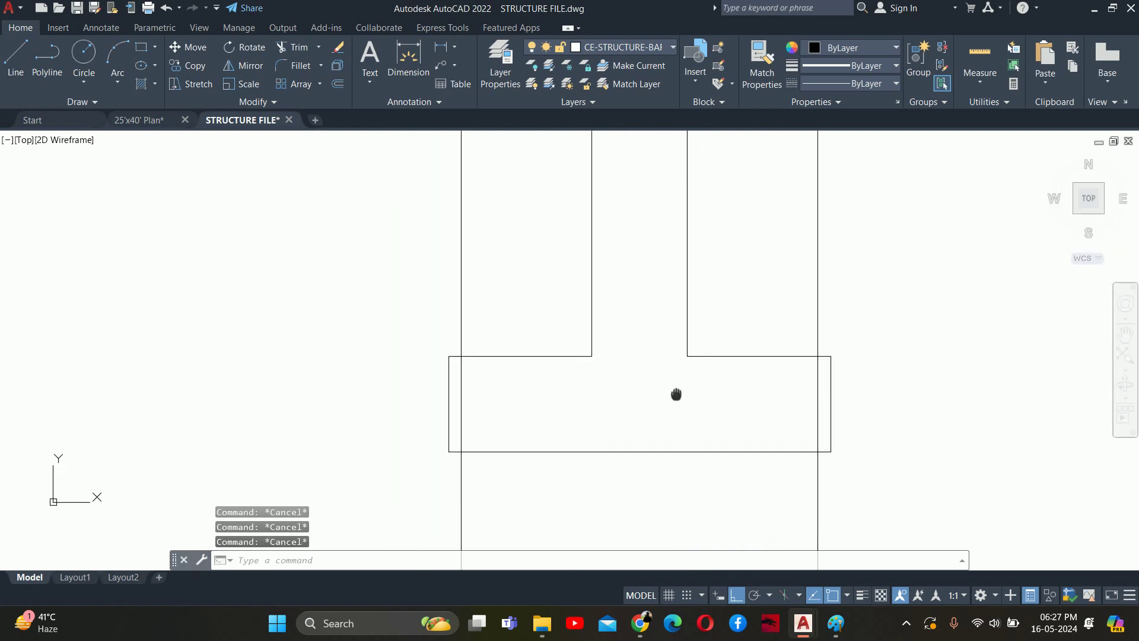
type("o")
key("Return")
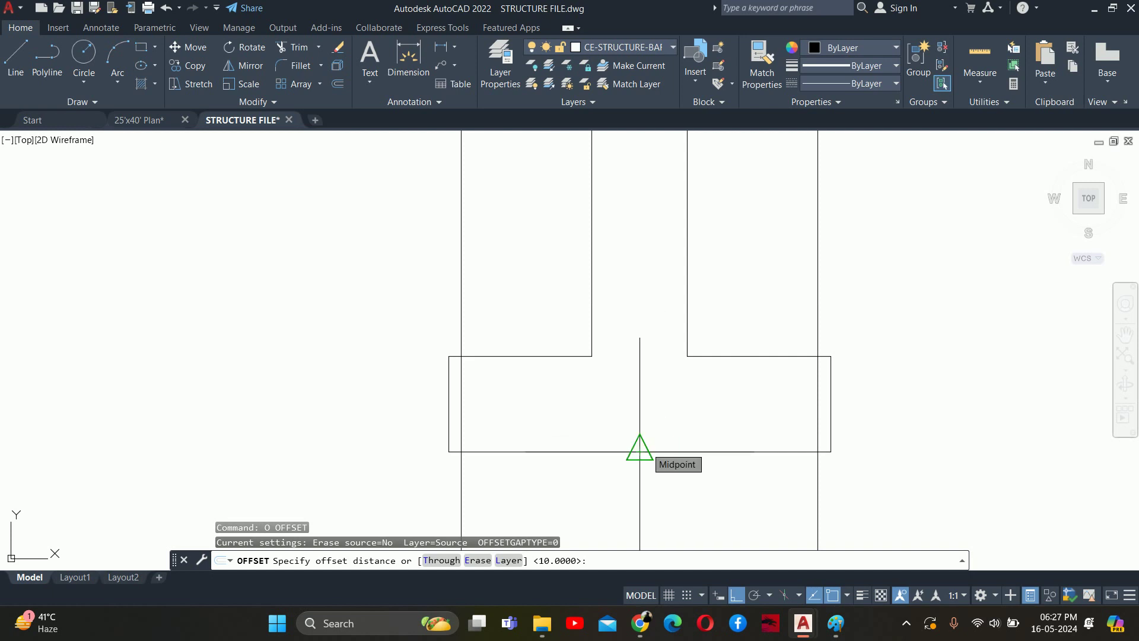
Offset the footing section's bottom edge 12 units upward inside the footing.
key("Return")
left_click(572, 450)
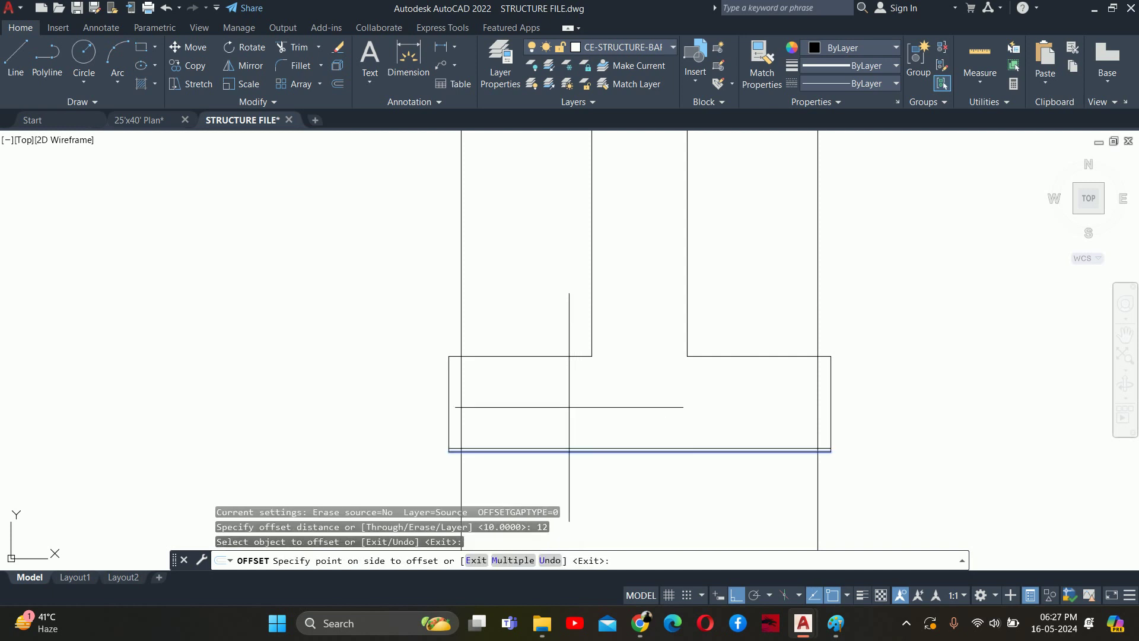
left_click(546, 418)
key("Escape")
key("Escape")
scroll(434, 479, "up", 3)
Delete the two vertical construction lines.
type("tr")
key("Return")
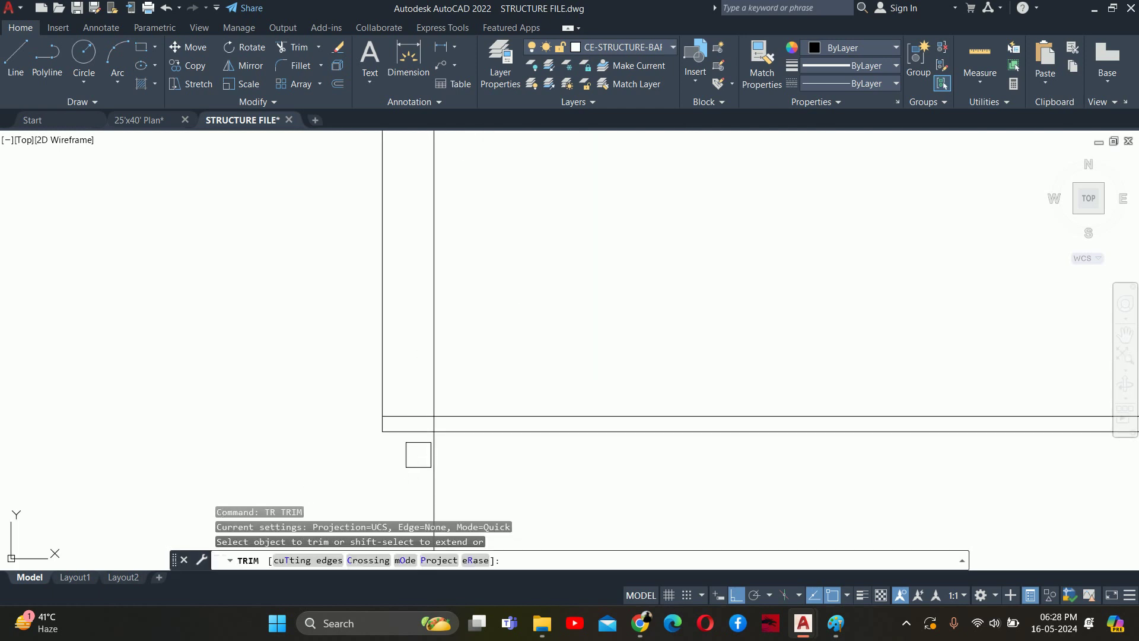
mouse_move(404, 371)
middle_mouse_down()
mouse_move(821, 544)
mouse_move(692, 450)
middle_mouse_up()
scroll(732, 432, "up", 2)
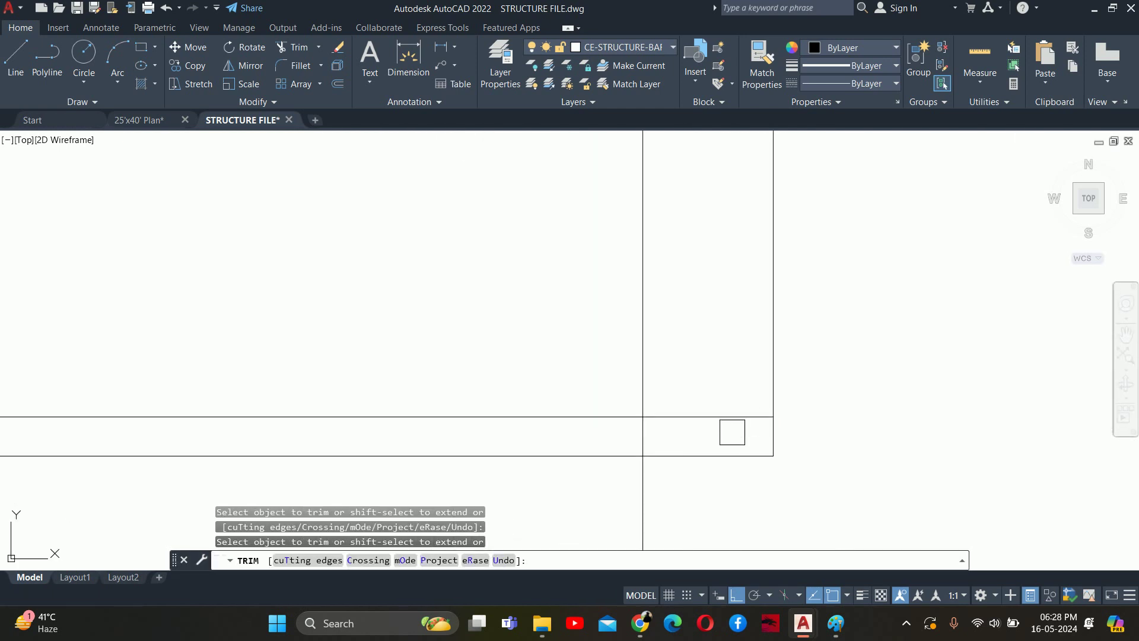
scroll(712, 415, "down", 5)
key("Escape")
key("Escape")
left_click(698, 462)
scroll(22, 490, "down", 2)
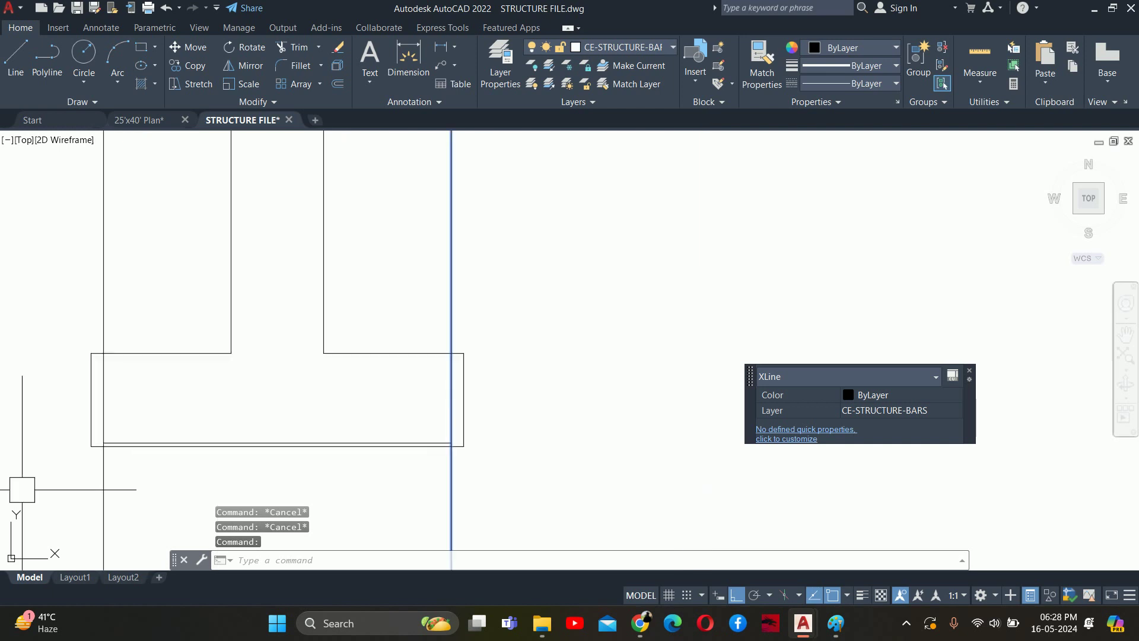
left_click(104, 485)
key("Delete")
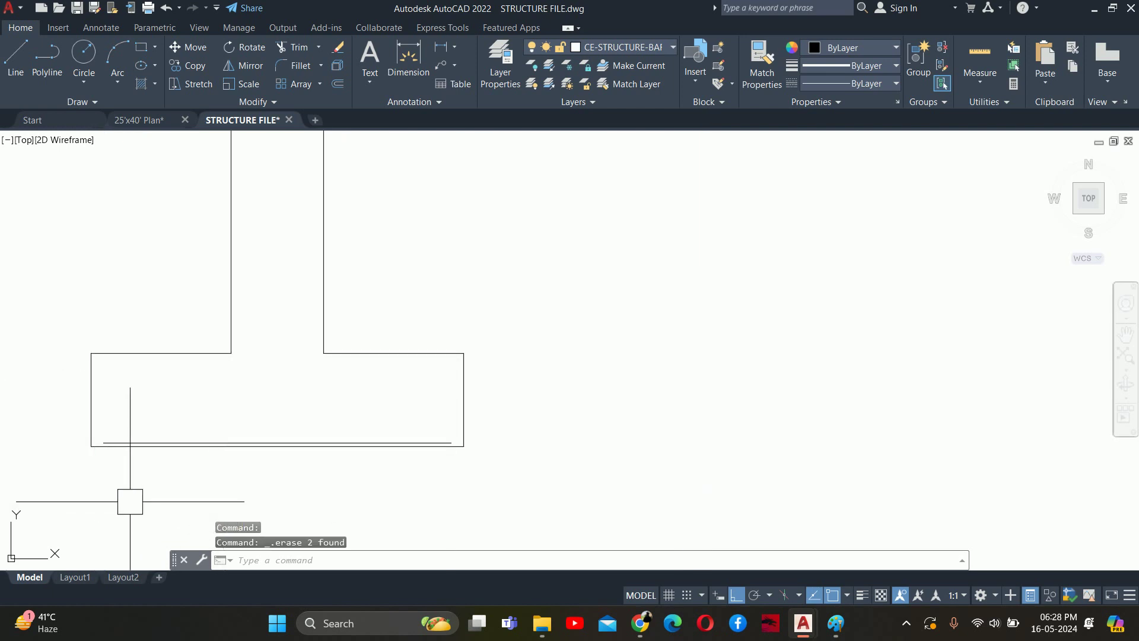
mouse_move(127, 500)
middle_mouse_down()
mouse_move(590, 503)
mouse_move(719, 476)
middle_mouse_up()
key("Escape")
key("Escape")
scroll(716, 516, "down", 2)
Match the offset bottom line's properties to a plan reinforcement bar, making it yellow-green.
type("MA")
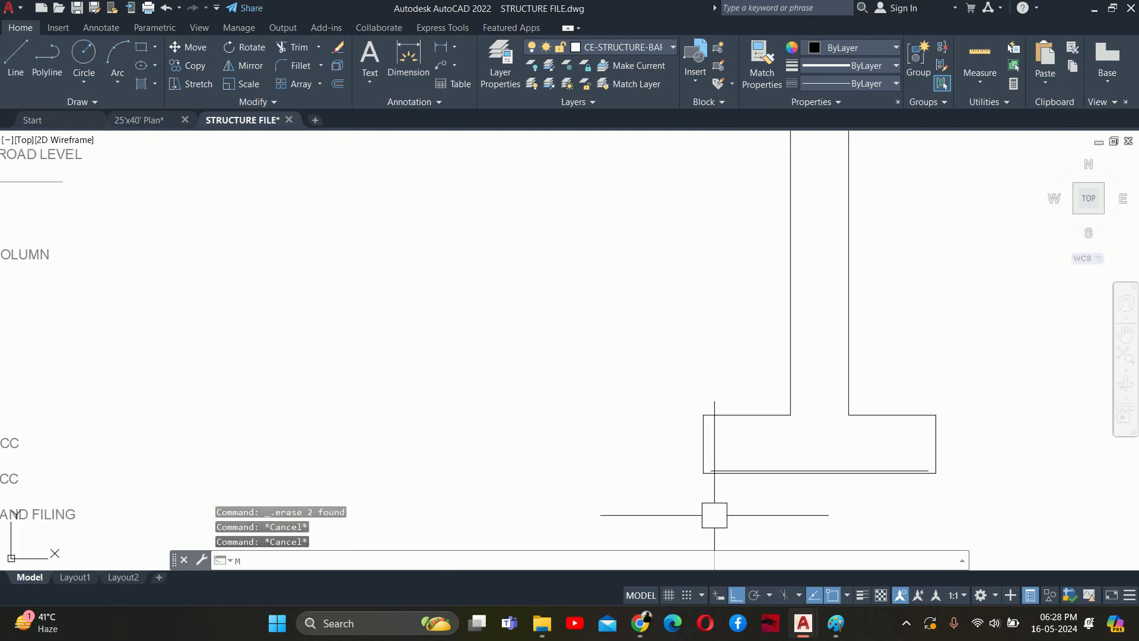
scroll(715, 516, "down", 2)
key("Return")
scroll(854, 330, "down", 2)
scroll(767, 291, "up", 8)
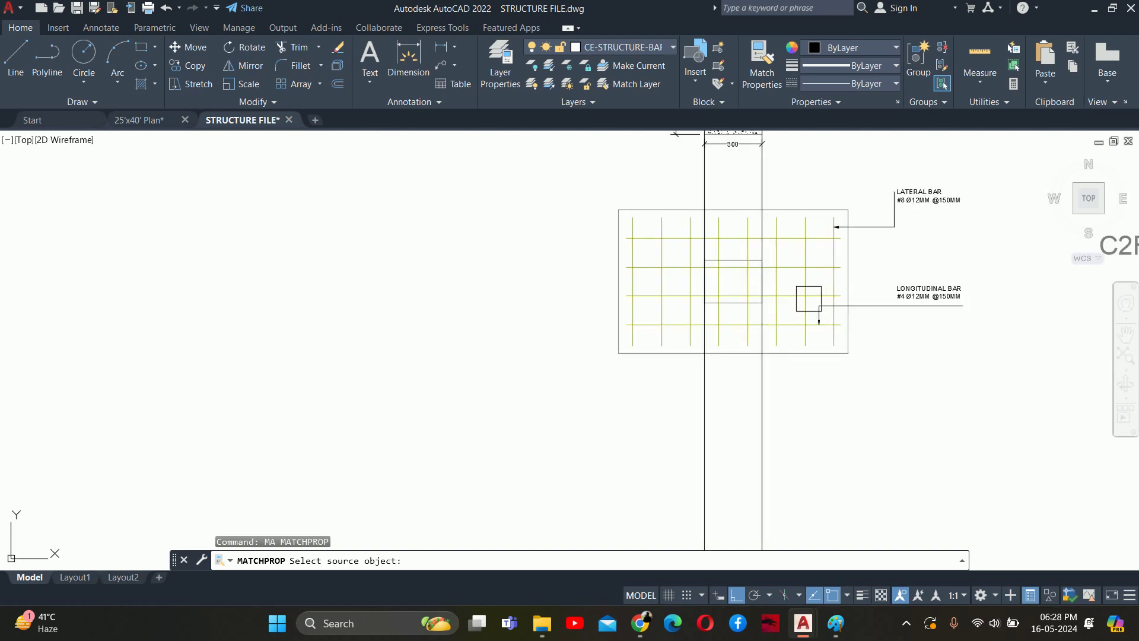
left_click(809, 298)
scroll(808, 299, "down", 5)
scroll(777, 290, "up", 7)
scroll(782, 287, "down", 6)
mouse_move(789, 381)
middle_mouse_down()
mouse_move(701, 272)
mouse_move(662, 458)
middle_mouse_up()
scroll(656, 224, "up", 3)
scroll(600, 410, "up", 2)
scroll(598, 373, "up", 2)
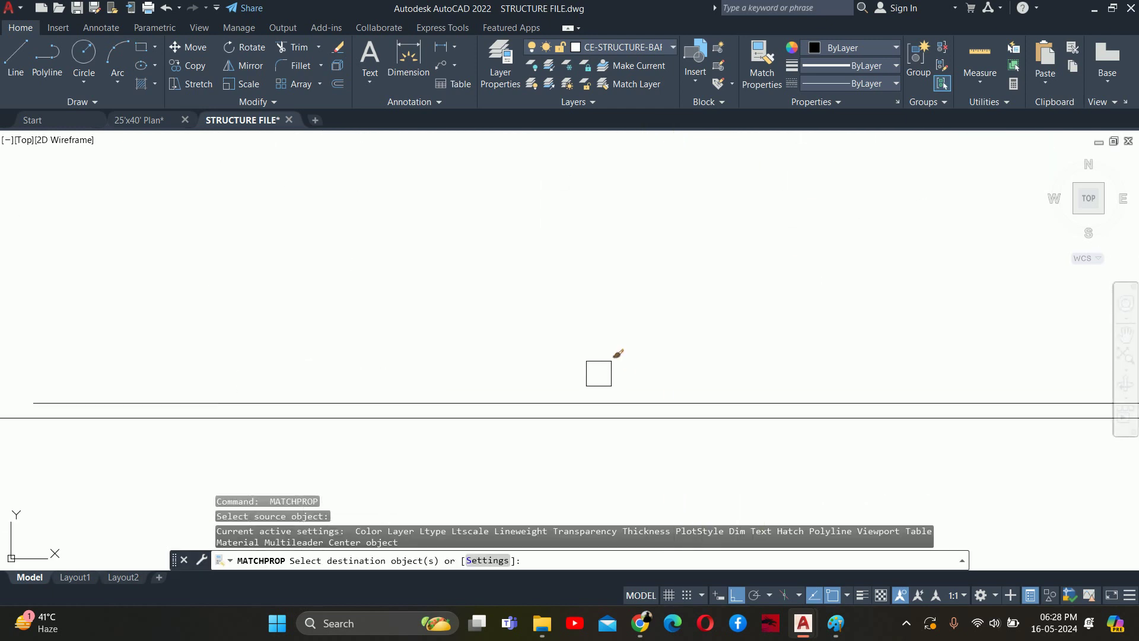
left_click(598, 403)
key("Escape")
scroll(599, 392, "down", 3)
key("Escape")
key("Escape")
middle_click_drag(613, 397, 616, 430)
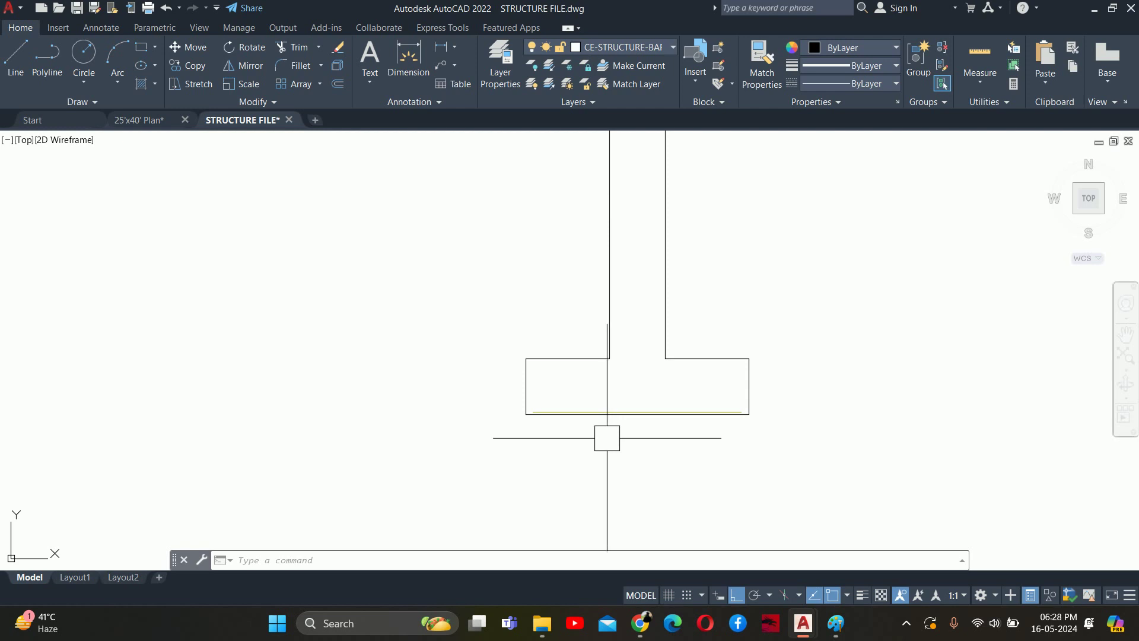
left_click(639, 623)
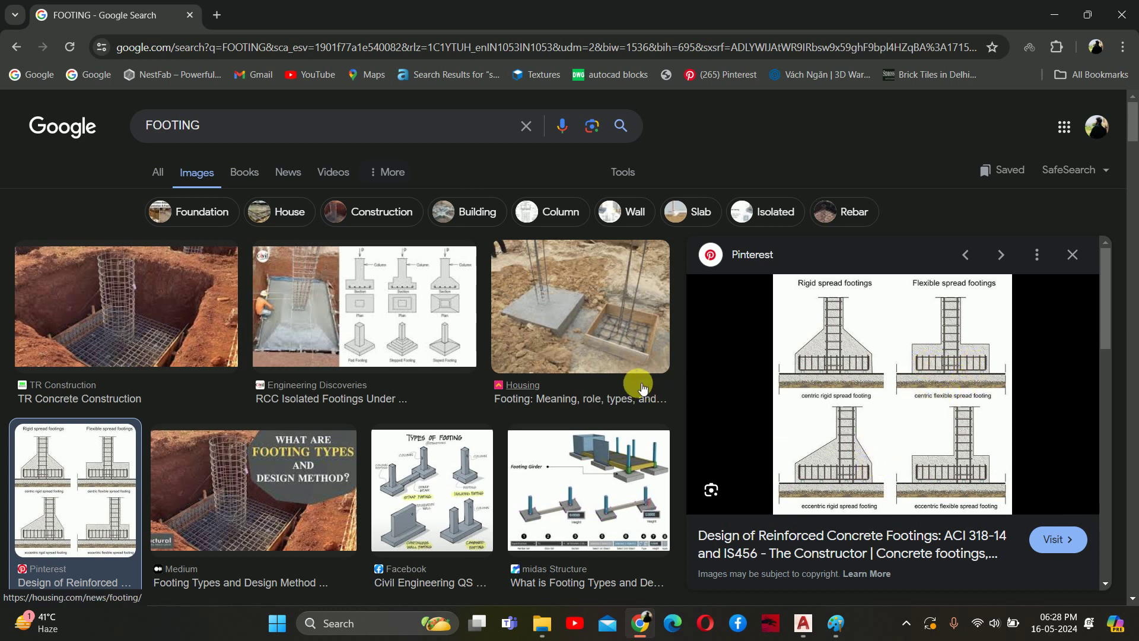
left_click(635, 331)
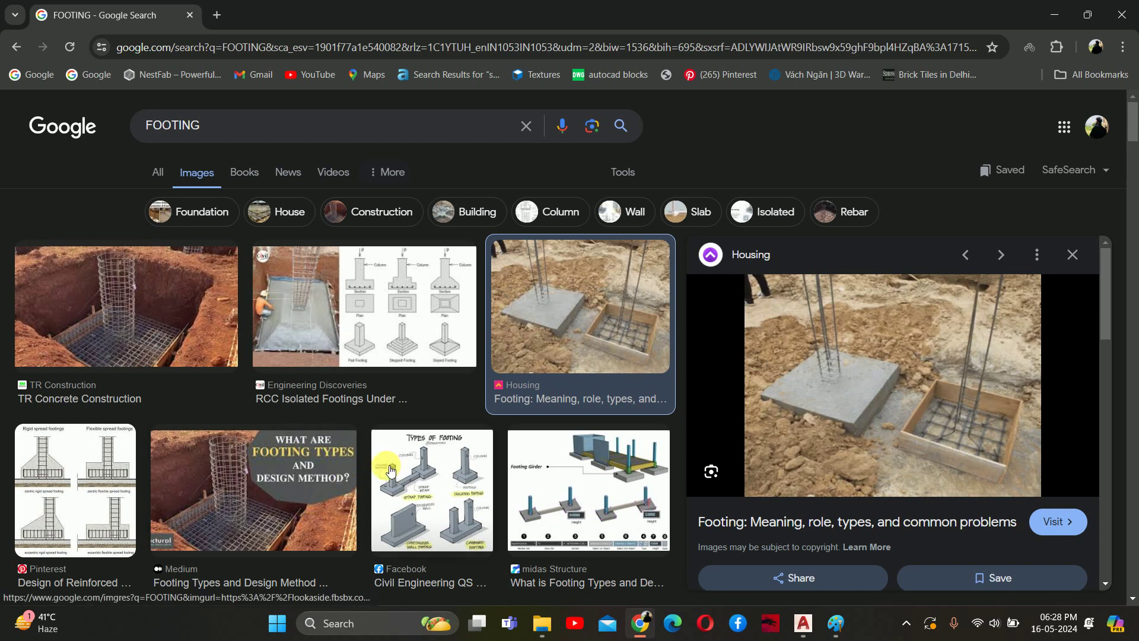
left_click(1054, 9)
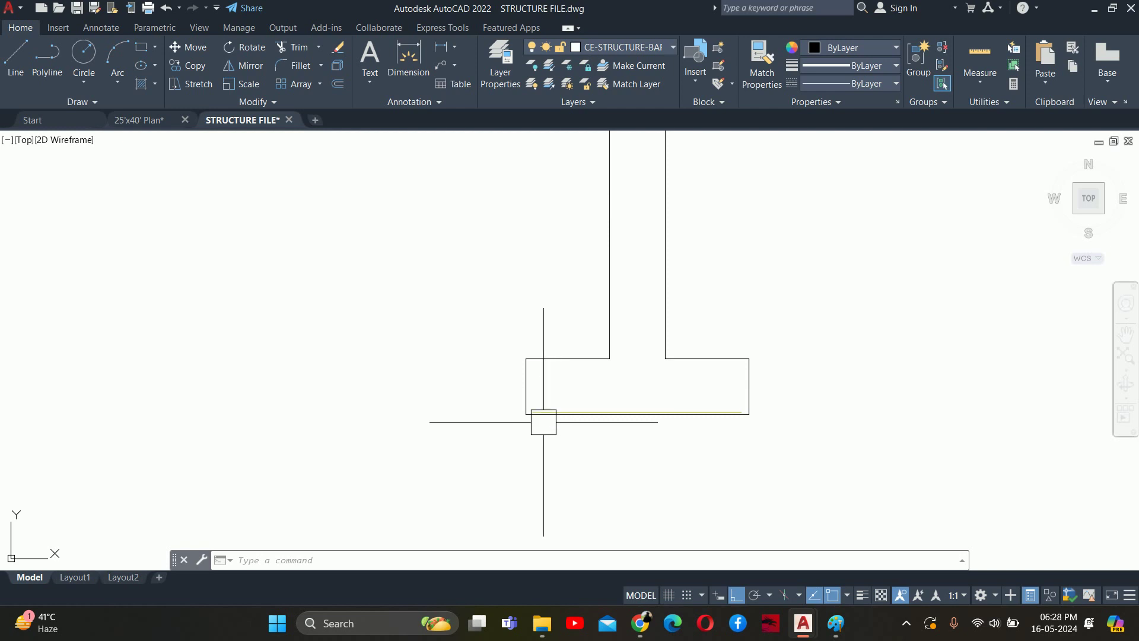
scroll(584, 391, "up", 4)
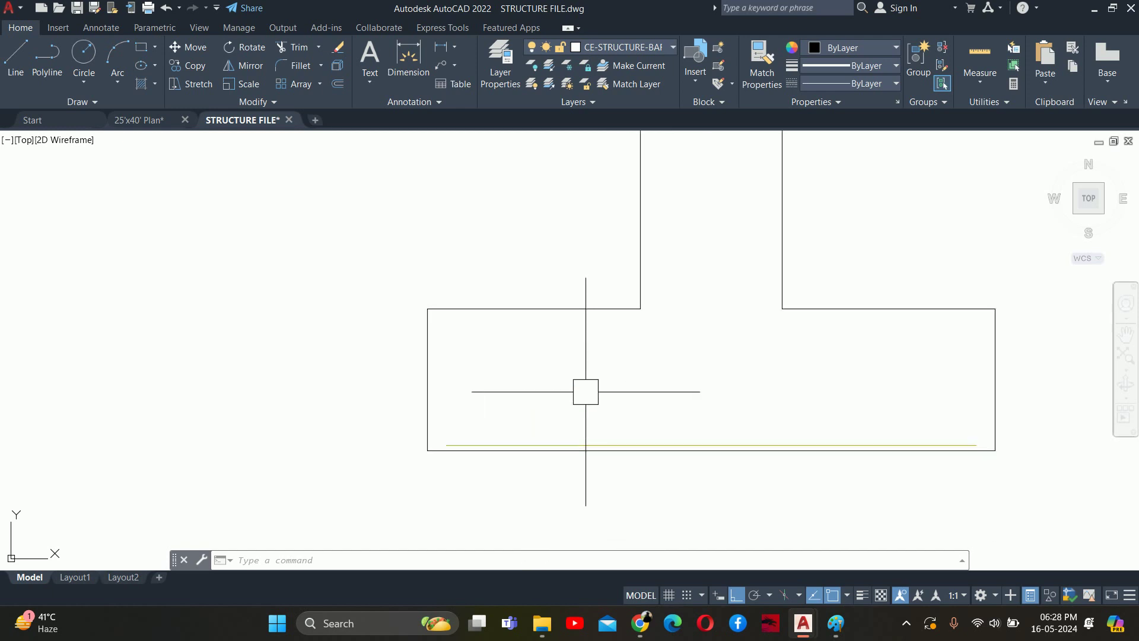
scroll(587, 391, "up", 2)
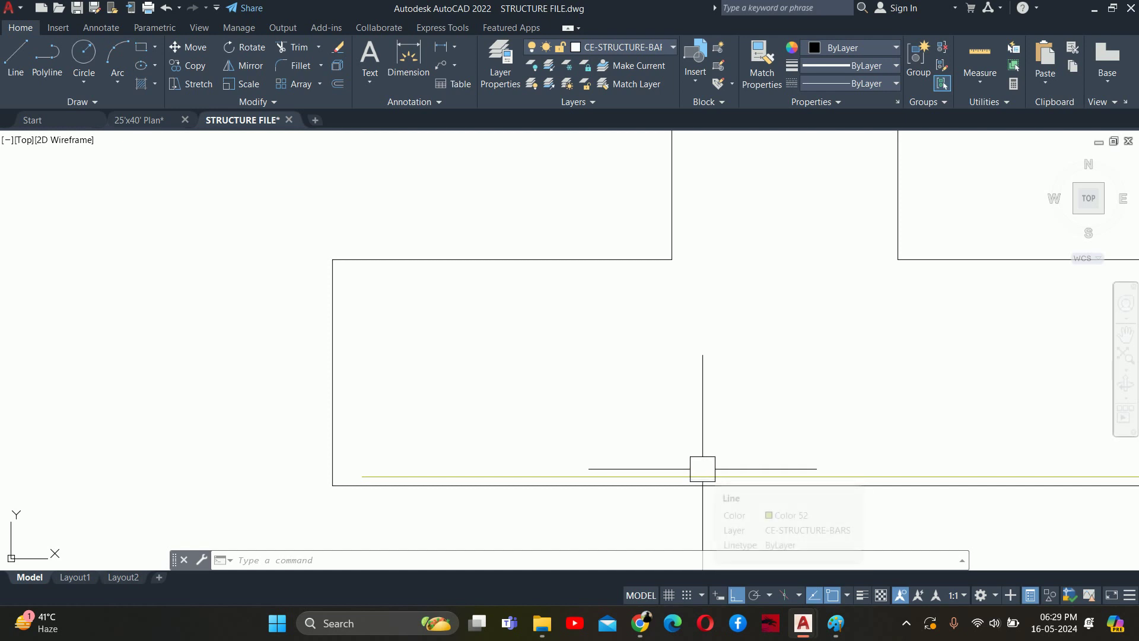
scroll(708, 459, "down", 2)
scroll(707, 460, "down", 2)
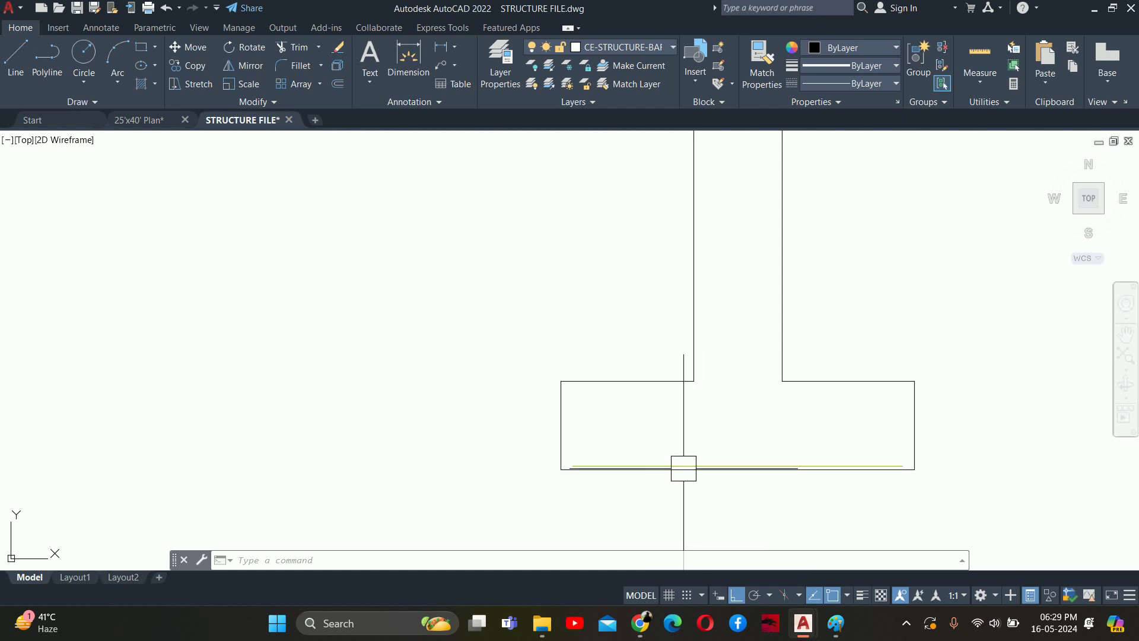
scroll(679, 472, "down", 3)
scroll(671, 477, "down", 3)
key("Escape")
key("Escape")
key("Escape")
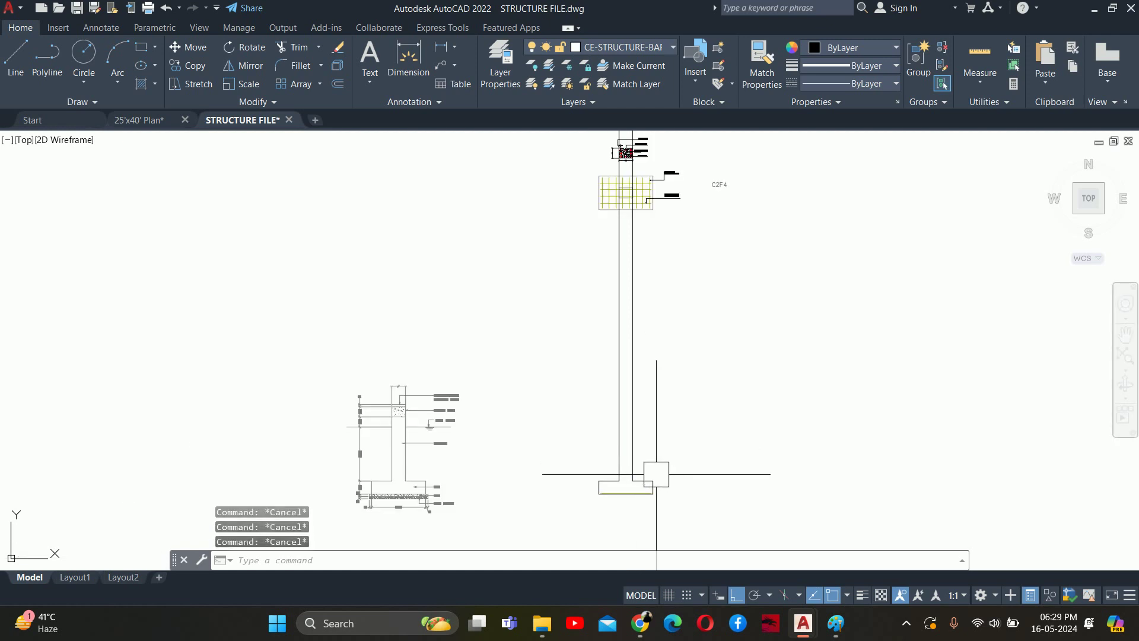
type("S")
Stretch the column bottom and footing section upward about 4192, closer beneath the C2F4 plan.
key("Return")
left_click(723, 462)
left_click(427, 393)
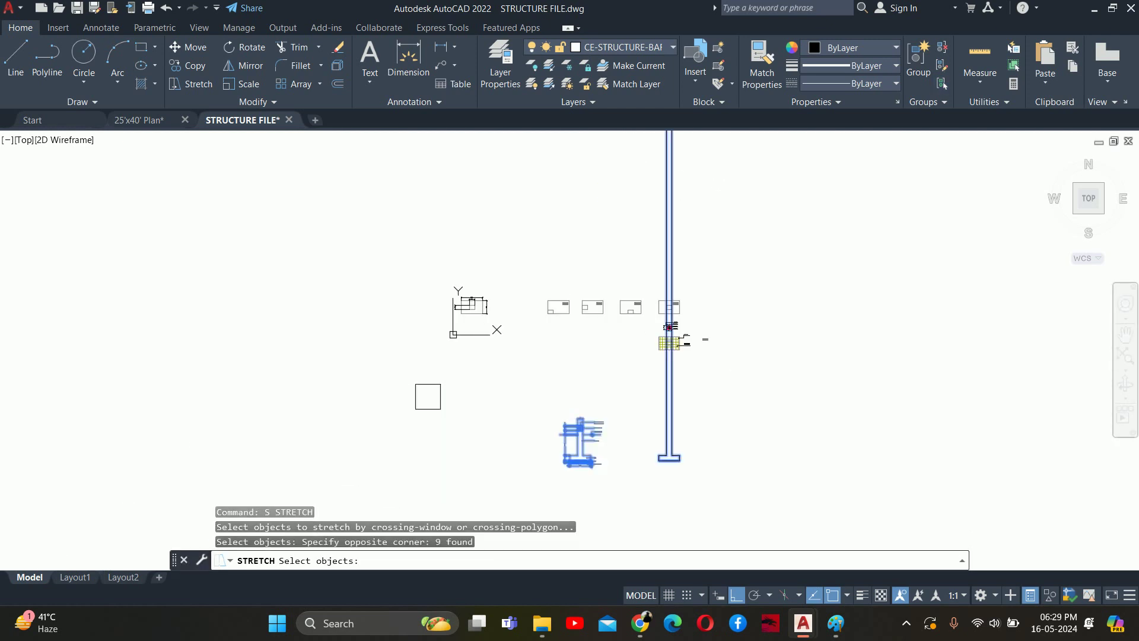
key("Return")
scroll(637, 483, "up", 3)
left_click(644, 493)
scroll(632, 267, "down", 3)
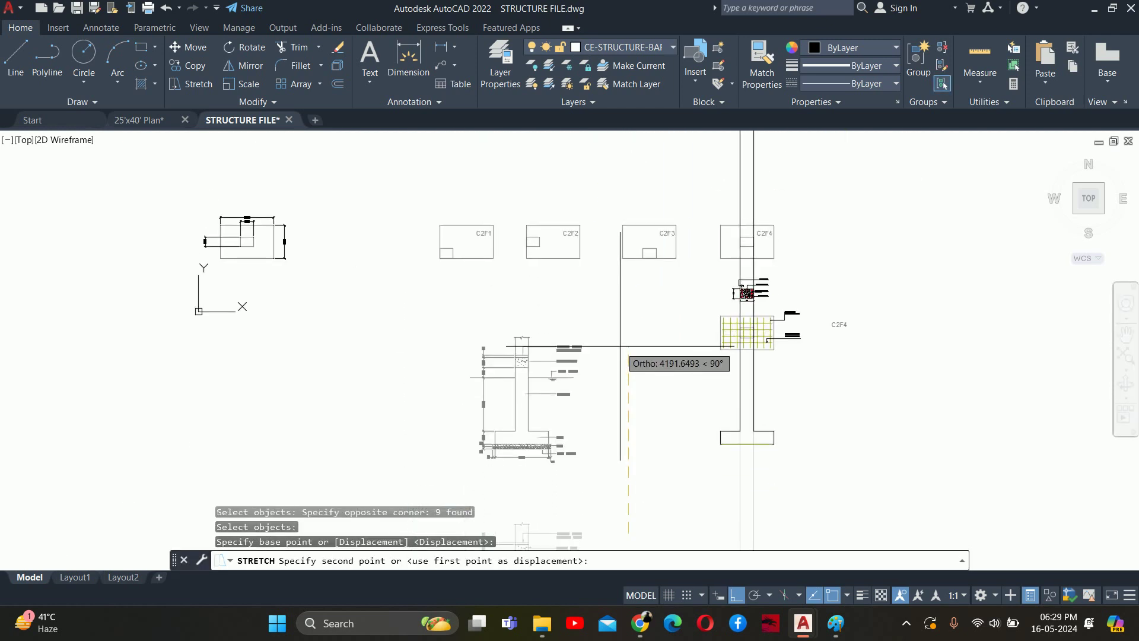
left_click(621, 361)
key("Escape")
key("Escape")
key("Escape")
scroll(784, 348, "up", 3)
middle_click_drag(717, 469, 652, 358)
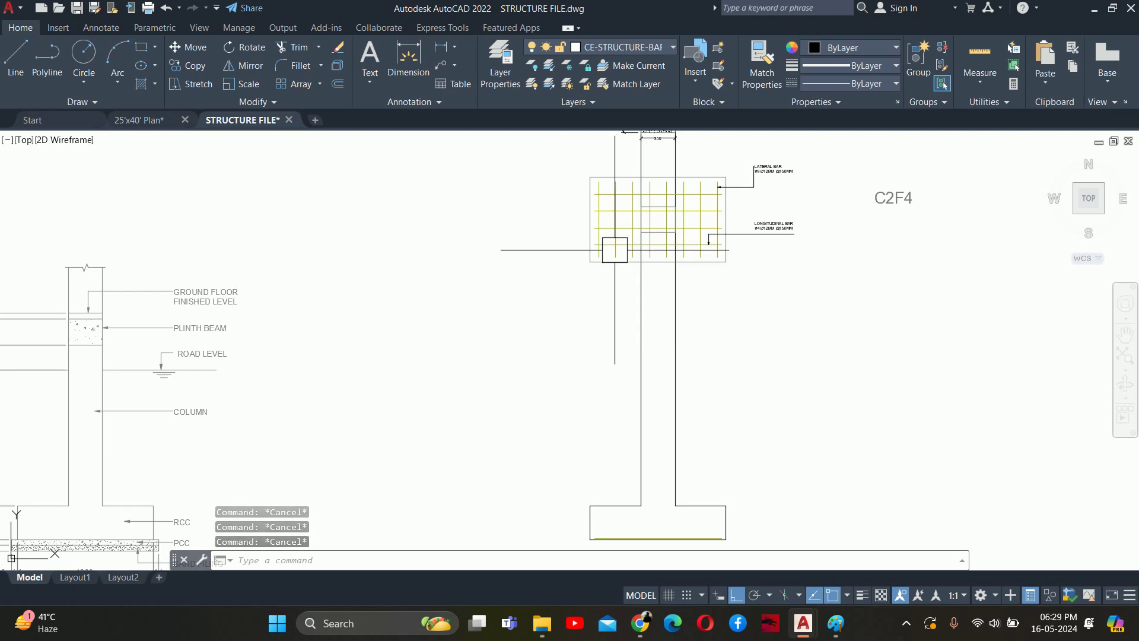
middle_click_drag(595, 235, 605, 259)
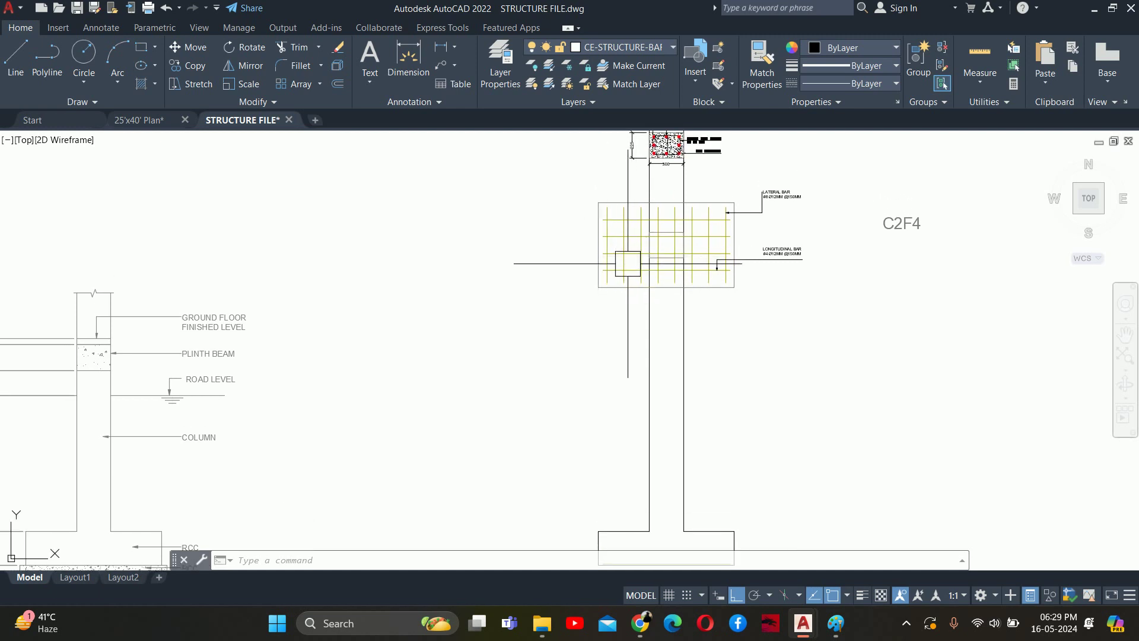
scroll(627, 264, "up", 2)
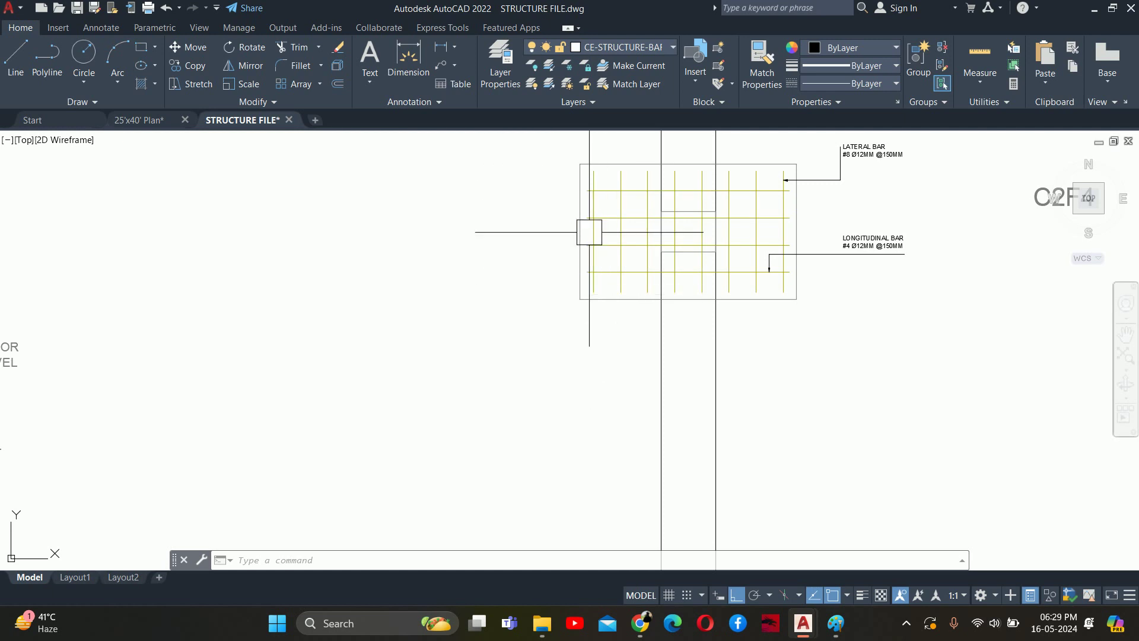
scroll(600, 318, "down", 2)
scroll(618, 198, "up", 4)
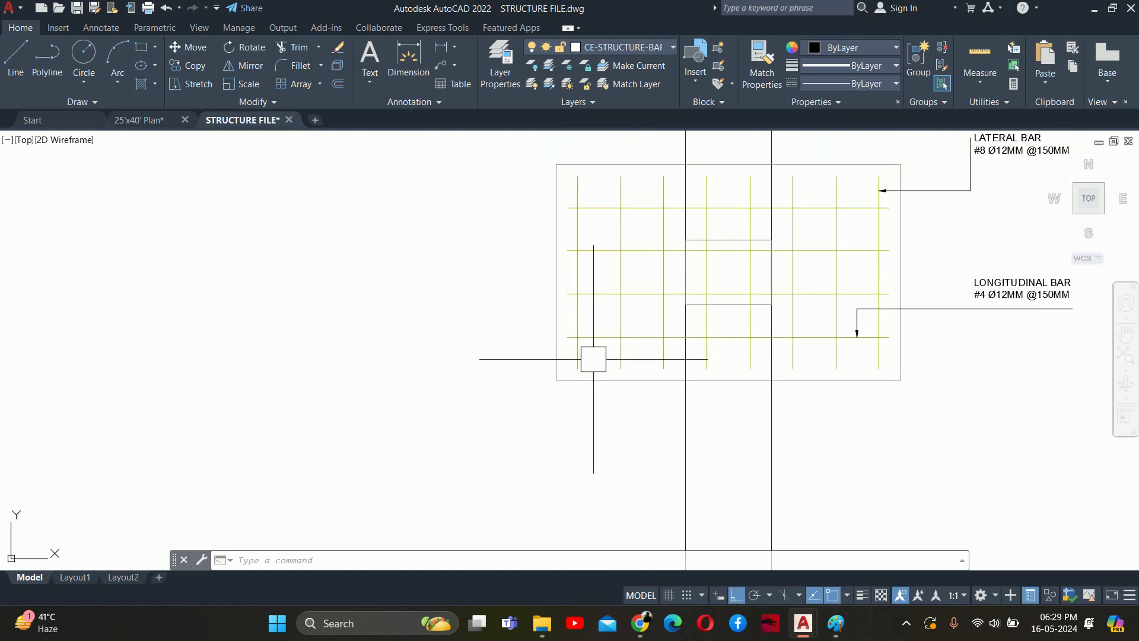
scroll(593, 181, "up", 2)
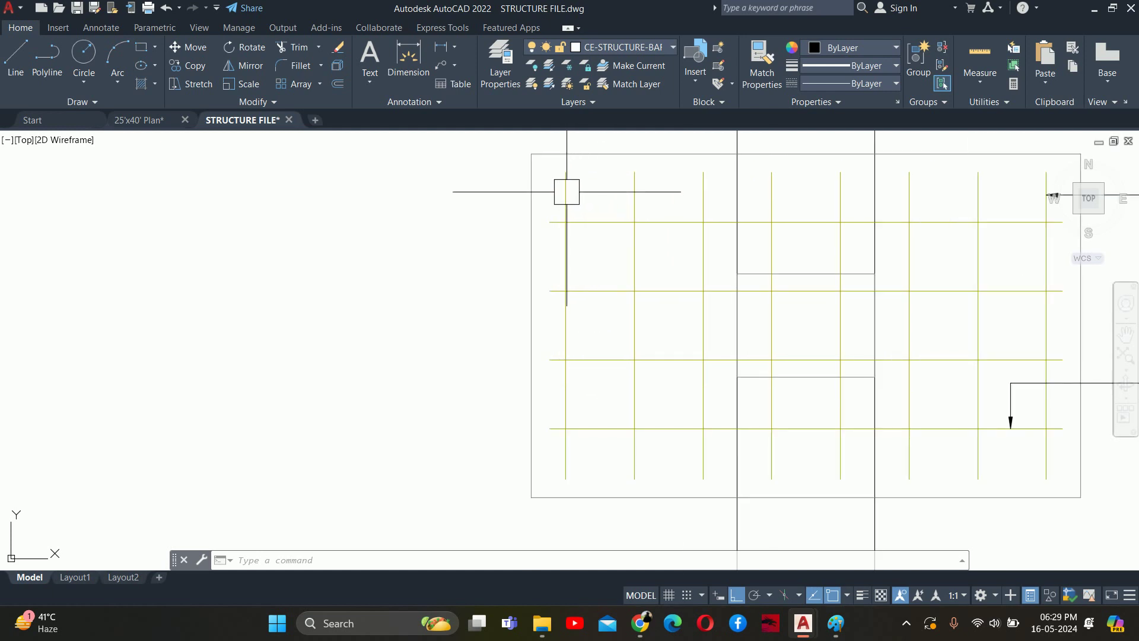
mouse_move(567, 191)
scroll(566, 191, "down", 2)
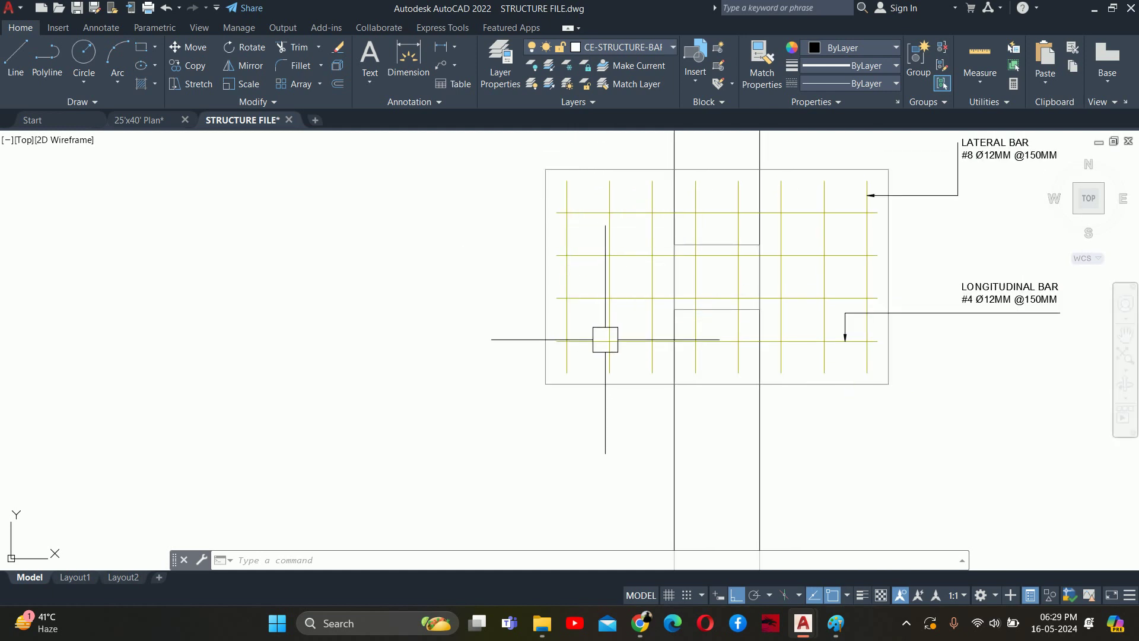
scroll(632, 172, "down", 2)
scroll(667, 344, "down", 3)
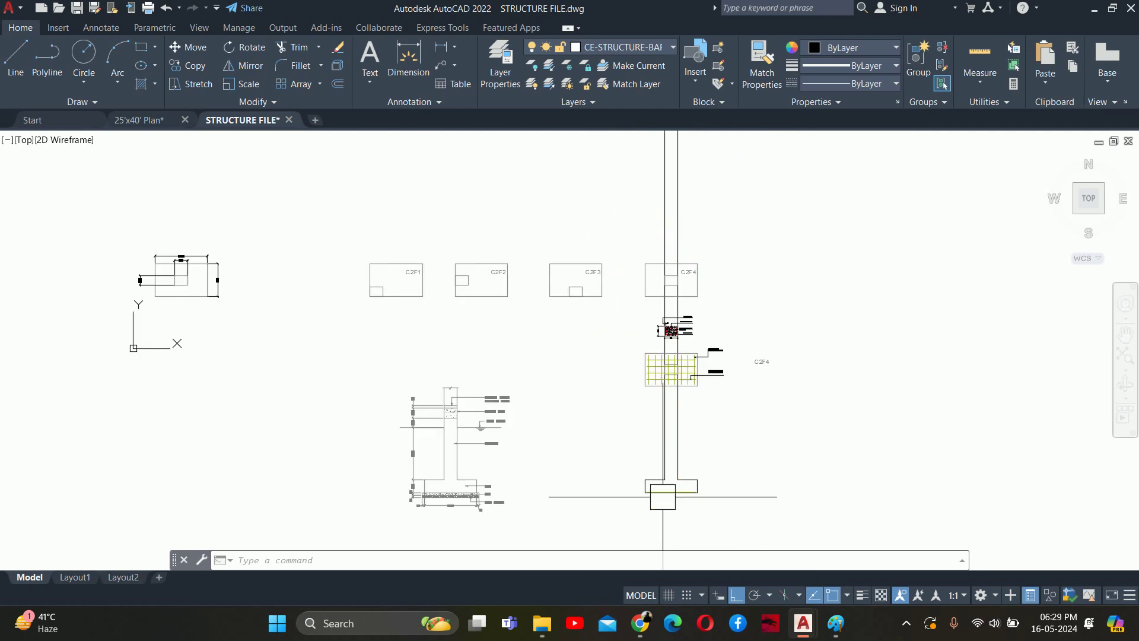
scroll(592, 388, "up", 4)
scroll(555, 331, "up", 2)
scroll(555, 331, "down", 2)
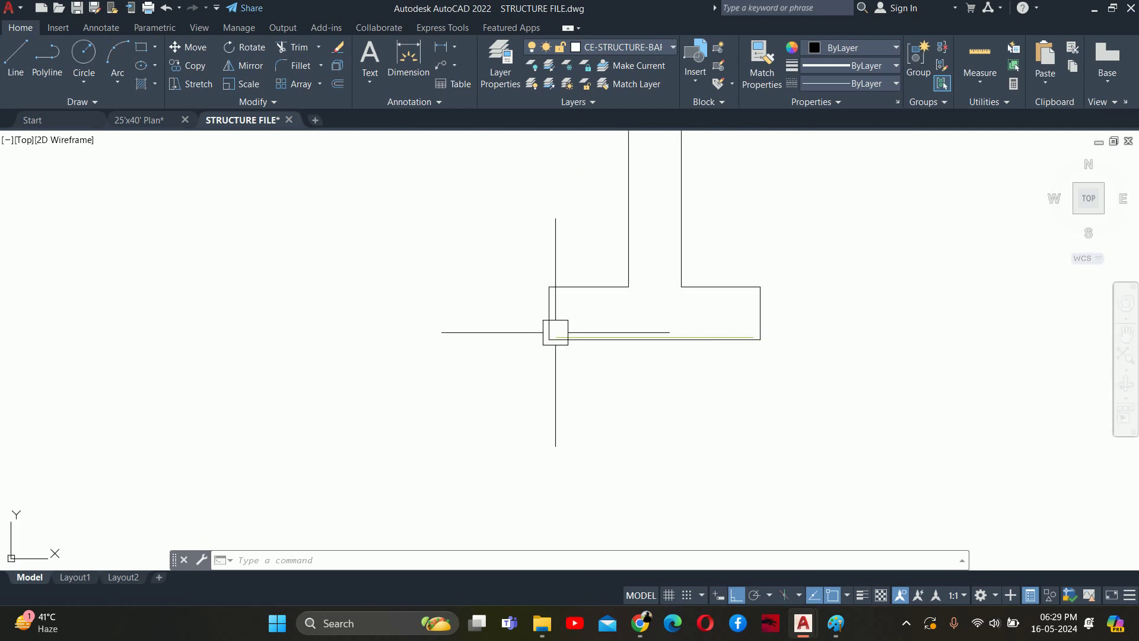
scroll(594, 344, "down", 2)
scroll(635, 363, "up", 2)
scroll(642, 310, "up", 3)
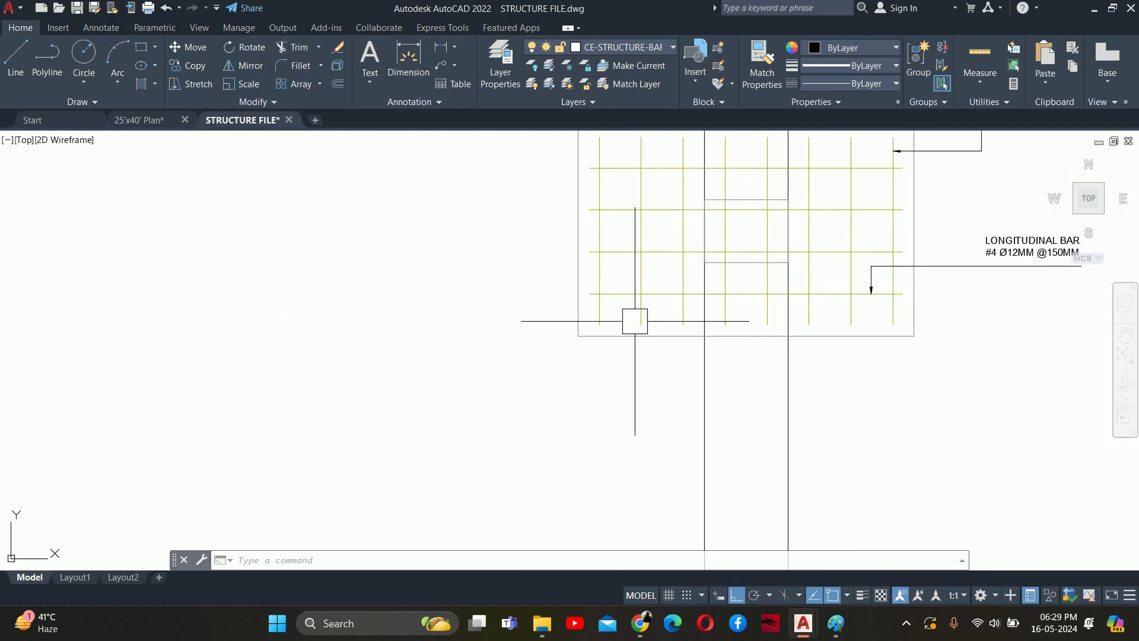
middle_click_drag(637, 231, 641, 321)
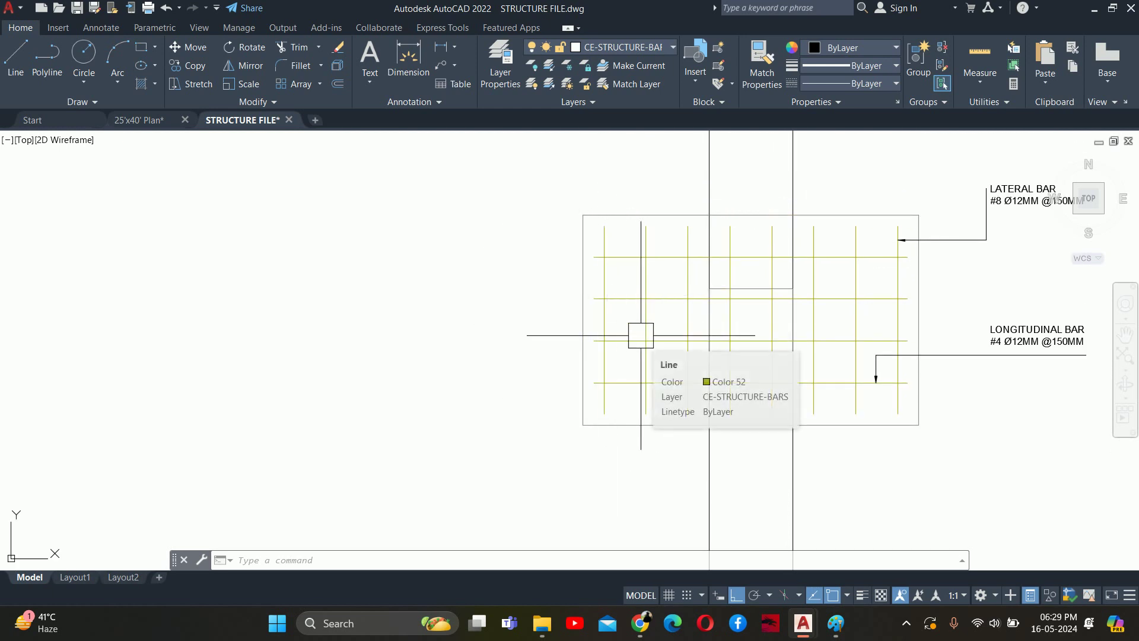
key("Escape")
key("Escape")
scroll(720, 352, "down", 2)
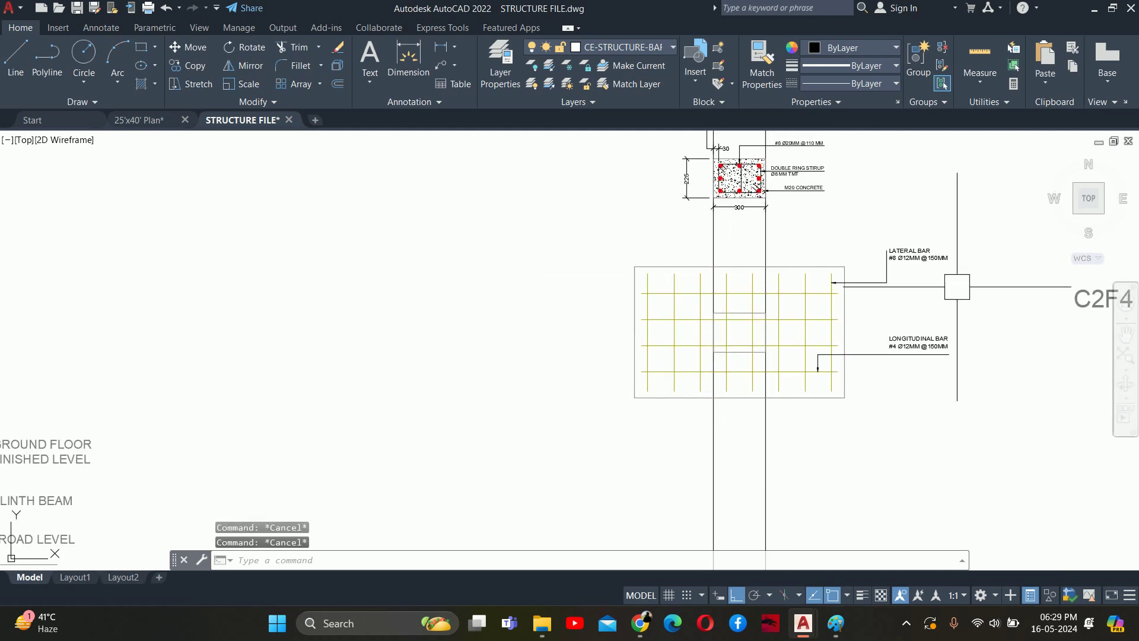
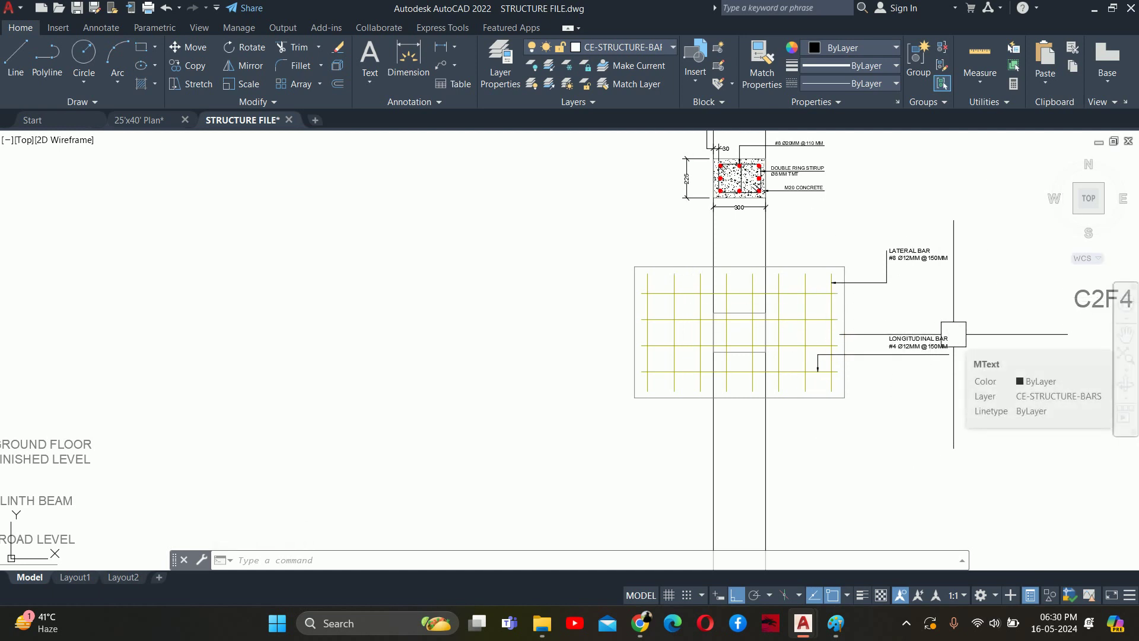
Frame the whole footing section with its labels, abandoning a first circle attempt.
middle_click_drag(953, 334, 896, 199)
scroll(736, 262, "down", 3)
scroll(714, 264, "up", 2)
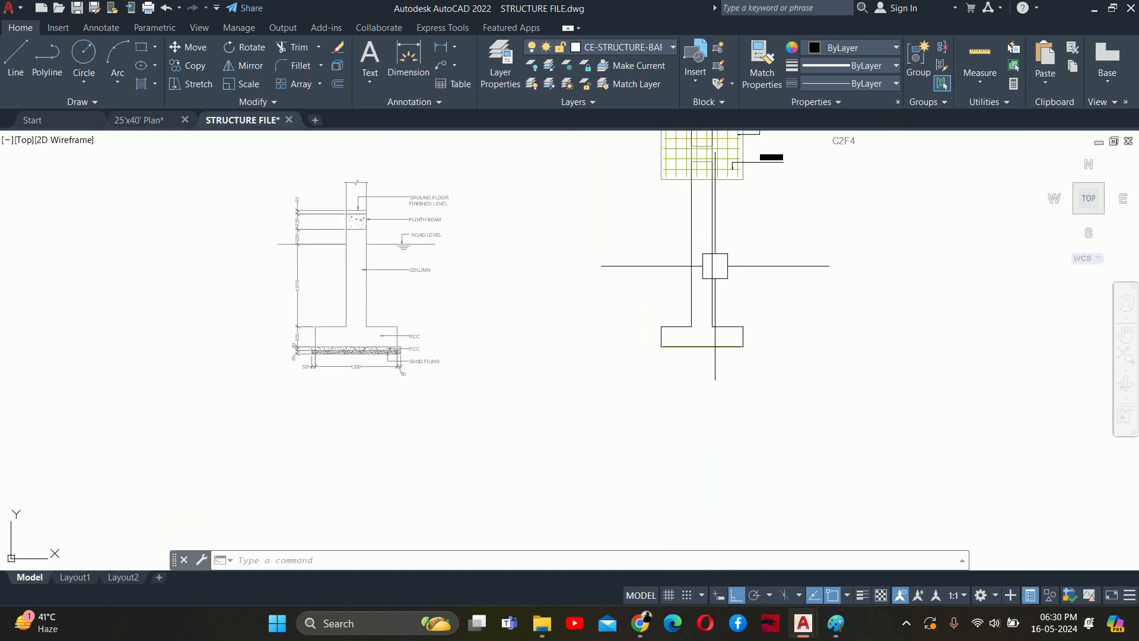
scroll(686, 401, "up", 3)
scroll(546, 386, "up", 3)
key("Escape")
key("Escape")
key("Escape")
scroll(547, 377, "down", 4)
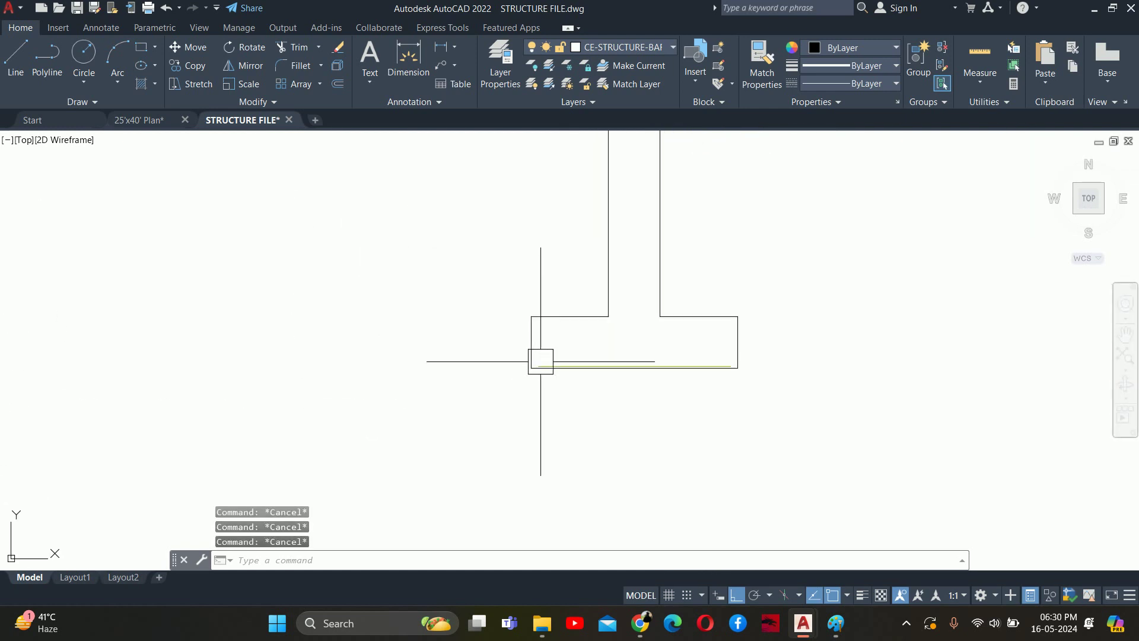
middle_click_drag(572, 178, 611, 364)
scroll(599, 267, "down", 2)
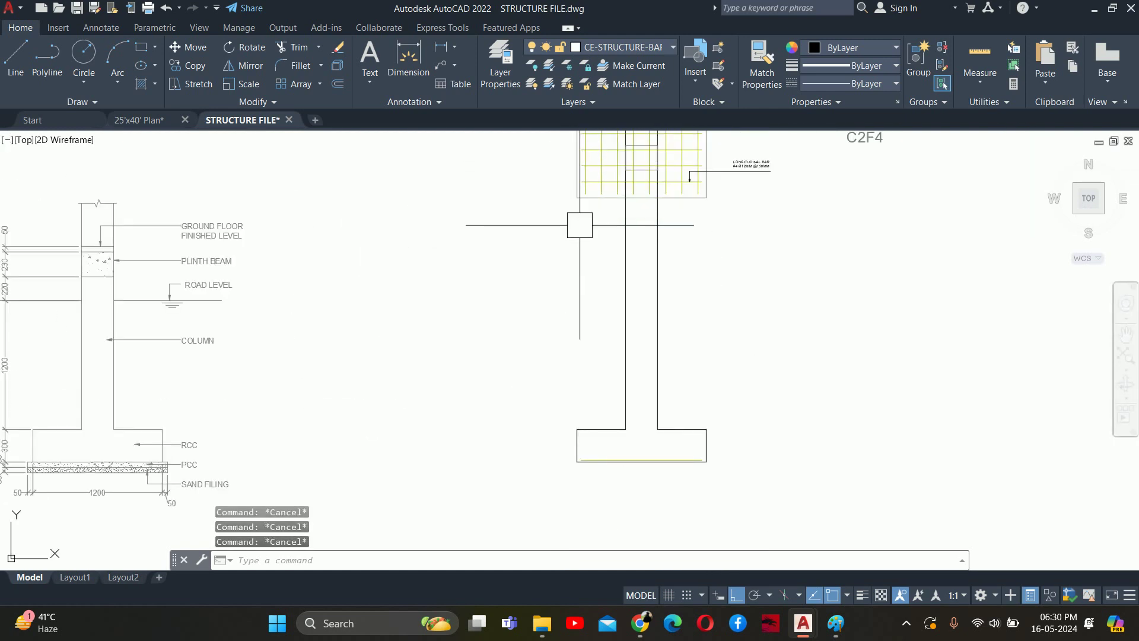
scroll(583, 478, "up", 4)
type("c")
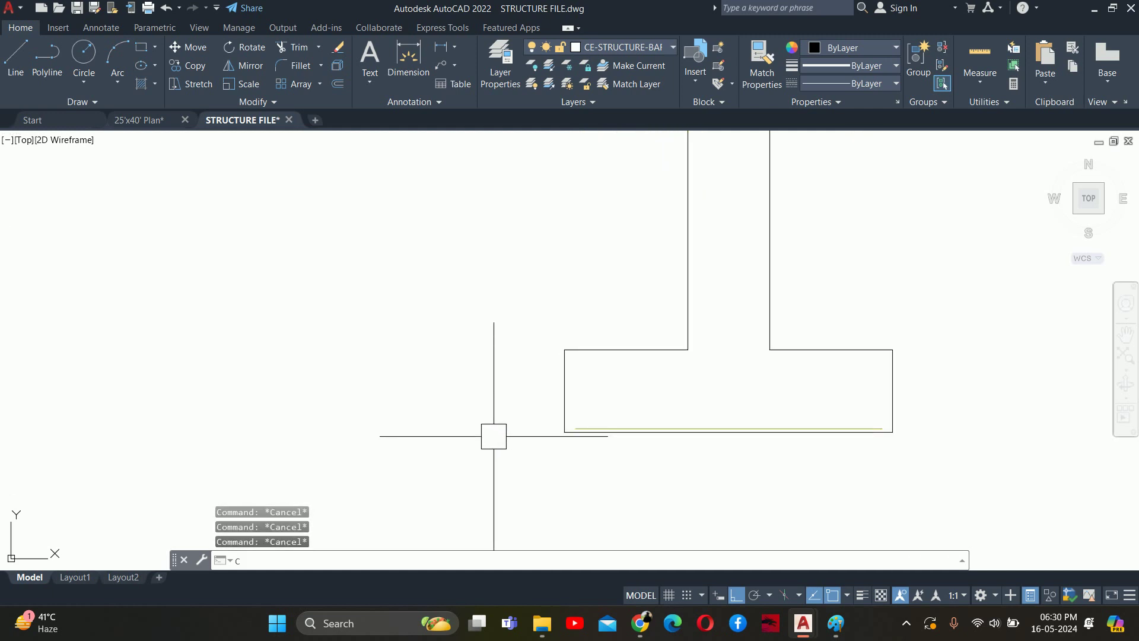
key("Return")
scroll(494, 436, "up", 5)
left_click(517, 395)
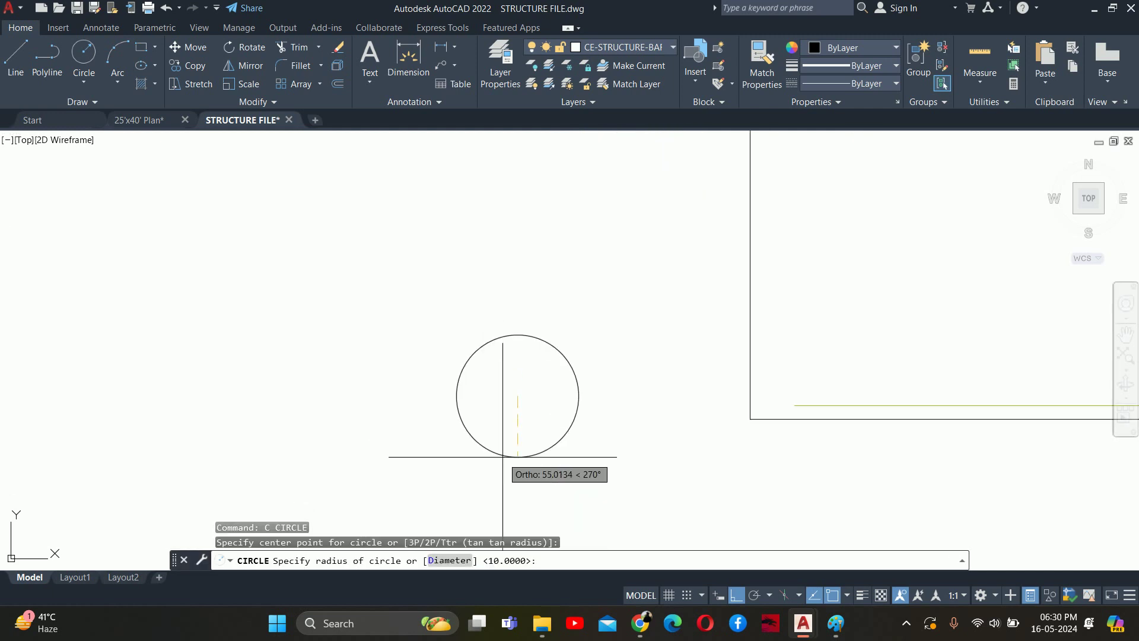
key("Escape")
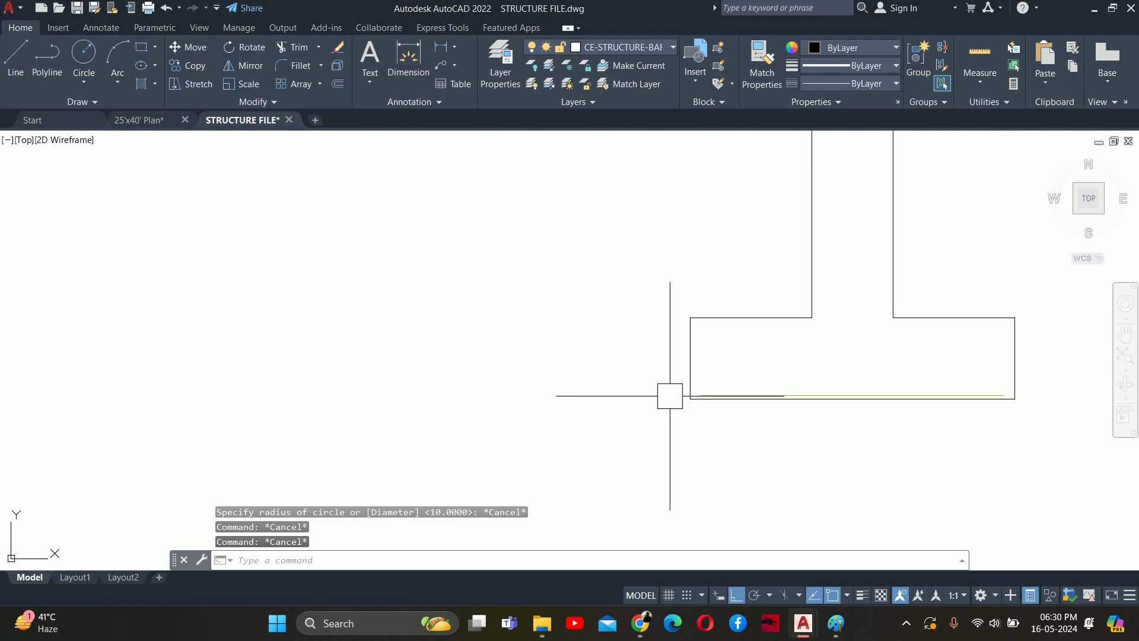
Draw a 12-diameter circle beside the footing's bottom edge.
middle_click_drag(669, 395, 689, 425)
type("c")
key("Return")
scroll(678, 424, "up", 4)
left_click(683, 441)
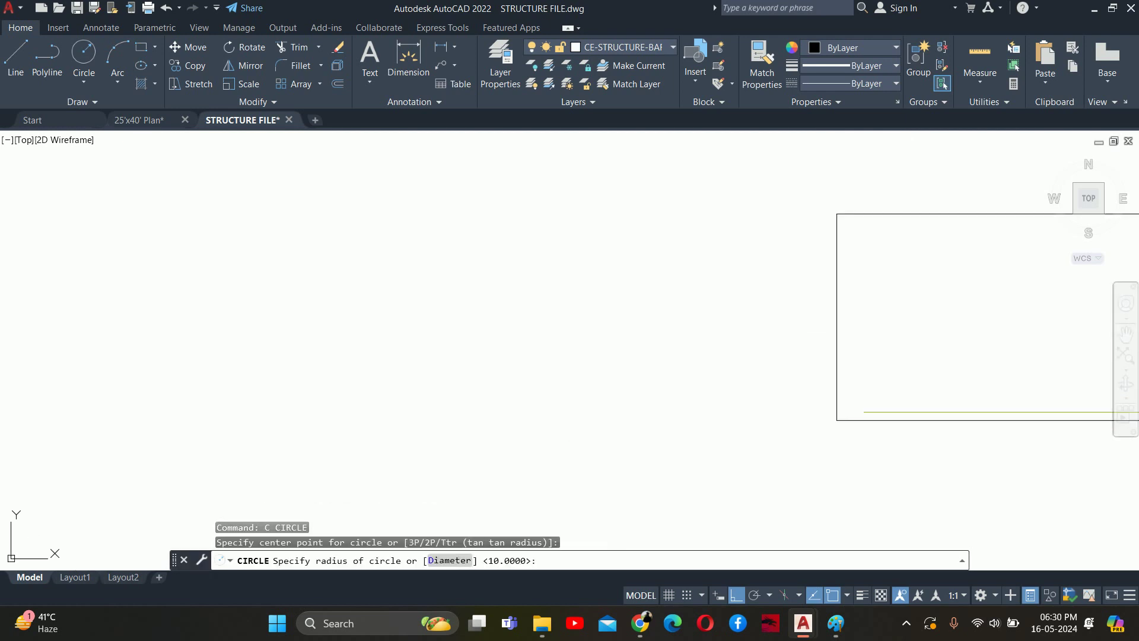
type("d")
key("Return")
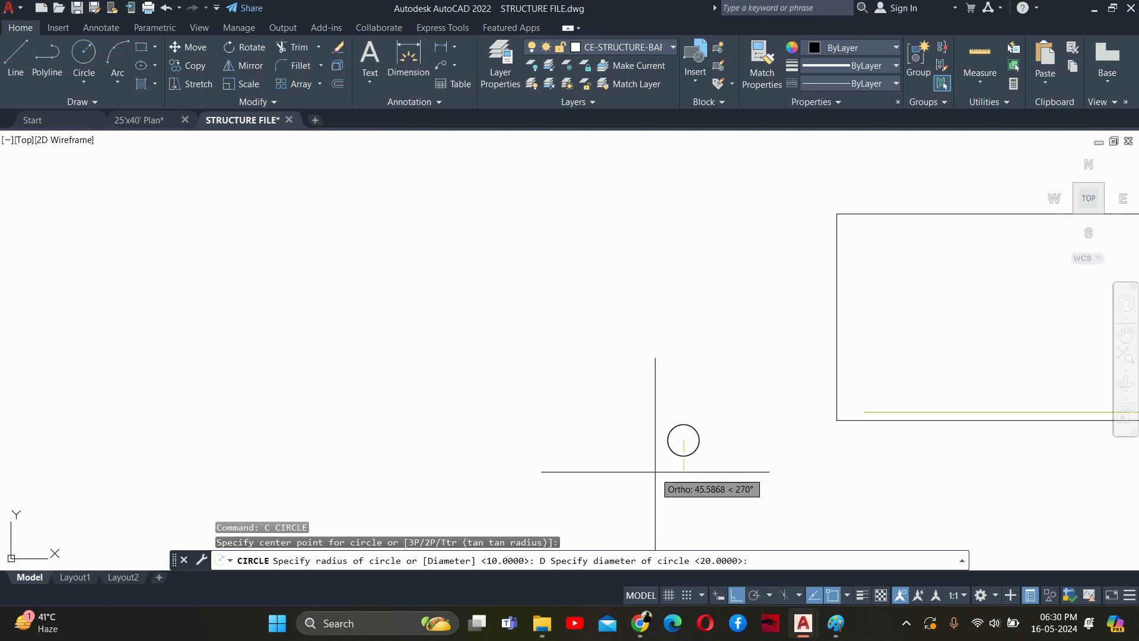
key("Return")
scroll(689, 444, "up", 5)
key("Escape")
key("Escape")
key("Escape")
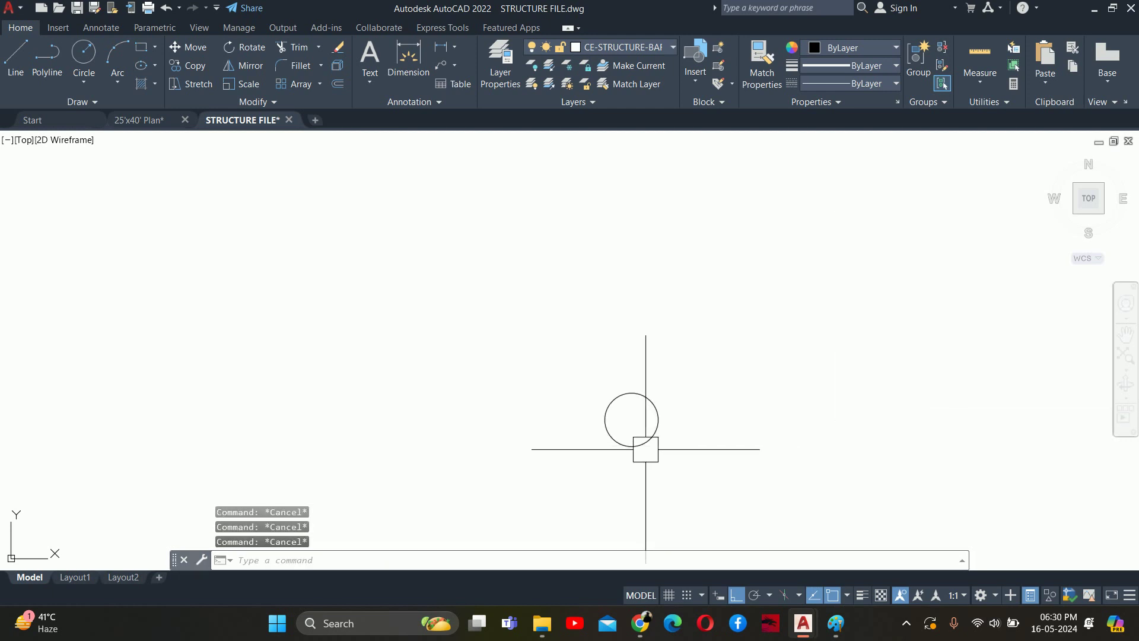
type("H")
Fill the circle with a SOLID hatch to make a rebar dot.
key("Return")
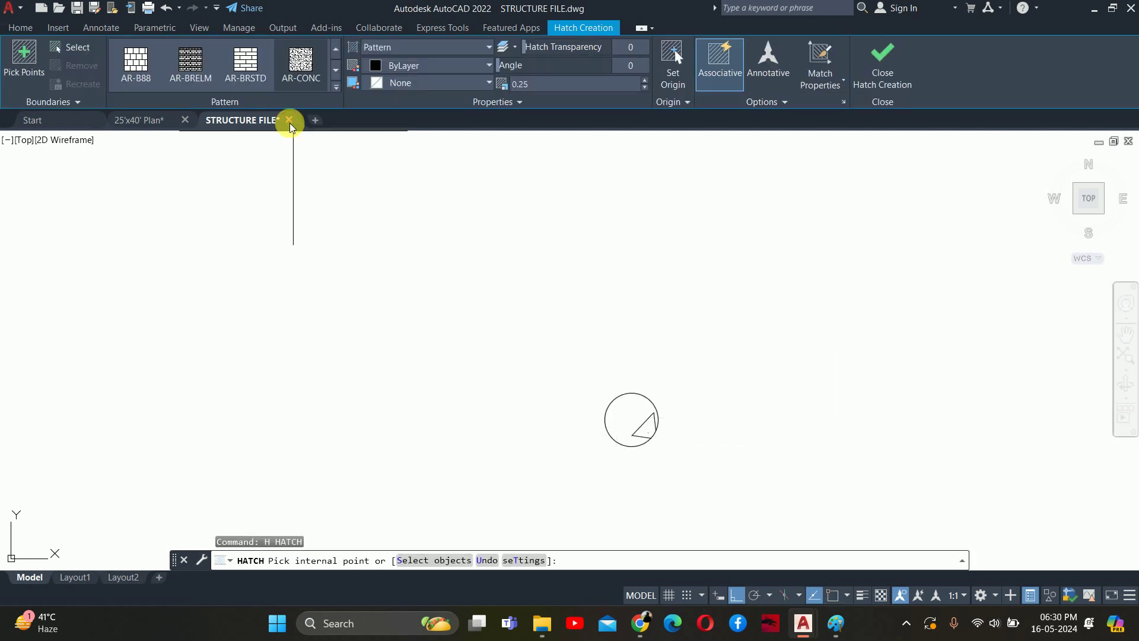
scroll(148, 78, "up", 1)
left_click(137, 59)
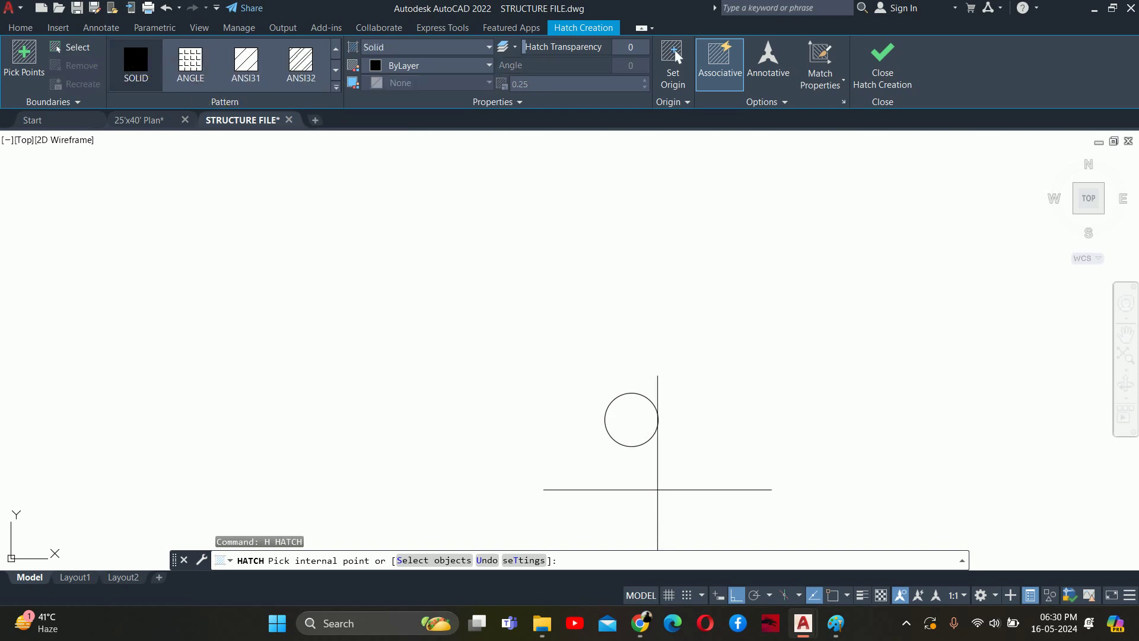
key("Escape")
key("Escape")
key("Escape")
scroll(692, 427, "down", 6)
scroll(627, 442, "down", 2)
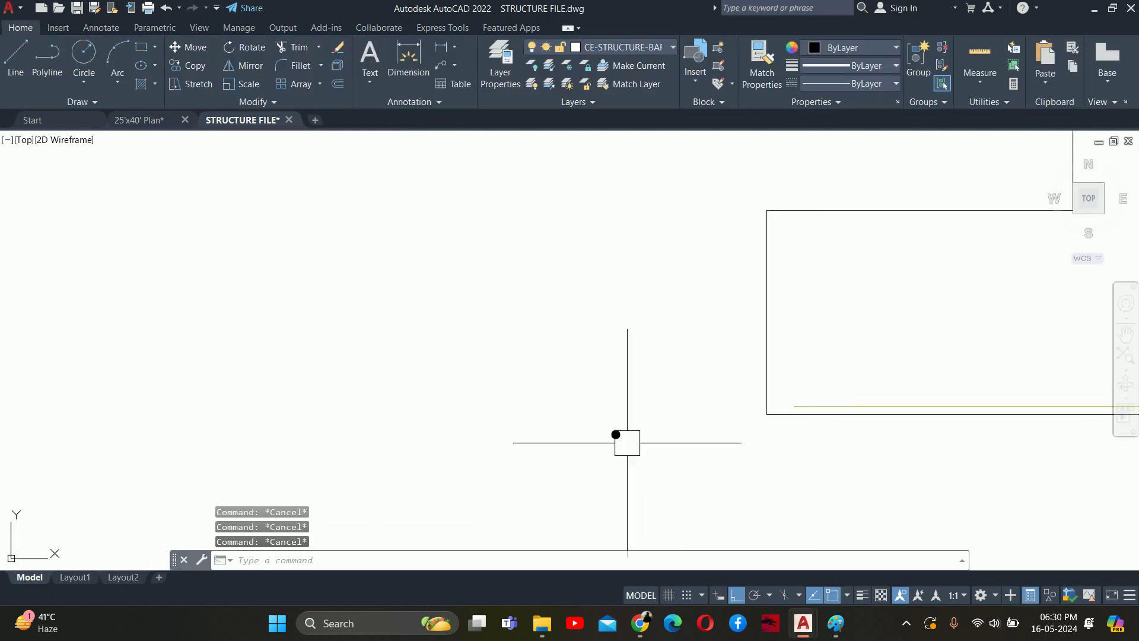
type("B")
Define the circle and its fill as block '12 MM BAR' with base point at the centre.
key("Return")
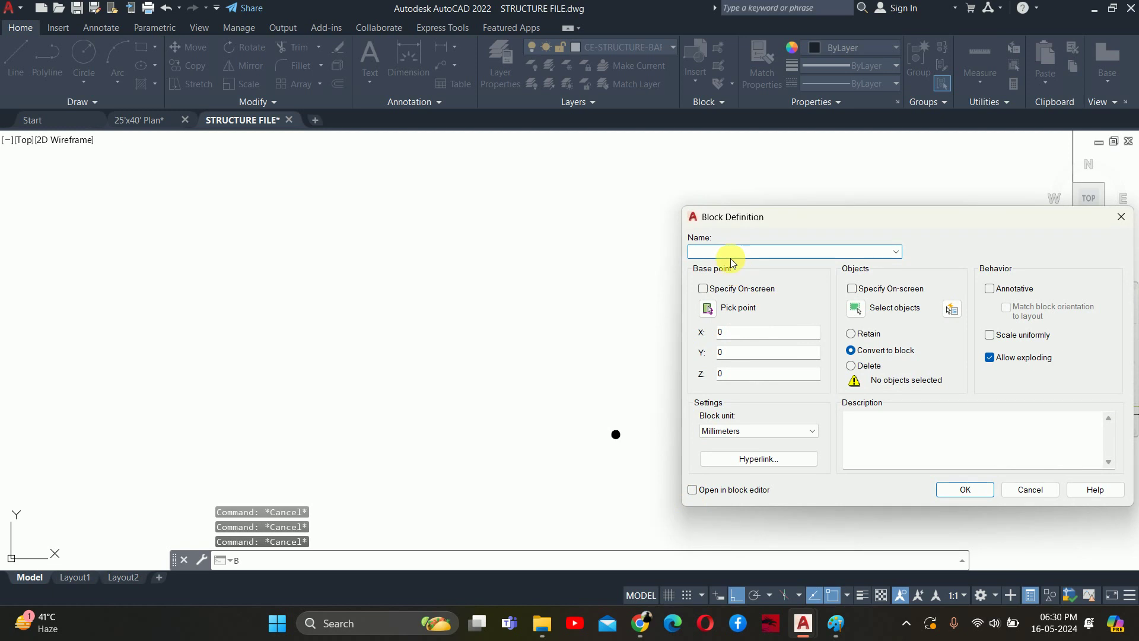
type("12 MM BAR")
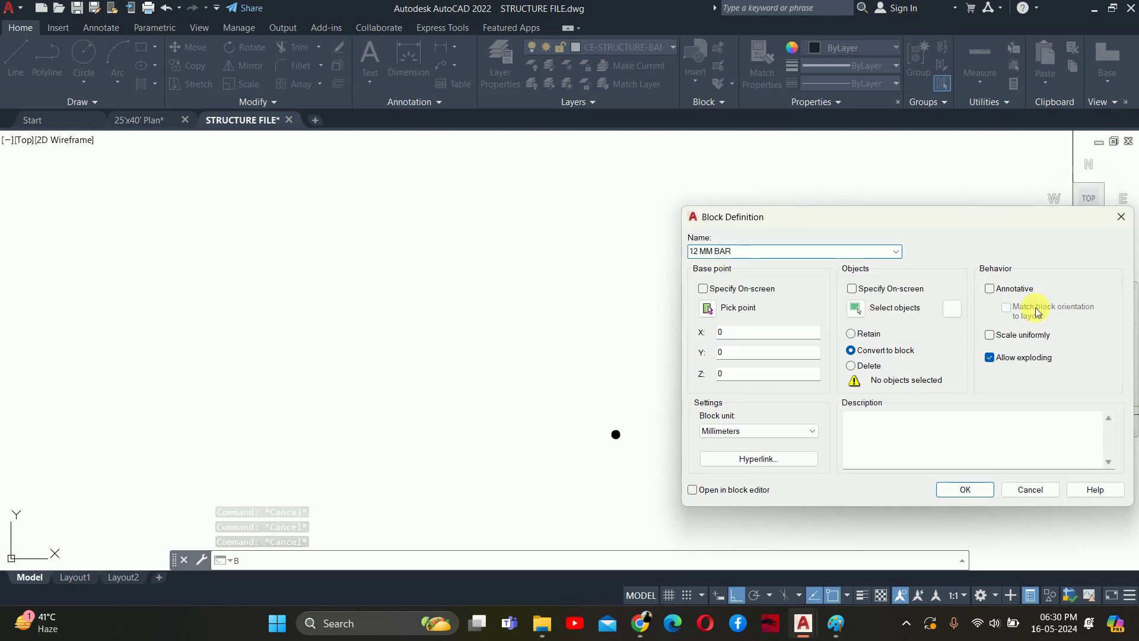
left_click(855, 307)
left_click(458, 422)
left_click(699, 516)
key("Return")
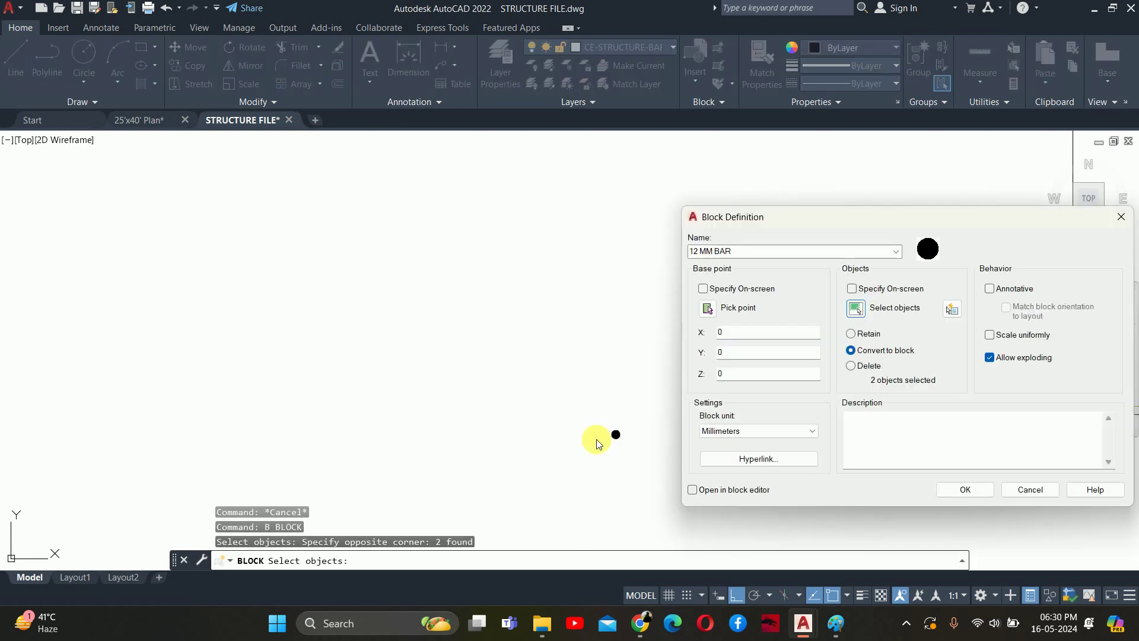
left_click(705, 307)
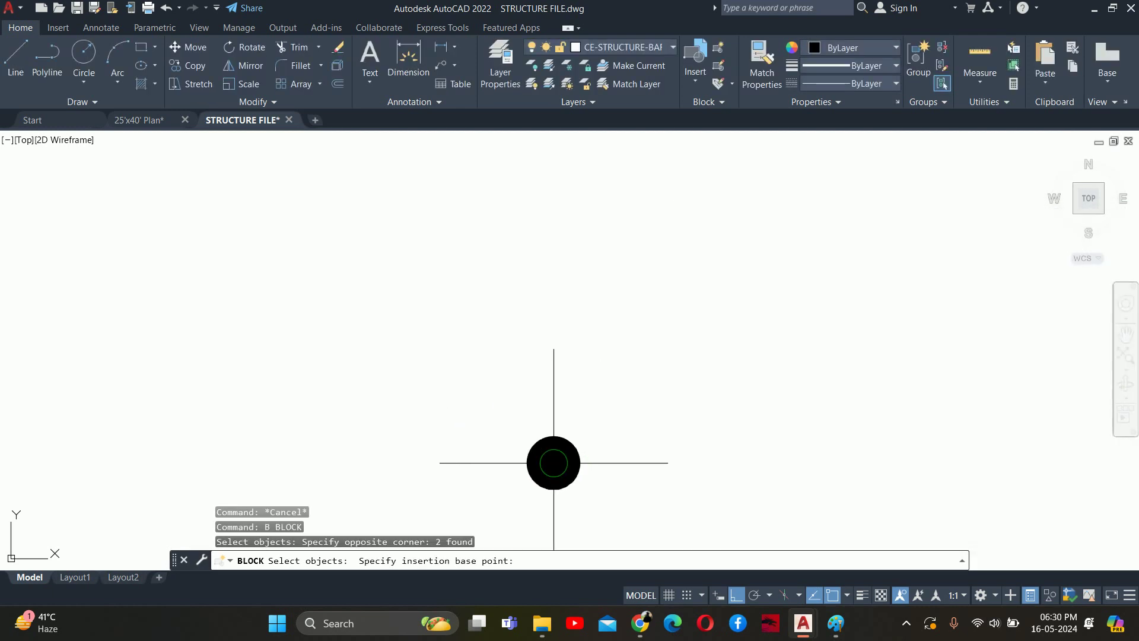
left_click(553, 463)
left_click(965, 489)
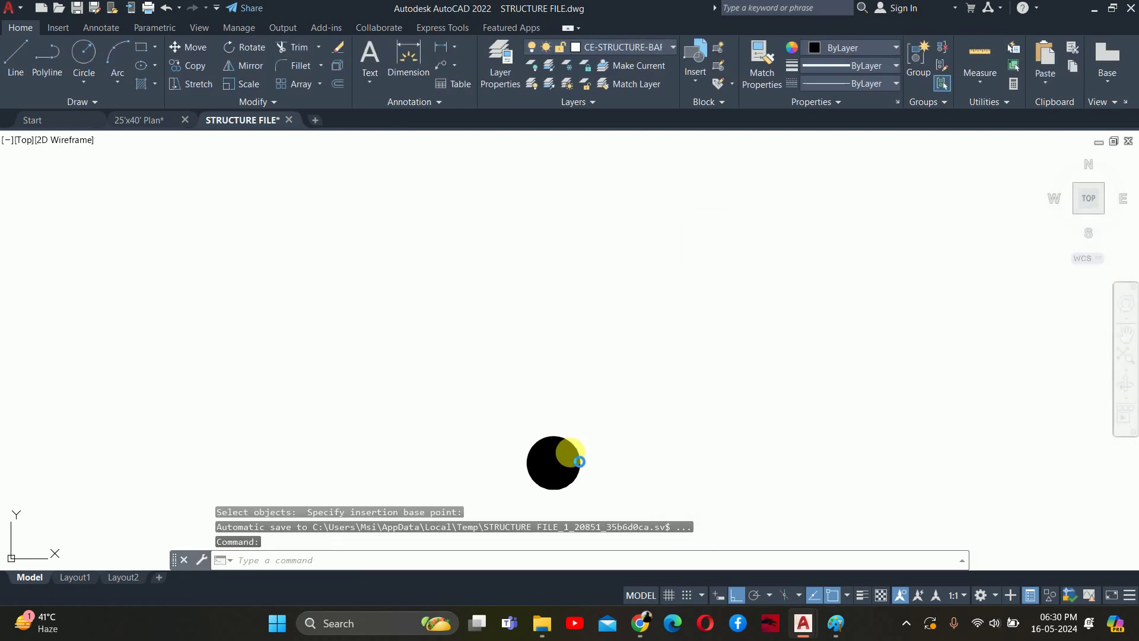
key("Escape")
key("Escape")
left_click(561, 458)
Move the 12 MM BAR dot onto the end of the first vertical bar line.
type("m")
key("Return")
scroll(545, 455, "up", 4)
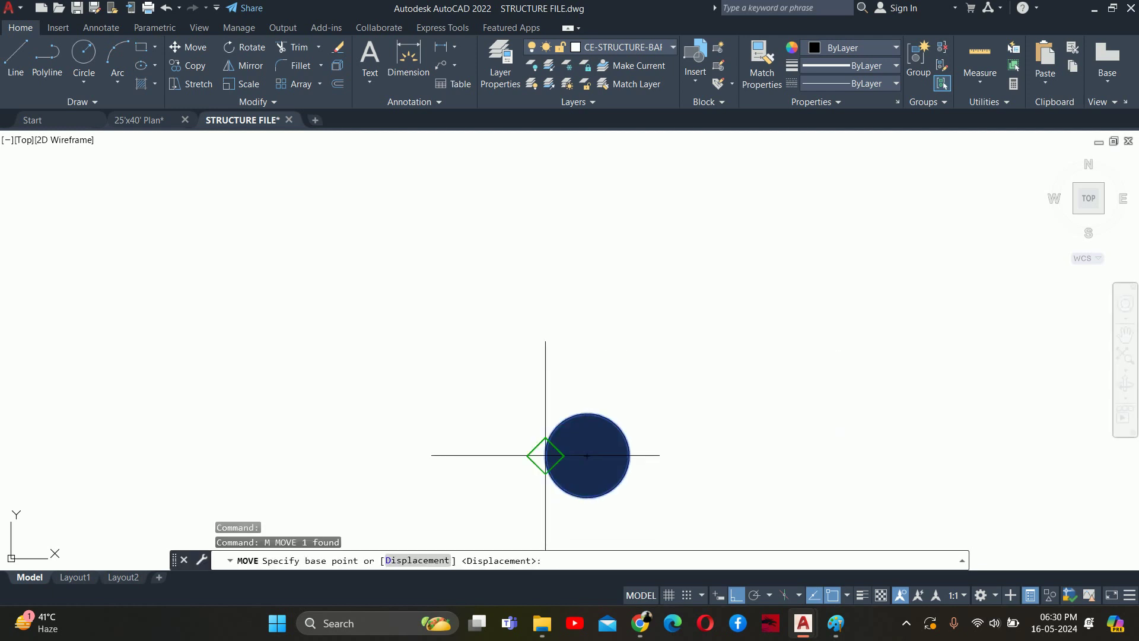
left_click(587, 414)
scroll(607, 389, "down", 5)
scroll(887, 246, "down", 3)
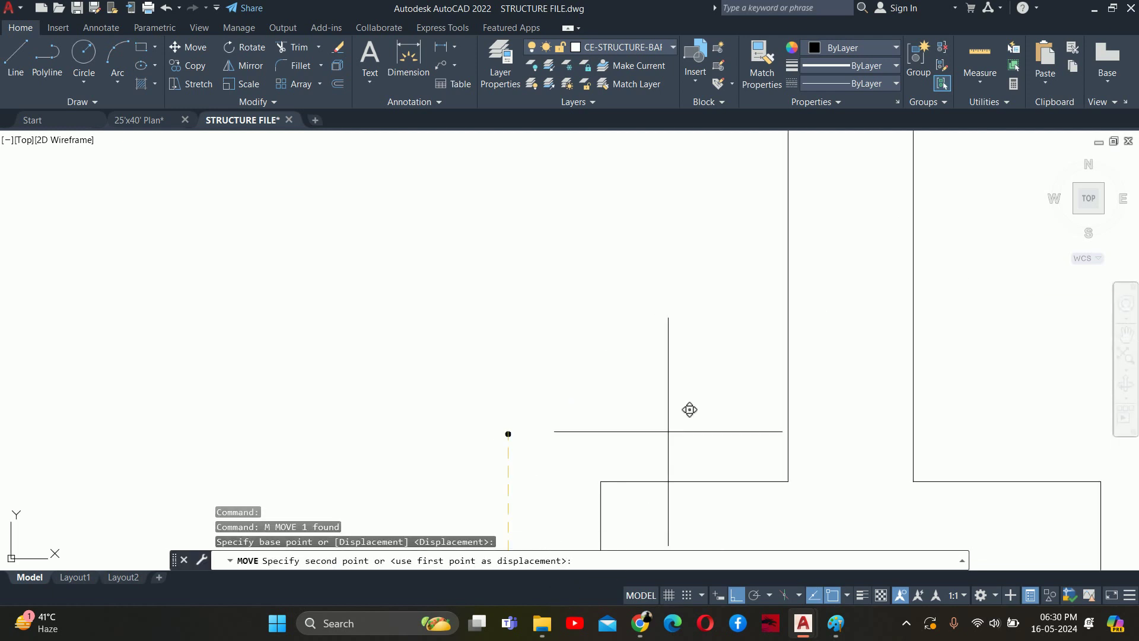
scroll(667, 409, "up", 3)
scroll(471, 420, "up", 3)
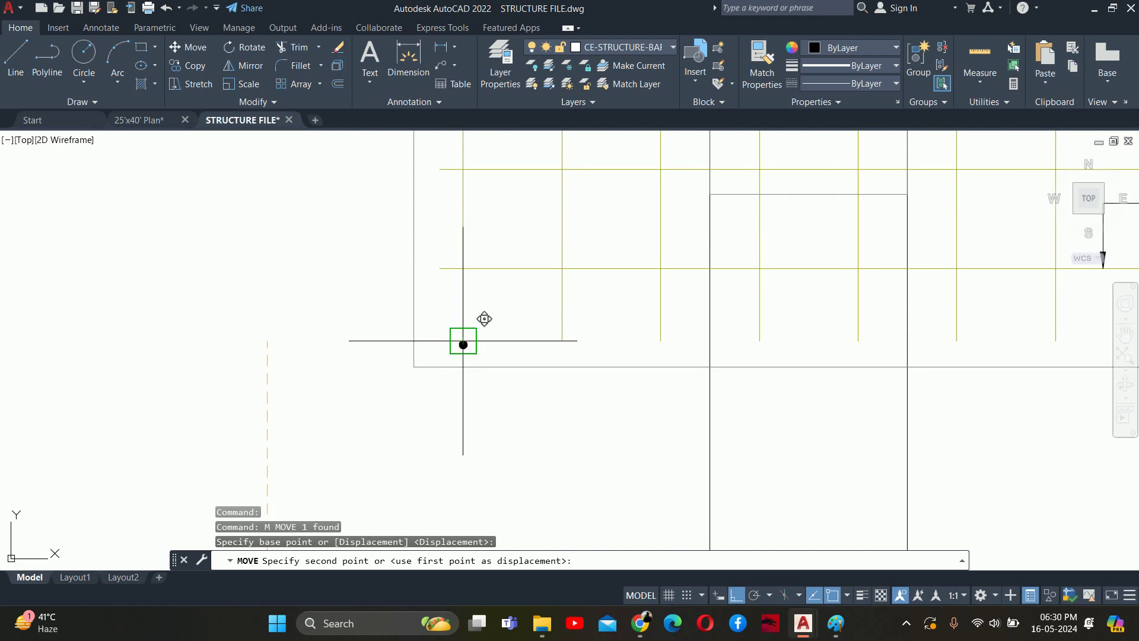
left_click(459, 347)
key("Escape")
key("Escape")
key("Escape")
middle_click_drag(525, 427, 552, 455)
type("c")
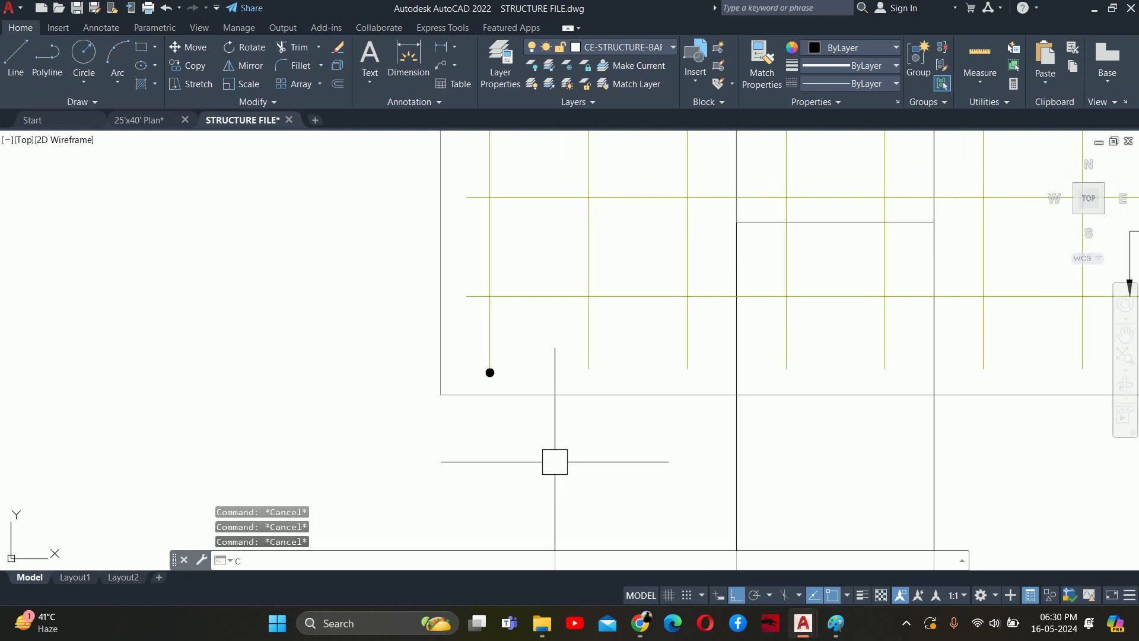
Copy the bar dot onto each remaining vertical bar line, making eight dots.
type("o")
key("Return")
left_click(471, 353)
key("Return")
scroll(508, 350, "up", 2)
scroll(508, 350, "up", 1)
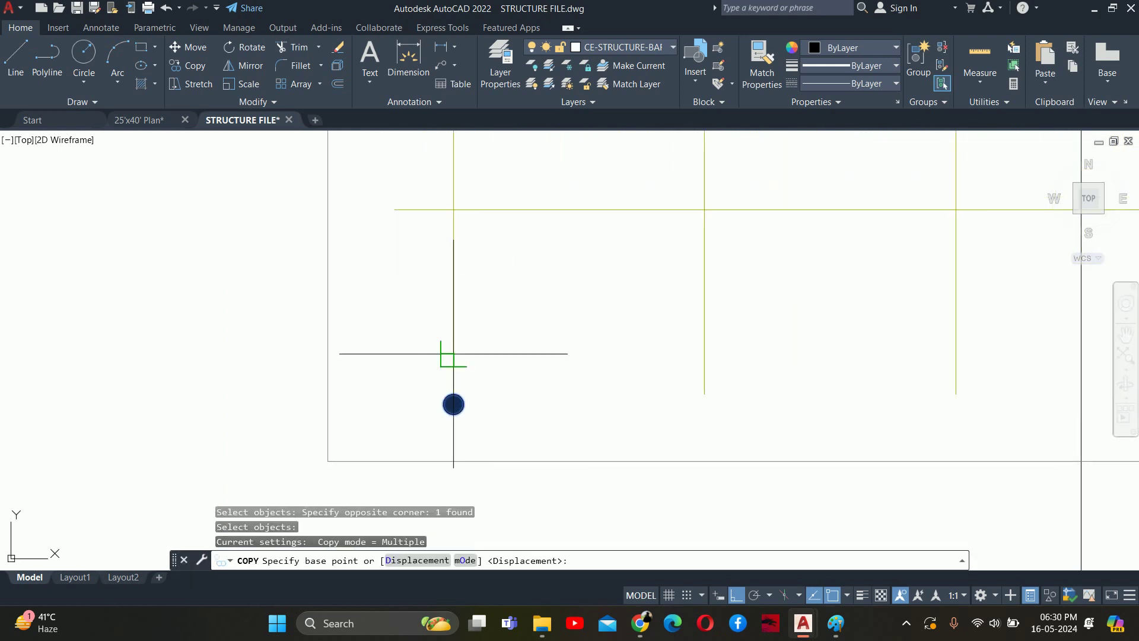
left_click(453, 369)
left_click(704, 369)
left_click(956, 354)
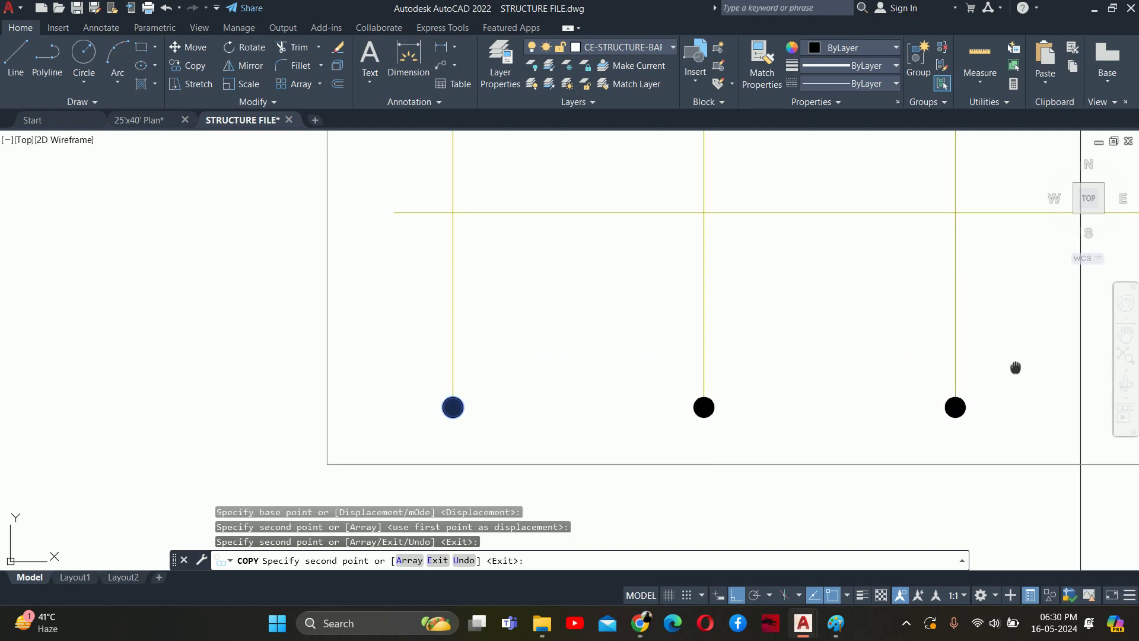
middle_click_drag(1018, 364, 562, 383)
left_click(499, 373)
left_click(749, 361)
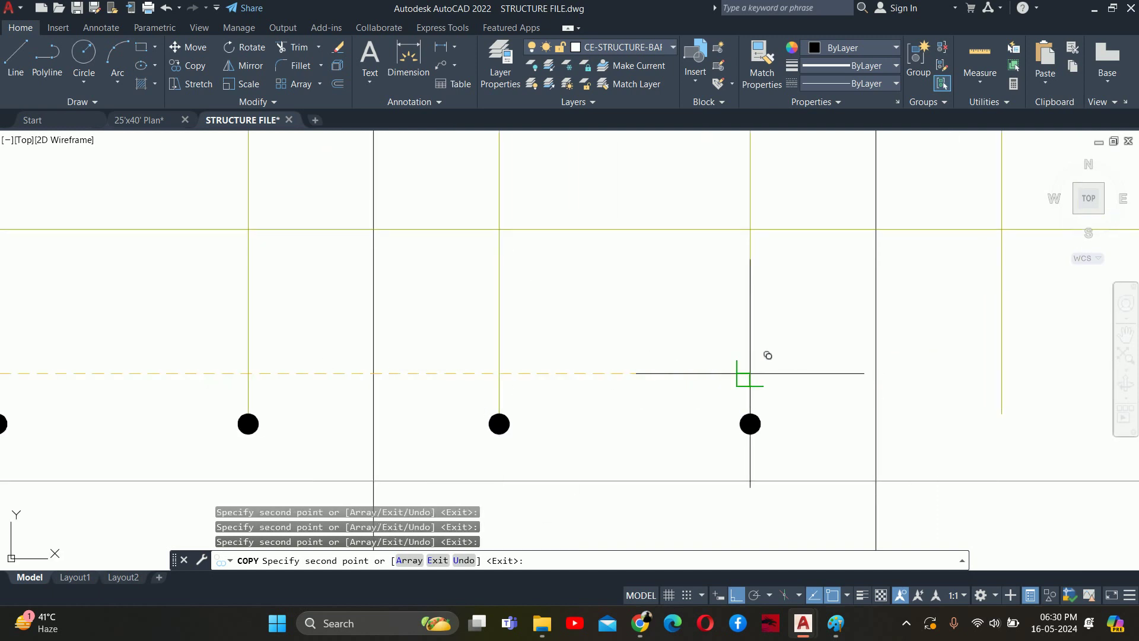
middle_click_drag(919, 396, 513, 386)
left_click(596, 371)
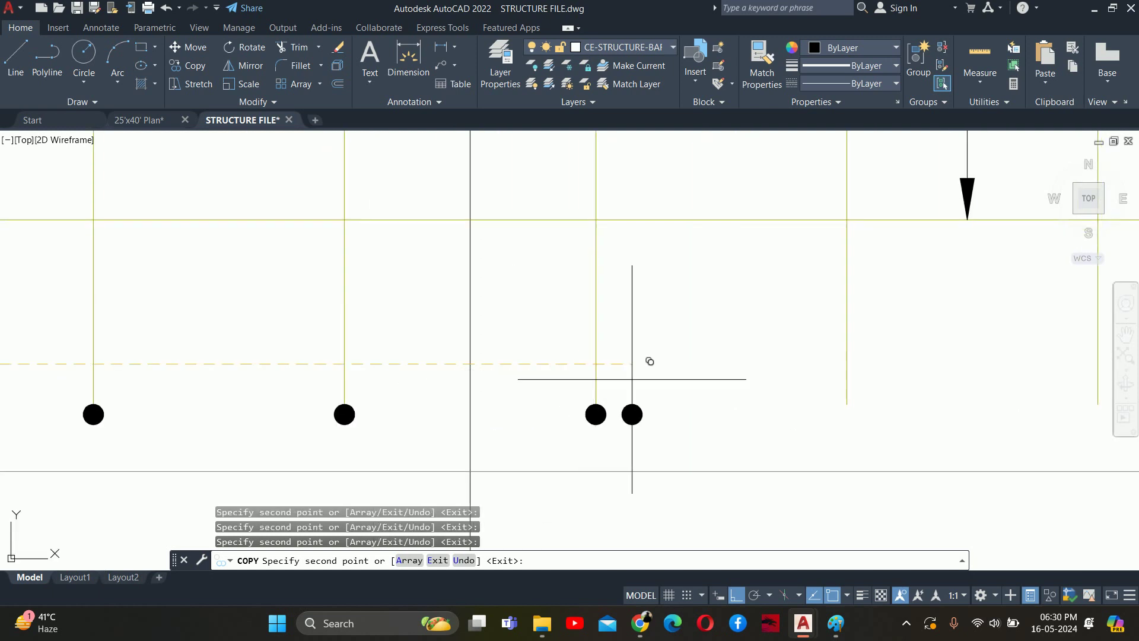
left_click(847, 361)
scroll(854, 379, "down", 2)
mouse_move(867, 398)
middle_mouse_down()
mouse_move(509, 405)
mouse_move(705, 404)
middle_mouse_up()
scroll(526, 362, "down", 3)
key("Escape")
Move the row of eight bar dots down to the footing section's bottom bar line.
type("m")
key("Return")
scroll(354, 402, "up", 4)
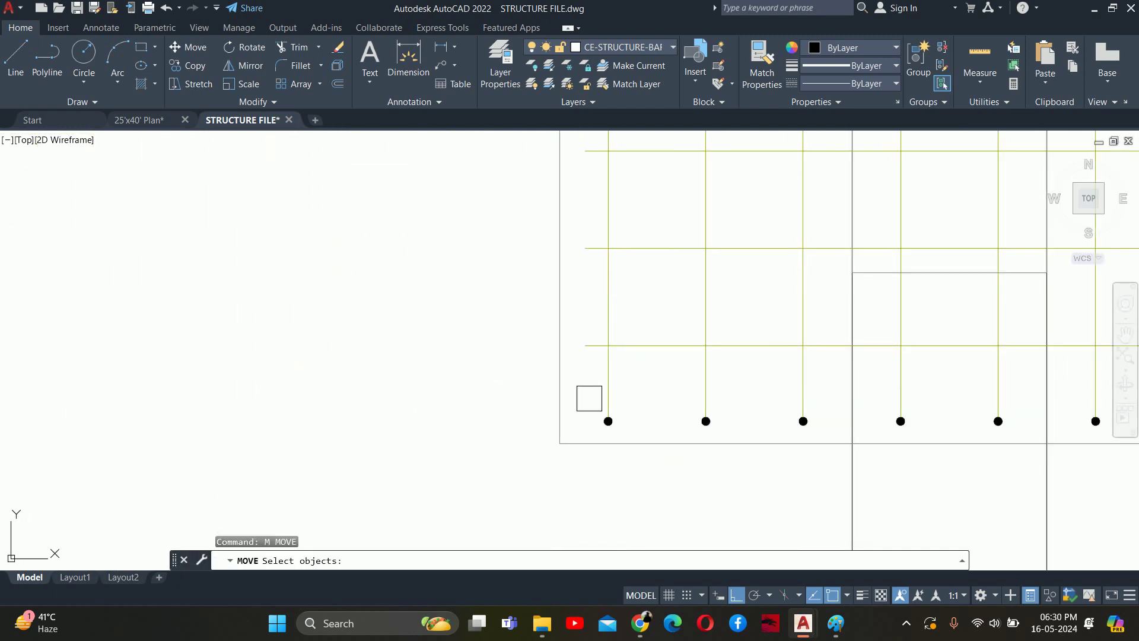
scroll(589, 398, "down", 2)
left_click(482, 415)
middle_click_drag(588, 445, 370, 442)
left_click(750, 438)
scroll(747, 424, "up", 4)
key("Return")
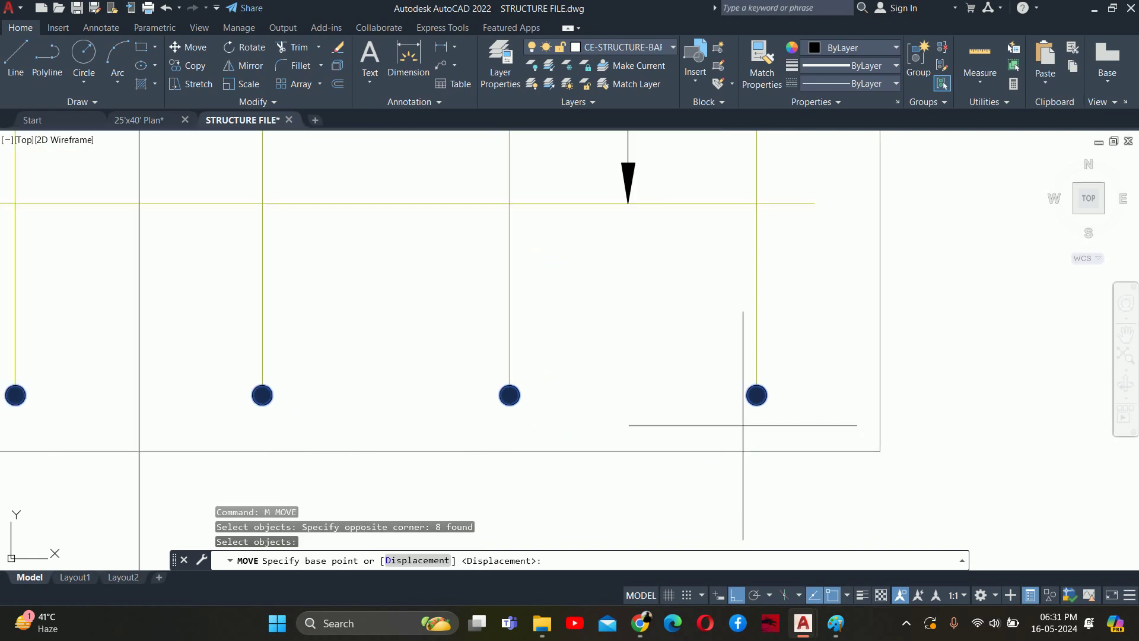
scroll(742, 425, "up", 4)
left_click(773, 380)
scroll(761, 379, "down", 6)
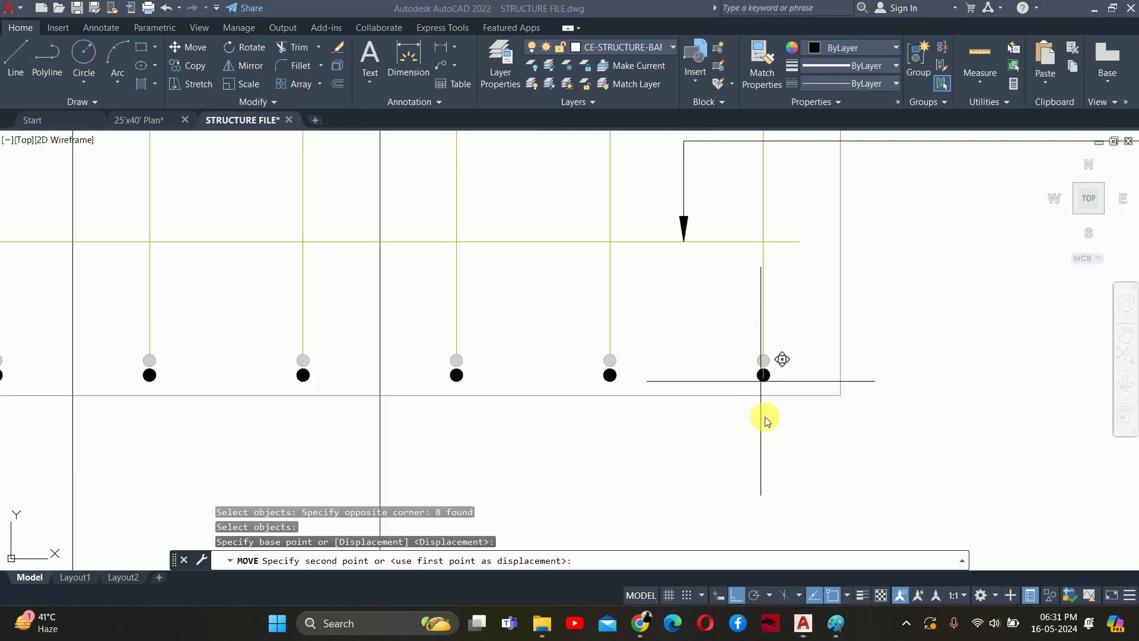
scroll(765, 420, "down", 3)
scroll(553, 268, "down", 2)
scroll(725, 432, "up", 3)
middle_click_drag(714, 459, 695, 254)
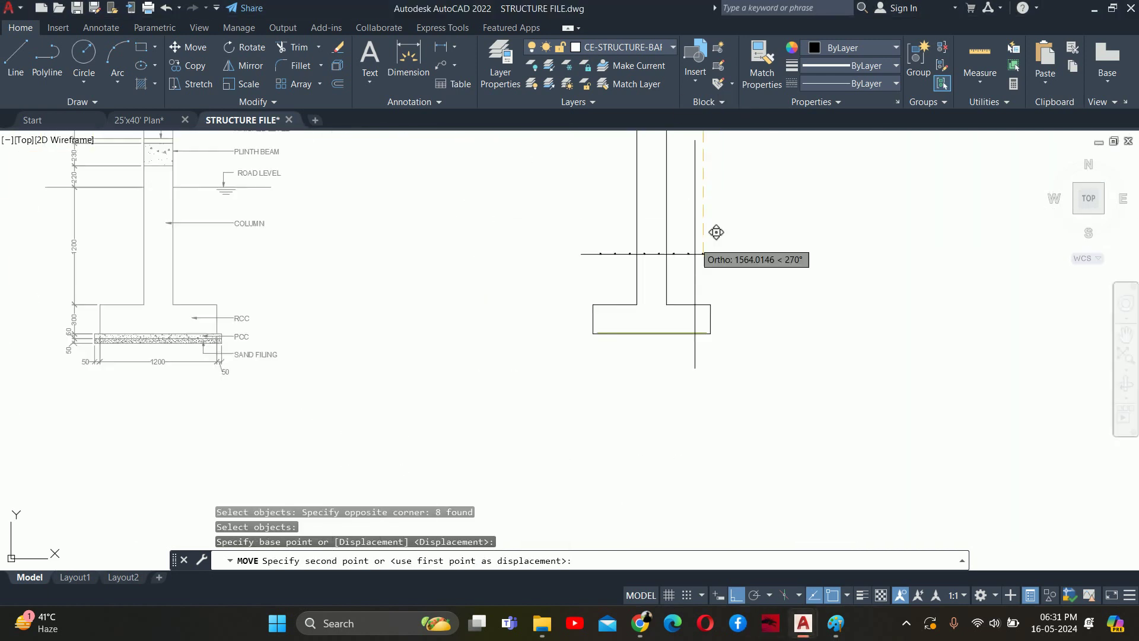
scroll(712, 309, "up", 3)
scroll(839, 318, "up", 4)
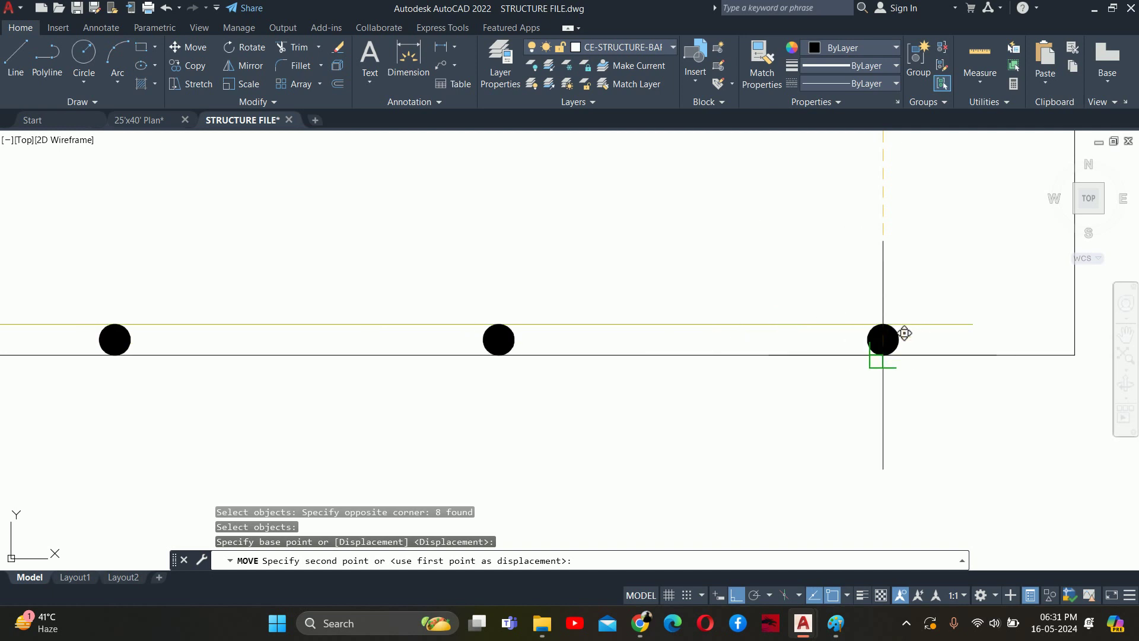
key("Escape")
key("Escape")
key("Escape")
scroll(834, 343, "down", 5)
middle_click_drag(560, 354, 719, 374)
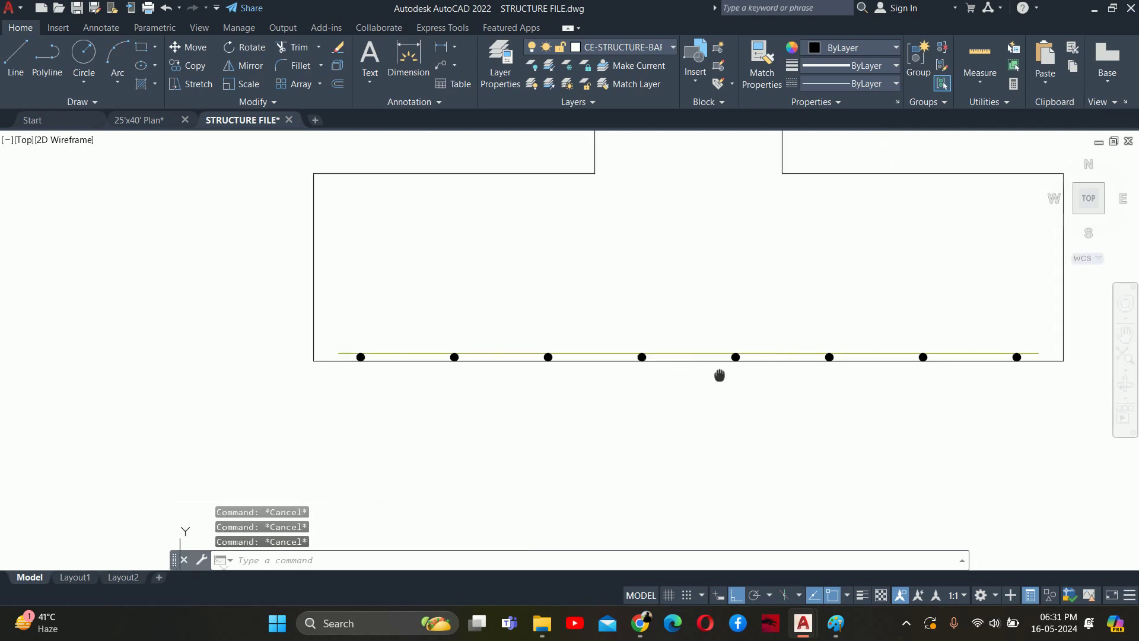
scroll(625, 401, "down", 1)
scroll(431, 396, "up", 1)
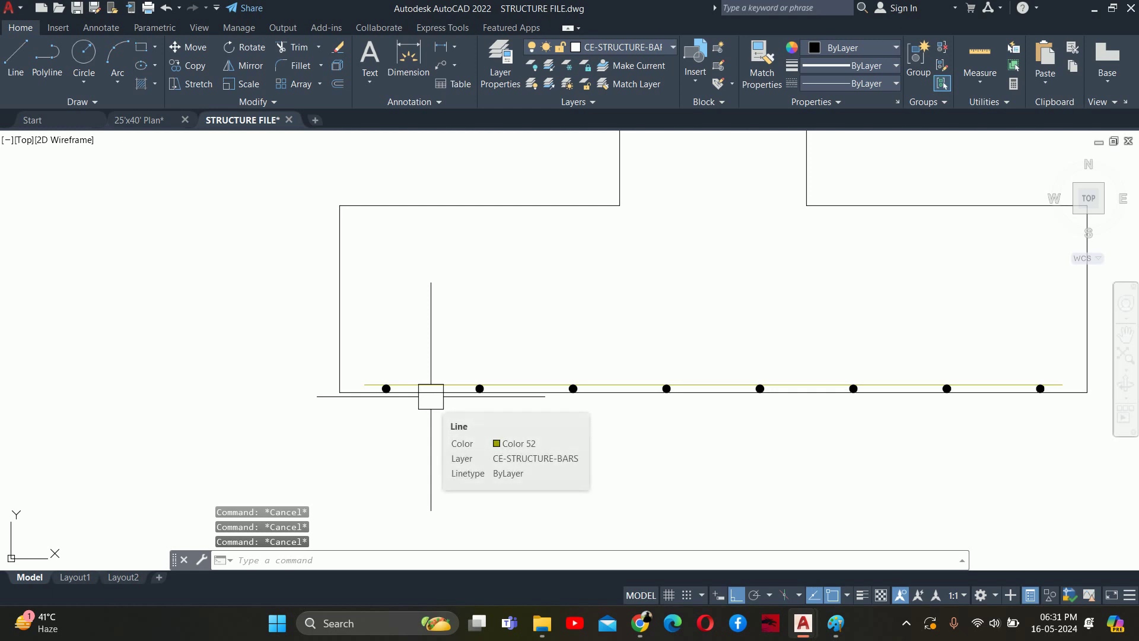
Offset the bottom bar line 150 upward as a temporary guide.
scroll(399, 384, "up", 4)
middle_click_drag(326, 402, 468, 385)
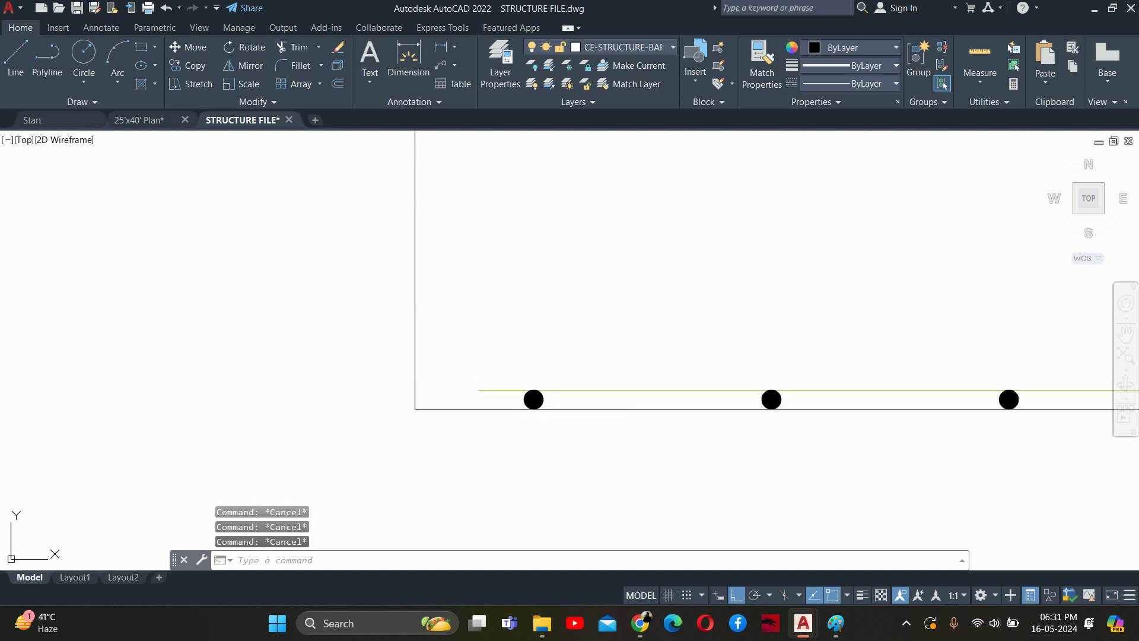
type("0")
key("Return")
type("1")
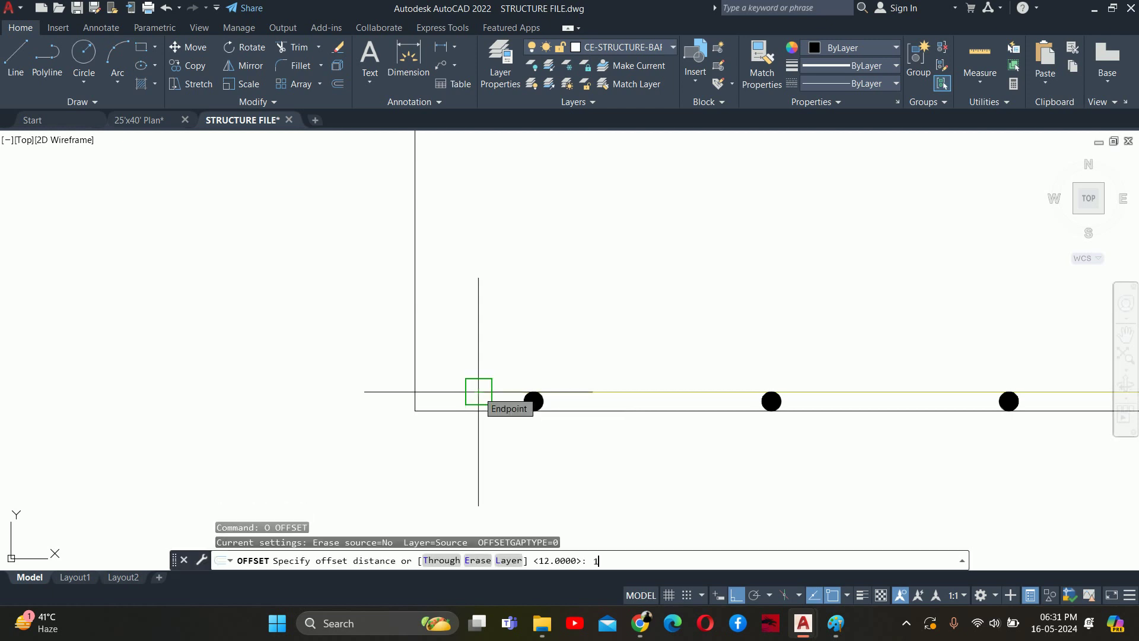
type("50")
key("Return")
left_click(630, 392)
left_click(599, 303)
scroll(561, 442, "down", 2)
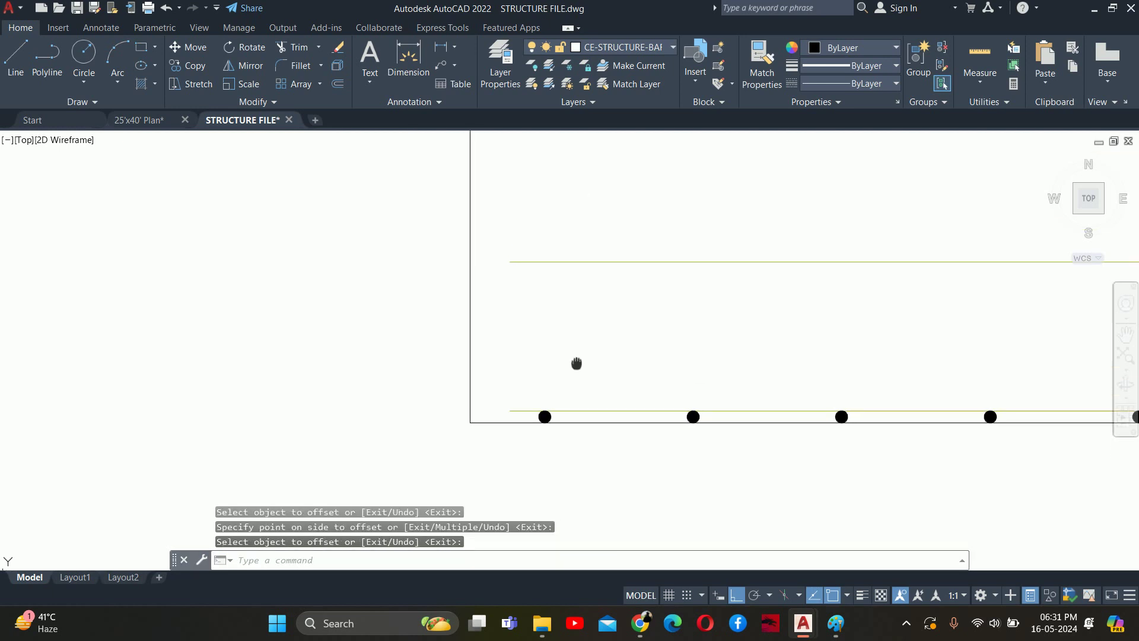
key("Escape")
key("Escape")
key("Escape")
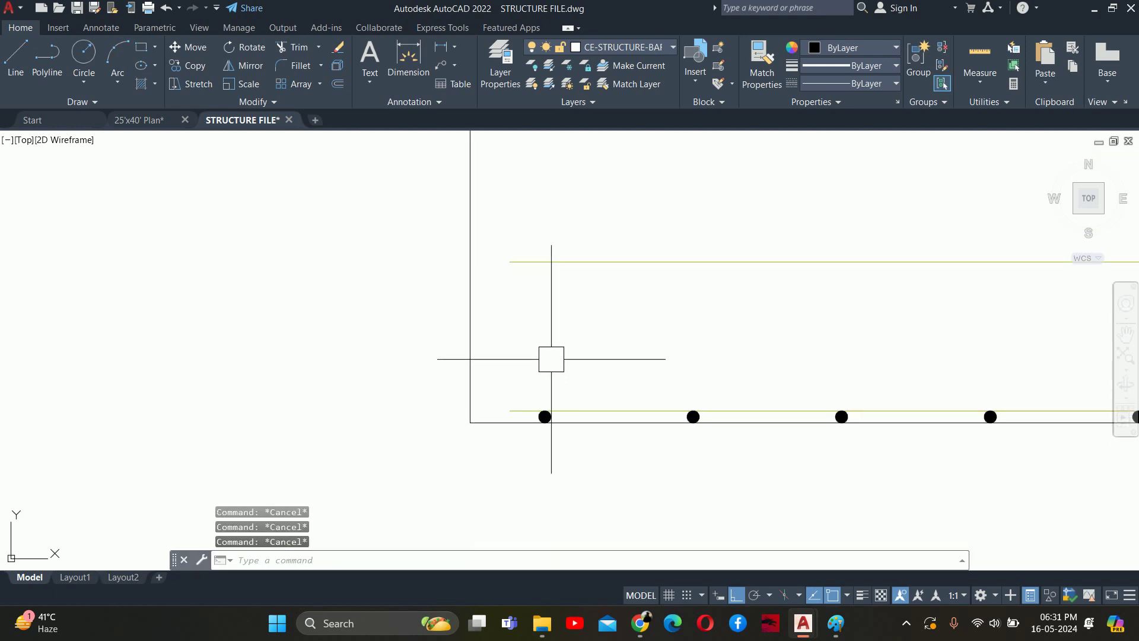
Draw vertical legs from the bar ends up to the 150 guide line.
type("l")
key("Return")
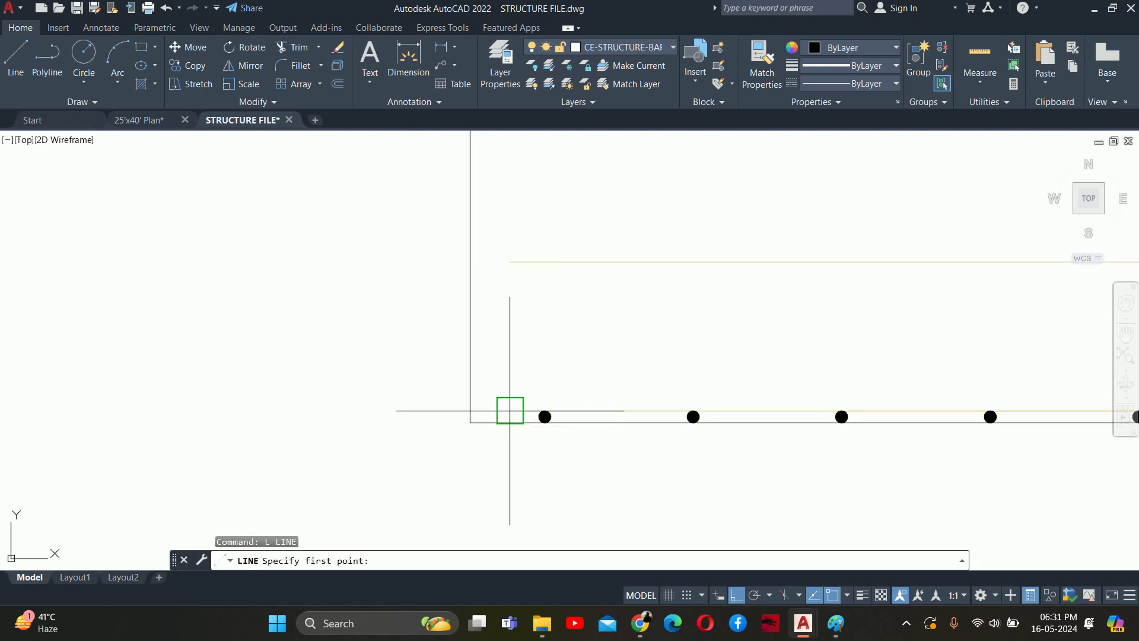
left_click(509, 411)
scroll(509, 262, "down", 2)
middle_click_drag(1127, 412, 865, 413)
key("Escape")
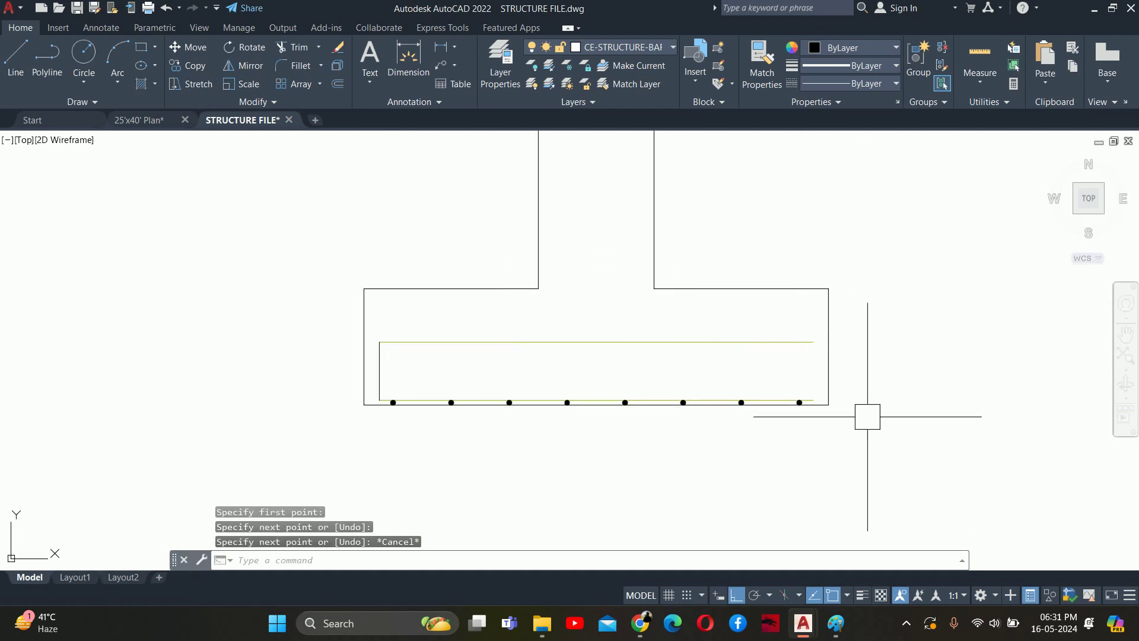
key("Return")
scroll(778, 391, "up", 1)
left_click(778, 391)
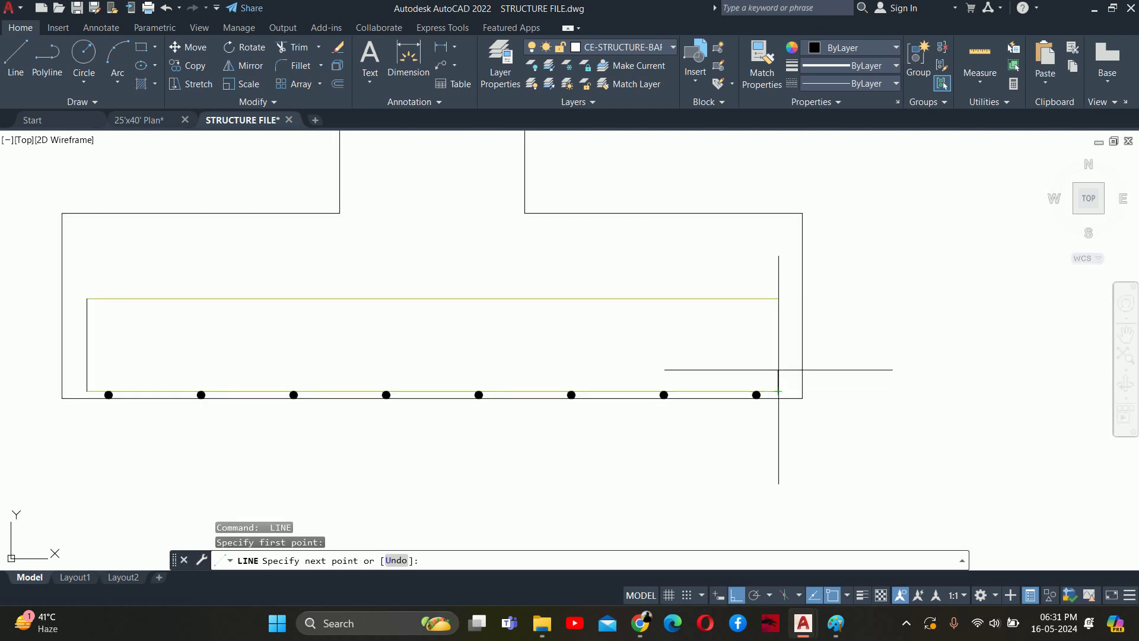
key("Escape")
Delete the temporary offset guide line.
middle_click_drag(572, 298, 778, 327)
left_click(774, 326)
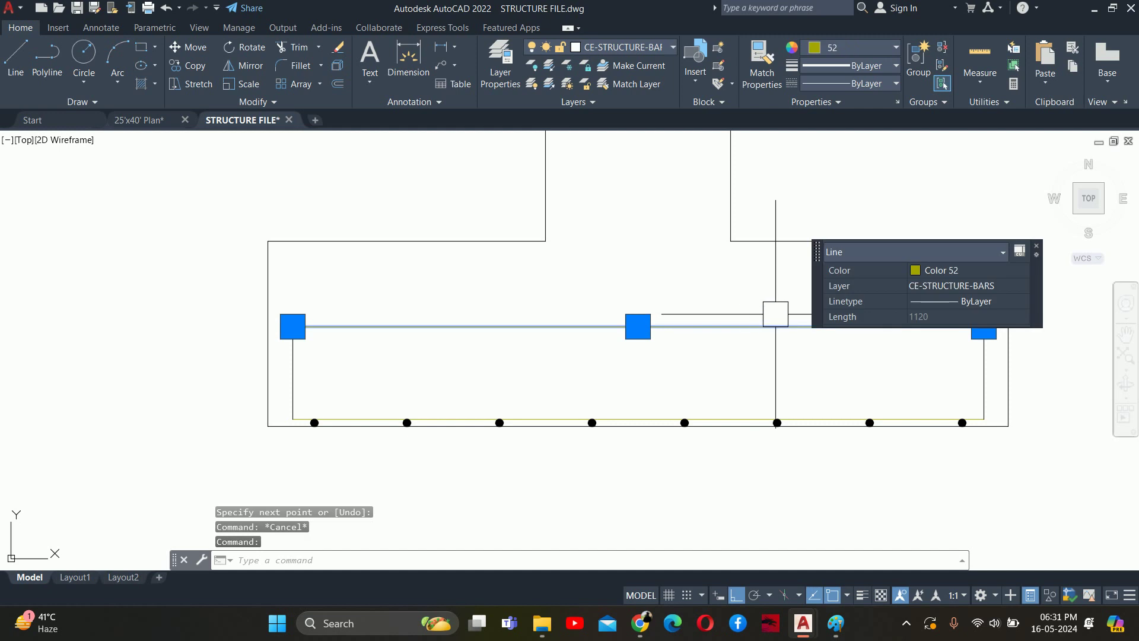
key("Escape")
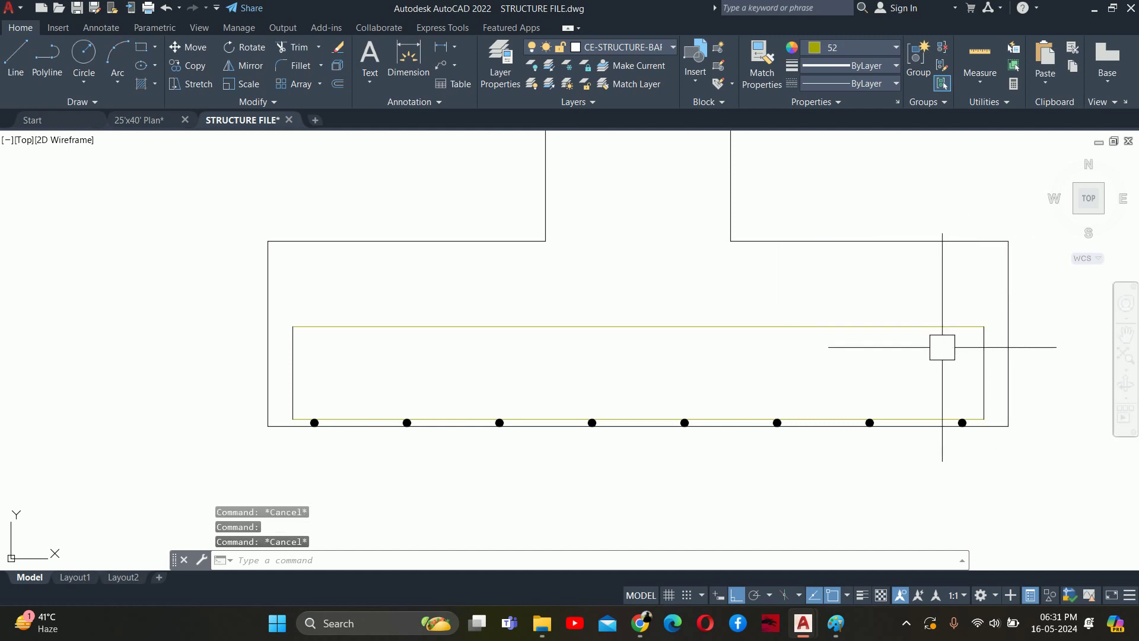
left_click(753, 323)
key("Delete")
type("M")
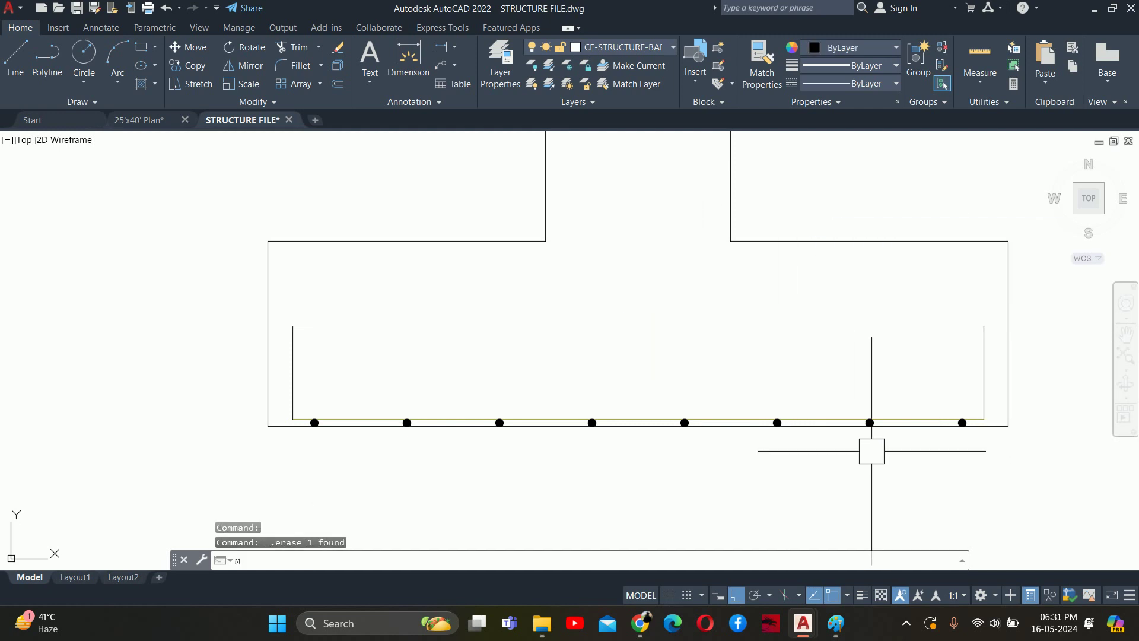
Match the upturned end legs to the bottom bar's yellow bar-layer properties.
type("a")
key("Return")
scroll(976, 465, "up", 3)
left_click(1009, 332)
scroll(949, 332, "down", 3)
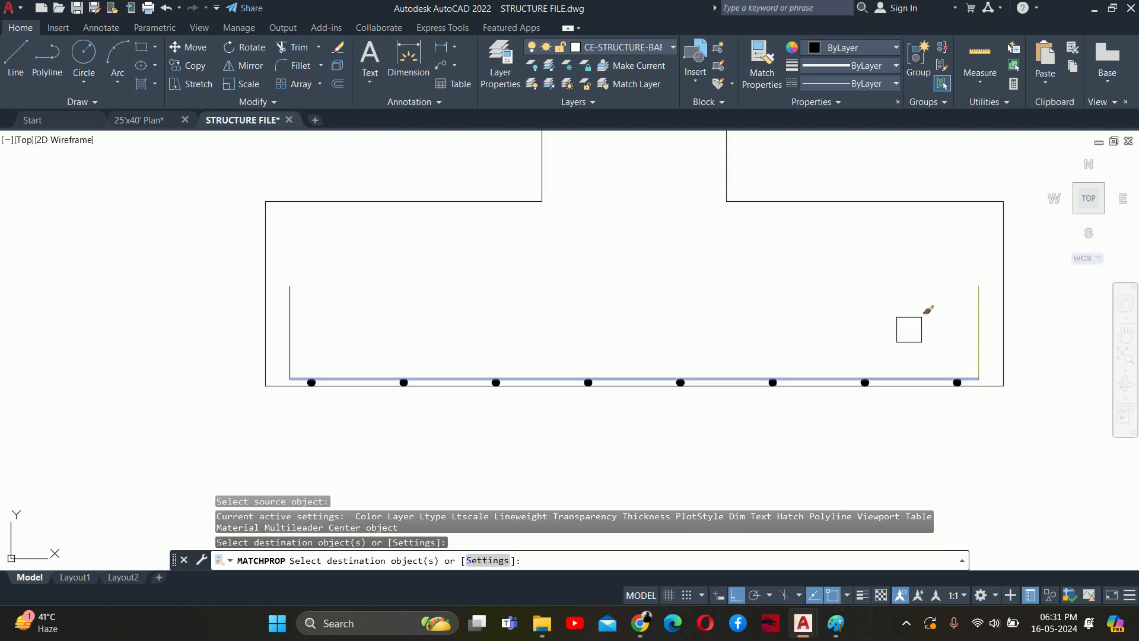
scroll(857, 337, "down", 2)
scroll(596, 483, "down", 2)
left_click(771, 409)
key("Return")
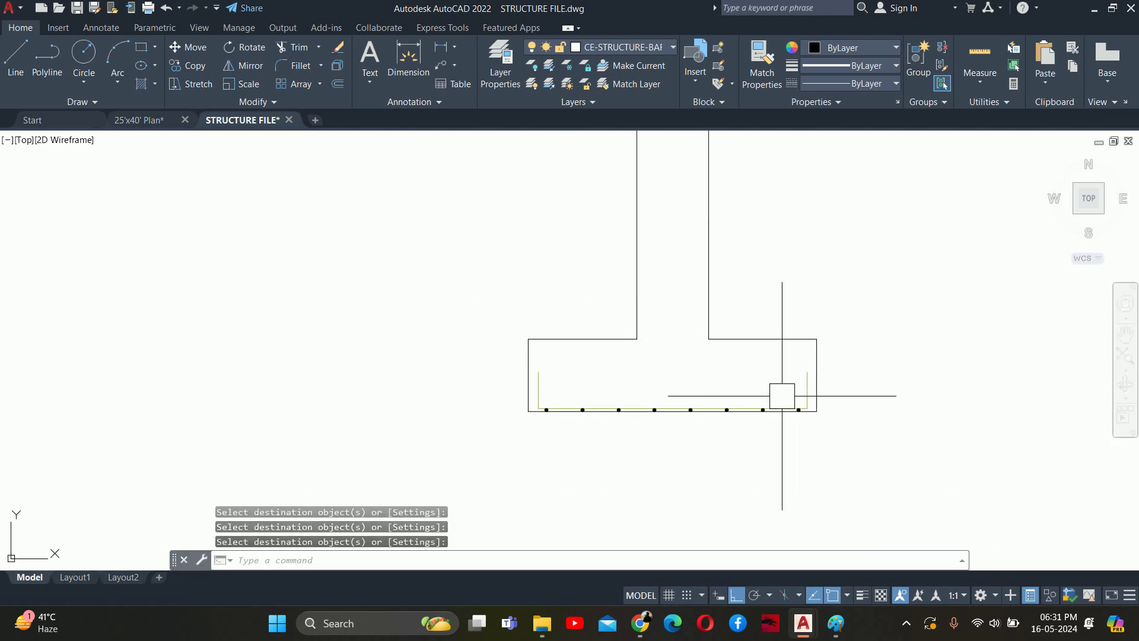
scroll(790, 370, "up", 4)
key("Escape")
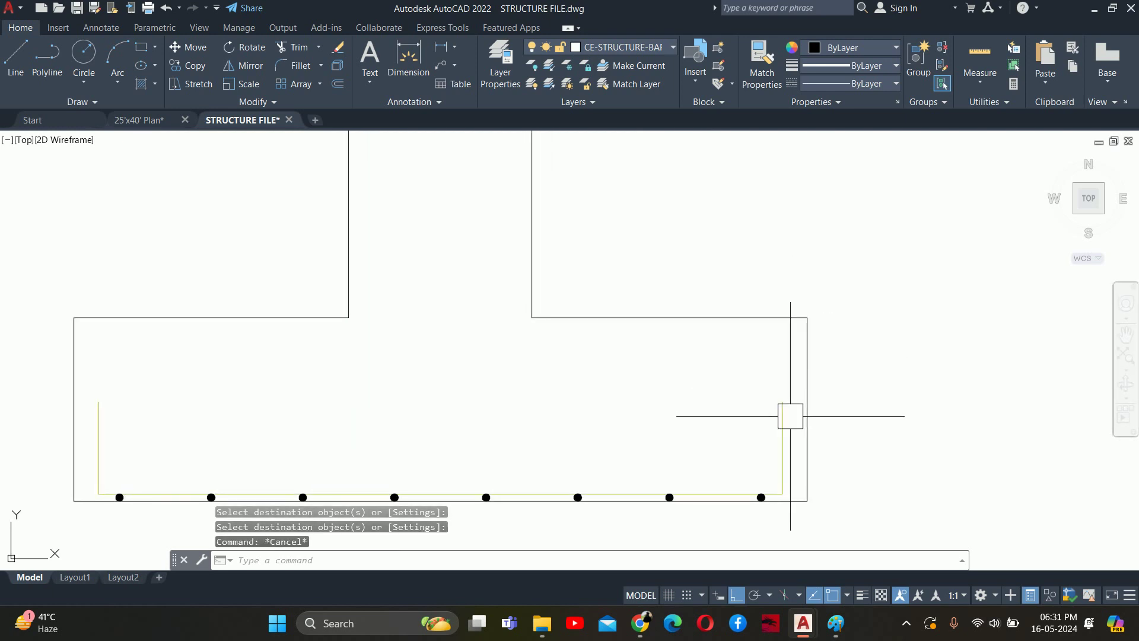
scroll(791, 414, "up", 2)
middle_click_drag(791, 415, 747, 399)
key("Return")
key("Escape")
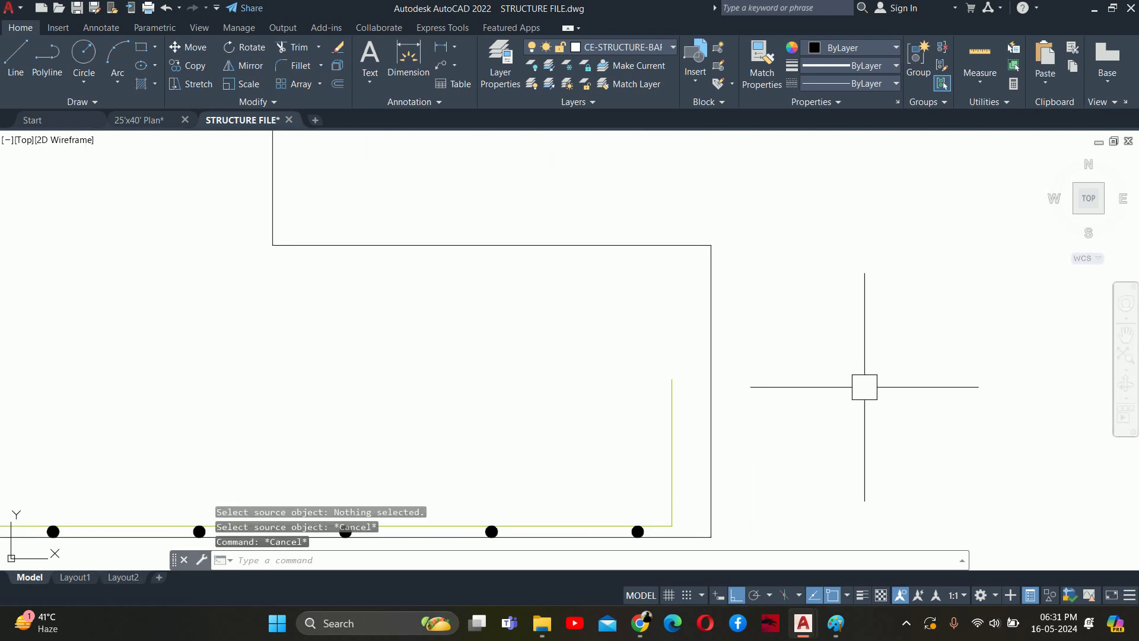
Begin a new line near the footing's right end.
type("l")
key("Return")
left_click(868, 415)
left_click(870, 314)
key("Return")
key("Return")
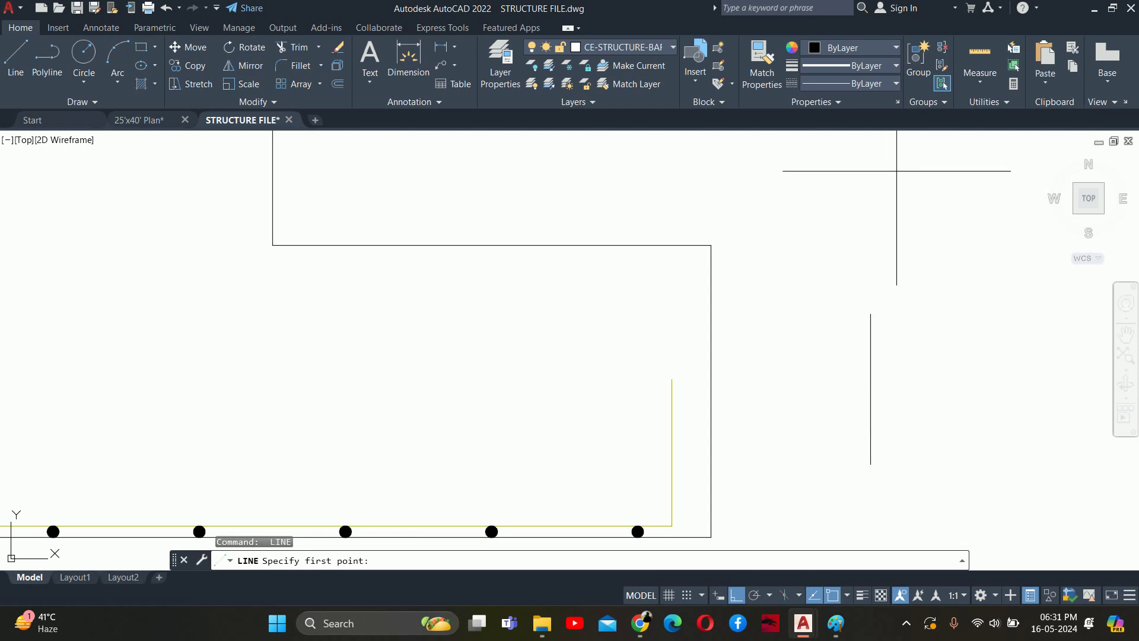
left_click(897, 170)
left_click(897, 375)
key("Escape")
key("Escape")
key("Escape")
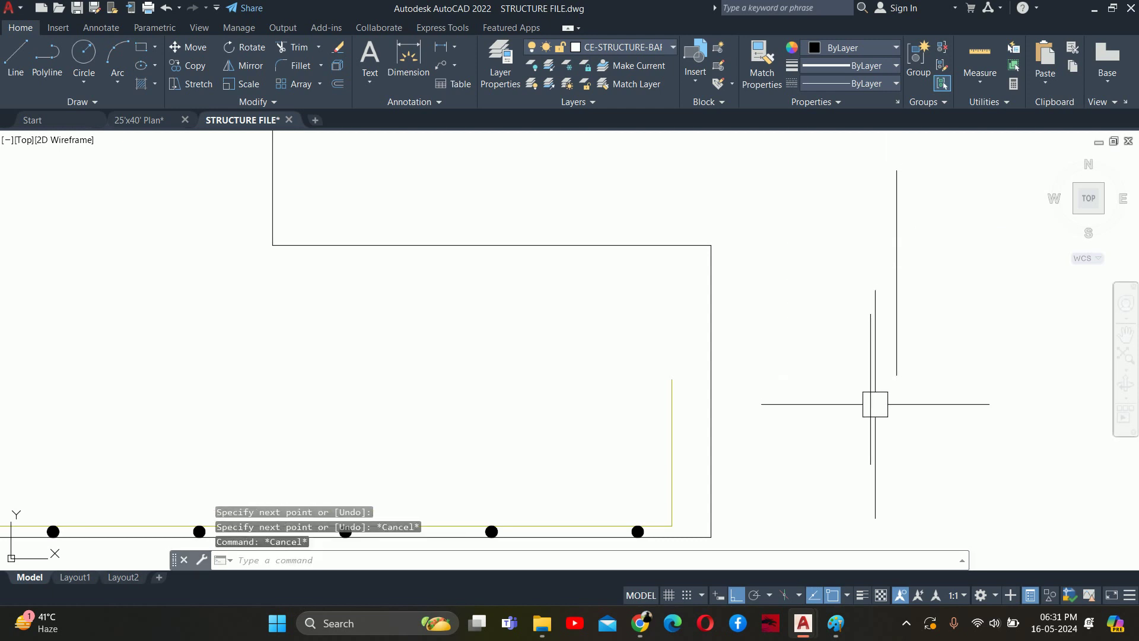
middle_click_drag(877, 435, 848, 370)
type("l")
key("Return")
left_click(841, 400)
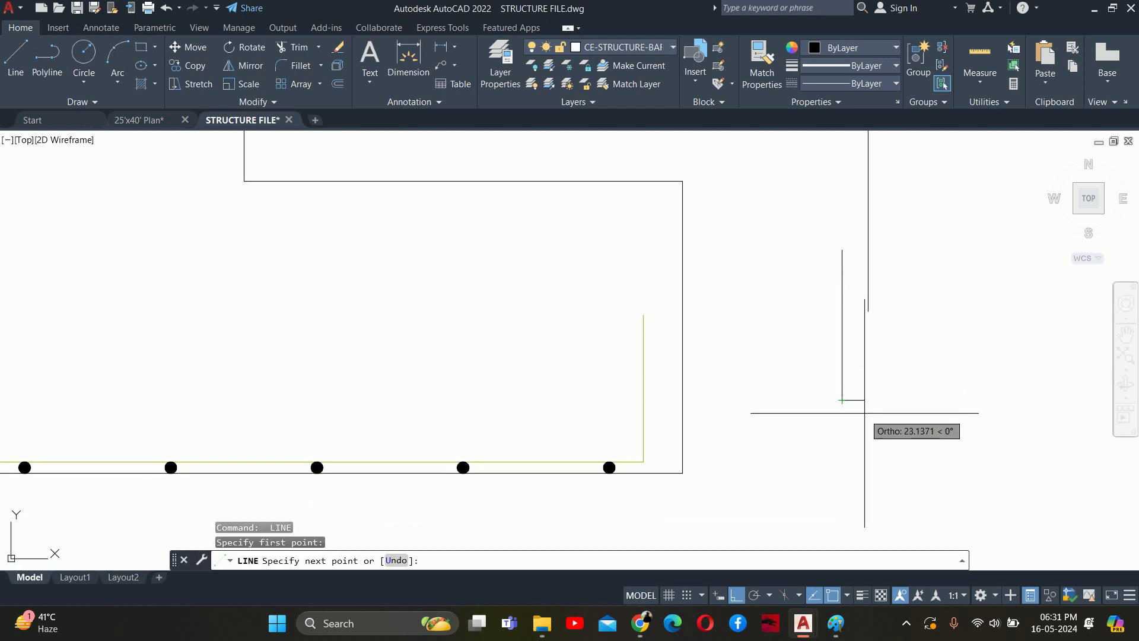
left_click(867, 400)
middle_click_drag(868, 401, 861, 274)
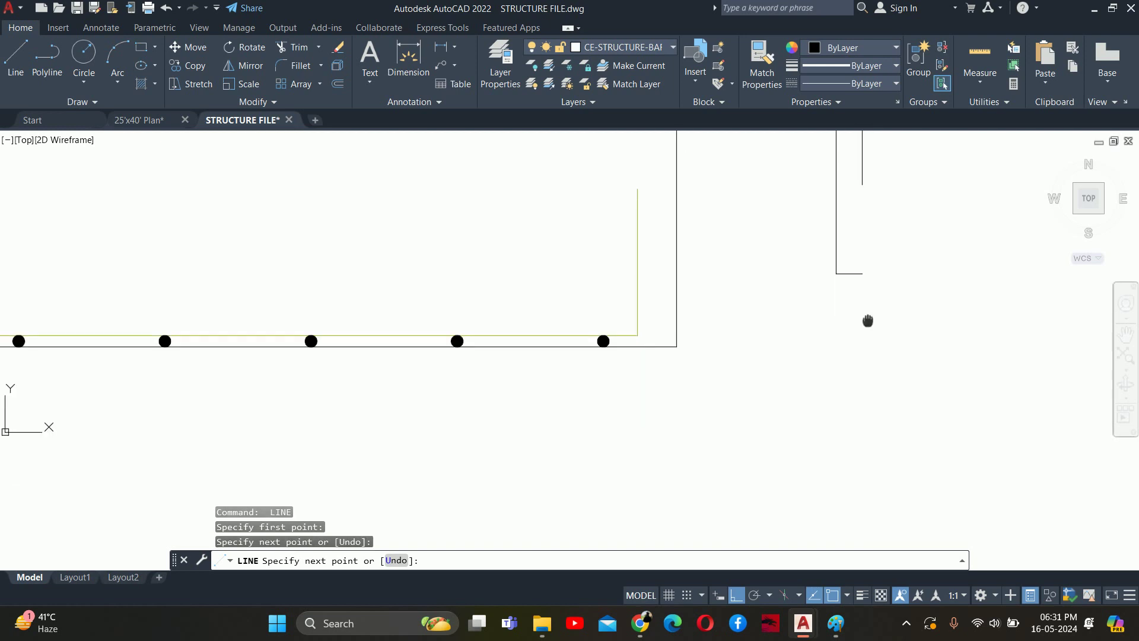
key("Escape")
scroll(842, 298, "down", 2)
type("l")
key("Return")
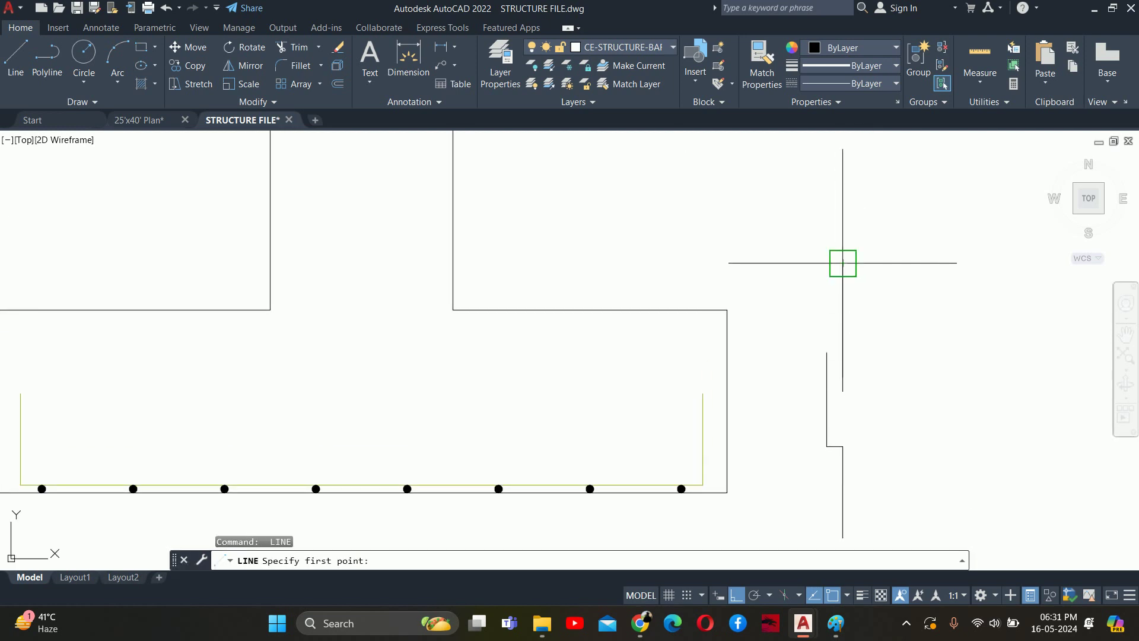
key("Escape")
key("Escape")
key("Escape")
key("Escape")
scroll(843, 462, "up", 3)
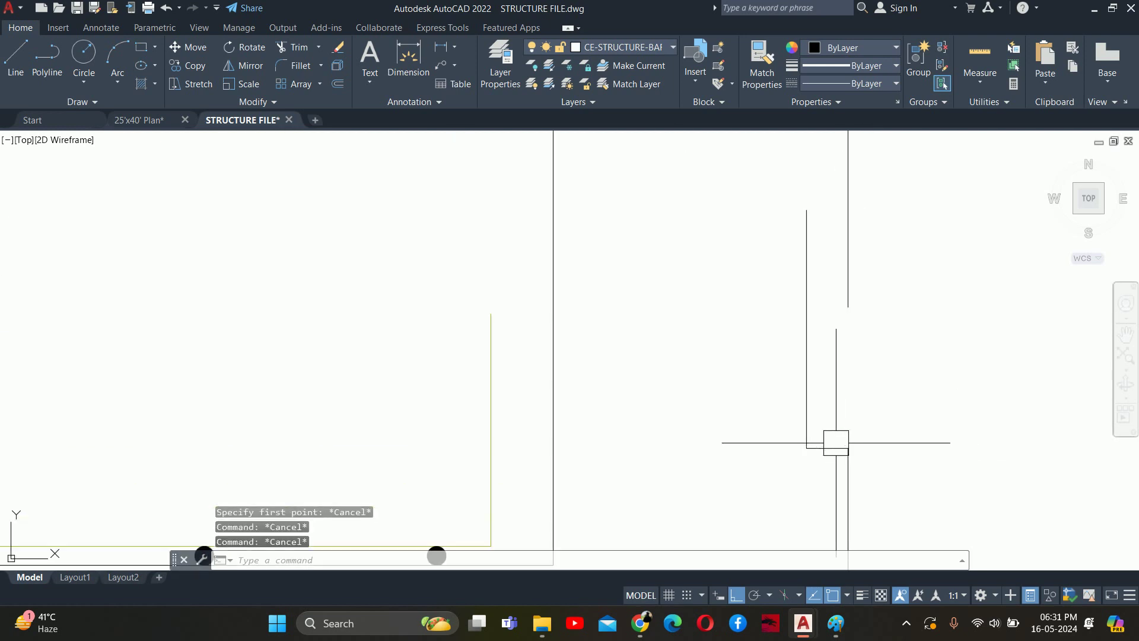
middle_click_drag(833, 445, 778, 493)
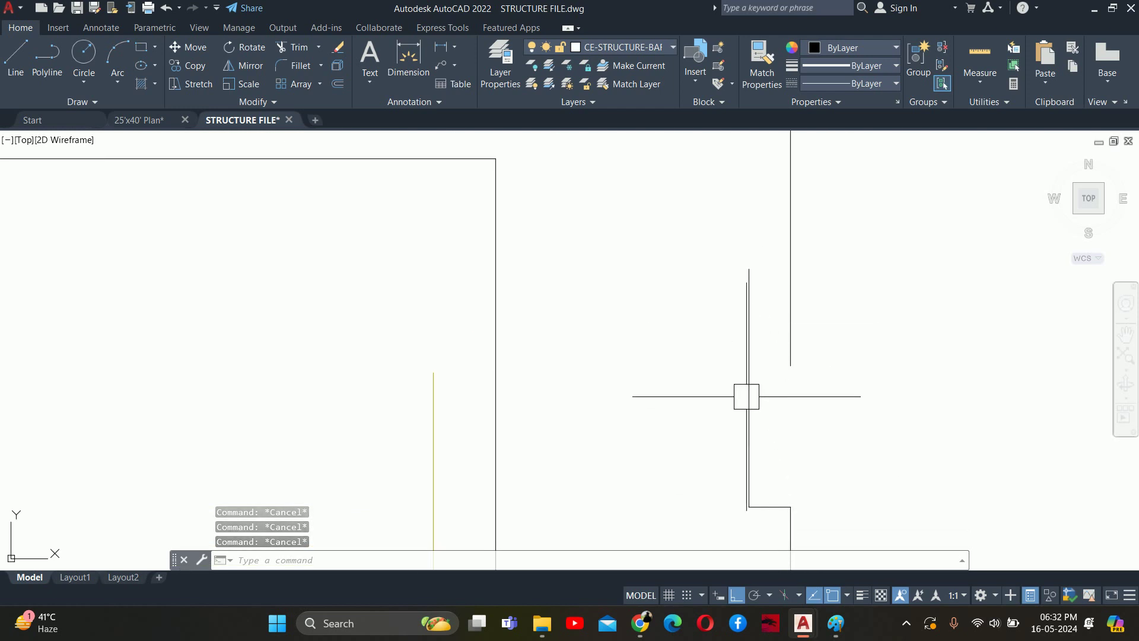
scroll(751, 410, "down", 3)
scroll(749, 379, "up", 4)
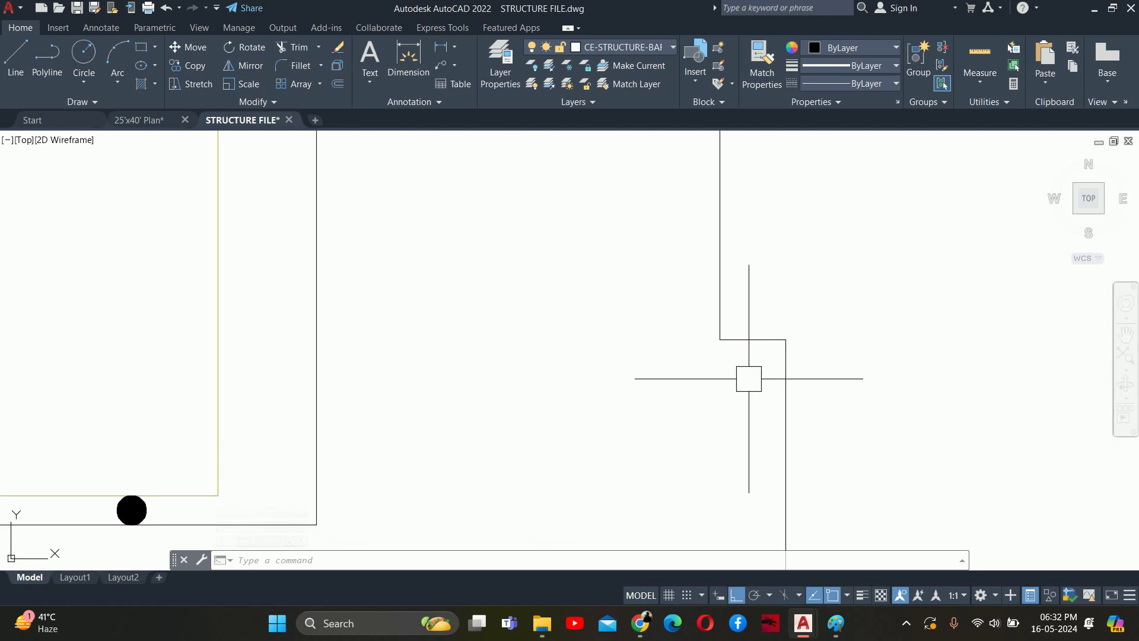
middle_click_drag(739, 370, 749, 394)
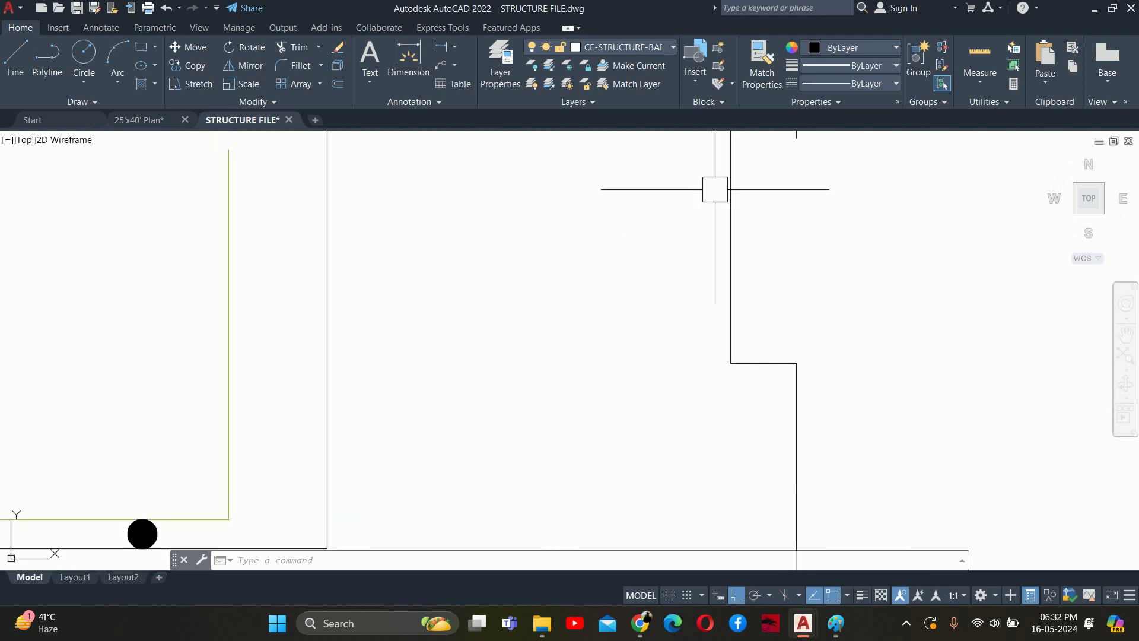
scroll(768, 351, "down", 3)
key("Escape")
key("Escape")
key("Escape")
scroll(775, 313, "down", 1)
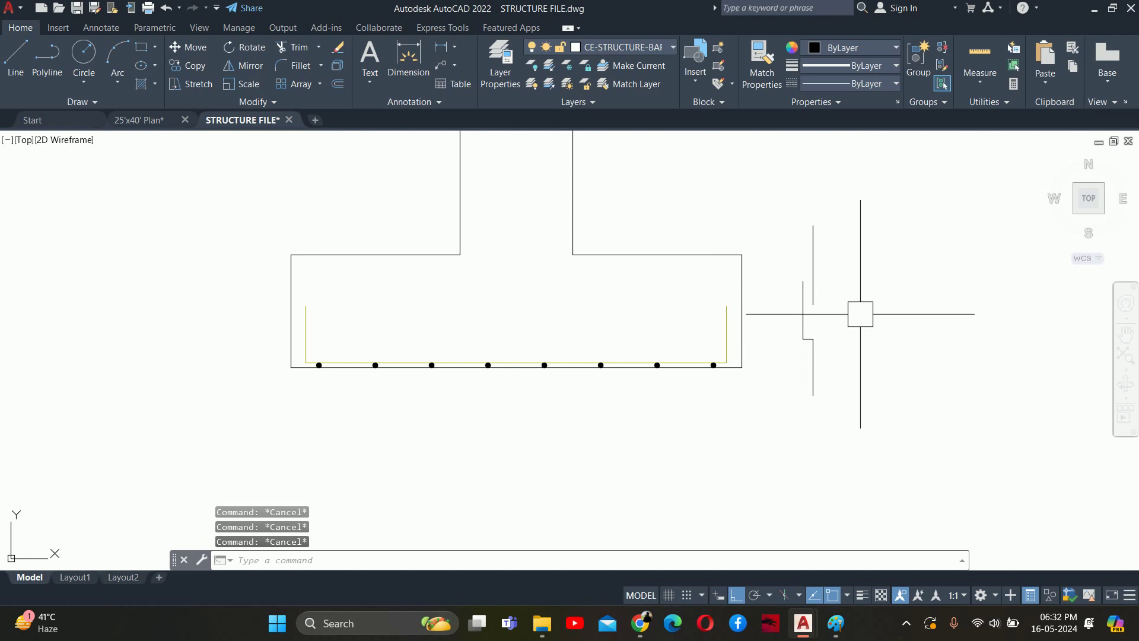
scroll(837, 326, "up", 4)
type("s")
key("Return")
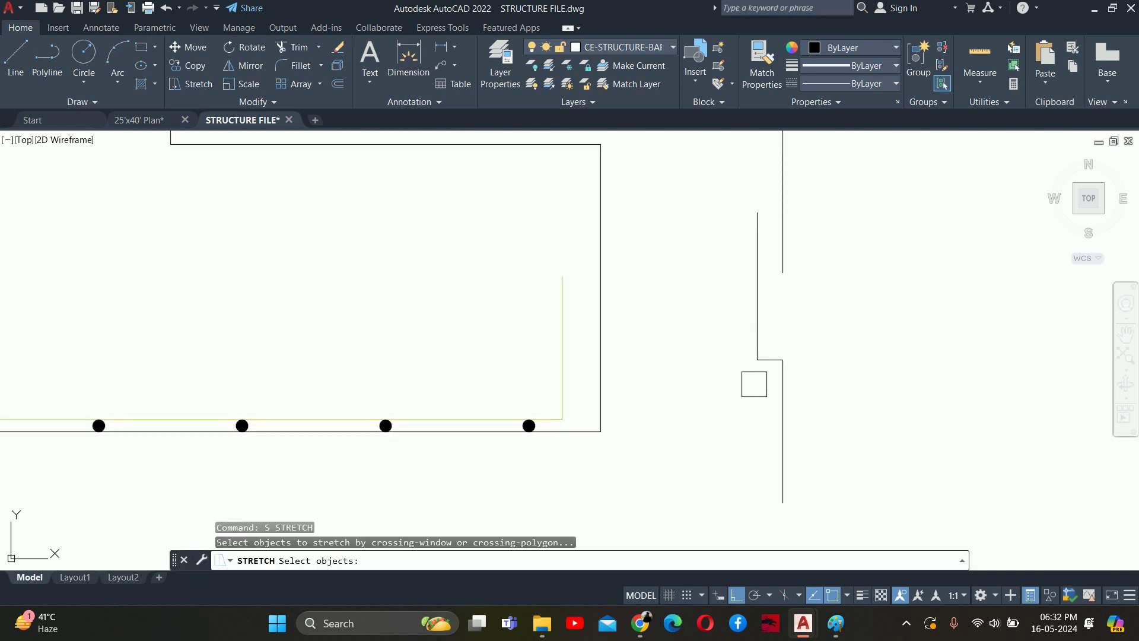
left_click(746, 348)
scroll(769, 374, "up", 4)
left_click(762, 376)
left_click(681, 280)
key("Return")
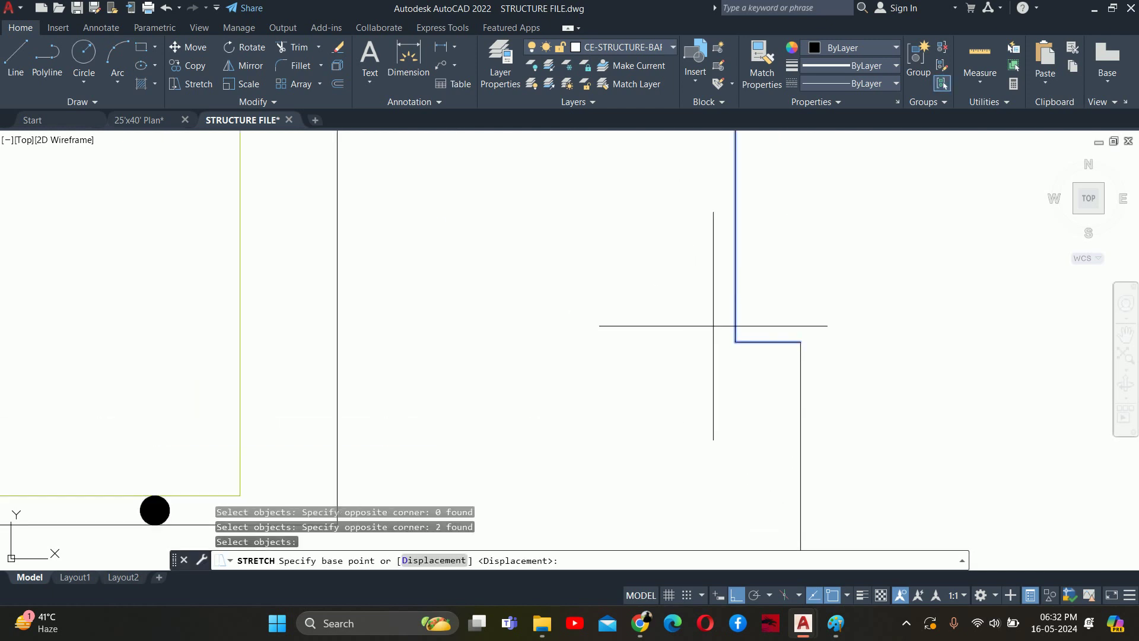
left_click(735, 341)
left_click(719, 179)
scroll(803, 254, "down", 5)
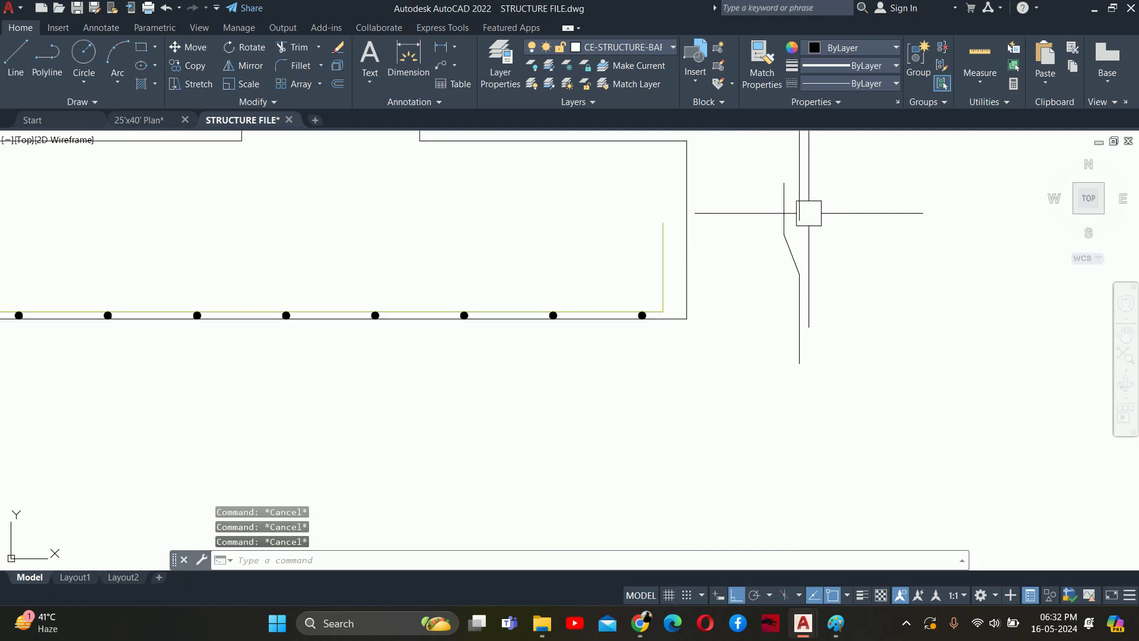
key("Return")
scroll(810, 237, "up", 4)
left_click(812, 258)
left_click(774, 201)
key("Return")
left_click(780, 229)
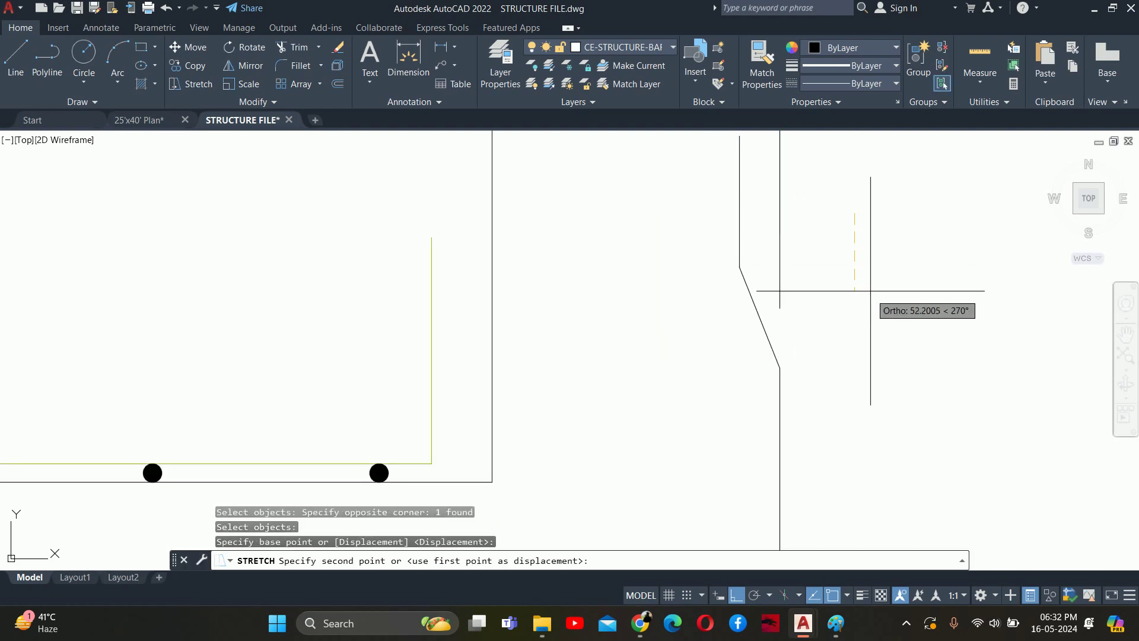
key("Escape")
scroll(872, 283, "down", 2)
key("Escape")
scroll(871, 283, "down", 4)
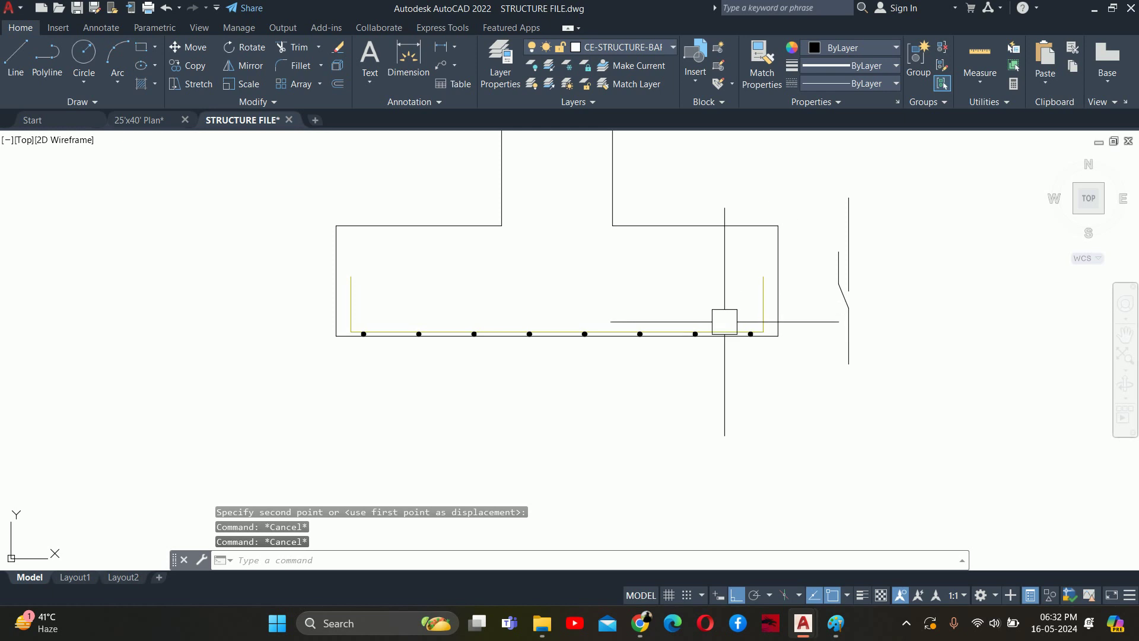
left_click(966, 379)
left_click(826, 165)
key("Delete")
scroll(763, 298, "up", 2)
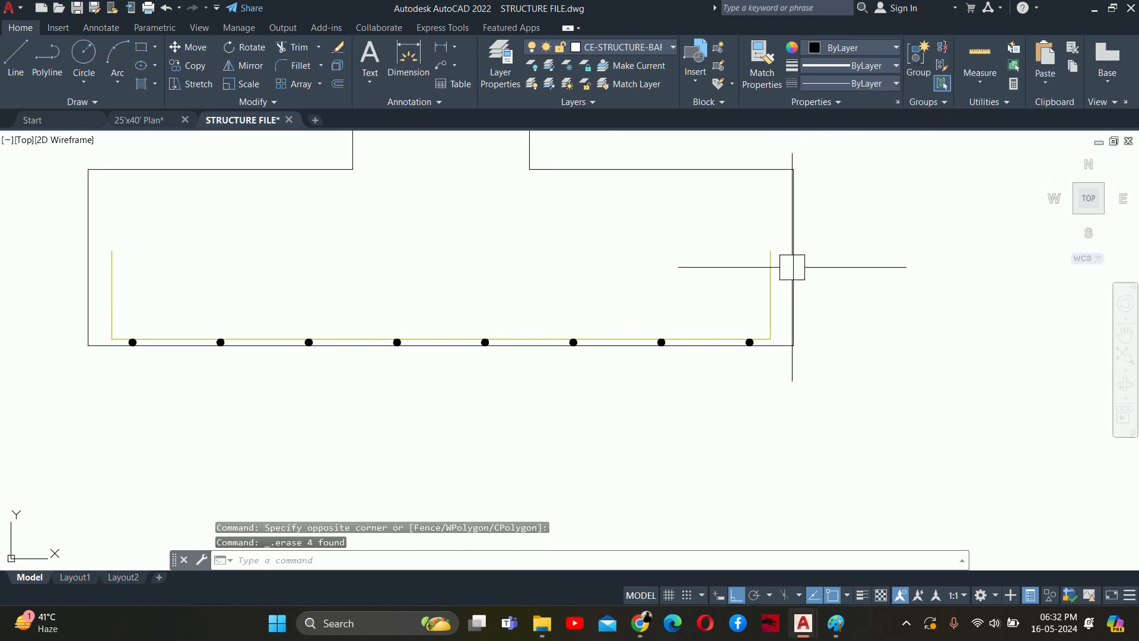
Zoom and pan to bring the column section and its C2F4 label into view.
key("Escape")
key("Escape")
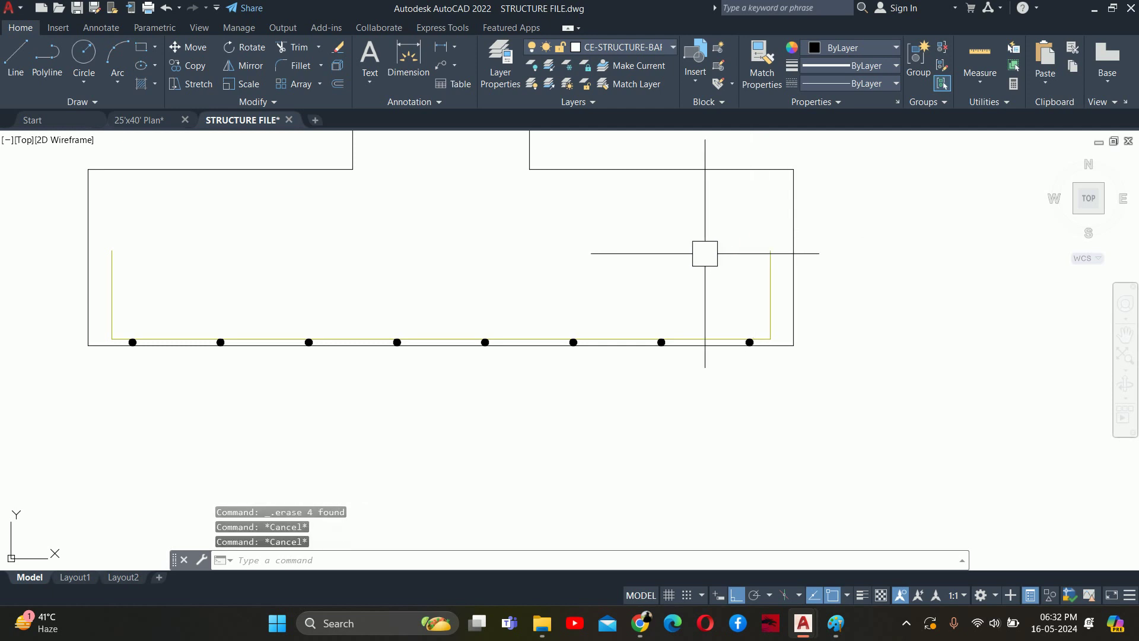
scroll(561, 292, "down", 2)
key("Escape")
scroll(598, 312, "down", 2)
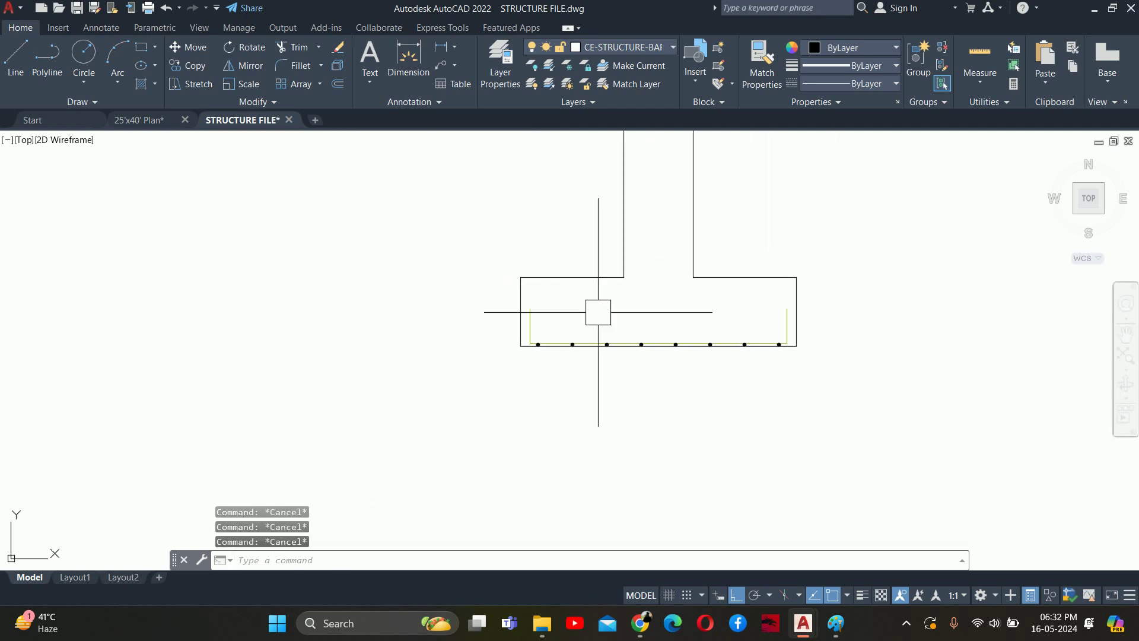
scroll(637, 496, "down", 2)
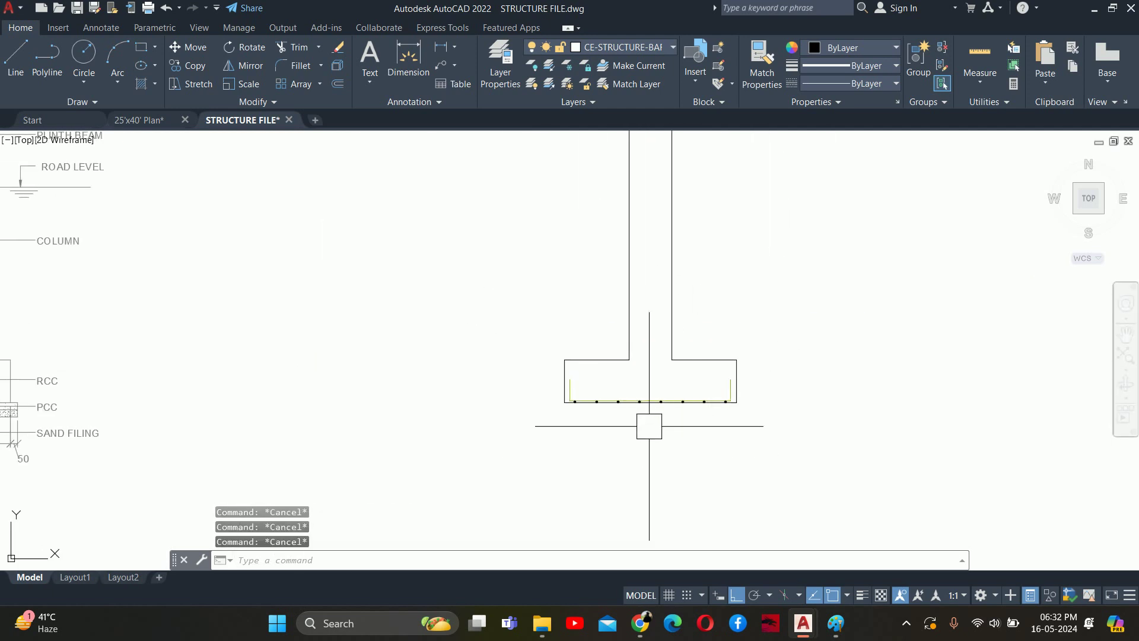
middle_click_drag(669, 388, 696, 394)
scroll(692, 259, "down", 2)
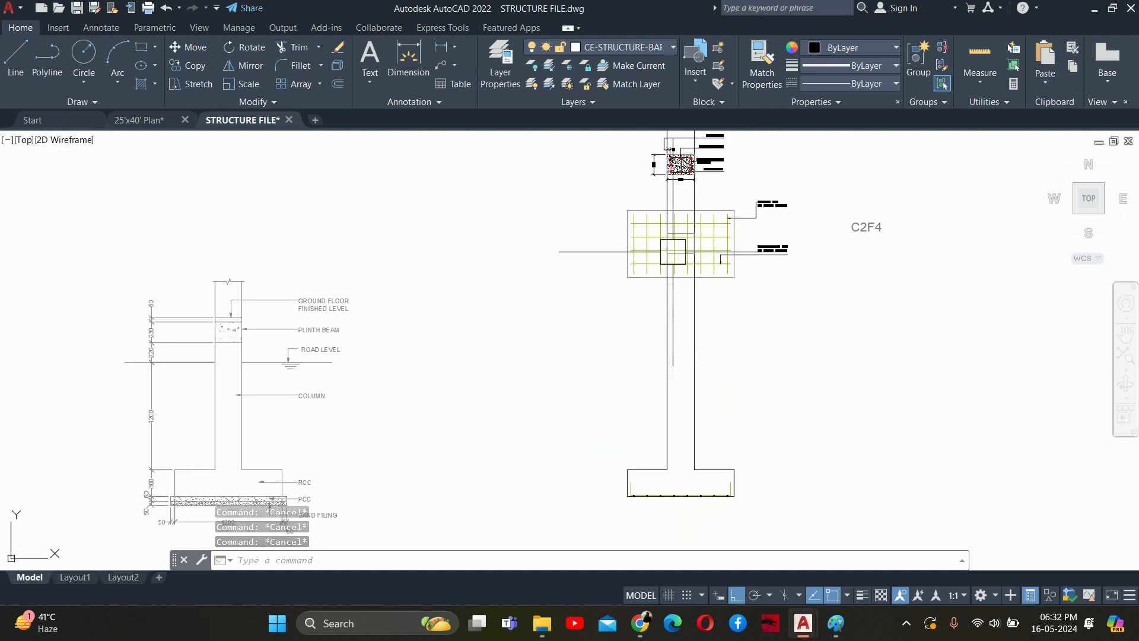
scroll(681, 165, "up", 2)
scroll(680, 165, "up", 4)
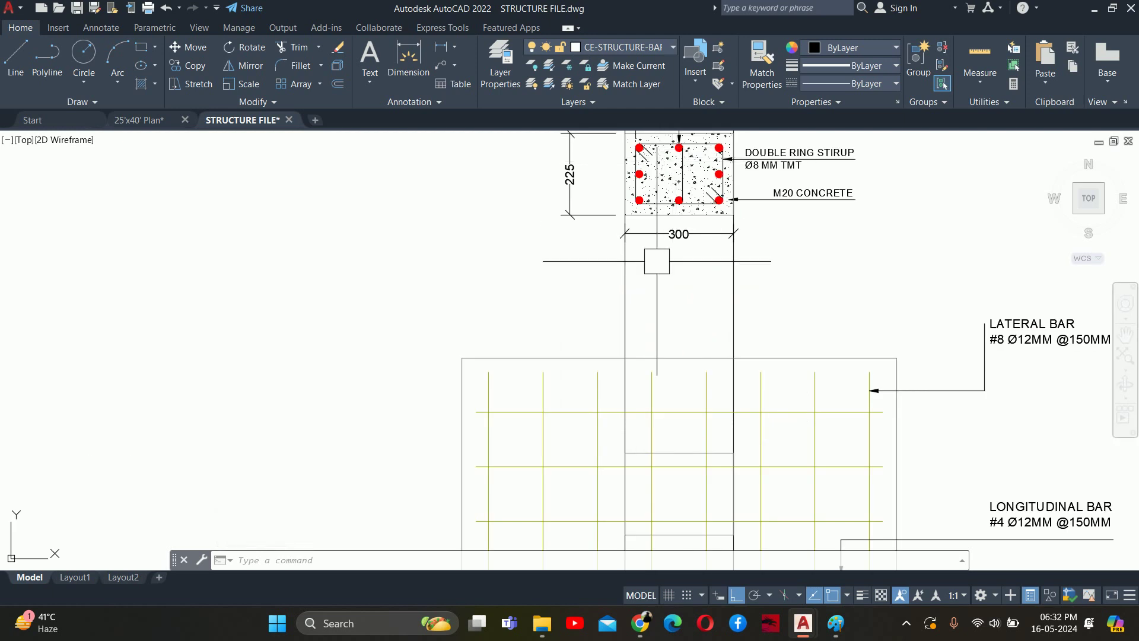
scroll(680, 191, "down", 5)
scroll(661, 440, "up", 2)
scroll(648, 335, "up", 2)
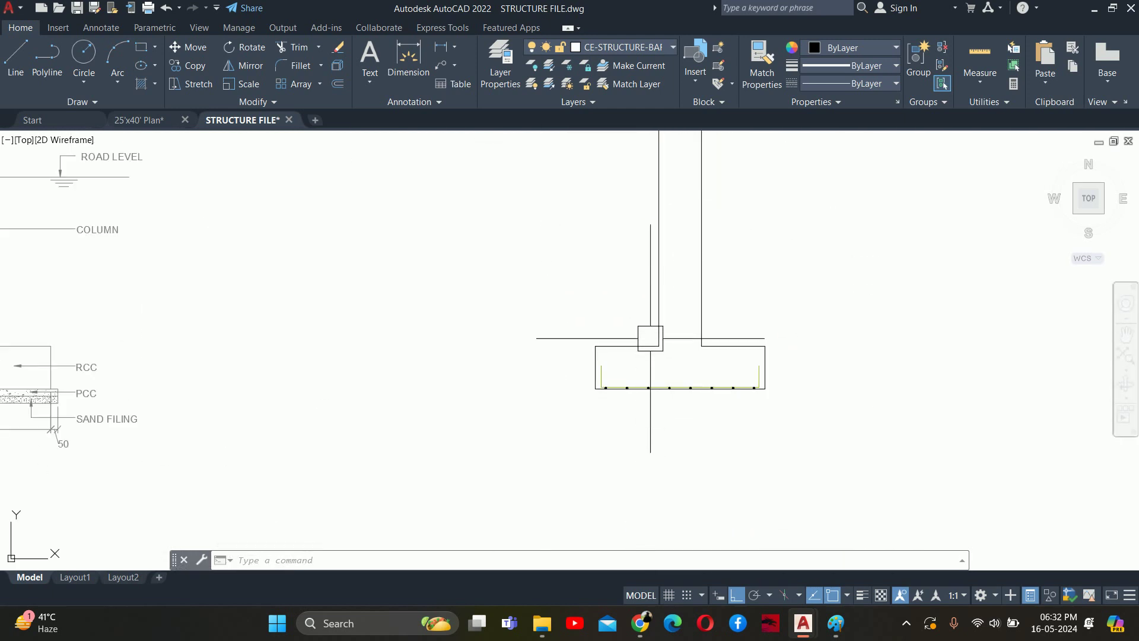
scroll(662, 414, "up", 2)
key("Escape")
middle_click_drag(666, 440, 672, 455)
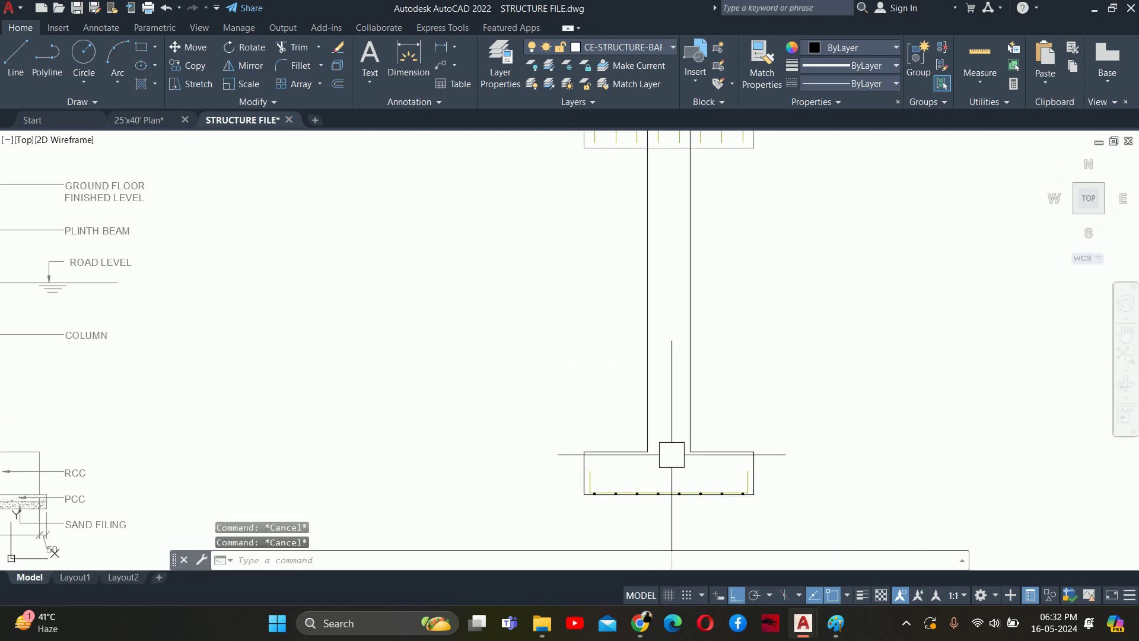
type("L")
Place two vertical construction lines through the column section's left and right bars.
key("Return")
type("V")
key("Return")
scroll(652, 356, "down", 2)
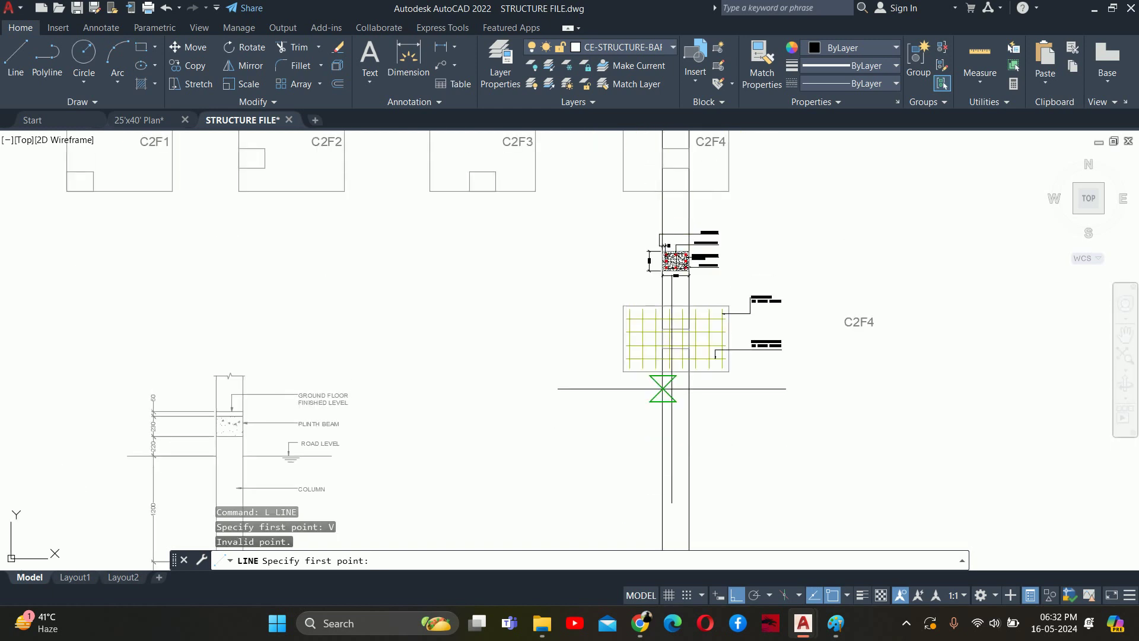
scroll(631, 291, "up", 4)
scroll(528, 256, "up", 4)
key("Escape")
key("Escape")
key("Escape")
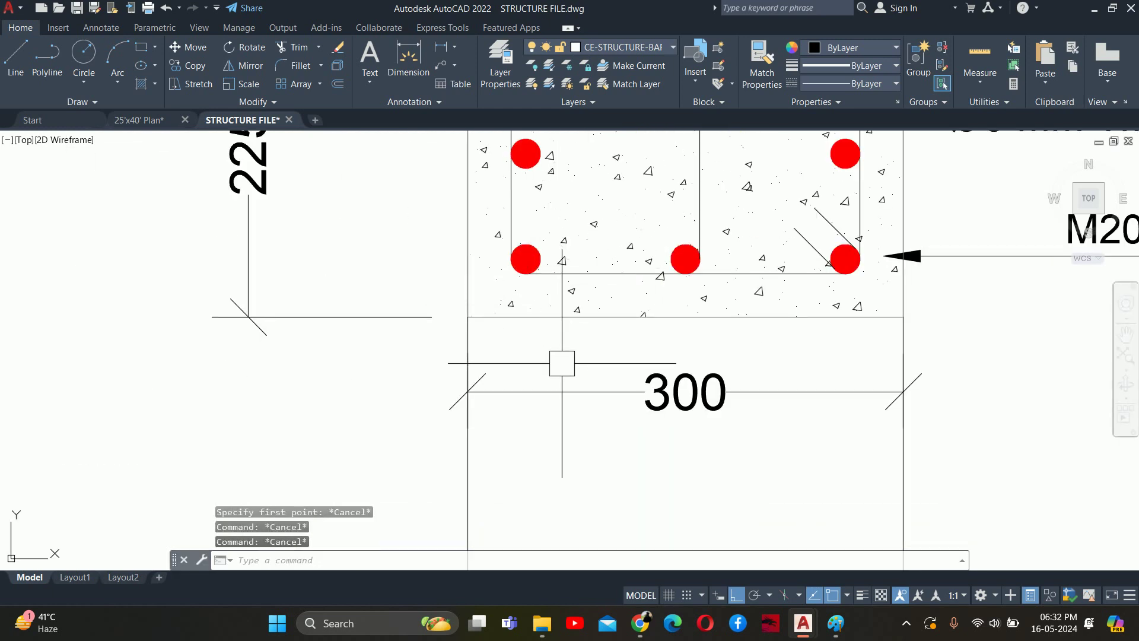
type("xl")
key("Return")
type("V")
key("Return")
scroll(522, 249, "up", 4)
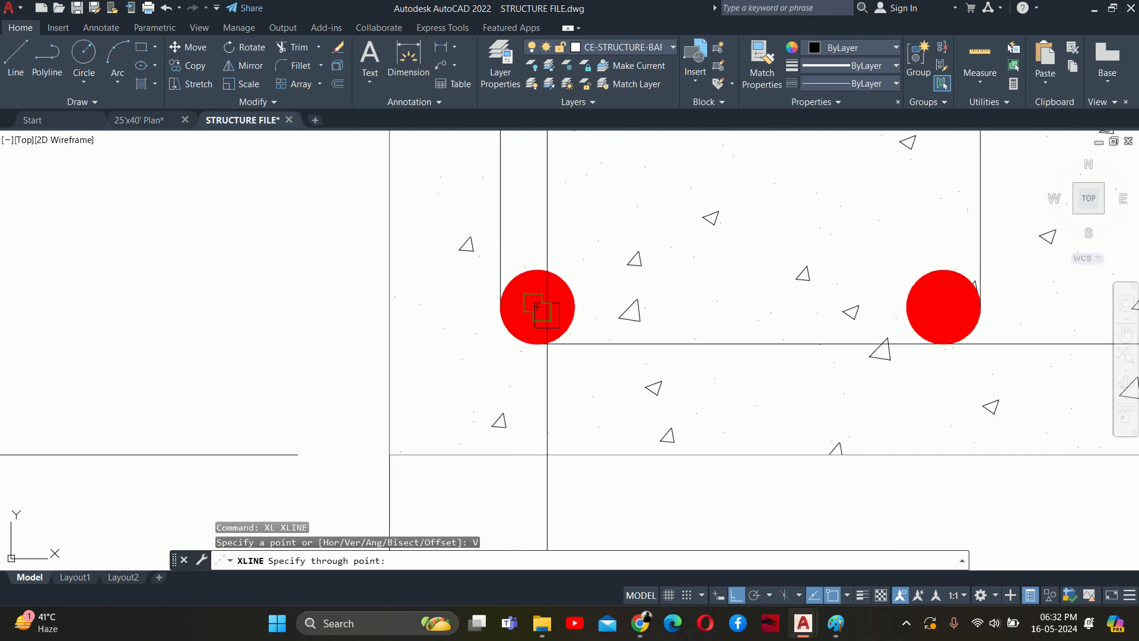
left_click(536, 306)
left_click(943, 307)
scroll(920, 401, "down", 3)
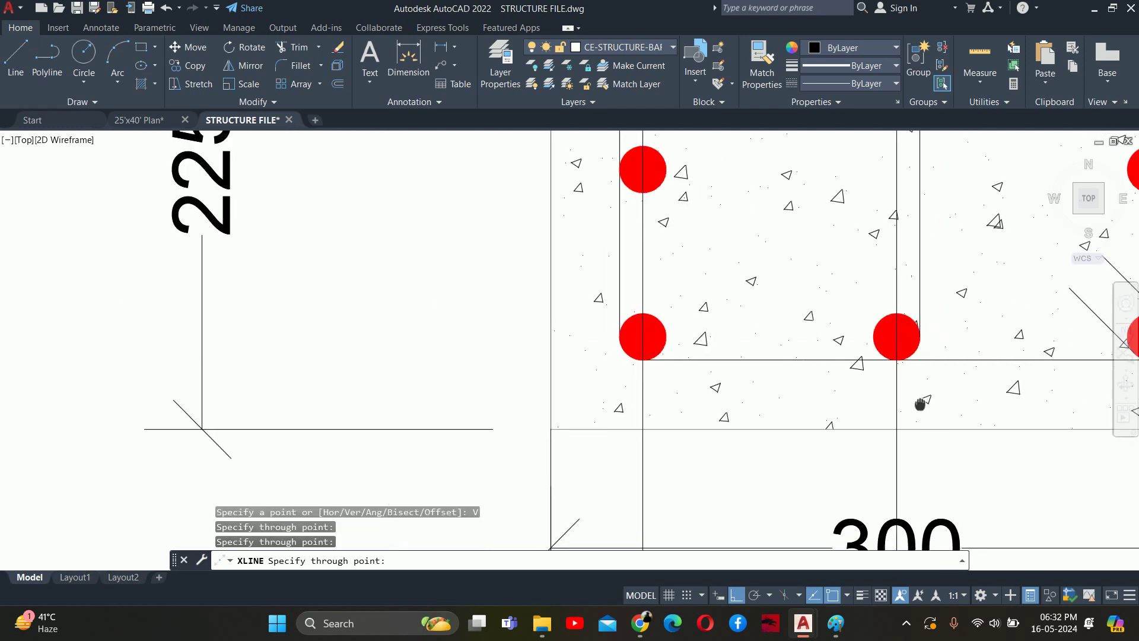
scroll(662, 271, "up", 2)
scroll(661, 271, "down", 5)
key("Escape")
key("Escape")
key("Escape")
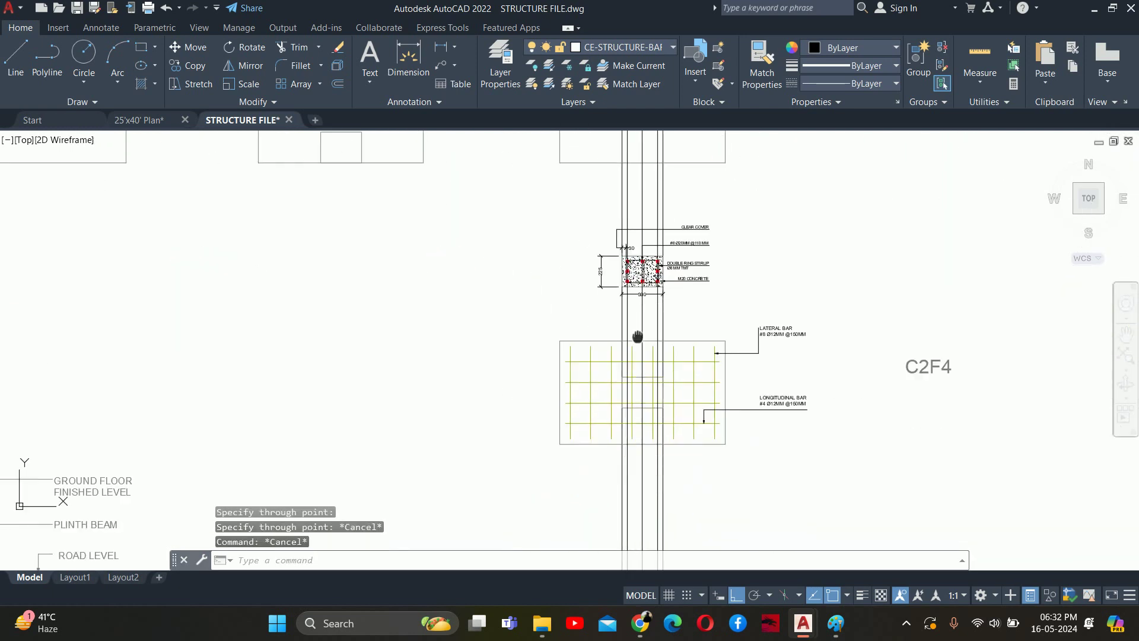
mouse_move(670, 563)
middle_mouse_down()
mouse_move(642, 449)
mouse_move(643, 534)
middle_mouse_up()
scroll(643, 389, "up", 5)
scroll(630, 348, "up", 4)
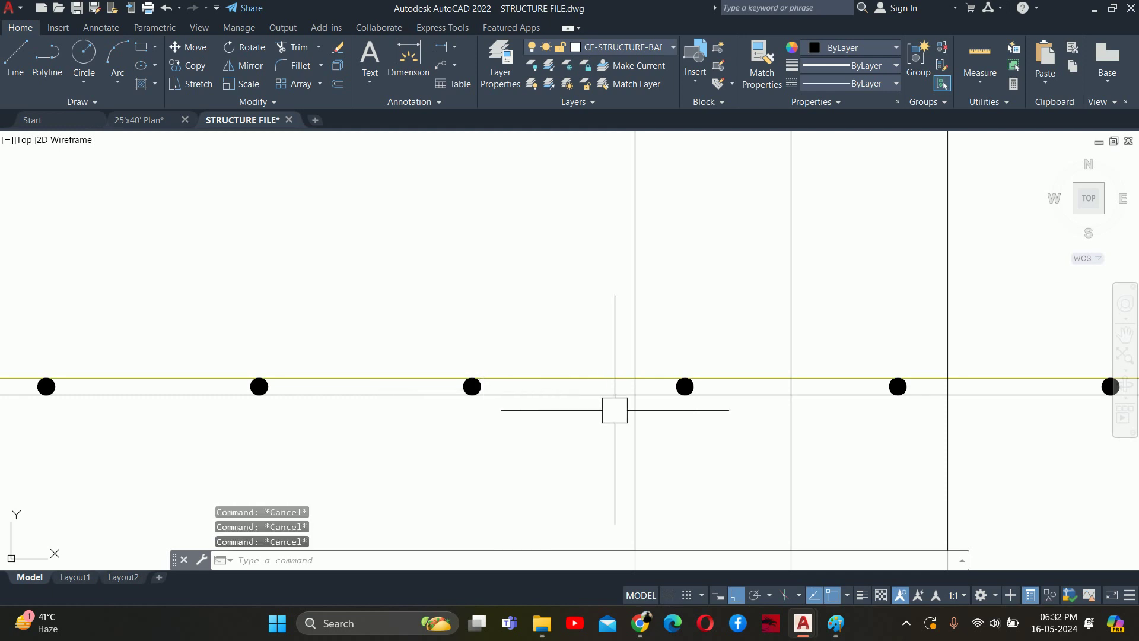
Offset the footing's bottom bar line 10 upward to form the new bar.
middle_click_drag(596, 410, 607, 415)
type("o")
key("Return")
key("Escape")
scroll(656, 318, "down", 2)
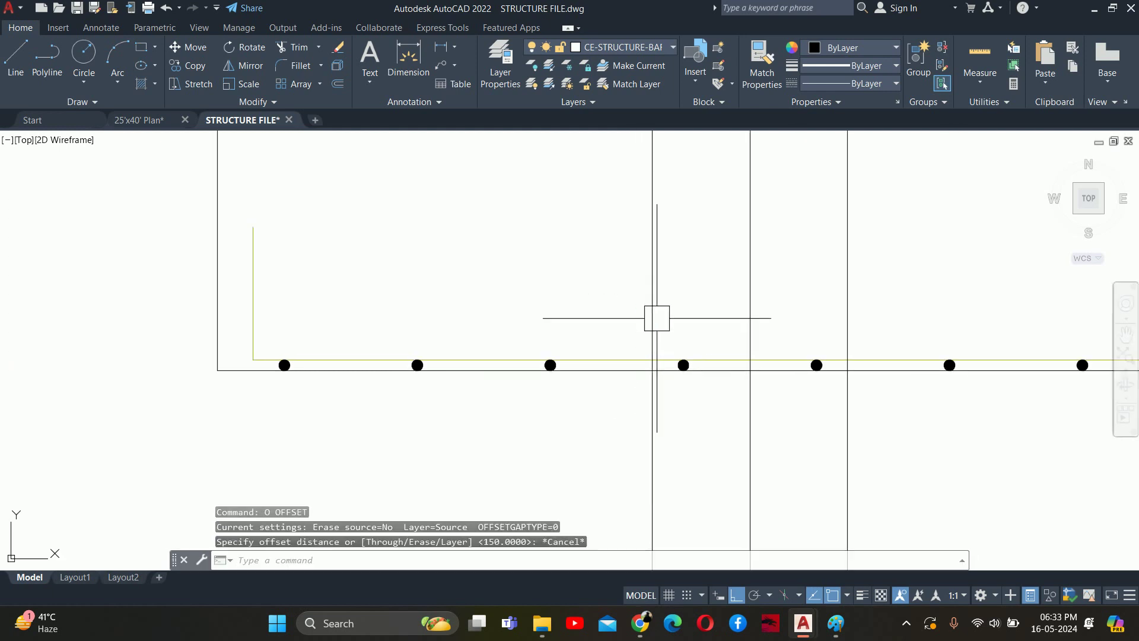
key("Escape")
scroll(656, 318, "down", 2)
key("Escape")
key("Escape")
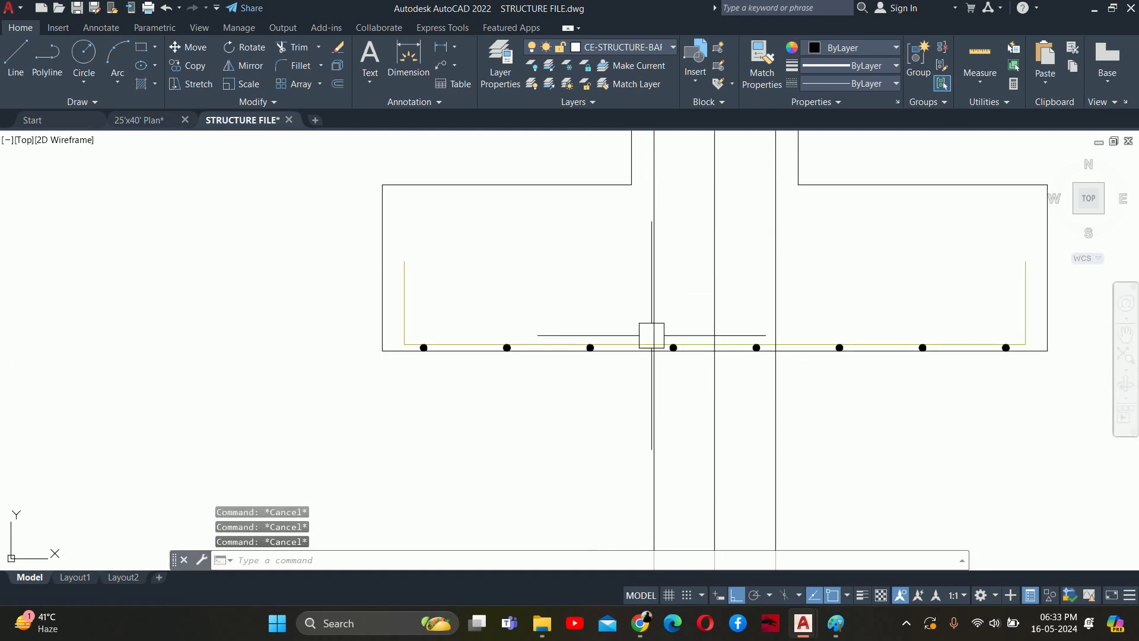
type("O")
key("Return")
type("20")
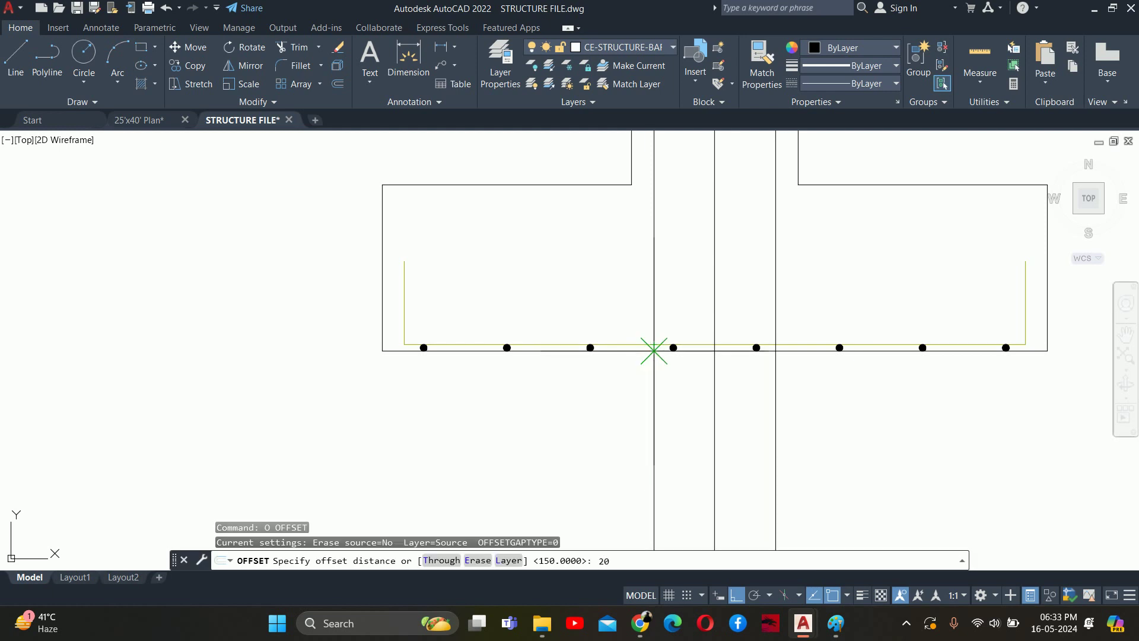
type("10")
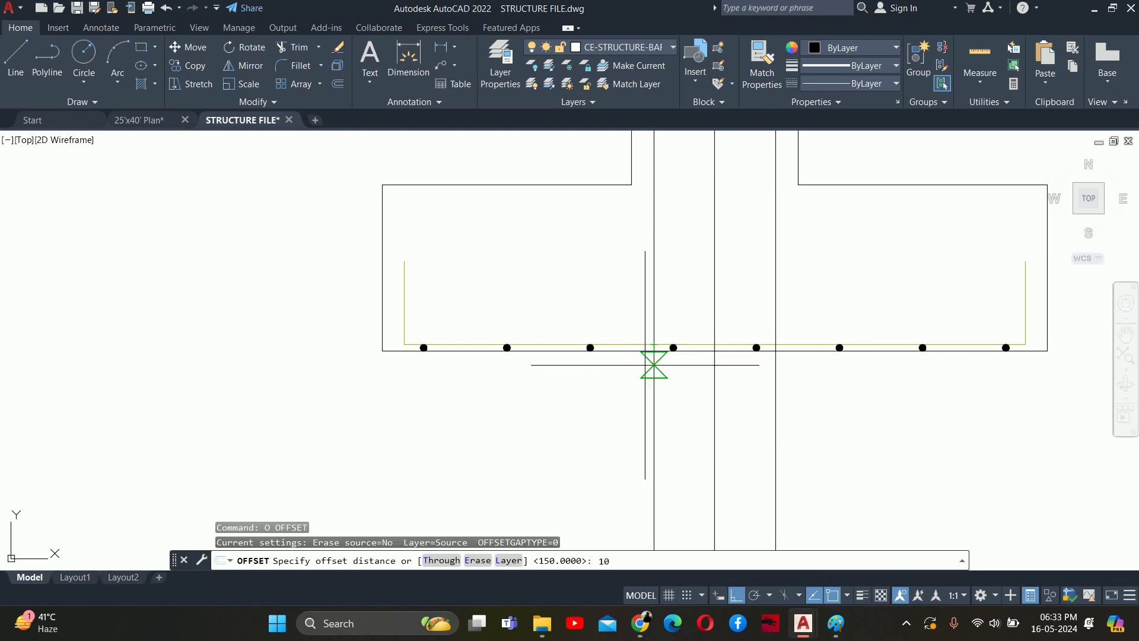
key("Return")
scroll(629, 341, "up", 2)
left_click(609, 351)
left_click(597, 267)
key("Escape")
scroll(646, 343, "up", 4)
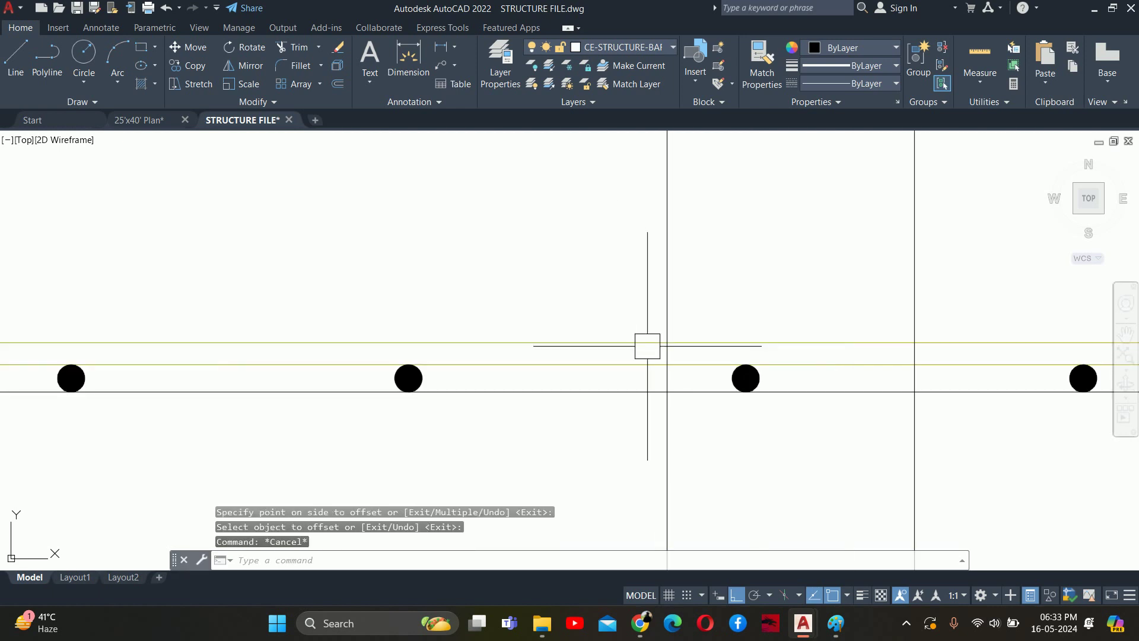
key("Escape")
key("Escape")
Offset the vertical bar line 150 to the left.
middle_click_drag(656, 394, 584, 441)
type("tr")
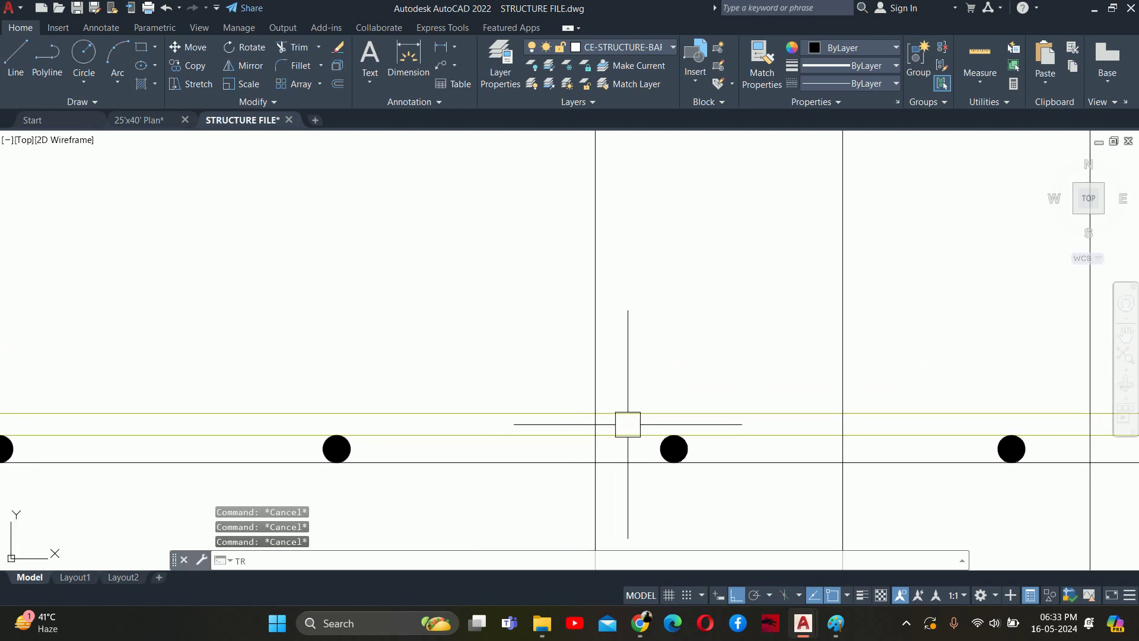
key("Return")
scroll(614, 403, "up", 2)
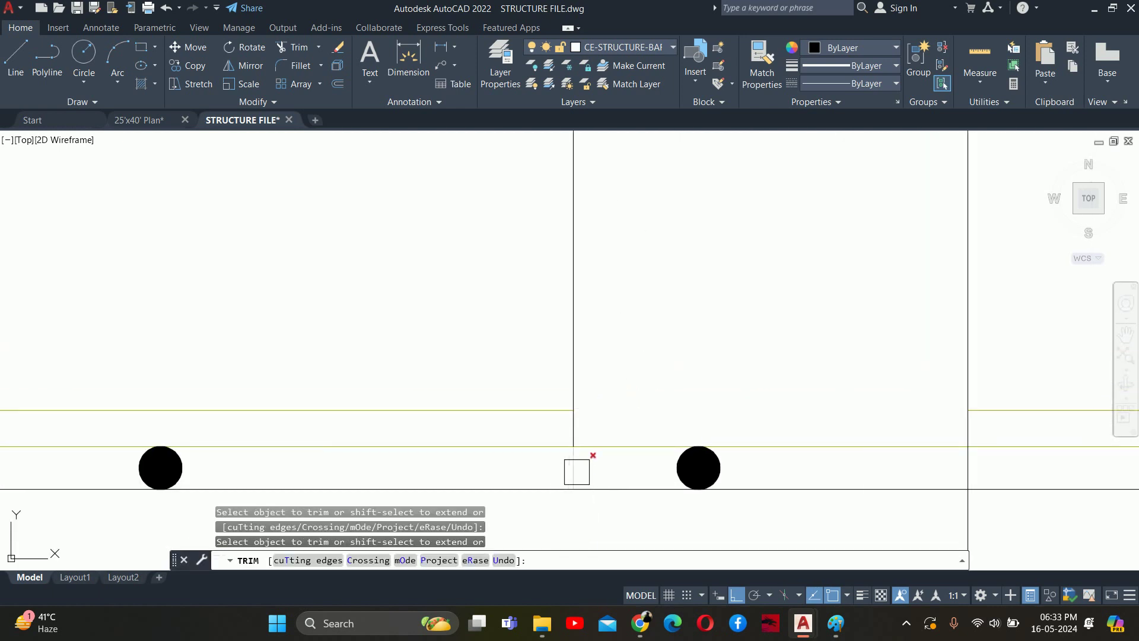
scroll(526, 423, "down", 4)
key("Escape")
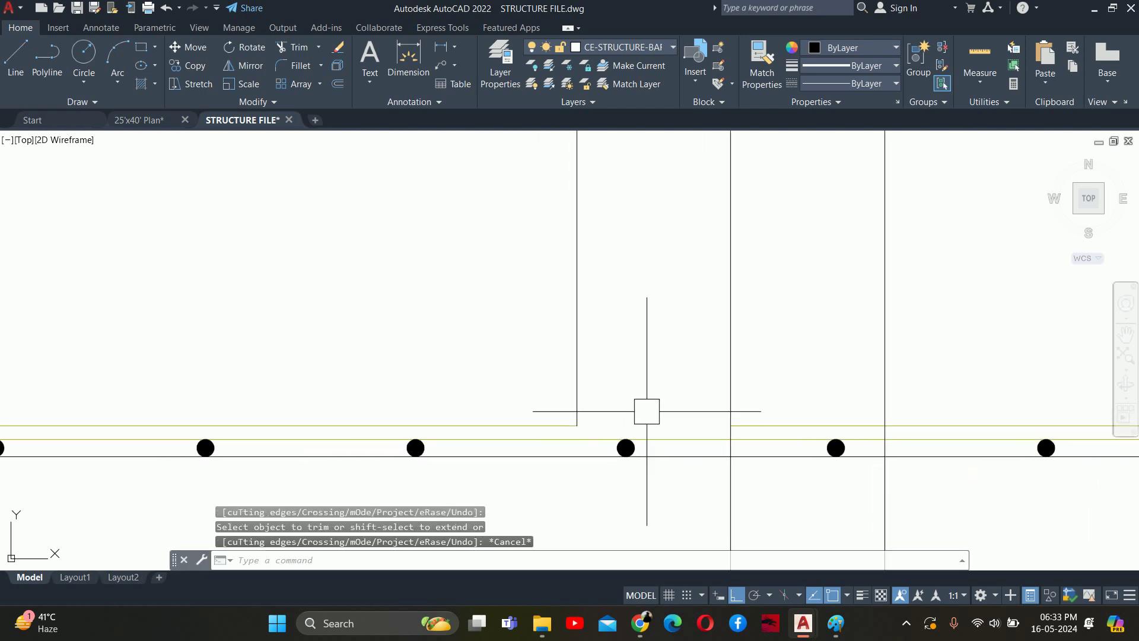
type("o")
key("Return")
type("1")
key("Return")
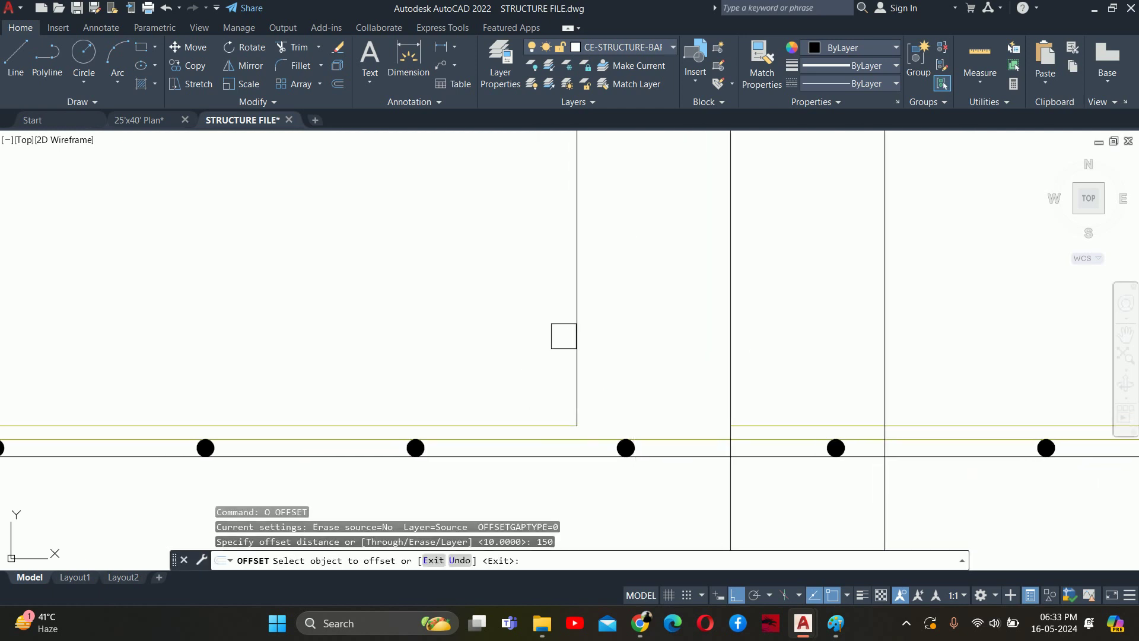
left_click(577, 338)
left_click(450, 350)
key("Escape")
key("Escape")
key("Escape")
scroll(355, 403, "up", 2)
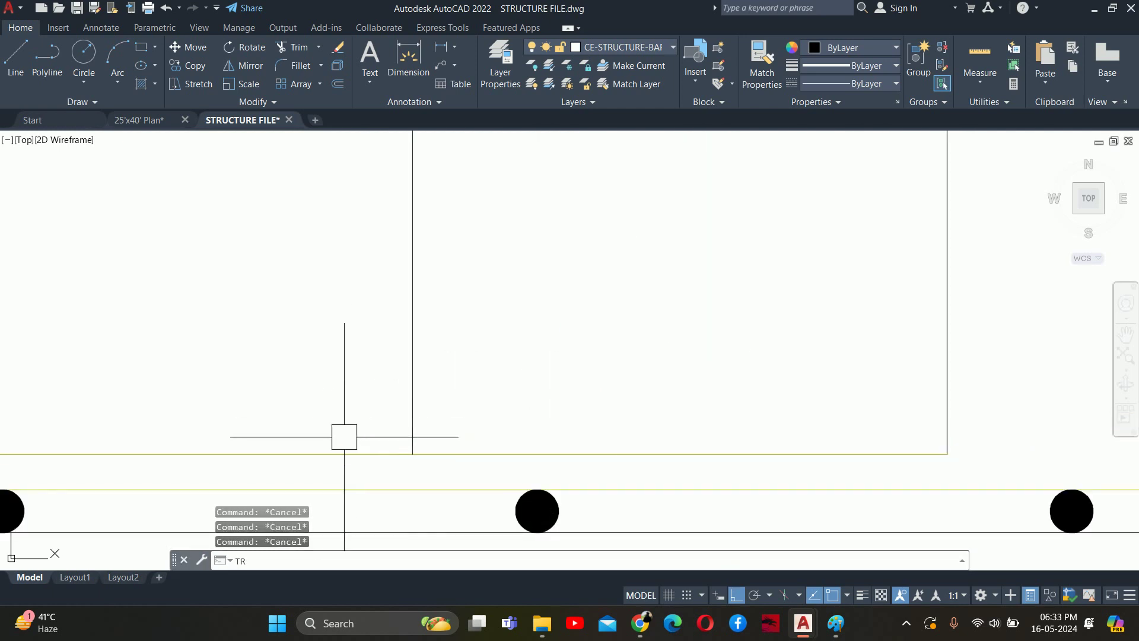
Round the corner between the new bar and the vertical line with a radius-10 fillet.
key("Return")
scroll(411, 378, "down", 4)
key("Escape")
key("Escape")
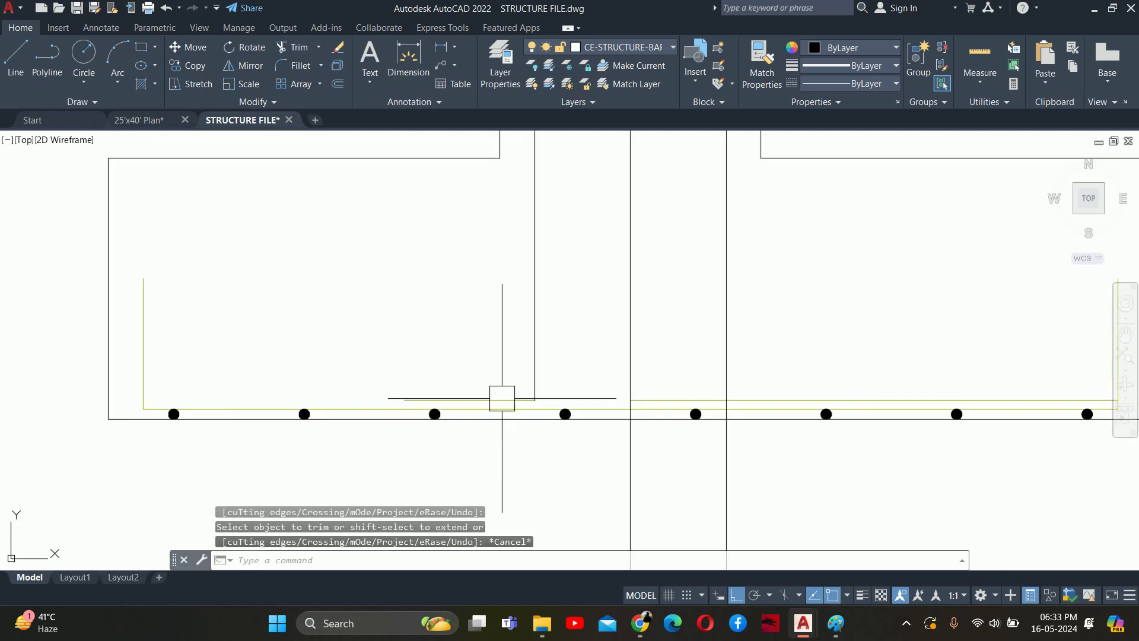
scroll(501, 396, "up", 2)
key("Escape")
key("Return")
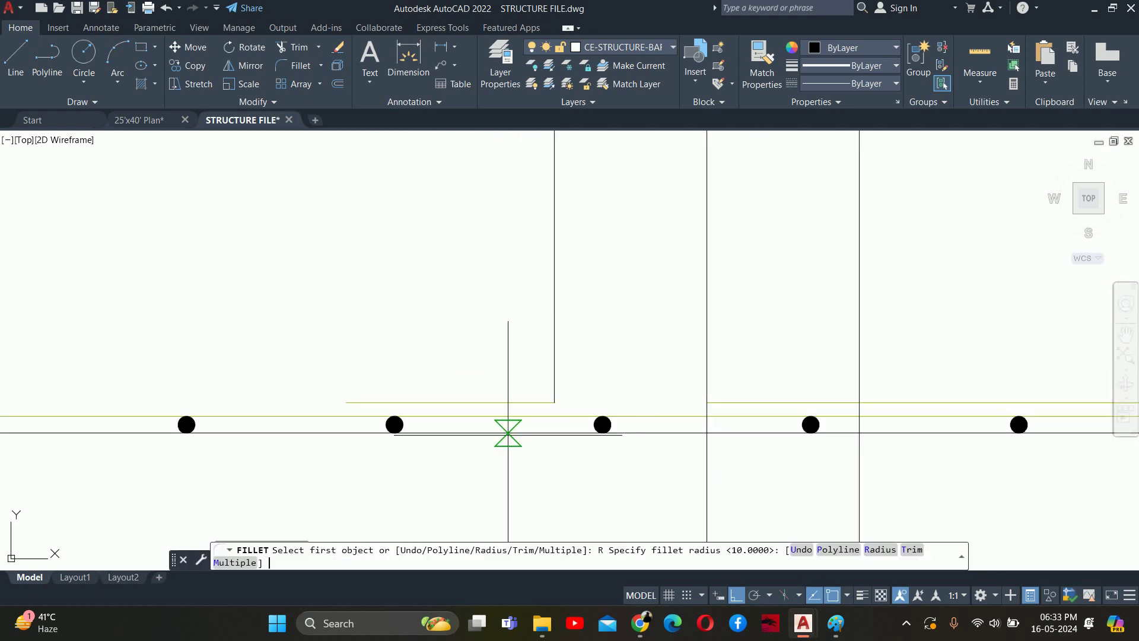
type("R")
key("Return")
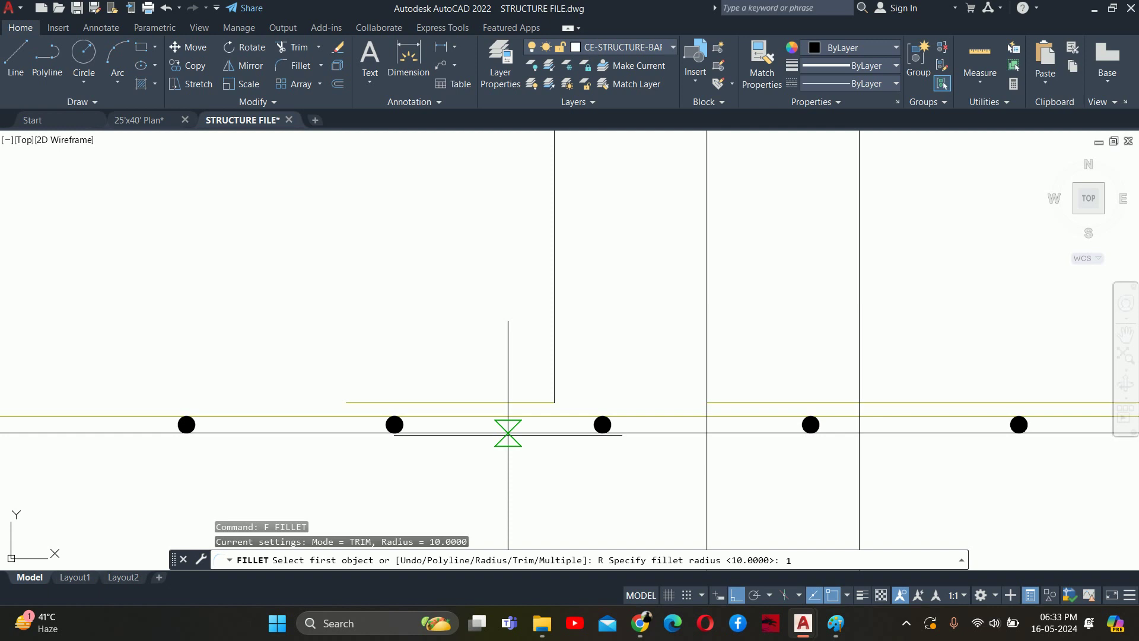
key("Return")
left_click(511, 404)
left_click(559, 322)
key("Return")
scroll(551, 353, "down", 2)
key("Escape")
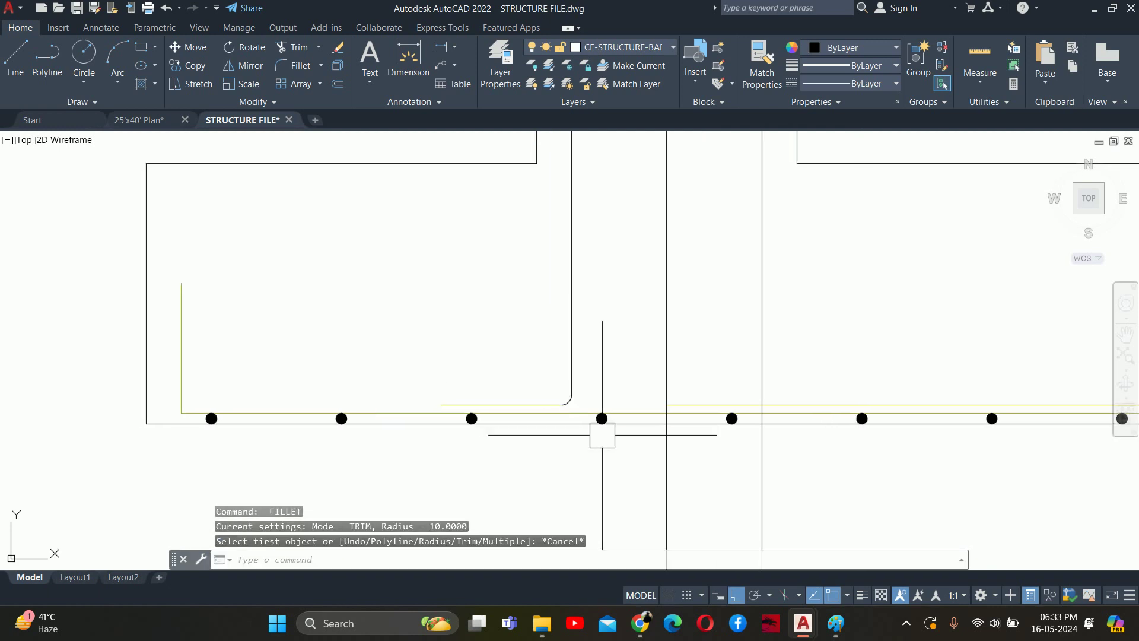
key("Escape")
key("Escape")
key("Escape")
scroll(681, 442, "up", 2)
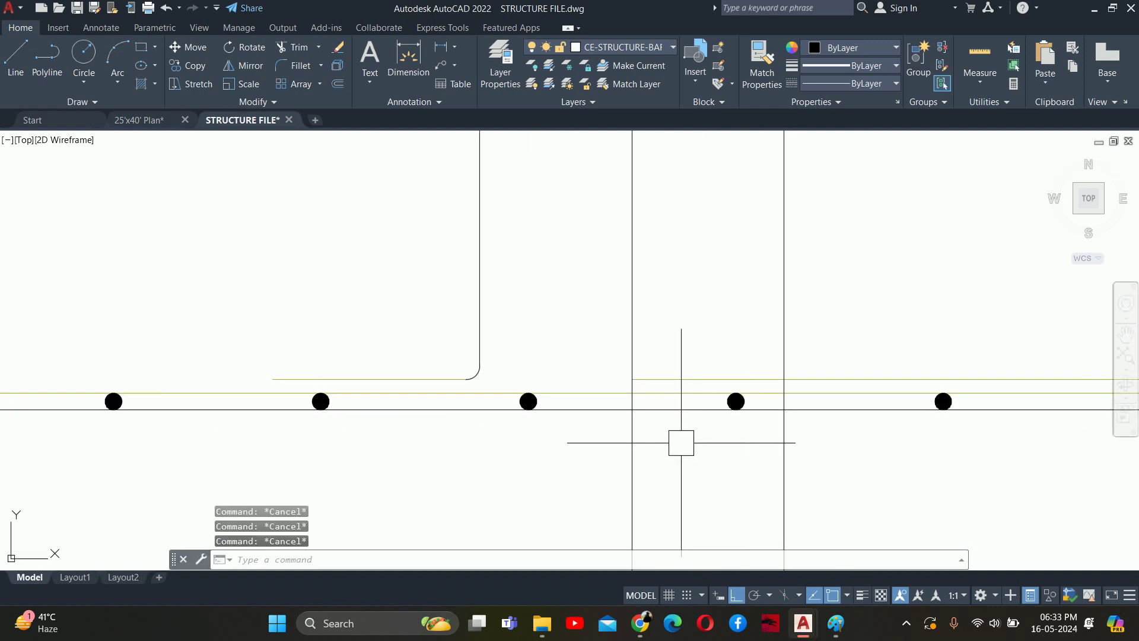
middle_click_drag(681, 443, 670, 446)
type("L")
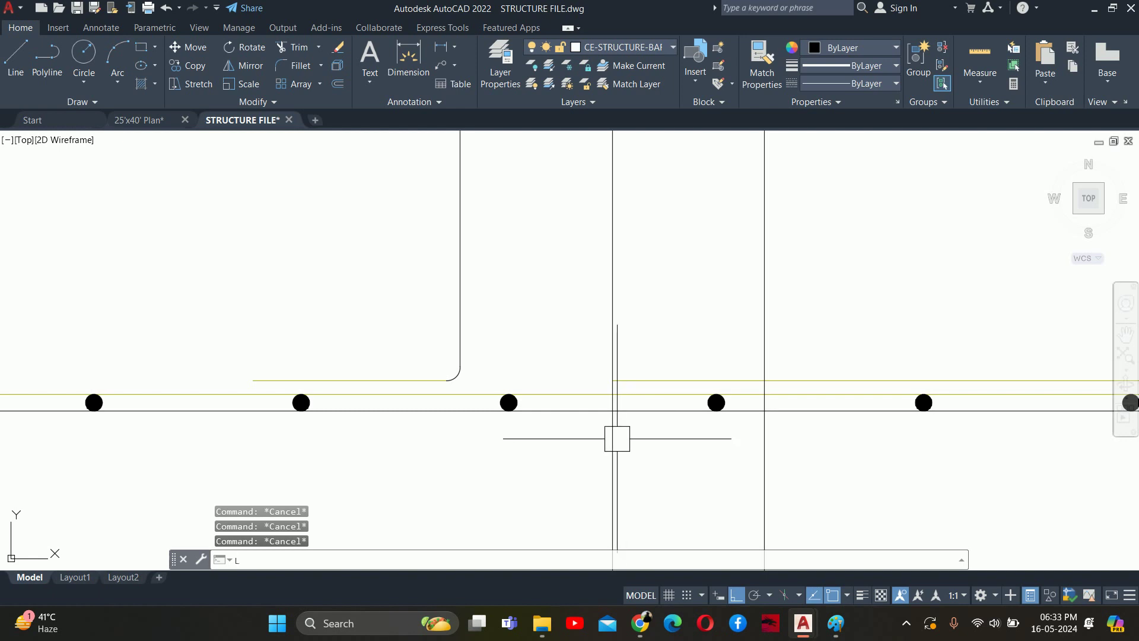
Pan to the column's lower end, abandoning stray line and trim attempts.
key("Return")
left_click(612, 380)
scroll(446, 380, "up", 4)
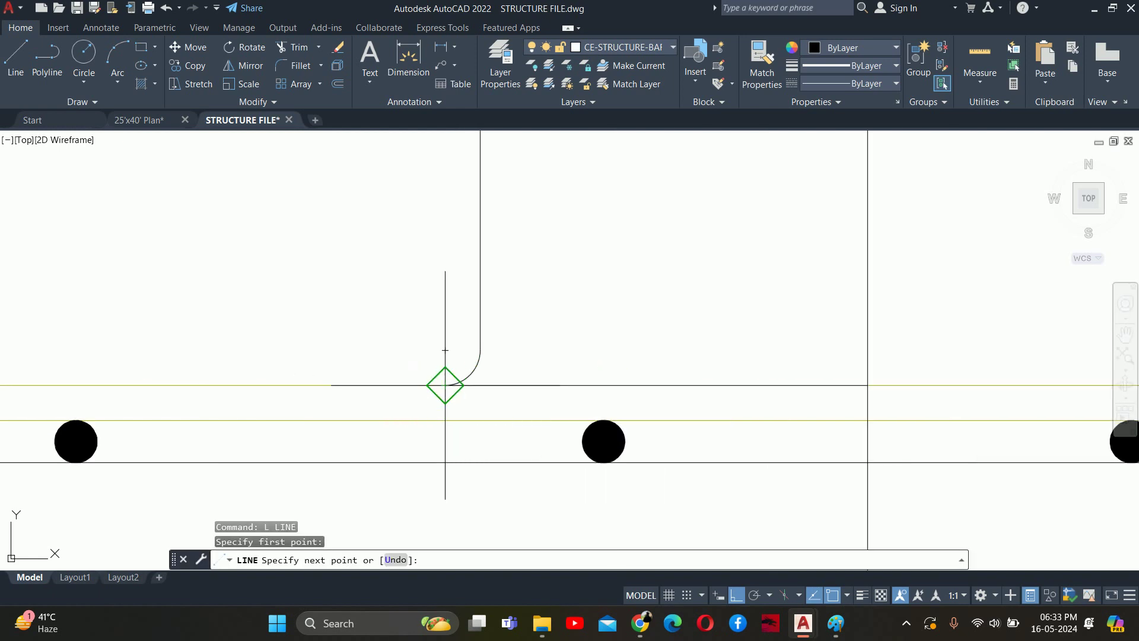
key("Escape")
key("Escape")
scroll(803, 399, "down", 4)
key("Escape")
key("Escape")
middle_click_drag(794, 427, 710, 423)
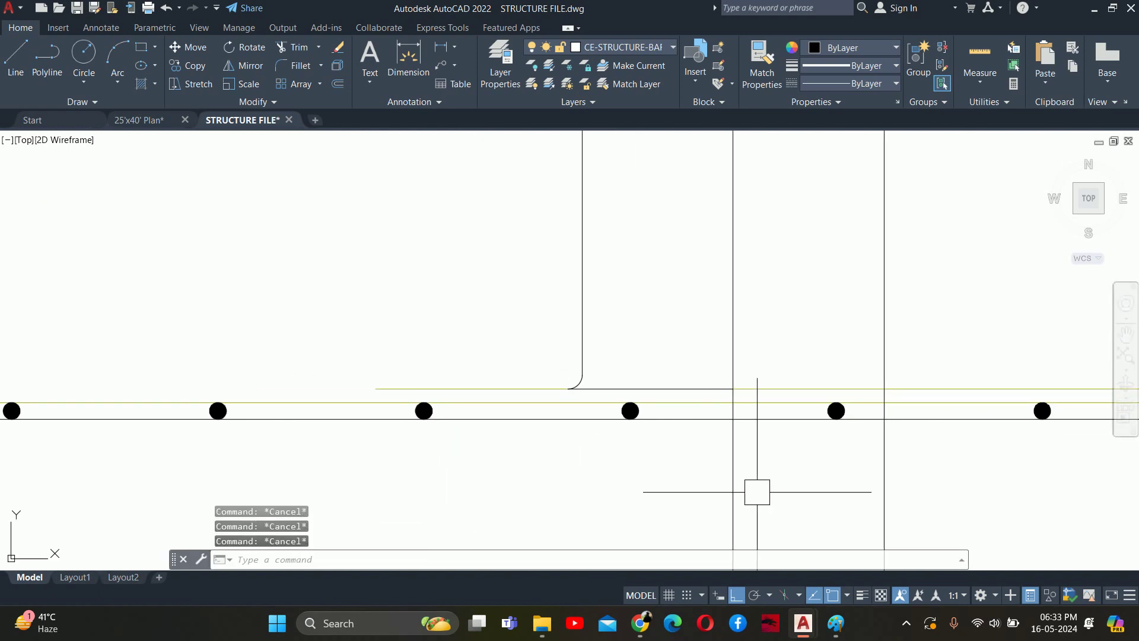
type("Tr")
key("Return")
scroll(734, 409, "up", 5)
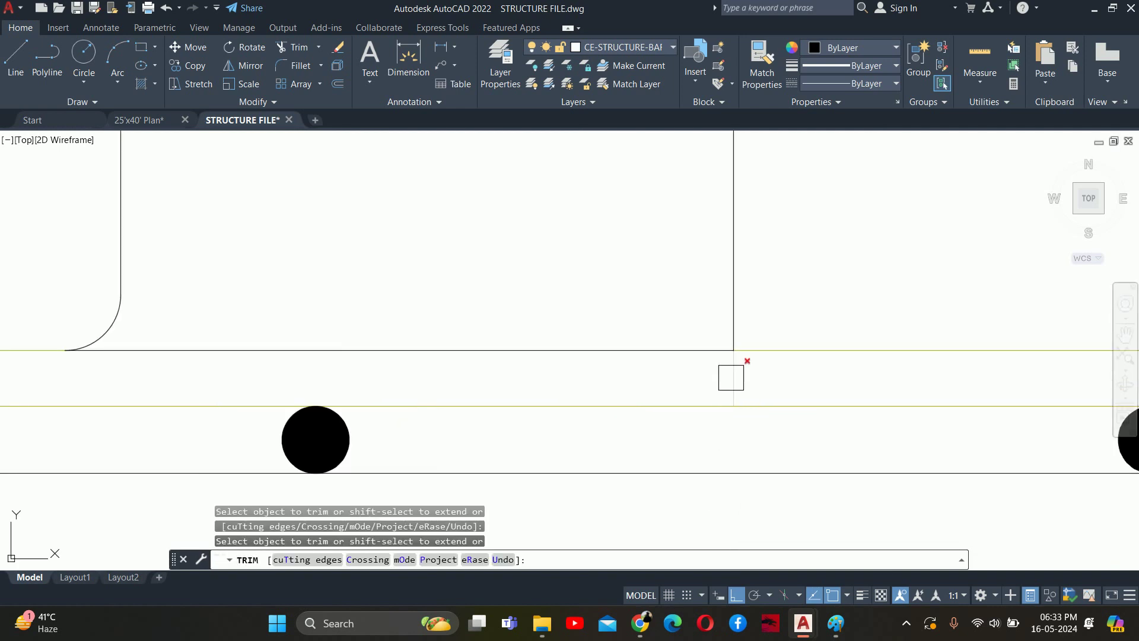
scroll(749, 369, "down", 2)
key("Escape")
key("Escape")
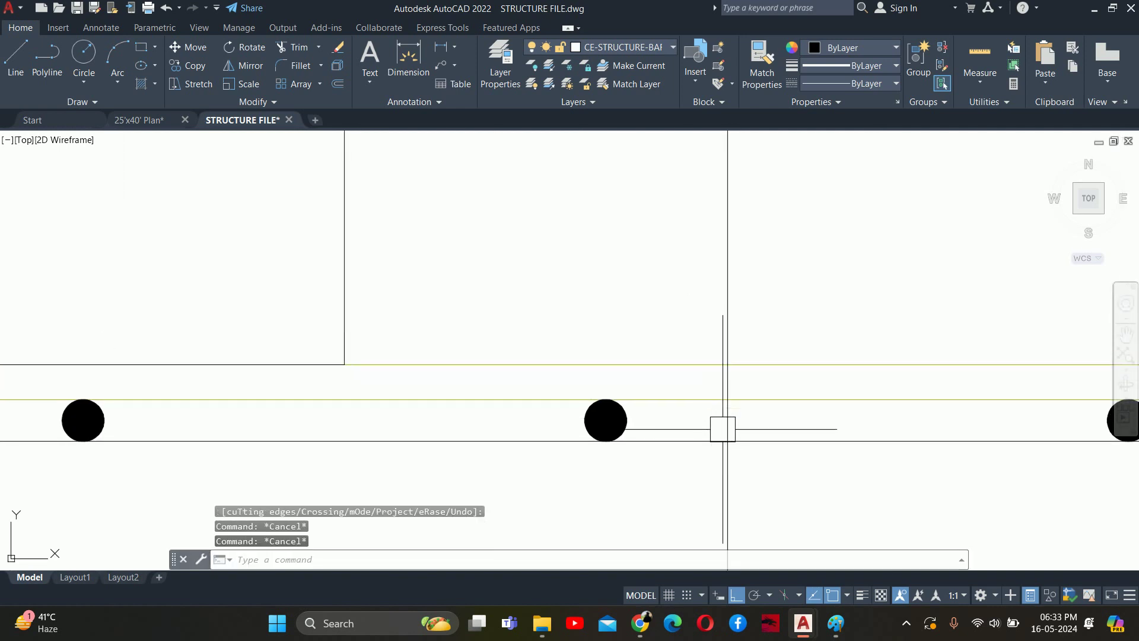
key("Return")
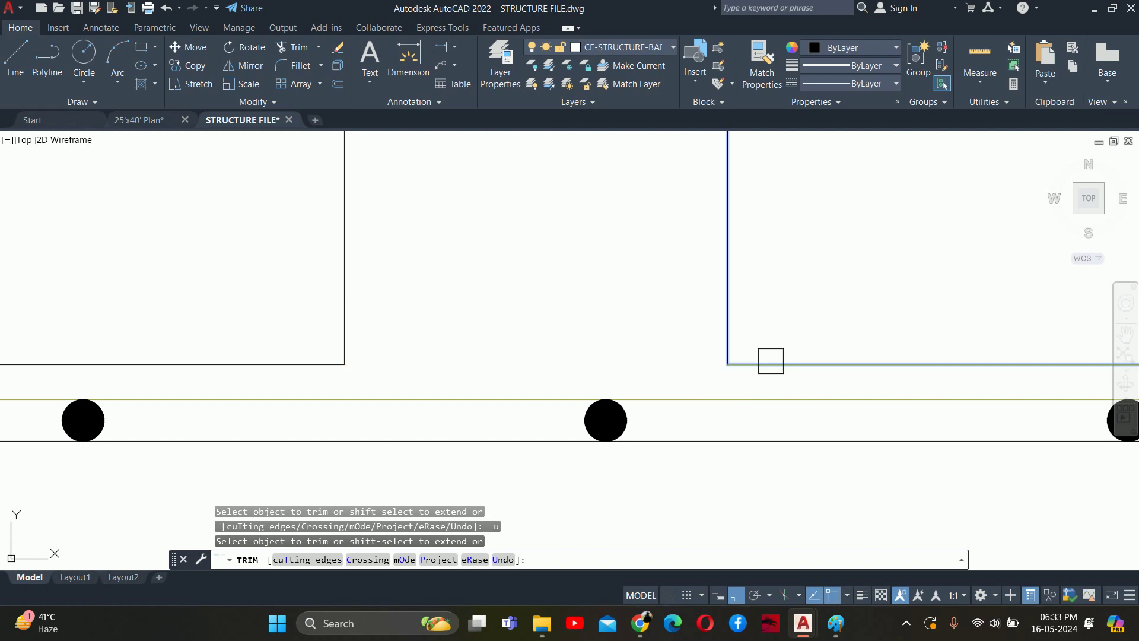
key("Escape")
middle_click_drag(251, 343, 635, 363)
Offset a column bar line by 150.
type("o")
key("Return")
type("1")
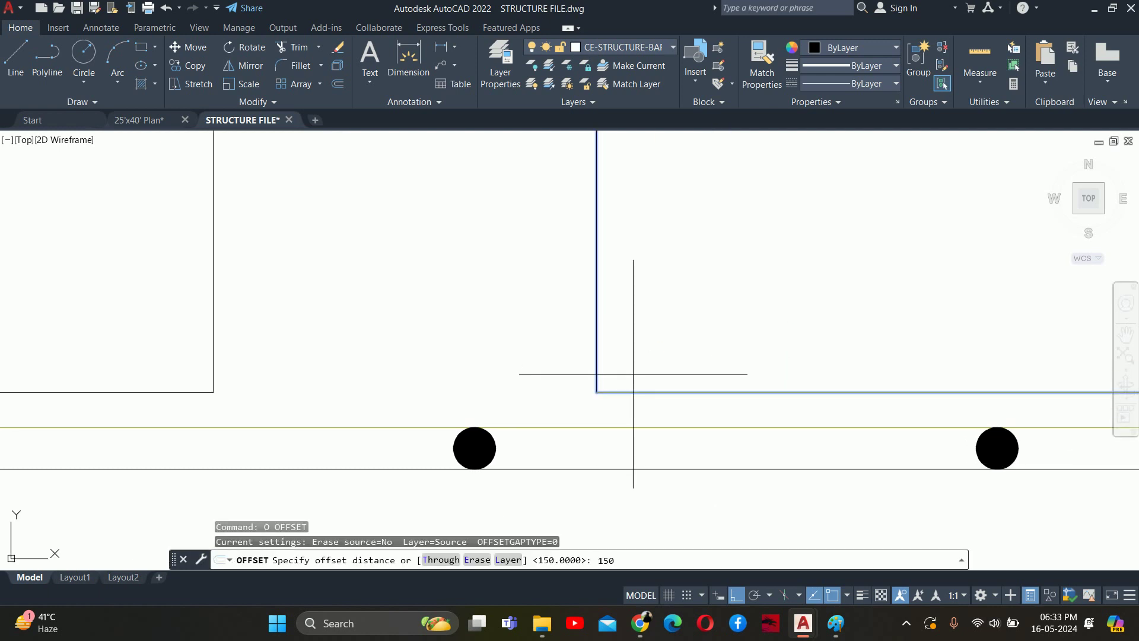
key("Return")
left_click(633, 391)
left_click(653, 351)
scroll(652, 373, "down", 2)
Trim off the overhanging horizontal bar segment.
type("tr")
key("Return")
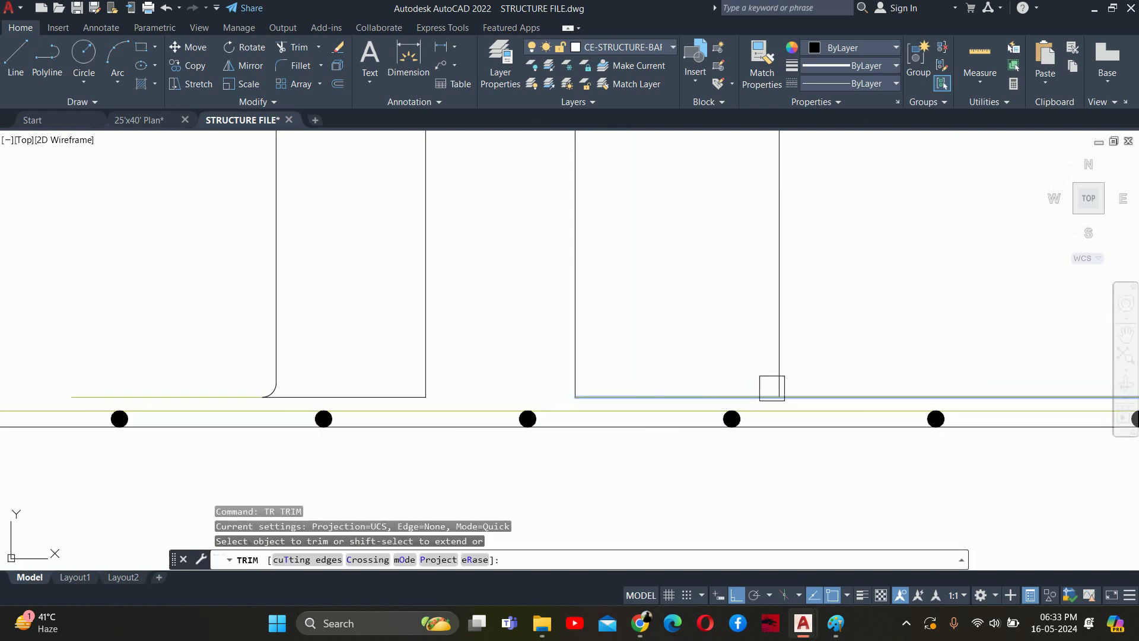
left_click(772, 388)
key("Escape")
scroll(651, 379, "down", 2)
key("Escape")
key("Escape")
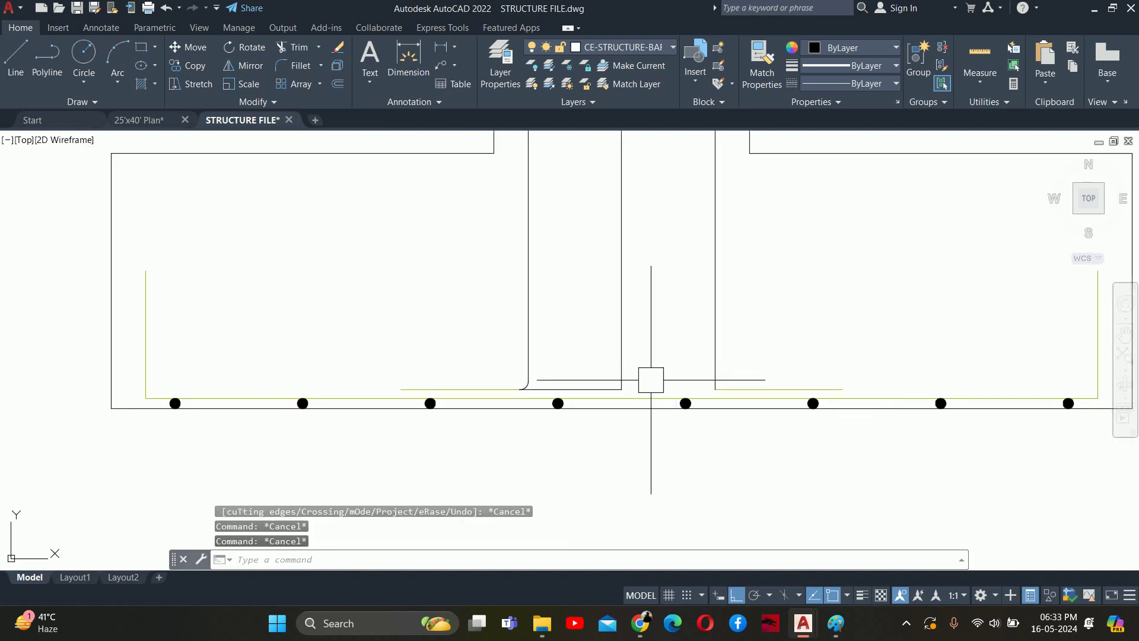
Fillet both column bars' lower corners with radius 1 in Multiple mode.
type("f")
key("Return")
type("r")
key("Return")
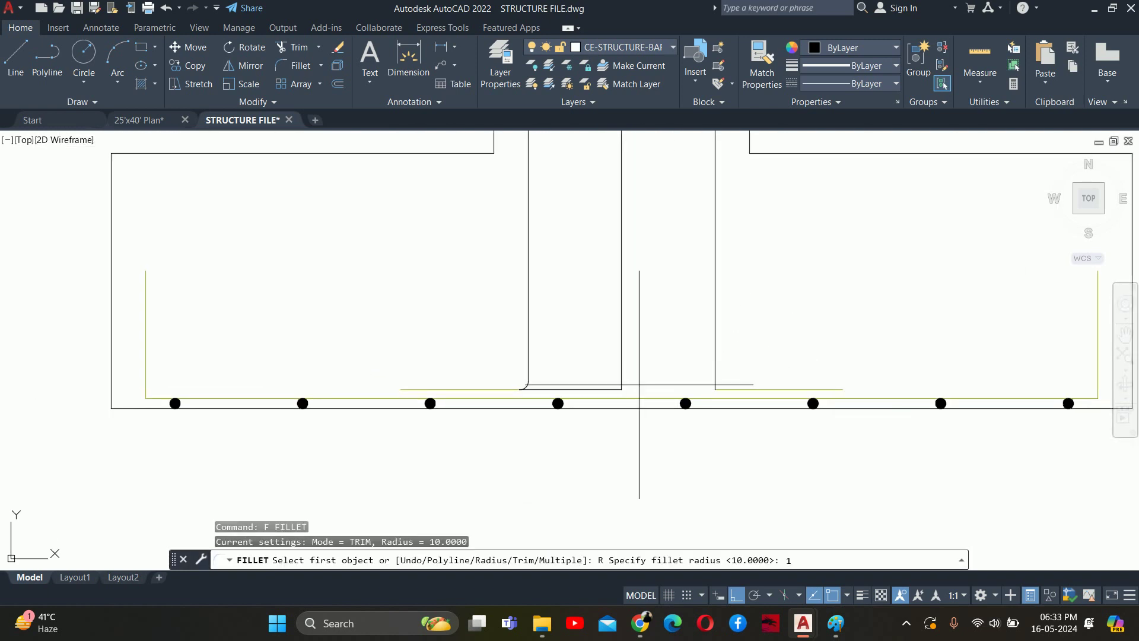
key("Return")
type("m")
key("Return")
scroll(636, 394, "up", 2)
left_click(592, 386)
left_click(626, 326)
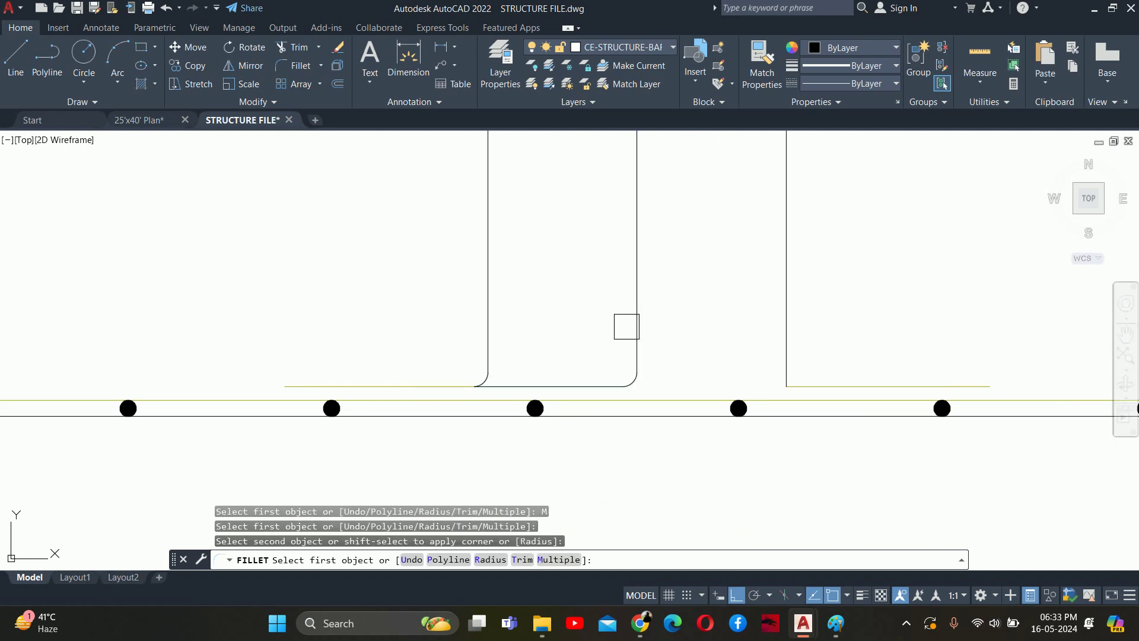
left_click(788, 332)
left_click(838, 374)
key("Escape")
key("Escape")
key("Escape")
scroll(738, 368, "down", 2)
mouse_move(667, 380)
middle_mouse_down()
mouse_move(656, 407)
mouse_move(603, 382)
middle_mouse_up()
scroll(602, 385, "up", 2)
Match the source bar line's properties onto the left and right column bars with MA.
key("Return")
left_click(607, 331)
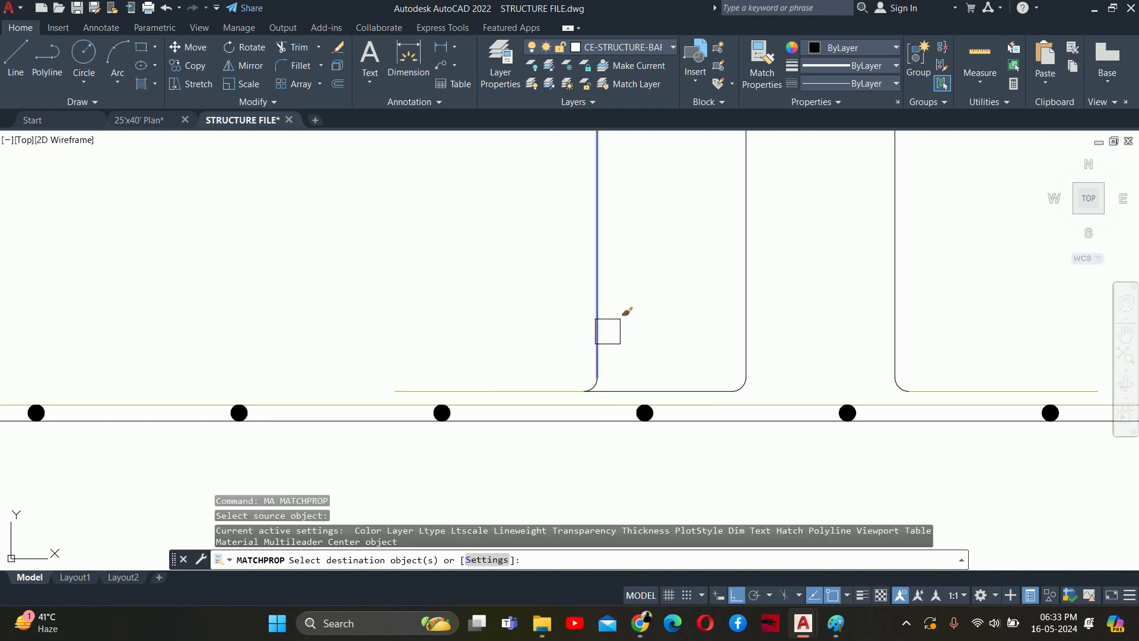
left_click(555, 389)
left_click(948, 389)
key("Escape")
scroll(717, 358, "down", 4)
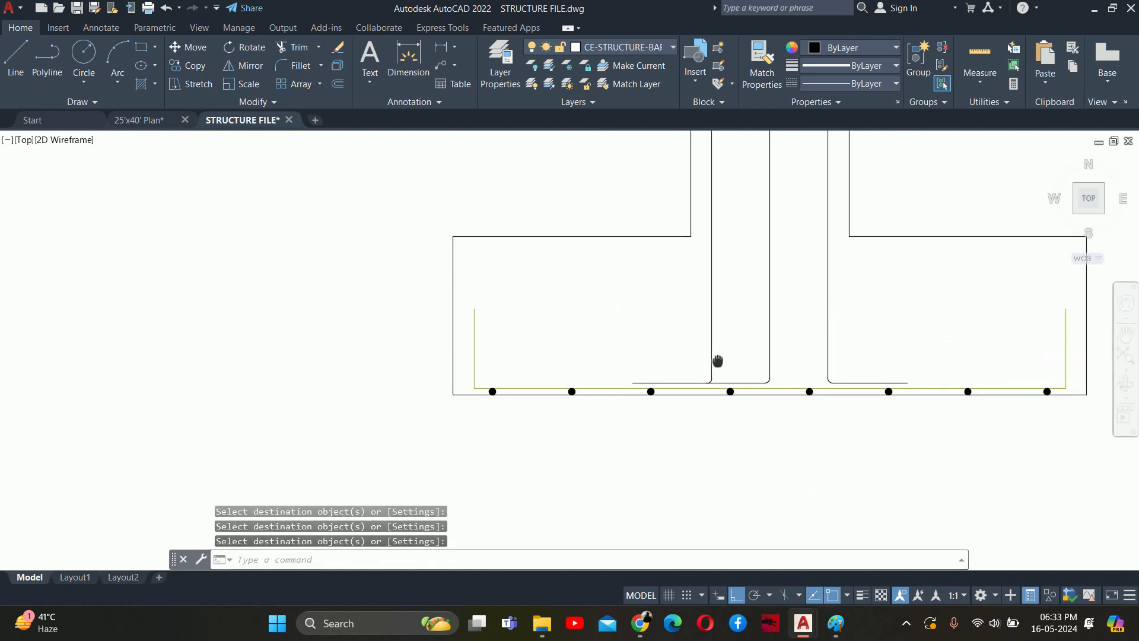
scroll(730, 285, "down", 2)
scroll(739, 368, "down", 2)
scroll(681, 256, "down", 1)
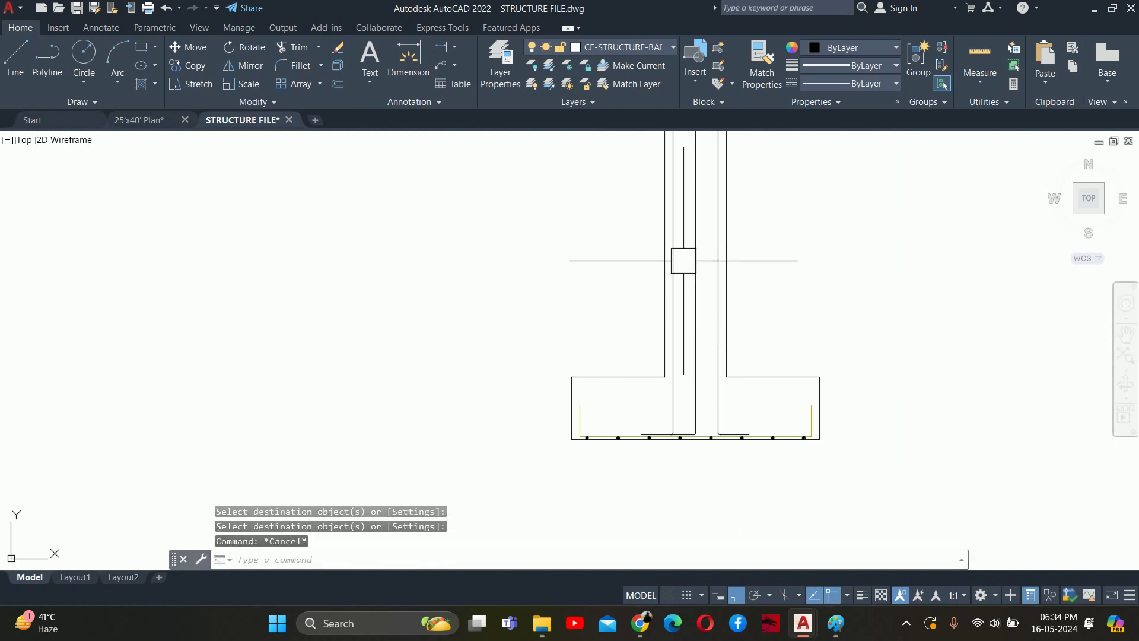
scroll(671, 231, "down", 3)
scroll(683, 339, "up", 3)
scroll(666, 407, "up", 3)
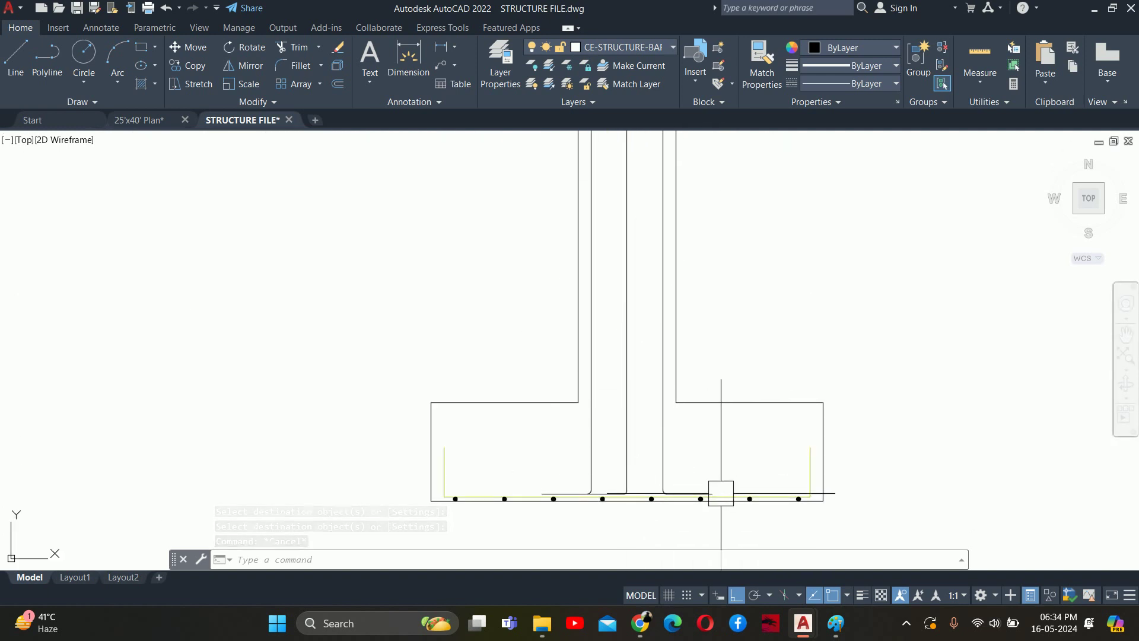
key("Escape")
scroll(676, 474, "up", 2)
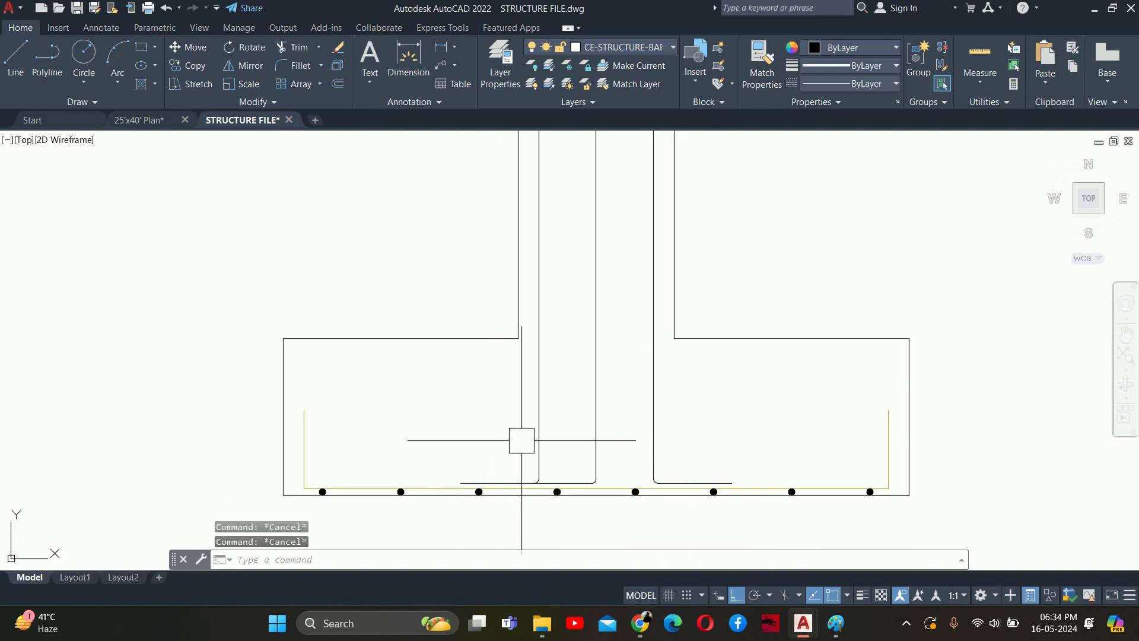
scroll(587, 426, "down", 5)
scroll(622, 280, "down", 3)
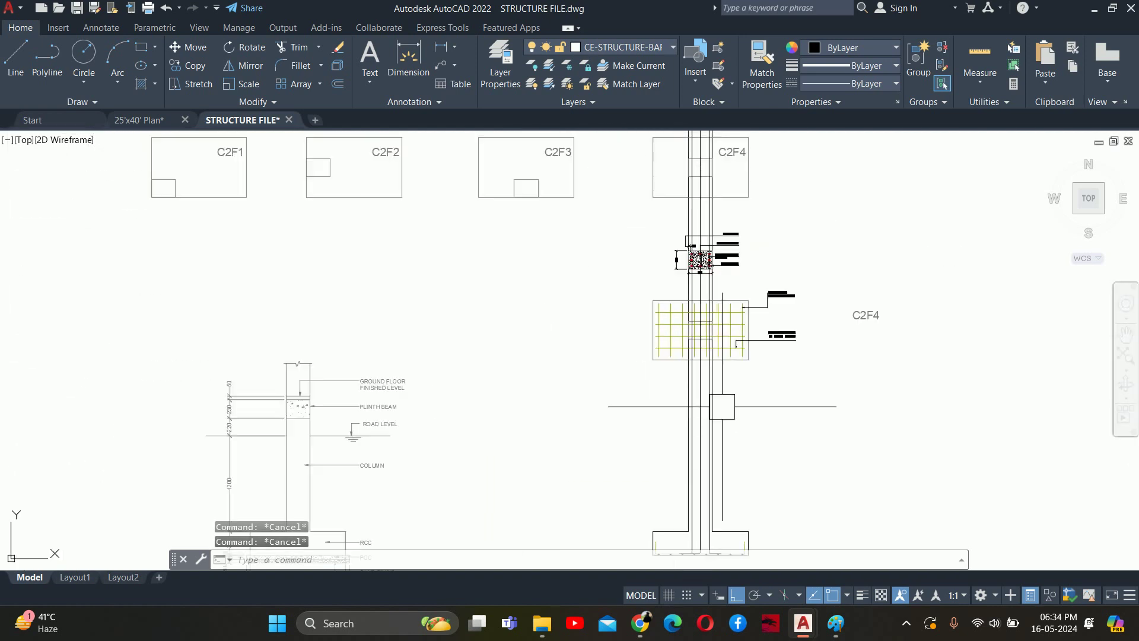
scroll(706, 332, "down", 3)
scroll(708, 379, "up", 3)
scroll(756, 238, "down", 3)
scroll(712, 386, "up", 3)
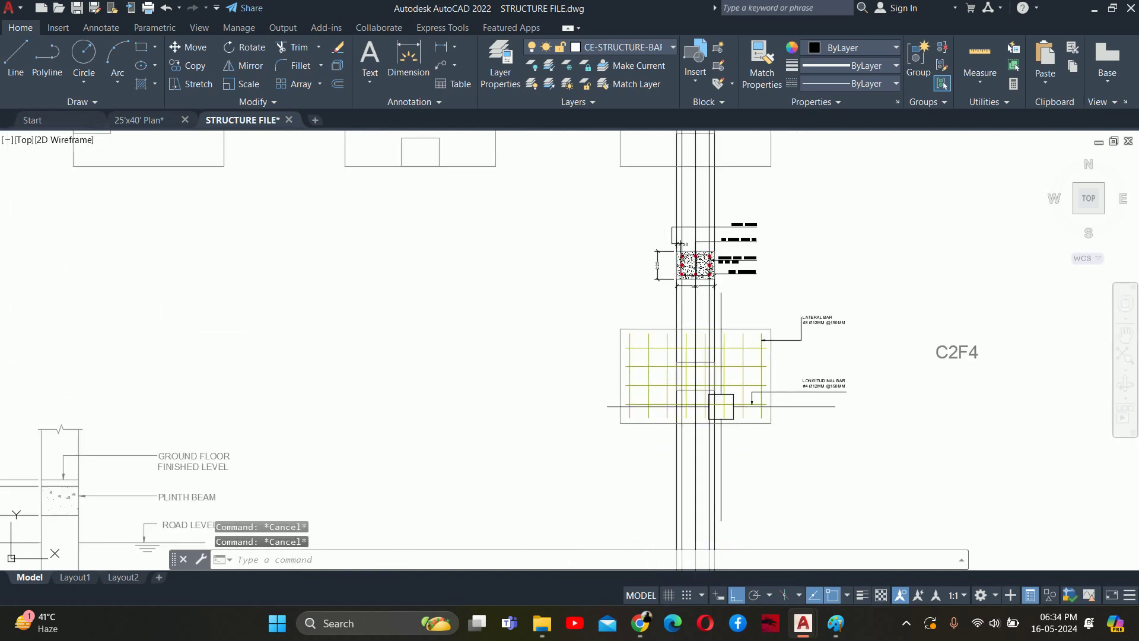
middle_click_drag(705, 558, 715, 358)
scroll(715, 358, "down", 4)
scroll(711, 427, "up", 5)
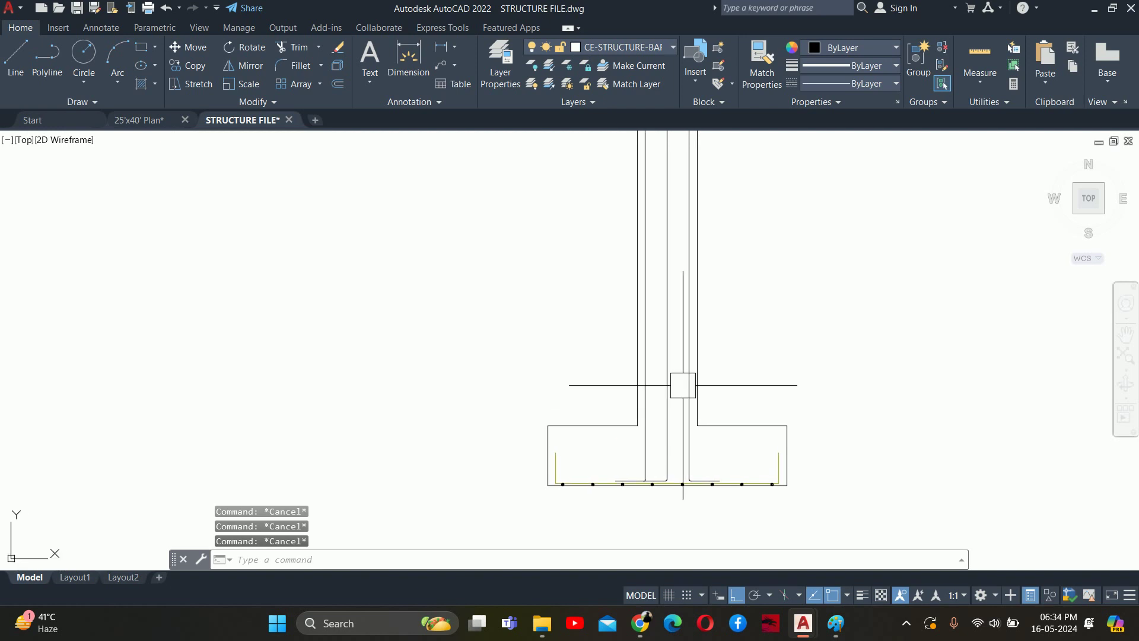
Offset the line 150 upward to create the tie's guide line.
type("L")
key("Return")
scroll(586, 377, "up", 4)
left_click(586, 377)
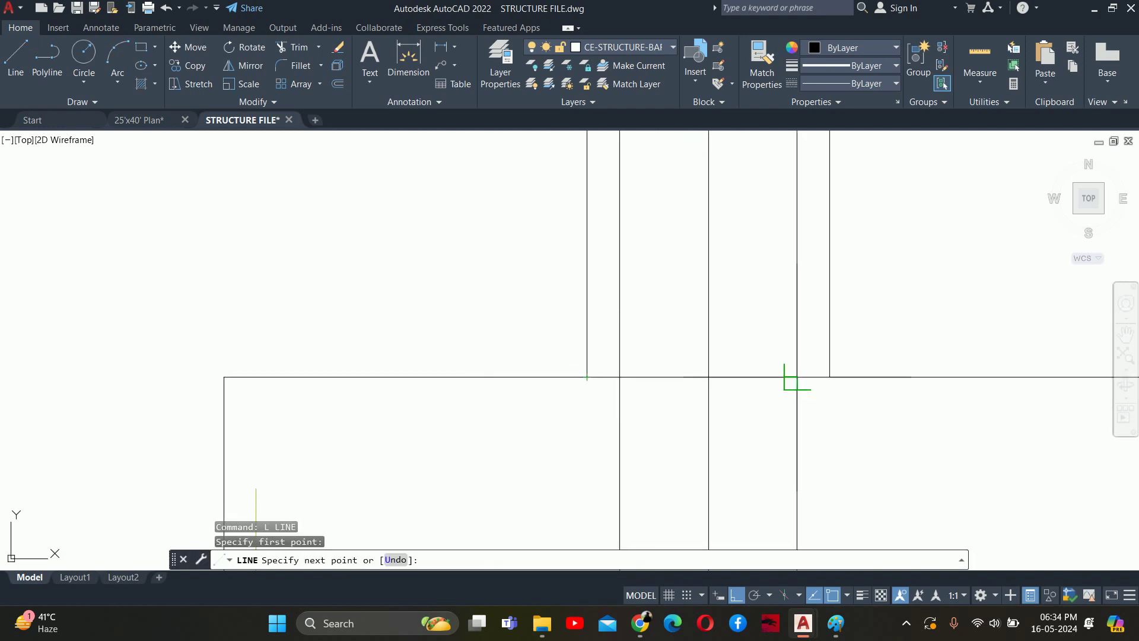
key("Escape")
key("Escape")
scroll(717, 468, "down", 5)
type("O")
key("Return")
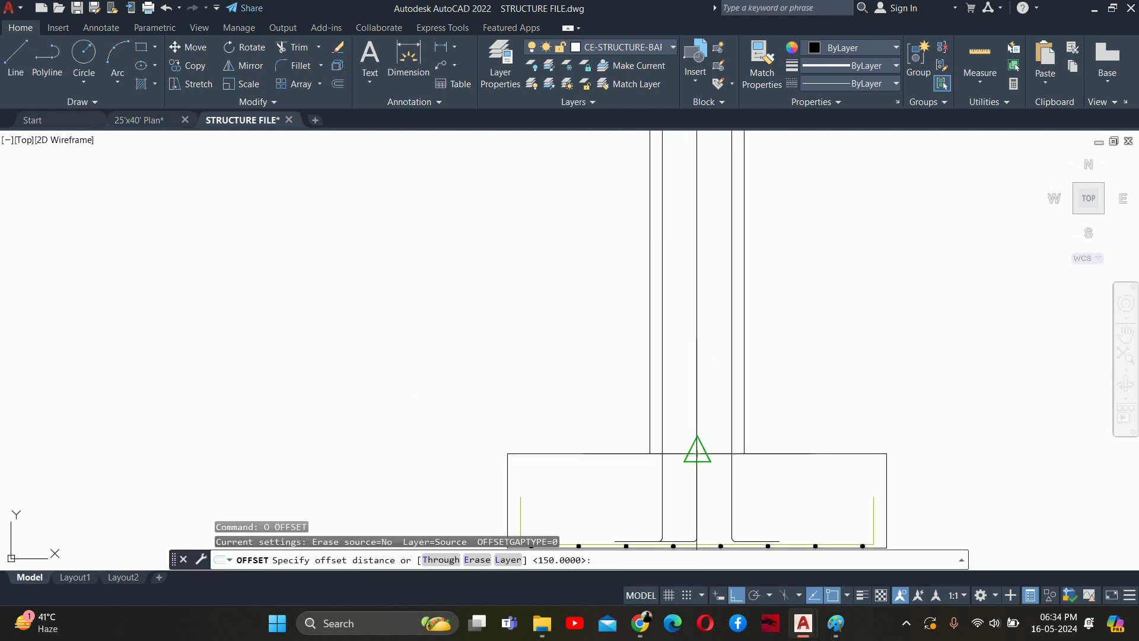
key("Return")
scroll(687, 453, "up", 5)
left_click(684, 452)
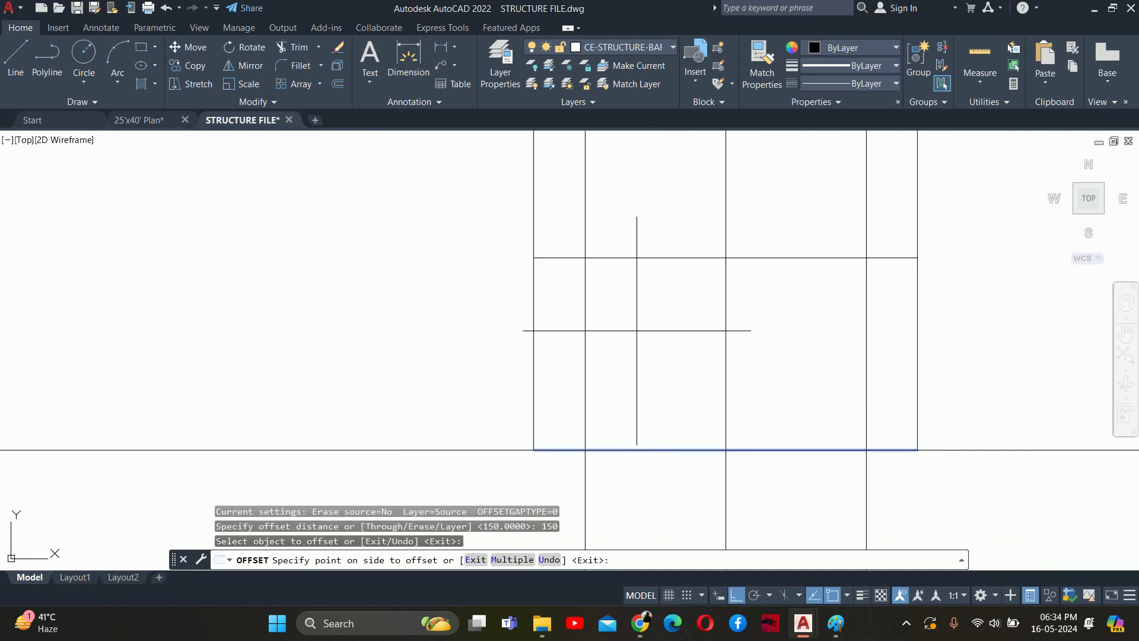
left_click(673, 330)
key("Escape")
Delete the unwanted bottom line.
left_click_drag(676, 472, 641, 378)
scroll(681, 440, "down", 2)
key("Delete")
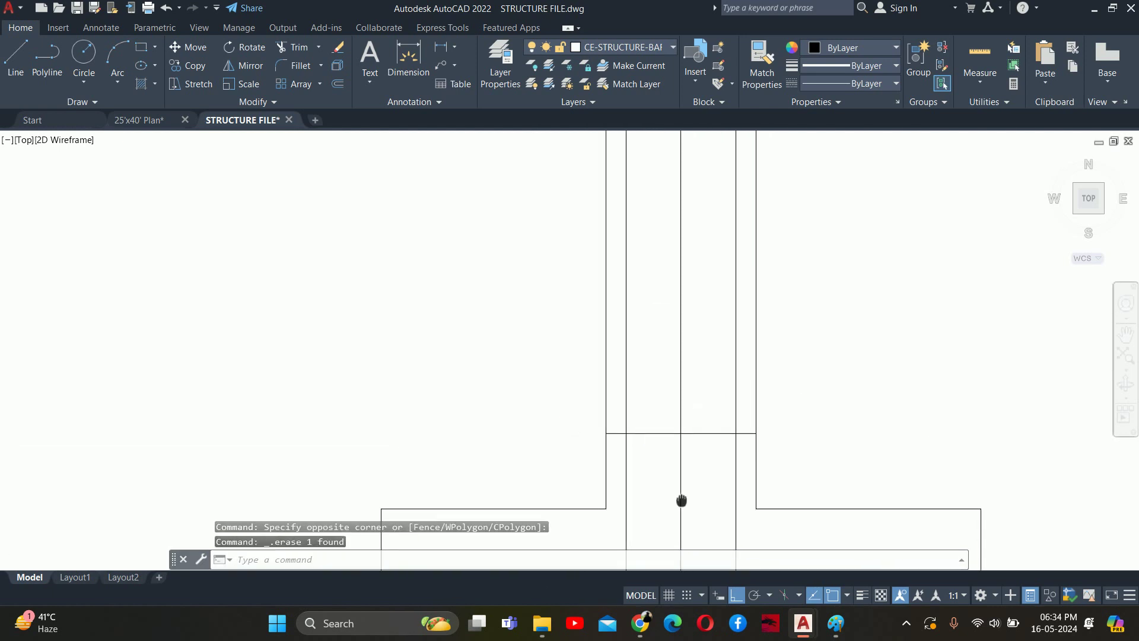
scroll(727, 445, "up", 1)
key("Escape")
key("Escape")
type("o")
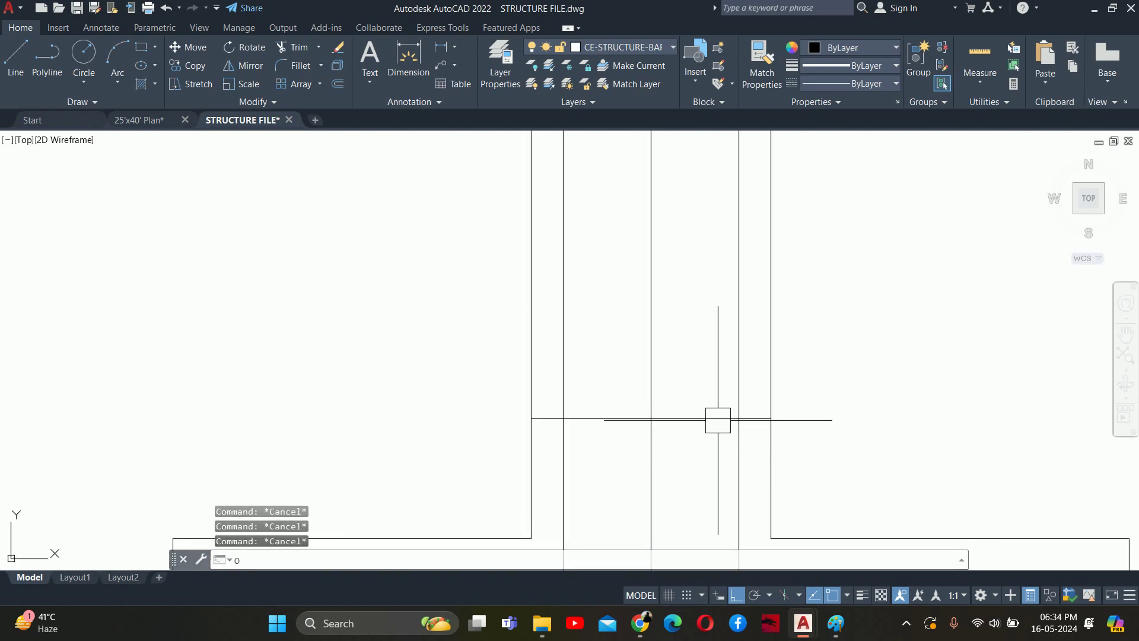
Offset the vertical bar line 8 units as a guide for the tie ends.
key("Return")
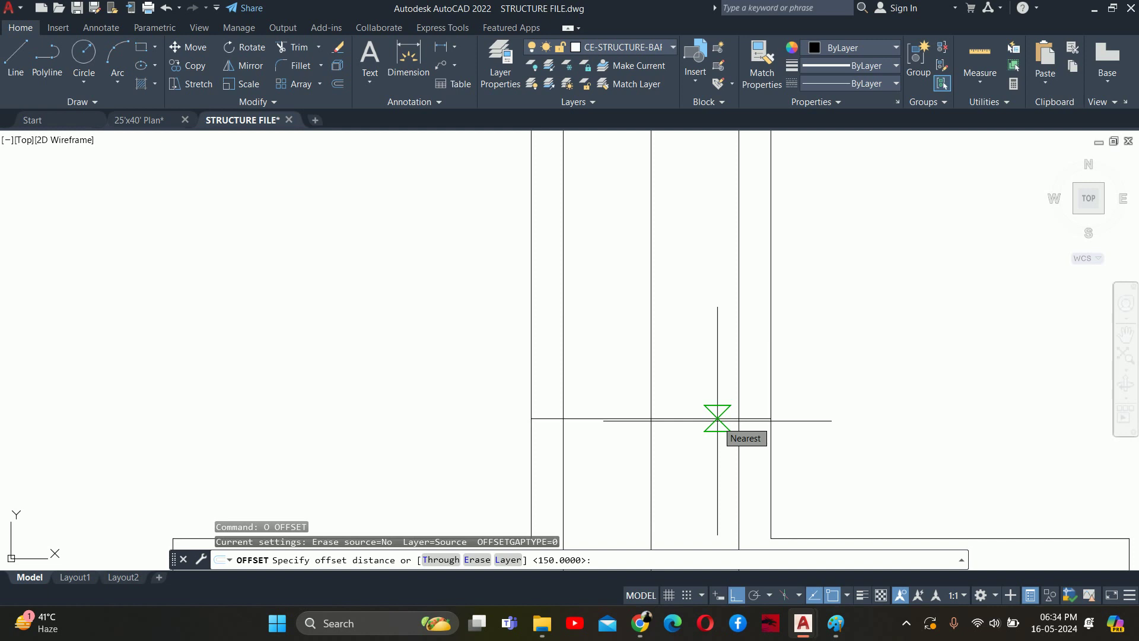
type("8")
key("Return")
left_click(735, 377)
left_click(839, 368)
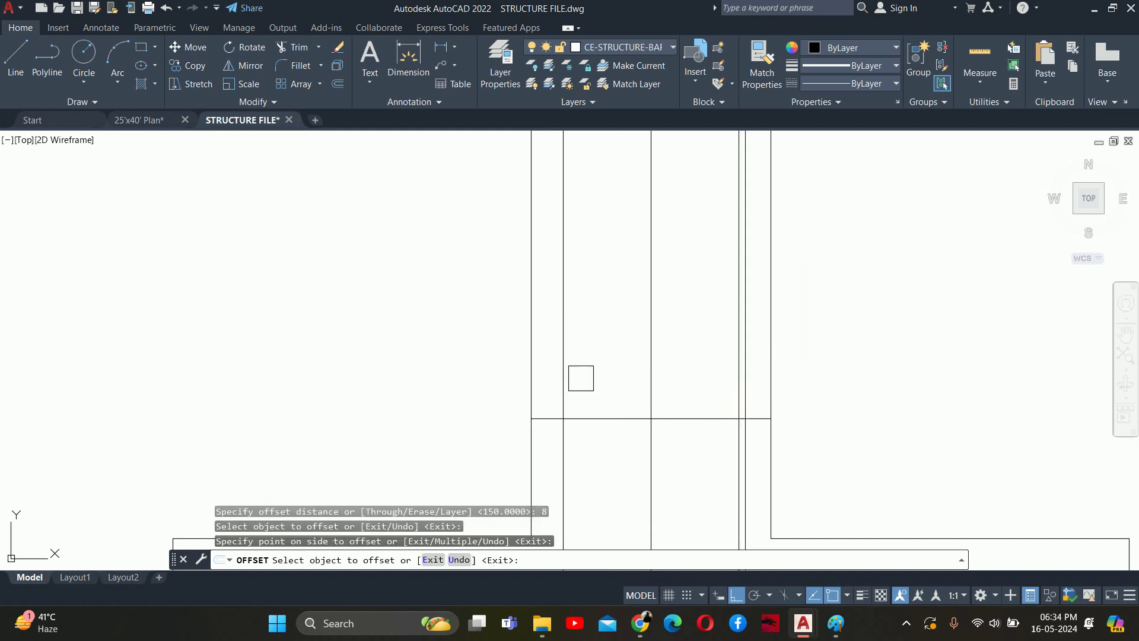
left_click(563, 368)
key("Escape")
key("Escape")
key("Escape")
Trim the tie line back to the column bars and erase the leftover construction ray.
scroll(526, 437, "up", 3)
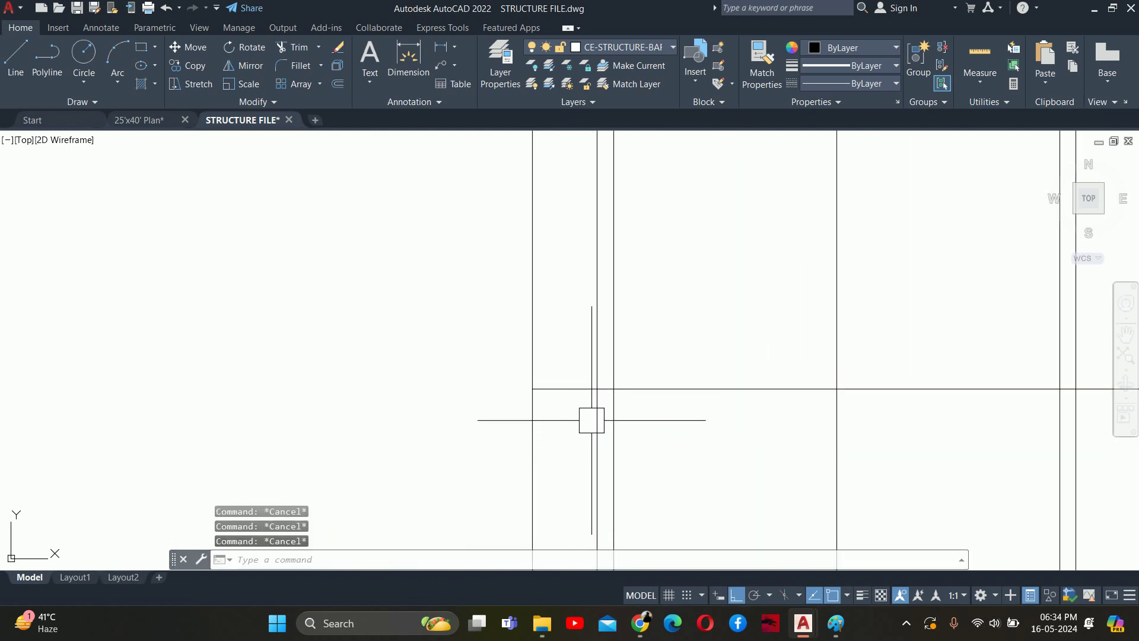
type("tr")
key("Return")
left_click_drag(558, 381, 581, 407)
middle_click_drag(612, 416, 292, 427)
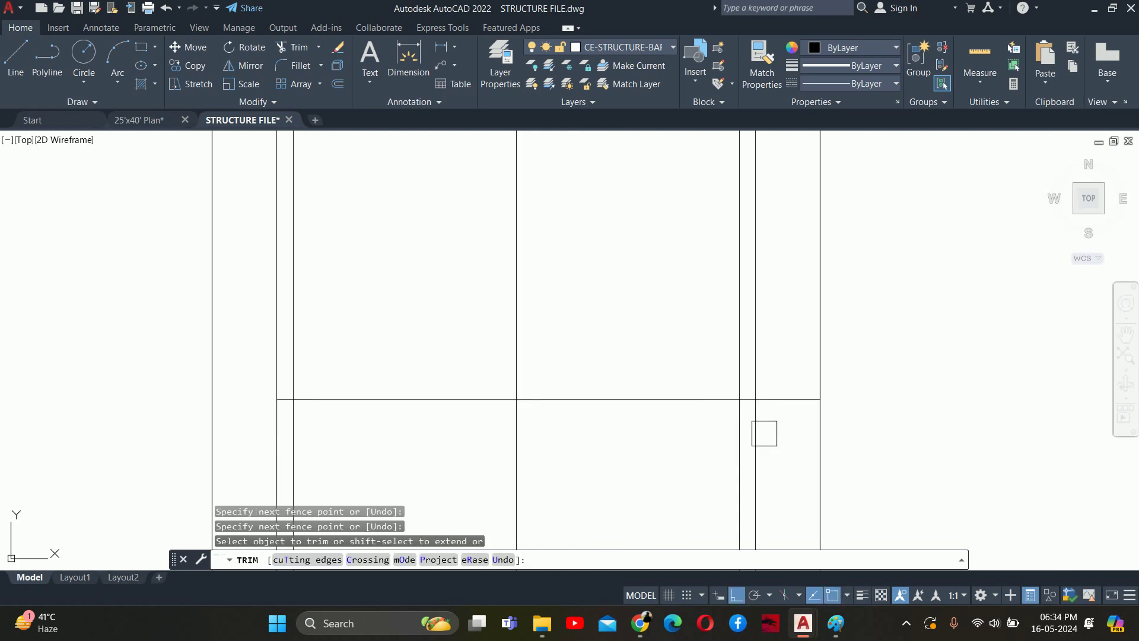
left_click(805, 399)
key("Escape")
left_click(755, 356)
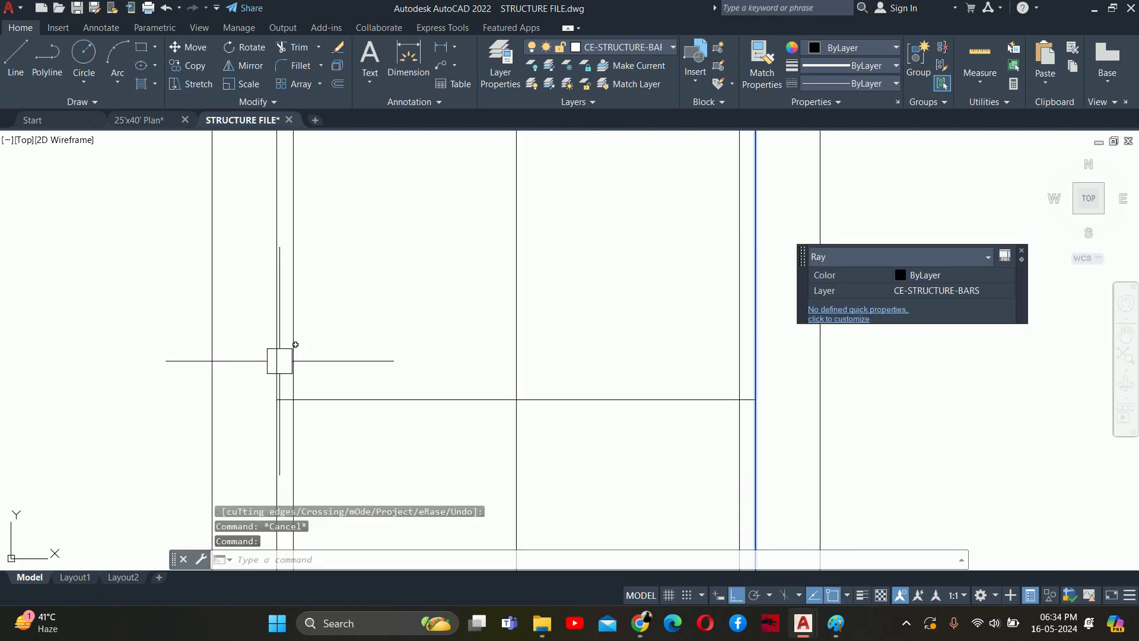
key("Delete")
mouse_move(296, 344)
middle_mouse_down()
mouse_move(463, 445)
mouse_move(755, 437)
mouse_move(724, 445)
middle_mouse_up()
Rectangular-array the horizontal tie line into 10 rows spaced 150 apart, one column.
type("co")
key("Return")
left_click(540, 372)
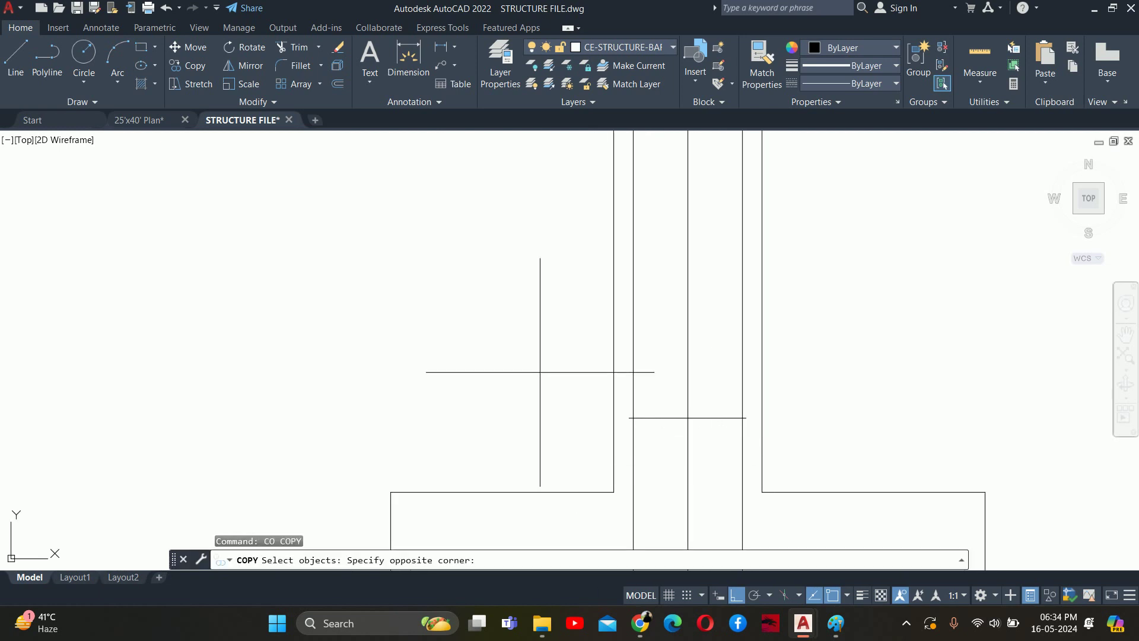
key("Escape")
key("Escape")
type("A")
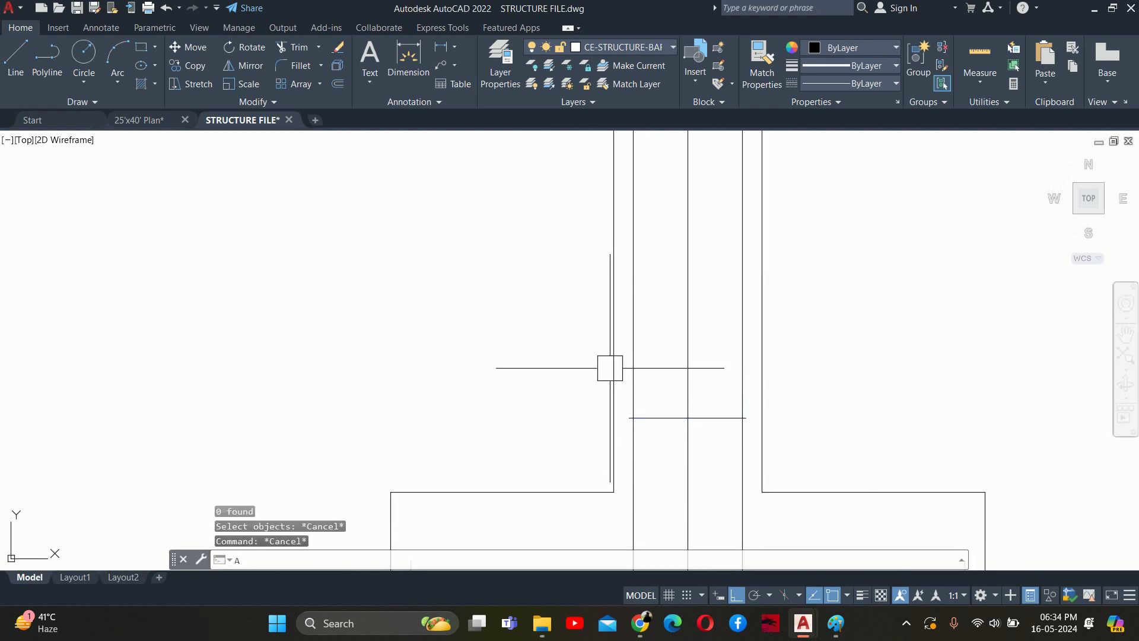
type("r")
key("Return")
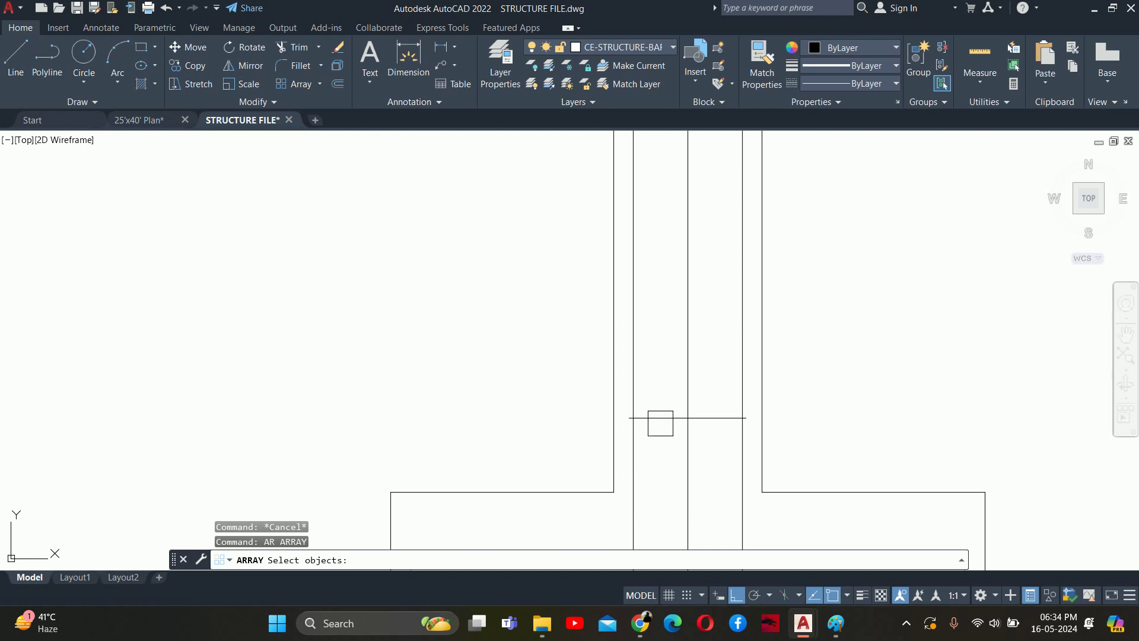
left_click(670, 418)
key("Return")
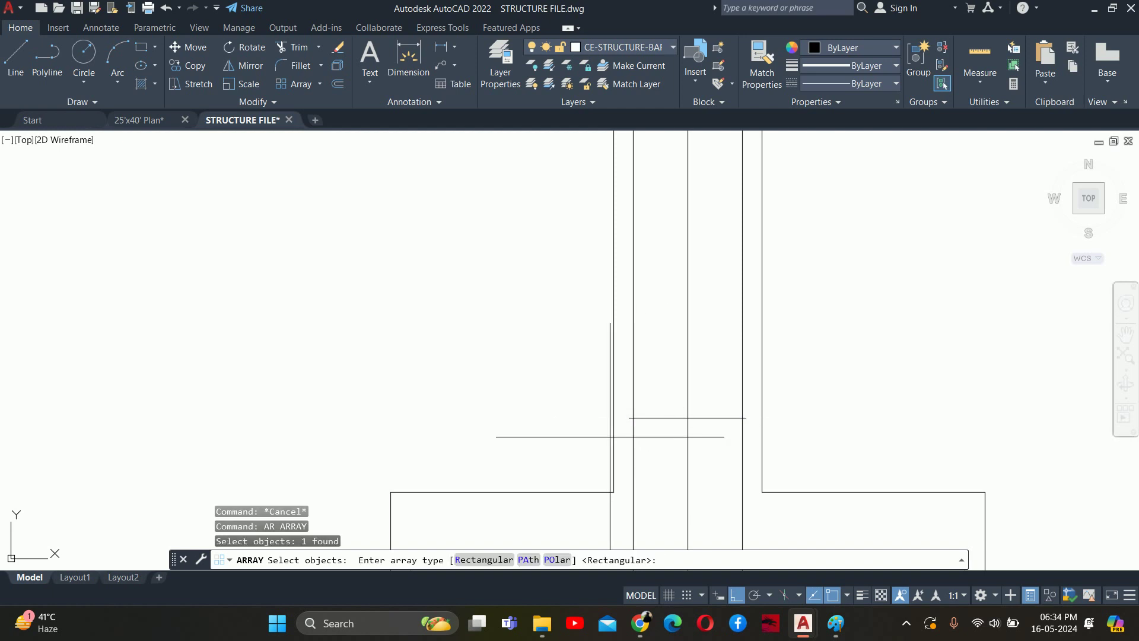
left_click(506, 559)
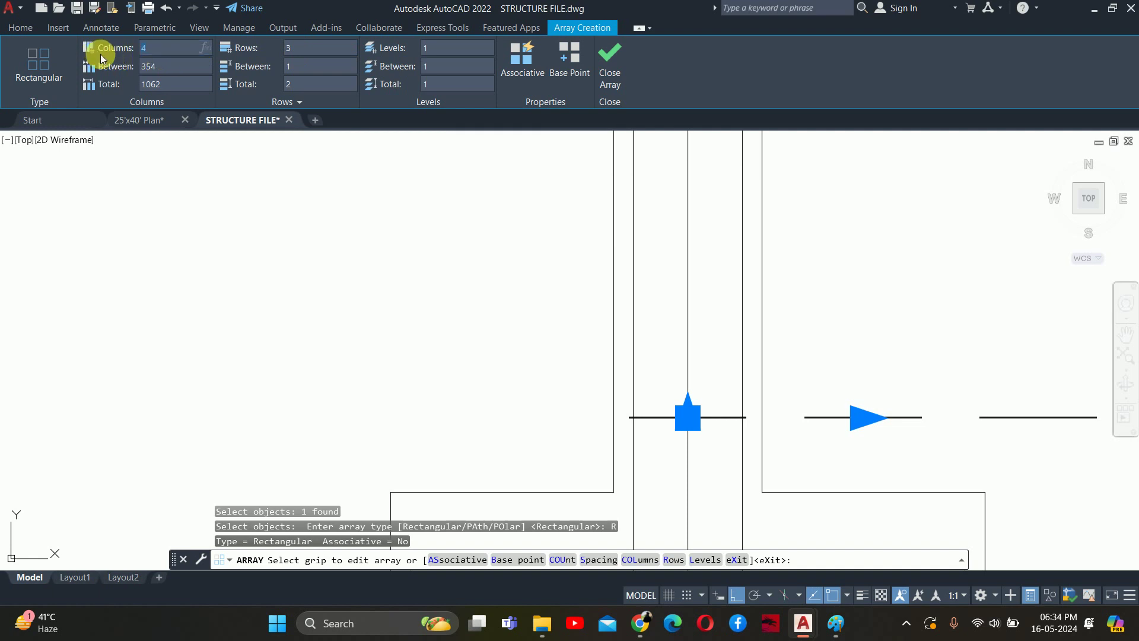
key("Return")
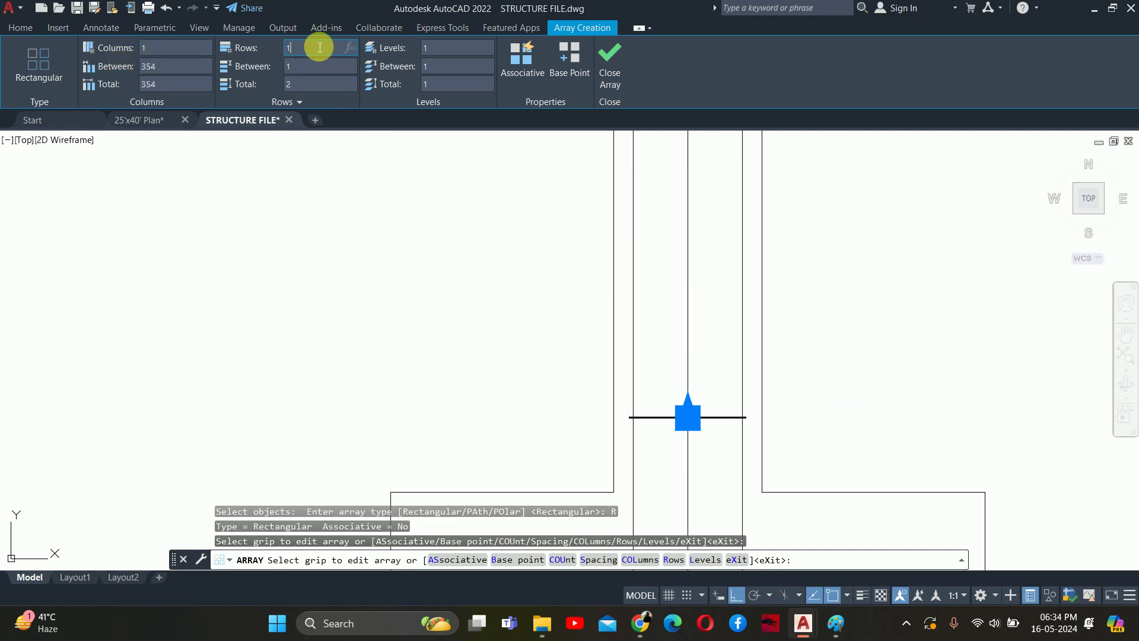
left_click(302, 72)
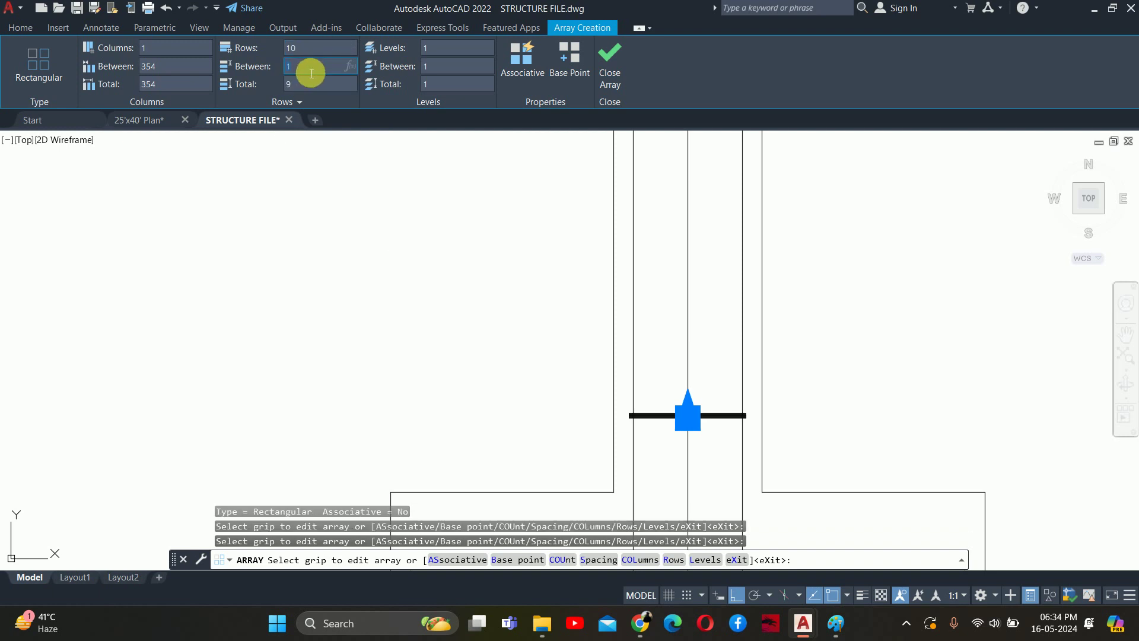
type("50")
key("Return")
scroll(694, 356, "down", 1)
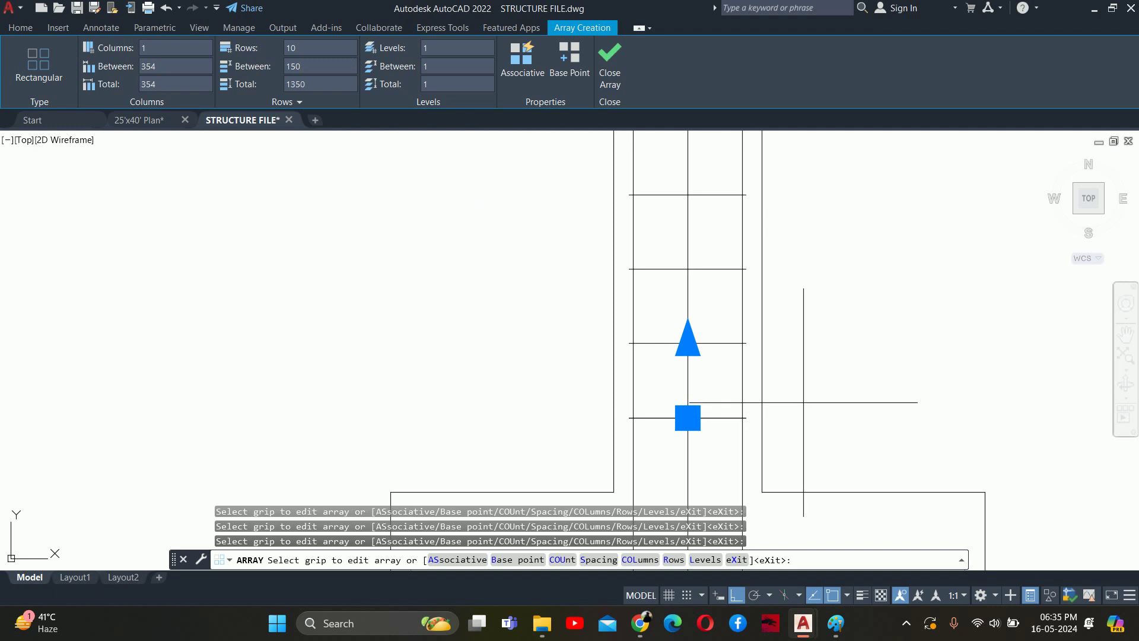
scroll(694, 356, "down", 2)
left_click(694, 308)
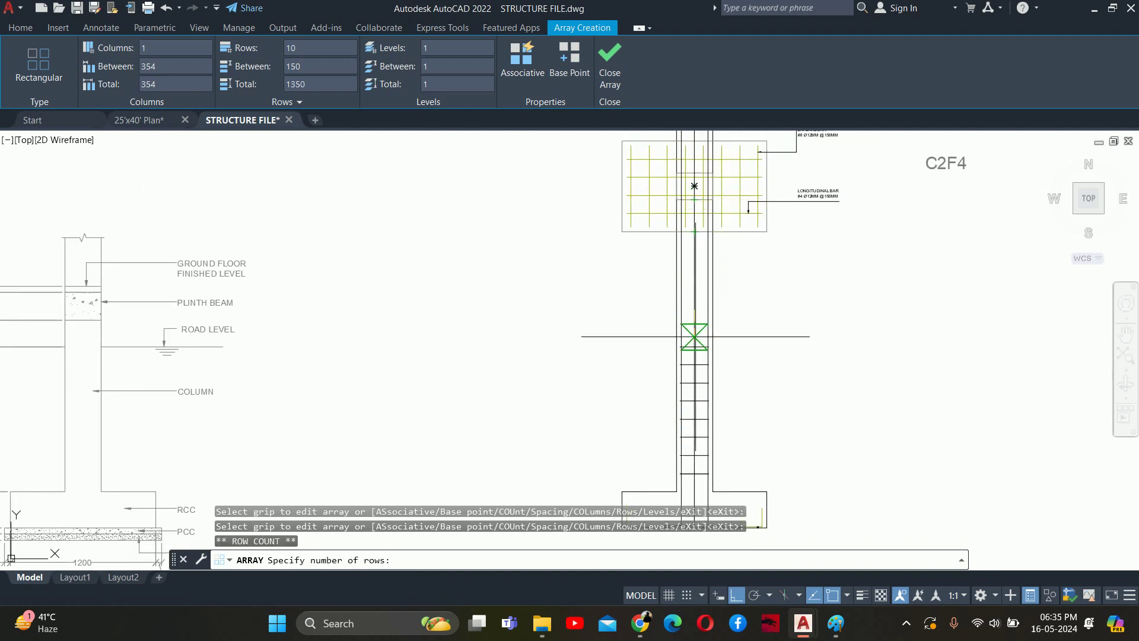
Place a size-250 break-line symbol across the top of the column, centred at the midpoint.
key("Escape")
key("Escape")
key("Escape")
scroll(694, 185, "up", 2)
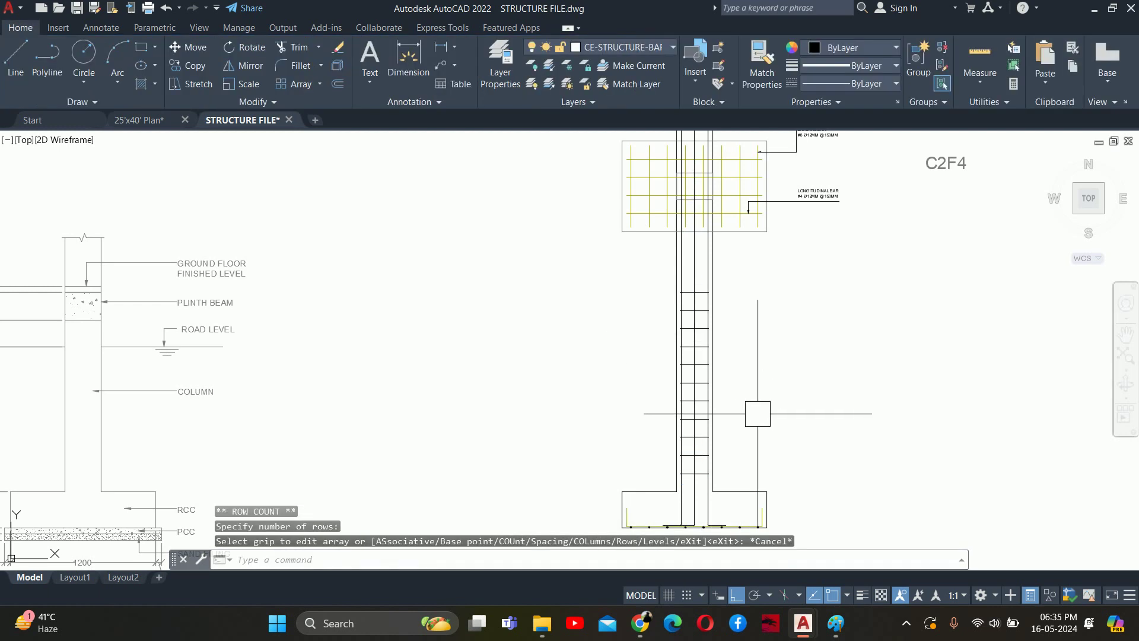
middle_click_drag(727, 387, 749, 418)
scroll(729, 409, "up", 1)
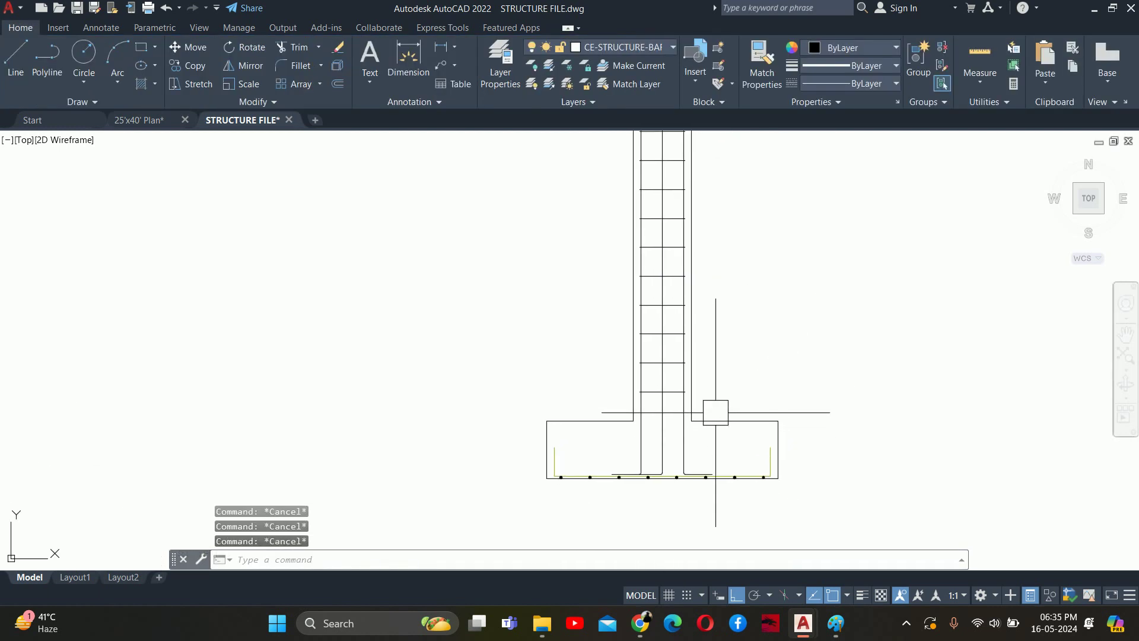
scroll(824, 320, "down", 3)
middle_click_drag(845, 316, 837, 382)
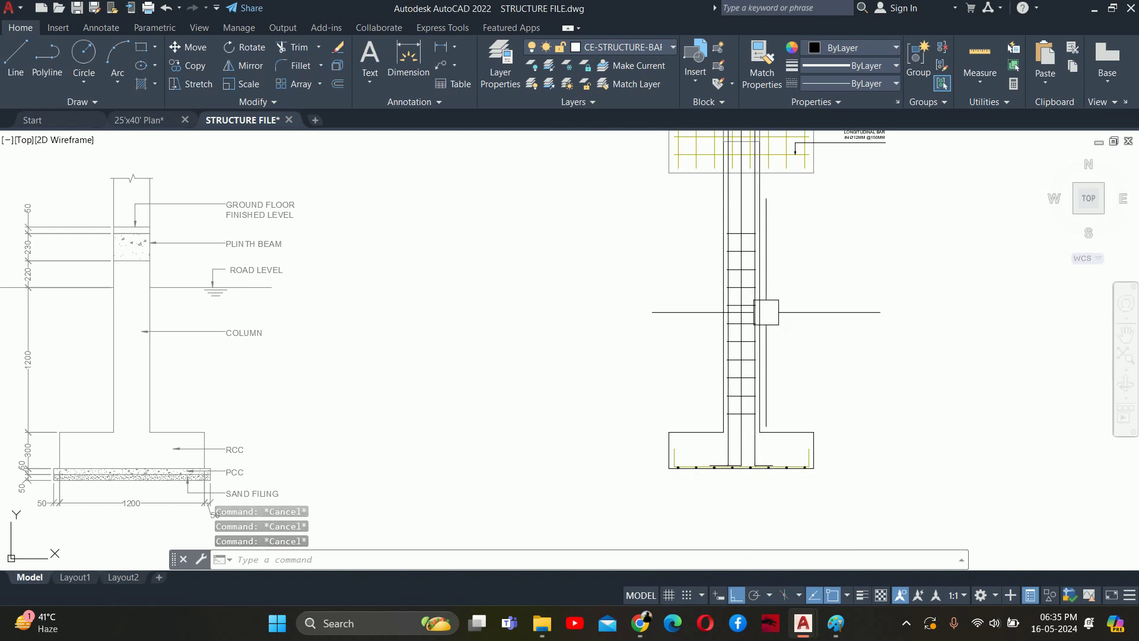
scroll(760, 382, "up", 1)
scroll(771, 354, "up", 1)
scroll(813, 338, "down", 1)
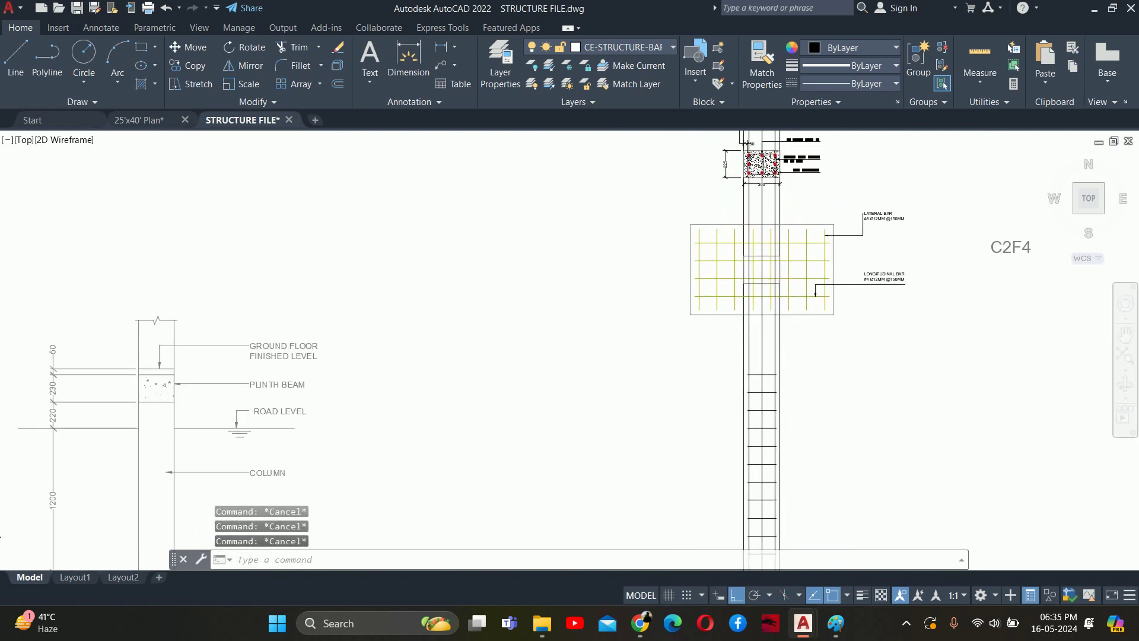
left_click(440, 26)
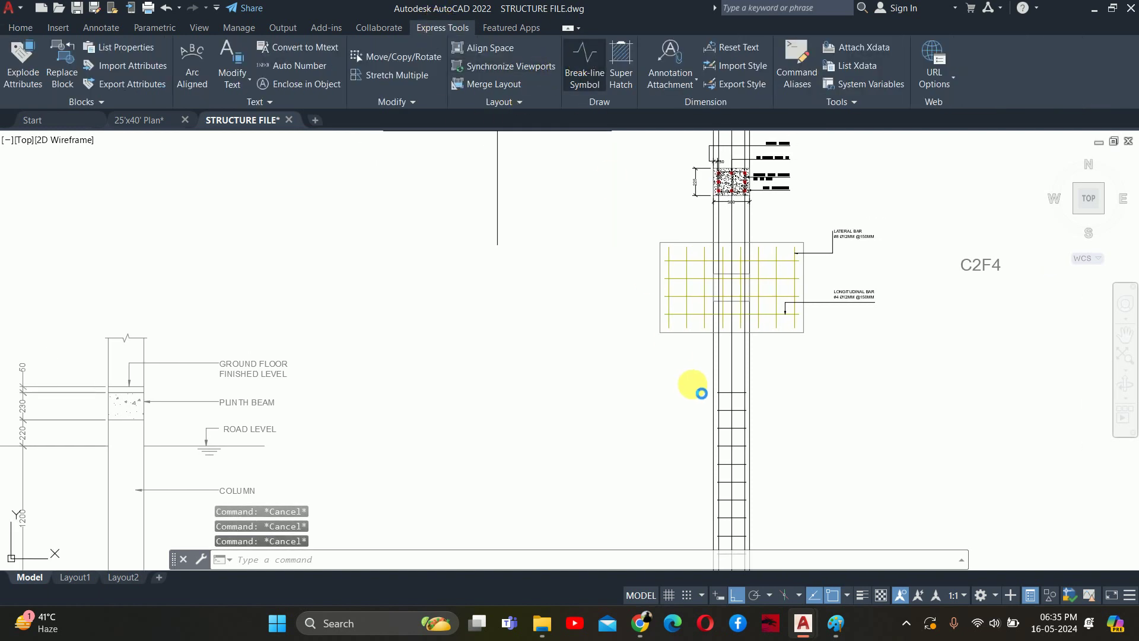
scroll(703, 385, "up", 1)
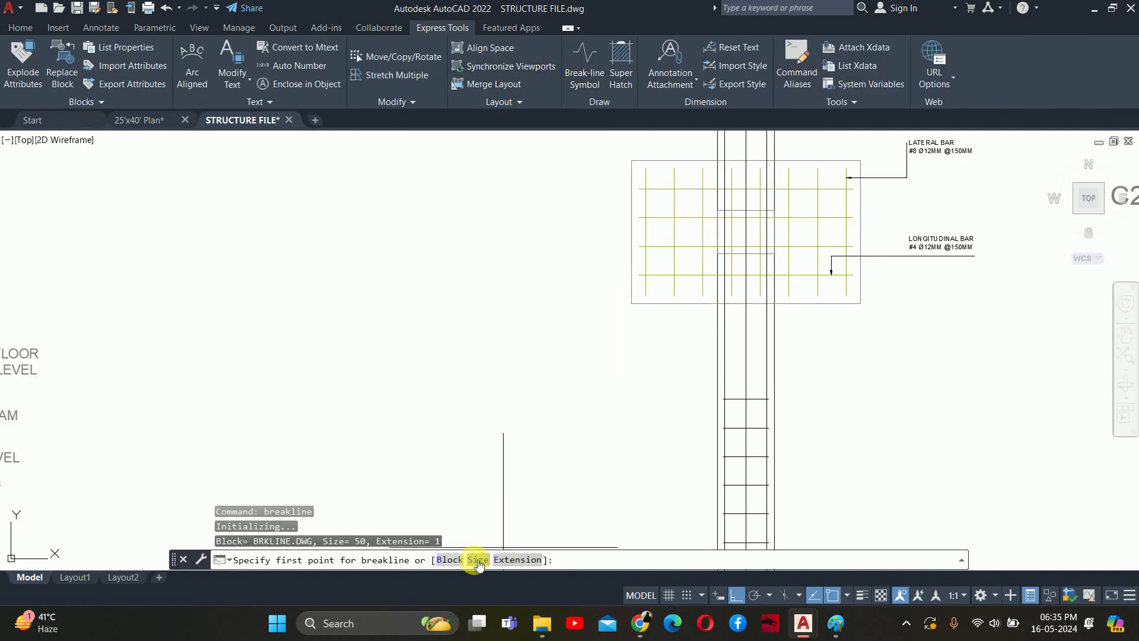
type("S")
key("Return")
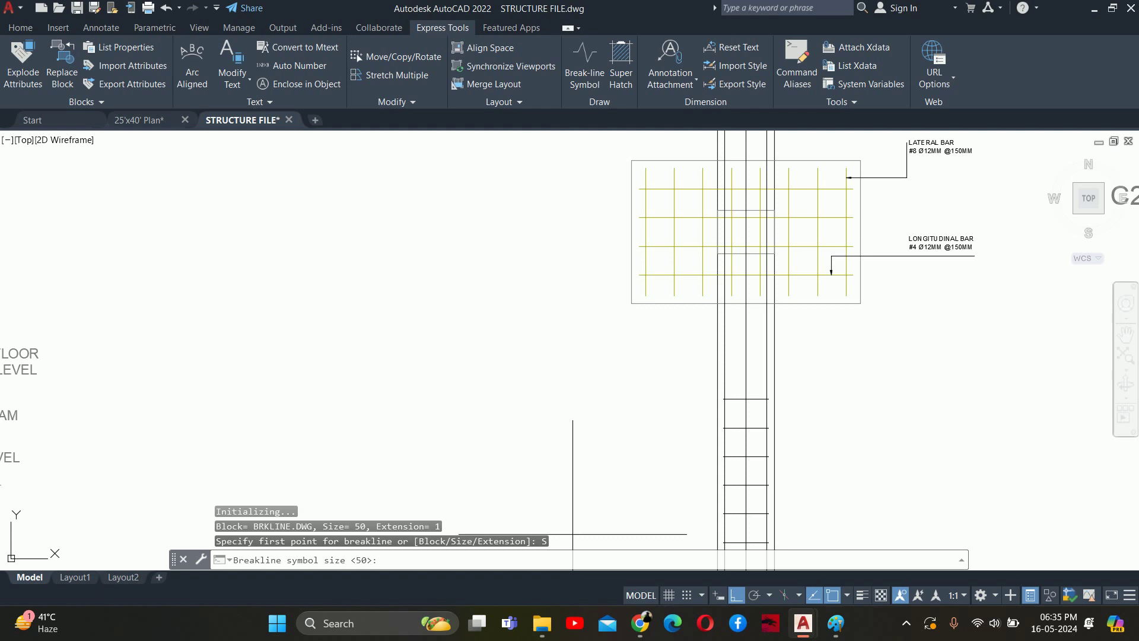
type("50")
key("Return")
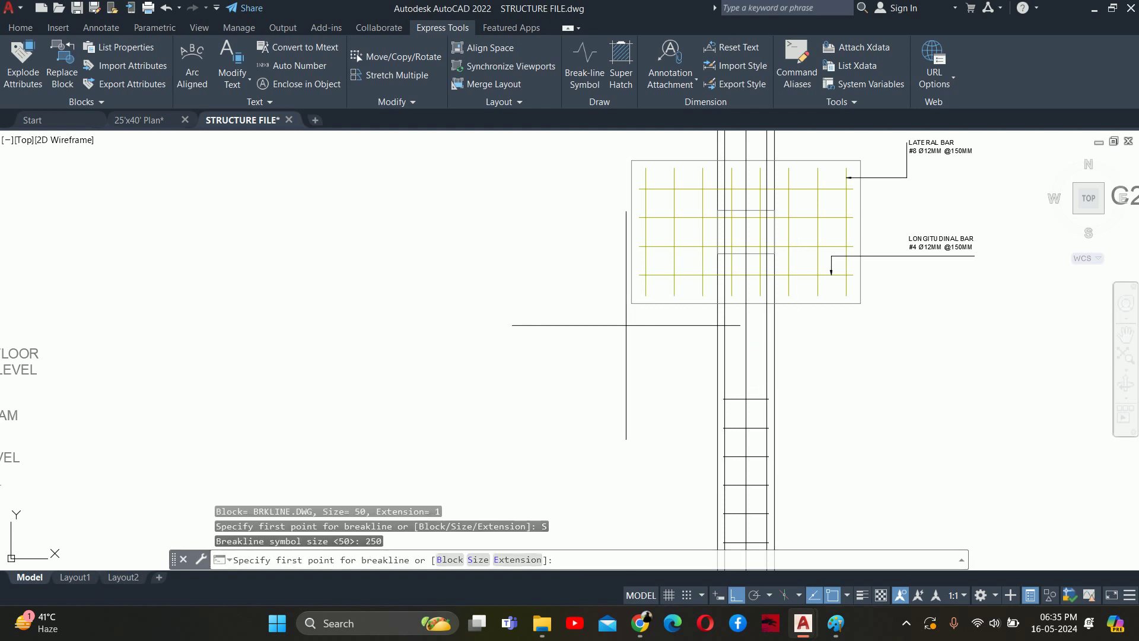
left_click(631, 349)
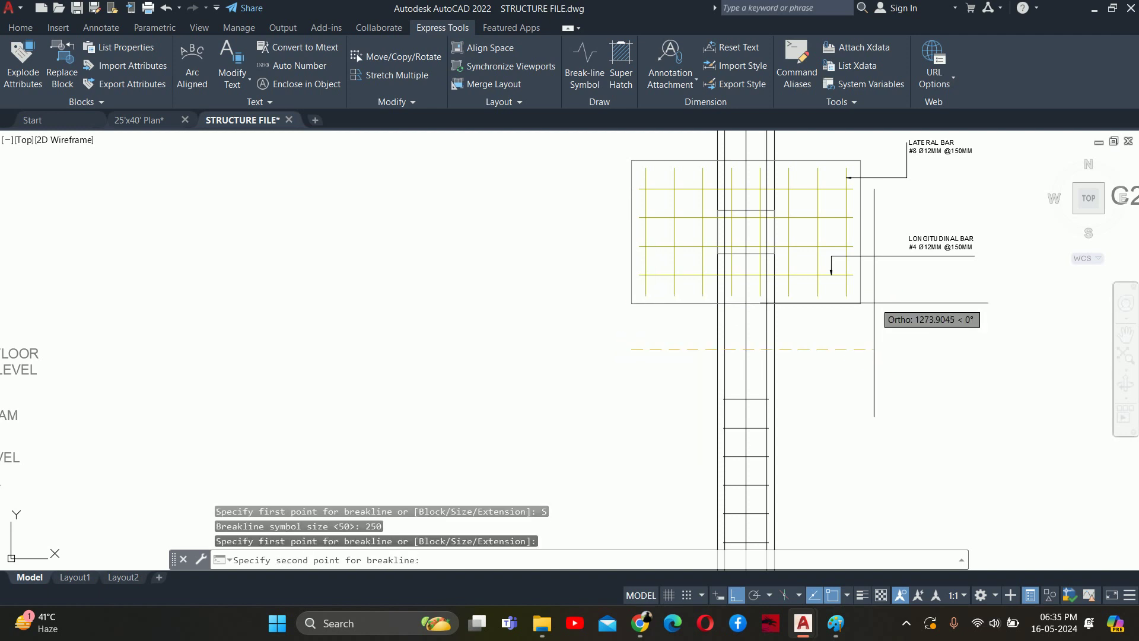
left_click(860, 349)
key("Return")
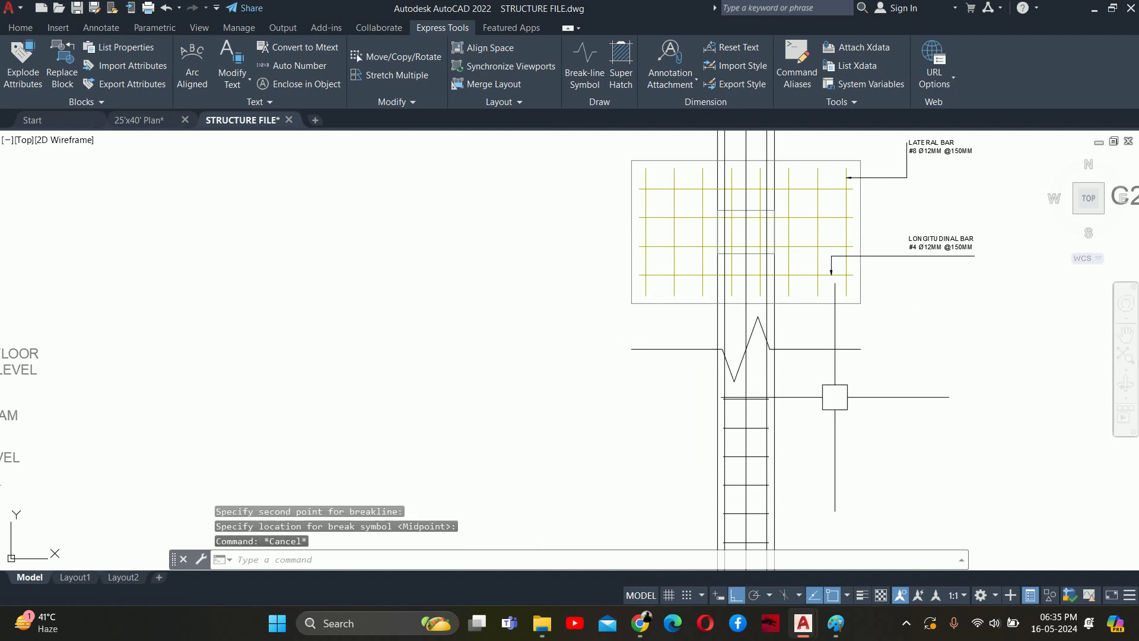
key("Escape")
key("Escape")
key("Escape")
Trim away the column lines above the break-line zigzag.
scroll(783, 320, "up", 4)
scroll(770, 323, "up", 2)
mouse_move(755, 356)
middle_mouse_down()
mouse_move(749, 242)
mouse_move(769, 280)
middle_mouse_up()
scroll(750, 241, "up", 2)
type("tr")
key("Return")
left_click(680, 196)
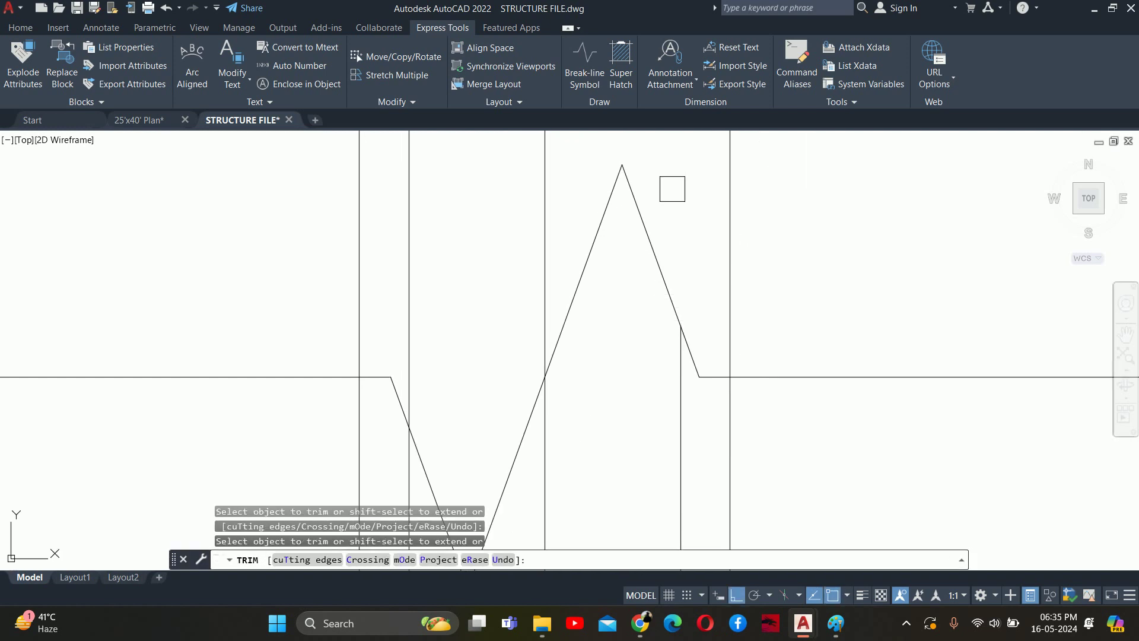
left_click_drag(440, 242, 237, 267)
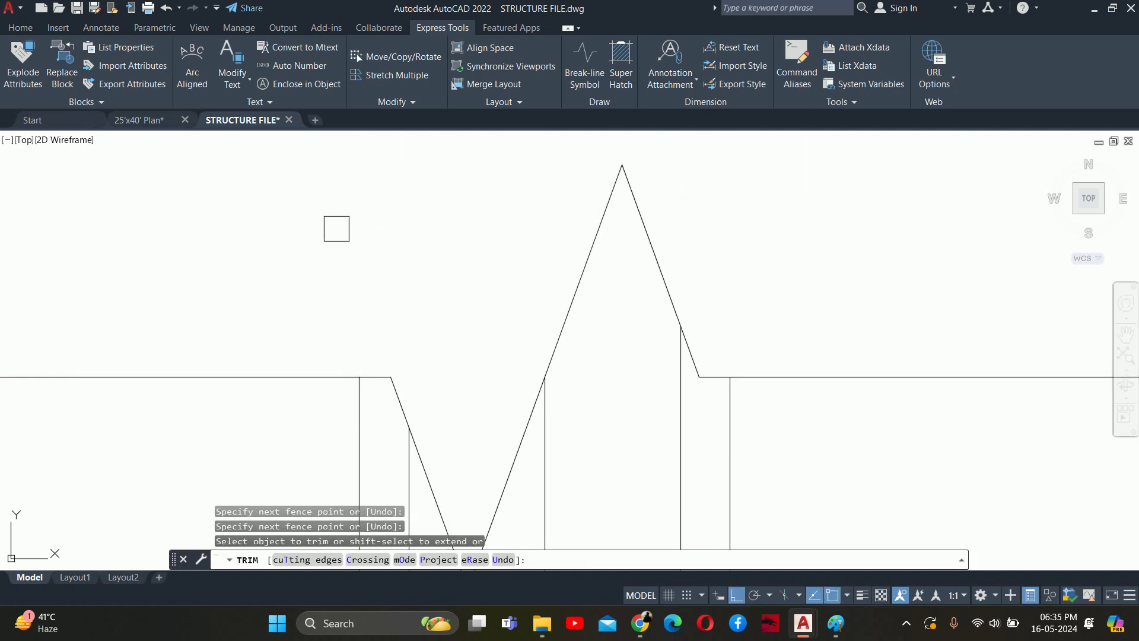
scroll(652, 344, "down", 5)
scroll(652, 341, "down", 2)
scroll(652, 341, "down", 2)
scroll(688, 386, "up", 3)
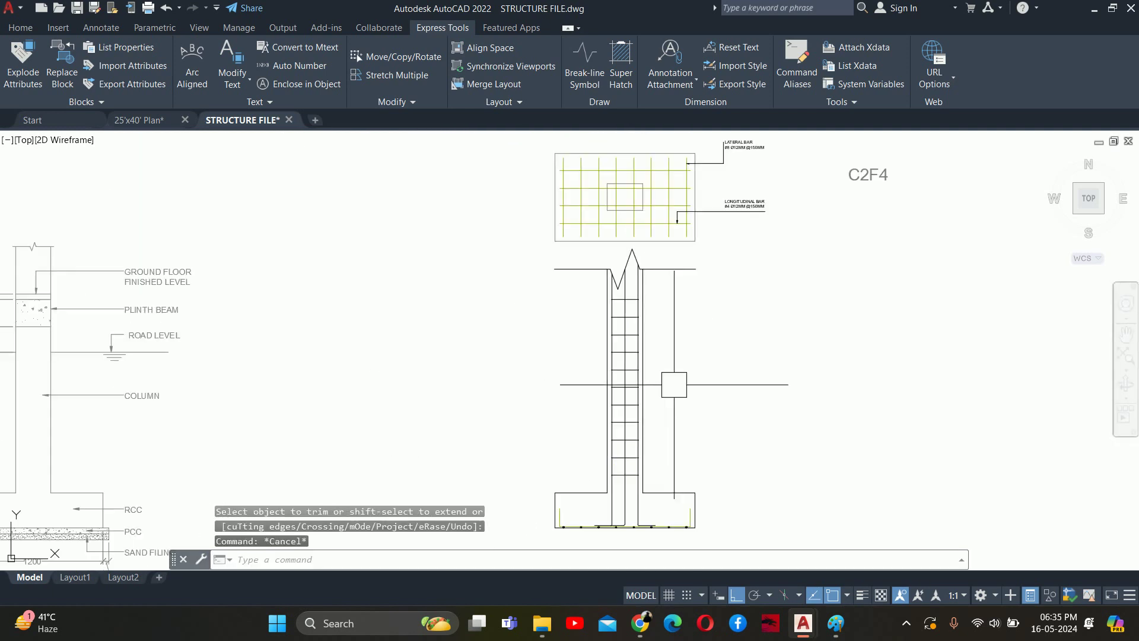
key("Escape")
middle_click_drag(765, 493, 747, 442)
type("m")
key("Return")
left_click(748, 514)
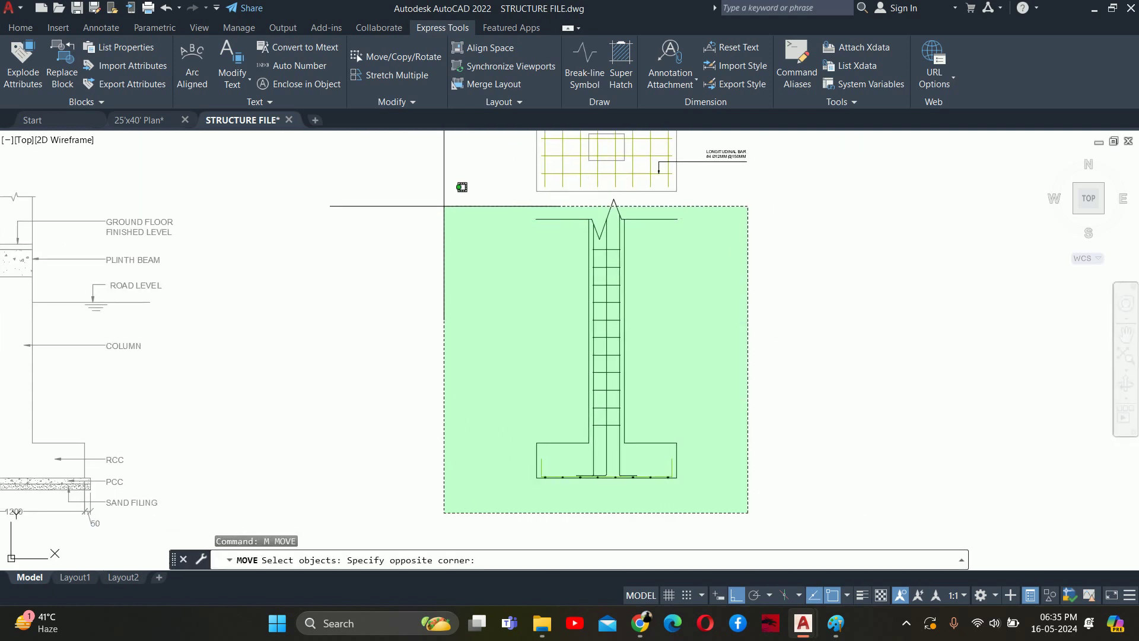
left_click(458, 186)
key("Return")
left_click(475, 233)
middle_click_drag(471, 351, 507, 162)
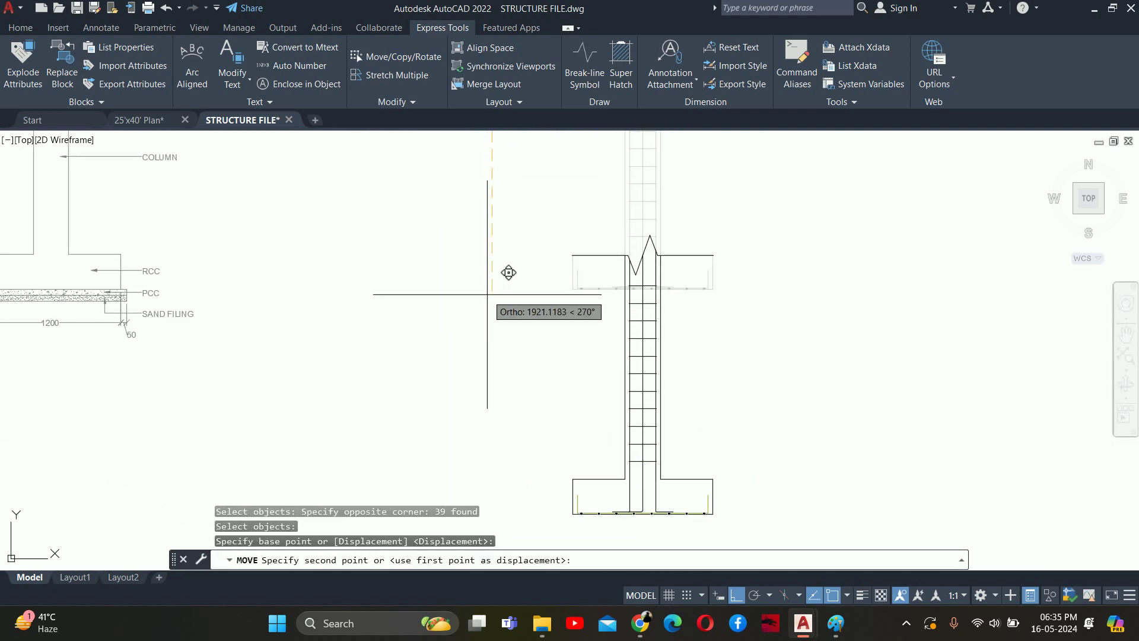
key("Escape")
key("Escape")
scroll(649, 356, "down", 1)
scroll(546, 367, "up", 1)
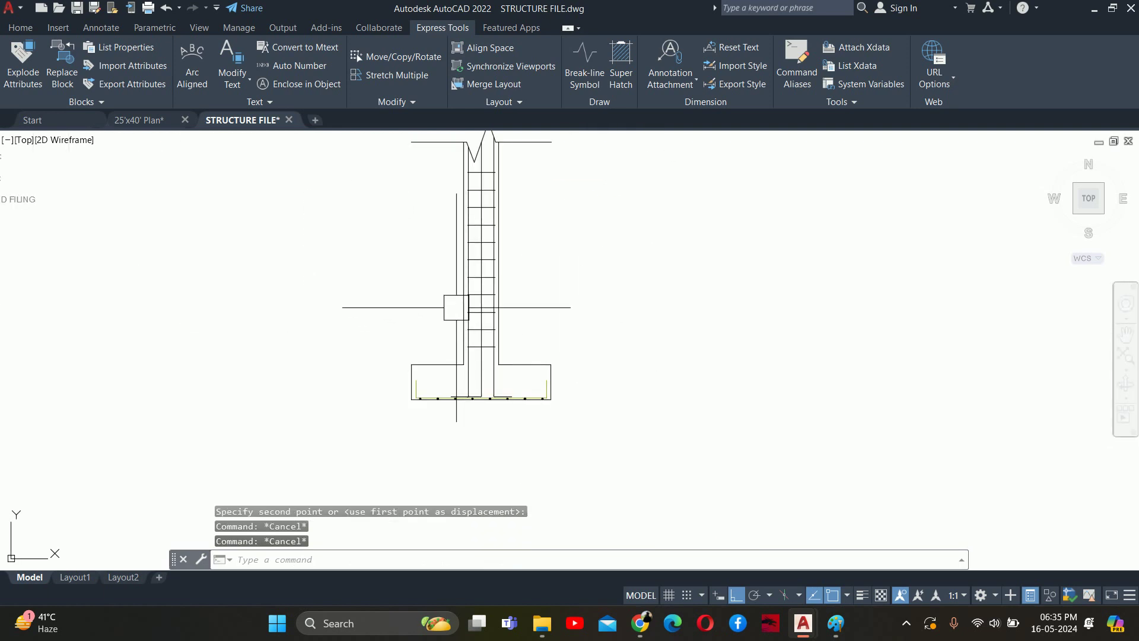
key("Escape")
scroll(593, 367, "up", 5)
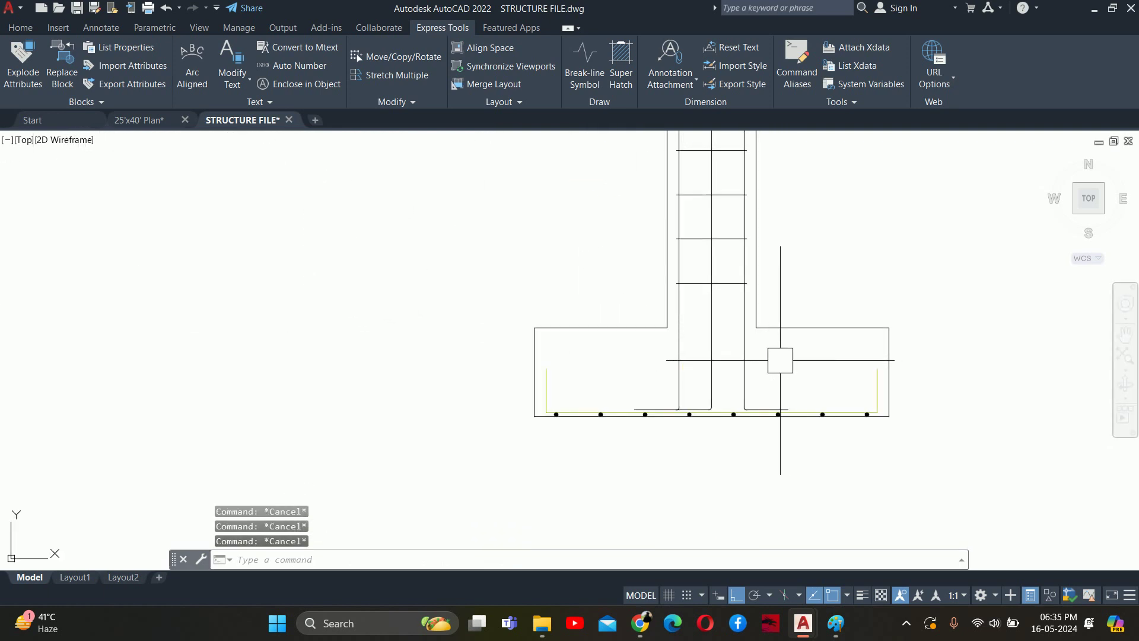
scroll(587, 213, "down", 3)
scroll(657, 305, "down", 2)
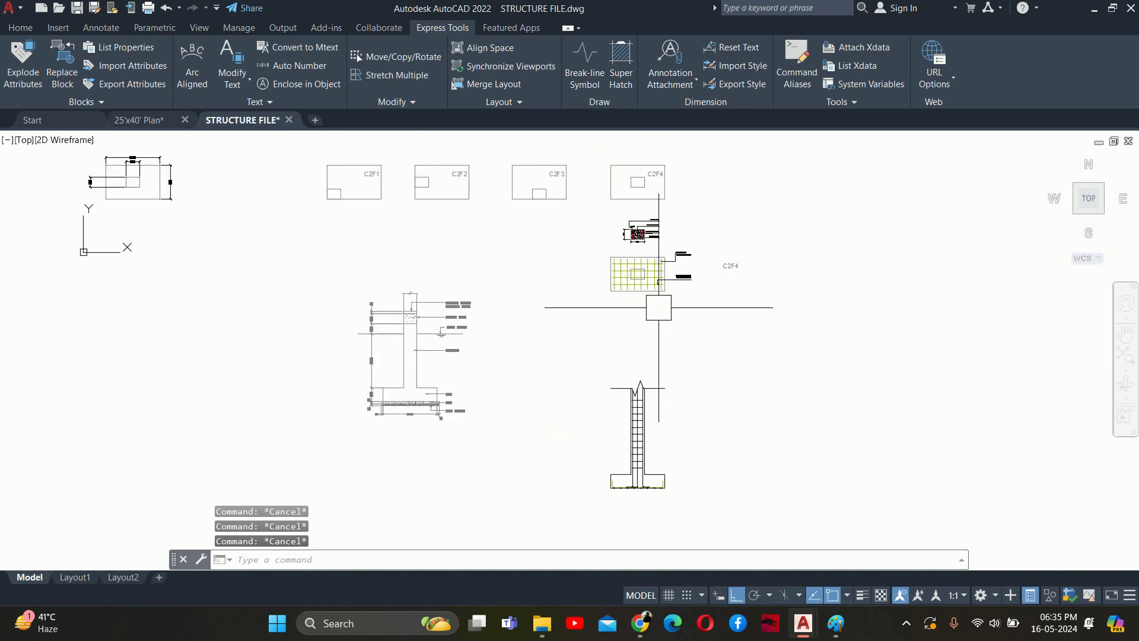
scroll(611, 255, "up", 3)
scroll(561, 254, "up", 3)
scroll(561, 254, "down", 4)
middle_click_drag(593, 415, 593, 267)
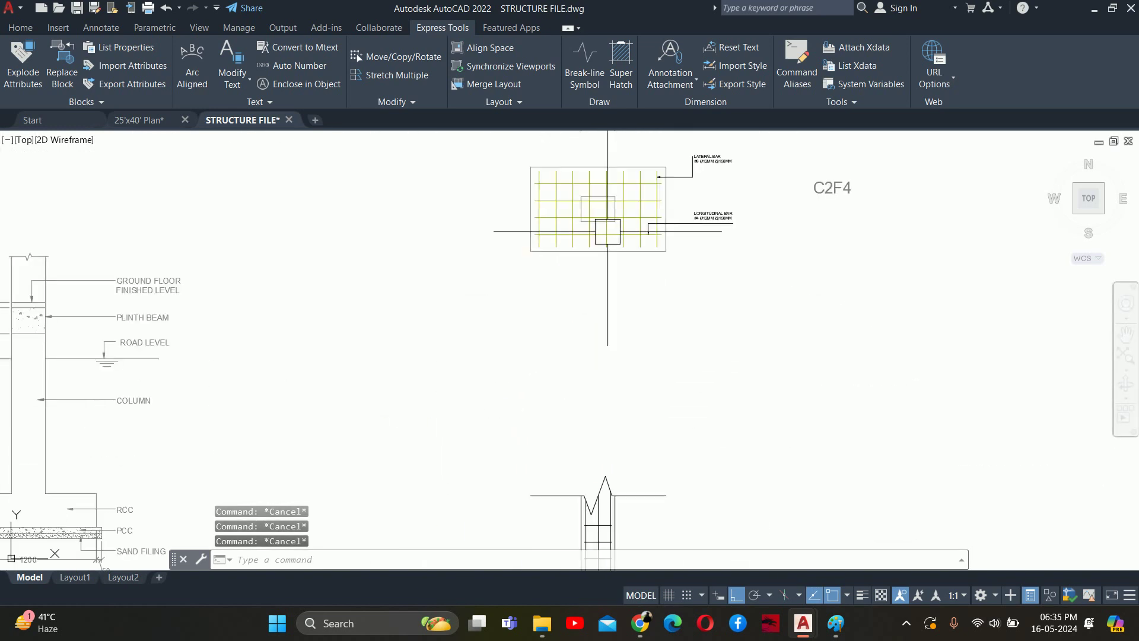
scroll(593, 486, "up", 4)
scroll(630, 436, "up", 4)
scroll(630, 436, "up", 2)
Window-select the nine column bar lines and set their colour to Red.
left_click(900, 257)
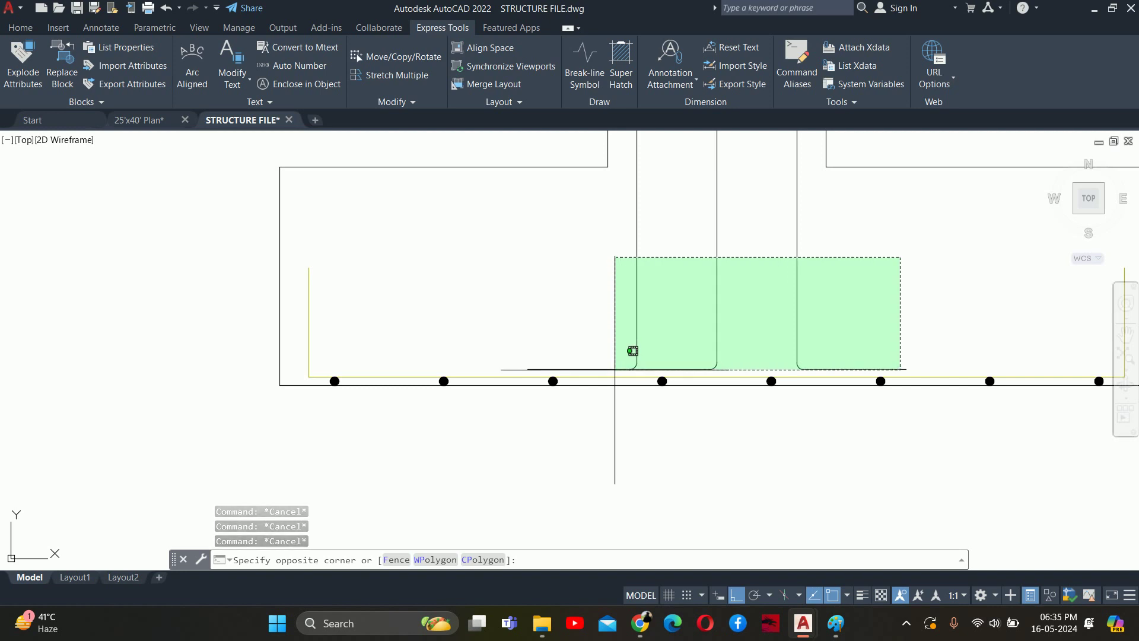
left_click(614, 368)
left_click(790, 303)
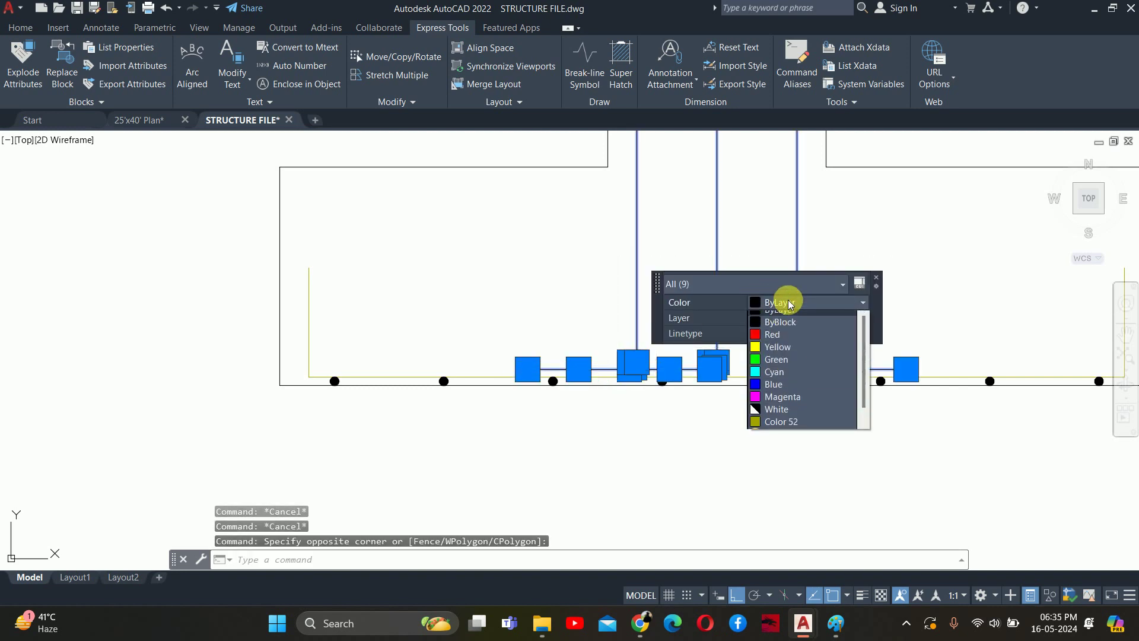
left_click(780, 326)
key("Escape")
scroll(724, 320, "down", 4)
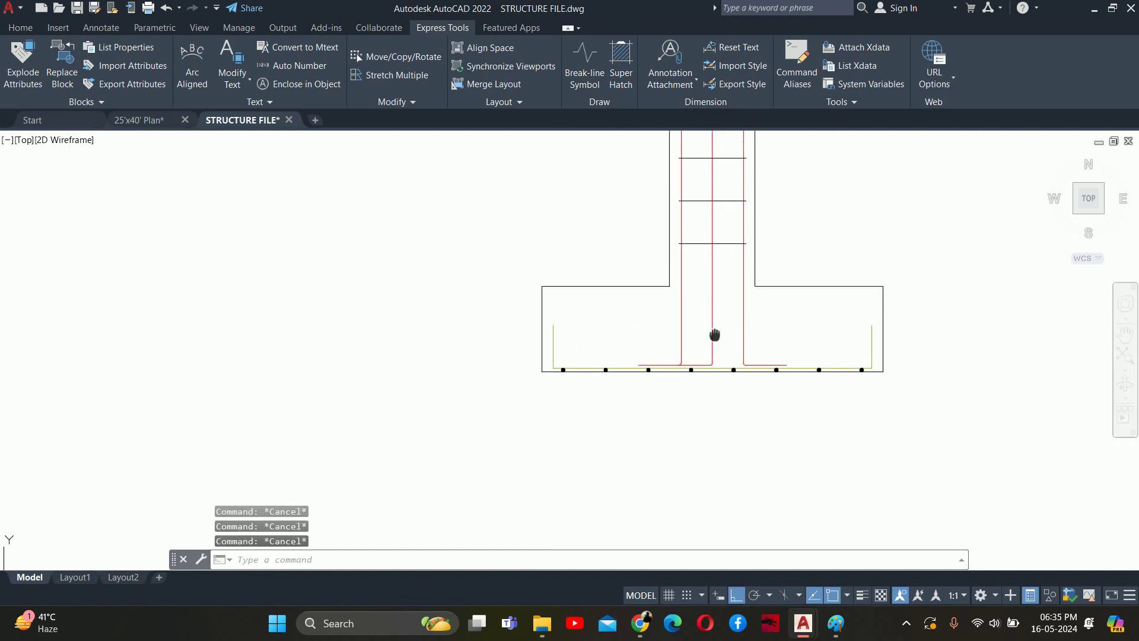
key("Escape")
scroll(871, 386, "up", 2)
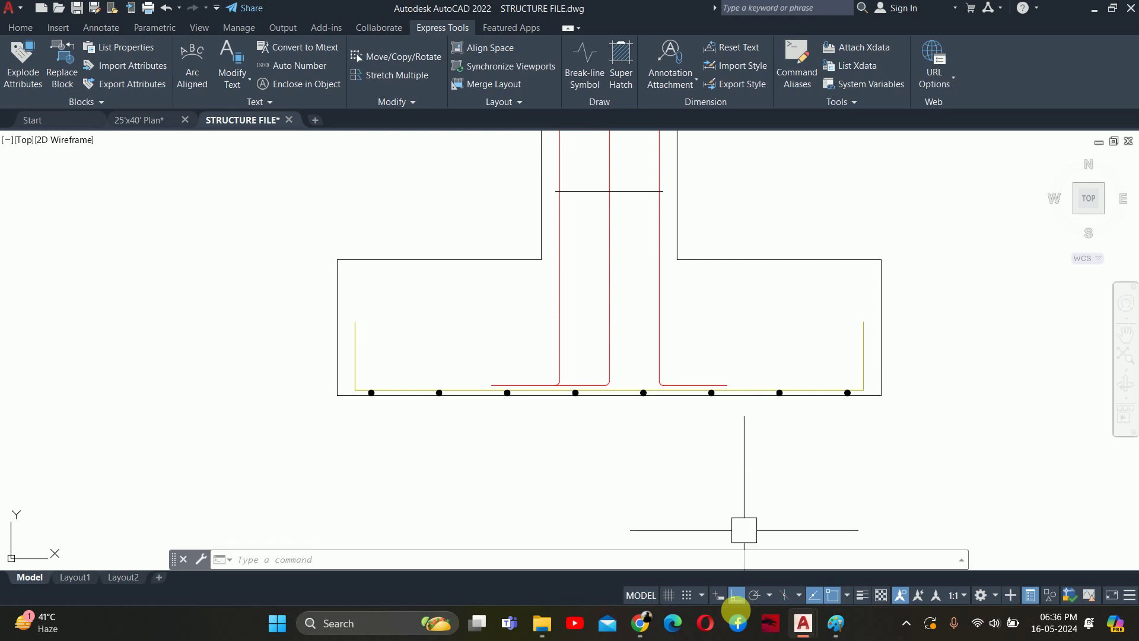
scroll(694, 260, "down", 3)
scroll(692, 427, "down", 2)
scroll(683, 377, "up", 3)
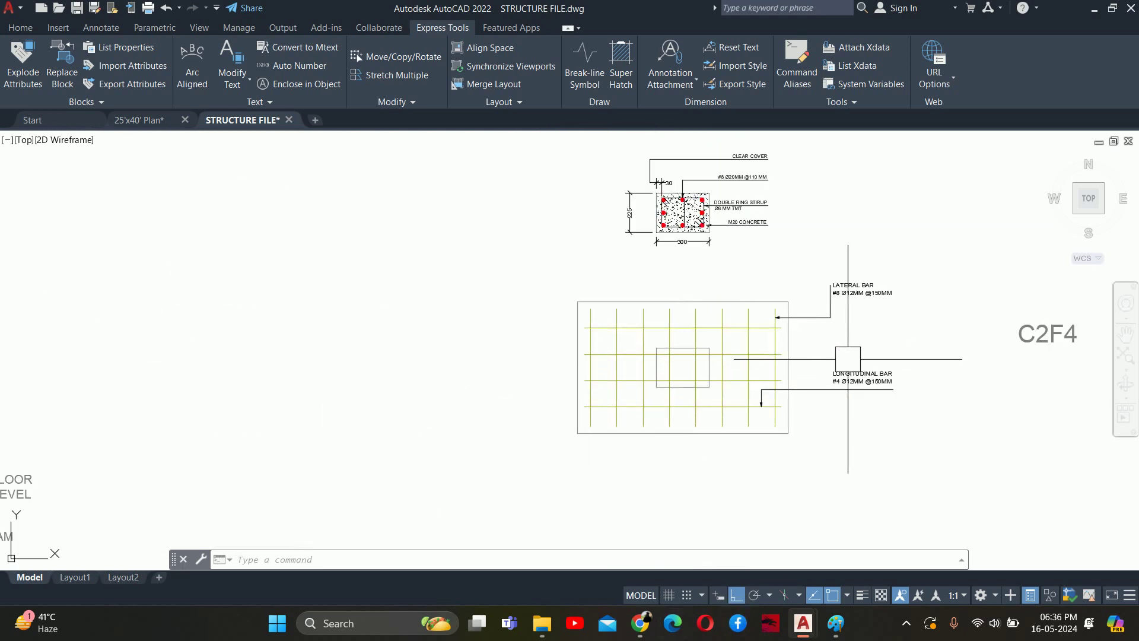
scroll(771, 196, "down", 3)
scroll(737, 437, "up", 2)
scroll(744, 287, "up", 2)
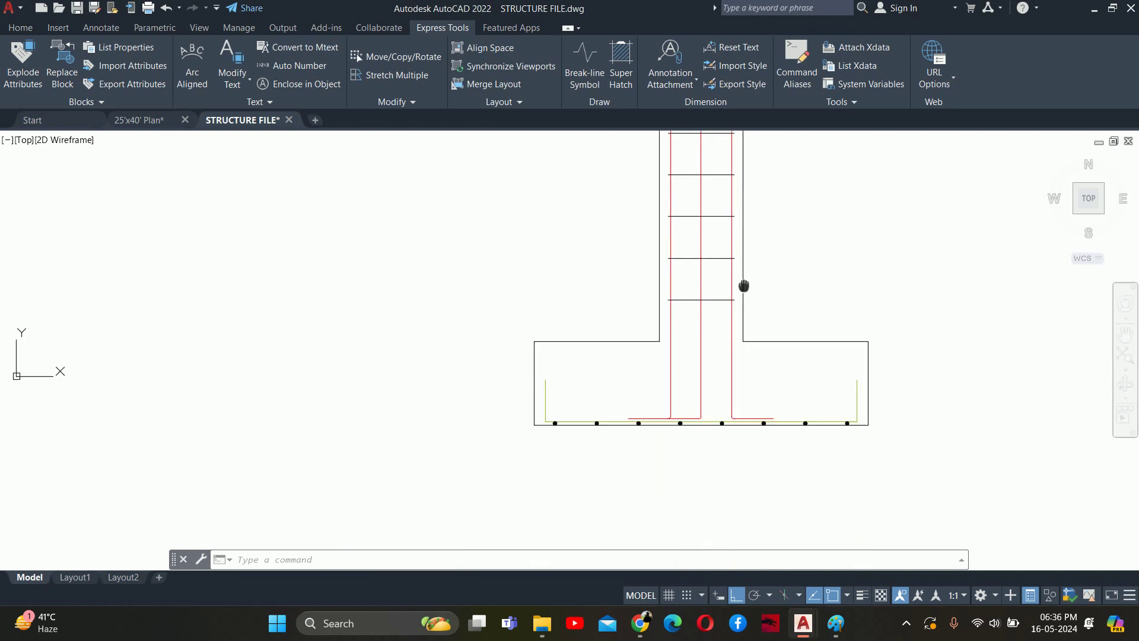
scroll(559, 423, "up", 1)
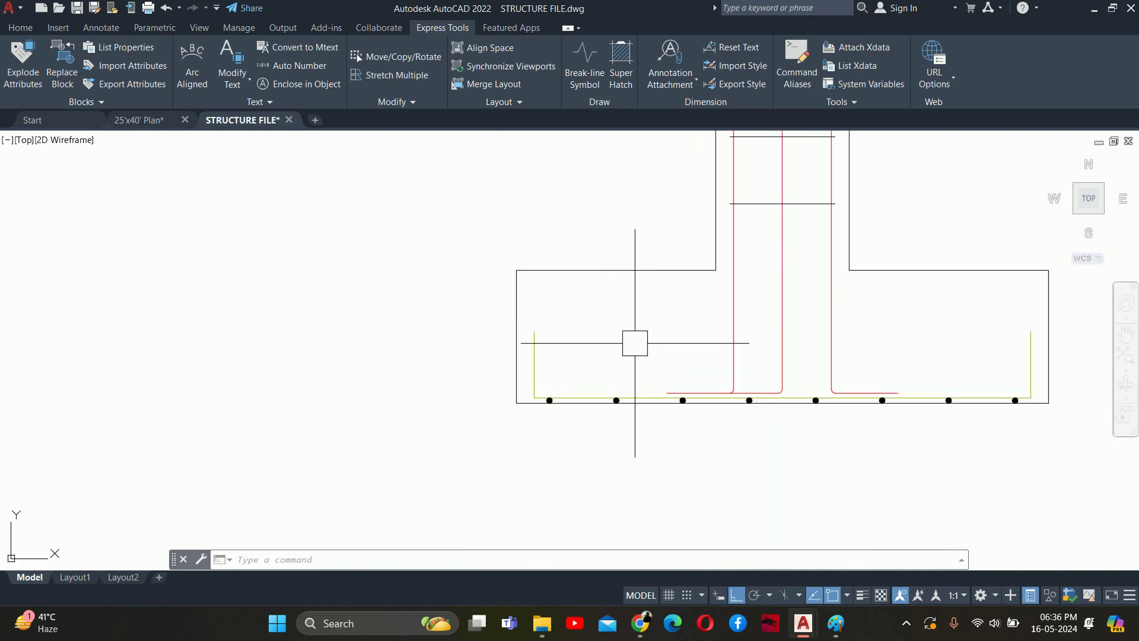
Draw a vertical bar line straight up from the bottom bar's end.
type("l")
key("Return")
scroll(617, 394, "up", 2)
left_click(614, 407)
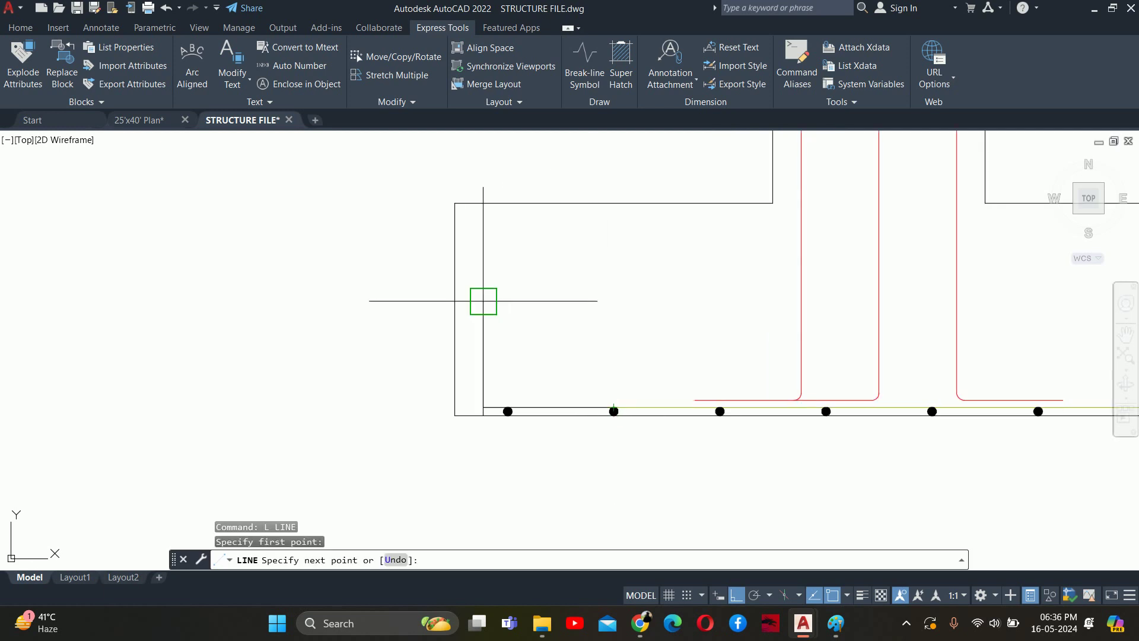
left_click(614, 301)
key("Escape")
key("Escape")
key("Escape")
Give the new vertical line the yellow-green bar style with Match Properties.
type("m")
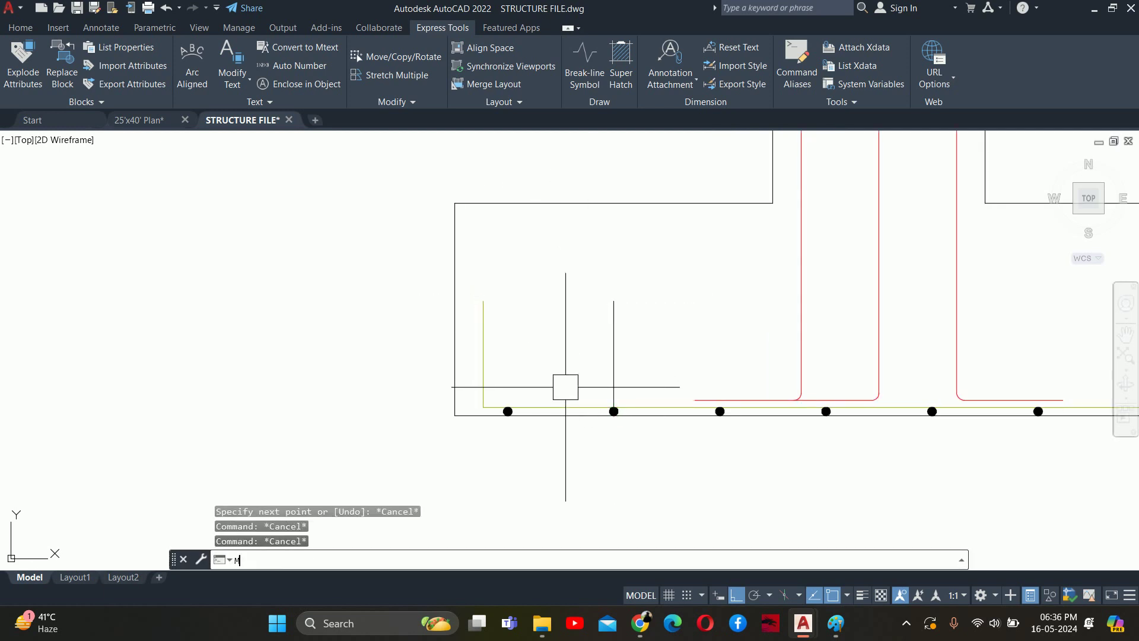
type("a")
key("Return")
left_click(483, 346)
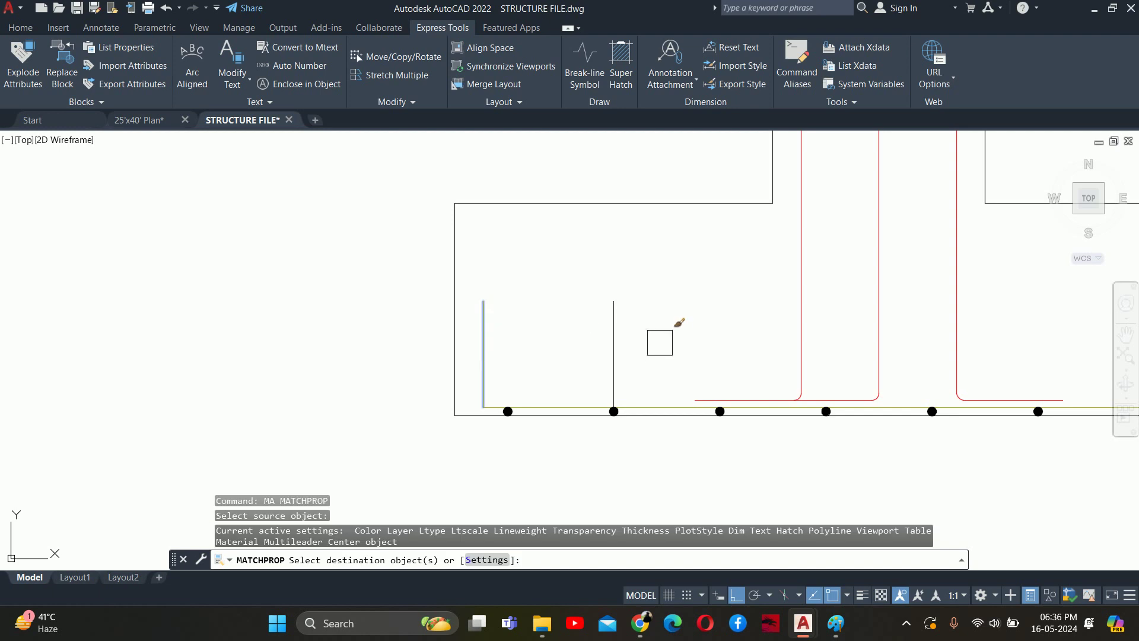
left_click(614, 368)
key("Escape")
key("Escape")
Copy the vertical bar line onto the two neighbouring bar dots.
middle_click_drag(618, 371, 633, 352)
type("c")
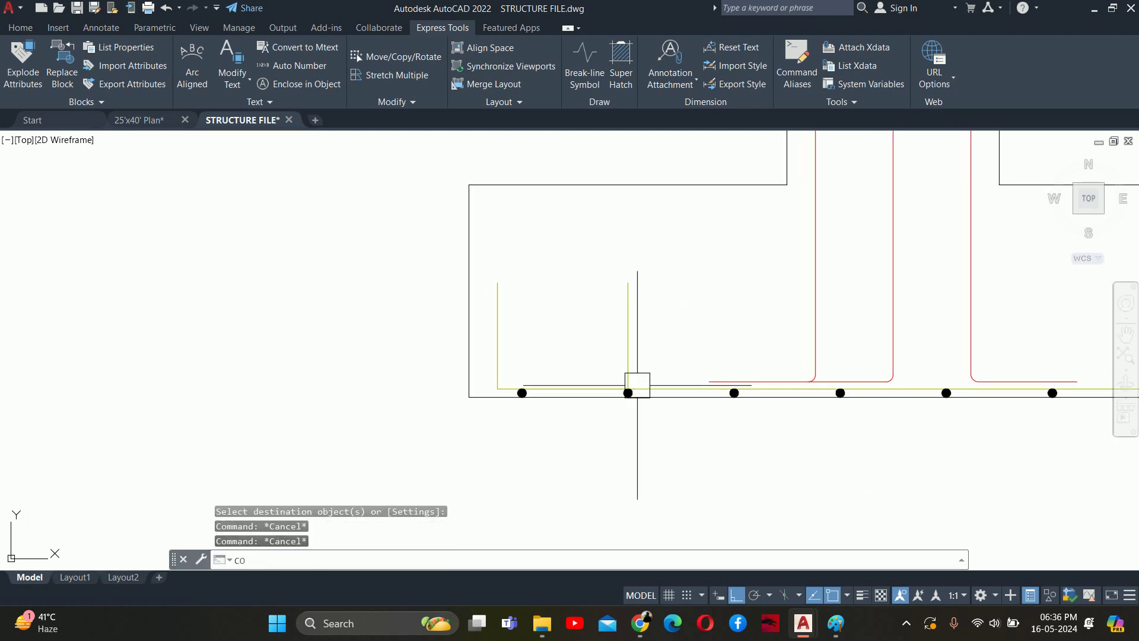
key("Return")
left_click(628, 373)
key("Return")
scroll(637, 404, "up", 5)
left_click(618, 320)
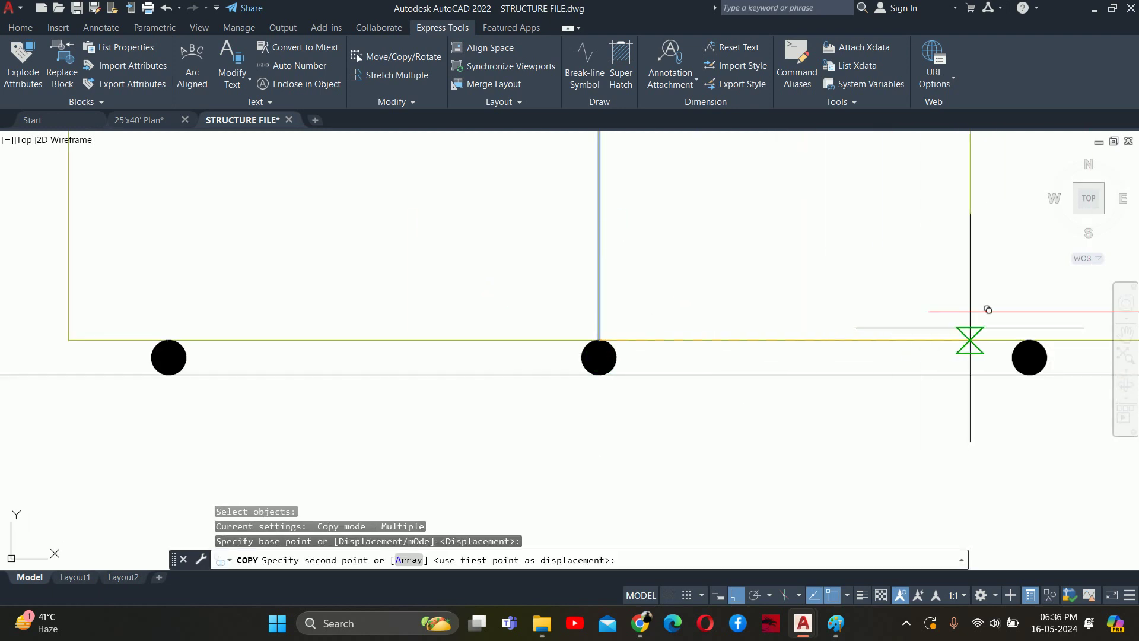
scroll(919, 338, "down", 2)
middle_click_drag(444, 338, 344, 327)
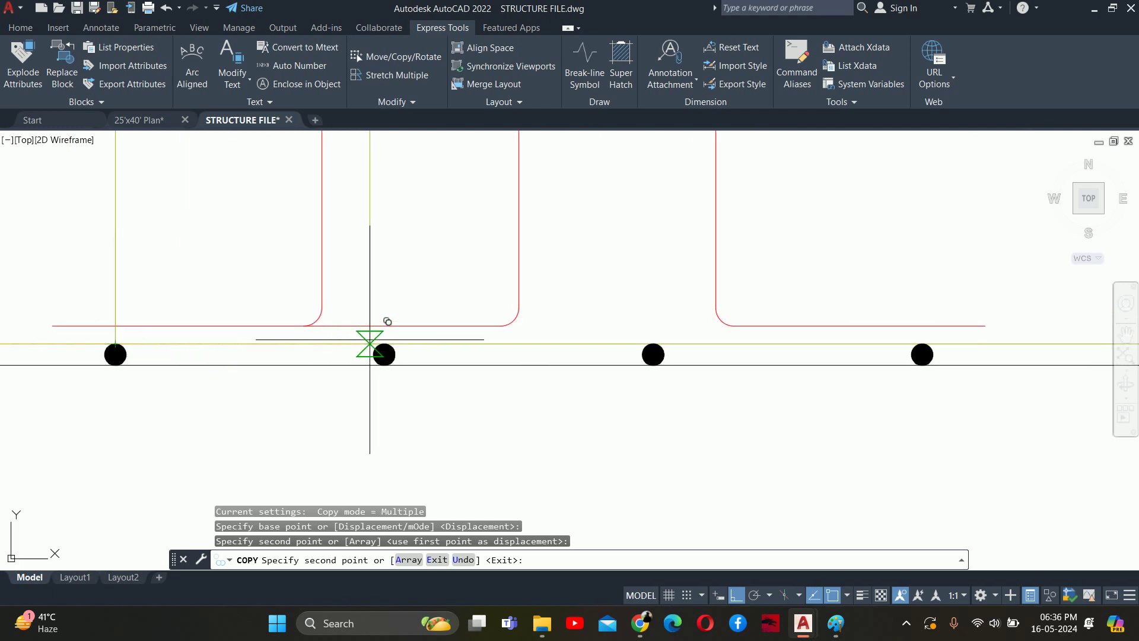
left_click(401, 325)
left_click(653, 344)
Place further copies of the bar line on the next two bar dots.
middle_click_drag(831, 341, 526, 335)
left_click(523, 343)
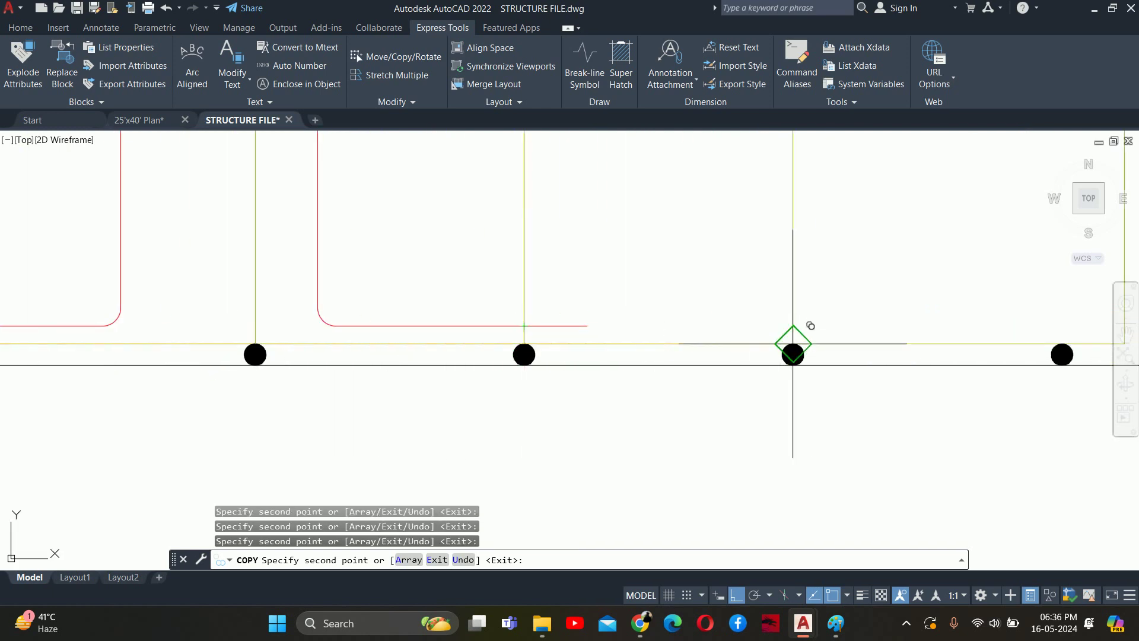
left_click(792, 343)
mouse_move(1013, 344)
middle_mouse_down()
mouse_move(460, 349)
mouse_move(638, 346)
mouse_move(725, 403)
middle_mouse_up()
key("Escape")
scroll(508, 356, "down", 8)
key("Escape")
key("Escape")
key("Escape")
scroll(725, 404, "down", 2)
scroll(667, 455, "up", 2)
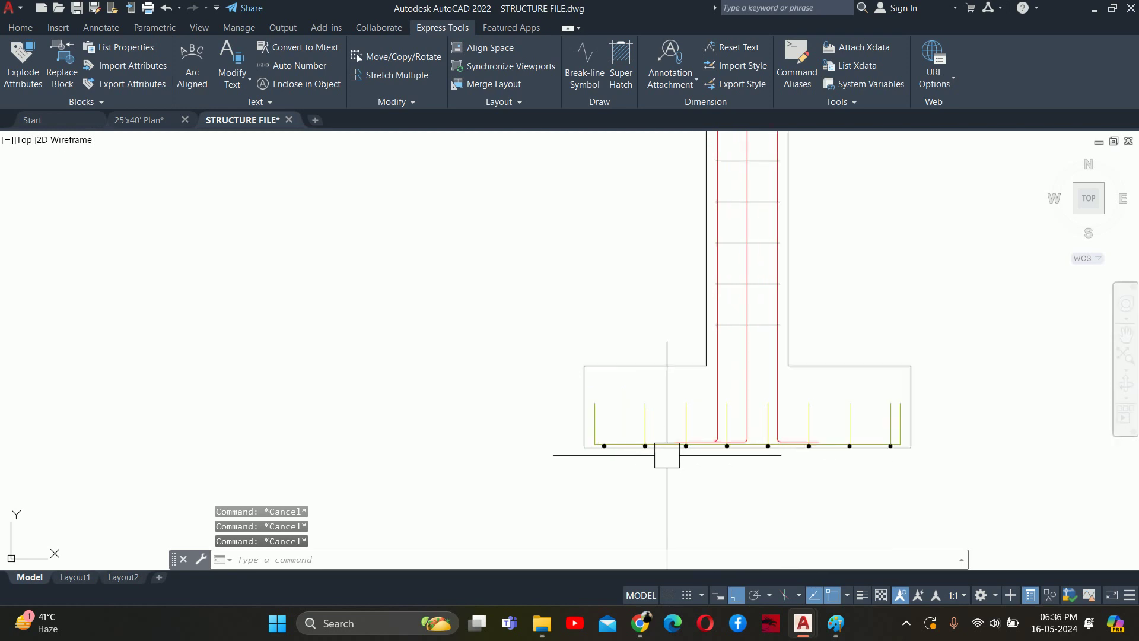
Copy the vertical bar onto the left bar dot of the footing section.
type("co")
scroll(652, 424, "up", 4)
scroll(670, 418, "up", 4)
left_click(721, 361)
left_click(648, 472)
key("Return")
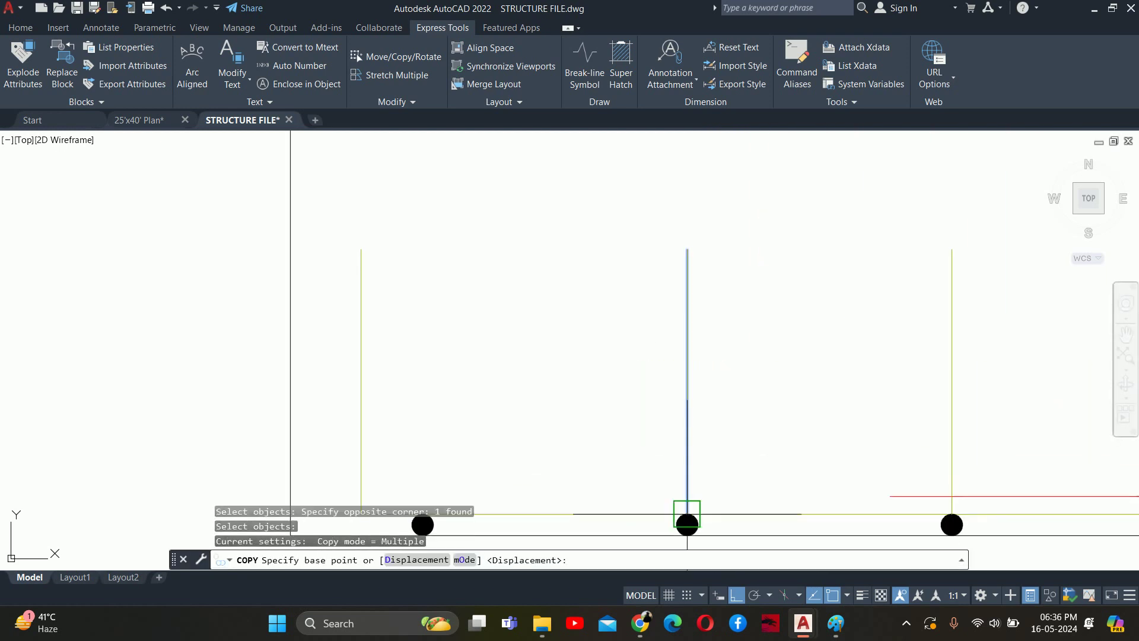
left_click(686, 498)
middle_click_drag(691, 499, 958, 394)
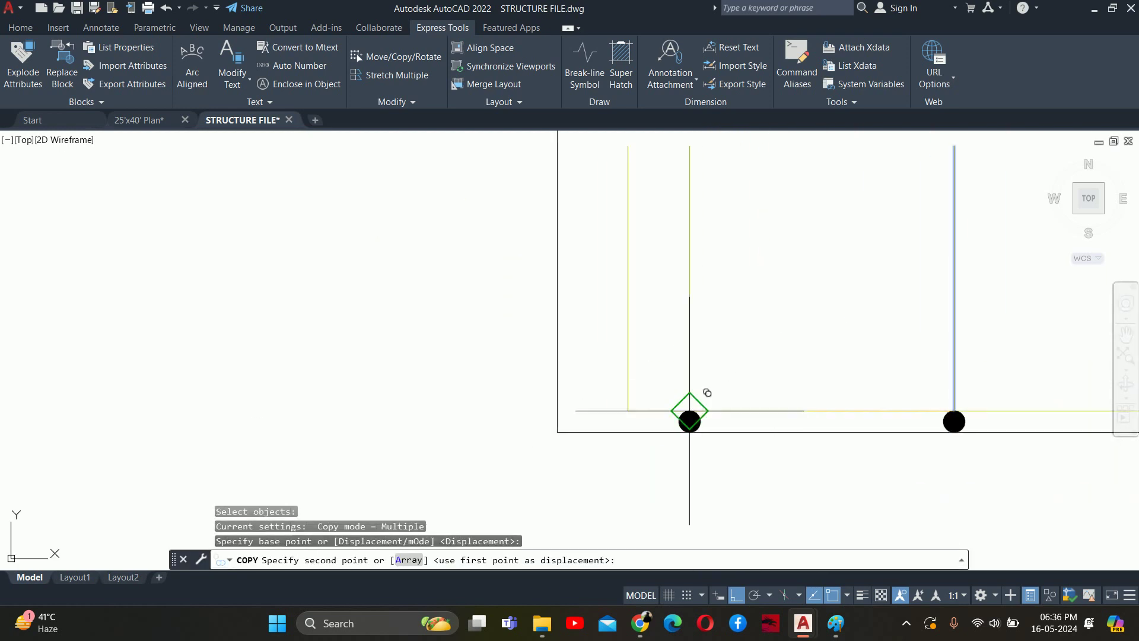
left_click(689, 396)
key("Escape")
key("Escape")
scroll(415, 350, "down", 2)
scroll(280, 407, "down", 2)
key("Escape")
key("Escape")
Pan and zoom over to the C2F4 column section.
scroll(711, 355, "down", 3)
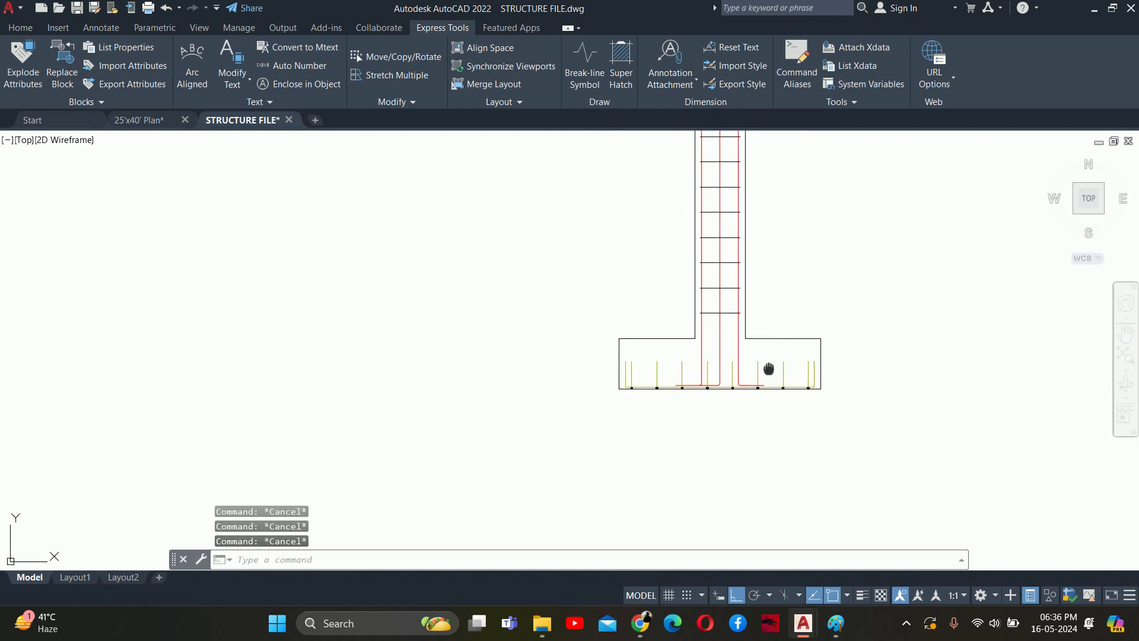
scroll(722, 371, "down", 2)
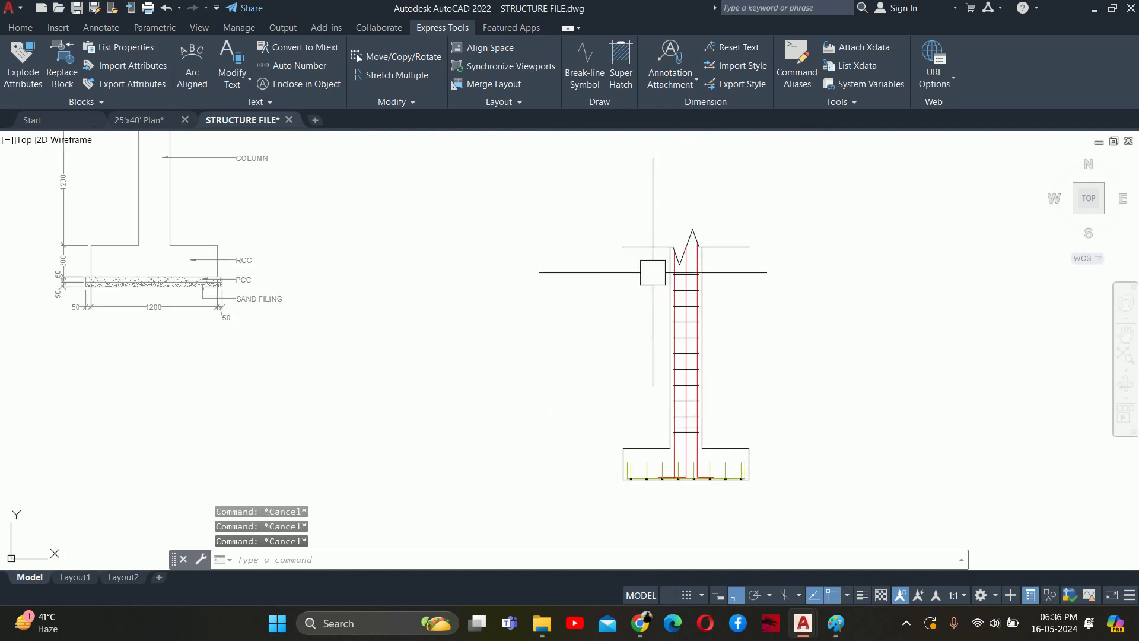
scroll(759, 367, "down", 2)
scroll(741, 202, "up", 5)
middle_click_drag(740, 224, 734, 424)
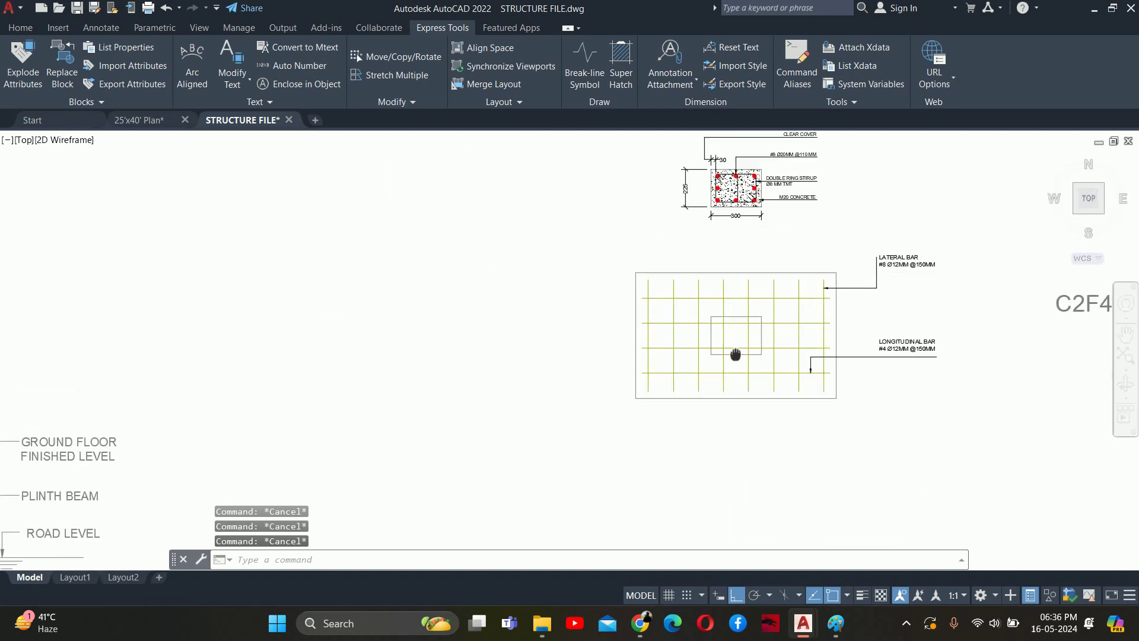
scroll(748, 263, "down", 3)
scroll(741, 295, "up", 2)
Select the stirrup lines plus the bottom-middle, bottom-left and left-middle bars for copying.
scroll(747, 308, "up", 2)
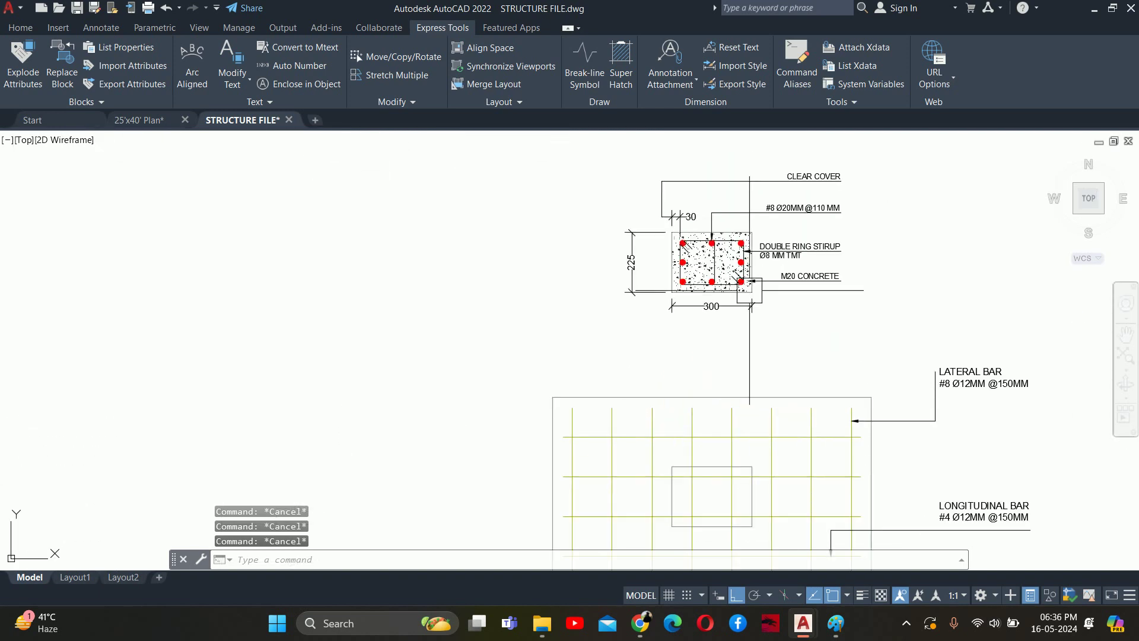
type("co")
key("Return")
middle_click_drag(613, 275, 641, 286)
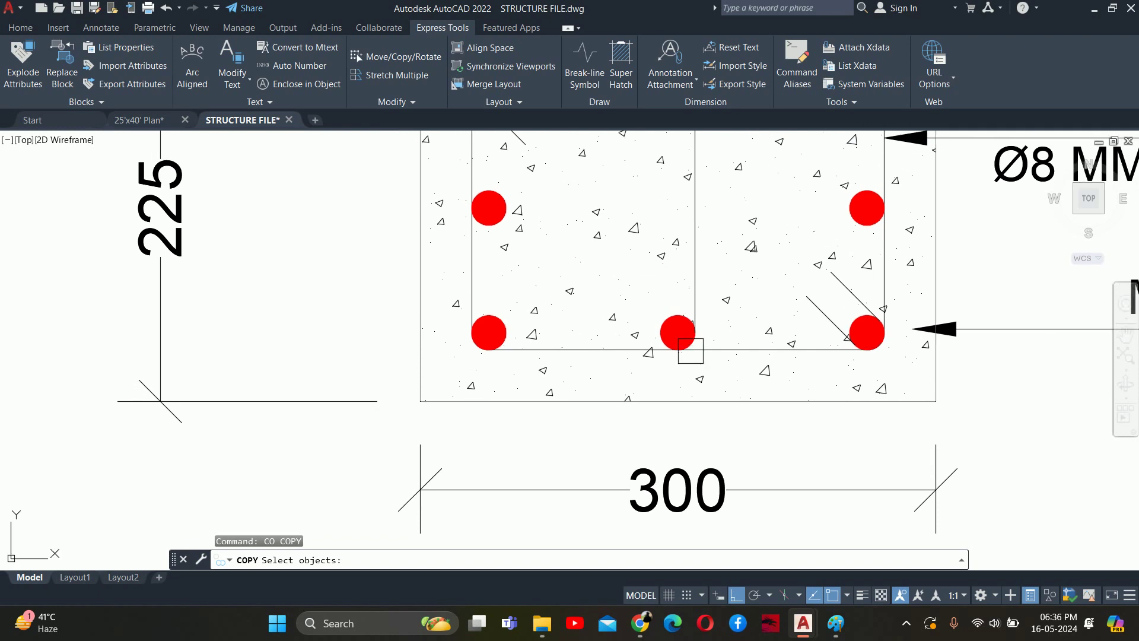
left_click(693, 347)
middle_click_drag(682, 344, 693, 344)
left_click(688, 332)
scroll(650, 316, "down", 2)
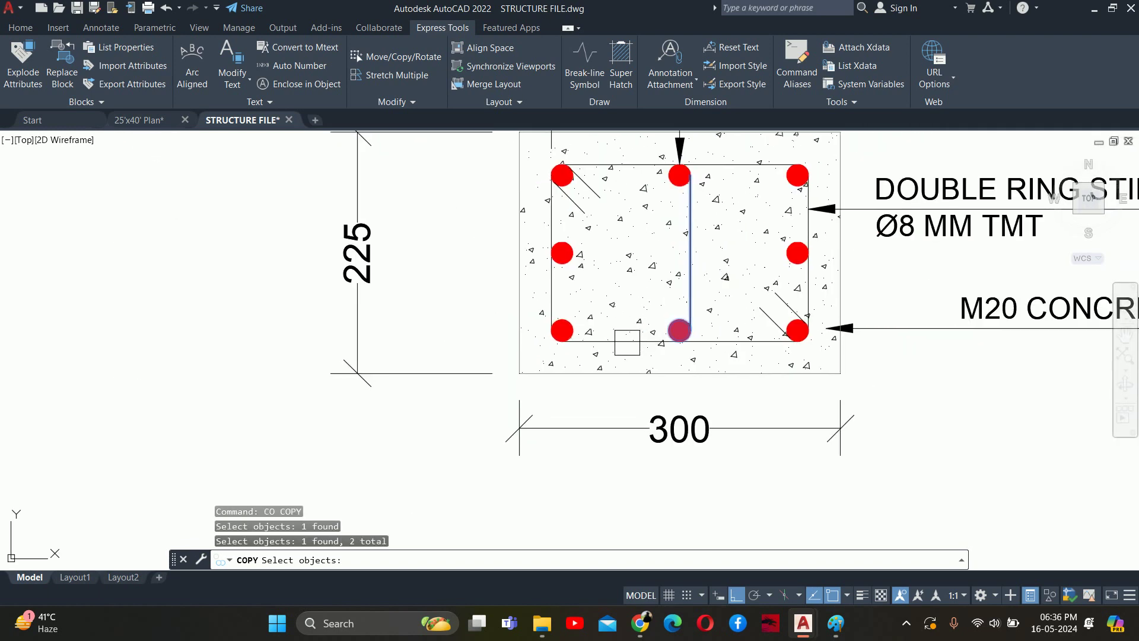
left_click(557, 303)
scroll(557, 331, "up", 4)
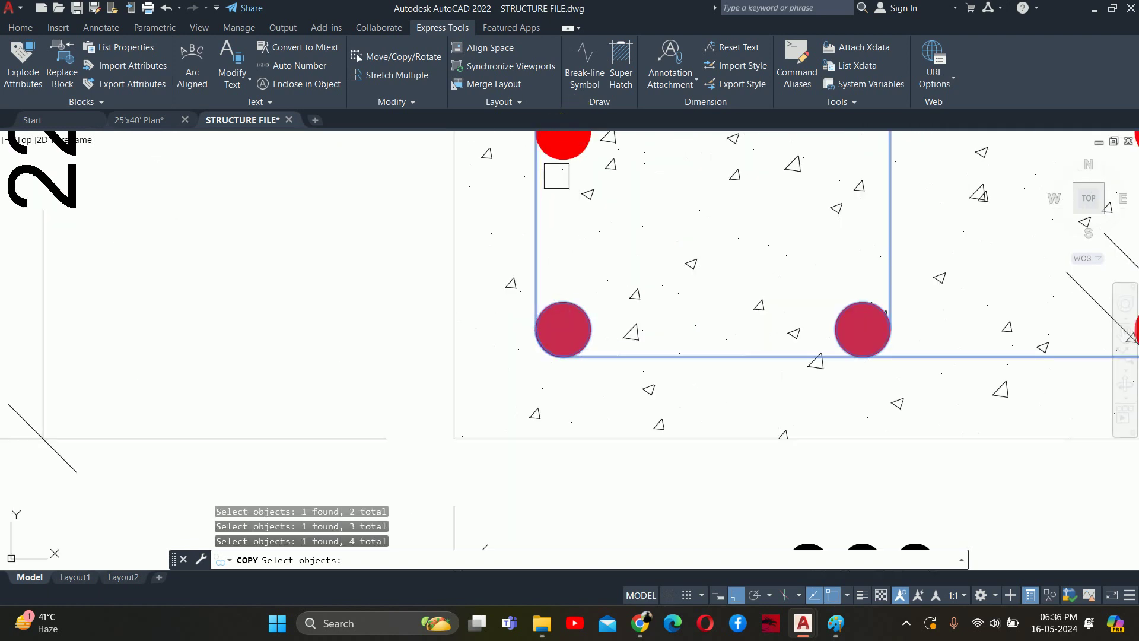
middle_click_drag(557, 175, 547, 380)
left_click(554, 343)
middle_click_drag(554, 151, 551, 281)
left_click(554, 280)
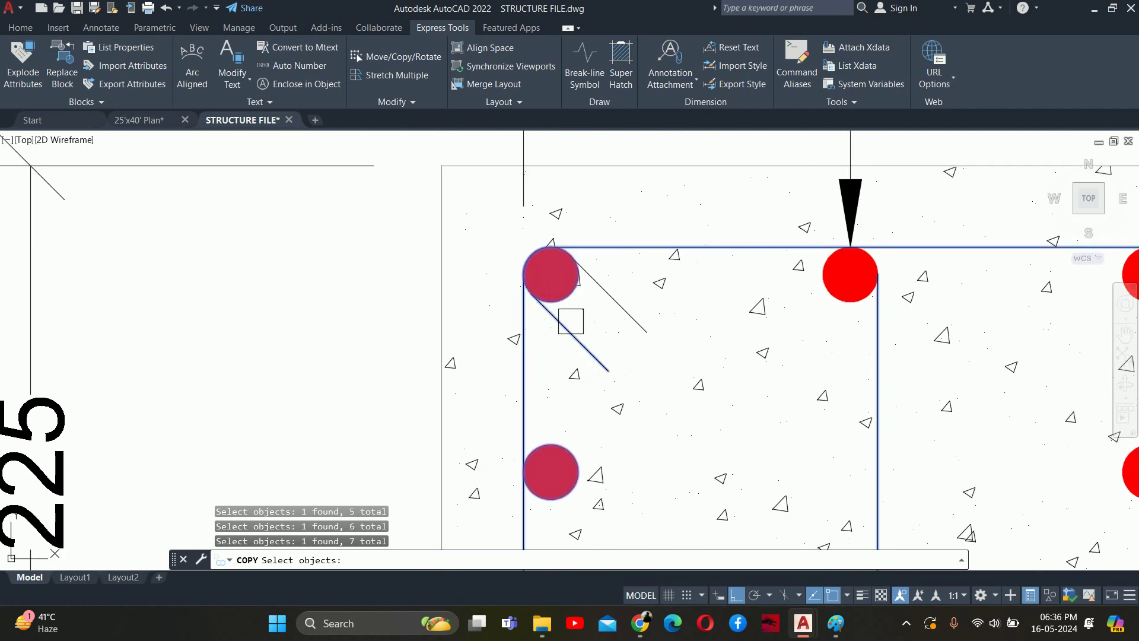
Add the top, right-side and bottom-right bars and the corner hook to the selection.
scroll(284, 308, "down", 4)
scroll(510, 295, "up", 4)
left_click(486, 296)
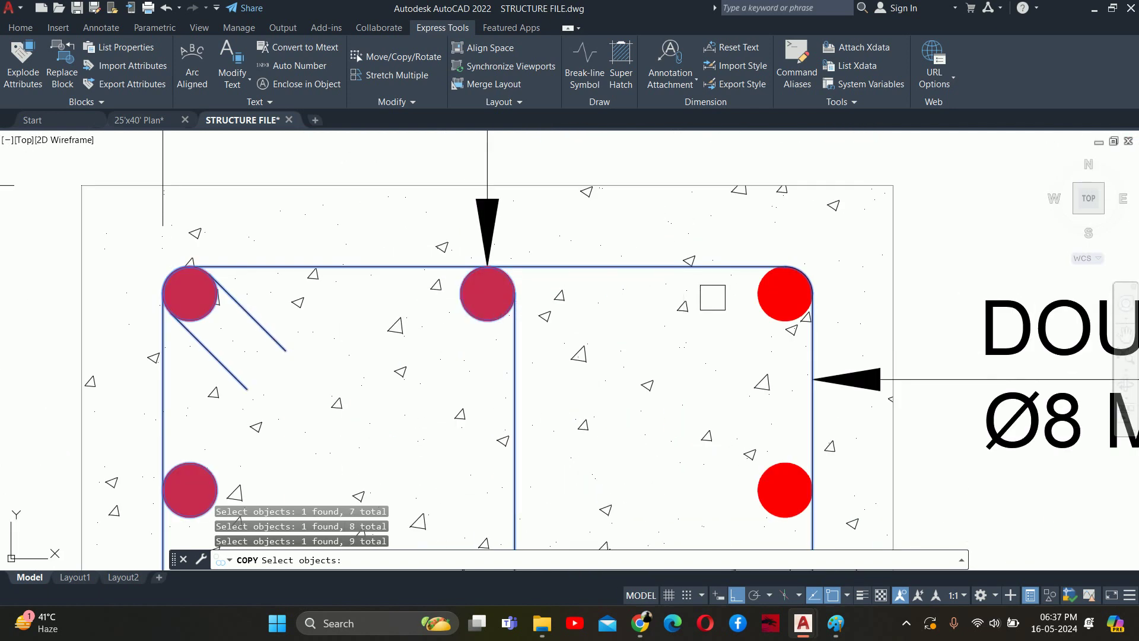
left_click(771, 296)
middle_click_drag(781, 385, 649, 230)
left_click(640, 338)
scroll(609, 346, "down", 2)
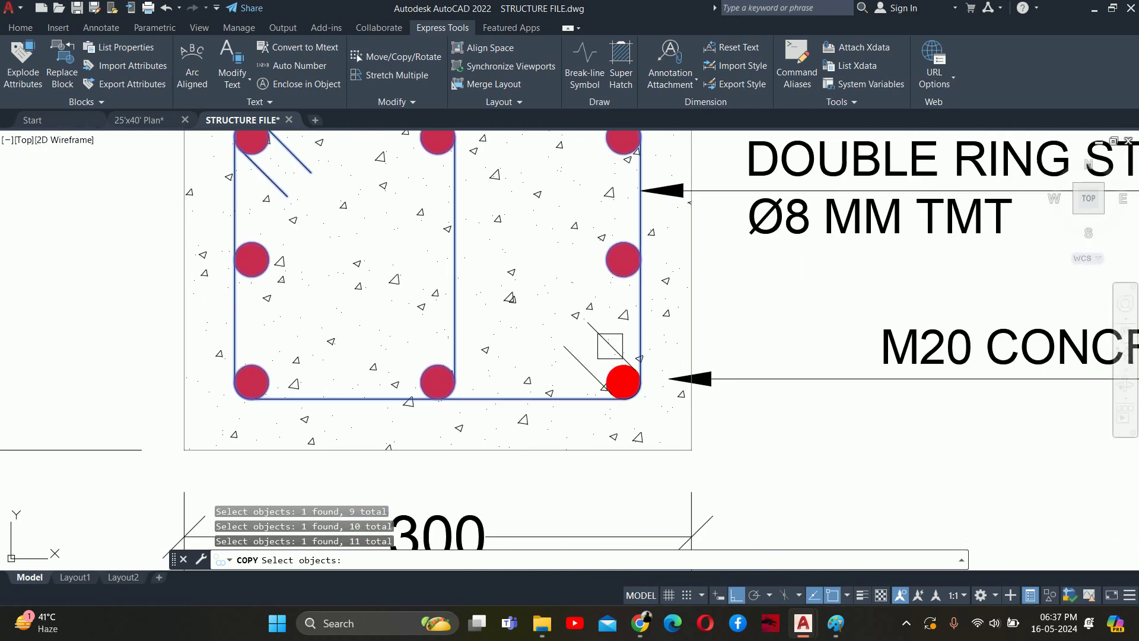
scroll(581, 355, "up", 3)
left_click(611, 356)
scroll(610, 356, "down", 3)
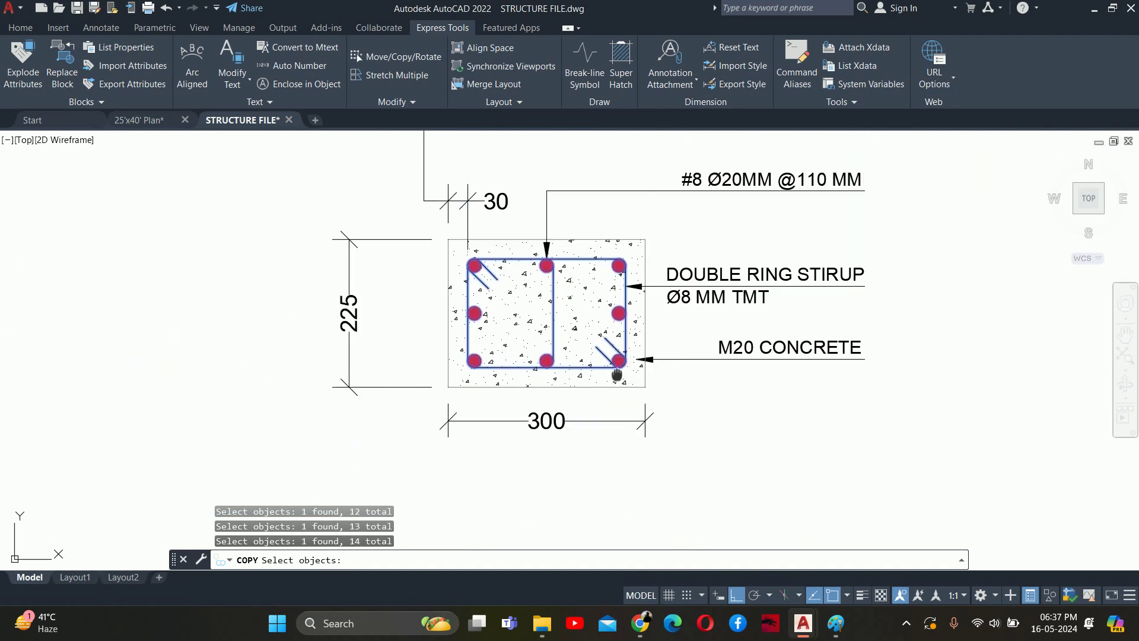
left_click(669, 336)
key("Return")
Place the copy from the bottom-left bar into the plan's column outline.
left_click(516, 371)
middle_click_drag(522, 399, 522, 157)
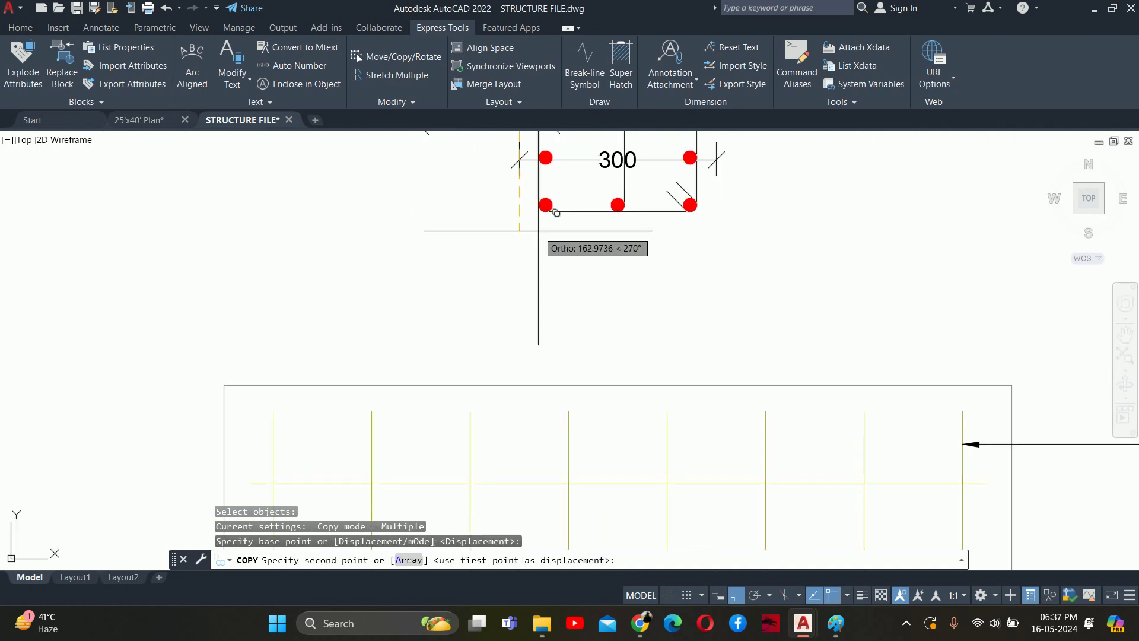
scroll(522, 160, "down", 4)
scroll(527, 373, "up", 3)
scroll(596, 265, "up", 2)
left_click(595, 264)
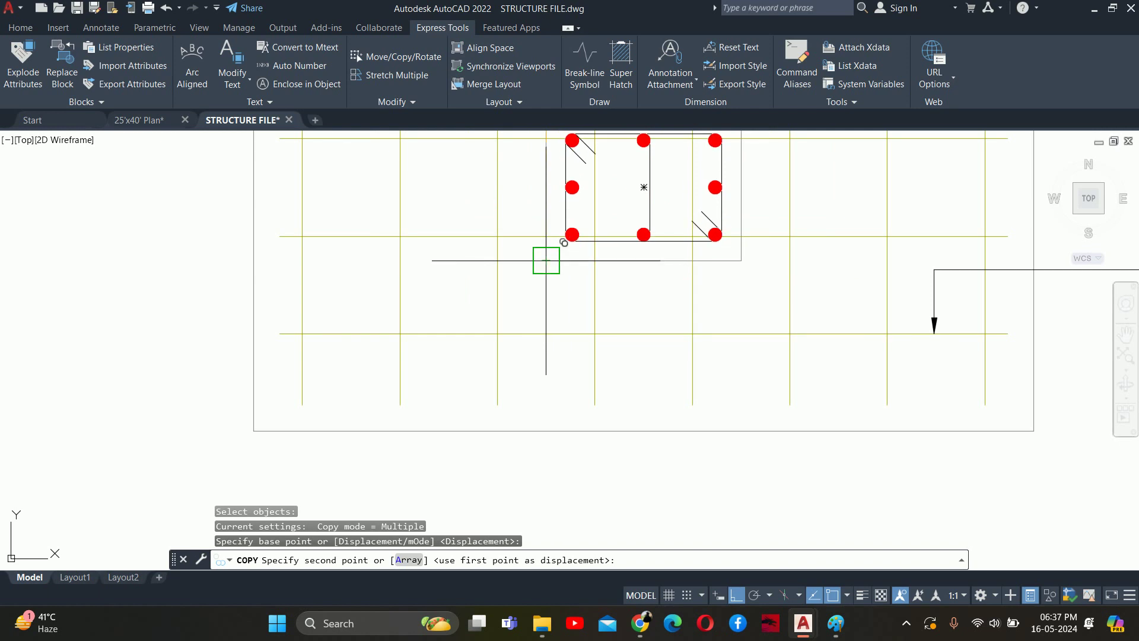
key("Escape")
scroll(514, 325, "down", 1)
Draw a 150-long diagonal at -45° from the bottom-left bar.
type("l")
key("Return")
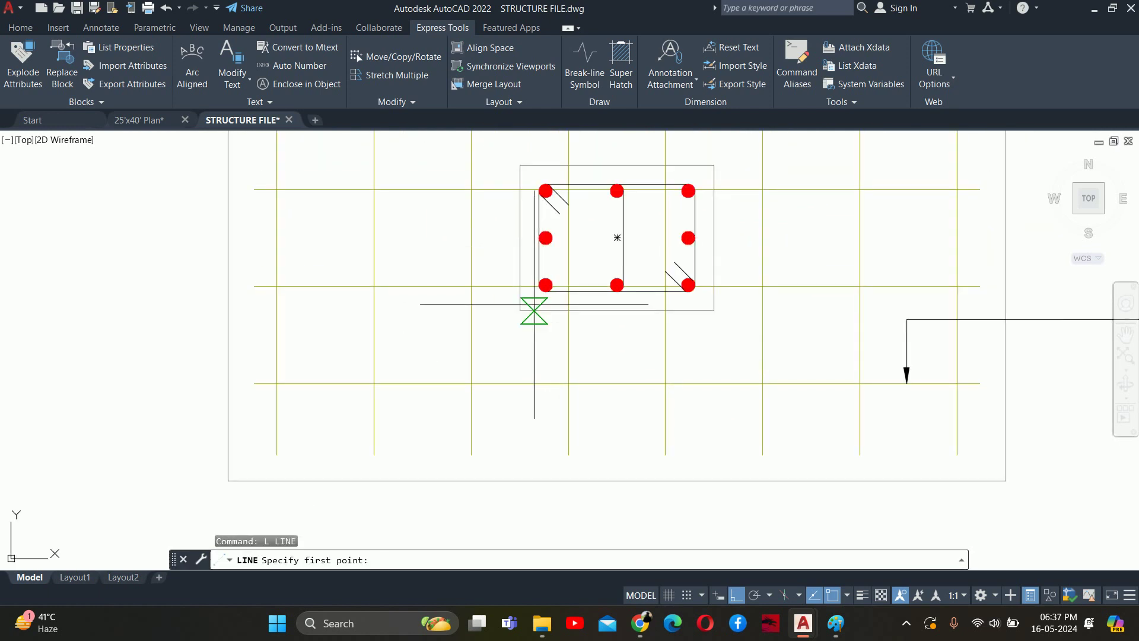
scroll(553, 269, "up", 5)
left_click(553, 270)
type("@150<-")
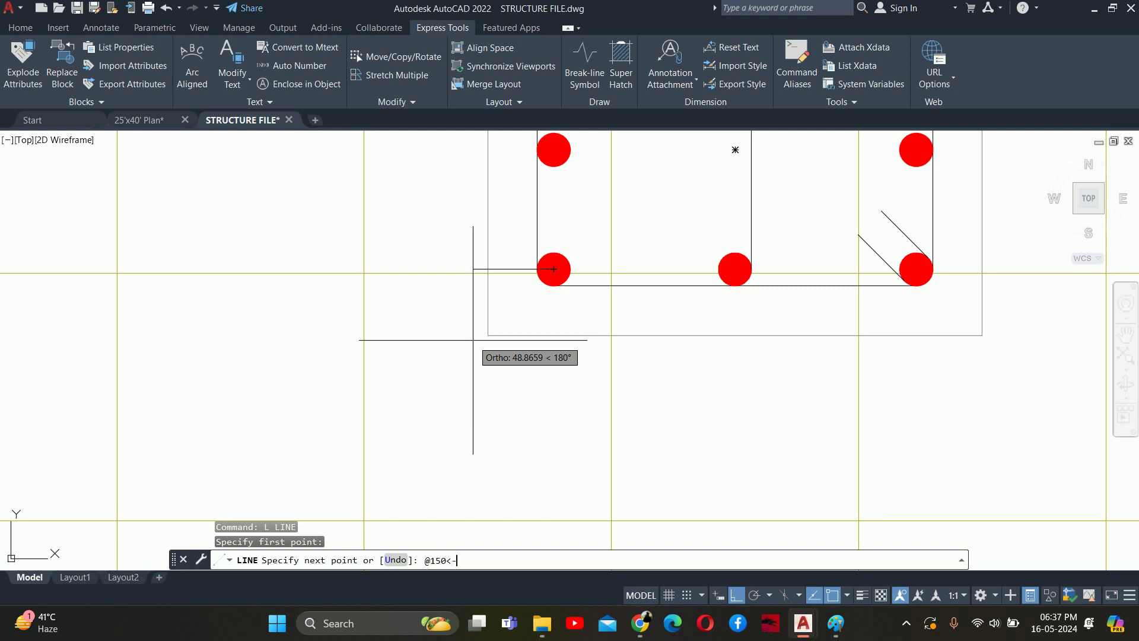
type("45")
key("Return")
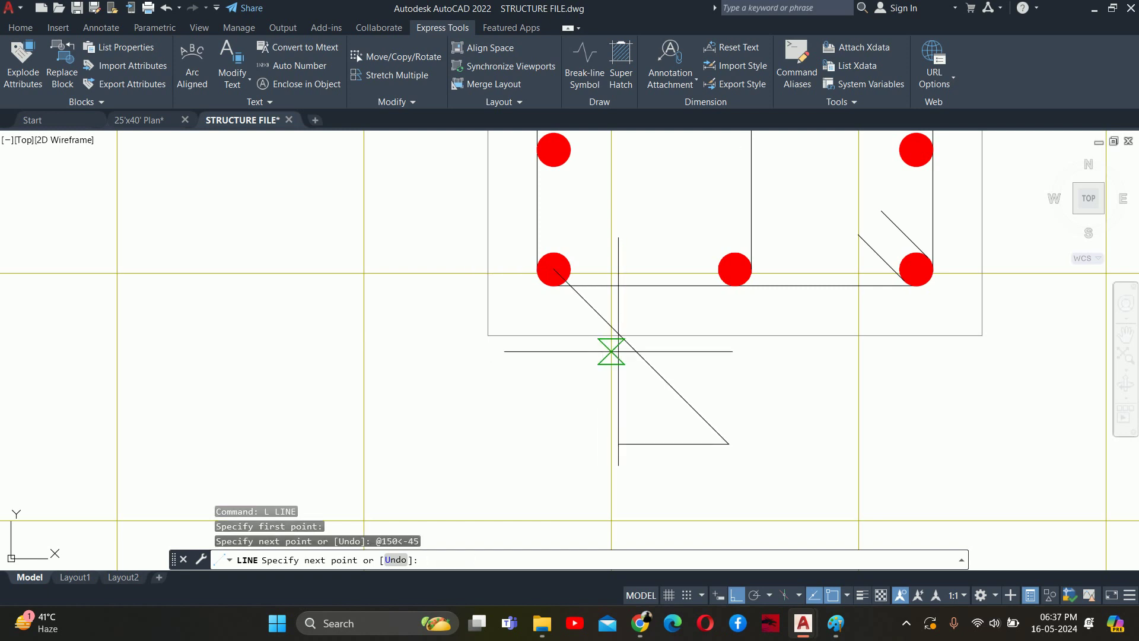
key("Escape")
key("Escape")
key("Escape")
Mirror the diagonal about a vertical axis through the bar centre, keeping the original.
type("mi")
key("Return")
left_click(686, 402)
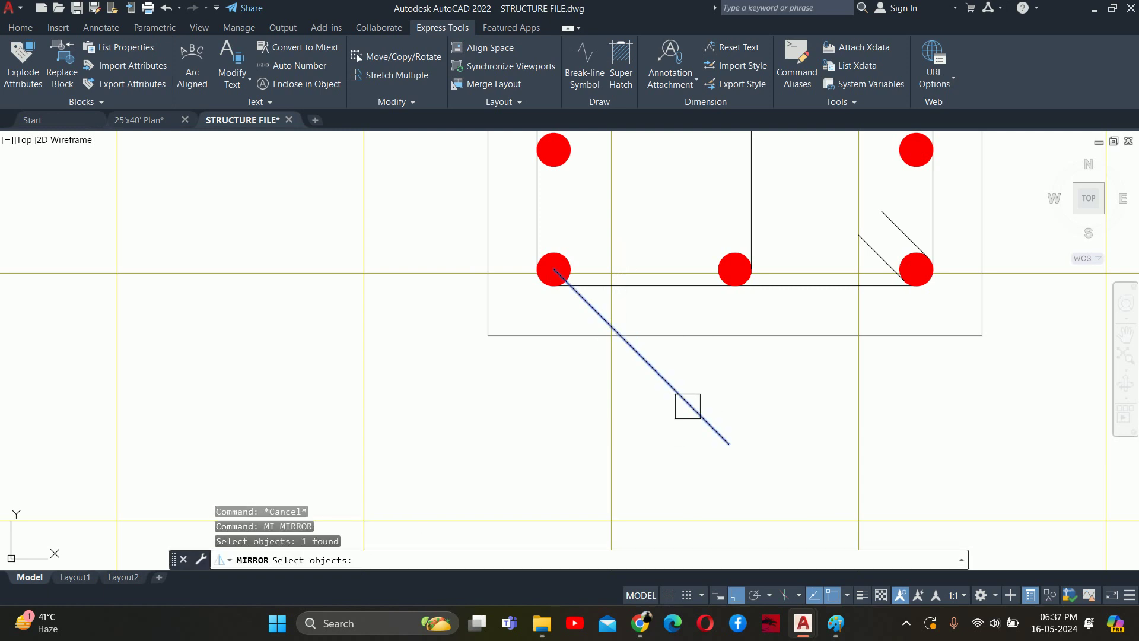
key("Return")
left_click(554, 268)
left_click(553, 399)
key("Return")
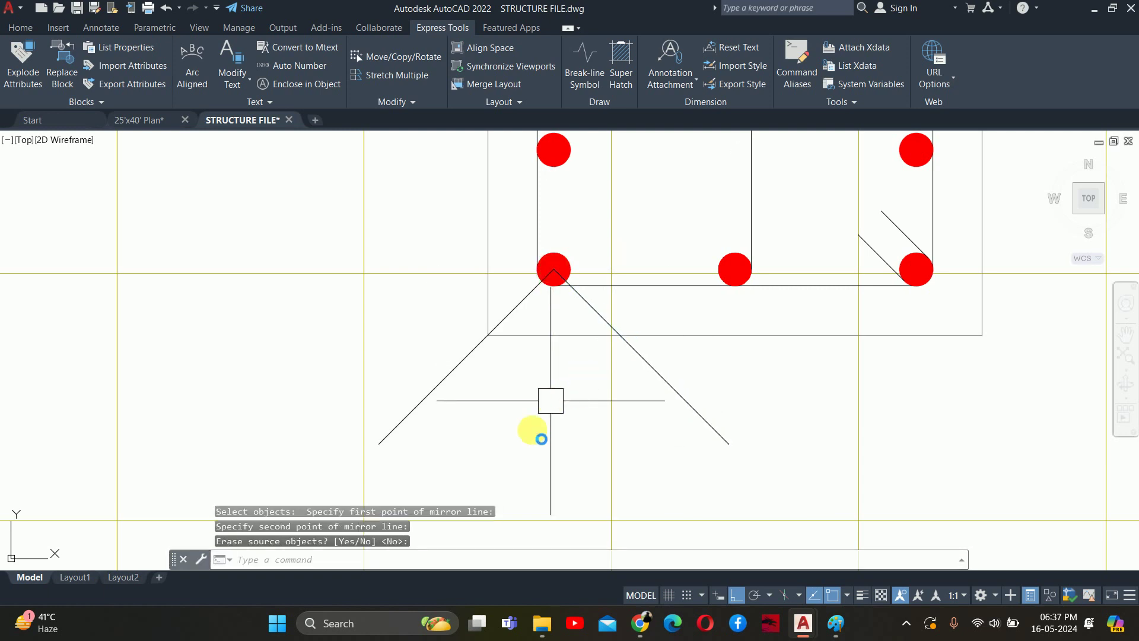
key("Escape")
key("Escape")
middle_click_drag(552, 399, 499, 454)
Pick the mirrored diagonal and its top end for a move, then cancel.
type("m")
key("Return")
left_click(571, 425)
key("Return")
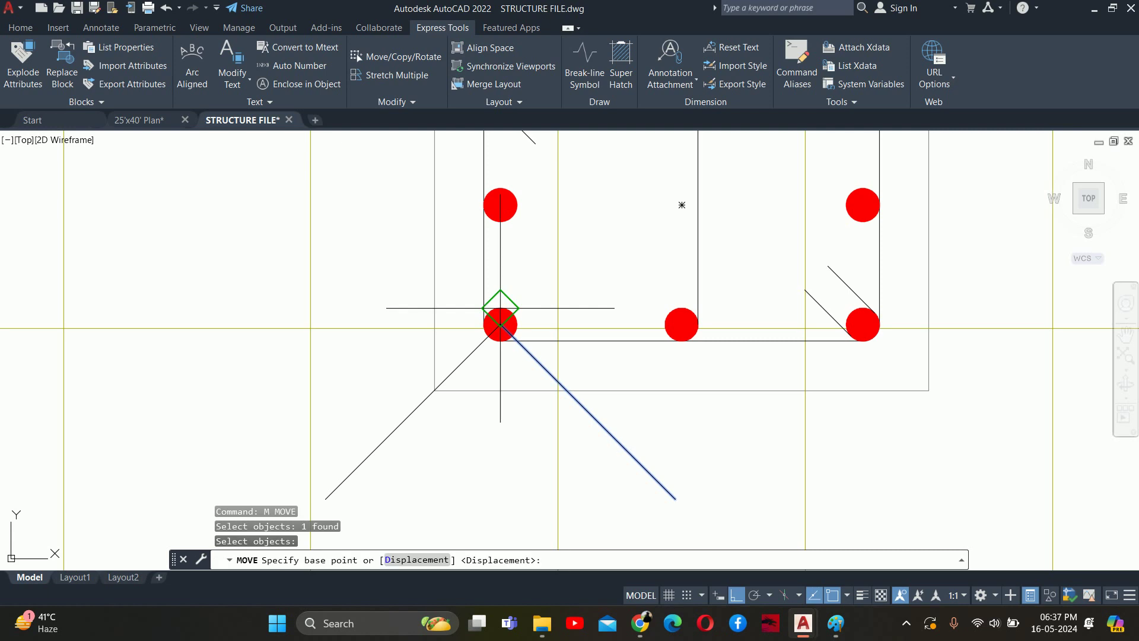
left_click(497, 328)
key("Escape")
scroll(504, 327, "up", 4)
Reselect the mirrored diagonal and move it to the bottom-right bar.
key("Return")
left_click(569, 342)
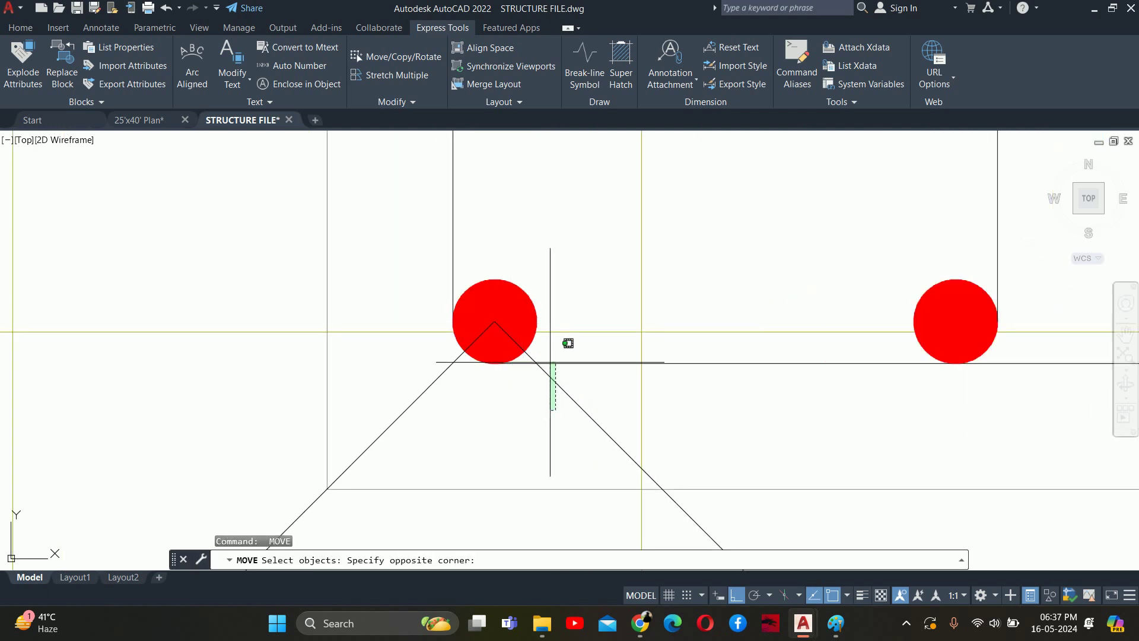
left_click(578, 398)
left_click(513, 346)
key("Return")
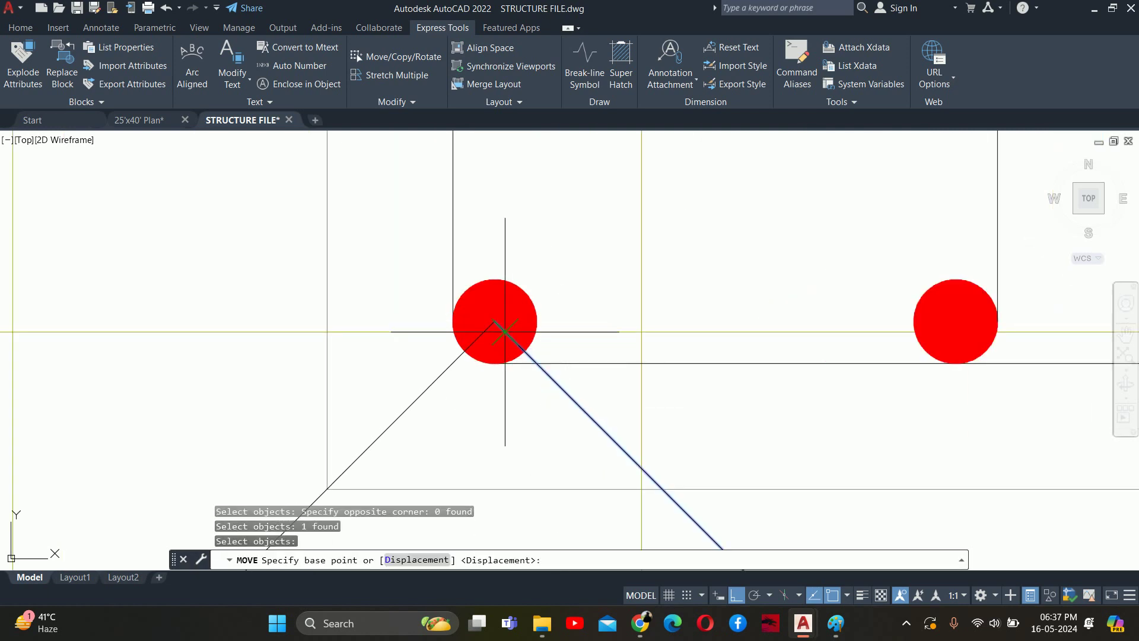
left_click(503, 329)
scroll(610, 360, "down", 4)
scroll(523, 320, "up", 4)
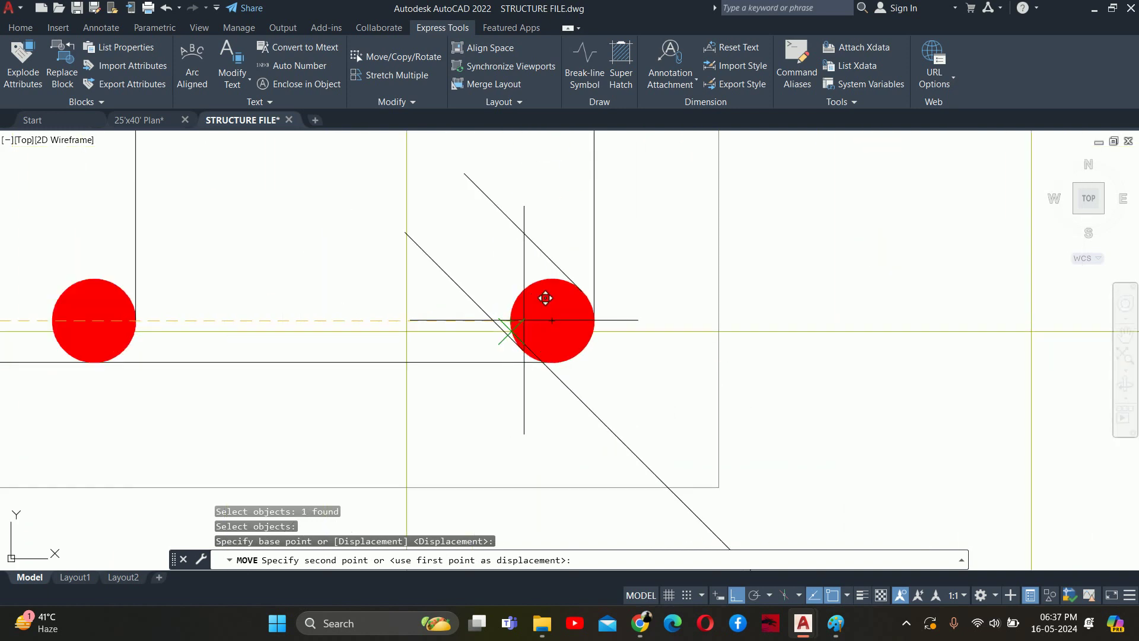
key("Escape")
key("Escape")
key("Escape")
scroll(623, 399, "down", 4)
scroll(641, 382, "up", 1)
Draw a 150-long vertical line down from the middle bottom bar.
type("L")
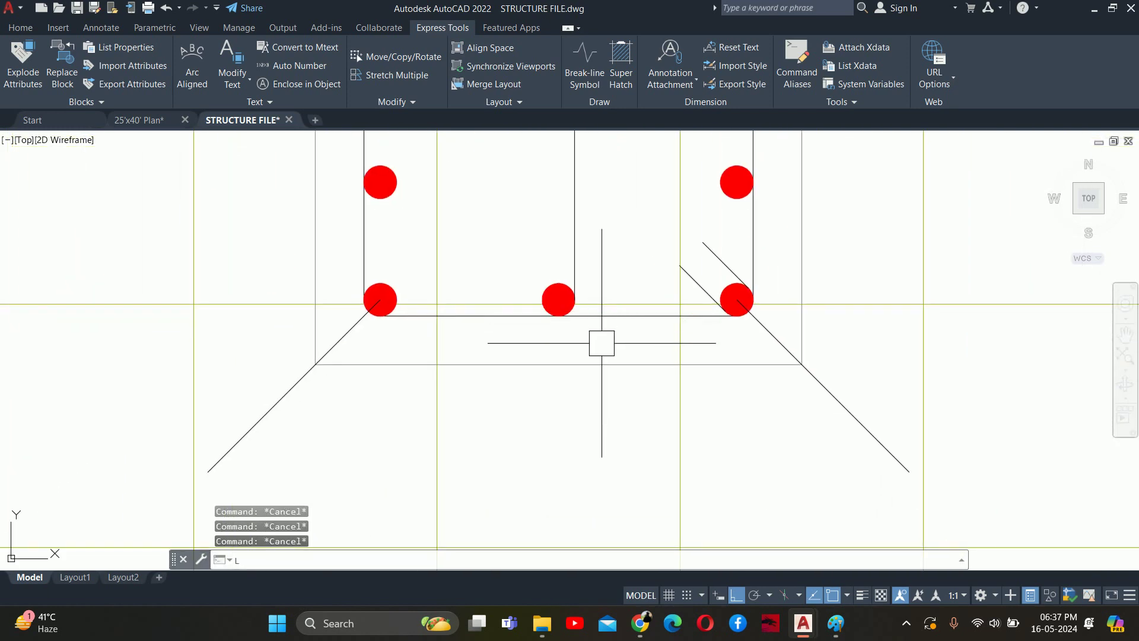
key("Return")
left_click(558, 300)
type("15")
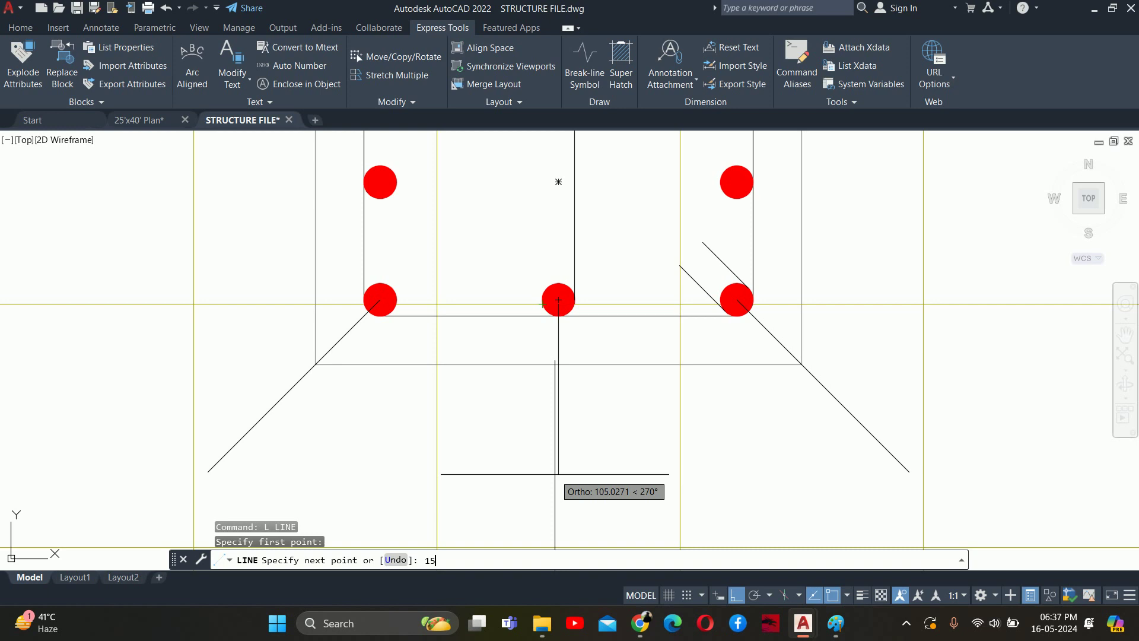
key("Return")
scroll(593, 415, "down", 3)
scroll(632, 421, "down", 2)
key("Escape")
key("Escape")
key("Escape")
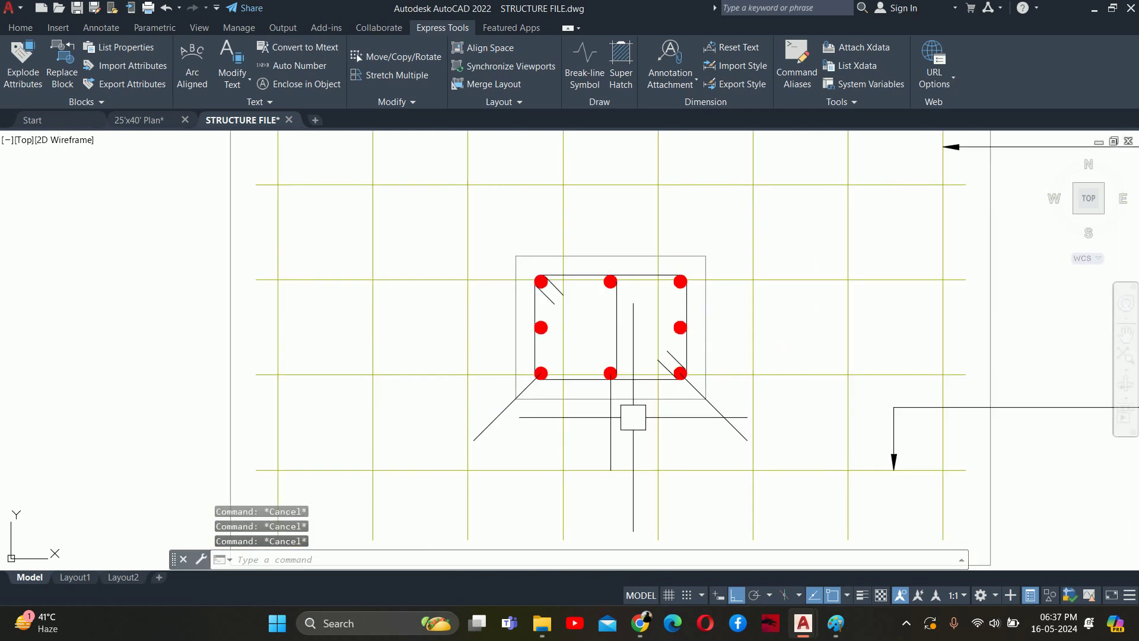
Pick the new vertical line with Match Properties, then cancel.
type("M")
key("Return")
scroll(602, 419, "down", 1)
left_click(605, 419)
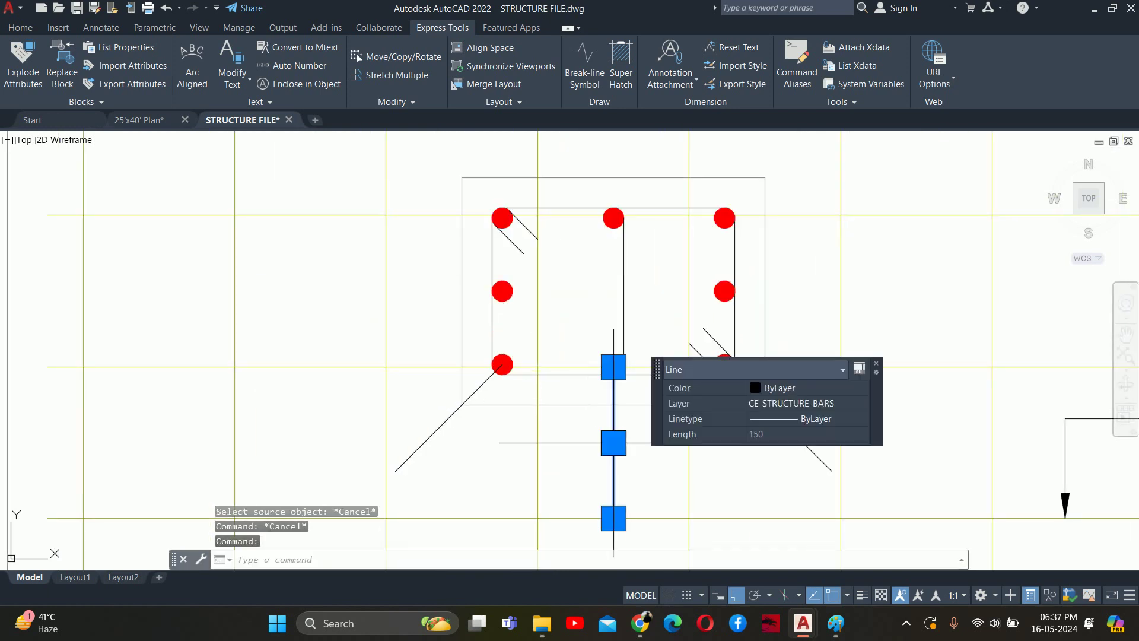
key("Escape")
key("Escape")
scroll(603, 419, "down", 5)
scroll(593, 415, "down", 3)
scroll(565, 393, "up", 3)
Match the vertical line and the right diagonal to the red bar lines using MATCHPROP.
type("MA")
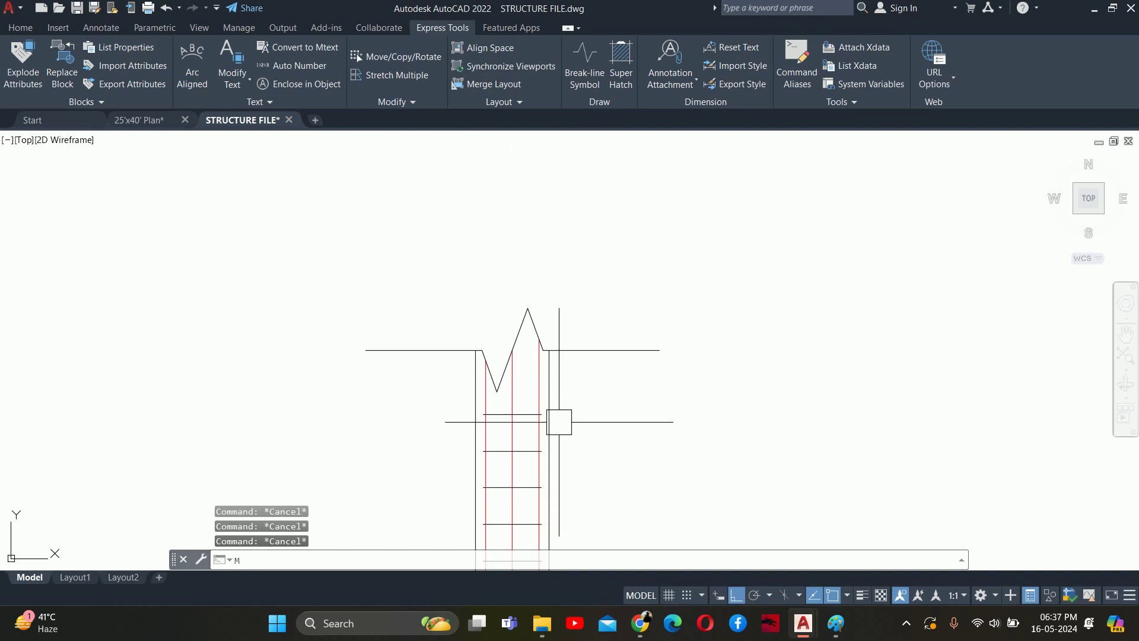
key("Return")
scroll(475, 332, "up", 2)
left_click(464, 309)
scroll(510, 320, "down", 3)
scroll(603, 432, "down", 2)
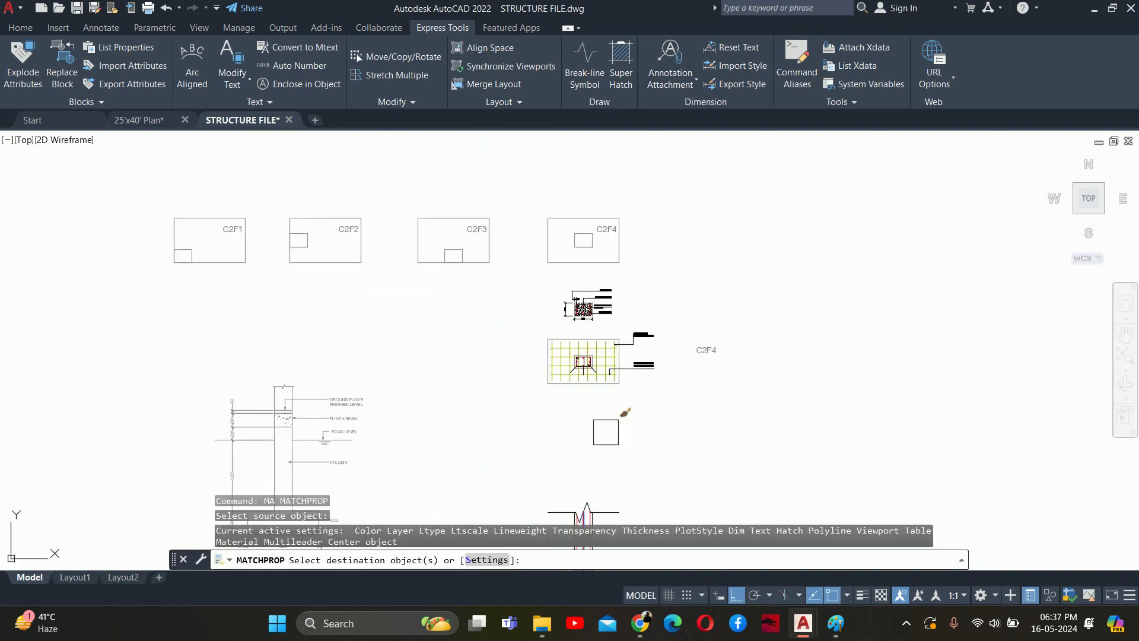
scroll(595, 374, "up", 4)
scroll(375, 299, "up", 2)
left_click(512, 324)
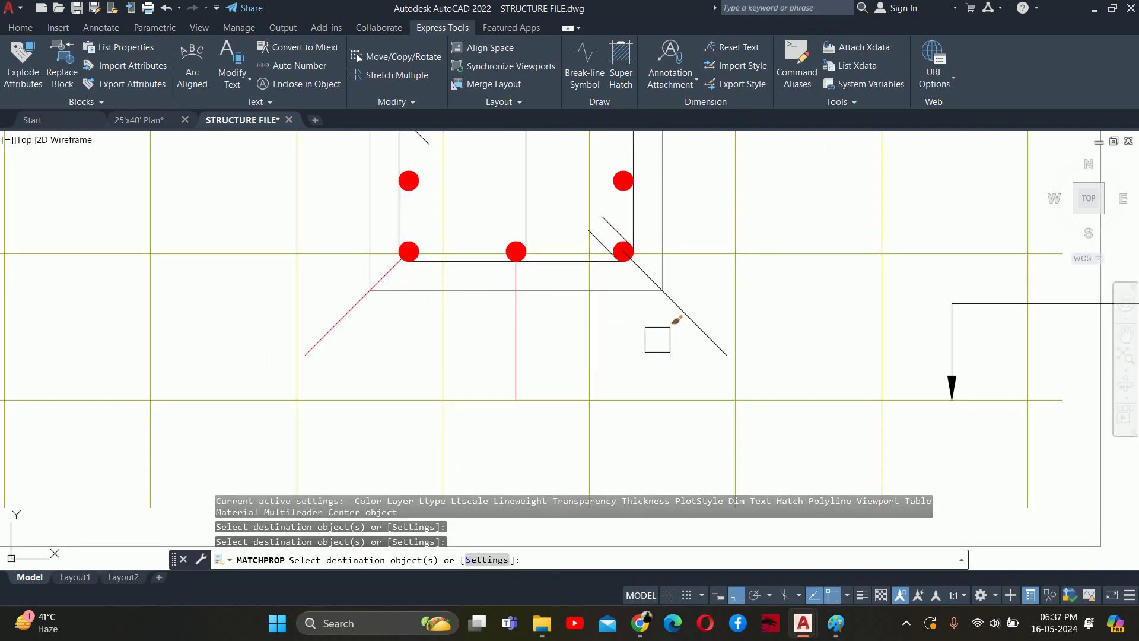
left_click(679, 314)
key("Return")
scroll(695, 368, "down", 2)
middle_click_drag(684, 362, 690, 404)
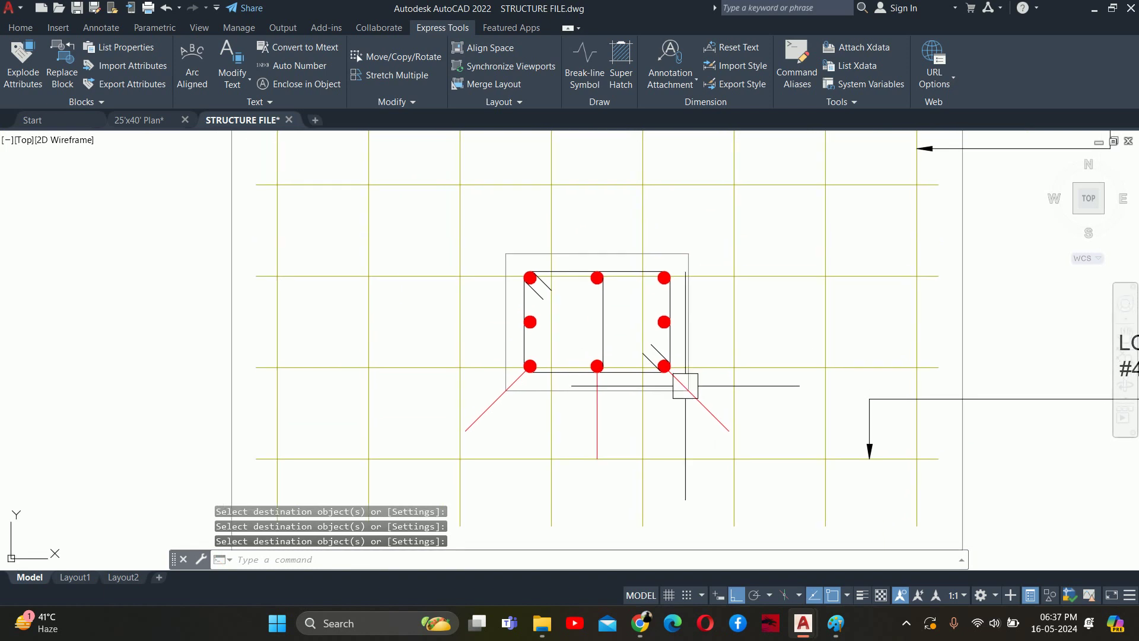
key("Escape")
Mirror both red diagonals and the vertical line about the column centre, keeping the originals.
type("MI")
key("Return")
left_click(685, 387)
left_click(597, 433)
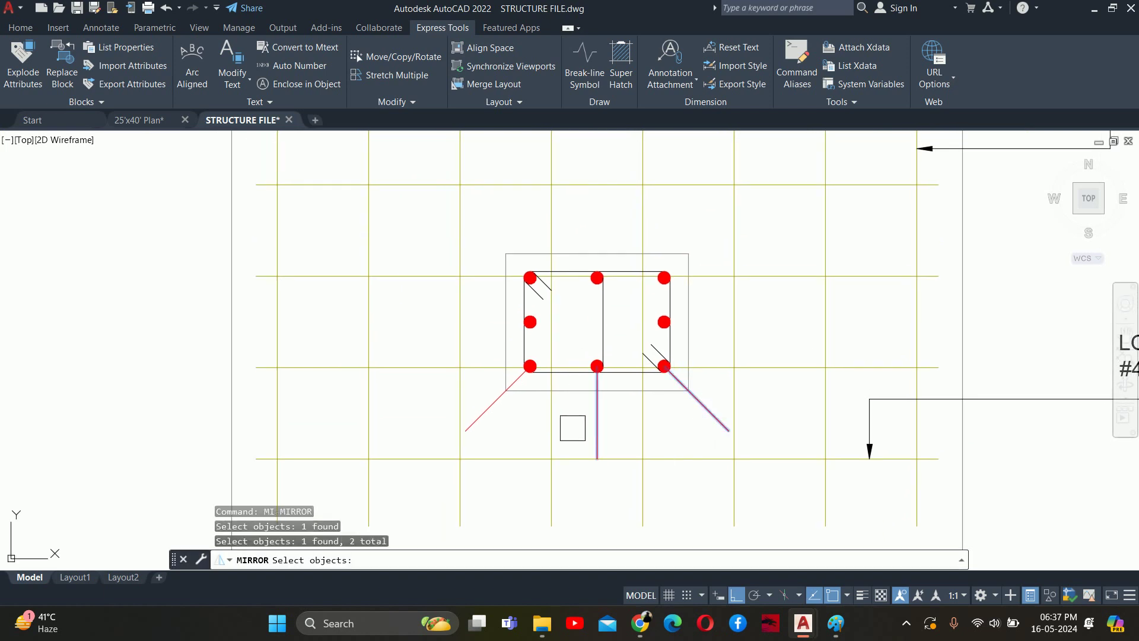
left_click(494, 406)
key("Return")
left_click(505, 321)
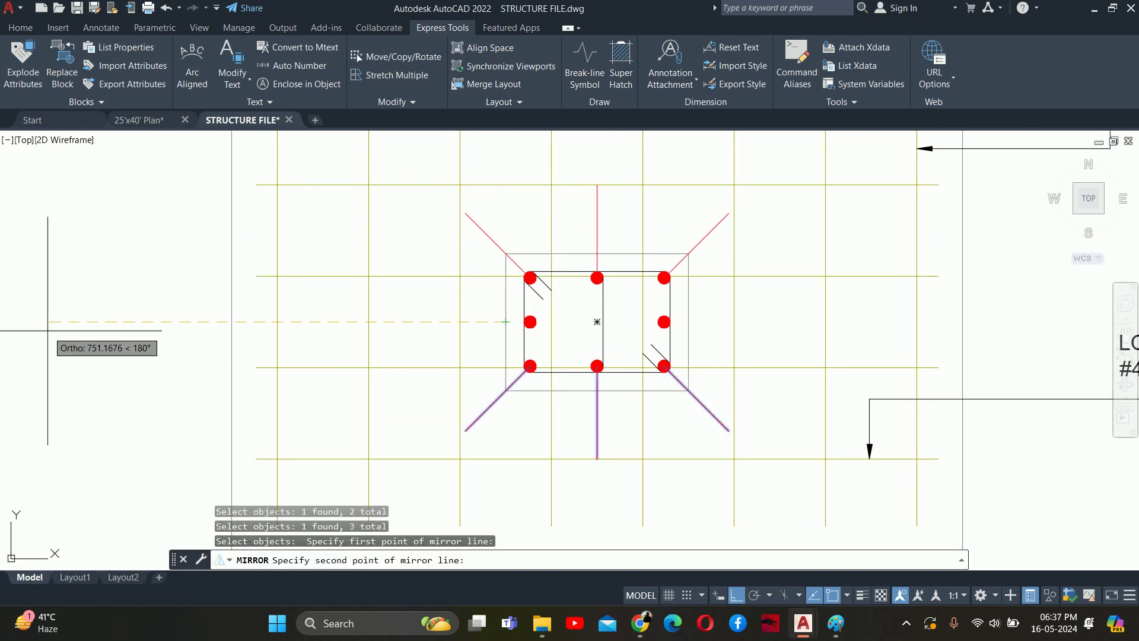
left_click(597, 321)
key("Return")
scroll(597, 332, "down", 2)
key("Escape")
key("Escape")
key("Escape")
scroll(529, 360, "up", 3)
Draw a 150-long horizontal line from the left-middle bar.
type("L")
key("Return")
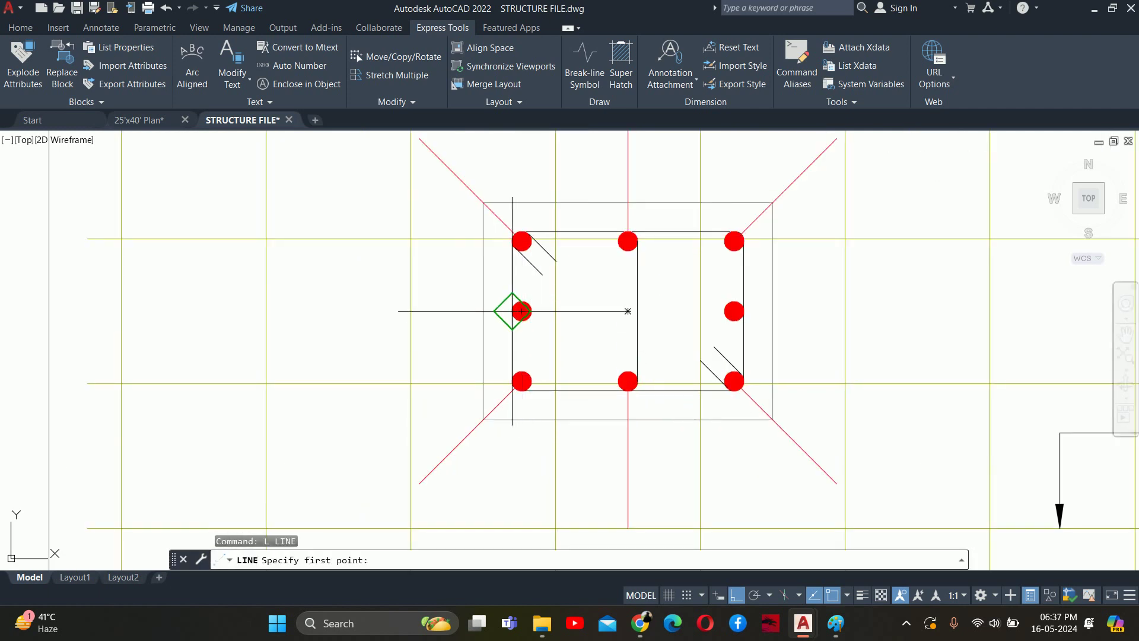
scroll(512, 311, "up", 3)
left_click(509, 318)
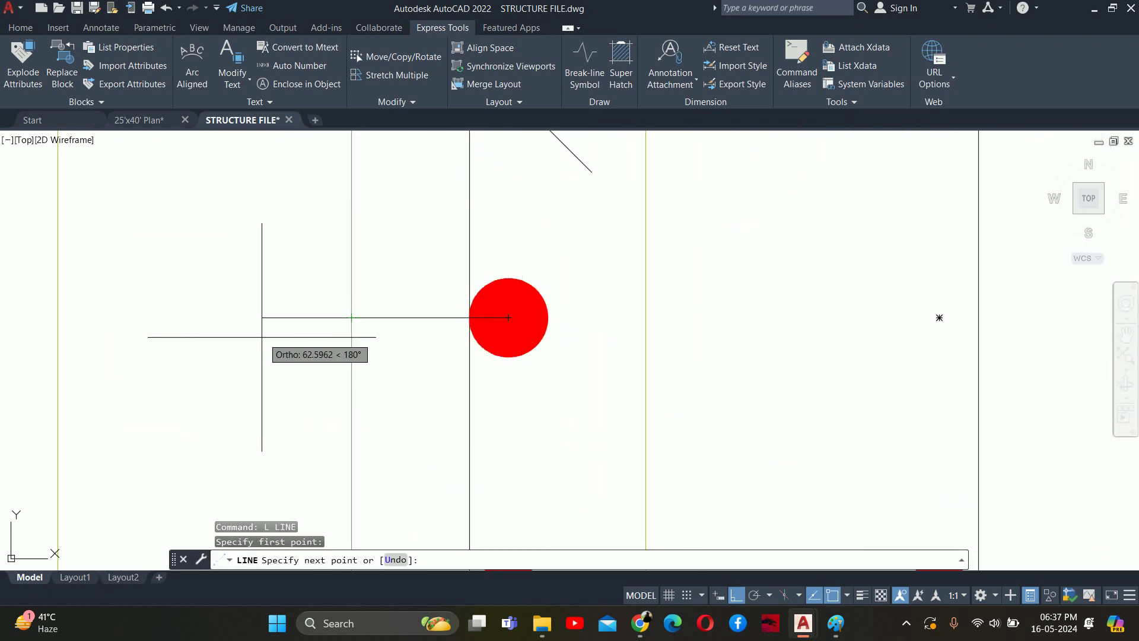
type("150")
key("Return")
key("Escape")
scroll(417, 377, "down", 3)
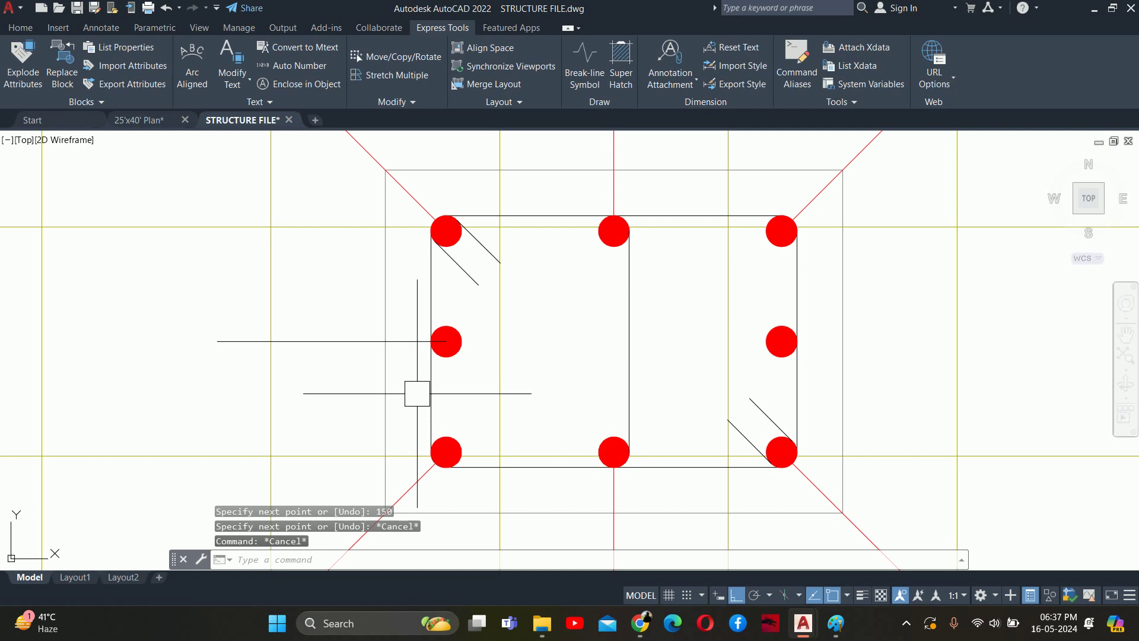
key("Return")
key("Escape")
type("M")
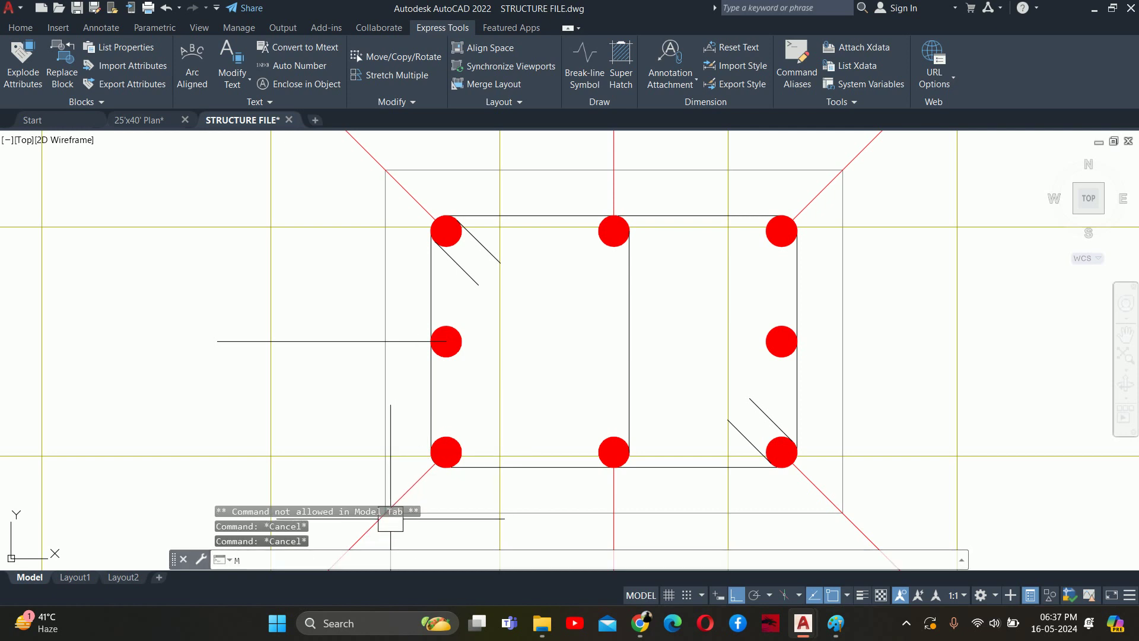
Make the new horizontal line red by matching a red diagonal's properties.
type("a")
key("Return")
left_click(374, 523)
left_click(308, 340)
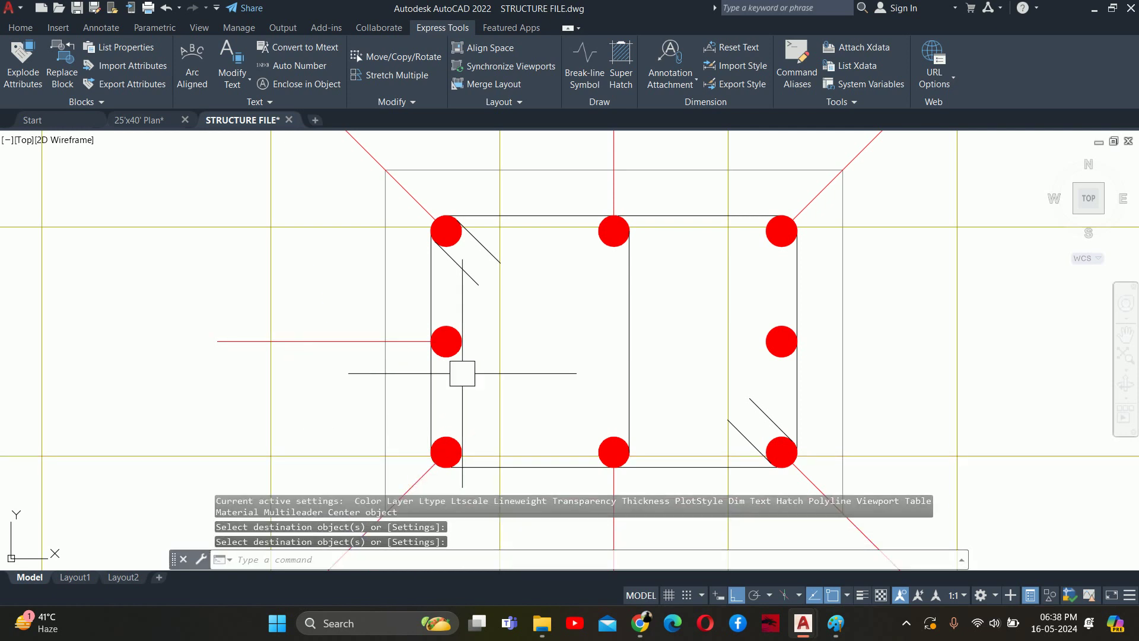
key("Escape")
Mirror the red horizontal line through the column centre to the right side.
type("mi")
key("Return")
left_click(331, 340)
scroll(404, 335, "down", 3)
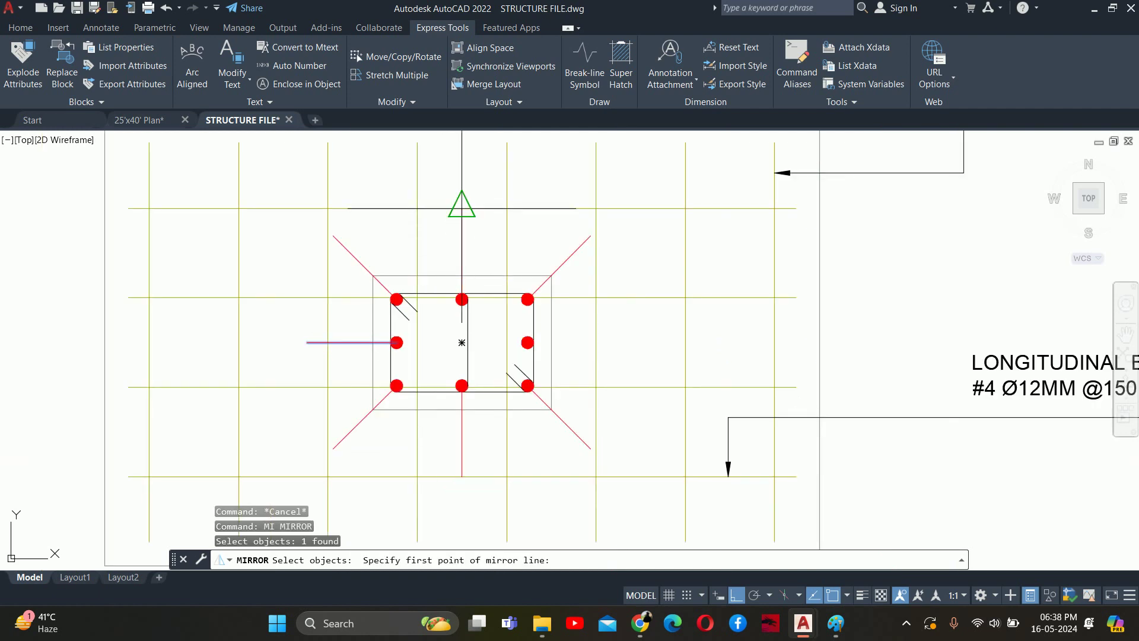
left_click(462, 342)
left_click(463, 175)
key("Return")
key("Escape")
key("Escape")
scroll(505, 274, "down", 3)
scroll(514, 366, "down", 1)
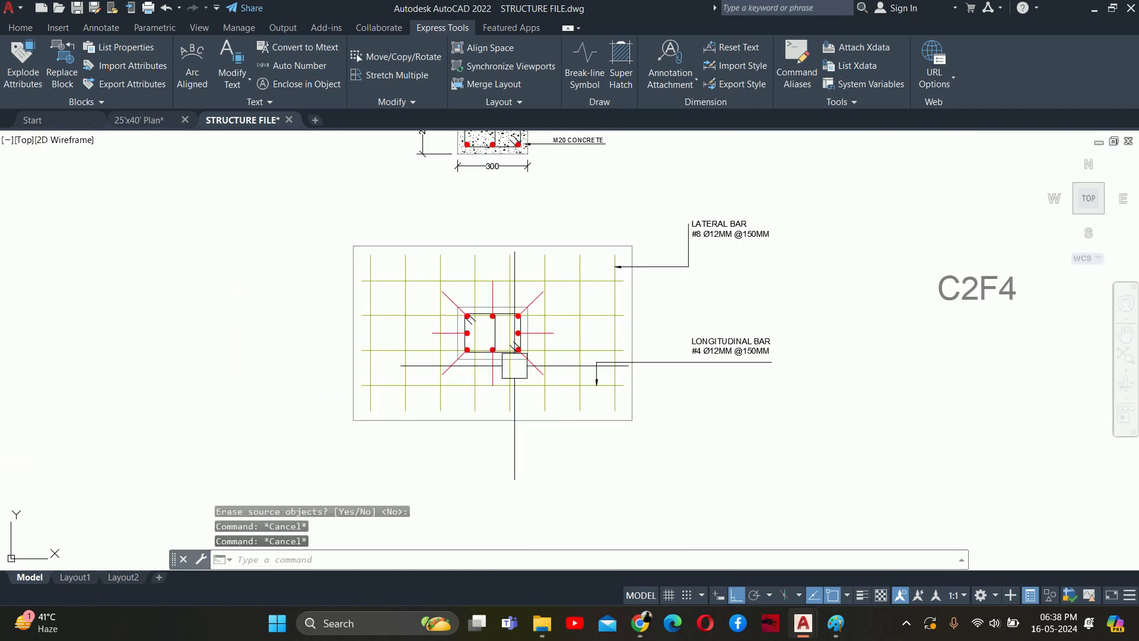
middle_click_drag(514, 366, 606, 403)
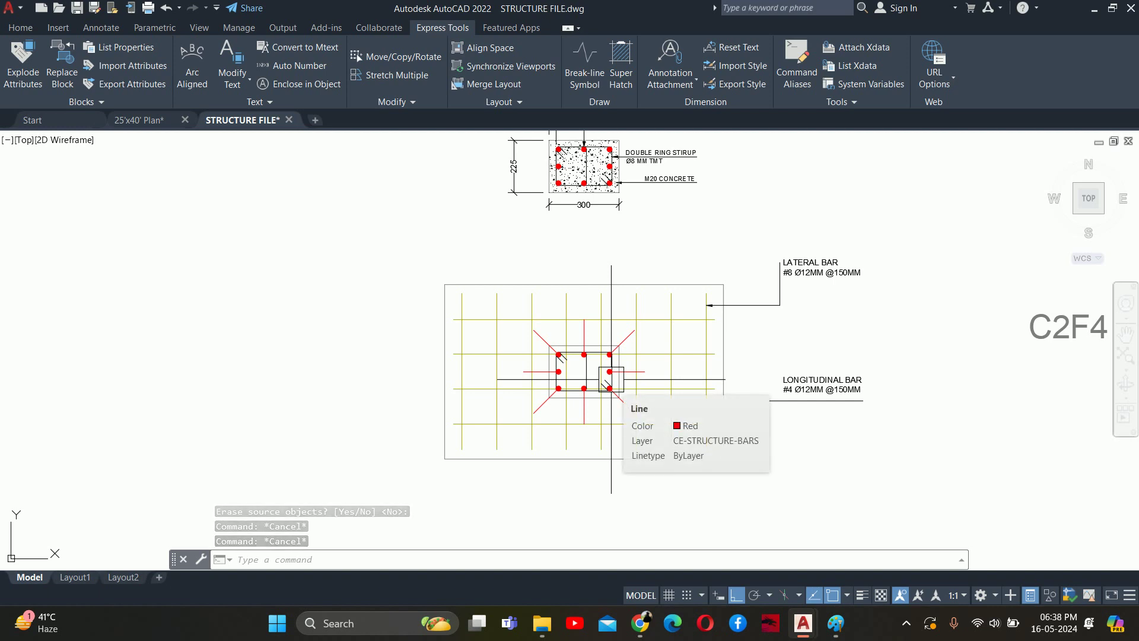
middle_click_drag(662, 363, 666, 279)
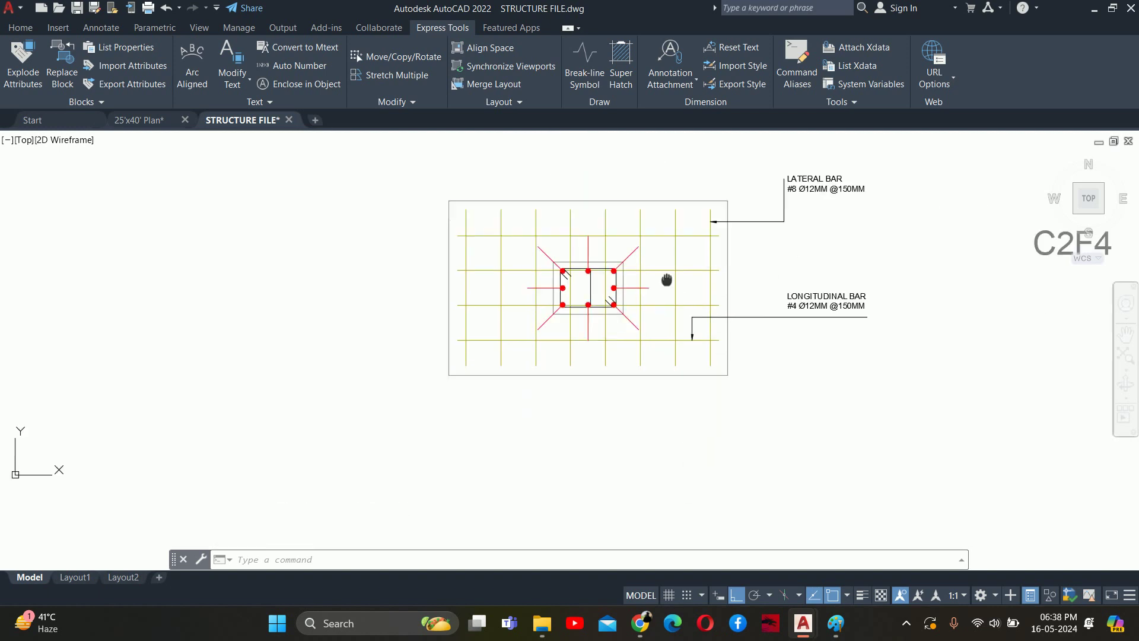
scroll(666, 280, "up", 2)
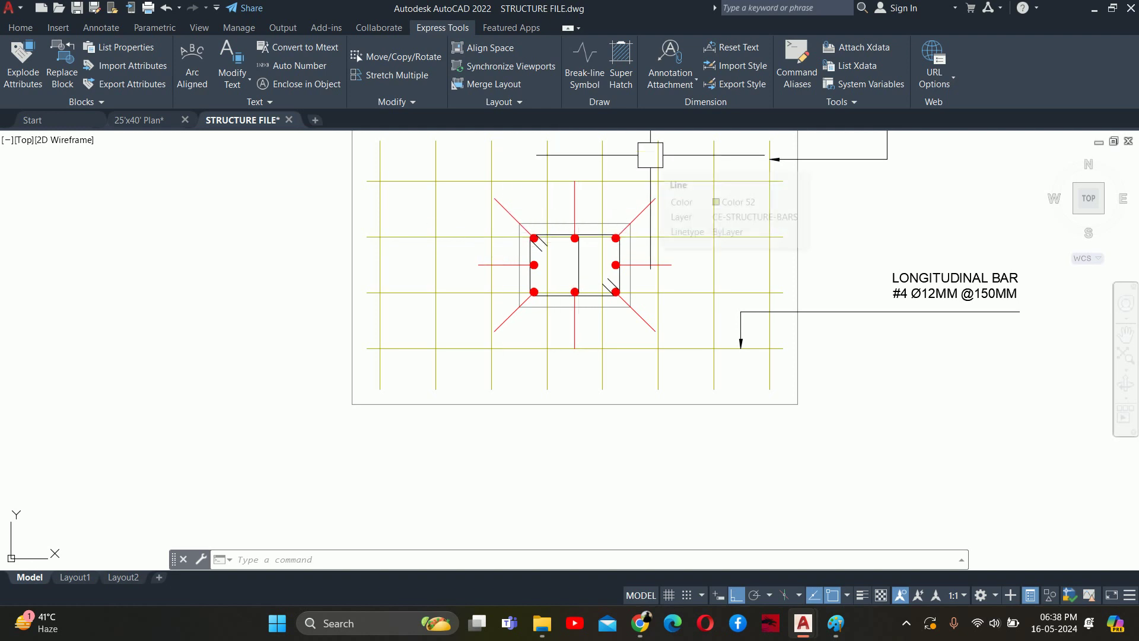
scroll(361, 290, "down", 6)
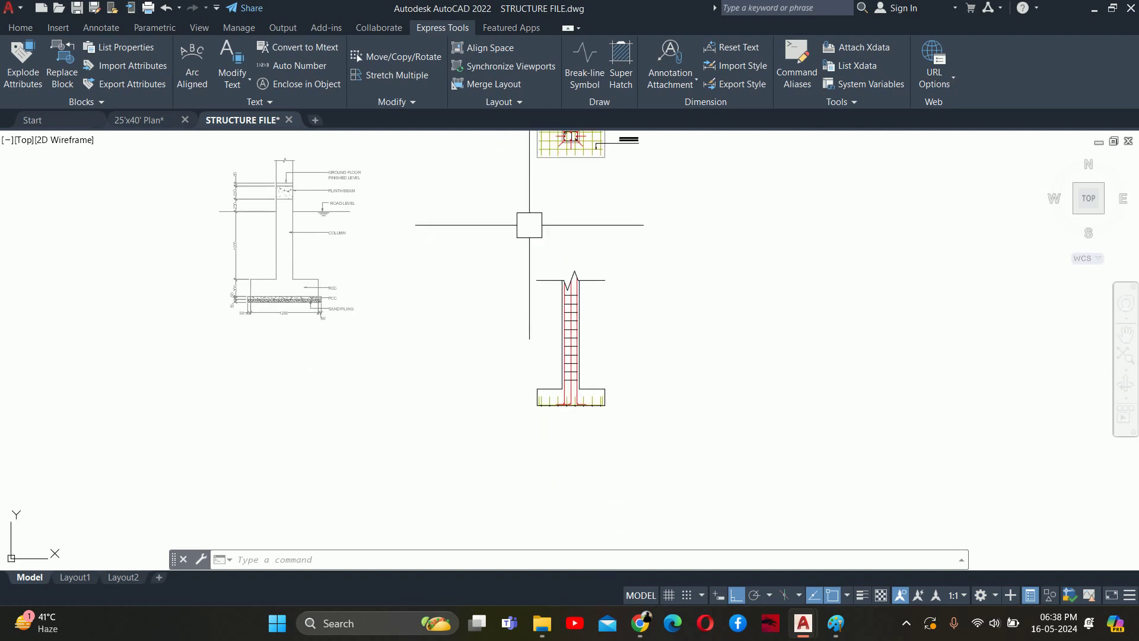
scroll(570, 164, "up", 2)
scroll(584, 238, "up", 2)
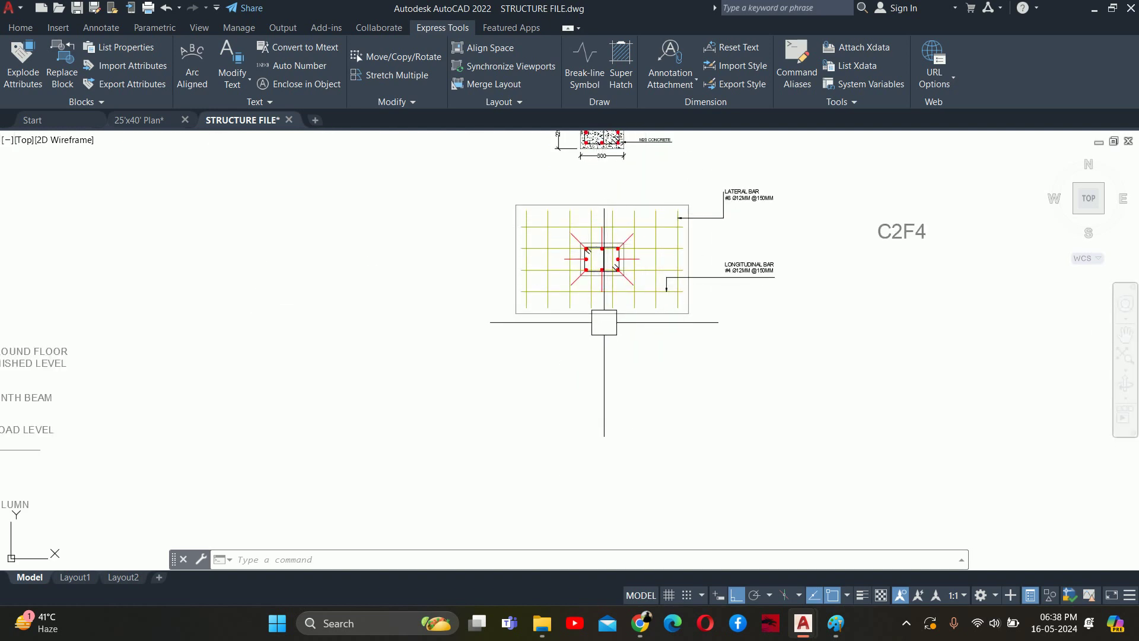
scroll(600, 275, "down", 2)
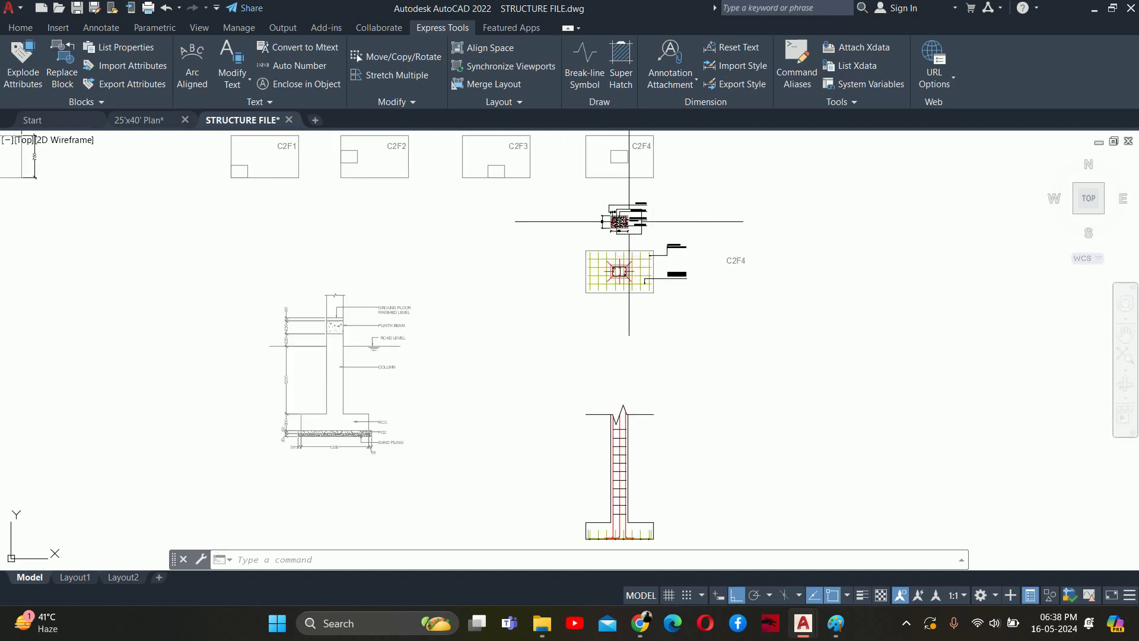
scroll(629, 221, "up", 1)
scroll(648, 253, "down", 2)
scroll(673, 347, "up", 1)
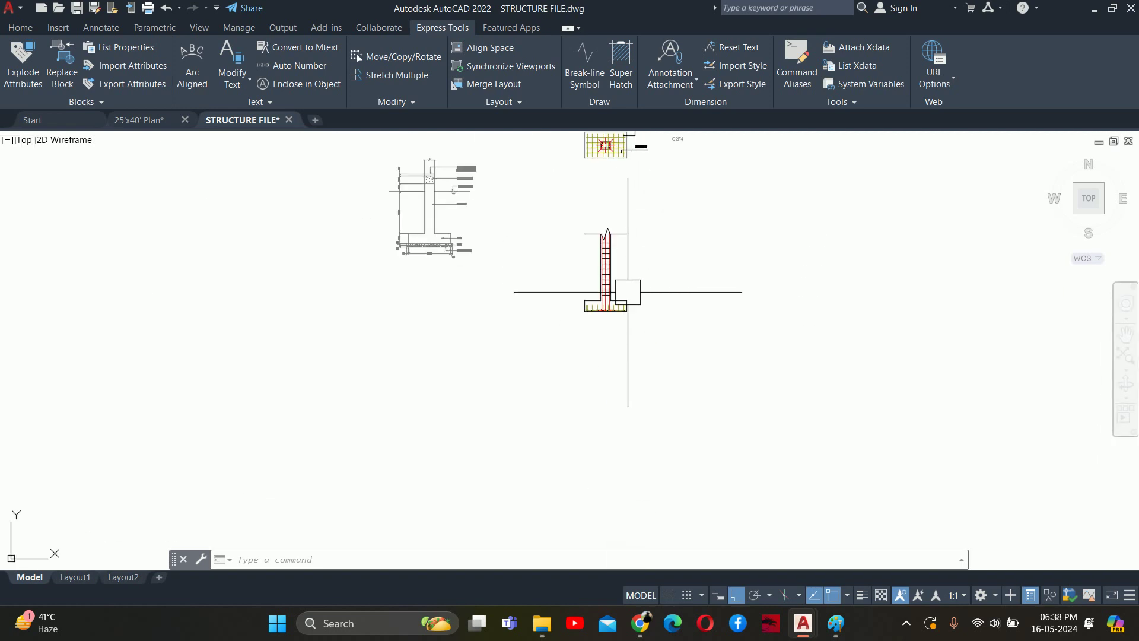
scroll(626, 302, "up", 3)
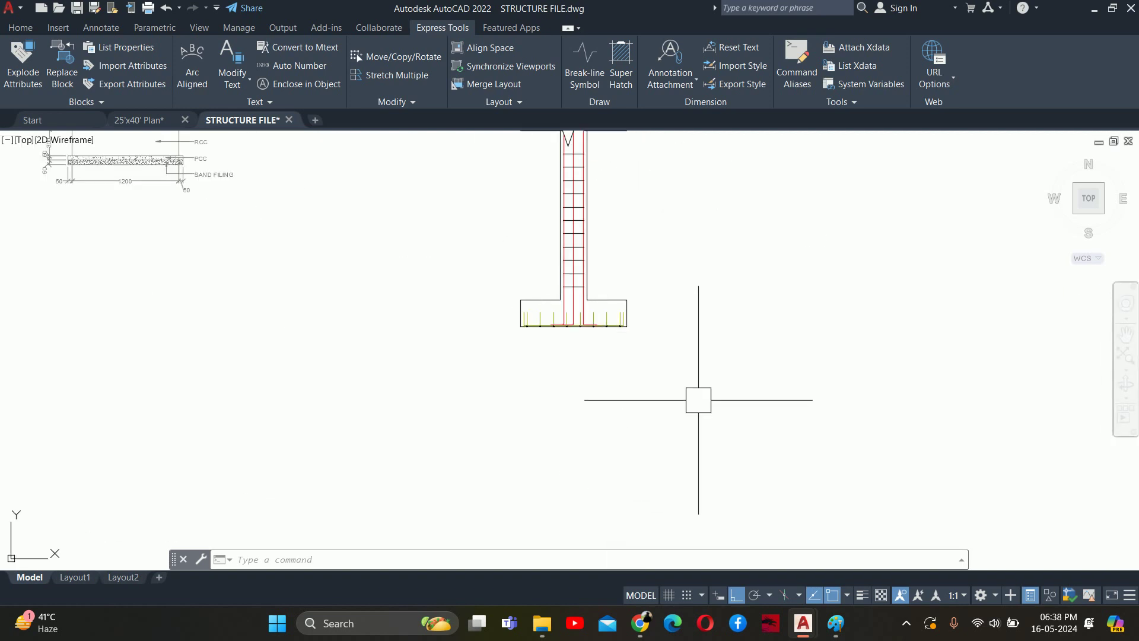
scroll(638, 307, "down", 1)
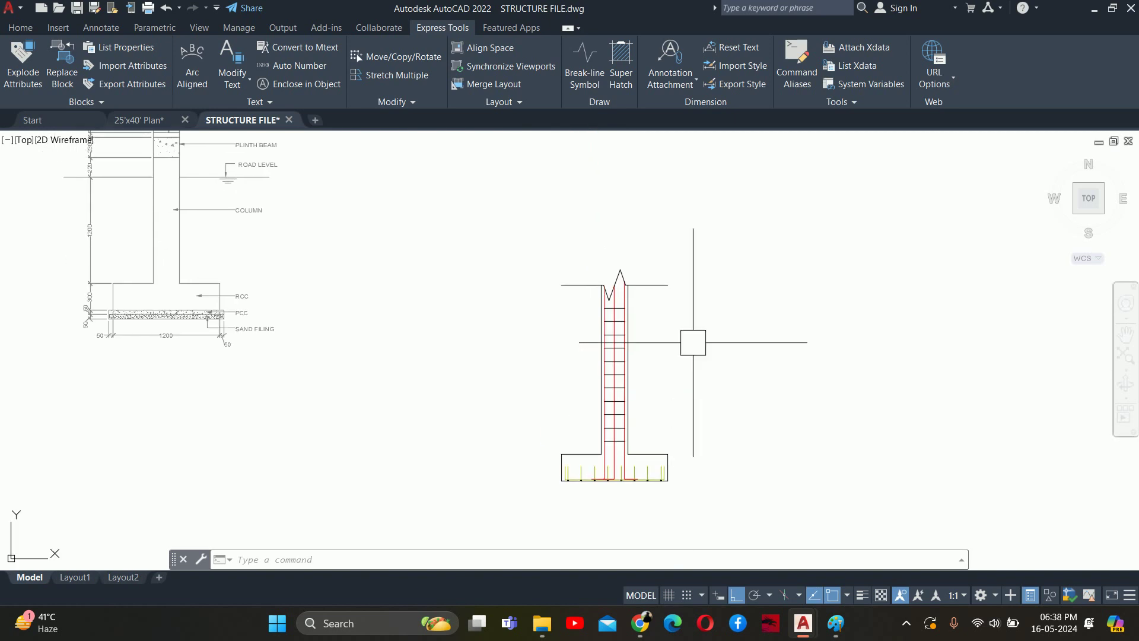
scroll(692, 338, "down", 3)
scroll(699, 368, "up", 5)
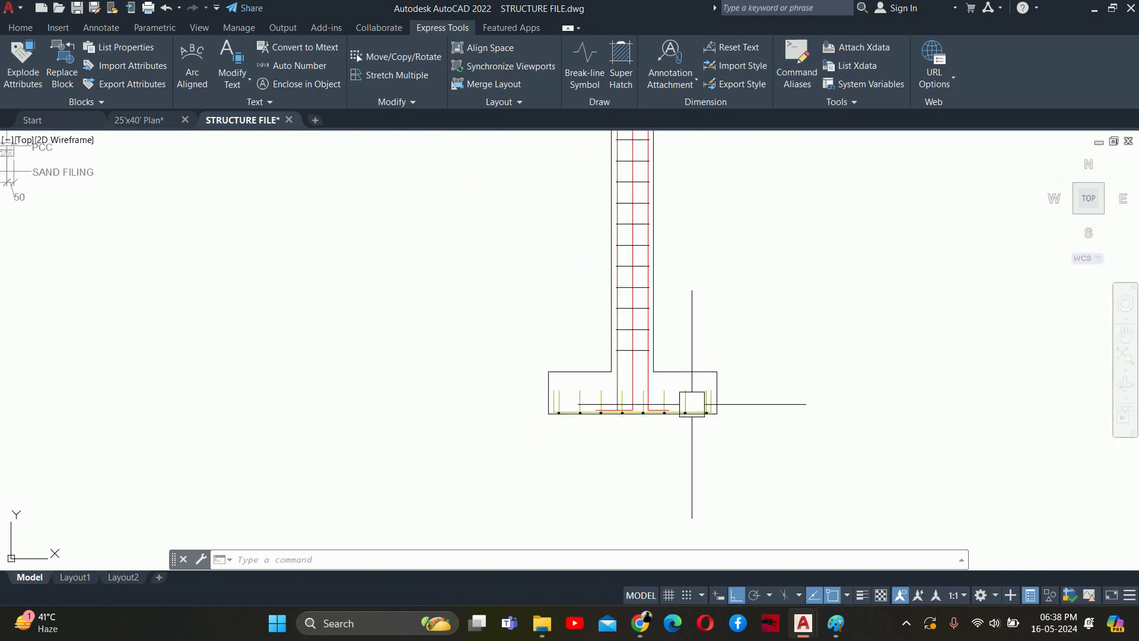
scroll(664, 318, "up", 5)
scroll(611, 398, "up", 4)
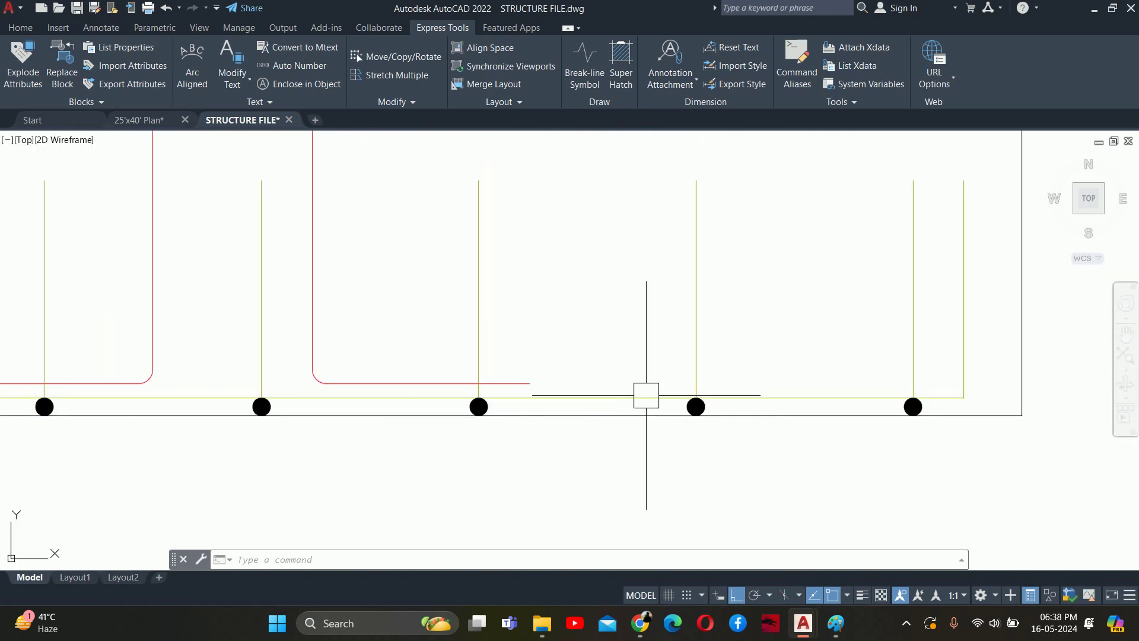
scroll(679, 395, "up", 4)
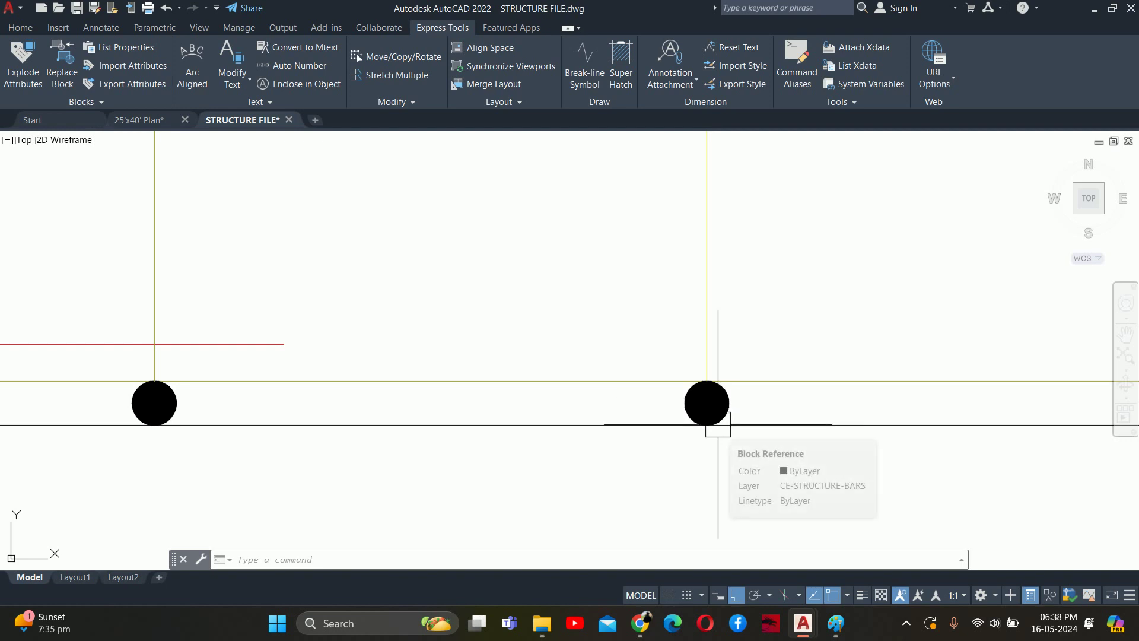
scroll(718, 425, "down", 4)
scroll(697, 415, "down", 3)
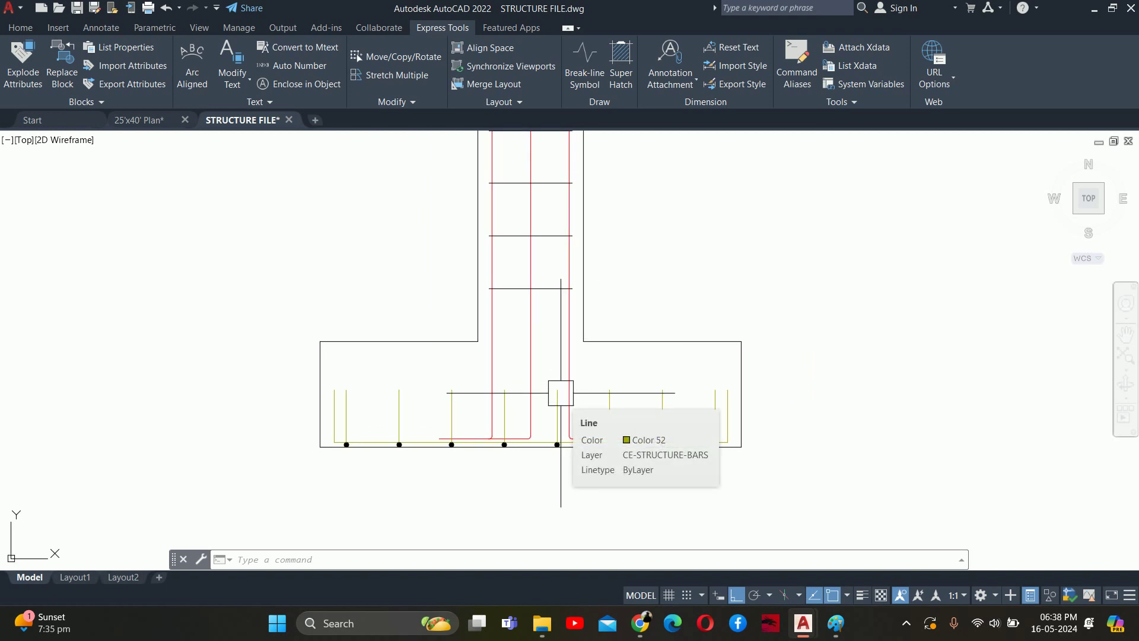
scroll(564, 380, "down", 2)
scroll(565, 320, "up", 2)
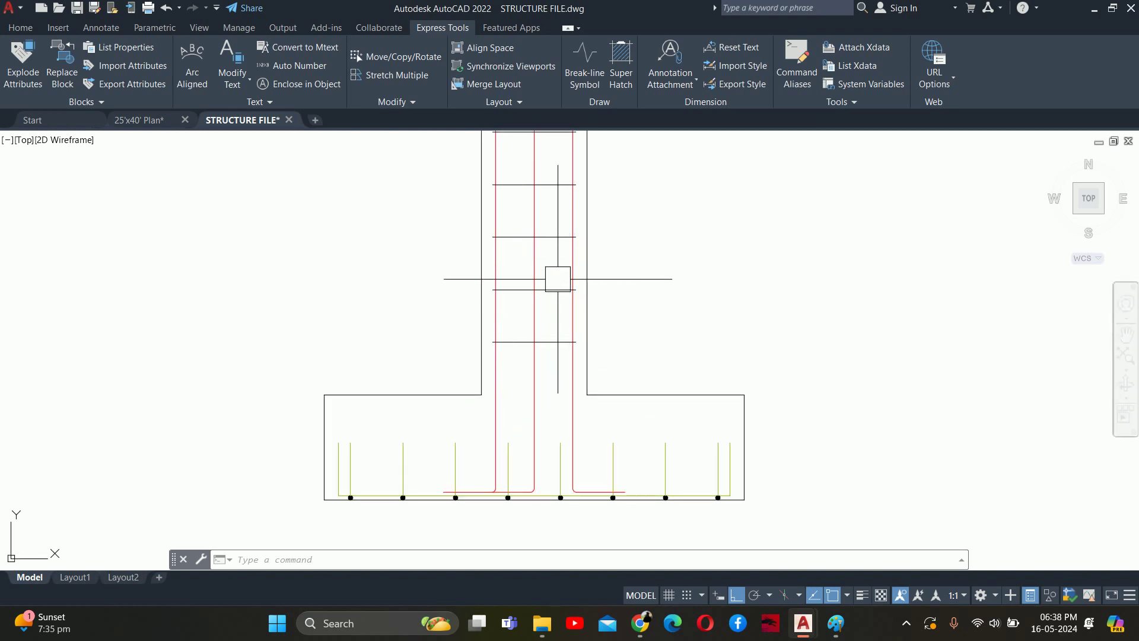
middle_click_drag(555, 290, 555, 378)
scroll(566, 378, "up", 2)
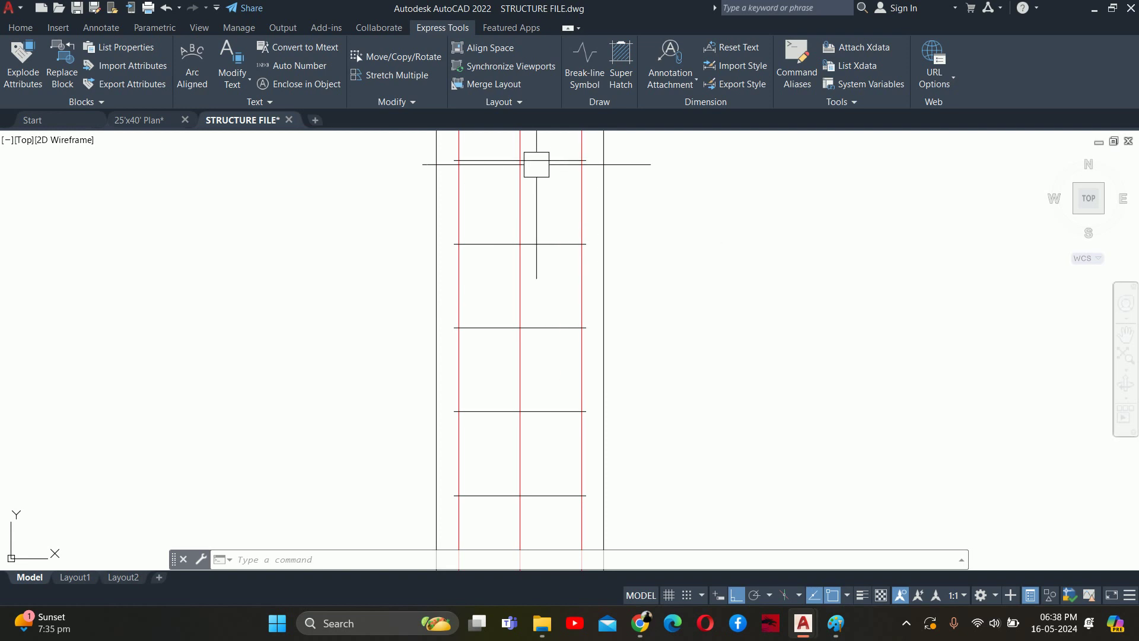
middle_click_drag(530, 181, 426, 300)
scroll(426, 301, "down", 2)
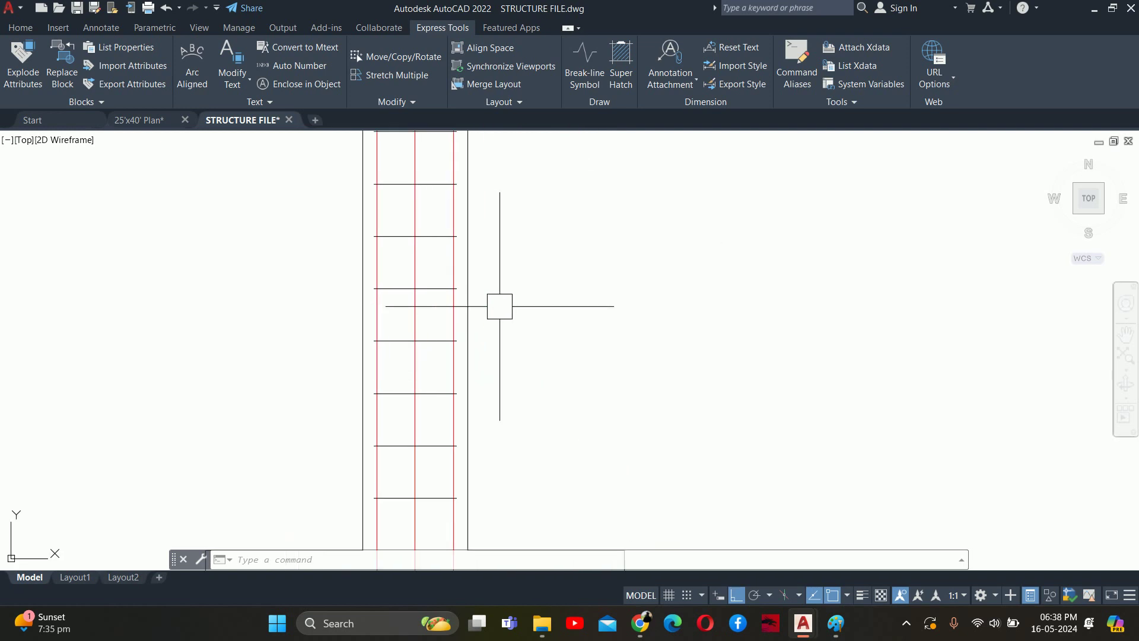
type("le")
Add leaders pointing at the upper and lower stirrups on the right of the column.
key("Return")
scroll(445, 263, "up", 4)
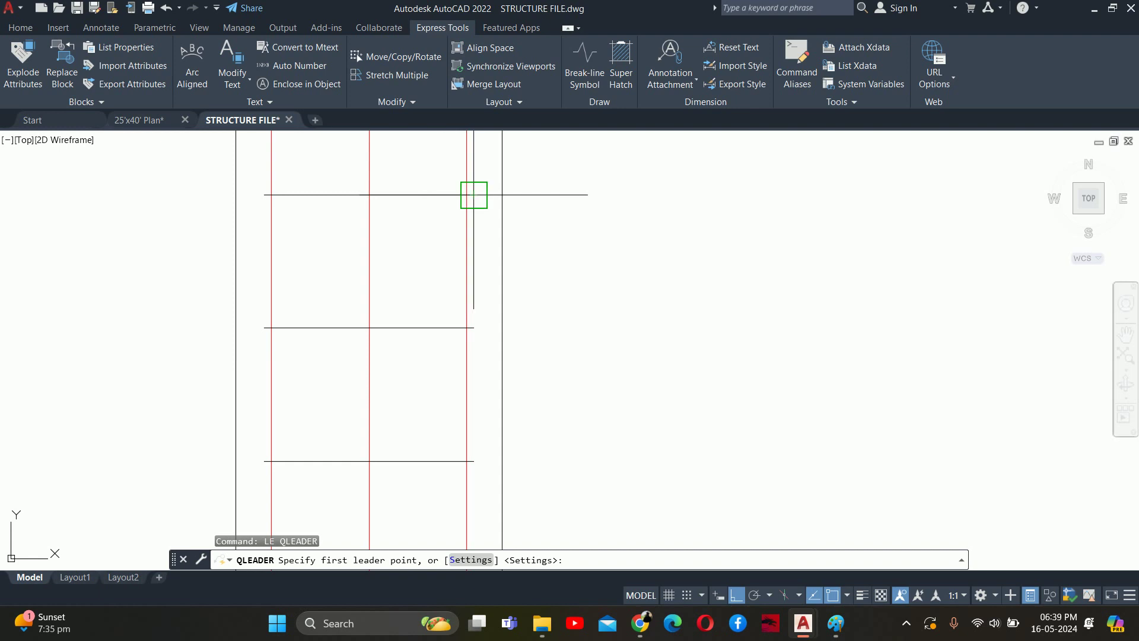
left_click(474, 195)
scroll(510, 373, "down", 2)
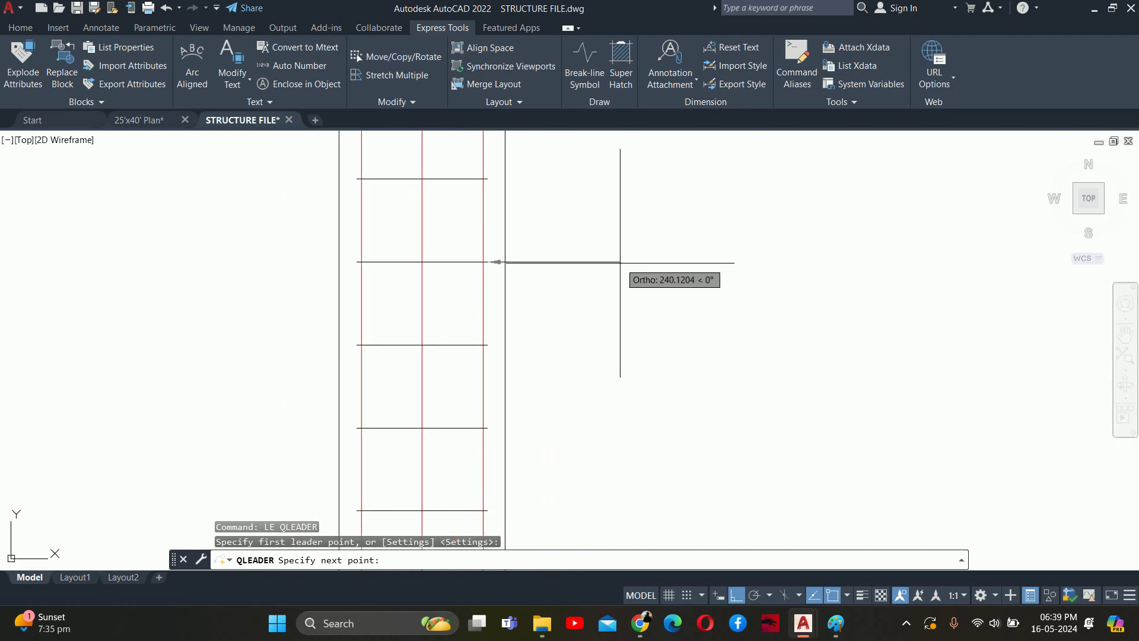
left_click(735, 595)
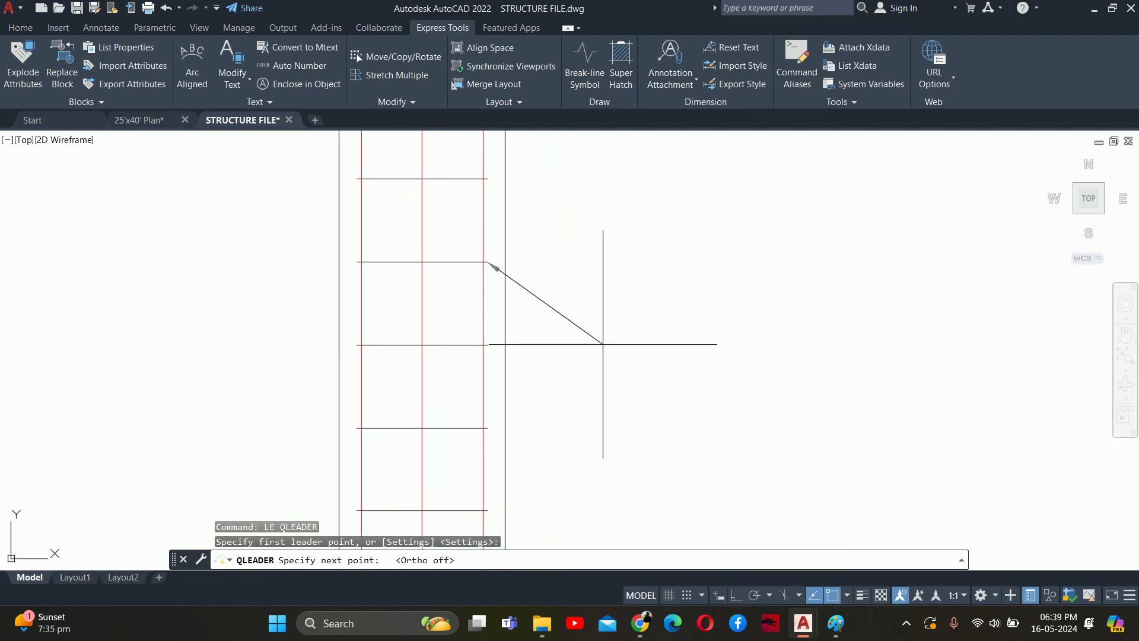
left_click(584, 345)
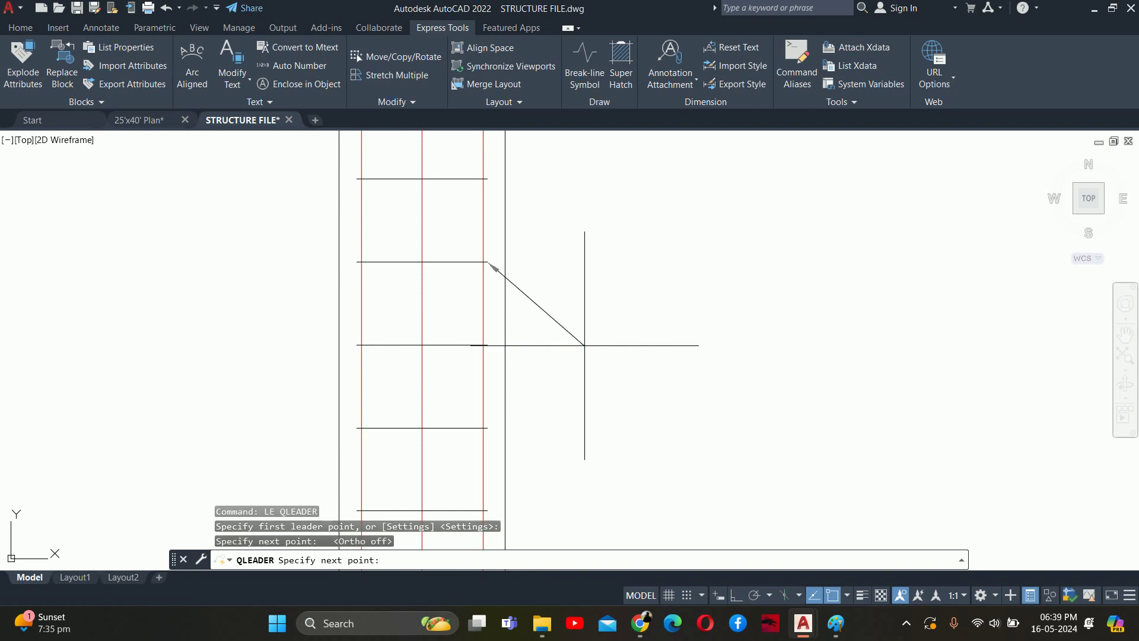
left_click(697, 345)
key("Escape")
key("Return")
left_click(487, 427)
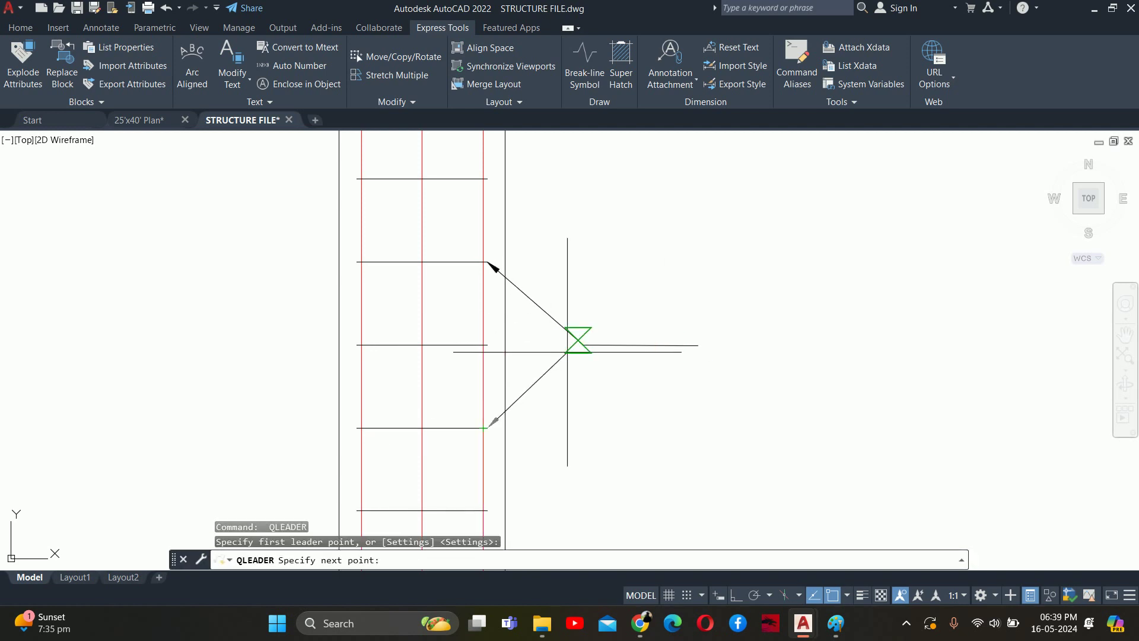
key("Escape")
key("Escape")
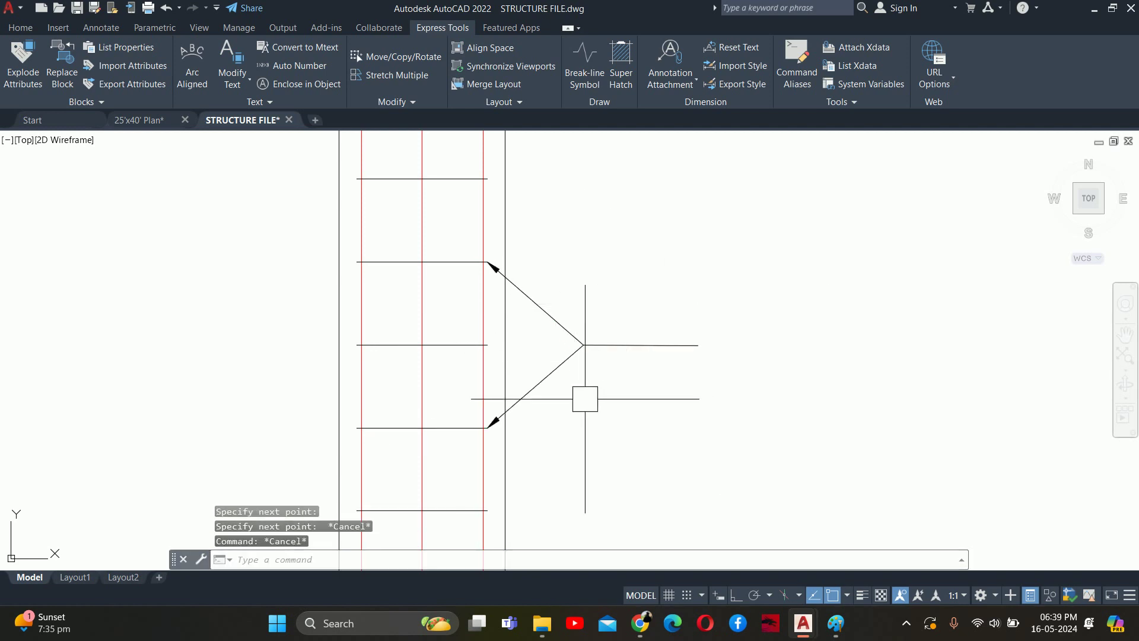
middle_click_drag(584, 398, 682, 433)
Add leaders with left landings pointing at the middle and upper left stirrups.
key("Return")
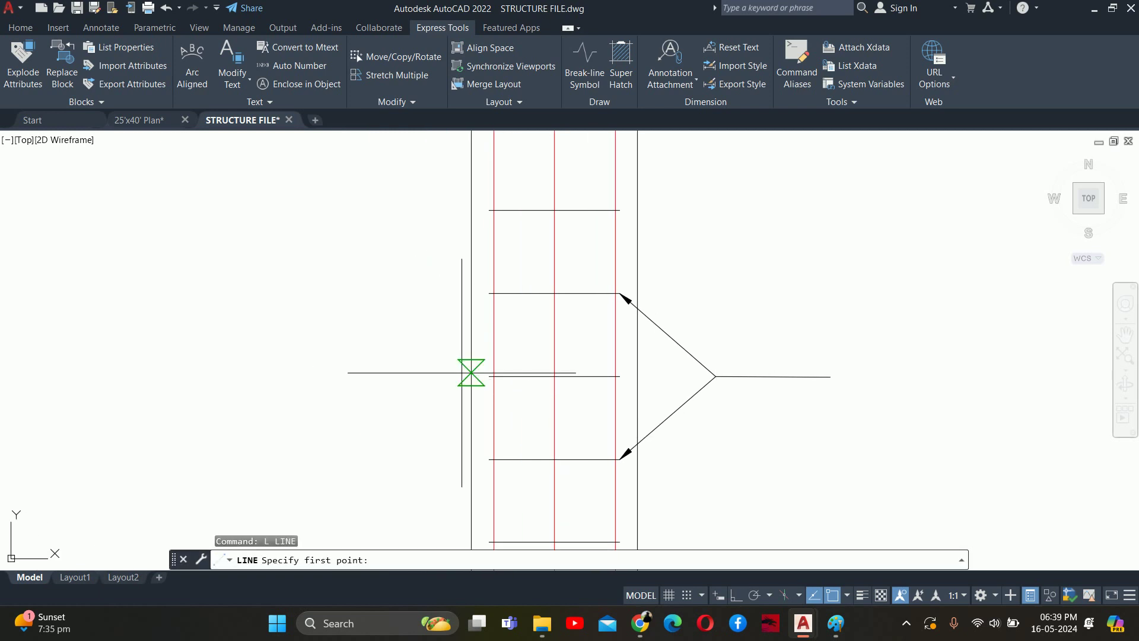
key("Escape")
type("LE")
key("Return")
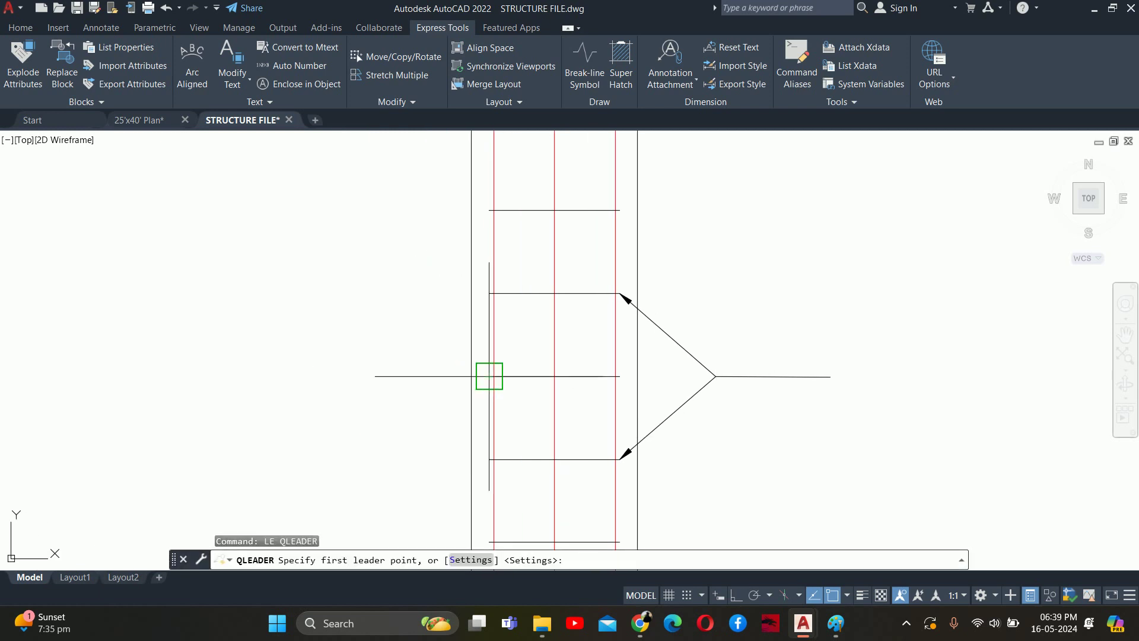
left_click(489, 376)
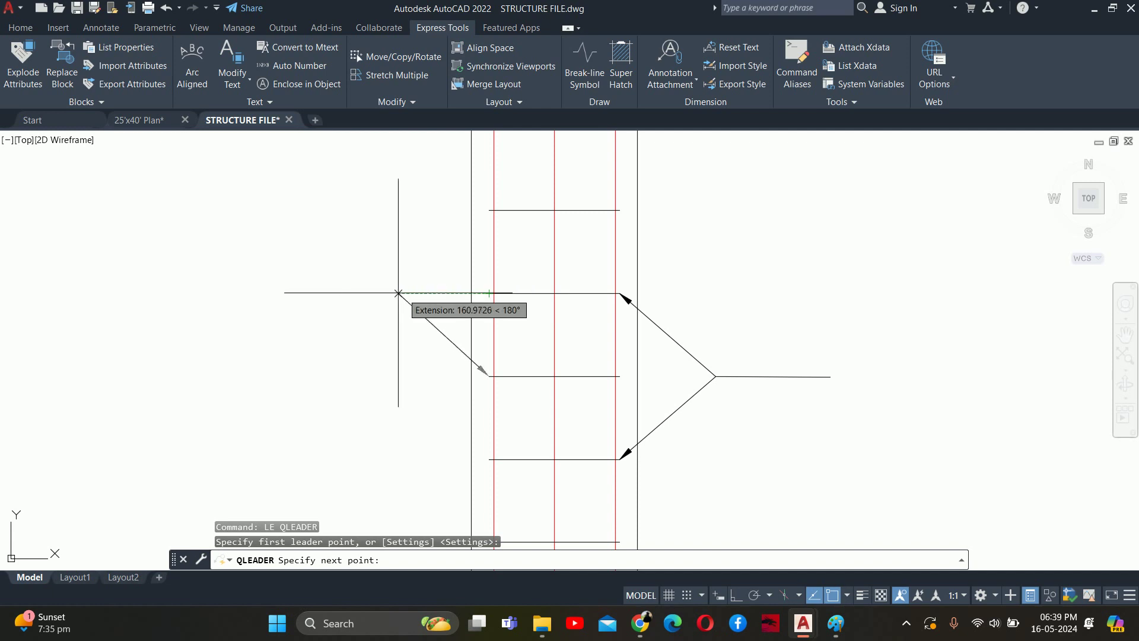
left_click(397, 293)
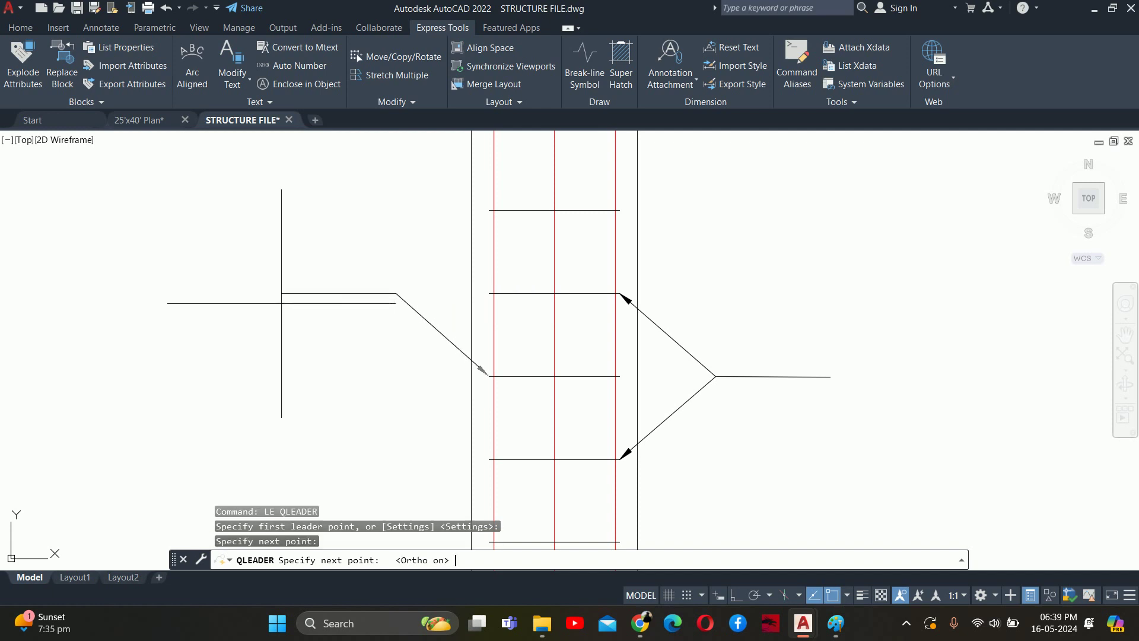
left_click(273, 293)
key("Return")
left_click(488, 210)
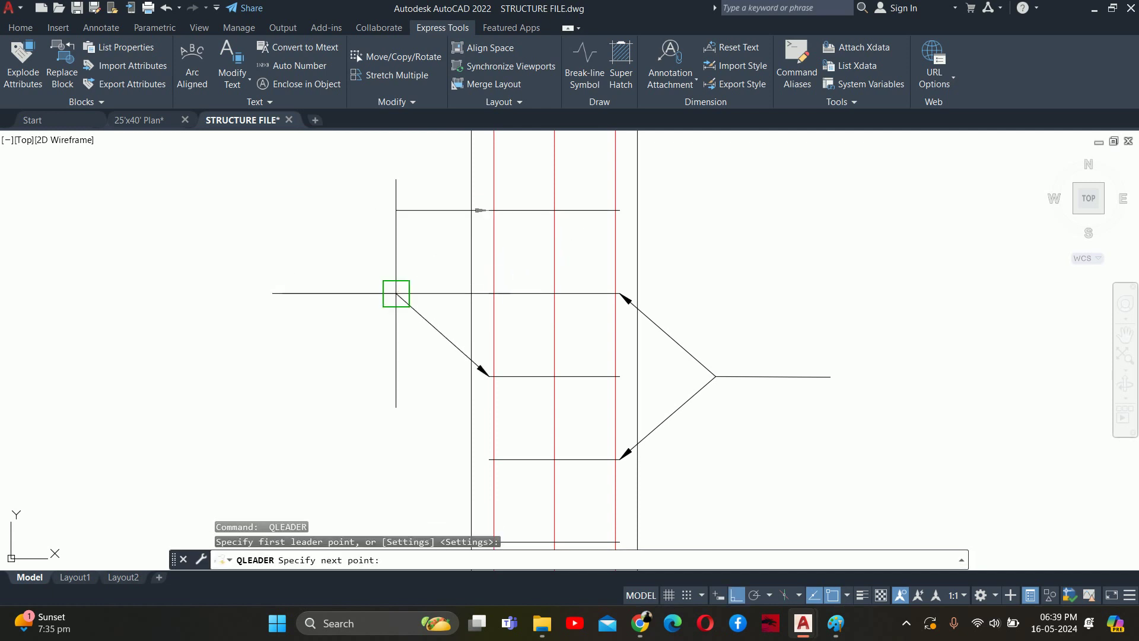
key("Escape")
key("Escape")
key("Escape")
scroll(539, 288, "down", 4)
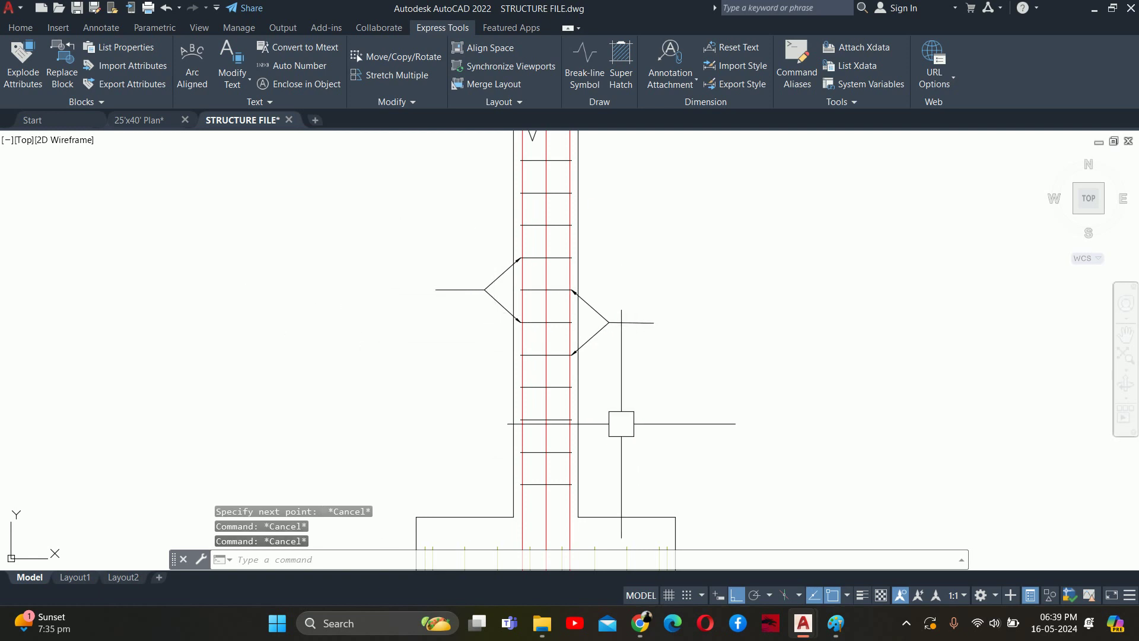
middle_click_drag(621, 423, 606, 398)
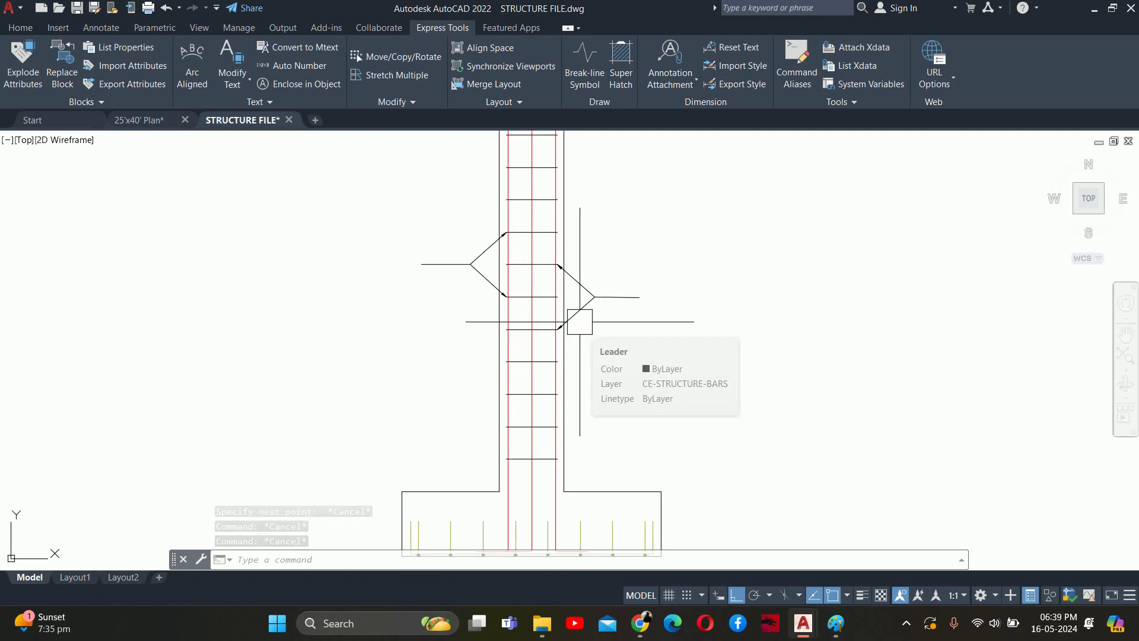
scroll(579, 321, "down", 2)
scroll(580, 321, "down", 4)
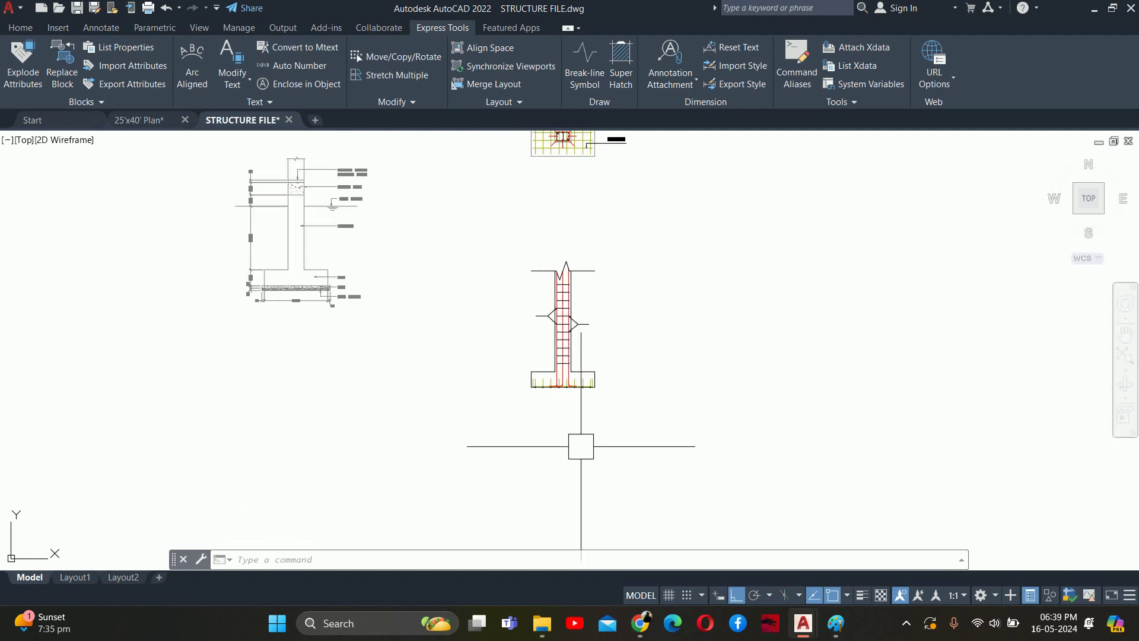
scroll(563, 347, "up", 4)
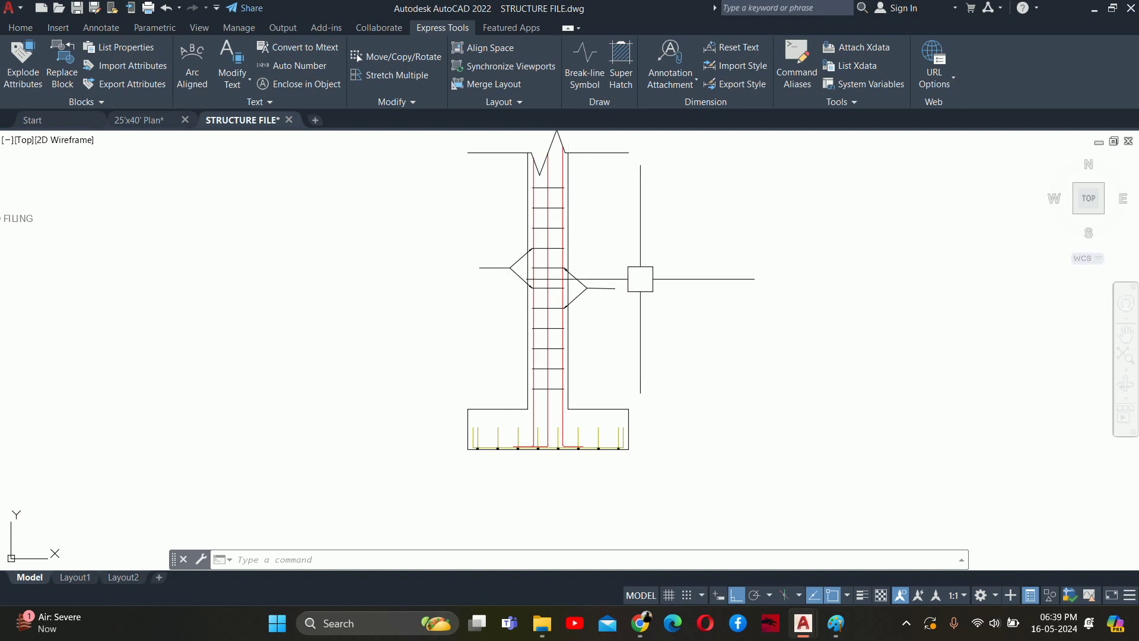
scroll(552, 327, "down", 2)
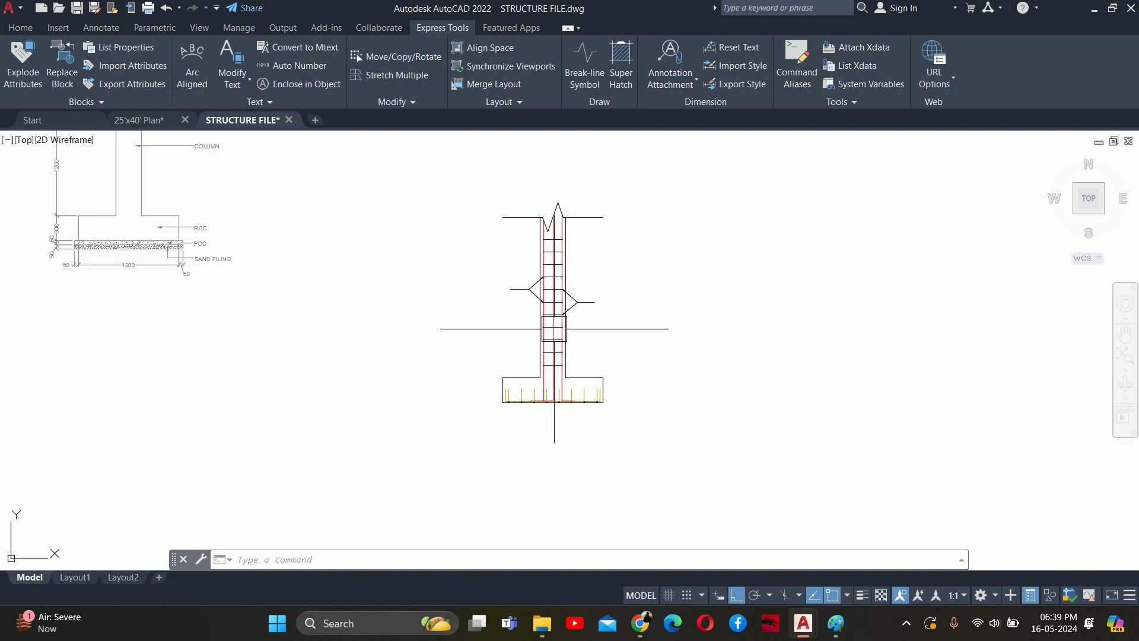
scroll(527, 416, "up", 3)
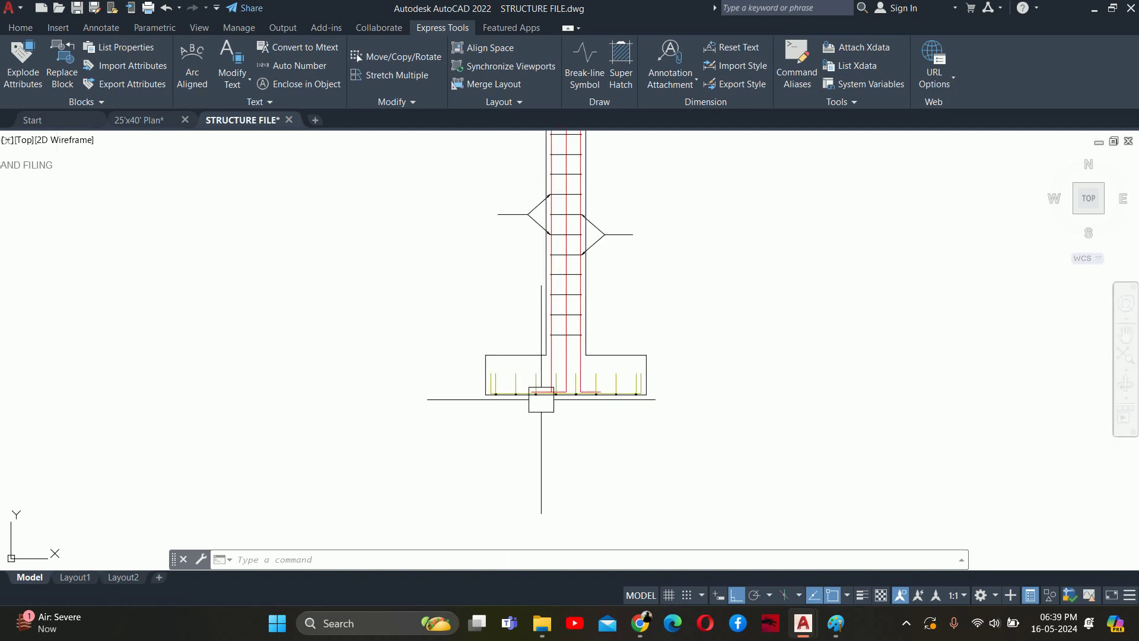
scroll(541, 399, "down", 2)
scroll(629, 356, "down", 1)
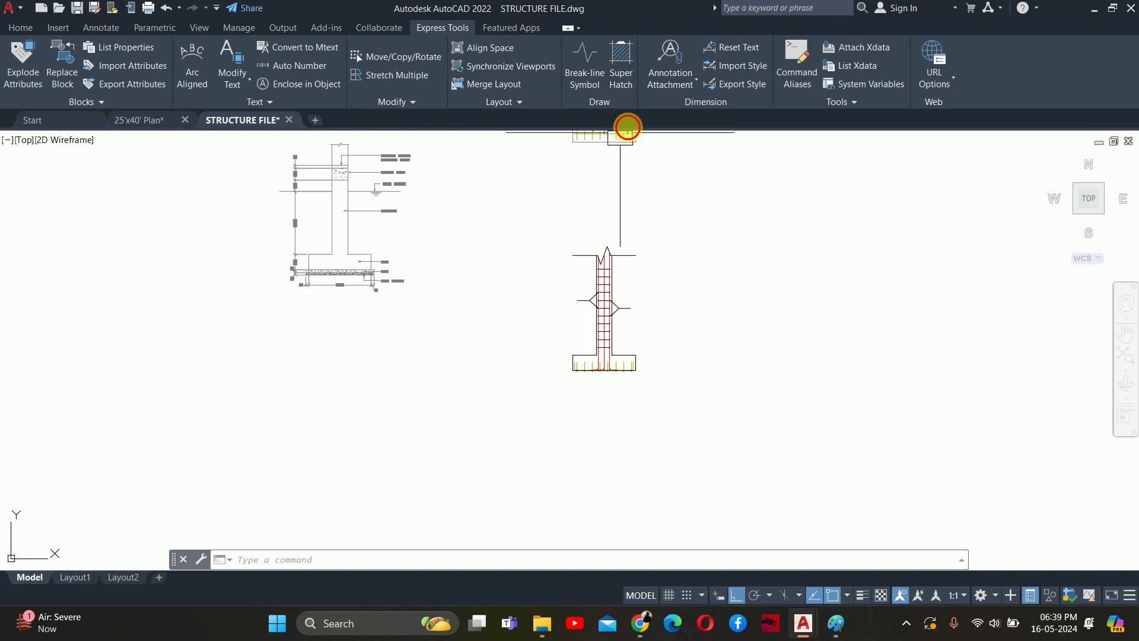
type("m")
key("Return")
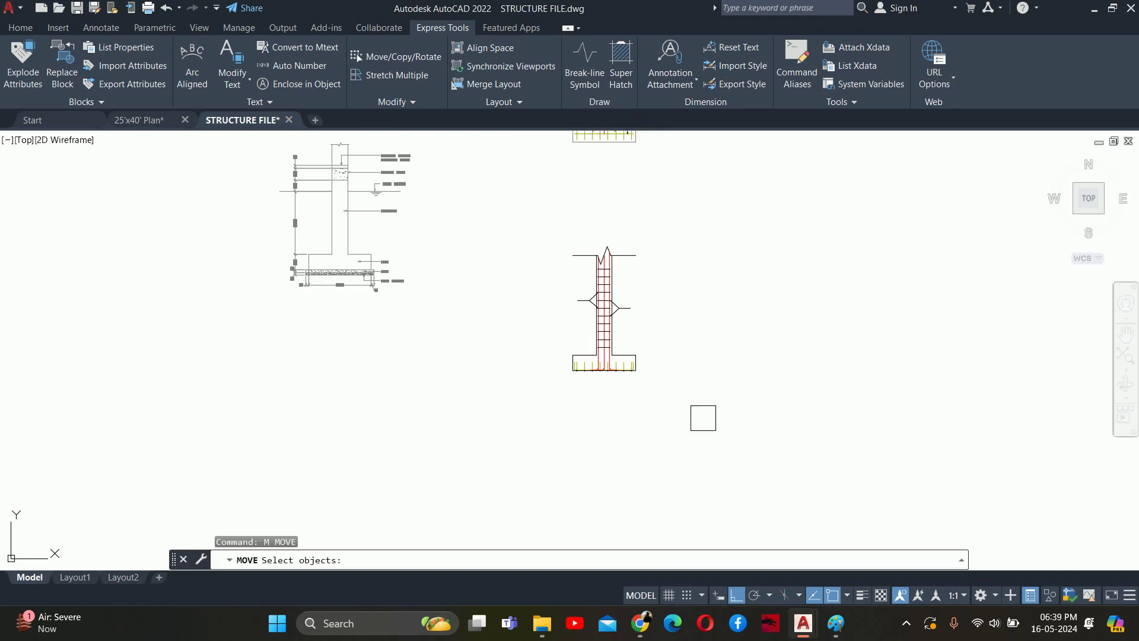
left_click(705, 418)
left_click(409, 132)
left_click(534, 284)
middle_click_drag(510, 217, 513, 302)
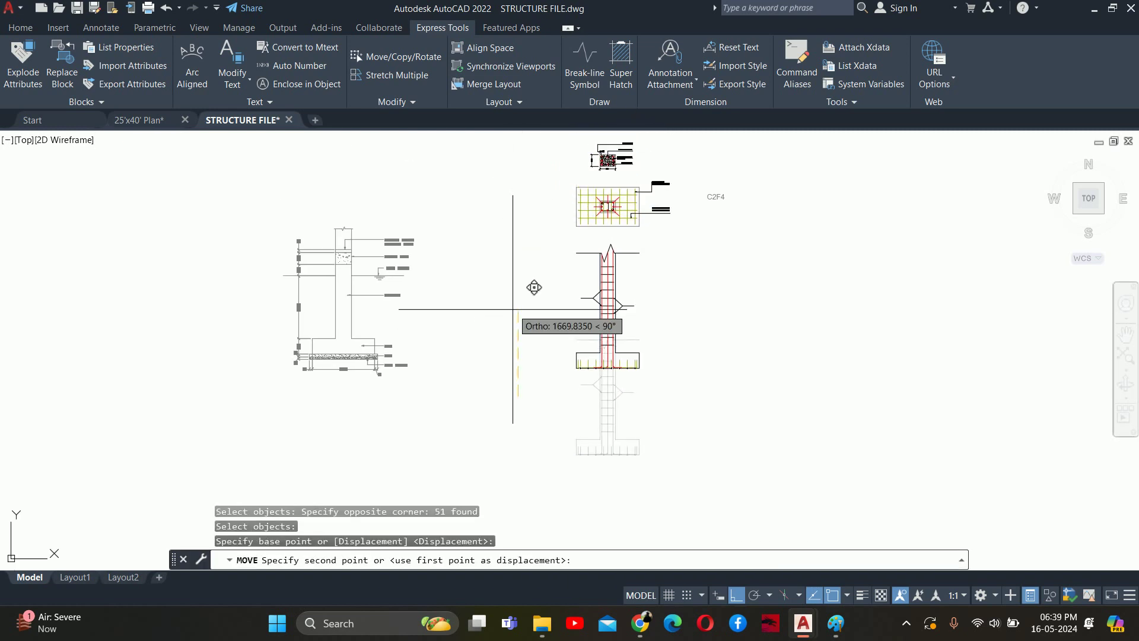
key("Escape")
key("Escape")
scroll(652, 364, "down", 2)
scroll(651, 365, "down", 1)
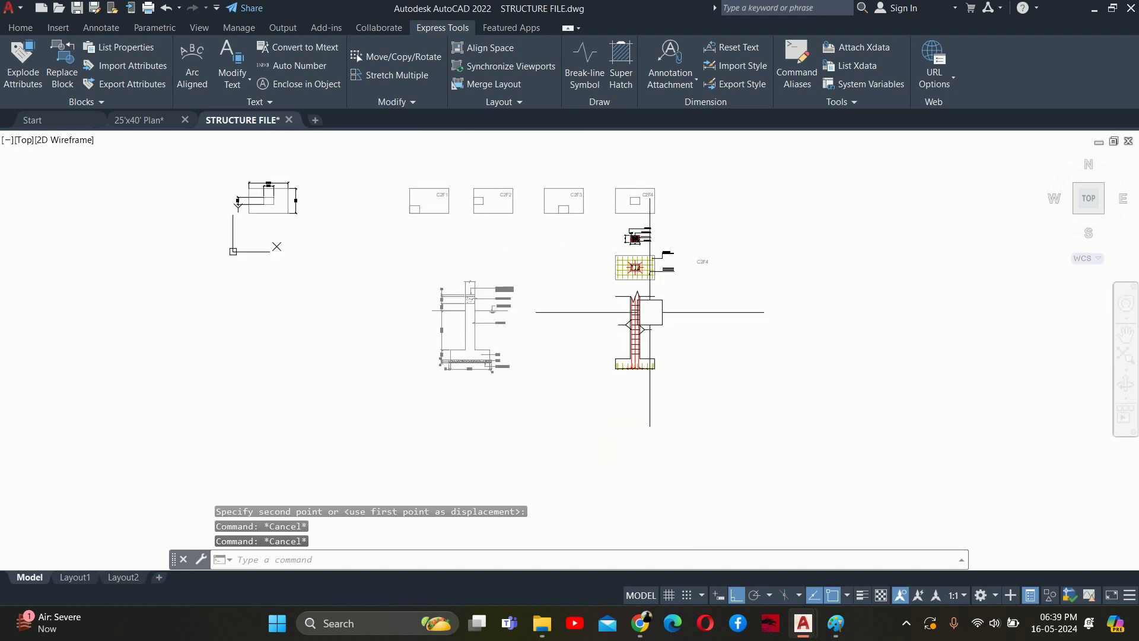
scroll(585, 275, "up", 1)
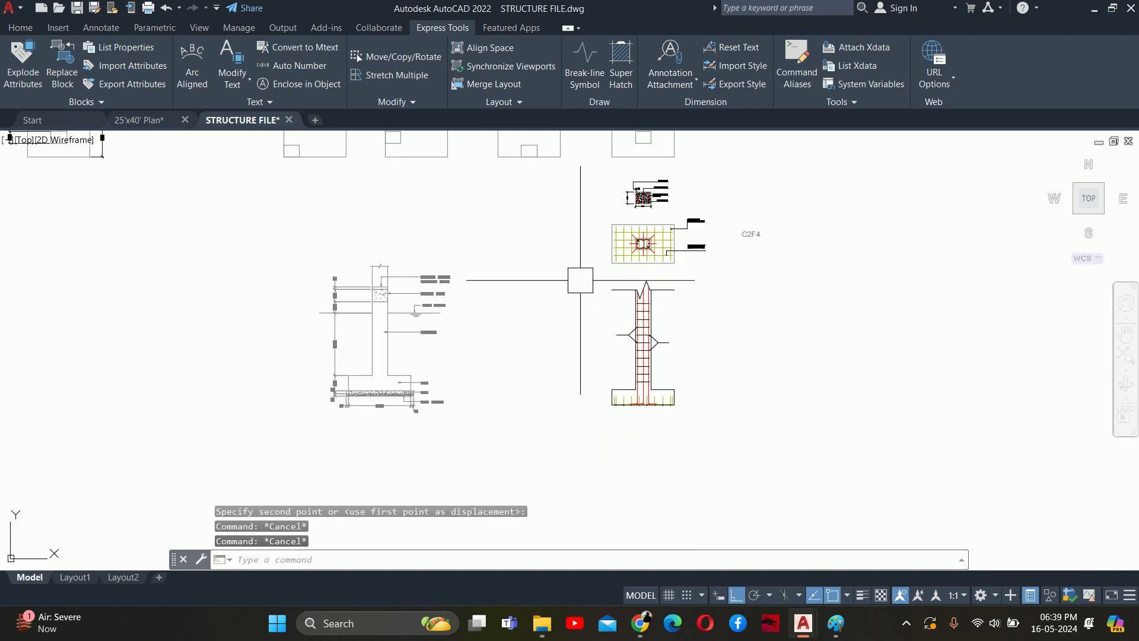
scroll(584, 275, "up", 1)
middle_click_drag(535, 334, 559, 412)
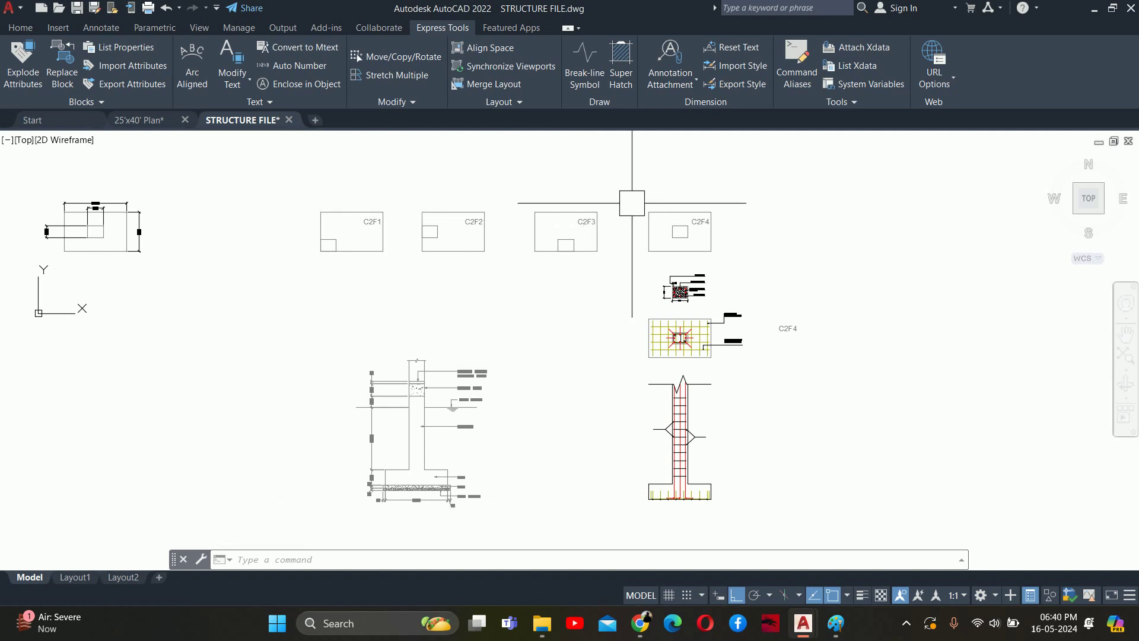
scroll(659, 335, "up", 4)
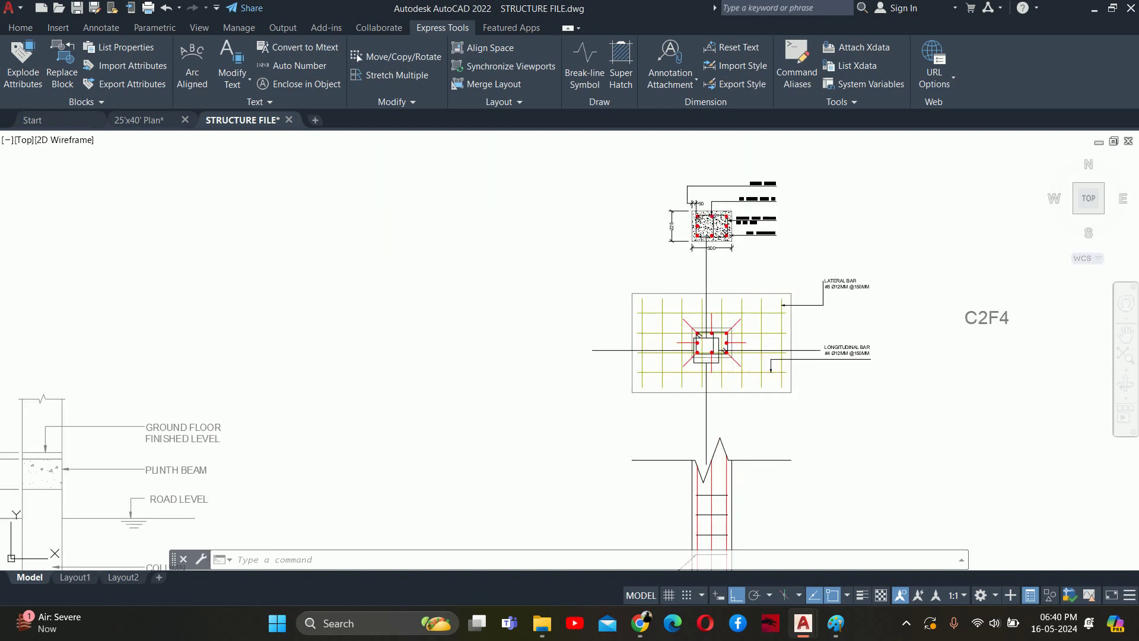
scroll(702, 337, "down", 2)
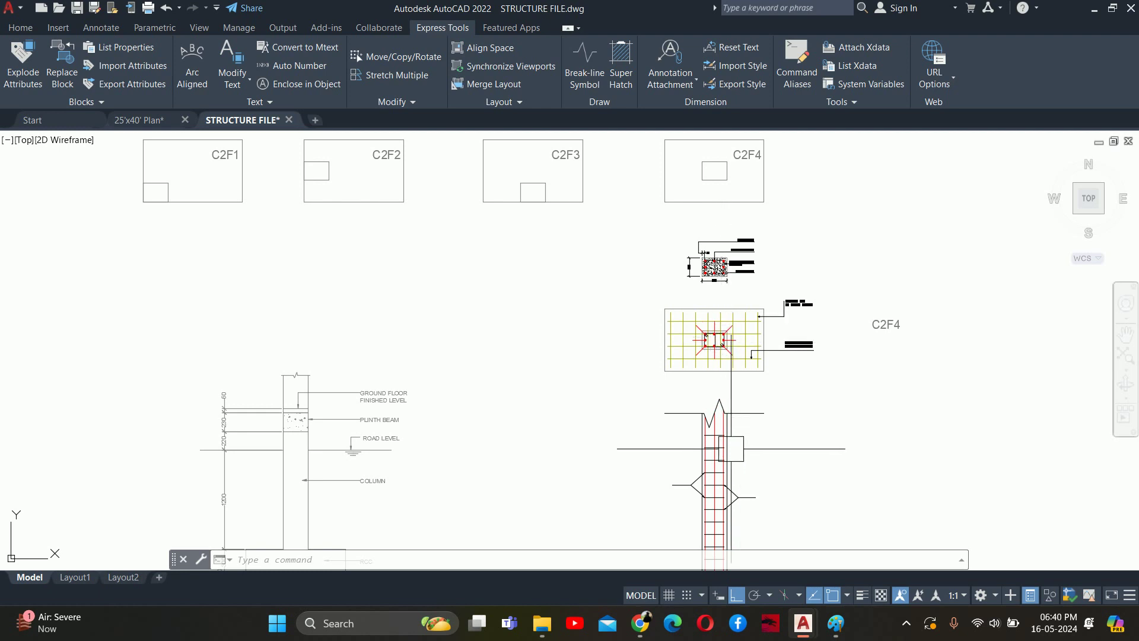
middle_click_drag(728, 568, 694, 415)
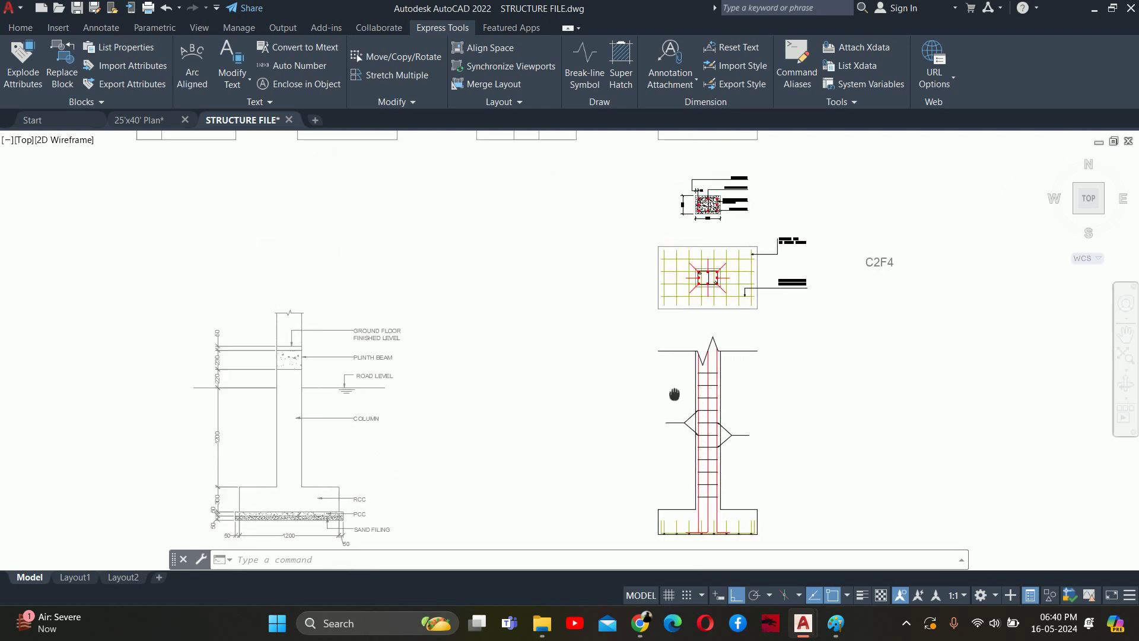
scroll(686, 416, "down", 3)
middle_click_drag(688, 415, 702, 446)
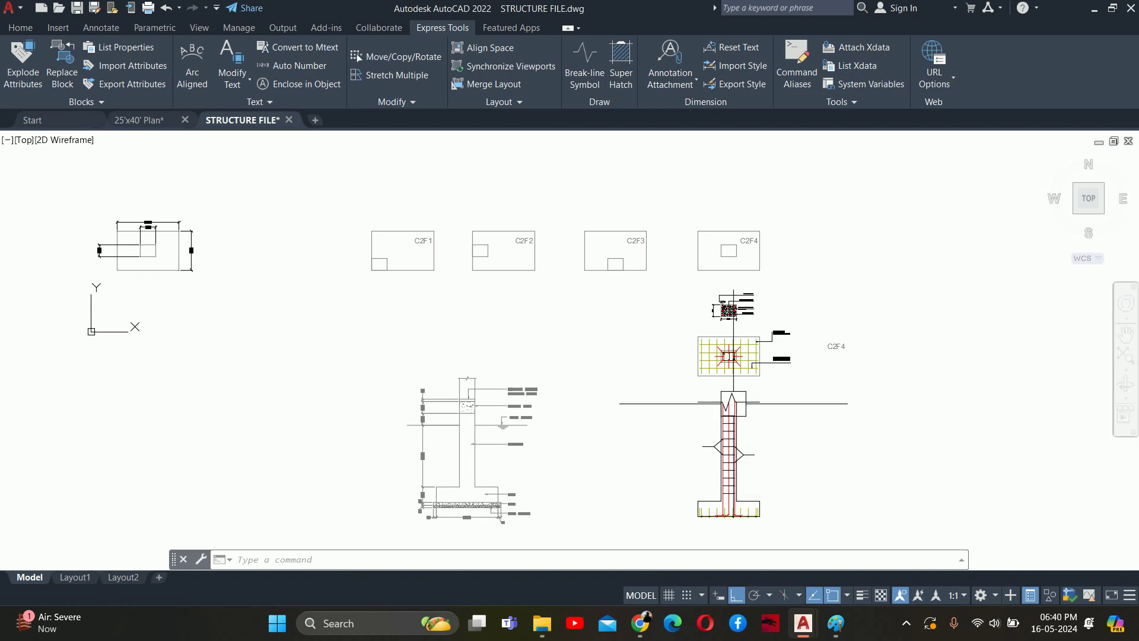
scroll(766, 359, "up", 4)
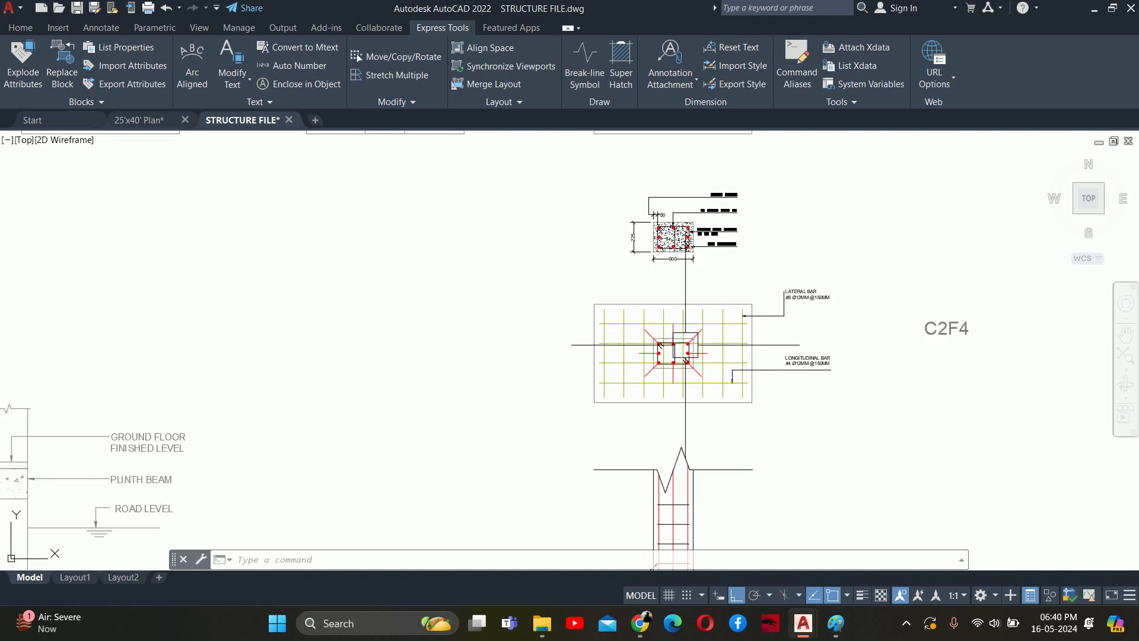
scroll(686, 344, "down", 4)
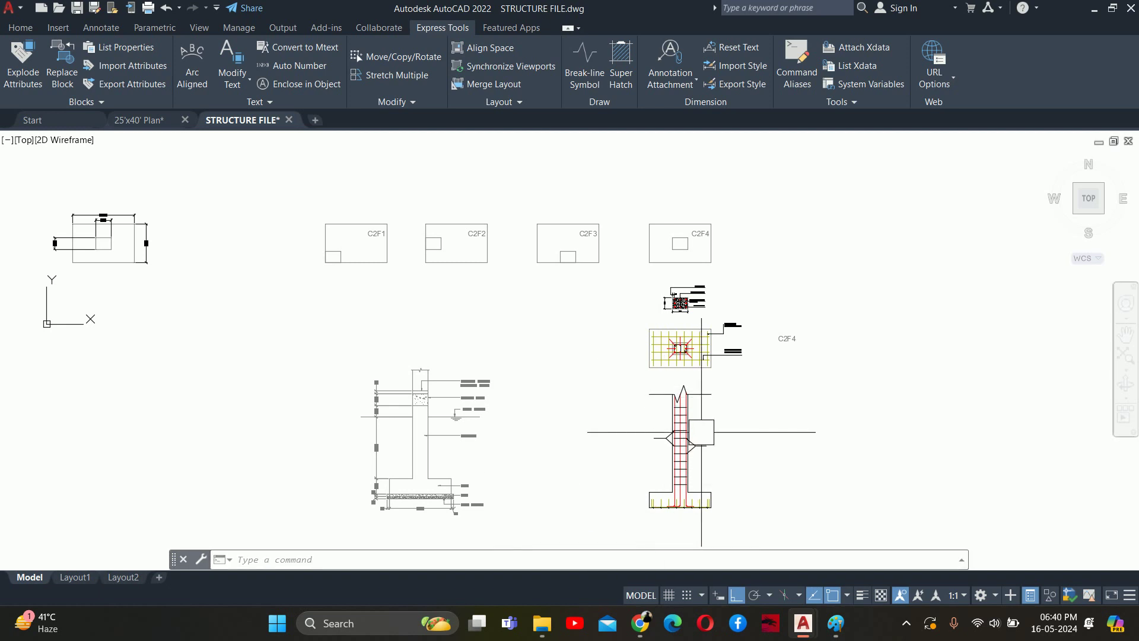
middle_click_drag(701, 431, 709, 466)
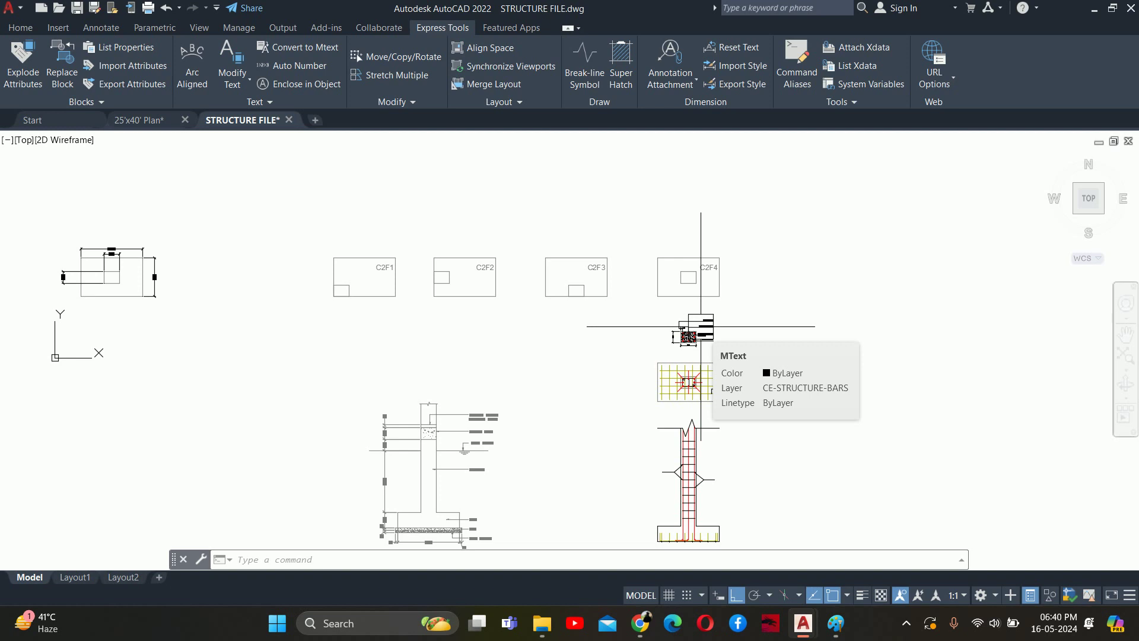
scroll(795, 329, "down", 1)
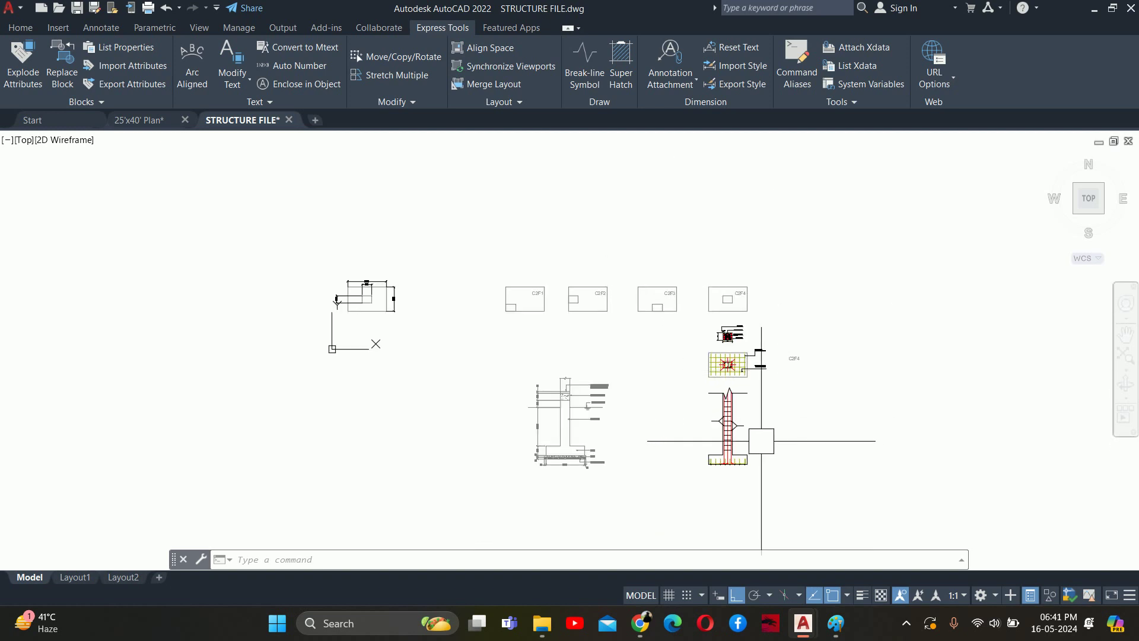